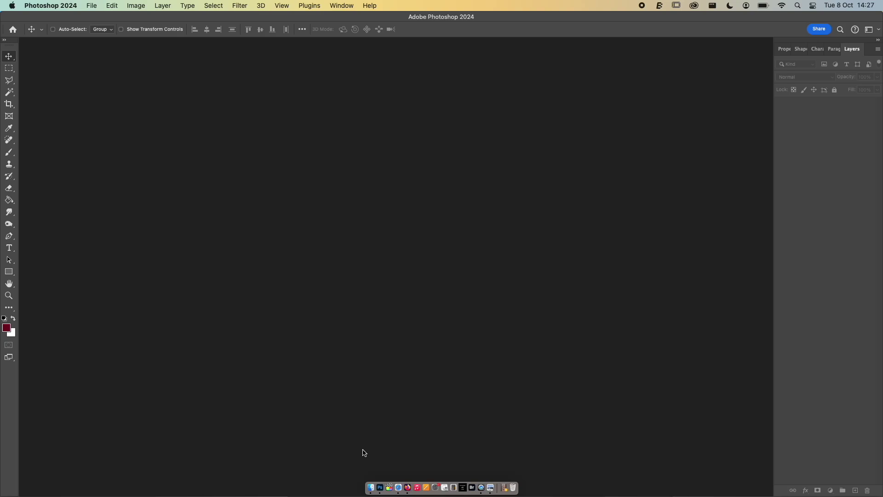
Step: Open the living room and red car photos from the Photoshop folder in Finder as separate documents
left_click(371, 488)
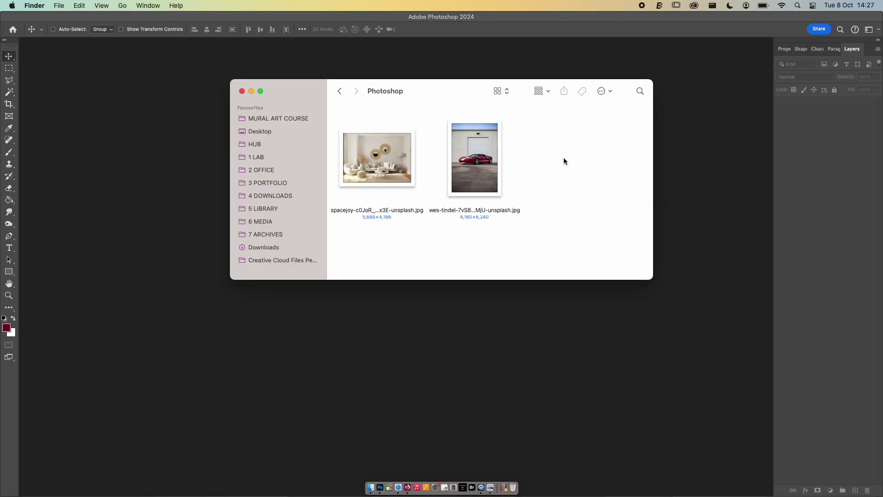
left_click_drag(563, 158, 187, 110)
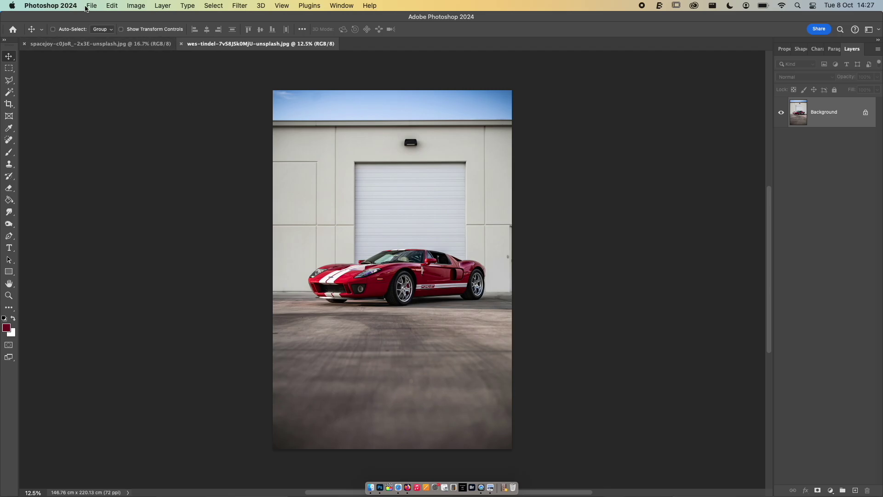
left_click(93, 6)
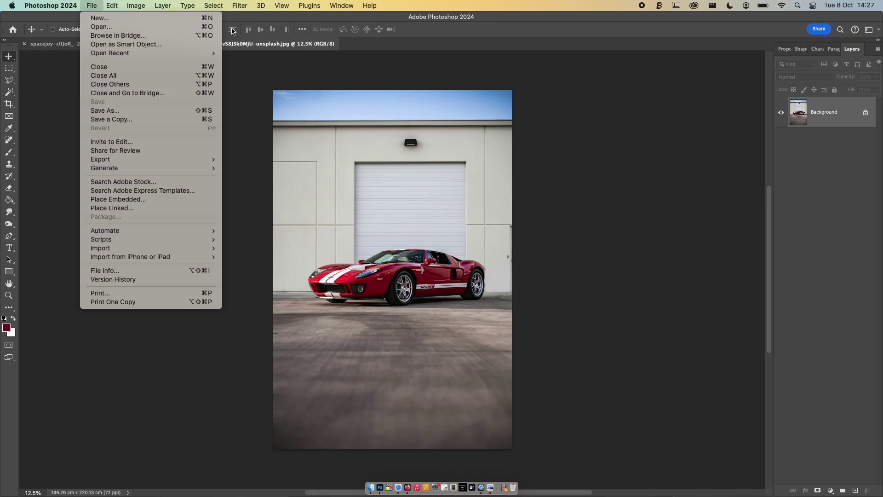
left_click(288, 72)
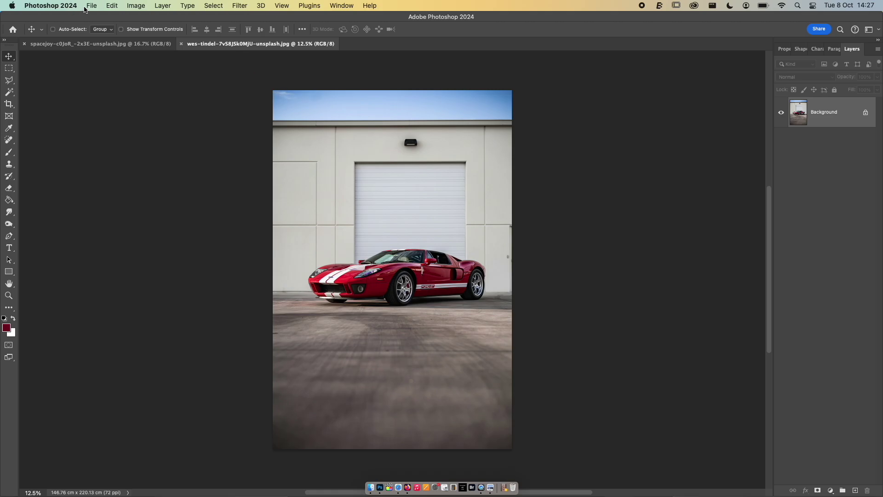
left_click(91, 6)
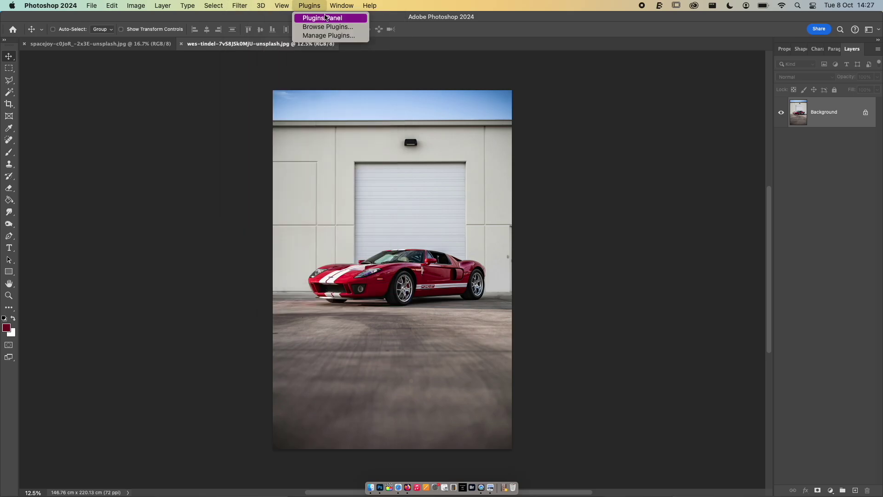
left_click(411, 6)
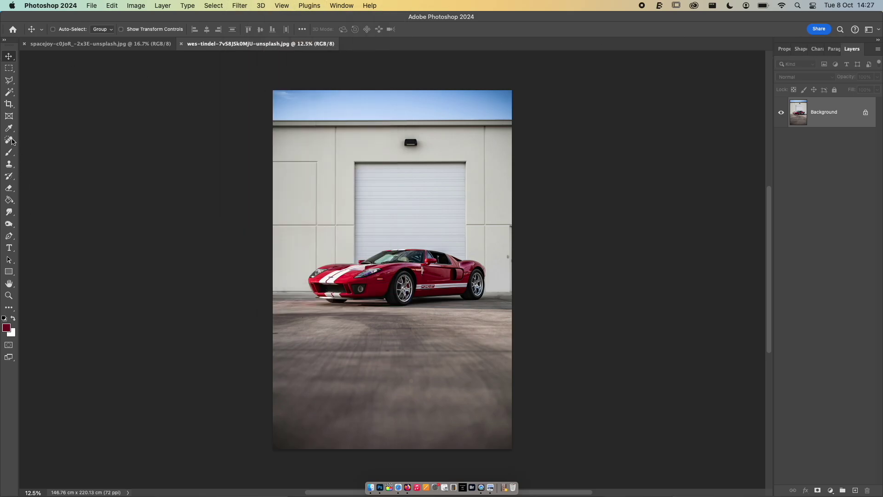
left_click(136, 6)
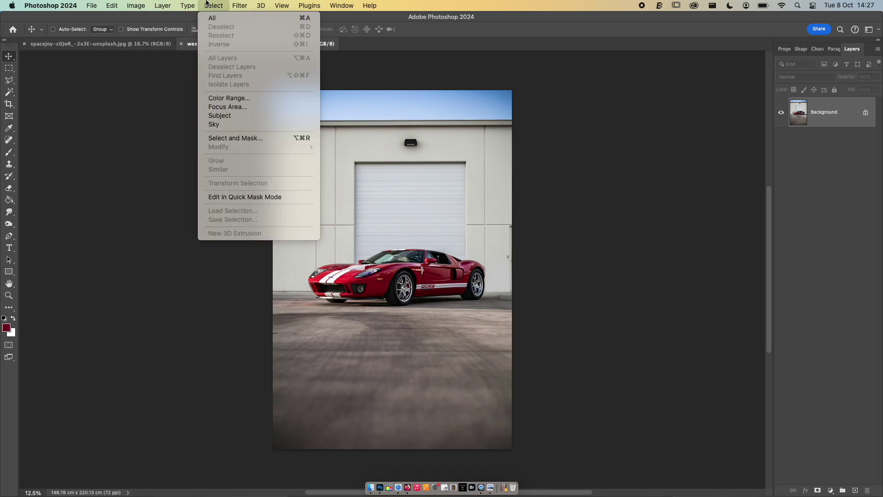
mouse_move(249, 8)
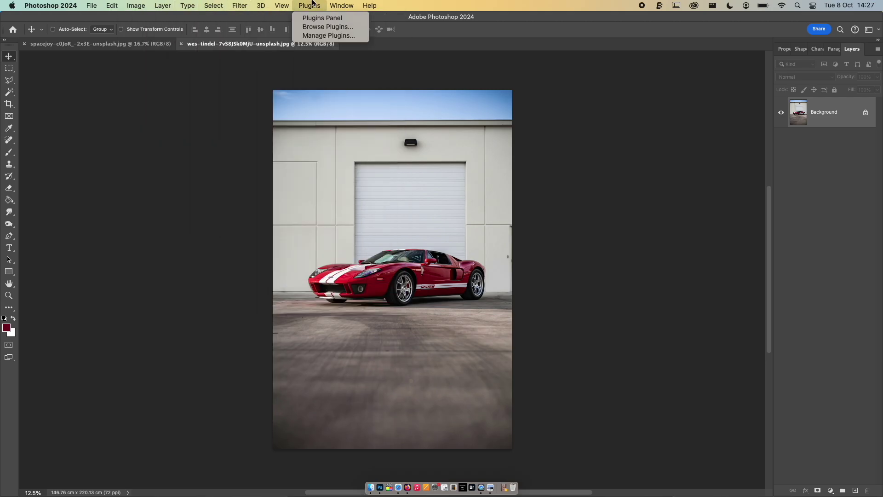
mouse_move(342, 6)
left_click(747, 266)
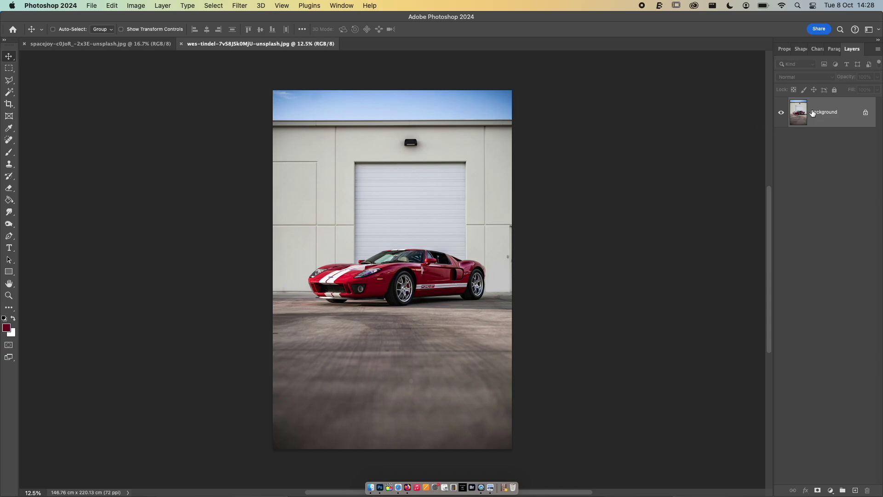
right_click(836, 120)
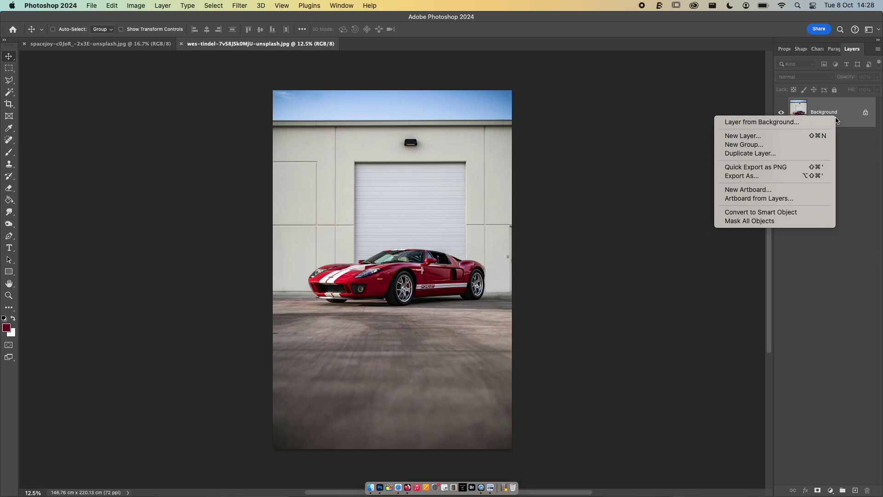
left_click(775, 156)
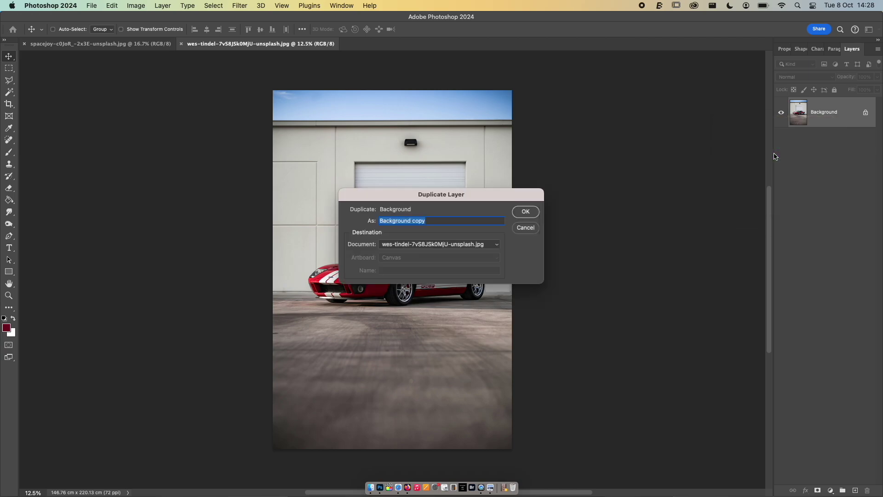
left_click(533, 230)
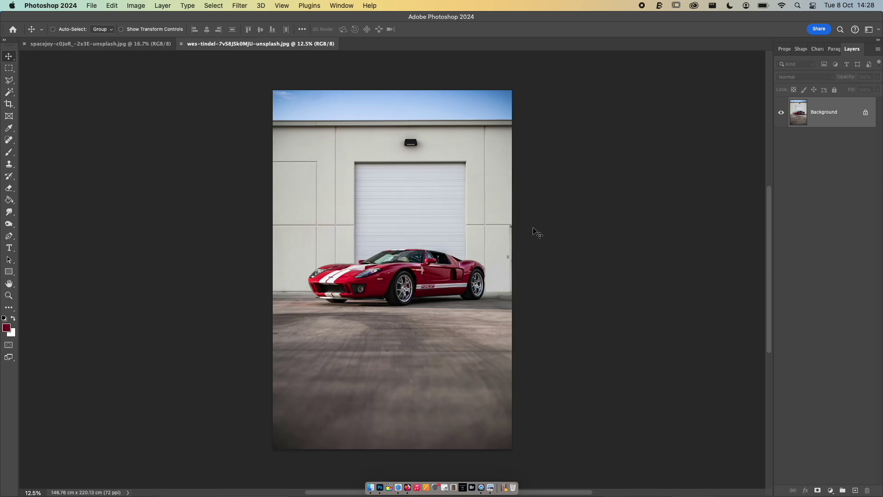
right_click(825, 120)
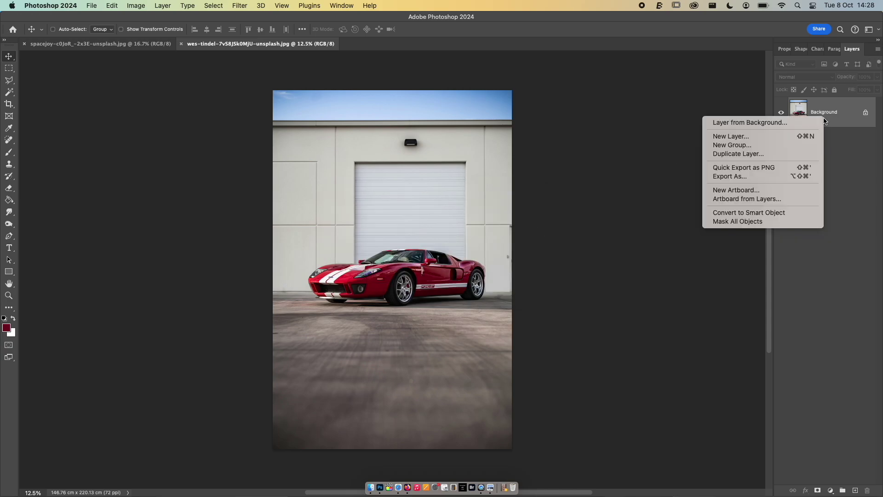
left_click(845, 150)
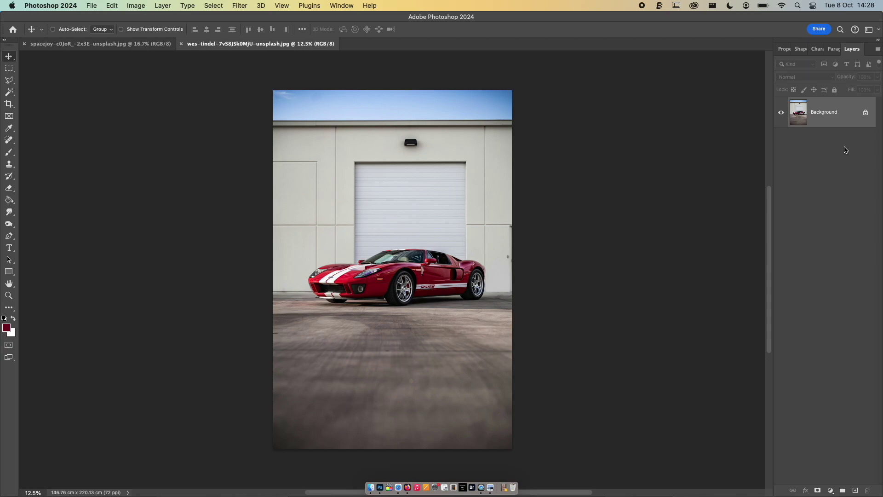
Step: Duplicate the Background layer of the car photo
key("super")
key("super+j")
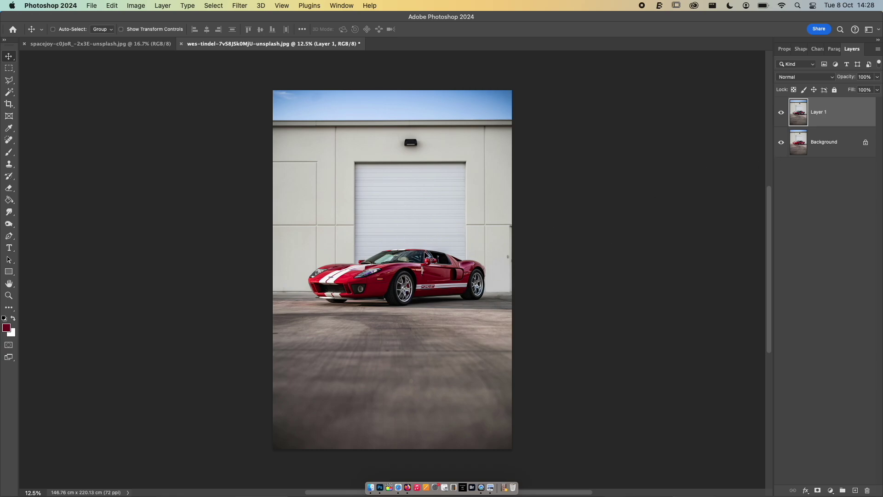
left_click(181, 43)
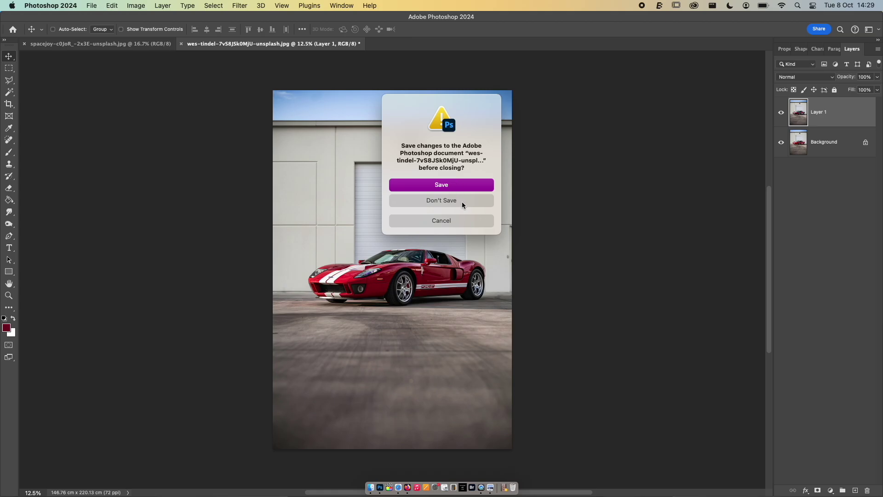
left_click(440, 184)
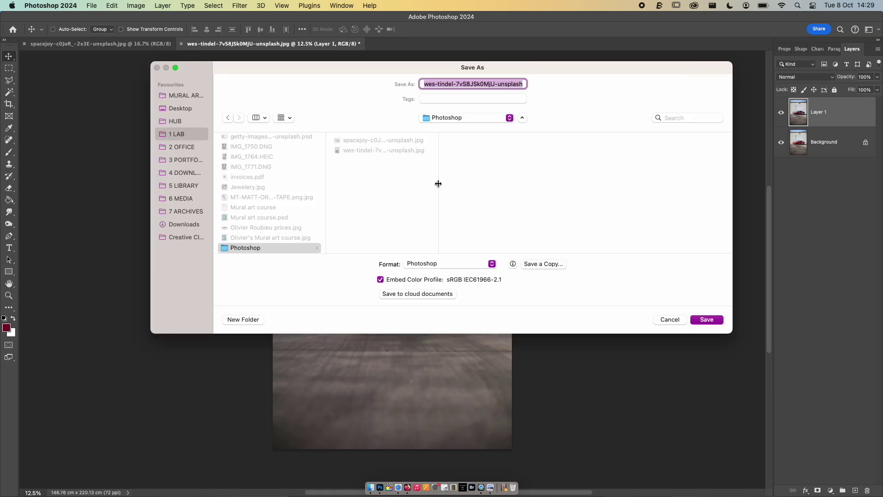
left_click(423, 263)
left_click(670, 319)
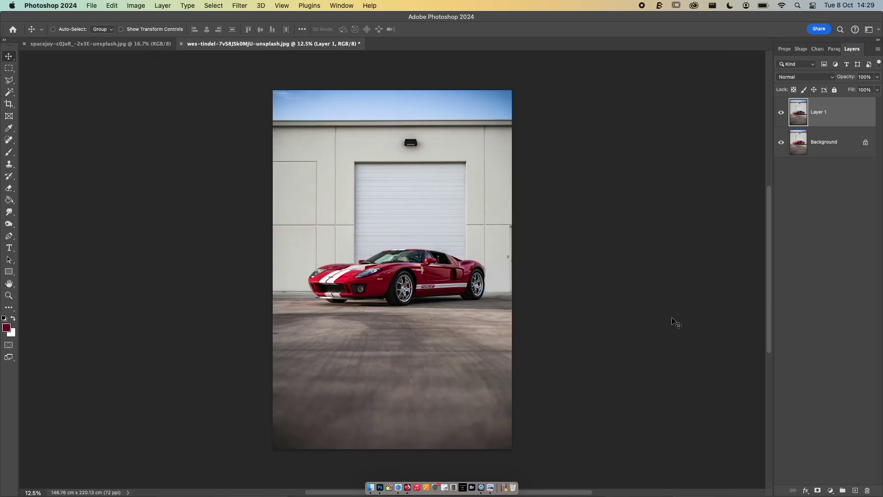
Step: Save the car photo as a JPEG under its existing name in the Photoshop folder, at Maximum quality 12 with the Progressive format option
left_click(92, 6)
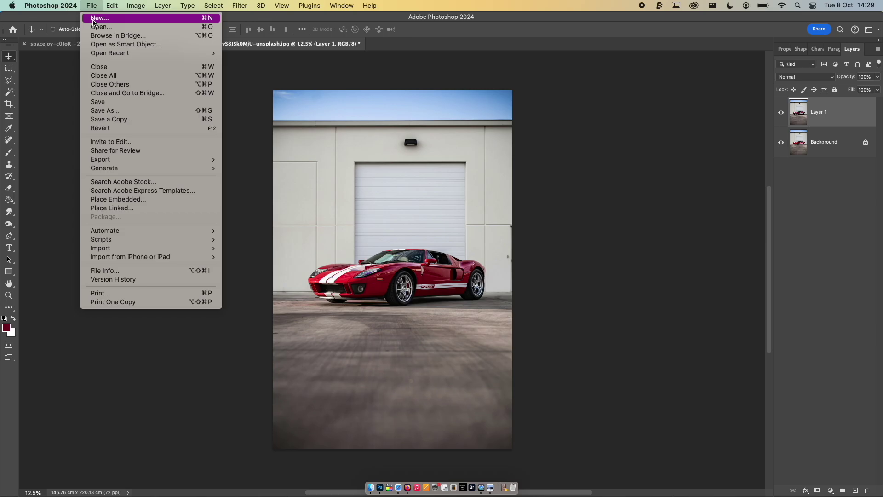
left_click(193, 112)
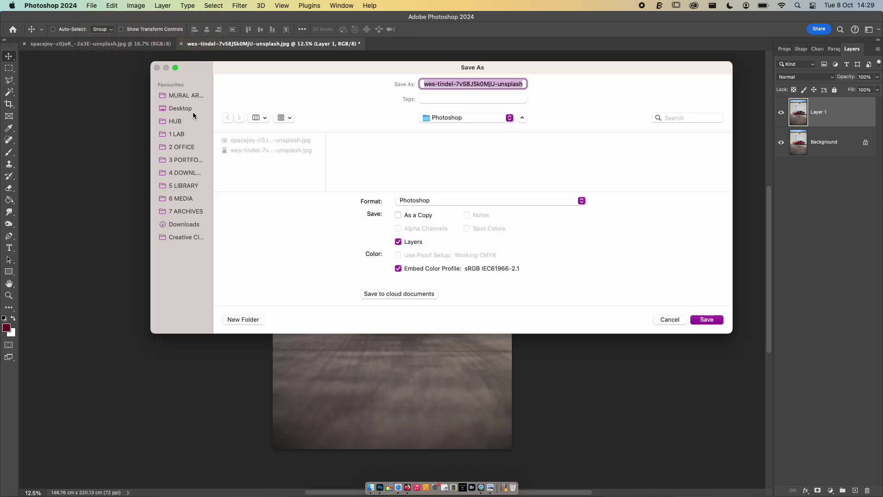
left_click(462, 200)
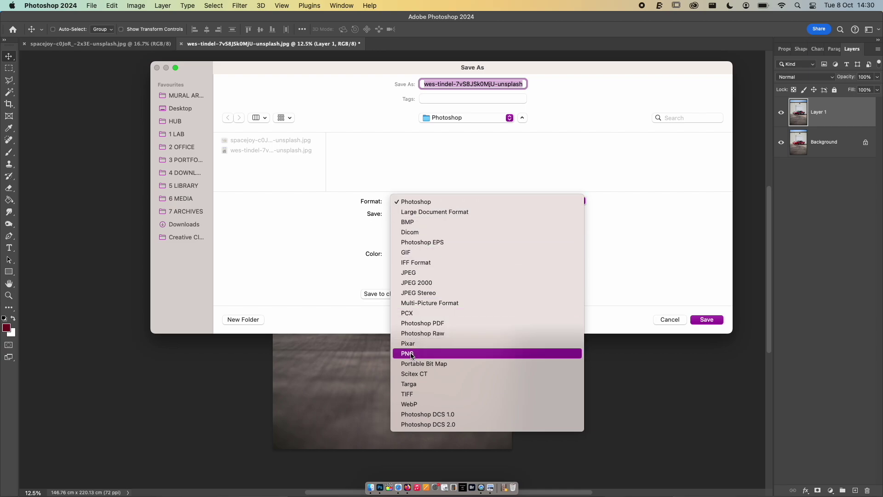
left_click(411, 274)
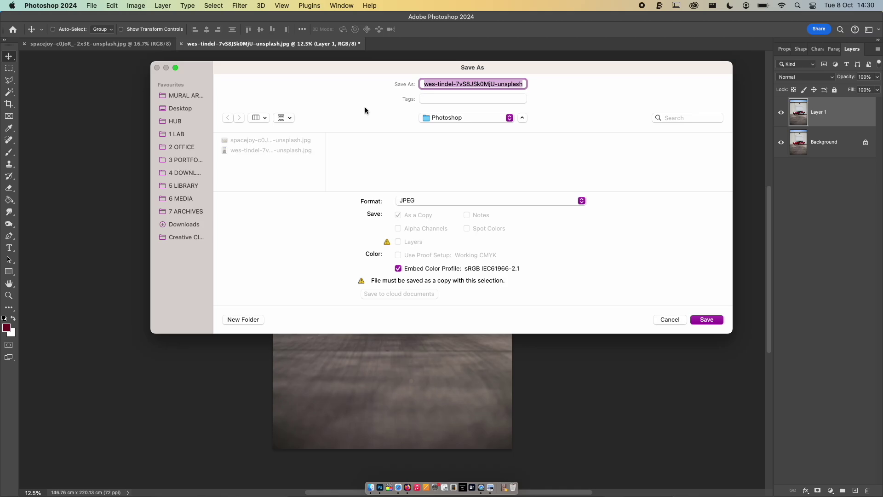
left_click(704, 320)
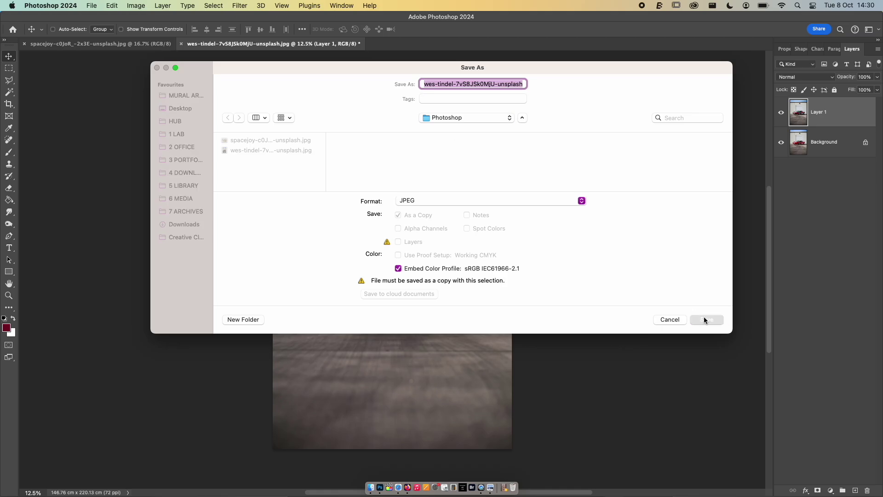
left_click(476, 252)
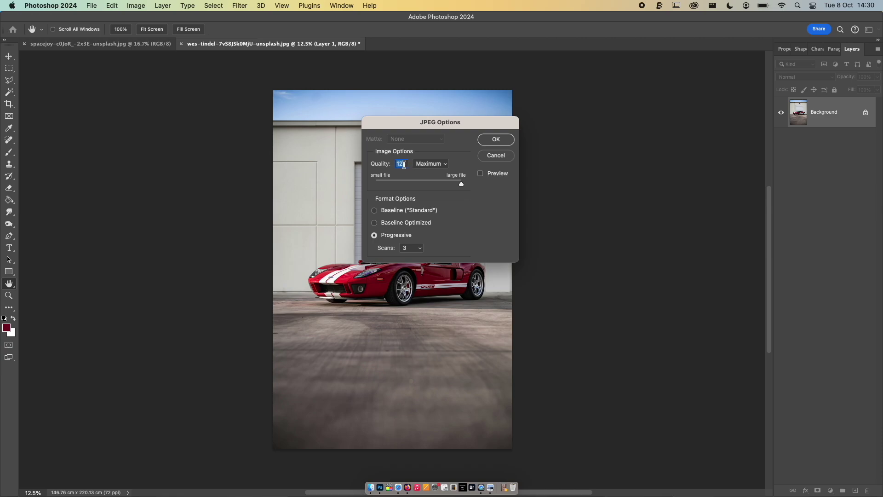
mouse_move(461, 185)
left_mouse_down()
mouse_move(396, 186)
mouse_move(465, 187)
left_mouse_up()
left_click(488, 145)
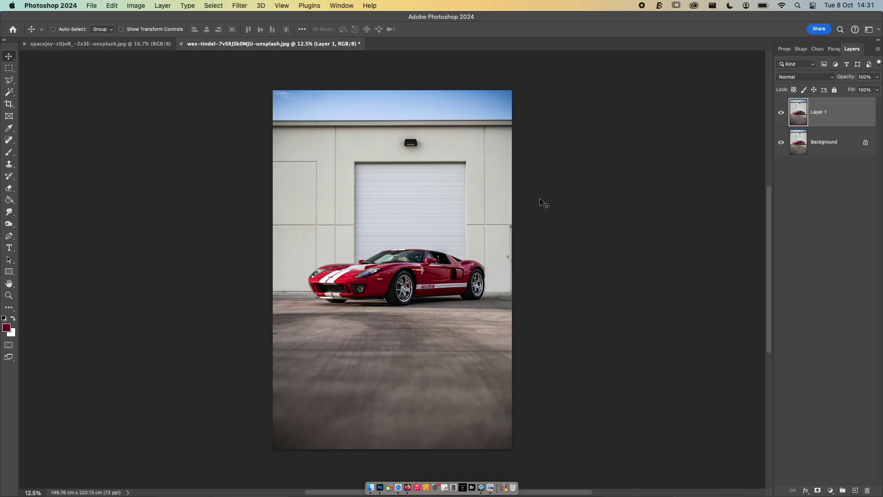
Step: Close the car photo document without saving its changes
left_click(181, 43)
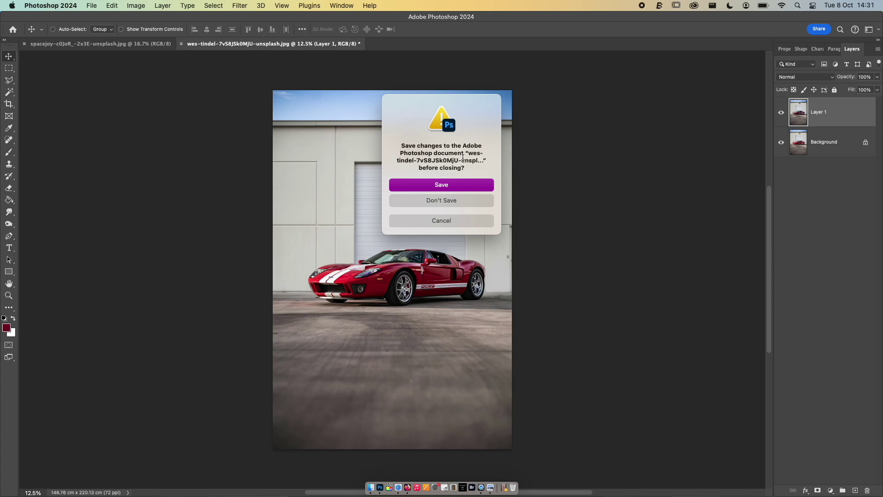
left_click(454, 204)
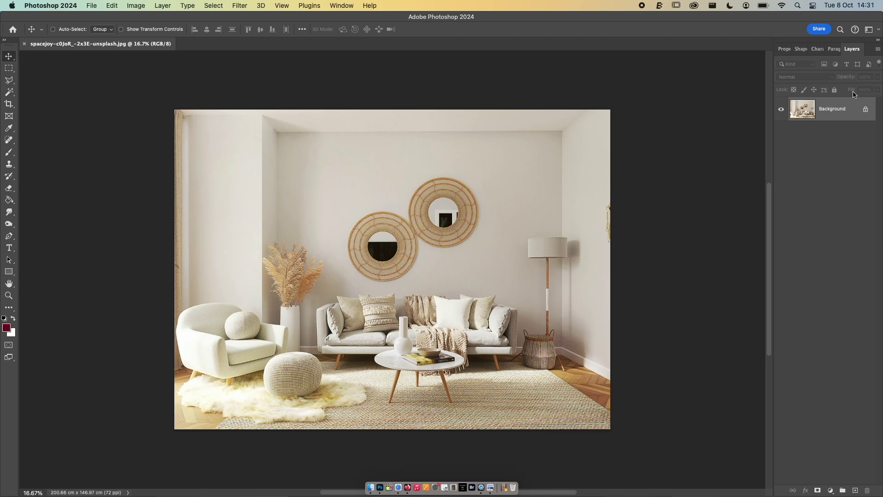
Step: Duplicate the living room photo's layer five times and fill the topmost copy with the white background colour
key("super+j")
key("super+j")
key("super+j")
key("super+j")
key("super+j")
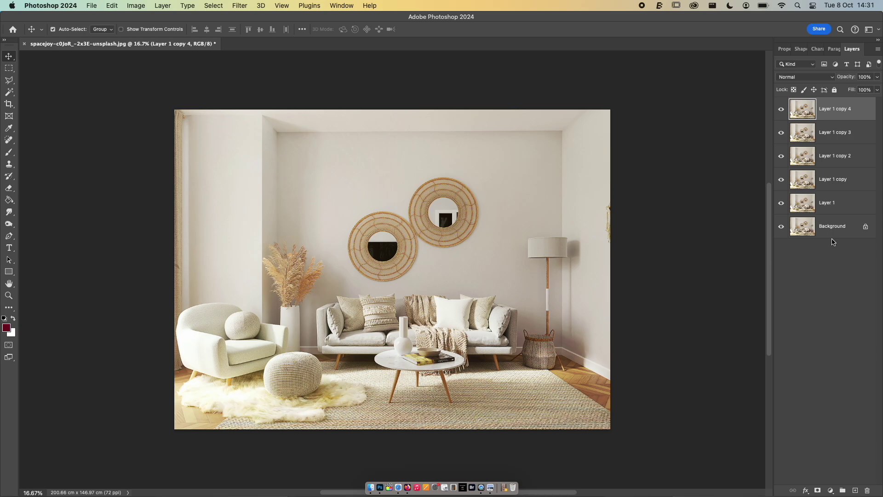
key("super+BackSpace")
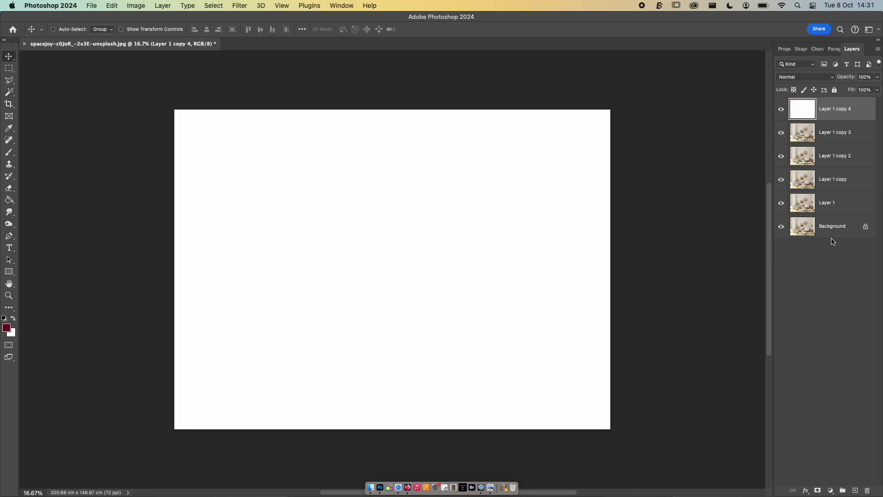
Step: Delete all the duplicated layers above the living room photo's Background layer
left_click(835, 138)
key("BackSpace")
key("BackSpace")
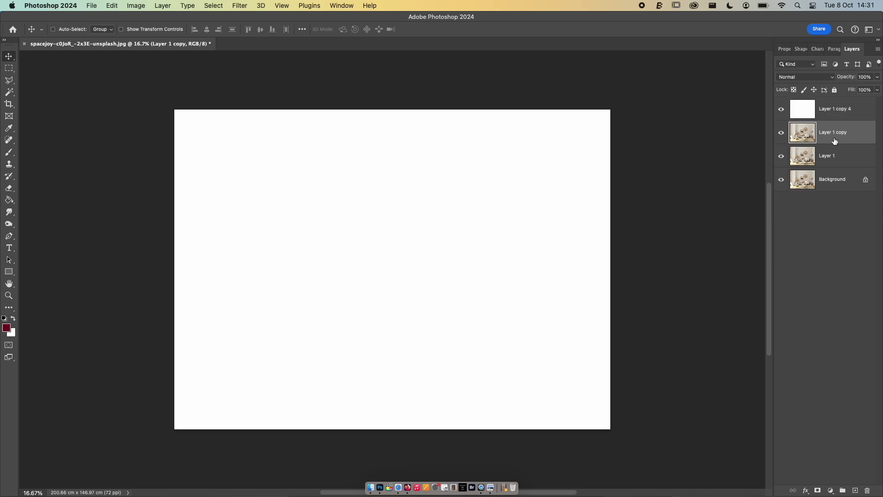
key("BackSpace")
key("BackSpace")
key("BackSpace")
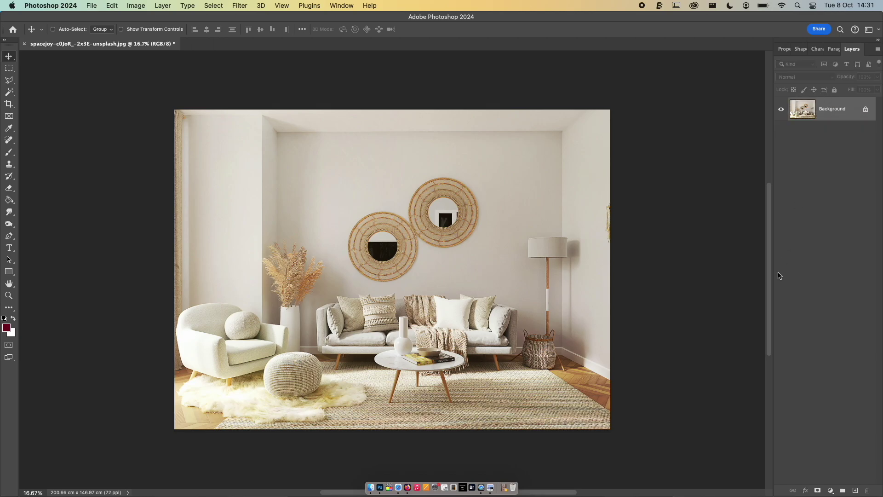
Step: Place the red car photo from Finder onto the living room image as a new layer, keeping its default size and position
left_click(371, 490)
left_click(525, 163)
left_click_drag(474, 159, 440, 348)
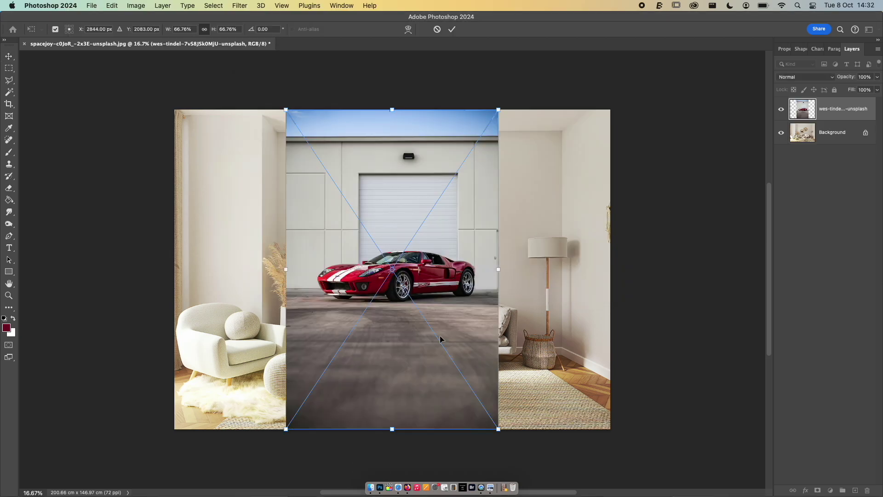
key("Return")
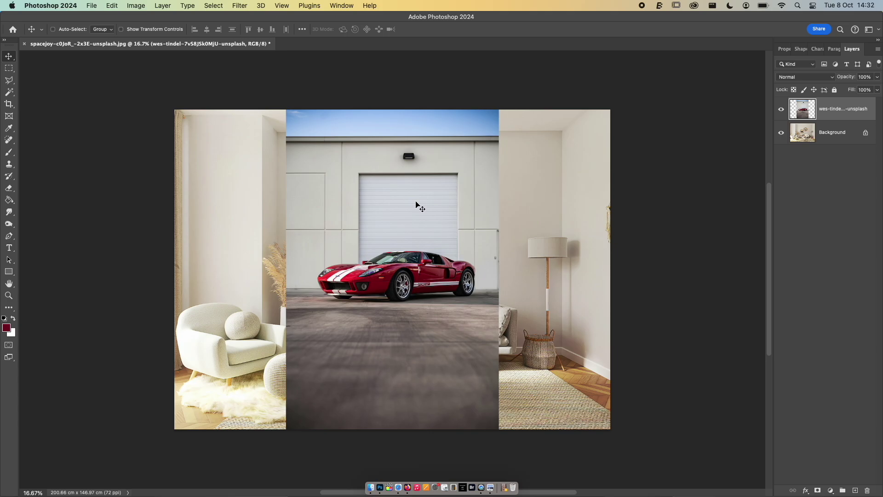
Step: Open the red car photo from Finder in its own document alongside the living room image
left_click(371, 488)
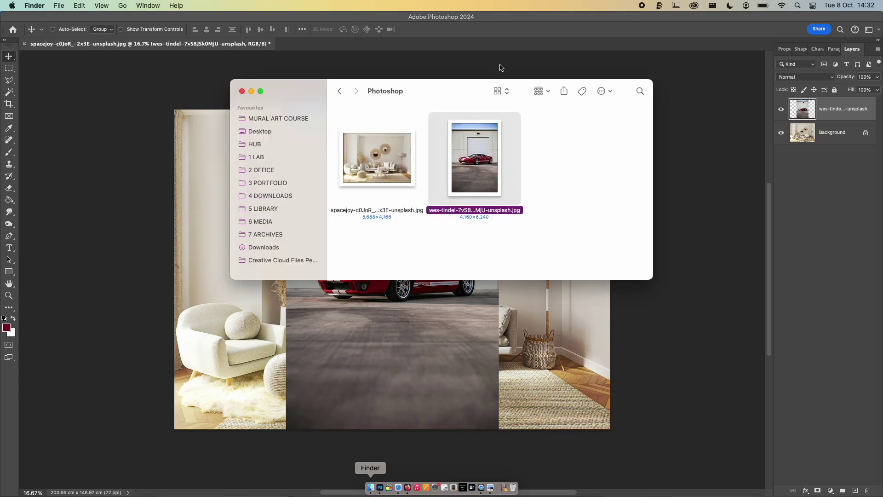
left_click_drag(573, 161, 354, 44)
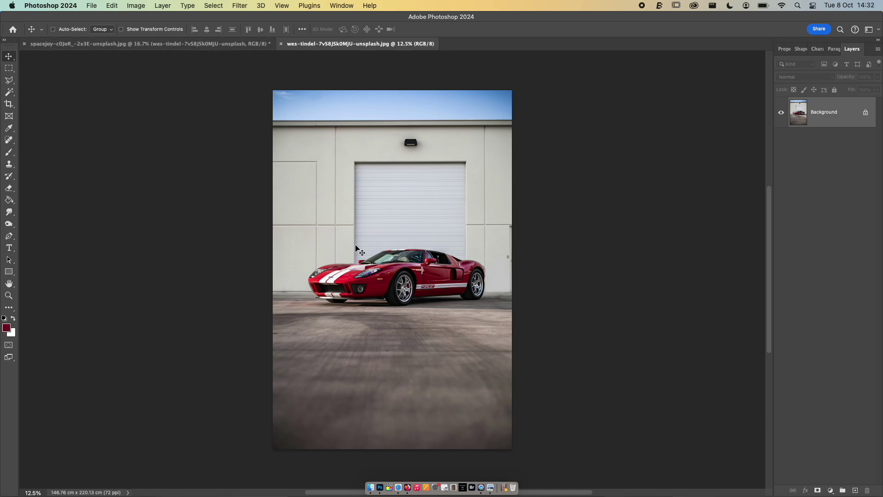
Step: Hide the placed red car layer in the living room image and switch between the two open documents
left_click_drag(368, 224, 497, 308)
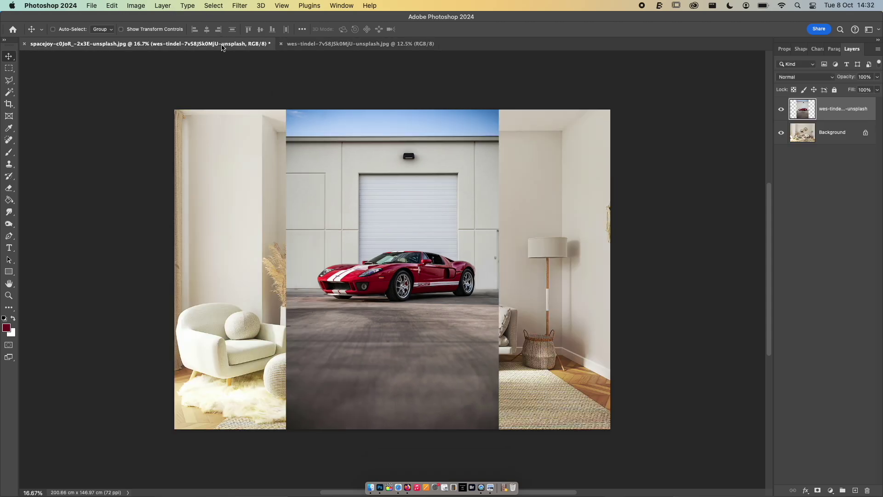
left_click(780, 109)
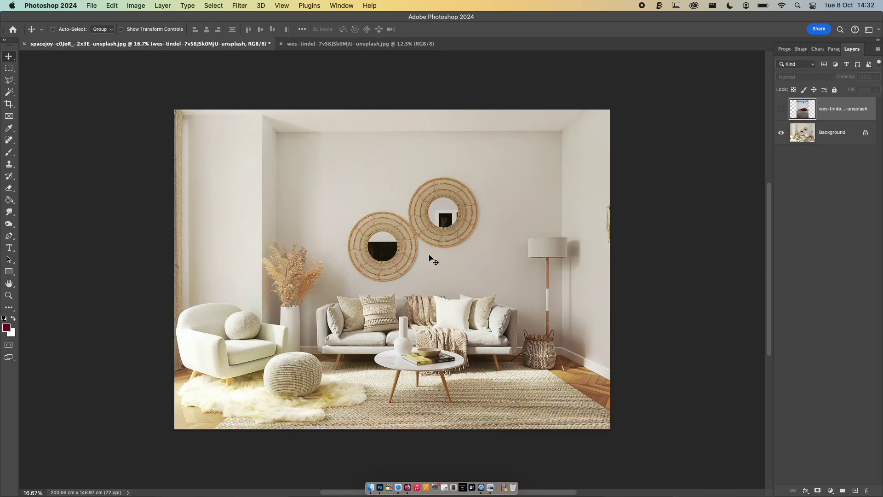
left_click(354, 45)
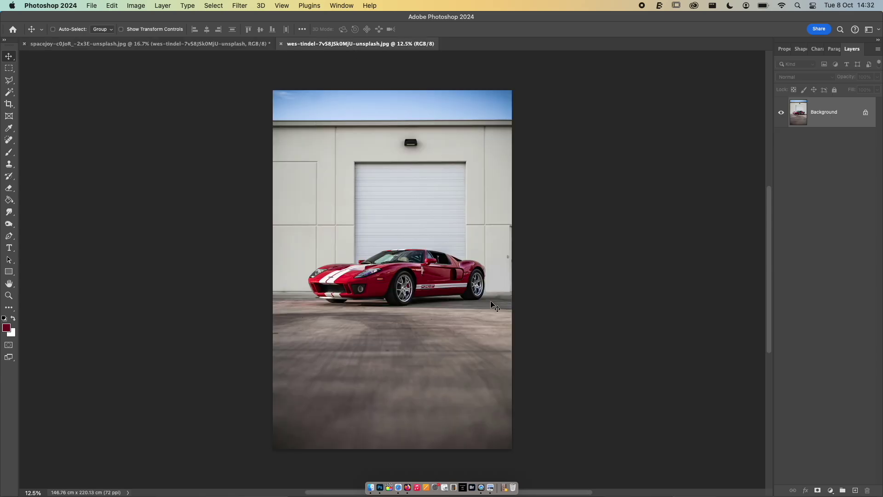
left_click(207, 45)
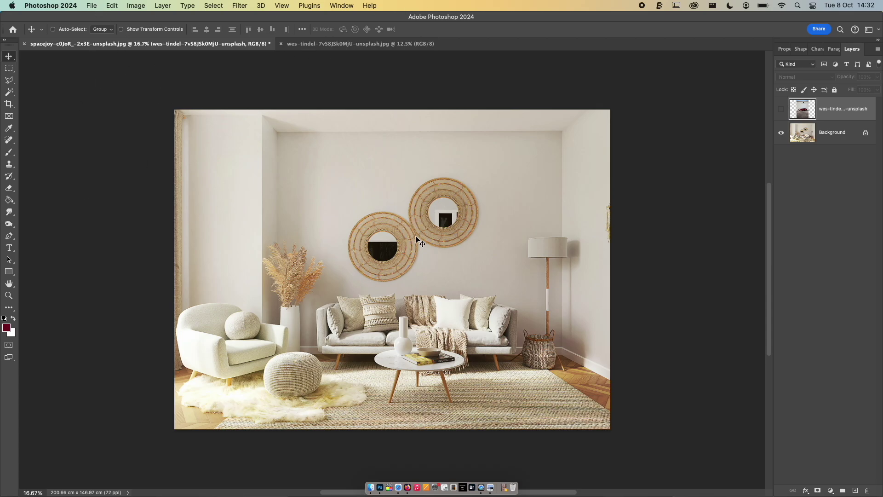
Step: Copy the red car photo from its own document into the living room image as a new layer and move it down and right
left_click(368, 44)
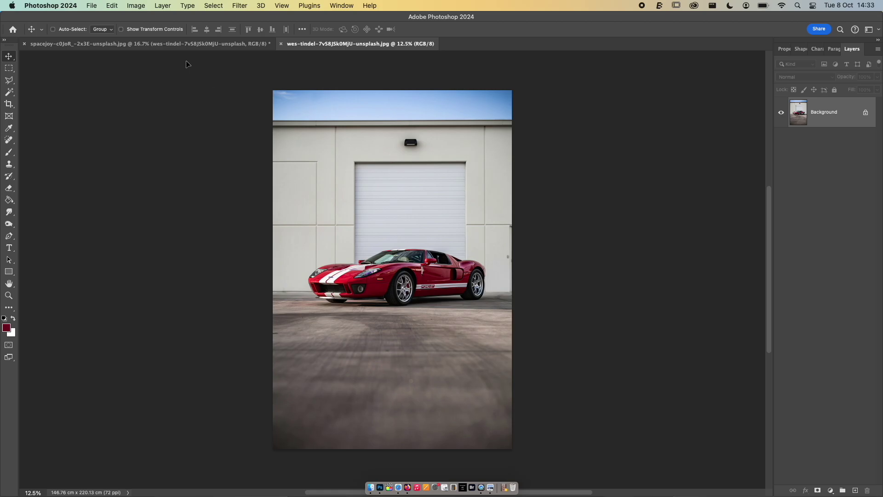
left_click(173, 45)
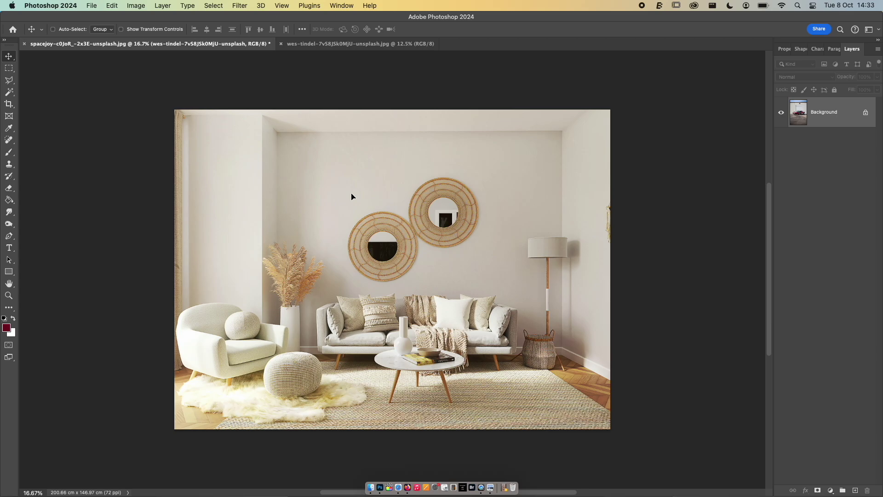
key("super+v")
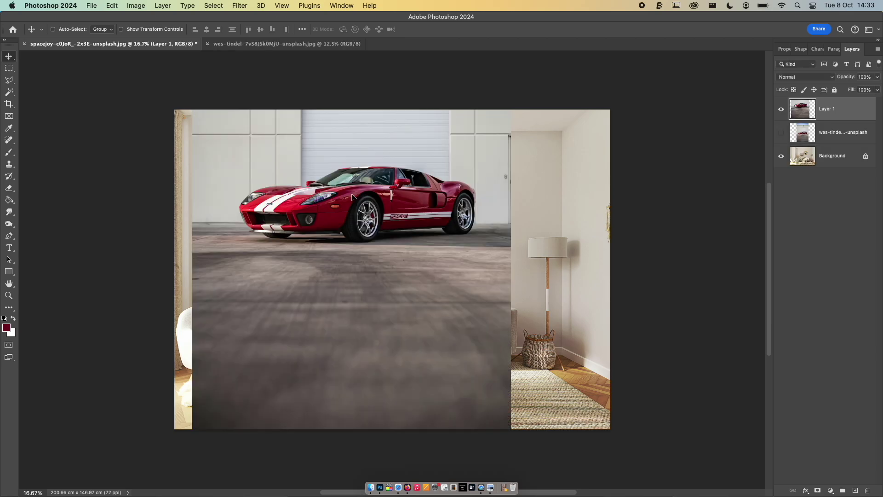
left_click_drag(354, 198, 441, 286)
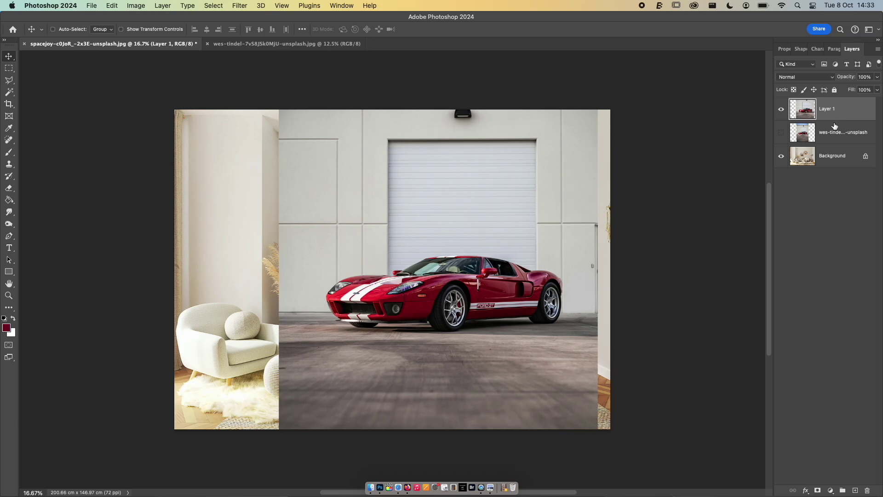
Step: Delete the hidden placed car layer from the living room image and close the separate red car document
left_click(835, 133)
key("BackSpace")
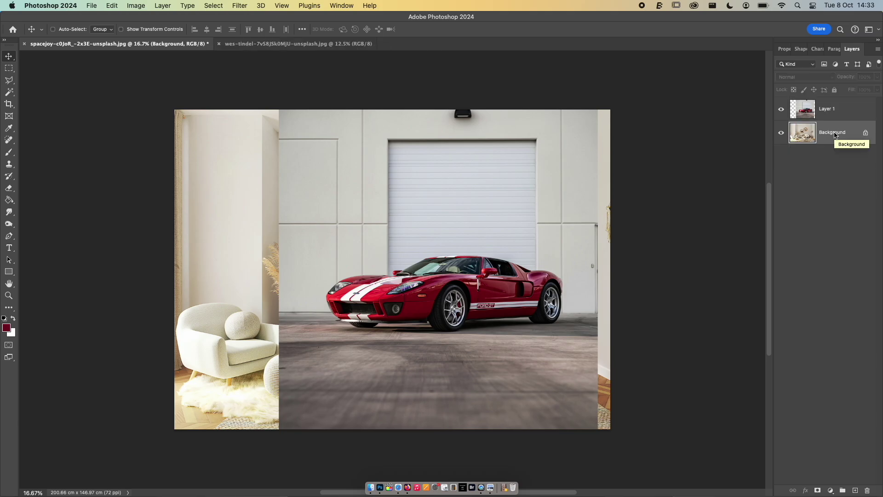
left_click(219, 44)
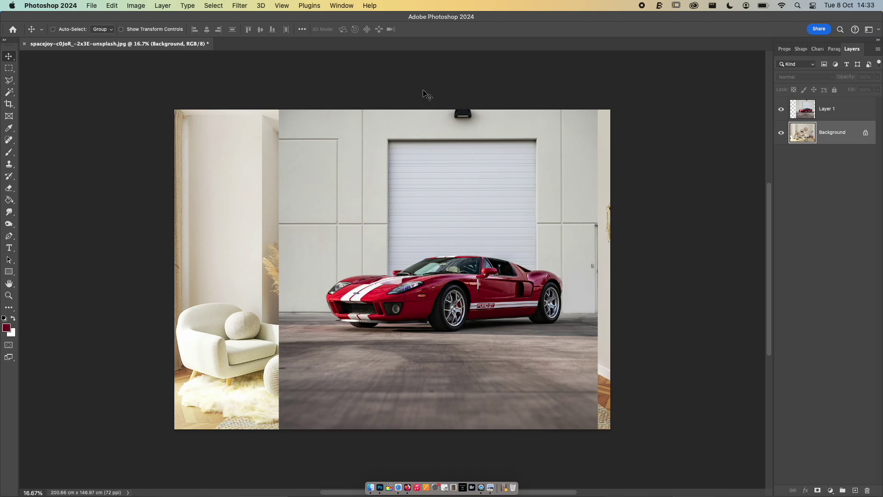
Step: Move the pasted car photo on Layer 1 up and left toward the middle of the living room
left_click(471, 256)
left_click(465, 188)
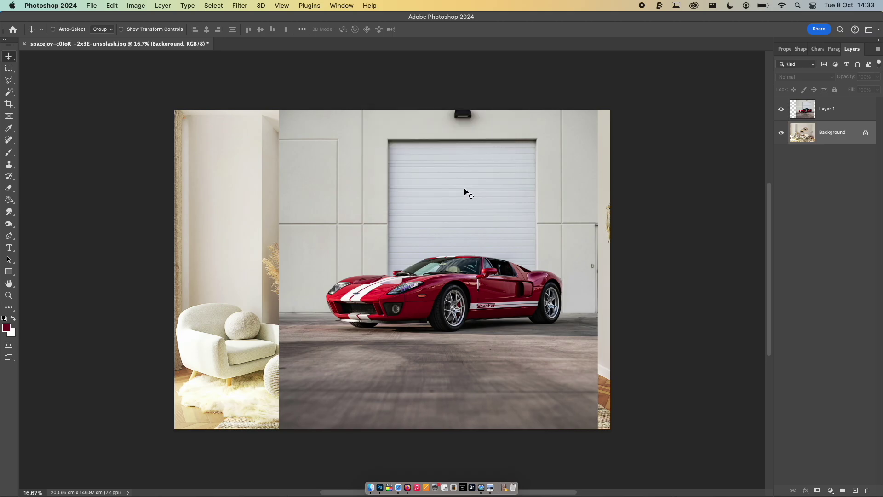
left_click(812, 114)
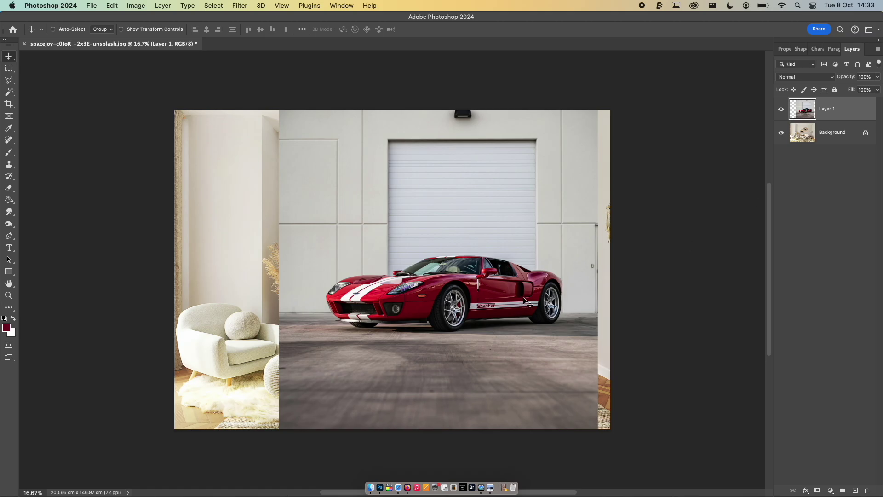
left_click_drag(525, 301, 468, 238)
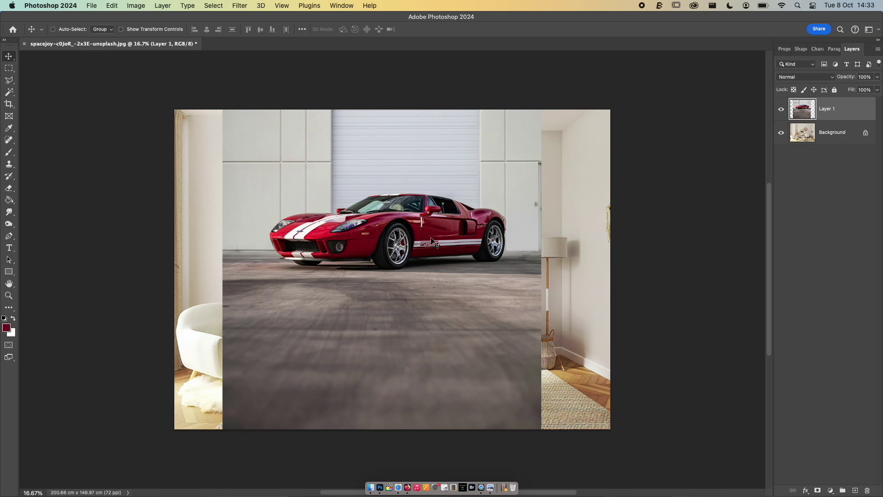
Step: Toggle the visibility of Layer 1 with the car photo off and on repeatedly, ending with it shown
left_click(781, 110)
left_click(781, 110)
left_click(781, 110)
left_click(782, 110)
left_click(782, 110)
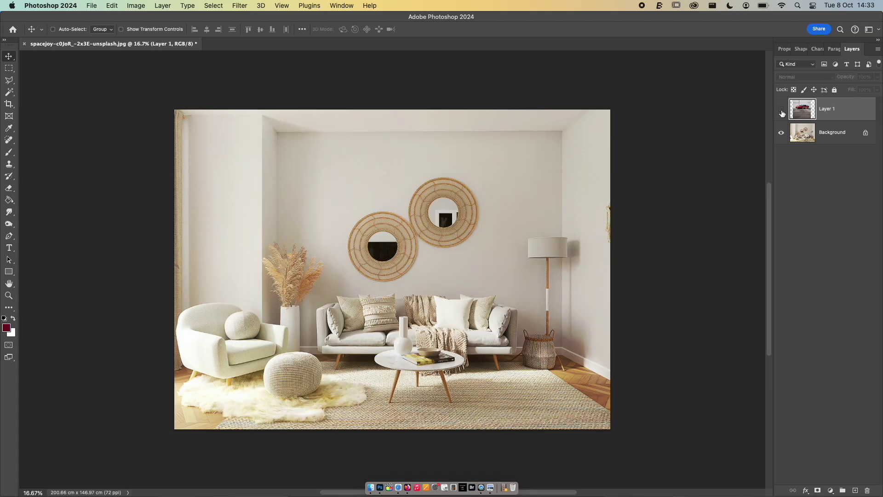
left_click(782, 110)
left_click(782, 110)
left_click(781, 111)
left_click(782, 110)
left_click(781, 111)
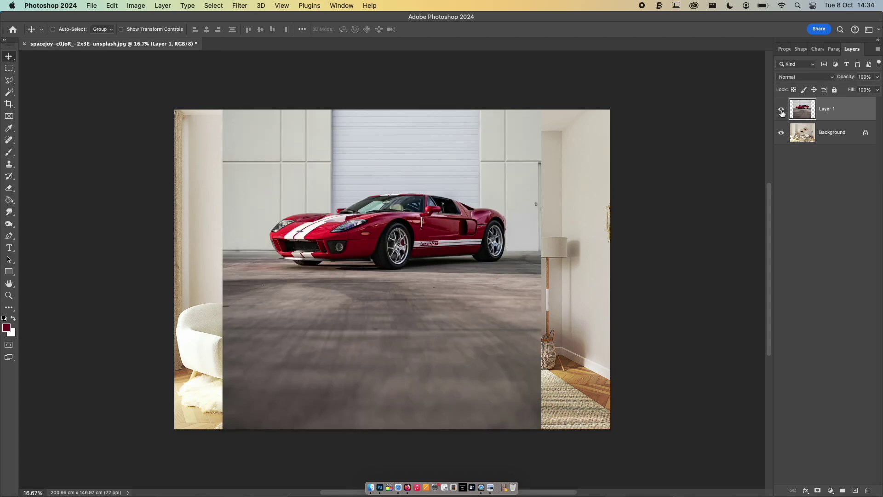
left_click(782, 110)
left_click(781, 110)
Step: Undo the last two layer visibility changes one at a time
left_click(113, 5)
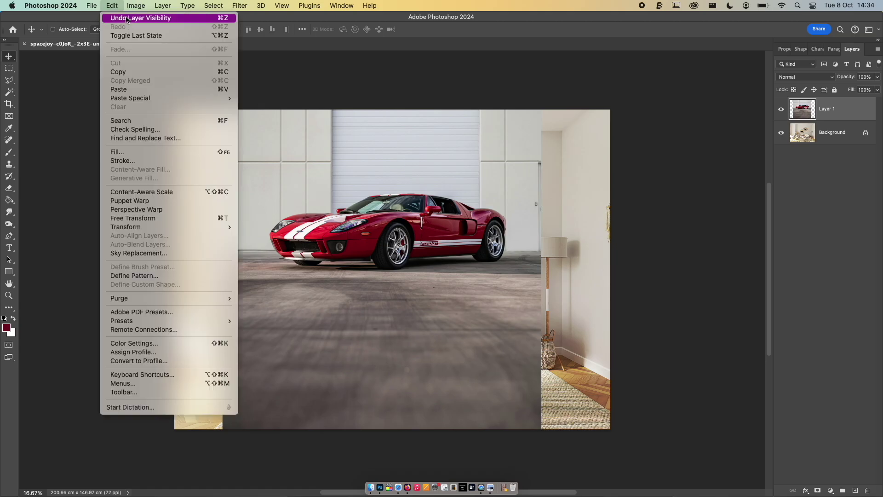
left_click(126, 19)
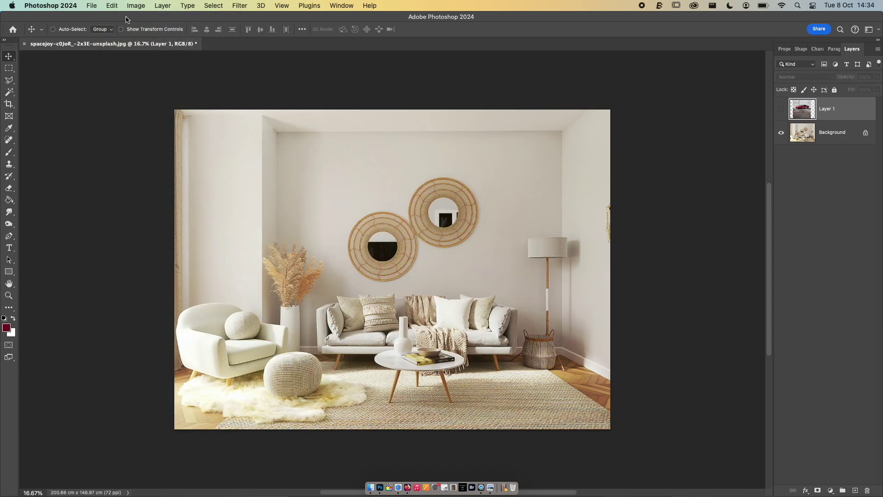
left_click(113, 7)
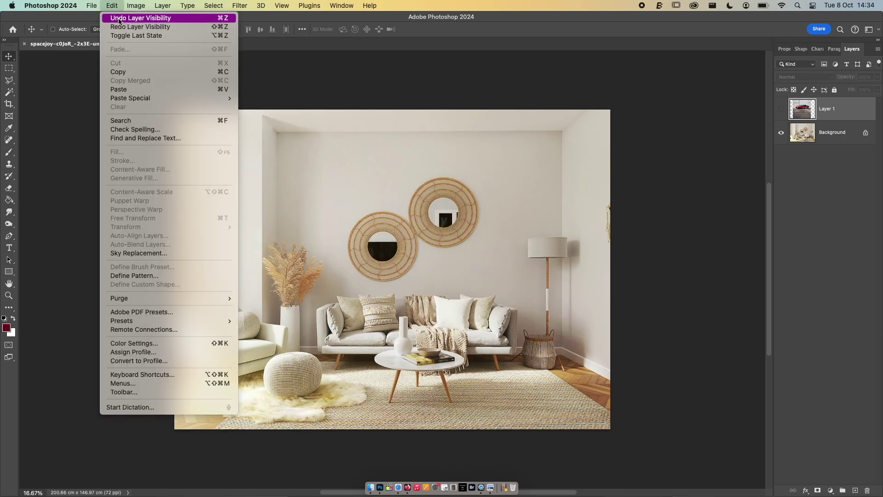
left_click(119, 18)
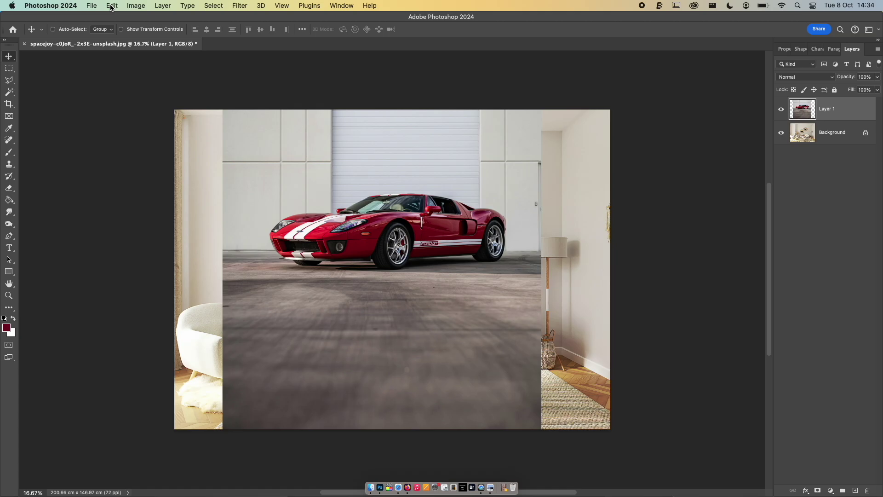
left_click(112, 6)
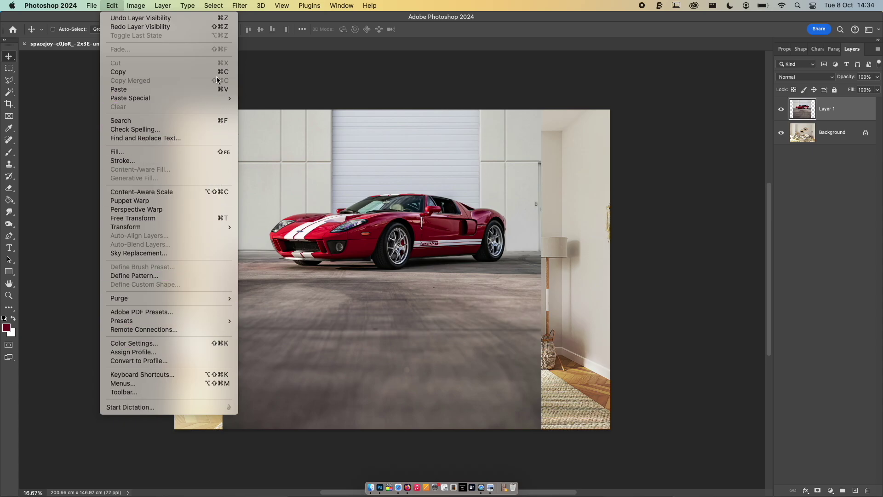
left_click(24, 108)
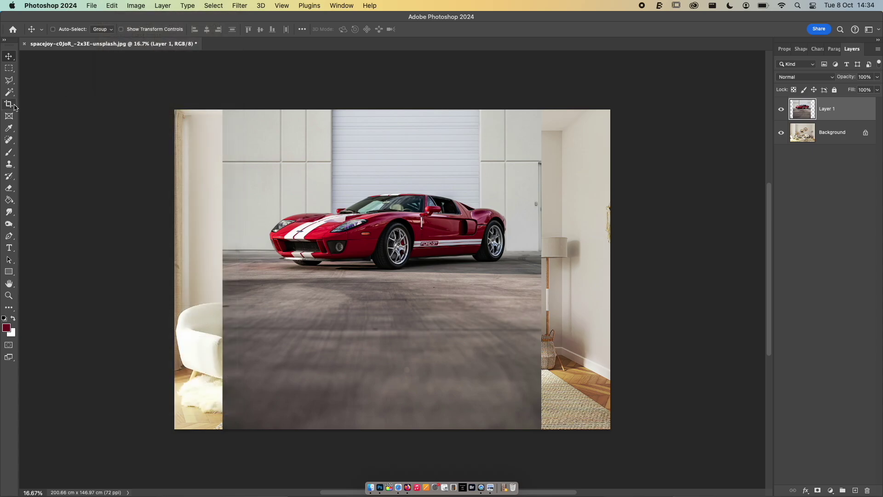
Step: Examine the tools grouped with the Crop and Magic Wand tools and their shortcuts, ending with the Move tool active
left_click(9, 104)
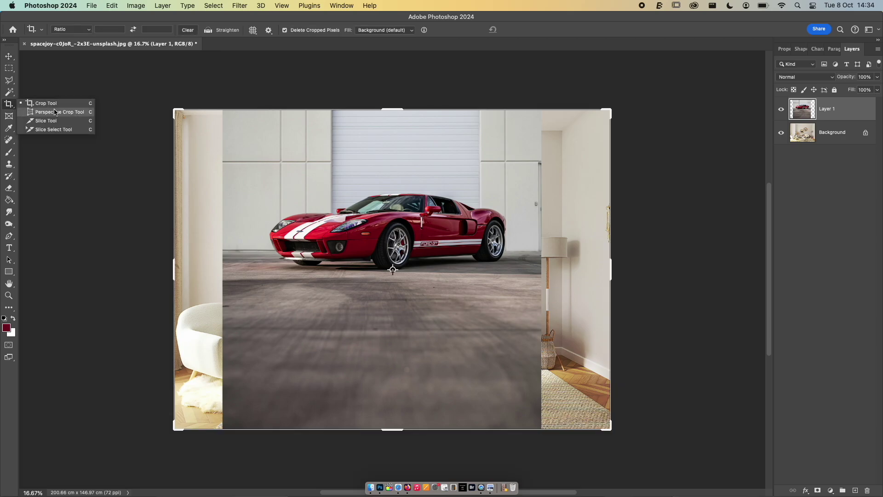
left_click(59, 88)
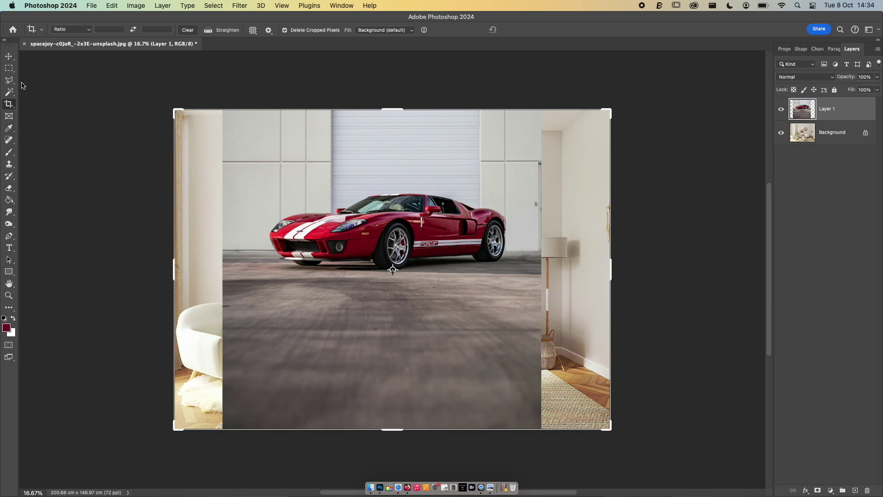
left_click(11, 81)
left_click(10, 105)
left_click(9, 119)
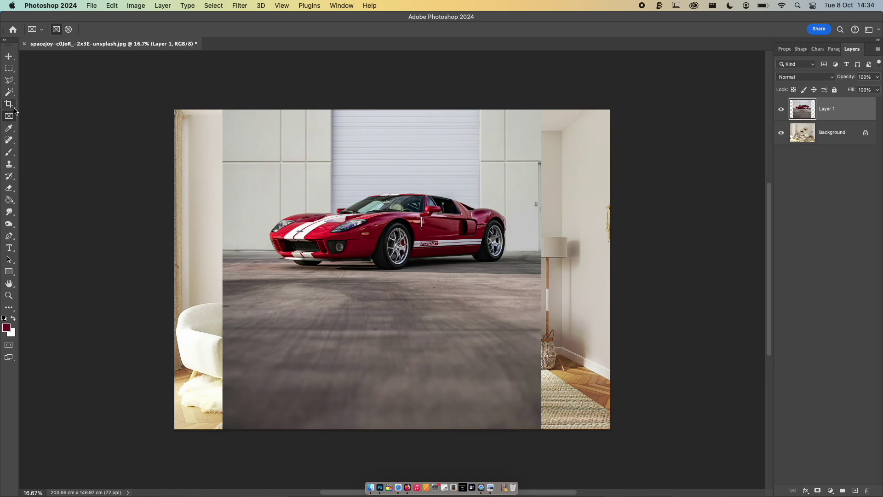
left_click(13, 96)
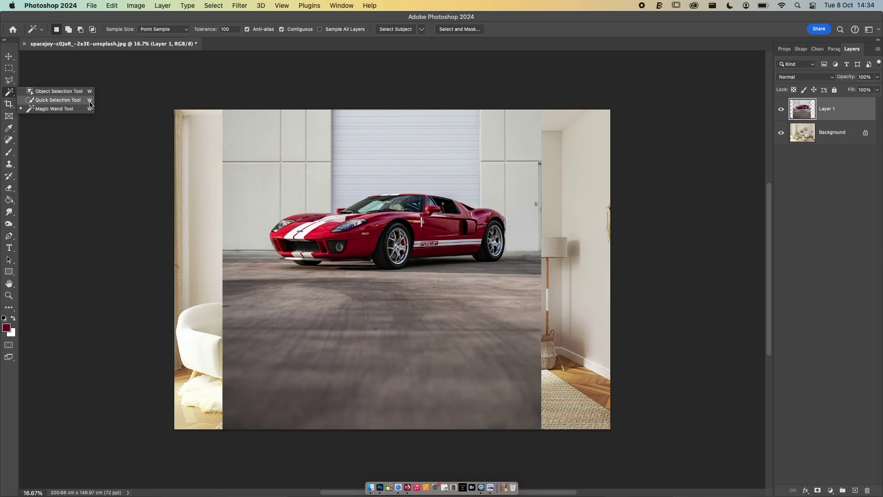
left_click(9, 104)
right_click(8, 109)
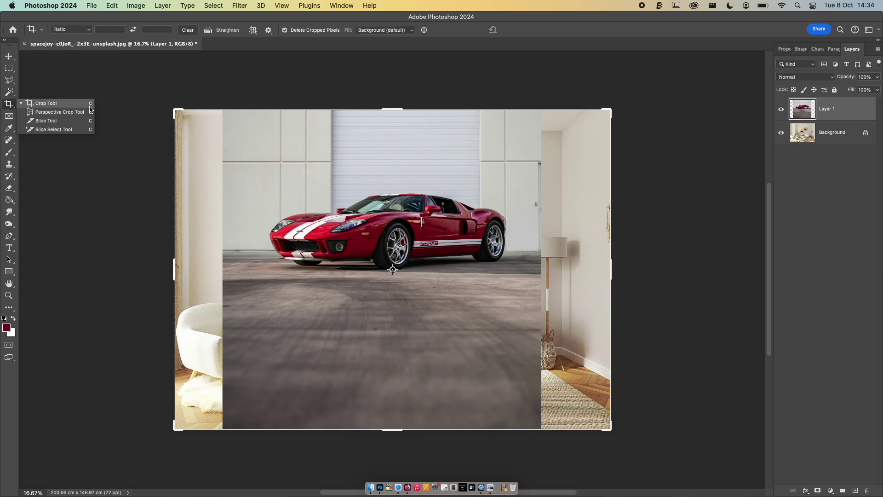
left_click(35, 111)
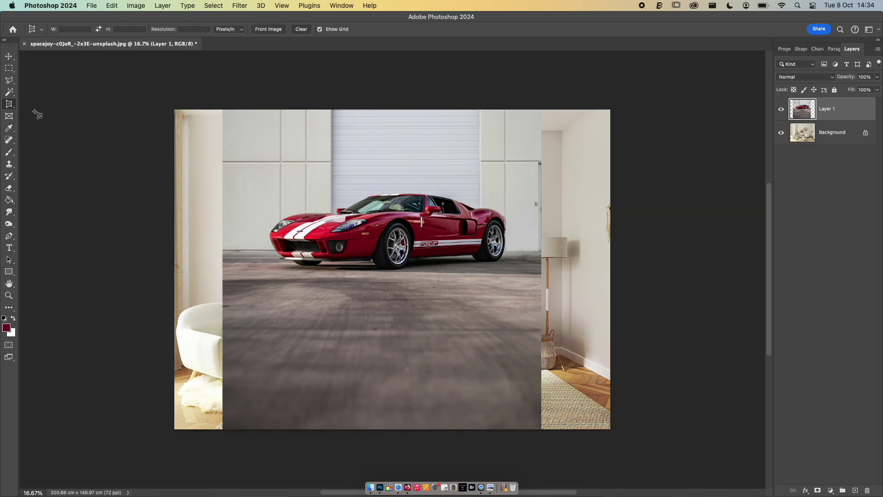
left_click(10, 56)
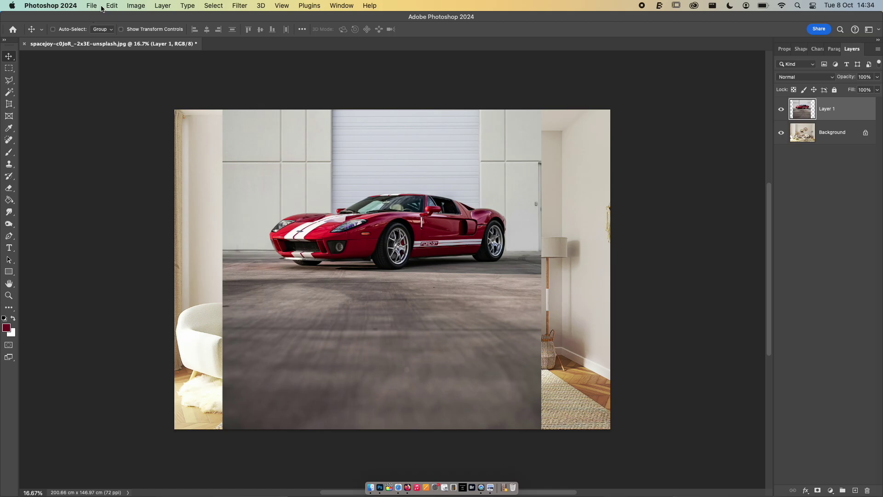
Step: Hide and show the car photo's Layer 1 a few more times, leaving it visible
left_click(114, 6)
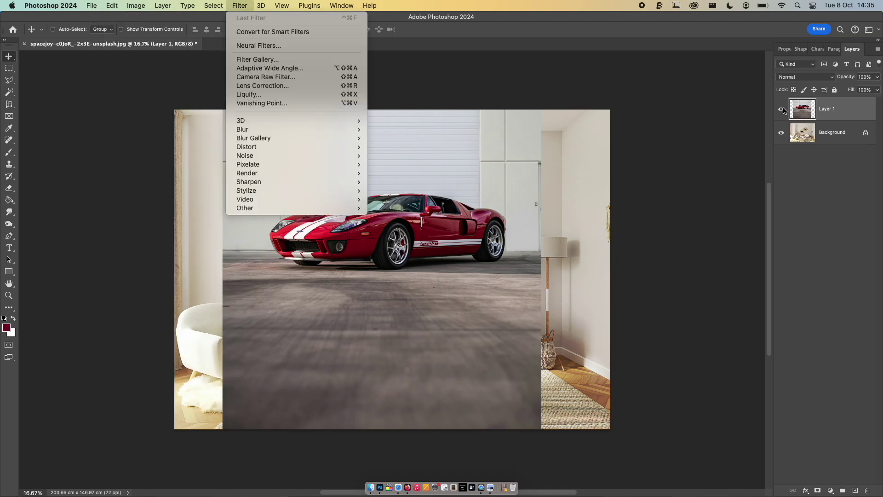
left_click(781, 111)
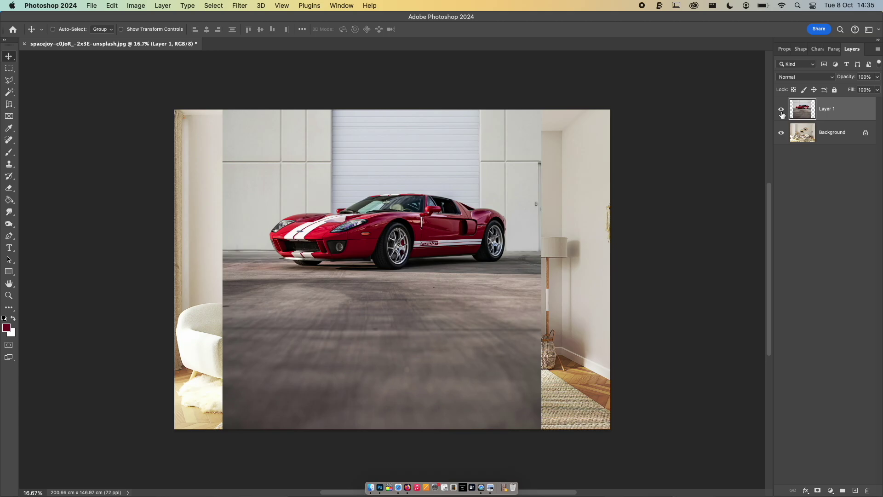
left_click(781, 112)
left_click(781, 112)
left_click(782, 112)
left_click(781, 112)
Step: Undo the changes in the living room image repeatedly, back to the originally placed car layer visible above the Background
left_click(112, 5)
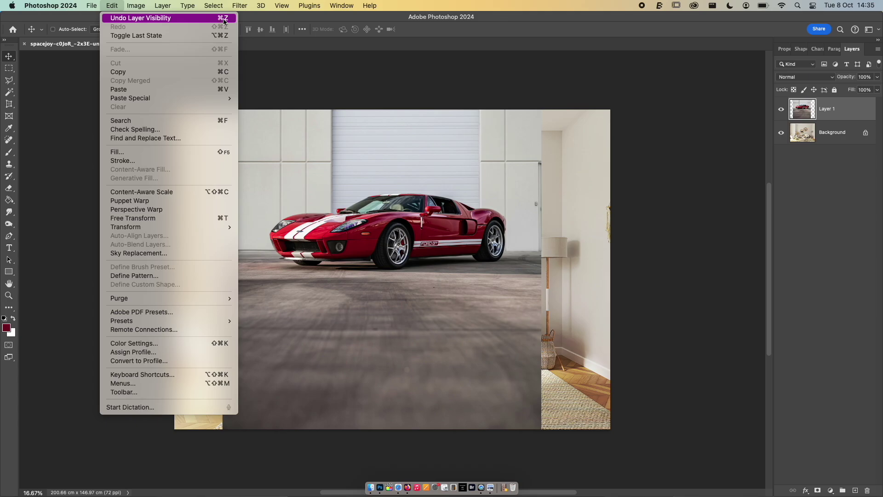
left_click(310, 102)
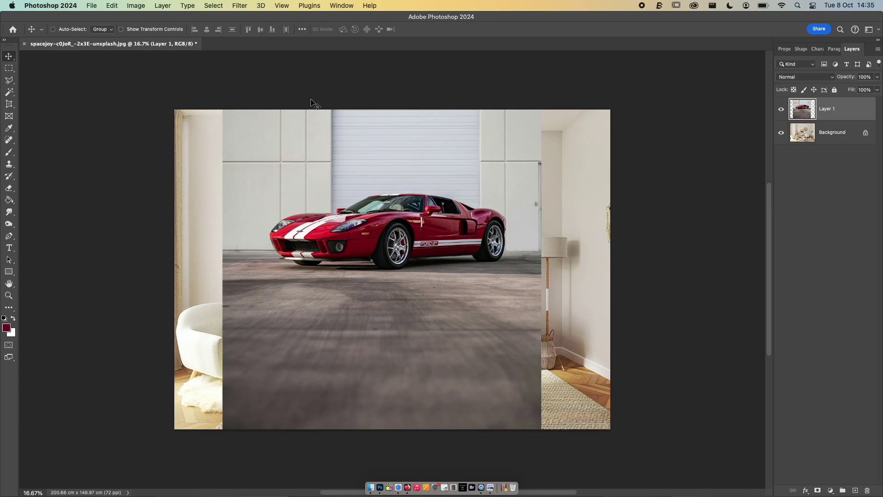
key("super+z")
key("super+z")
key("super+z")
key("super+z")
key("super+z")
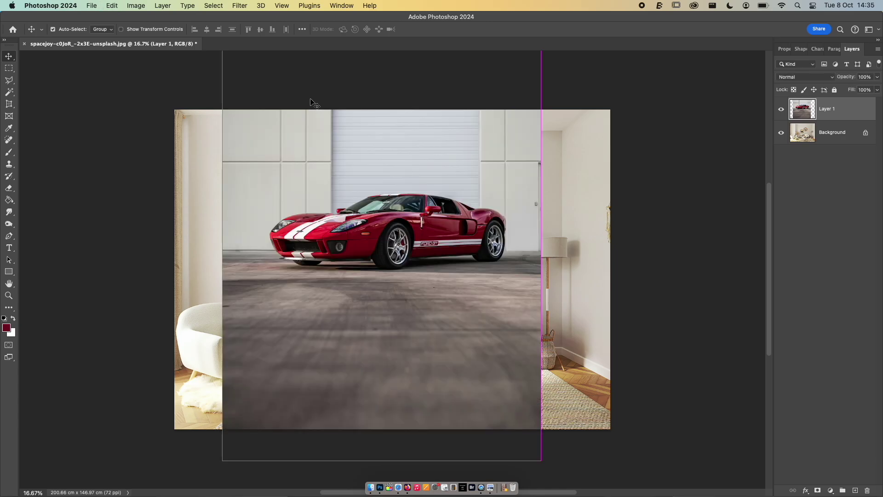
key("super+z")
key("super+z")
key("super+z")
key("super+z")
key("super+z")
key("super+z")
key("super+z")
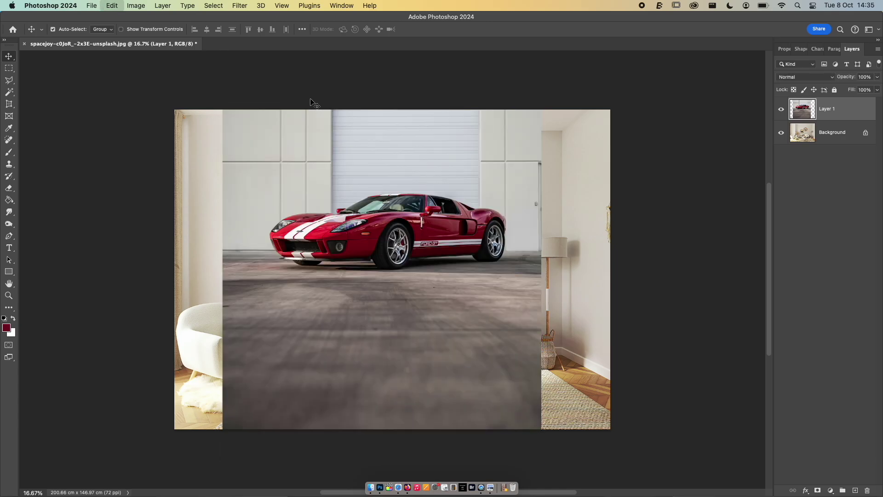
key("super+z")
key("super+z")
key("super+z")
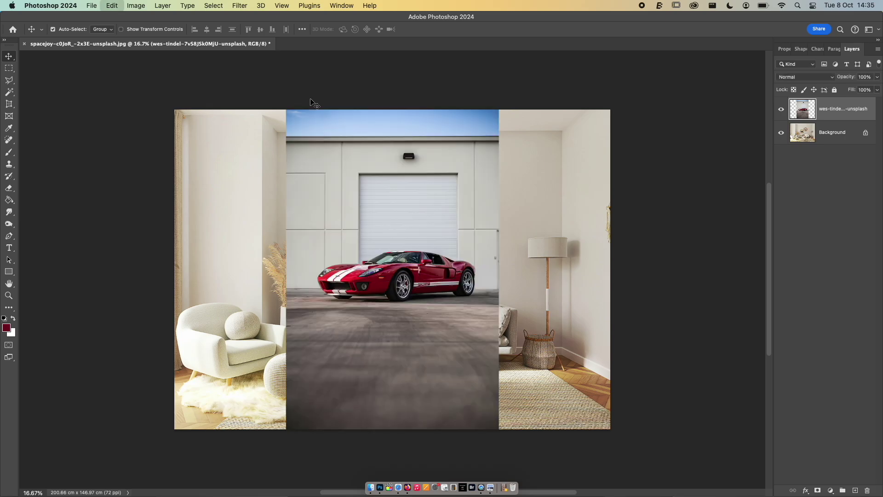
Step: Undo the earlier edits repeatedly, past the placed car and the duplicated living room layers, back to the lone Background layer
key("super+z")
key("super+shift+z")
key("super+shift+z")
key("super+shift+z")
key("super+shift+z")
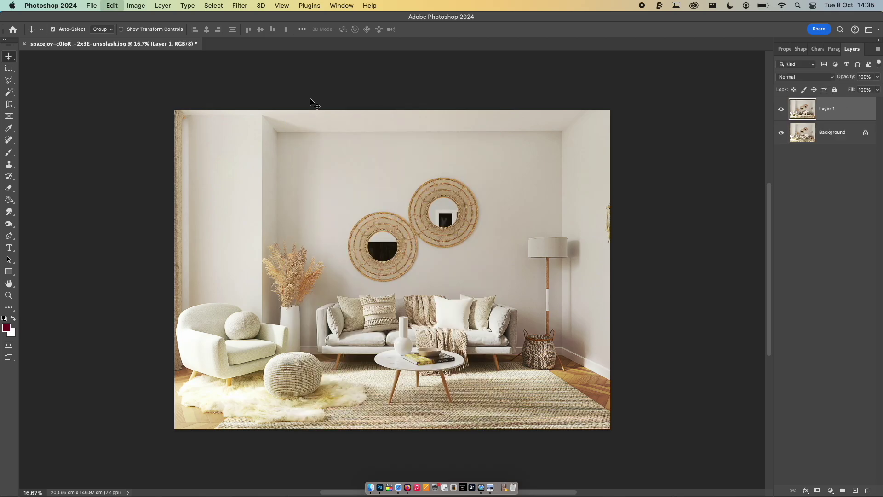
key("super+z")
key("super+z")
key("super+z")
key("super+z")
key("super+z")
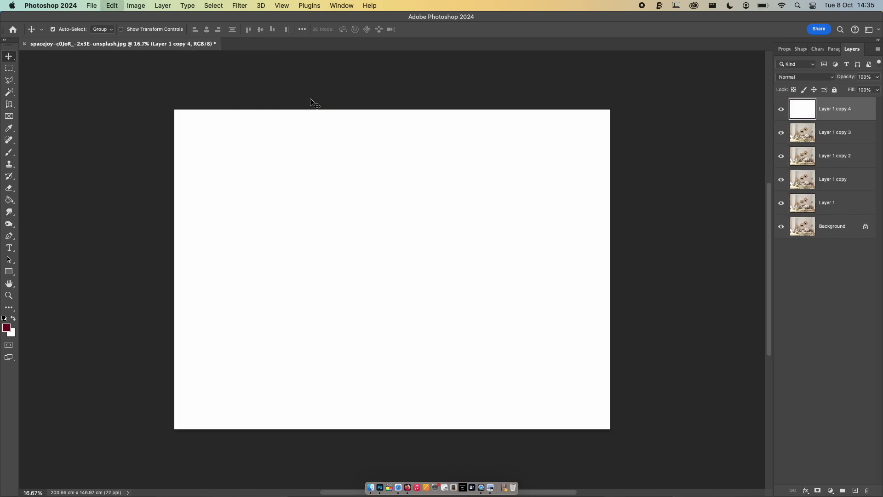
key("super+z")
key("super+z")
key("super+z")
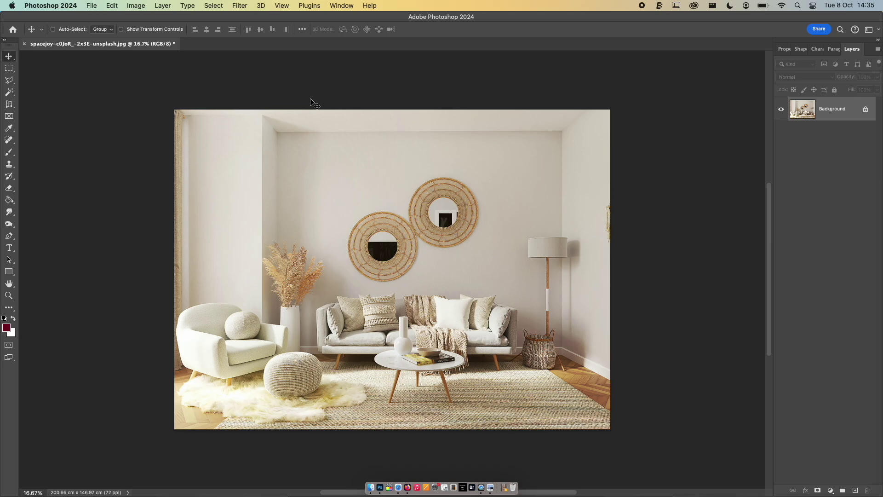
Step: Redo the duplication of the living room layer and the following deletions of its copies one at a time
key("ctrl+j")
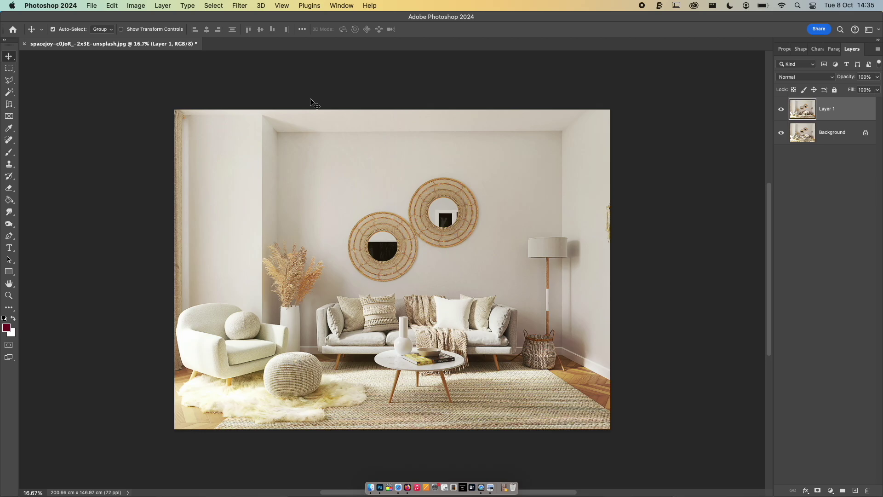
key("ctrl+shift+z")
key("ctrl+shift+z")
key("ctrl+shift+z")
key("ctrl+shift+z")
key("ctrl+shift+z")
key("ctrl+shift+z")
key("ctrl+shift+z")
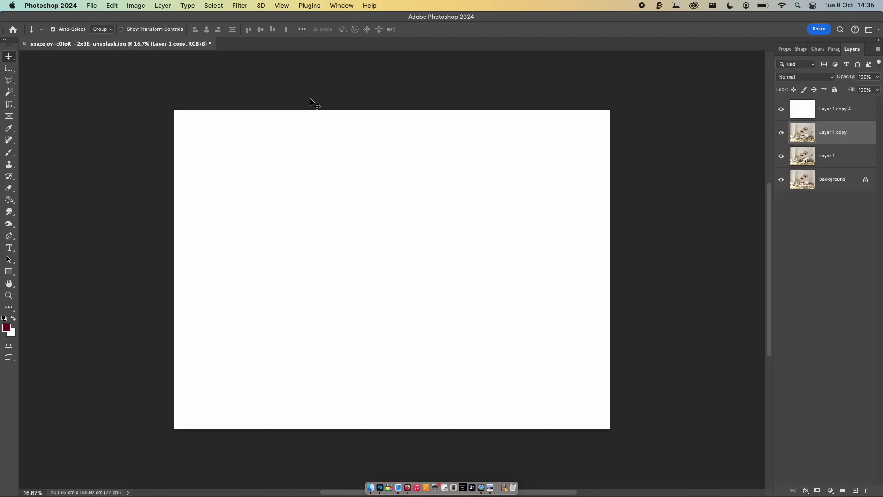
Step: Redo the remaining changes up to the latest layer visibility change, with the car photo's Layer 1 shown above the Background
key("ctrl+z")
key("ctrl+z")
key("ctrl+z")
key("ctrl+z")
key("ctrl+z")
key("ctrl+z")
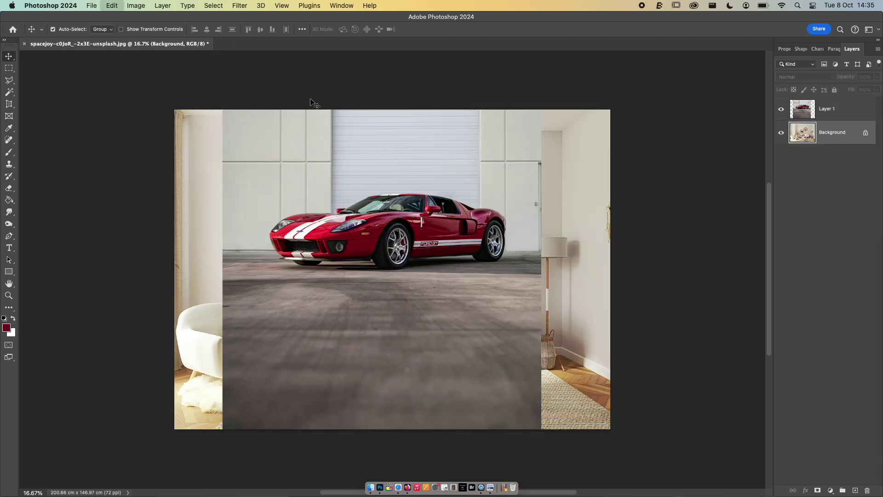
key("ctrl+z")
key("ctrl+z")
key("ctrl+z")
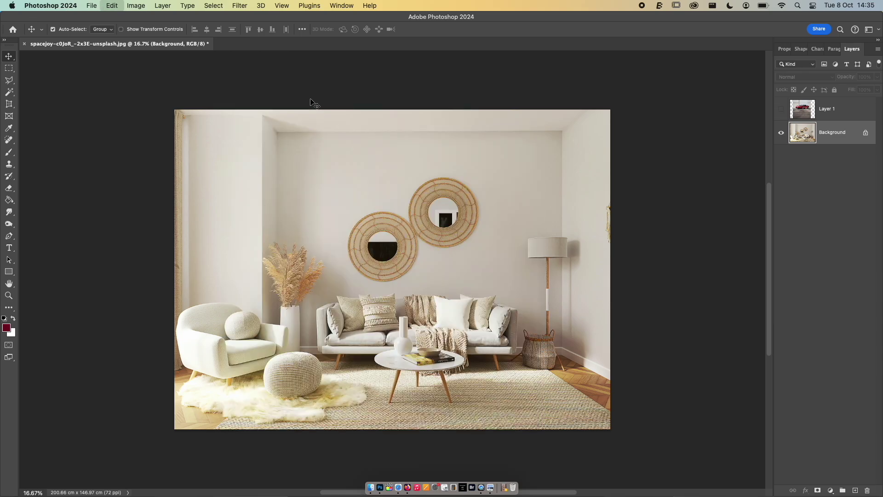
key("ctrl+z")
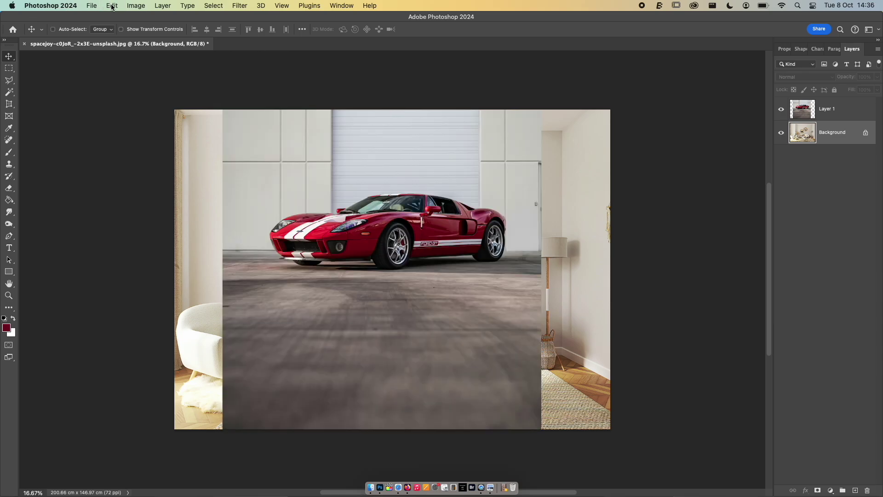
Step: Check the shortcuts listed for Undo and Redo, and hide the car photo's Layer 1
left_click(111, 6)
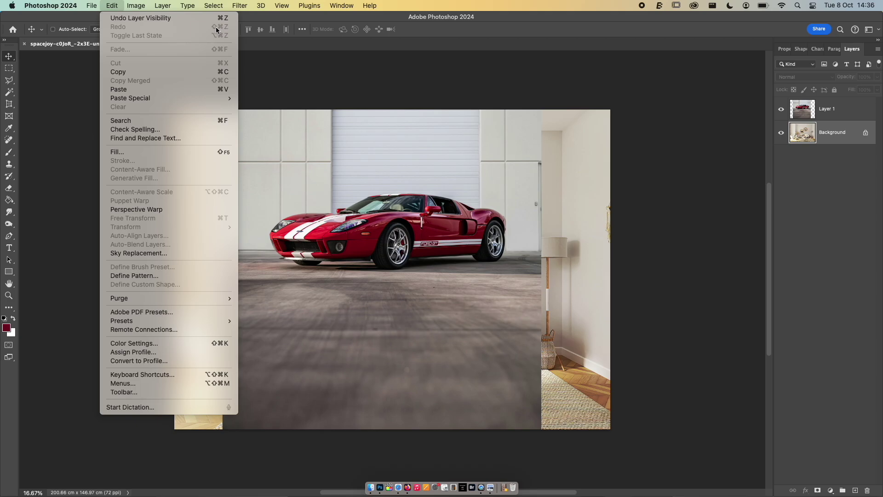
left_click(491, 105)
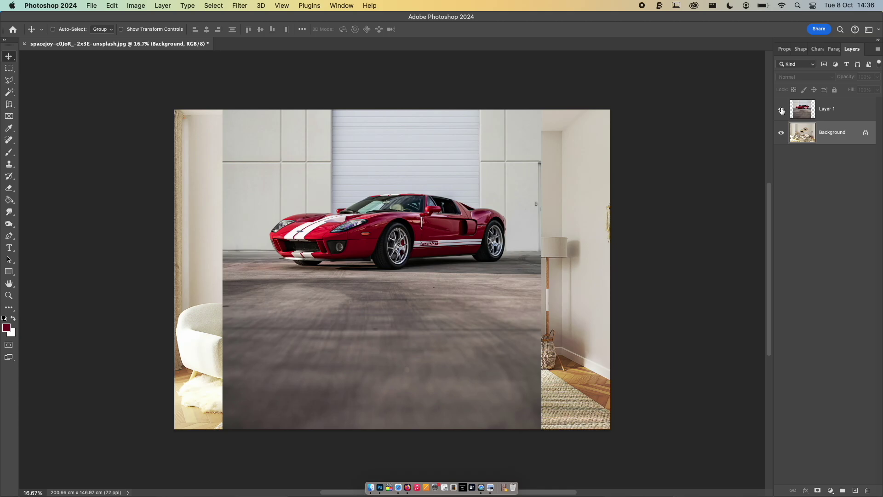
left_click(781, 110)
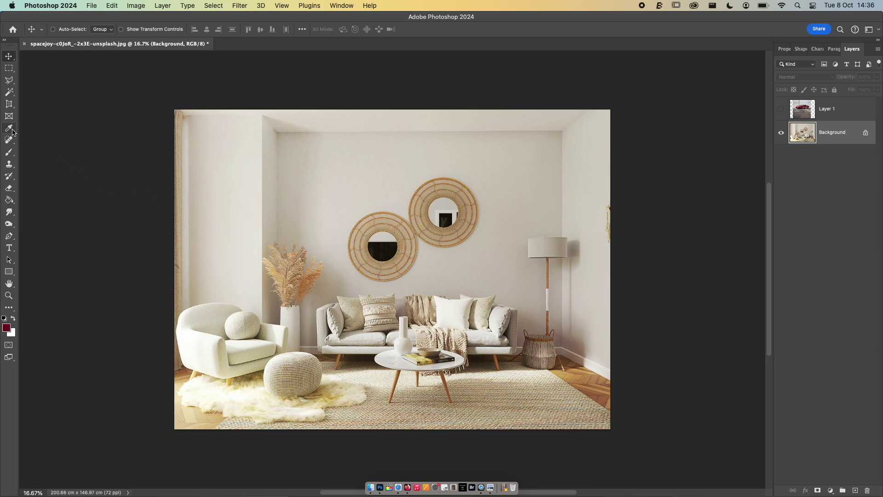
Step: Examine the tools grouped with the Eyedropper, and switch to the Crop tool, the Pen tool and back to the Eyedropper
left_click(9, 129)
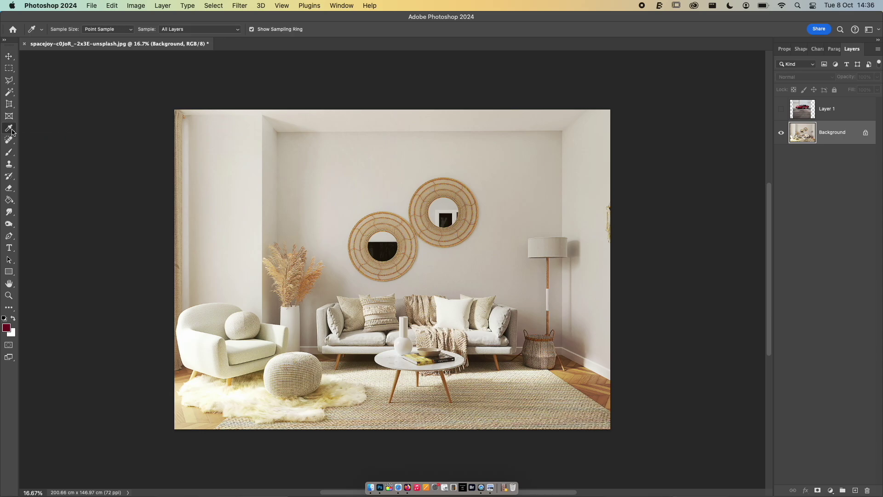
right_click(12, 132)
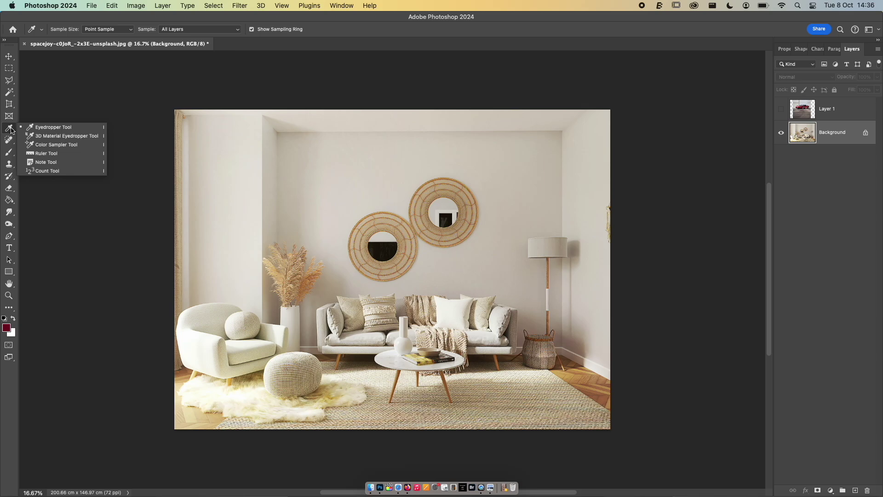
left_click(12, 129)
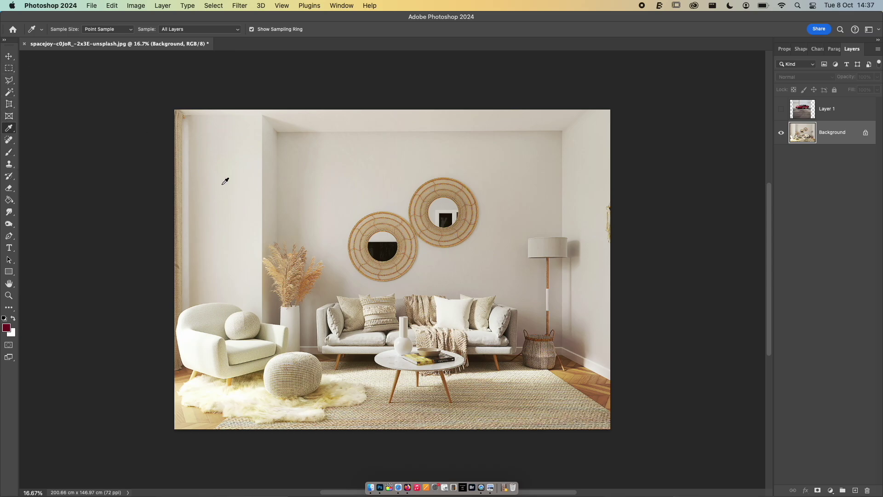
key("c")
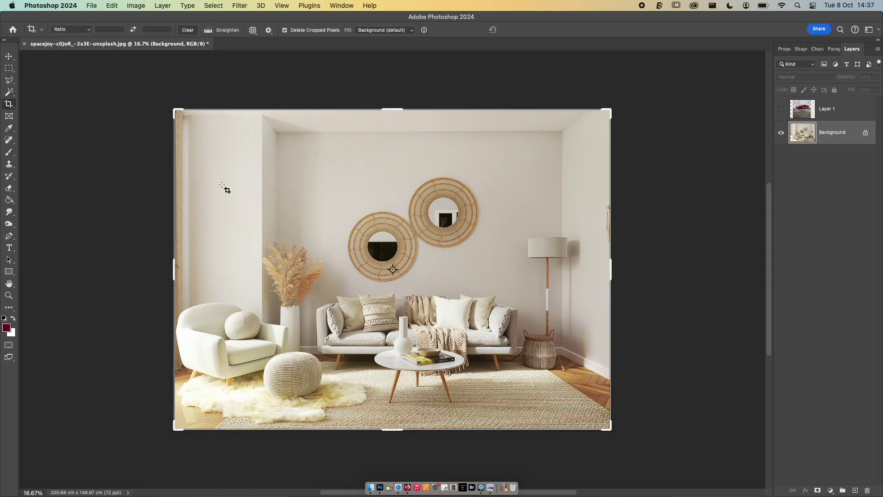
key("p")
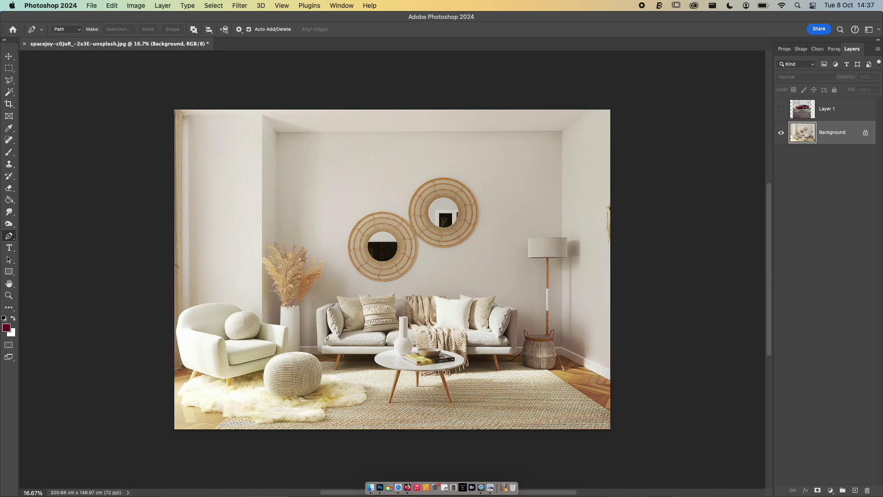
key("i")
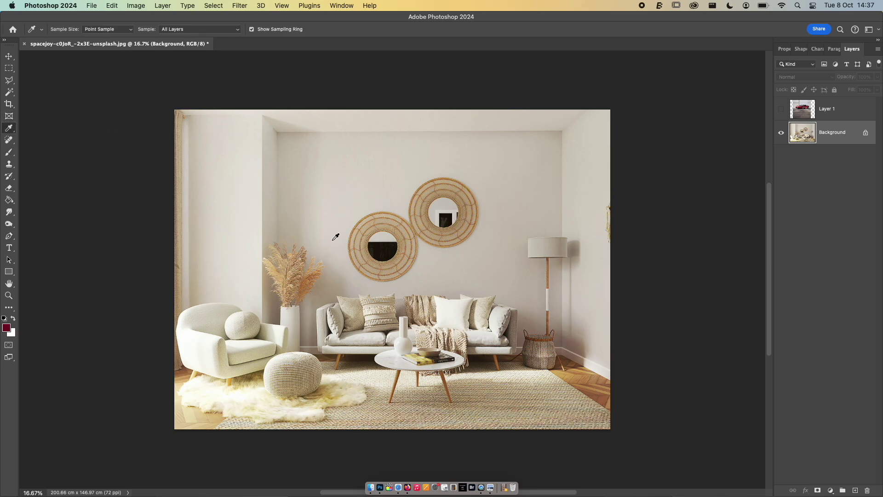
Step: Sample the wall color and paint with the 700 px brush over the upper mirror, sofa and table on the Background layer
left_click(344, 244)
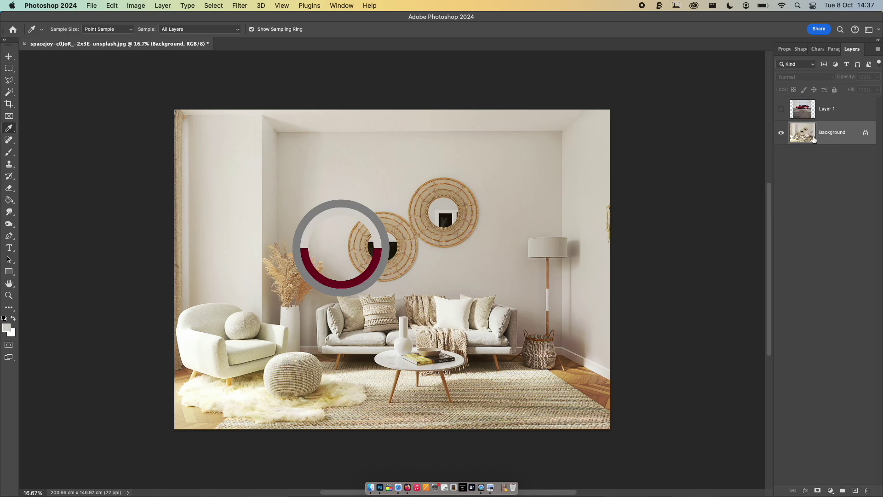
left_click_drag(525, 183, 525, 184)
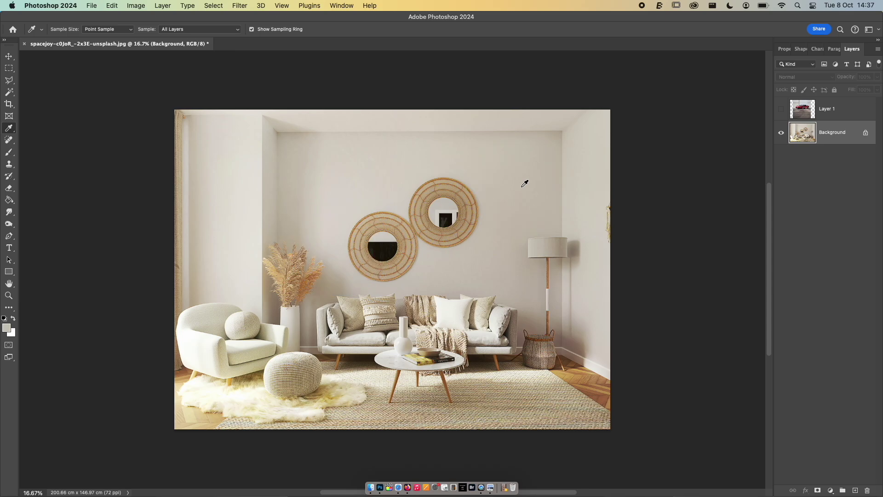
key("b")
mouse_move(418, 198)
left_mouse_down()
mouse_move(430, 323)
mouse_move(502, 365)
mouse_move(499, 398)
left_mouse_up()
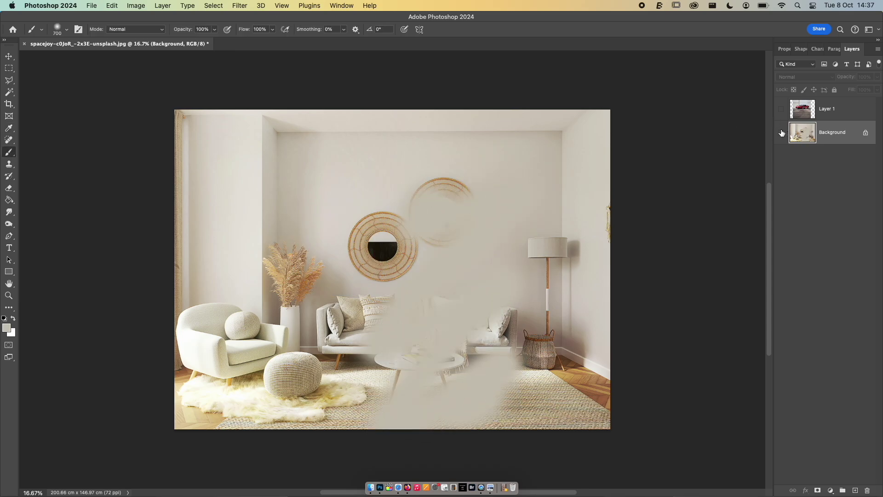
Step: Hide and show the painted Background layer, and undo the brush stroke on it
left_click(781, 133)
left_click(781, 133)
key("super+z")
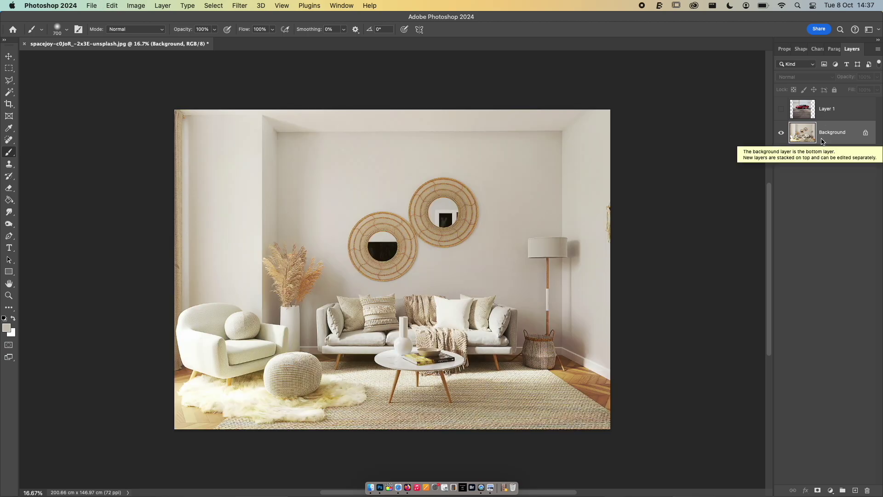
Step: Duplicate the Background layer and make Background copy the active layer, undoing an extra second duplicate
left_click_drag(822, 142, 855, 490)
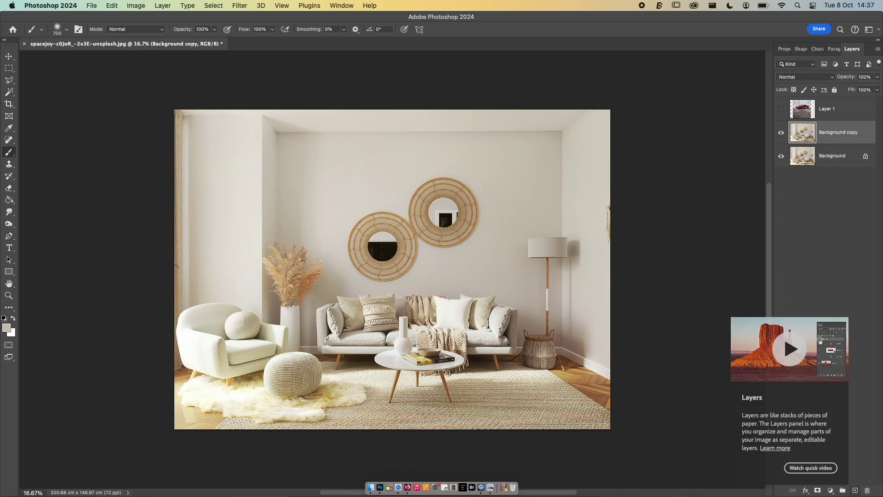
left_click(839, 158)
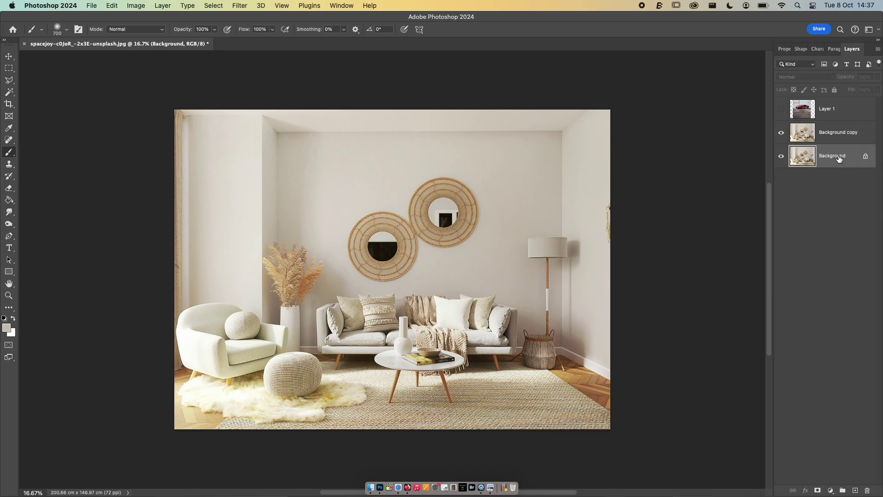
key("super+j")
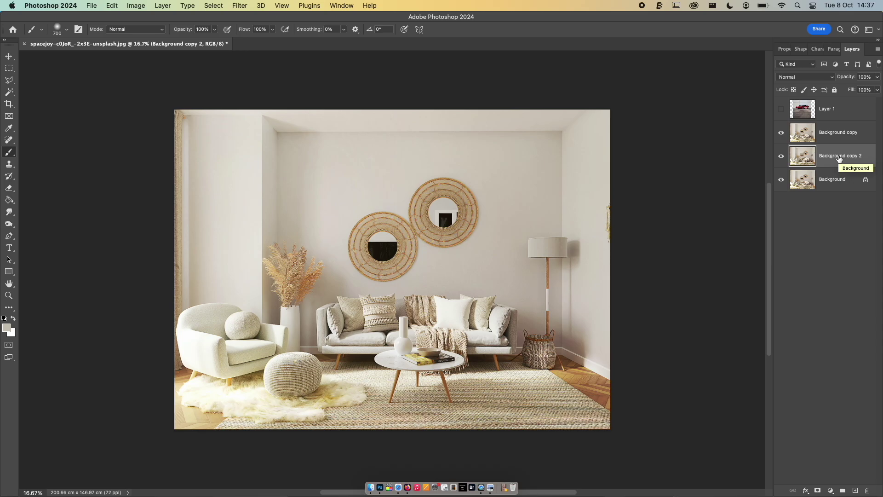
key("super+z")
left_click(836, 134)
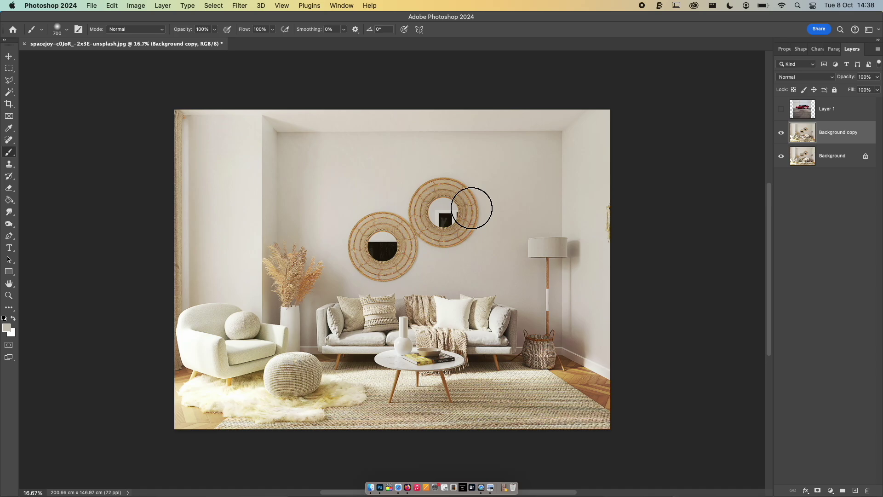
Step: Sample the wall color beside the lower mirror with the Eyedropper and switch to the Brush tool
key("i")
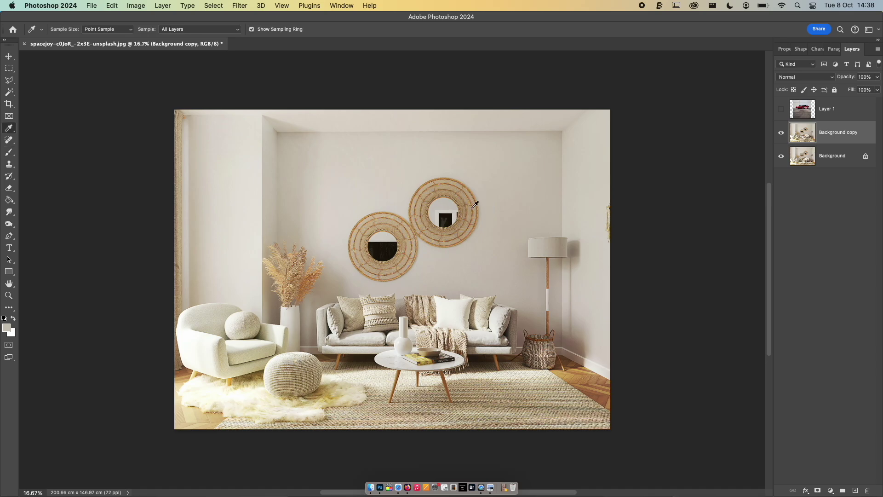
left_click(344, 246)
key("b")
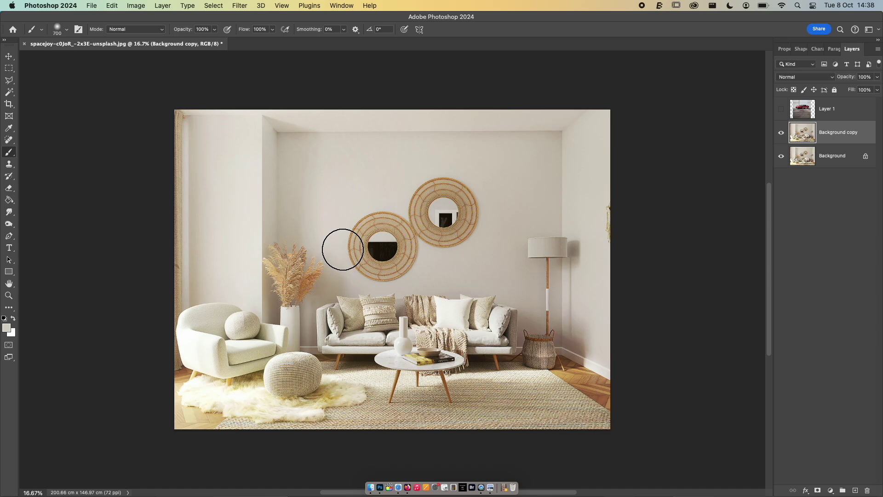
Step: Reset the foreground and background colors to default black and white, and reduce the brush size to 70 px
left_click(4, 318)
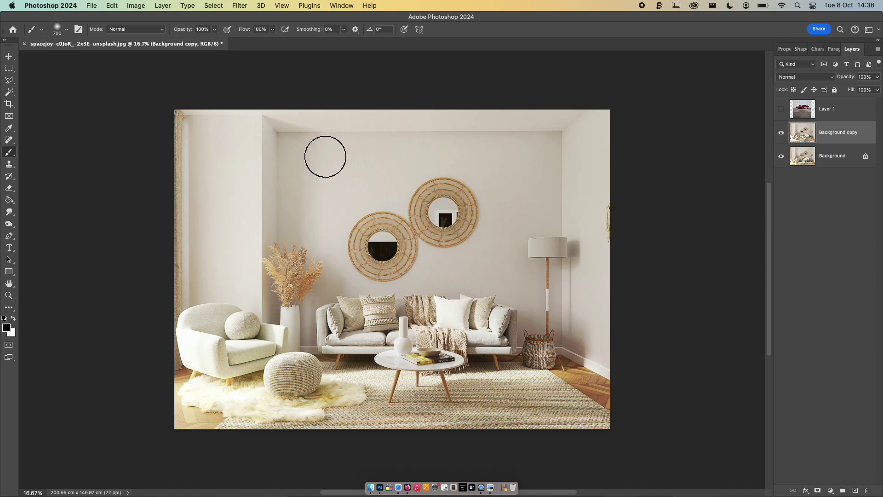
key("bracketleft")
key("bracketleft")
key("bracketleft")
key("bracketleft")
key("bracketleft")
key("bracketleft")
key("bracketleft")
key("bracketleft")
Step: Paint a pair of black brackets with a small circle between them and a larger circle beside them on the wall
mouse_move(331, 160)
left_mouse_down()
mouse_move(323, 159)
mouse_move(311, 198)
mouse_move(339, 239)
left_mouse_up()
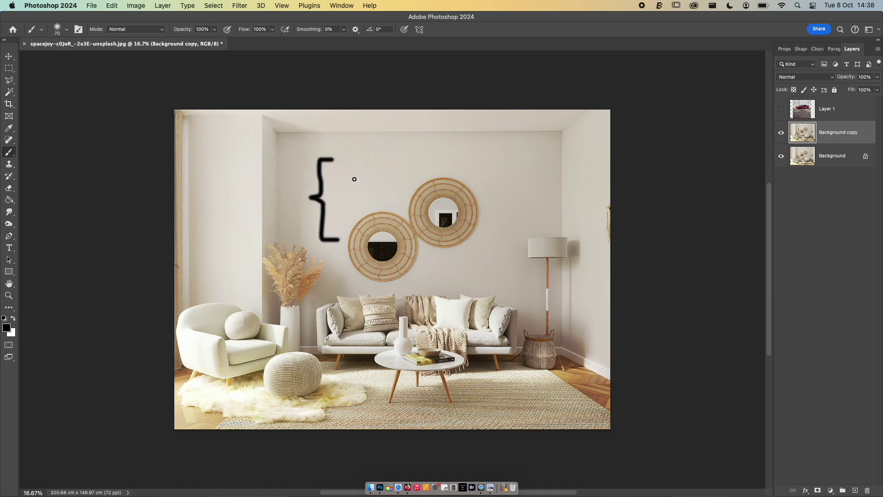
mouse_move(354, 179)
left_mouse_down()
mouse_move(368, 196)
mouse_move(357, 174)
mouse_move(350, 186)
left_mouse_up()
mouse_move(398, 158)
left_mouse_down()
mouse_move(408, 199)
mouse_move(421, 200)
mouse_move(411, 210)
mouse_move(416, 236)
mouse_move(392, 240)
left_mouse_up()
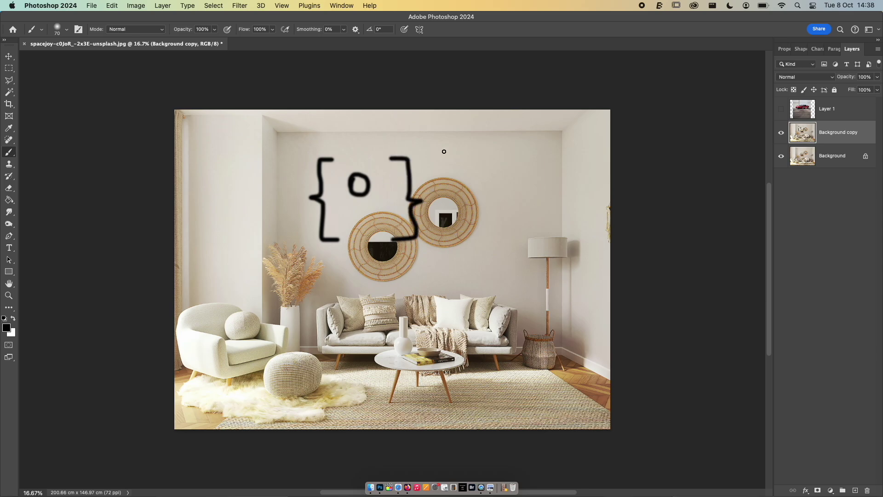
mouse_move(443, 151)
left_mouse_down()
mouse_move(443, 197)
mouse_move(498, 183)
mouse_move(477, 131)
mouse_move(442, 159)
left_mouse_up()
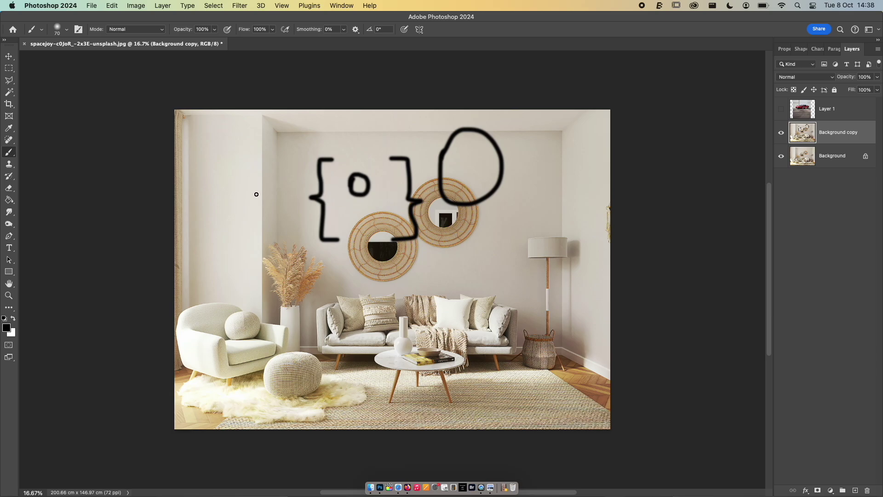
Step: Enlarge the brush to 200 px and undo the four black strokes on the wall
key("bracketright")
key("bracketright")
key("bracketright")
key("bracketright")
key("bracketright")
key("bracketright")
key("super+z")
key("super+z")
key("super+z")
key("super+z")
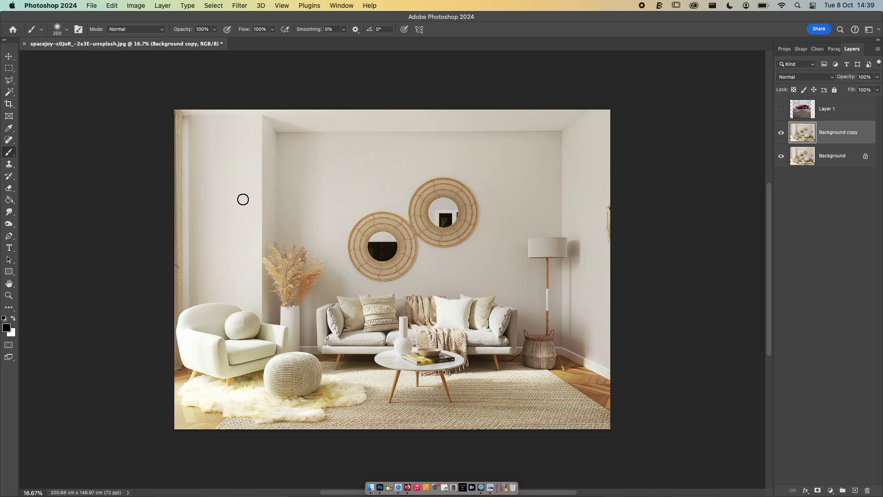
Step: Sample the wall color beside the lower mirror and paint over the mirror's left edge on the Background copy layer
key("i")
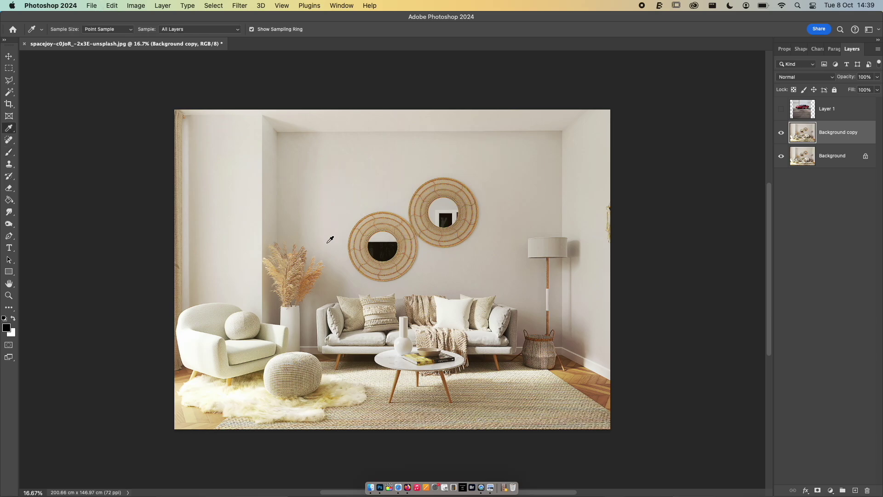
left_click(343, 241)
key("b")
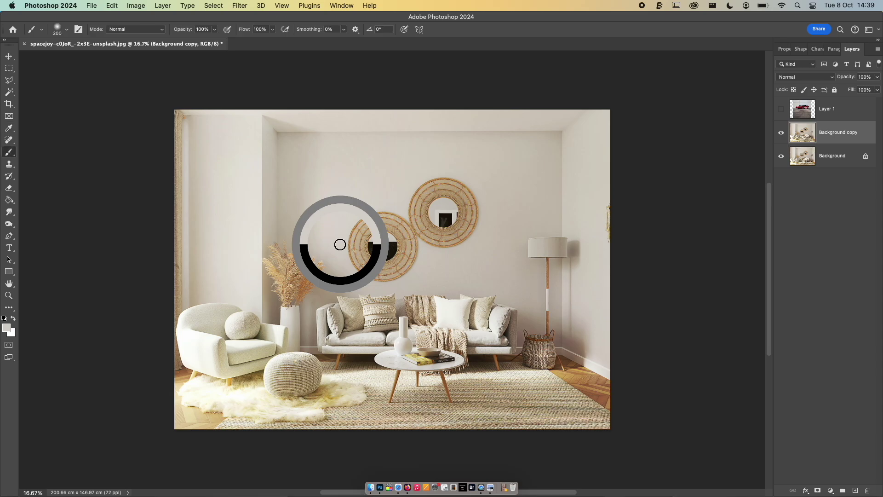
mouse_move(346, 253)
left_mouse_down()
mouse_move(353, 229)
mouse_move(350, 249)
left_mouse_up()
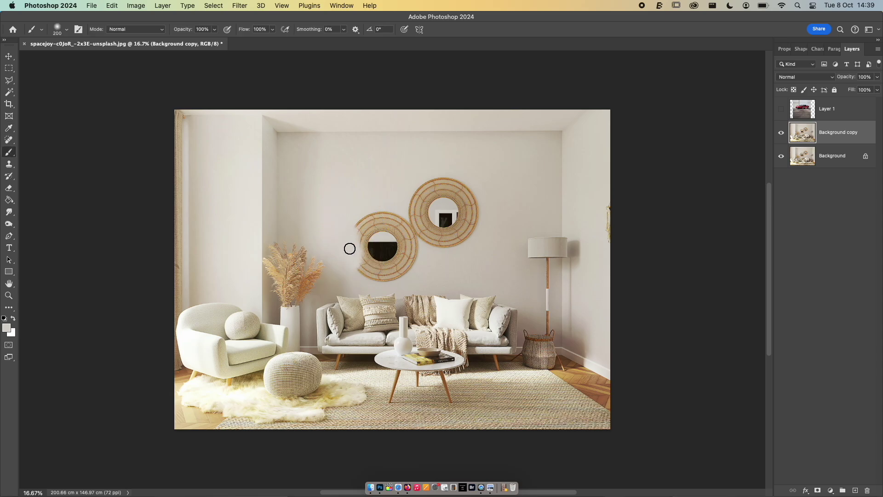
Step: Enlarge the brush to 600 px and paint over the left and lower parts of the lower mirror
key("bracketright")
key("bracketright")
key("bracketright")
key("bracketright")
key("bracketright")
mouse_move(350, 248)
left_mouse_down()
mouse_move(376, 229)
mouse_move(364, 231)
mouse_move(370, 257)
left_mouse_up()
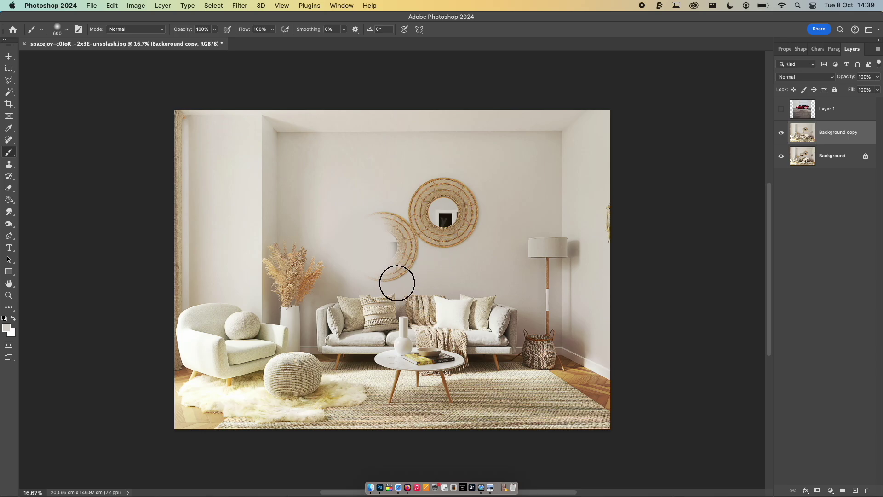
left_click(394, 278)
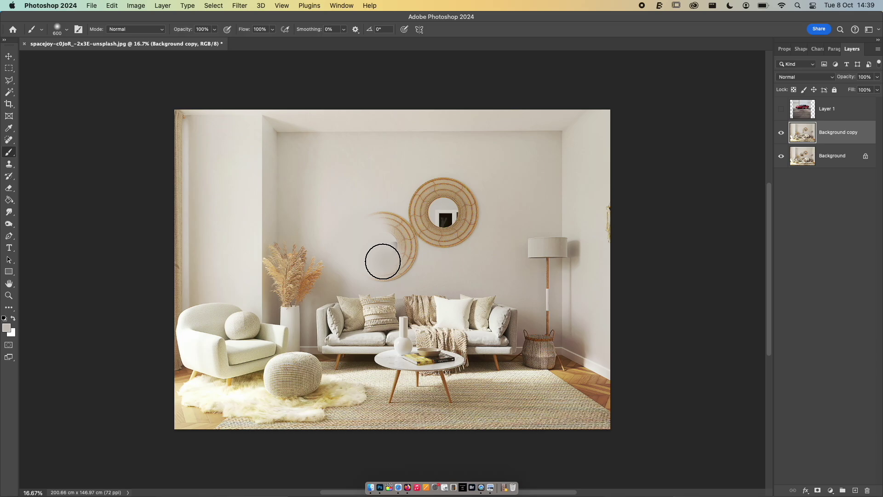
Step: Sample nearby wall colors and paint over the lower mirror's right side and the adjoining edge of the upper mirror
key("i")
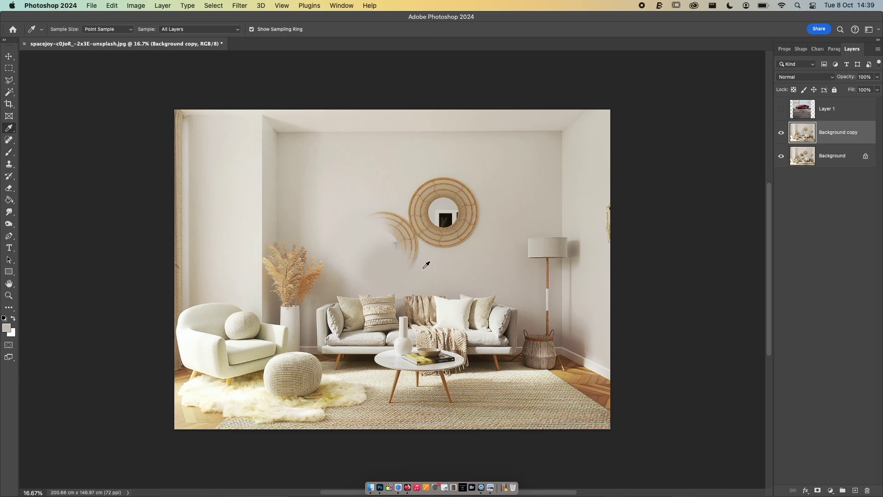
key("b")
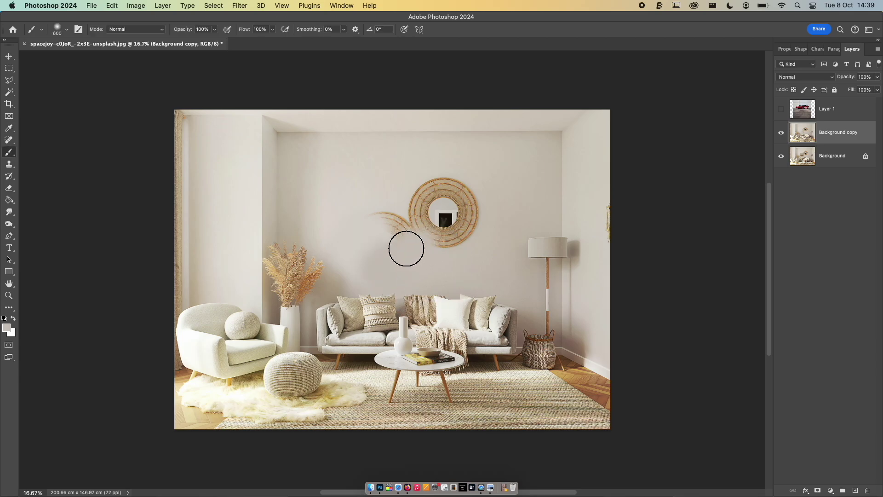
key("i")
key("b")
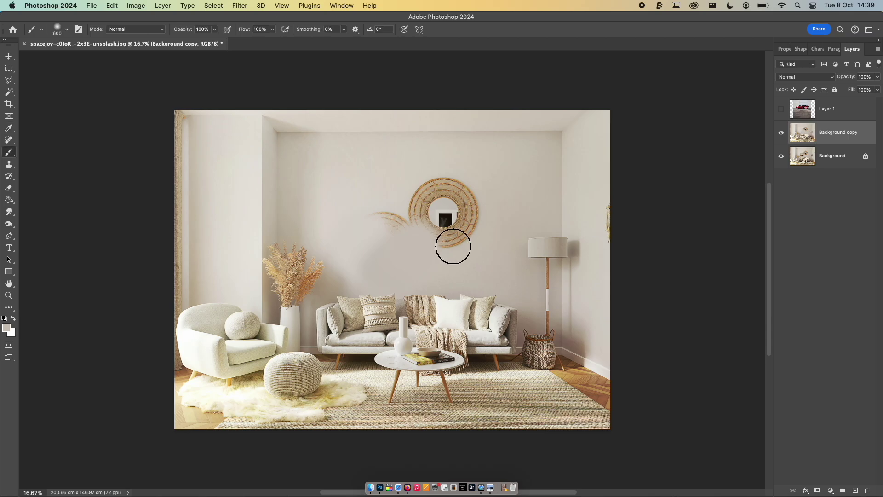
Step: Paint over most of the upper mirror, resampling the wall color beside and above it
mouse_move(454, 246)
left_mouse_down()
mouse_move(482, 218)
mouse_move(474, 218)
mouse_move(469, 239)
mouse_move(478, 205)
mouse_move(444, 225)
mouse_move(468, 204)
mouse_move(446, 171)
mouse_move(452, 205)
mouse_move(456, 194)
mouse_move(436, 192)
mouse_move(466, 192)
mouse_move(437, 205)
mouse_move(456, 199)
left_mouse_up()
key("i")
left_click(477, 209)
key("b")
key("i")
left_click(446, 171)
key("b")
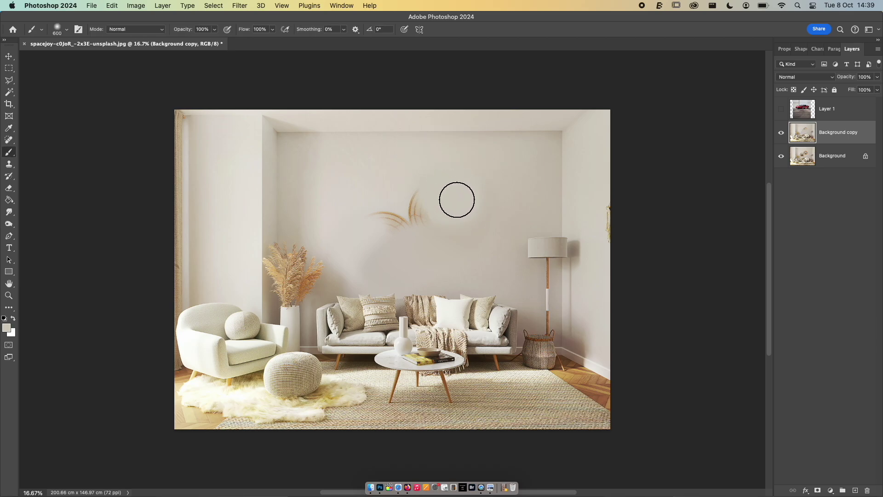
Step: Sample the wall color between the mirrors and paint over the remaining frame arcs
left_click(402, 205, "alt")
left_click(402, 205)
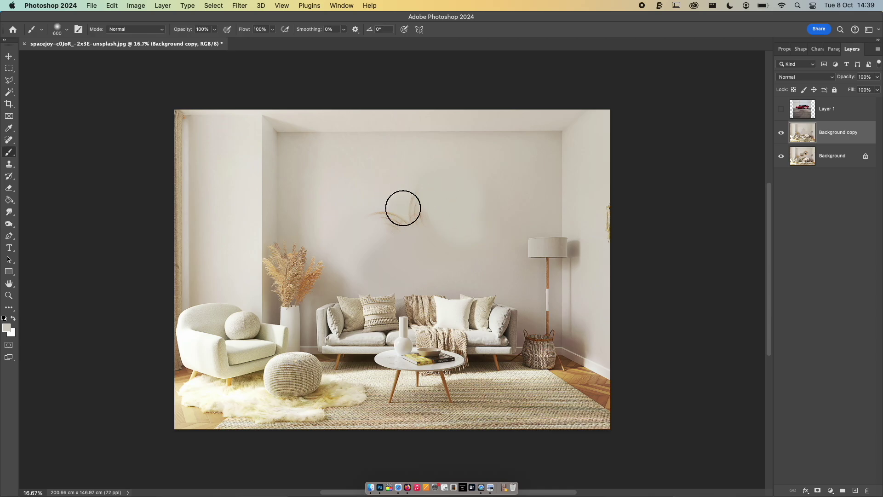
mouse_move(402, 205)
left_mouse_down()
mouse_move(410, 200)
mouse_move(449, 221)
mouse_move(409, 223)
mouse_move(379, 199)
mouse_move(404, 221)
mouse_move(378, 247)
left_mouse_up()
left_click(381, 199, "alt")
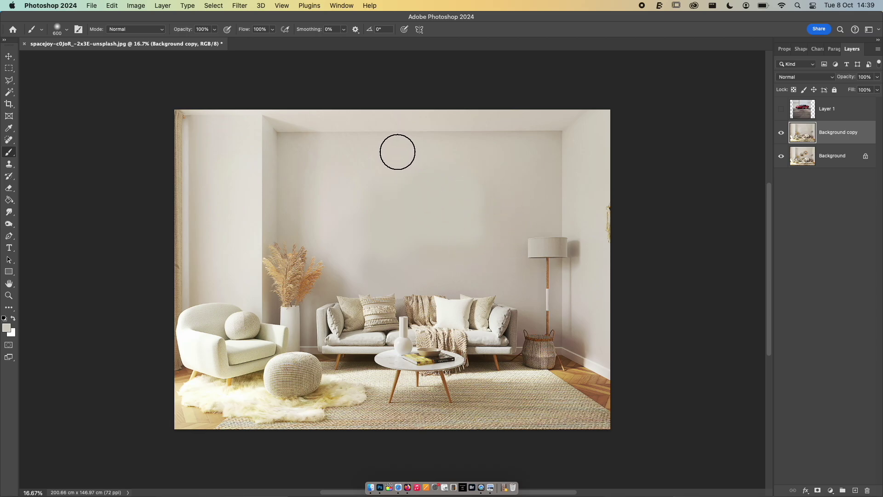
Step: Sample the wall color near the ceiling, enlarge the brush to 1500 px and blend the painted patch into the wall
key("i")
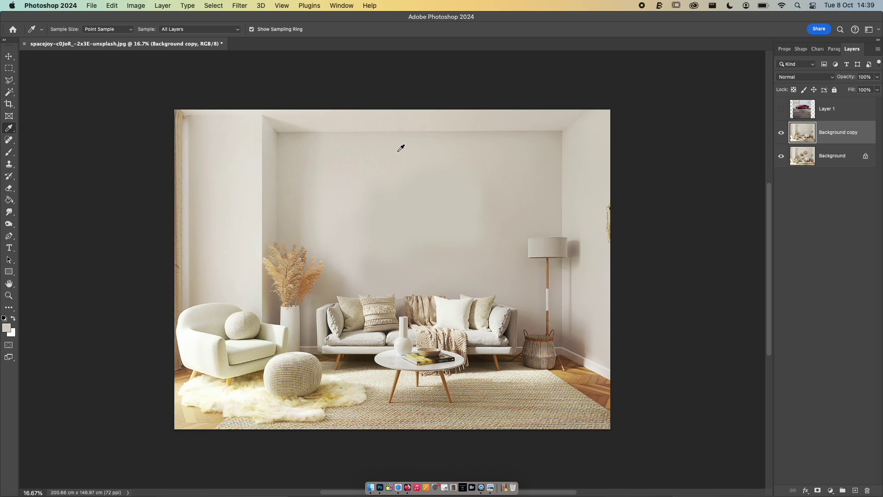
key("b")
key("bracketright")
key("bracketright")
key("bracketright")
key("bracketright")
key("bracketright")
key("bracketright")
key("bracketright")
key("bracketright")
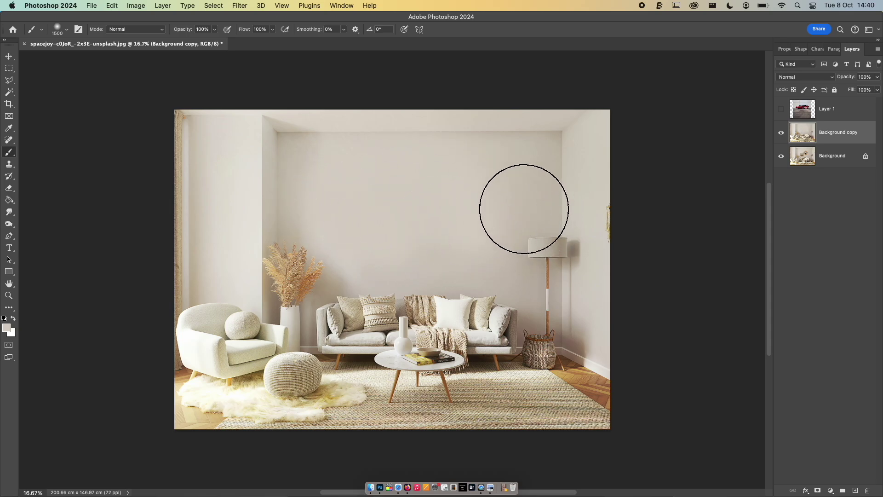
Step: Hide the Background copy layer and duplicate the original Background layer
key("v")
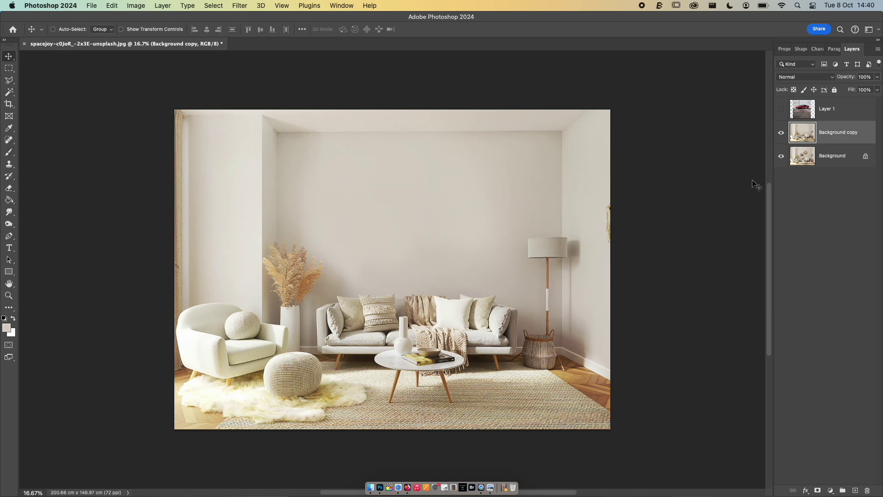
left_click(782, 134)
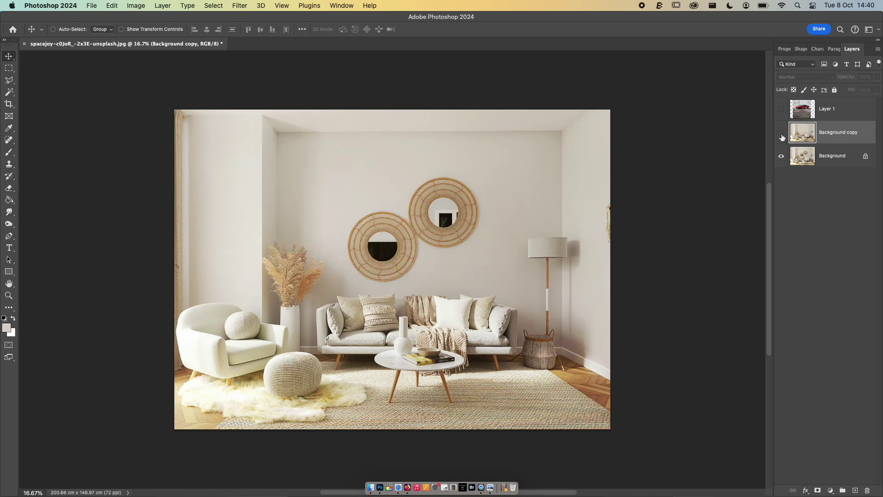
left_click(811, 161)
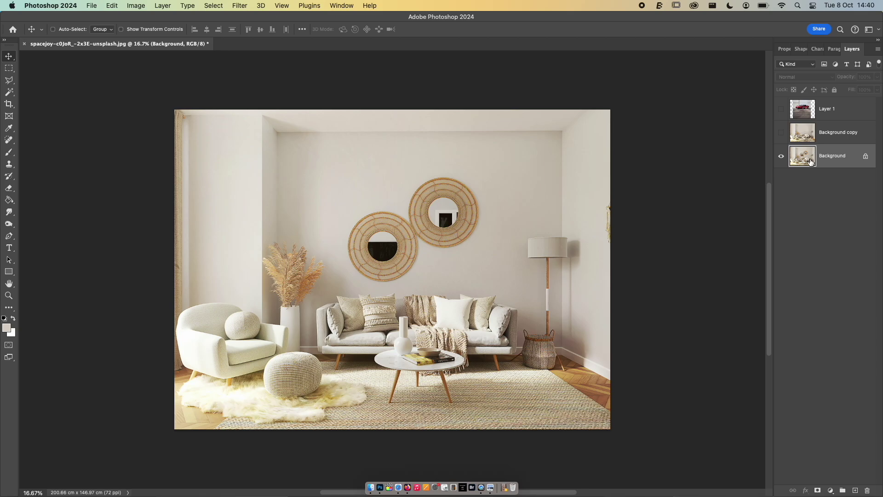
key("super+j")
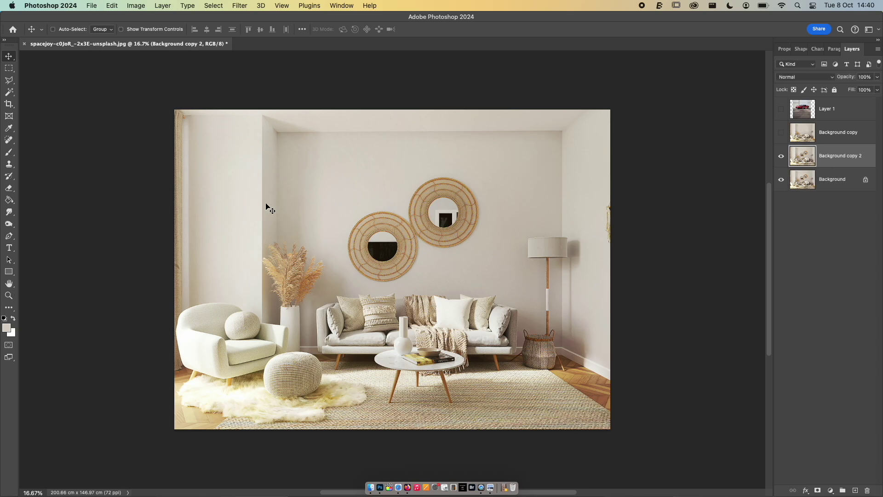
Step: Try removing both mirrors with a 700 px content-aware Spot Healing Brush stroke, and undo it
key("j")
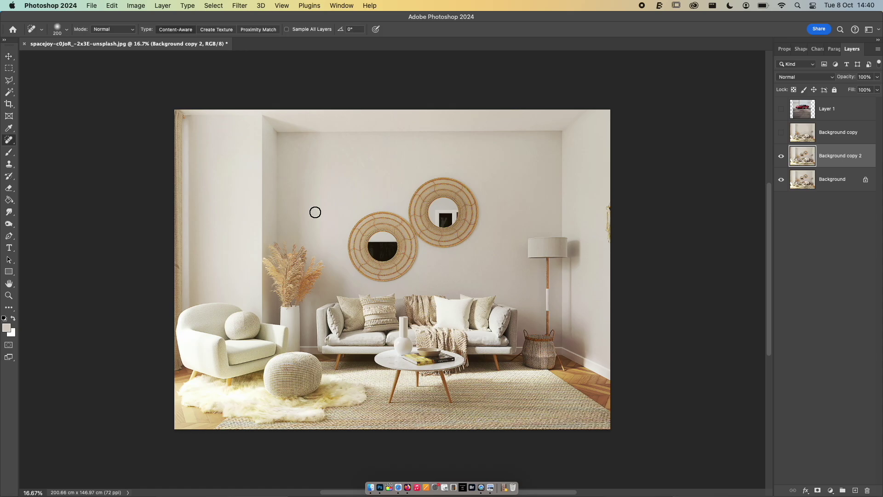
key("g")
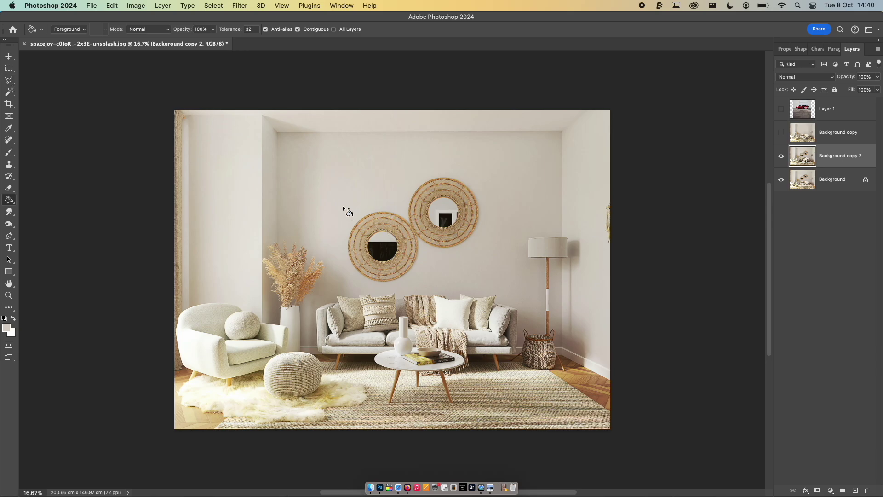
key("j")
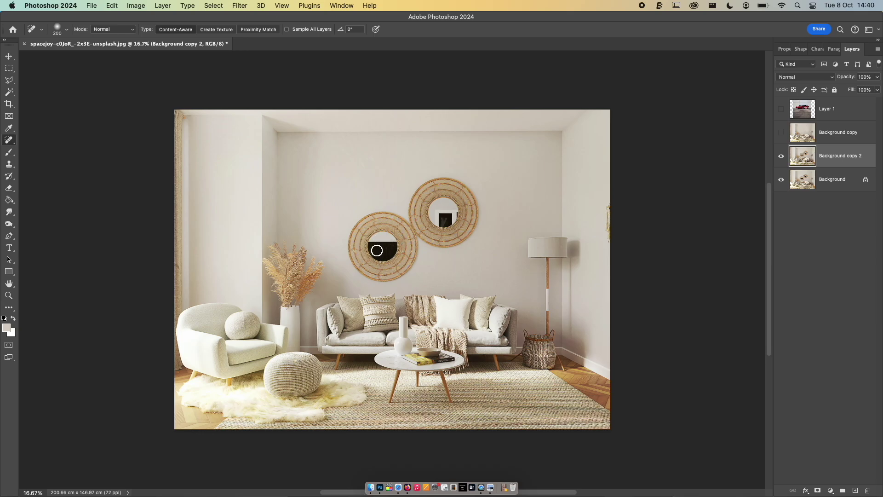
key("bracketright")
key("bracketright")
key("bracketright")
key("bracketright")
key("bracketright")
key("bracketright")
mouse_move(376, 250)
left_mouse_down()
mouse_move(394, 233)
mouse_move(394, 246)
mouse_move(369, 231)
mouse_move(394, 230)
mouse_move(363, 232)
mouse_move(362, 253)
mouse_move(394, 258)
mouse_move(381, 266)
mouse_move(403, 253)
mouse_move(397, 222)
mouse_move(421, 192)
mouse_move(453, 187)
mouse_move(461, 225)
mouse_move(423, 227)
mouse_move(445, 209)
mouse_move(422, 215)
mouse_move(462, 210)
mouse_move(432, 218)
mouse_move(447, 191)
mouse_move(468, 197)
mouse_move(466, 220)
mouse_move(448, 229)
mouse_move(413, 204)
mouse_move(367, 226)
mouse_move(371, 260)
mouse_move(386, 264)
mouse_move(444, 230)
mouse_move(456, 206)
left_mouse_up()
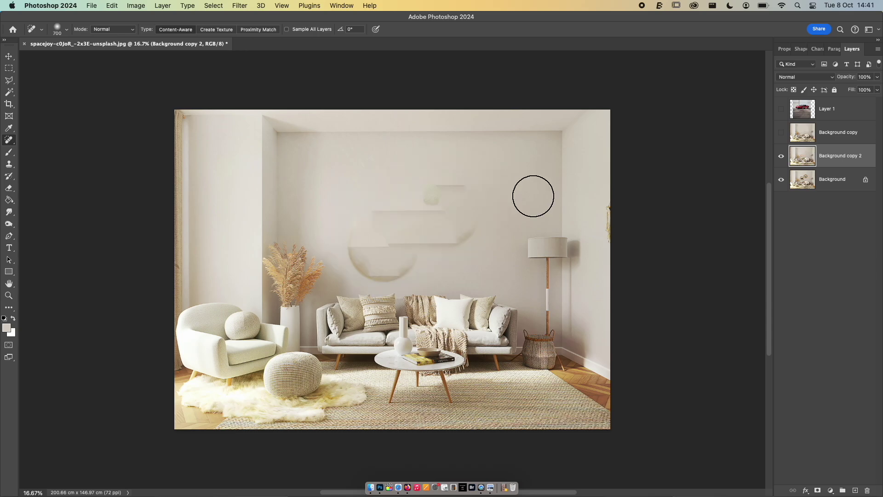
key("super+z")
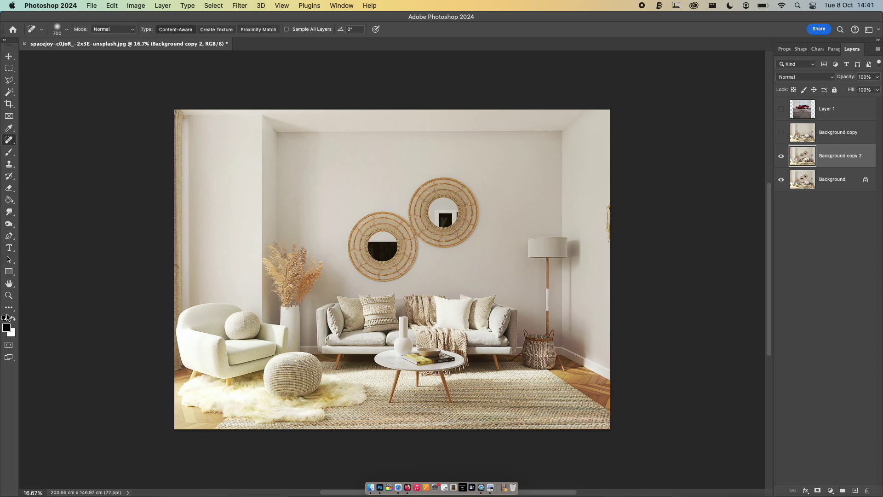
Step: Paint a short black diagonal stroke on the wall above the lower mirror with a 175 px brush
key("b")
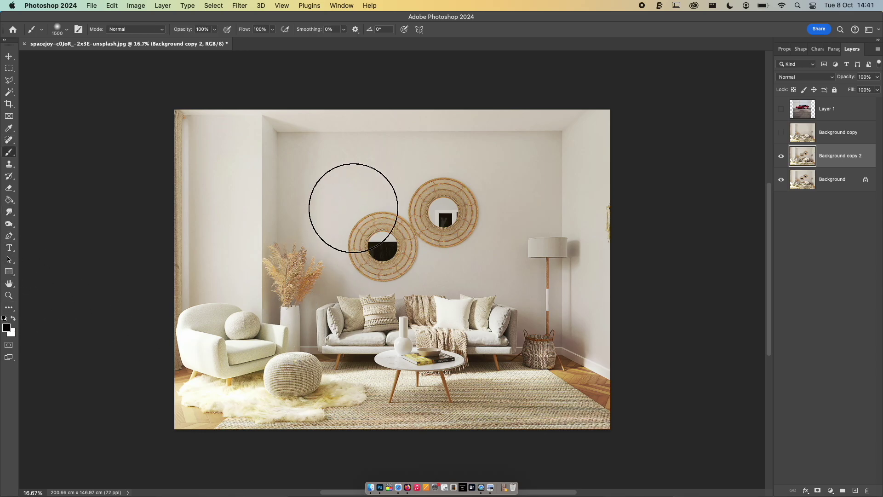
key("bracketleft")
key("bracketleft")
key("bracketleft")
key("bracketleft")
key("bracketleft")
key("bracketleft")
key("bracketleft")
key("bracketleft")
key("bracketleft")
key("bracketleft")
key("bracketleft")
key("bracketleft")
key("bracketleft")
key("bracketleft")
key("bracketleft")
key("bracketleft")
key("bracketleft")
key("bracketleft")
key("bracketleft")
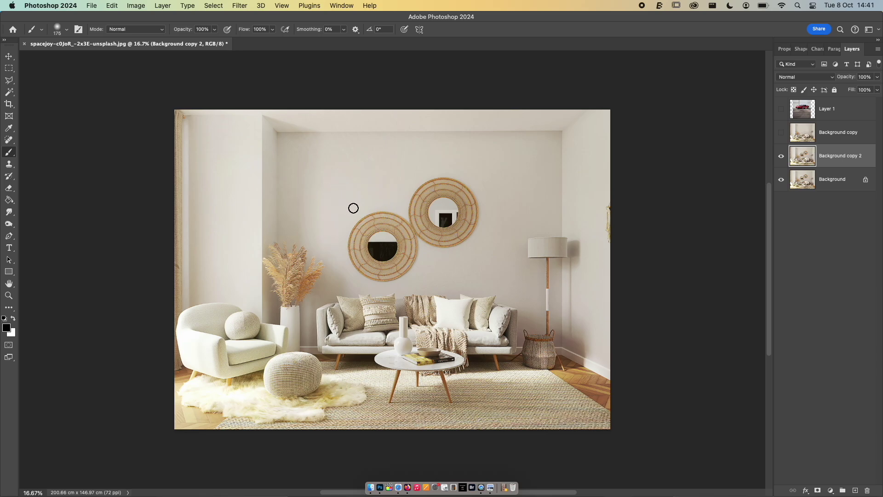
left_click_drag(372, 200, 346, 211)
key("super+z")
left_click_drag(353, 163, 368, 179)
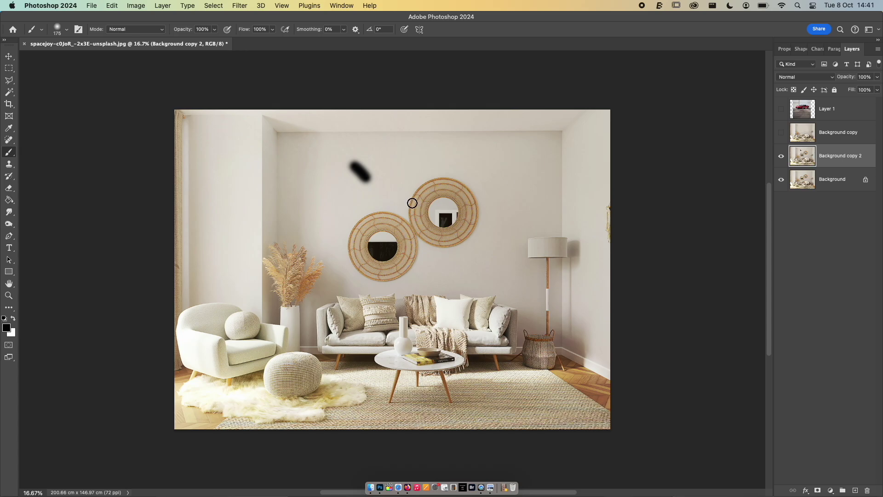
Step: Remove the black stroke from the wall with the Spot Healing Brush at 400 px
key("j")
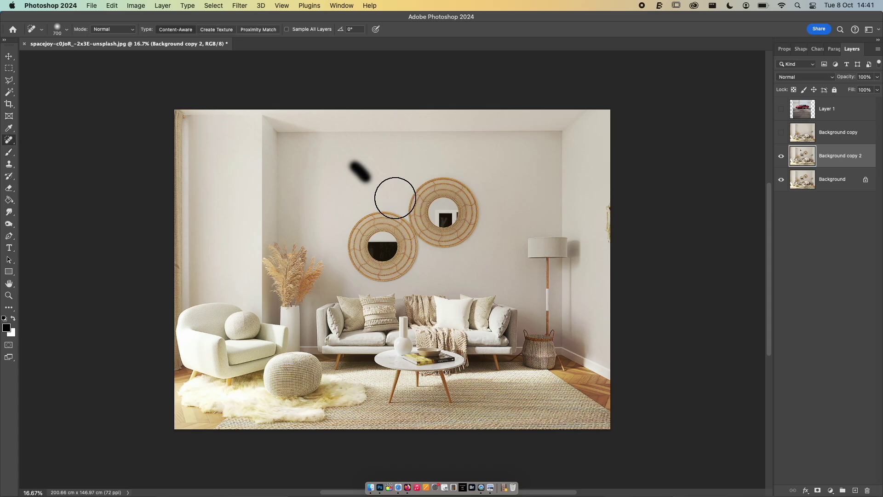
key("bracketleft")
key("bracketleft")
key("bracketleft")
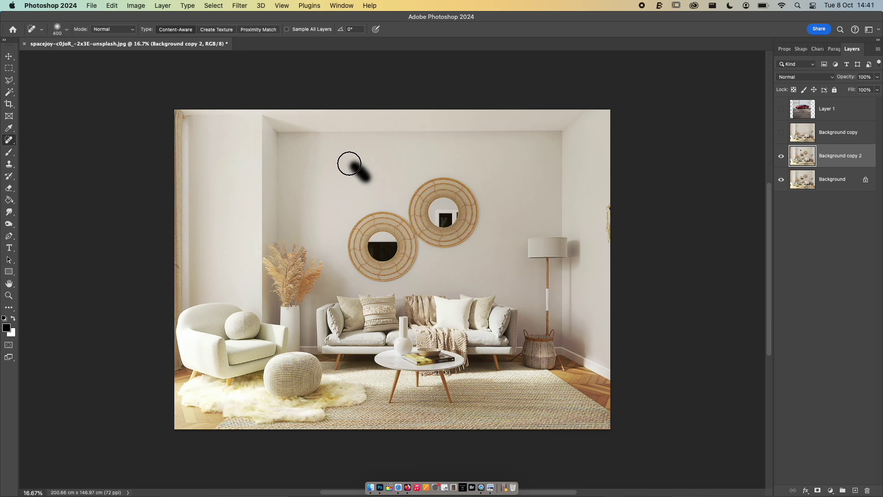
left_click_drag(349, 163, 368, 181)
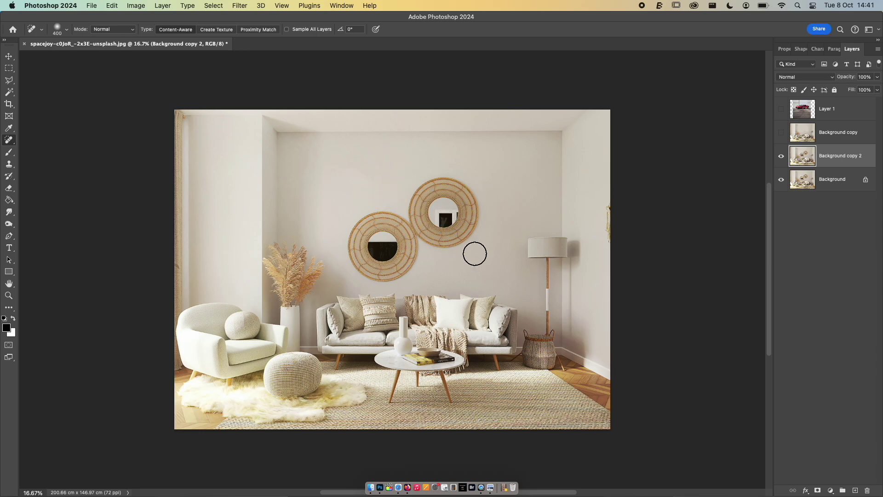
Step: Delete the Background copy 2 layer and make the Background copy layer visible again
key("super+plus")
key("super+plus")
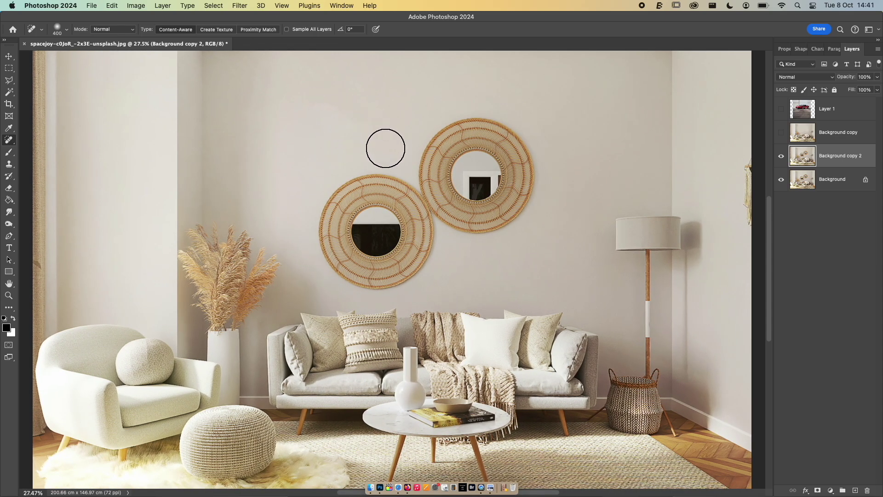
scroll(396, 147, "down", 3)
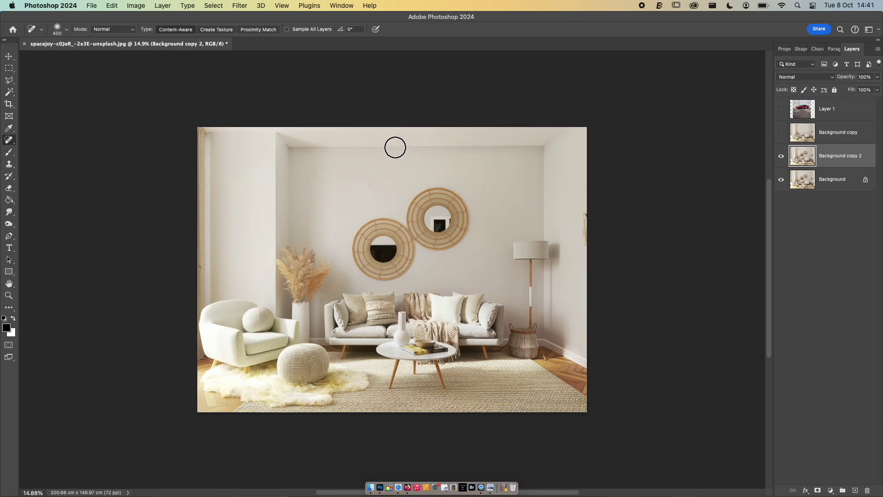
key("BackSpace")
left_click(781, 132)
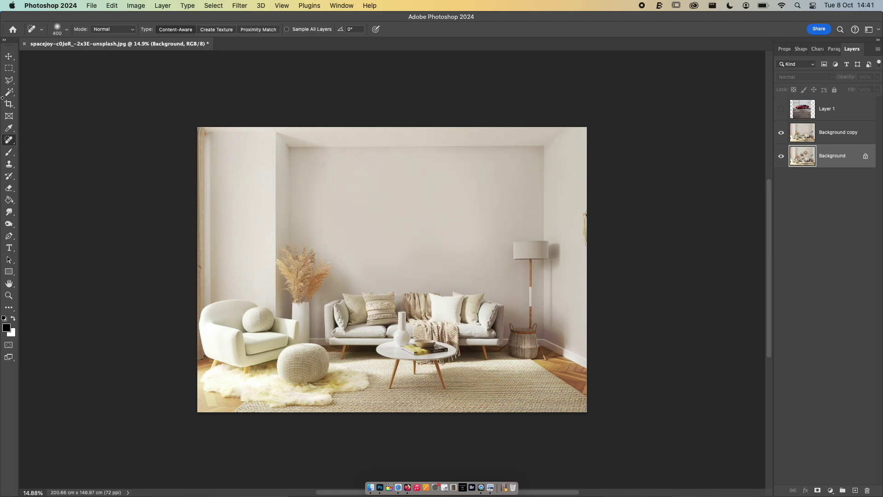
Step: Show Layer 1 and move its car image slightly down with the Move tool
left_click(5, 56)
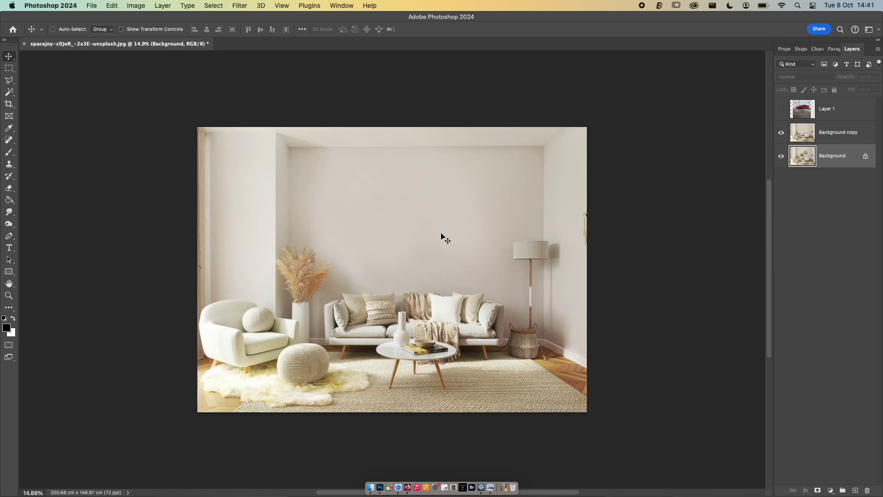
left_click(781, 109)
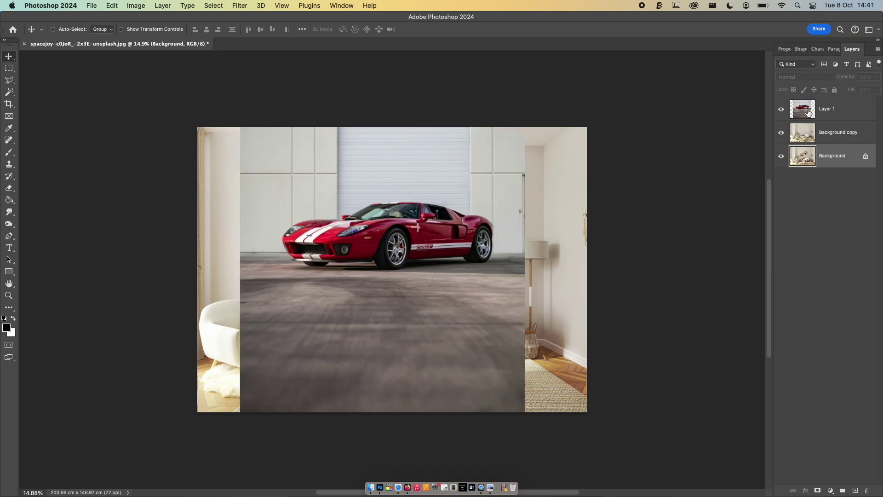
left_click(809, 112)
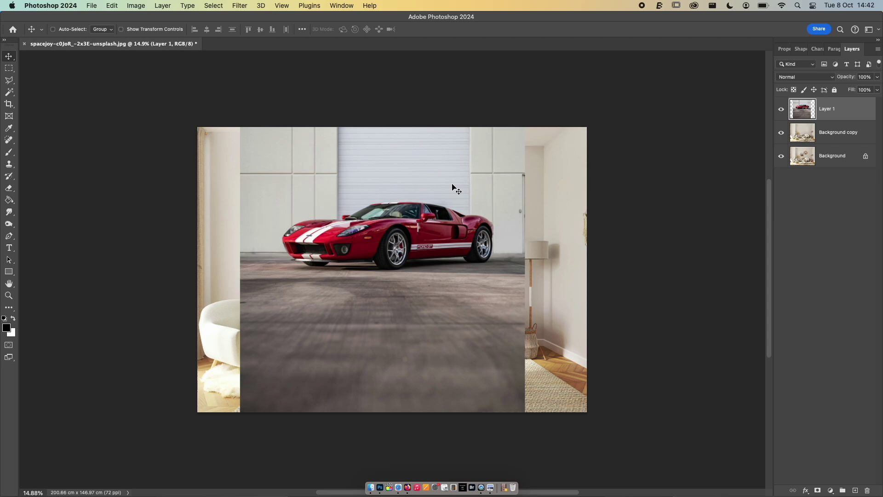
mouse_move(456, 190)
left_mouse_down()
mouse_move(450, 306)
mouse_move(457, 324)
mouse_move(454, 142)
mouse_move(456, 295)
mouse_move(454, 203)
left_mouse_up()
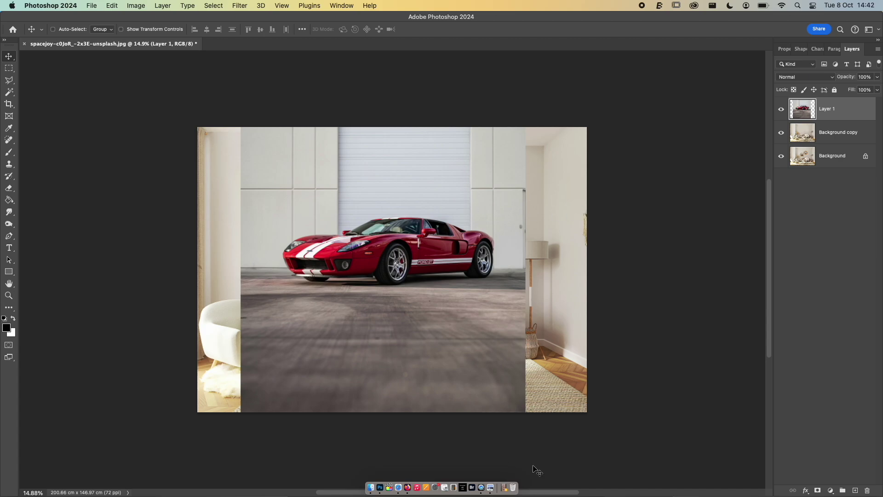
Step: Inspect the full bounds of Layer 1 beyond the canvas edges with Free Transform
key("super")
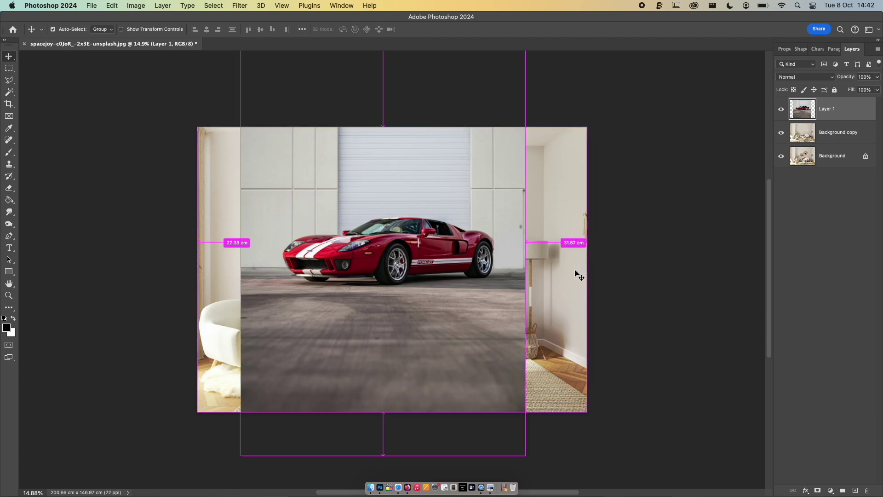
key("super+t")
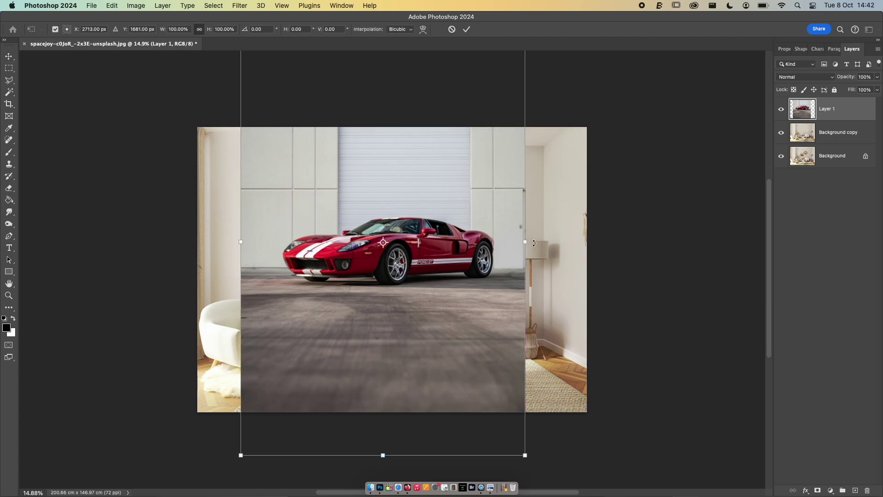
key("super+minus")
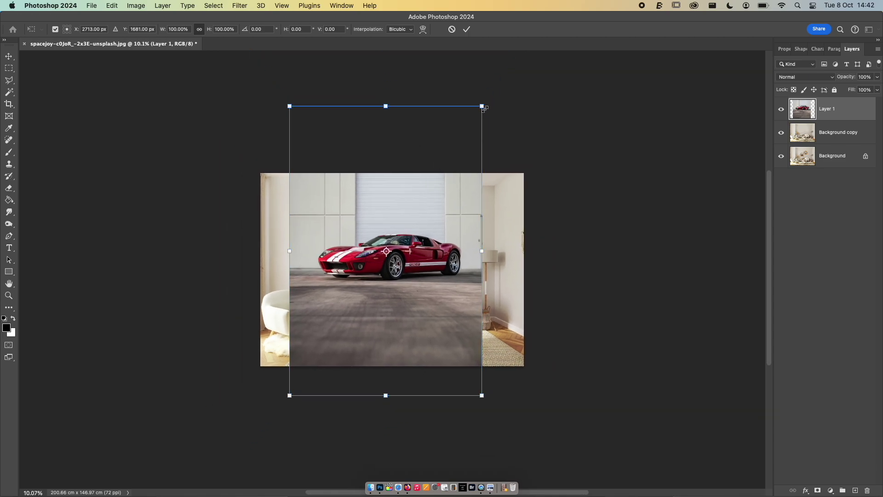
key("Return")
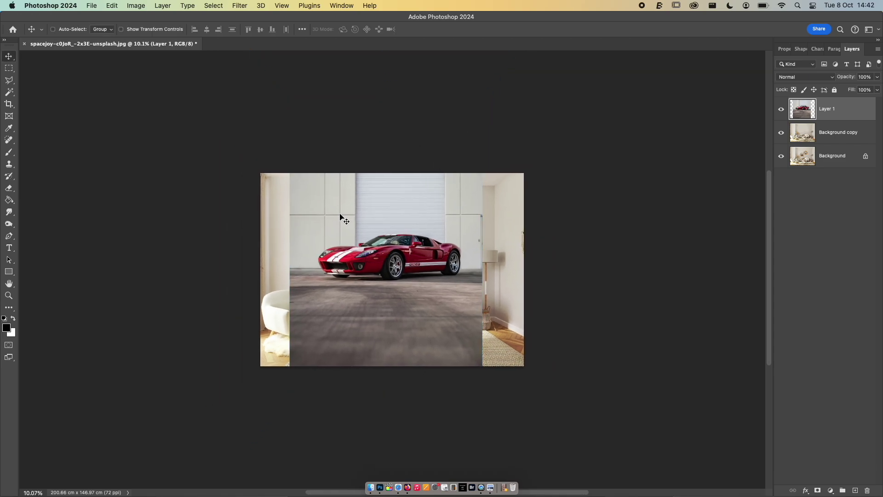
Step: Marquee-select a rectangle around the car, invert the selection, delete the surrounding image from Layer 1 and deselect
key("m")
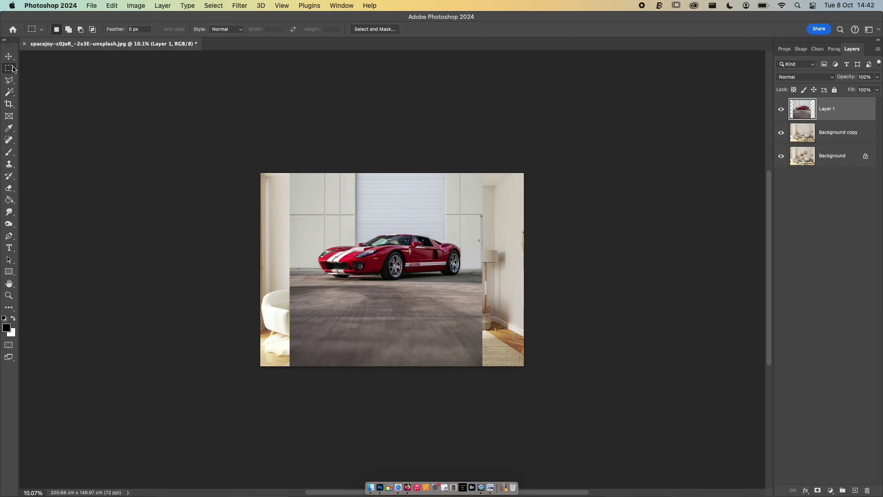
left_click_drag(312, 209, 472, 301)
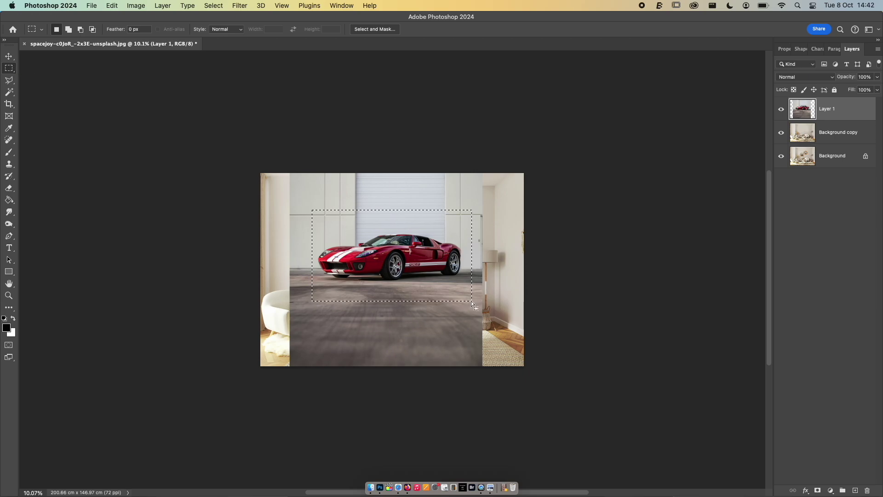
right_click(389, 257)
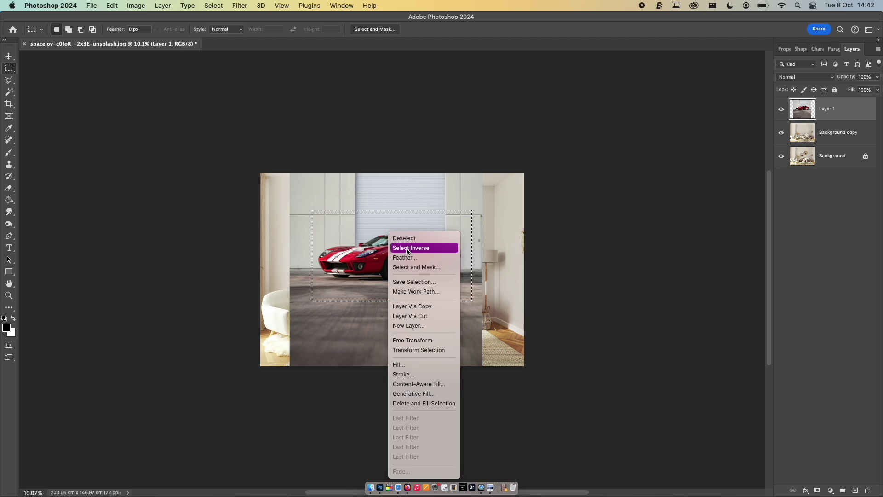
left_click(407, 250)
key("BackSpace")
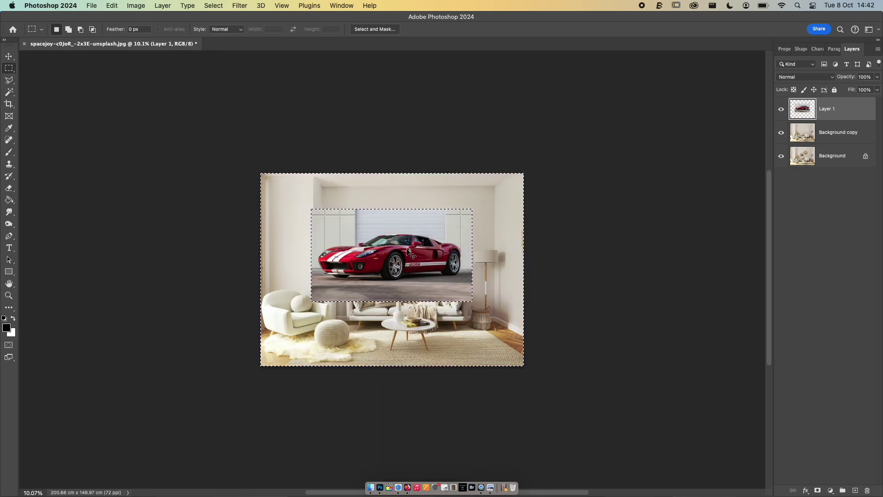
key("super+d")
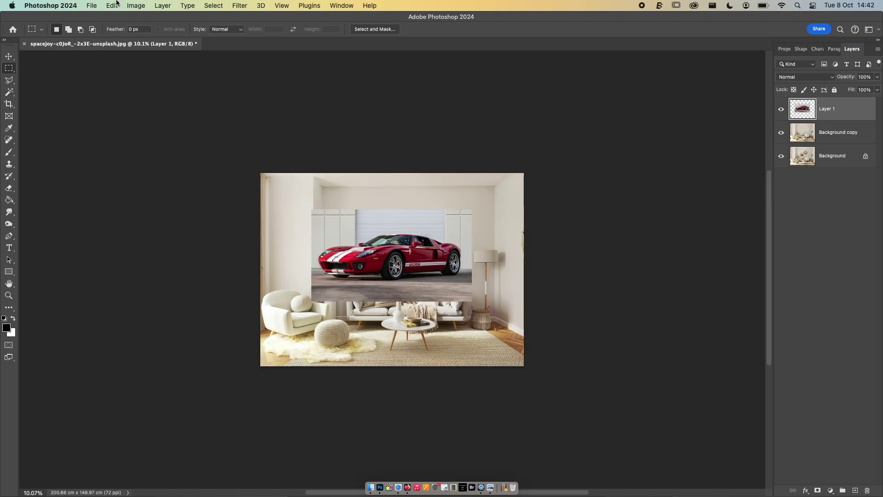
left_click(167, 6)
mouse_move(139, 6)
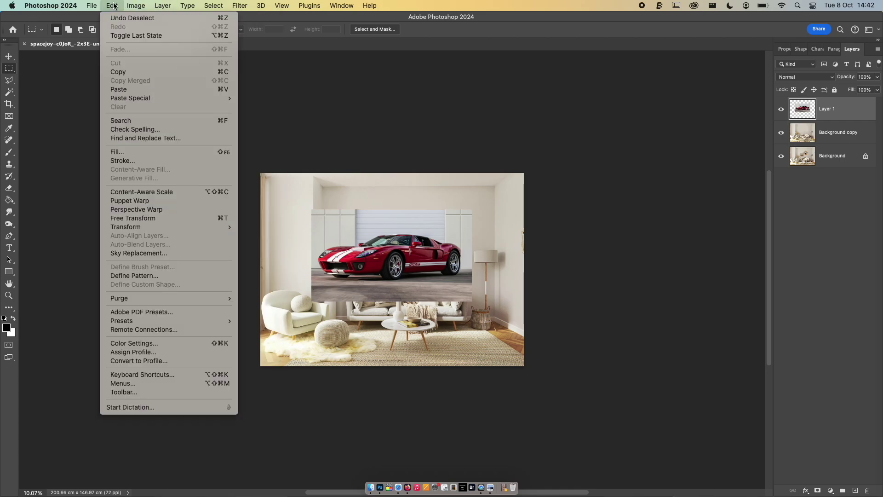
mouse_move(214, 6)
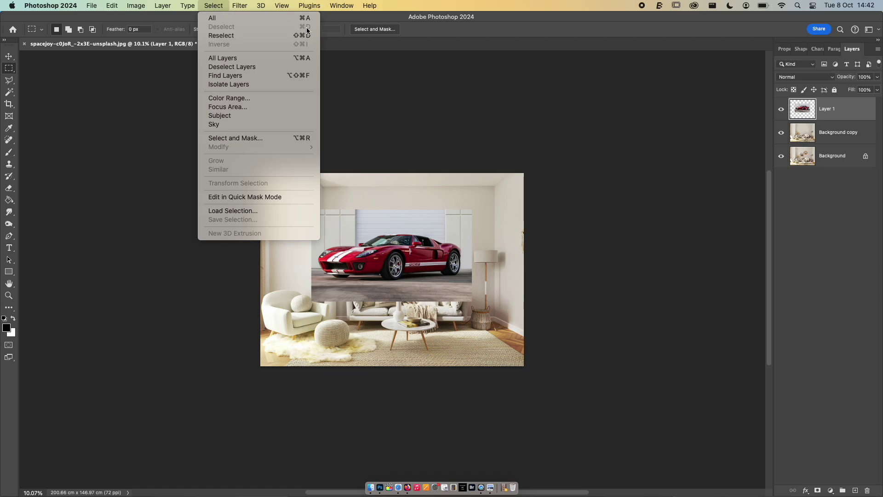
left_click(486, 193)
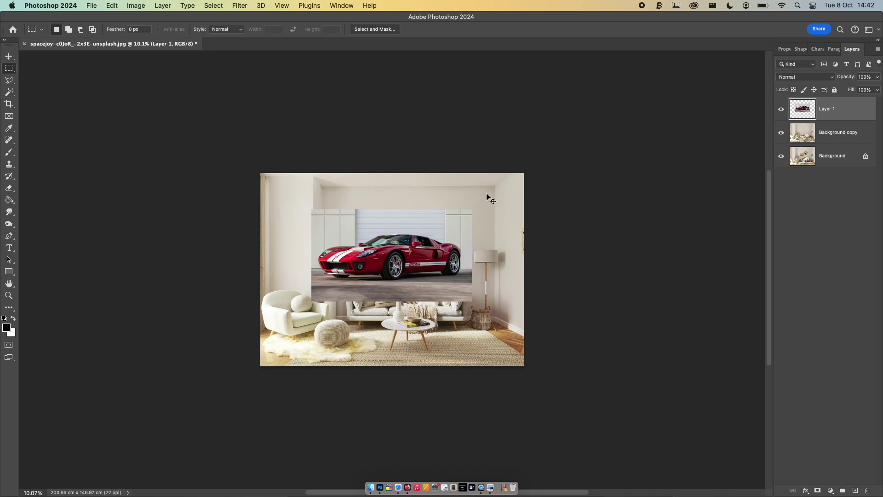
Step: Try scaling Layer 1 to about 68.5% and moving it lower in the room with Free Transform, and undo it
key("super+t")
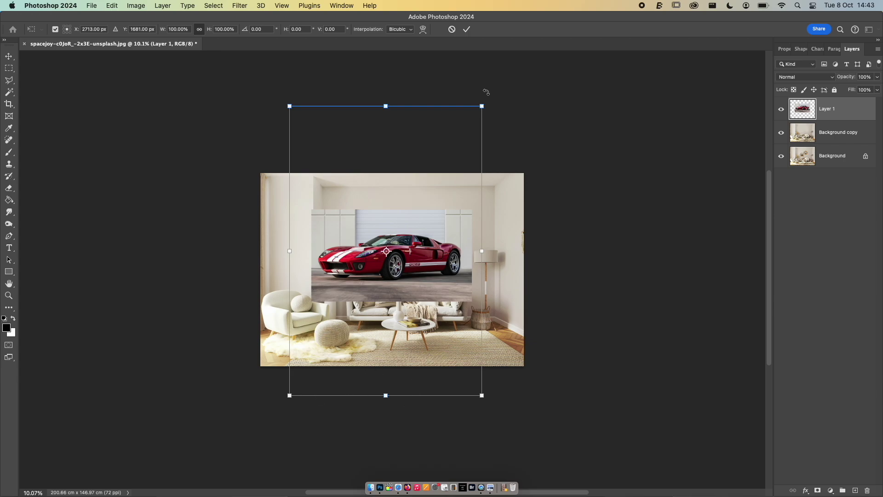
left_click_drag(481, 105, 421, 196)
left_click_drag(391, 289, 425, 289)
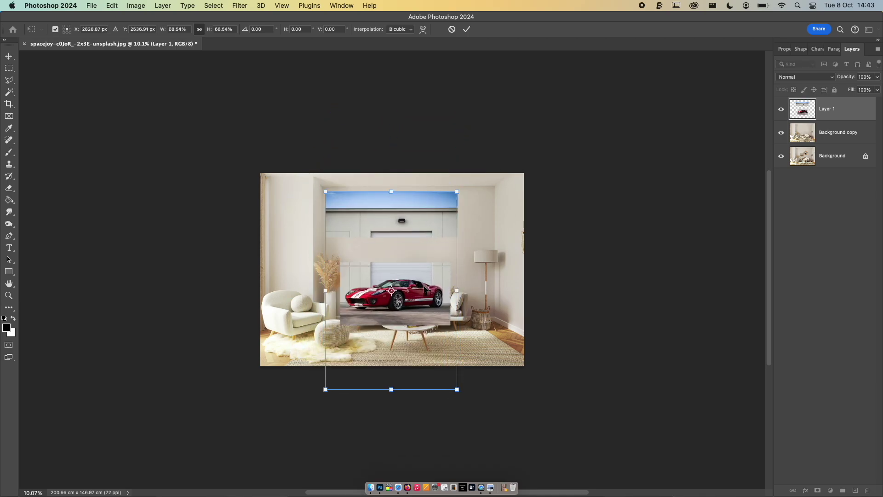
key("Return")
key("m")
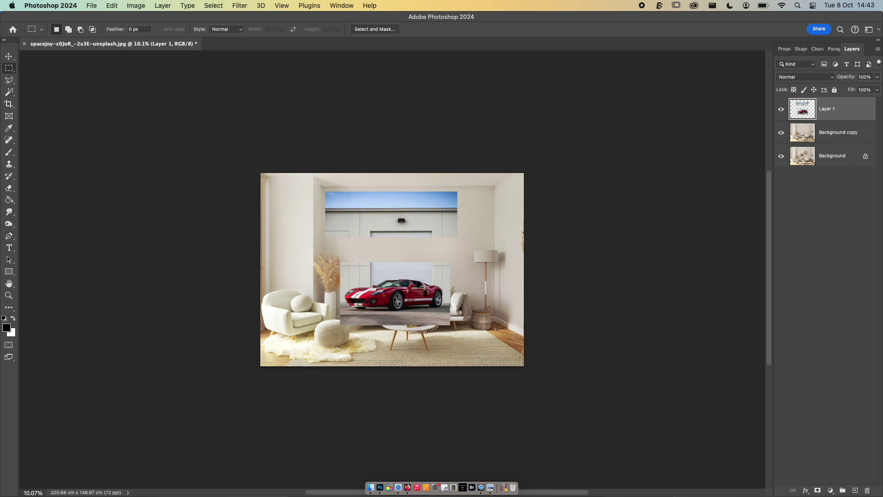
key("super+z")
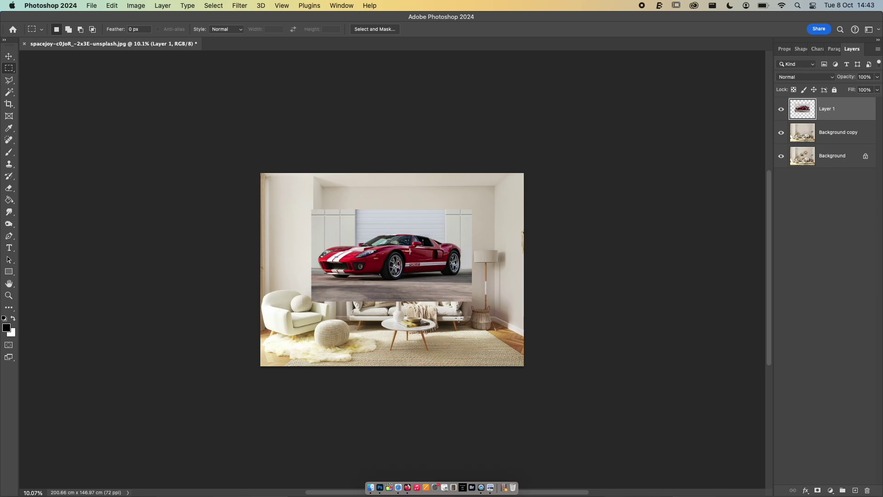
Step: Crop the image to the existing canvas bounds with Delete Cropped Pixels turned off
key("c")
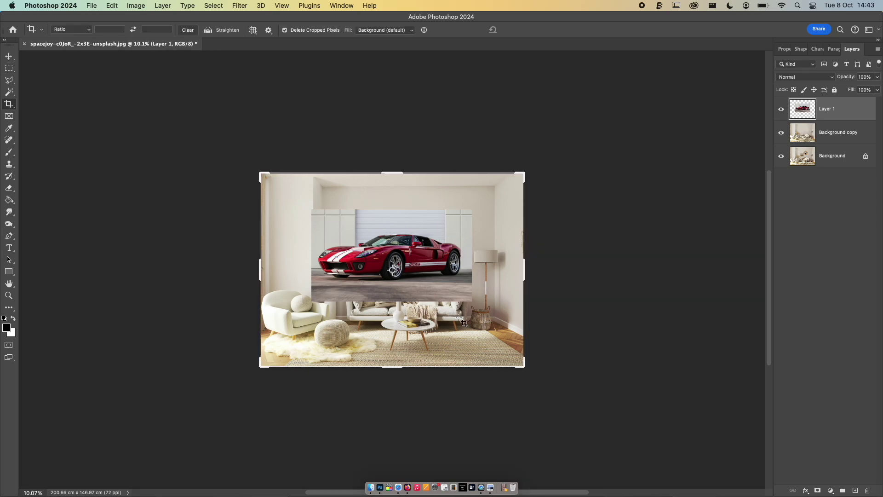
left_click(461, 321)
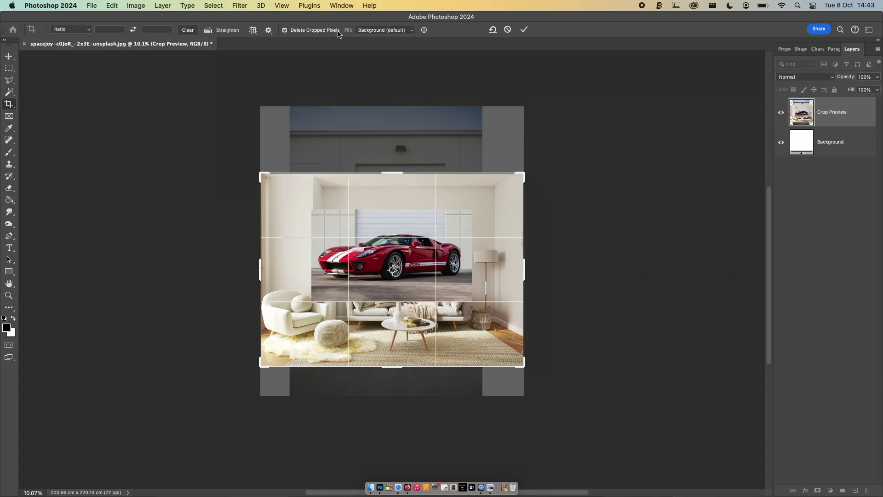
left_click(285, 31)
key("Return")
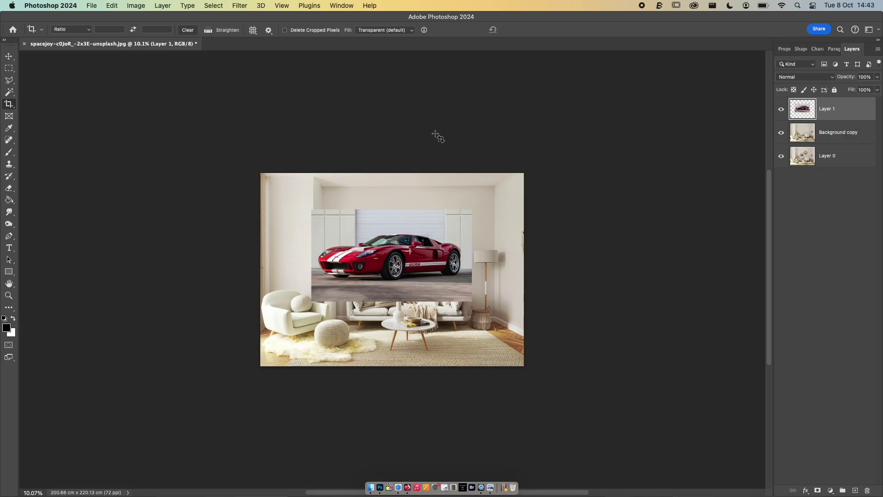
Step: Try moving the car image down over the coffee table and rug, and undo the move
key("v")
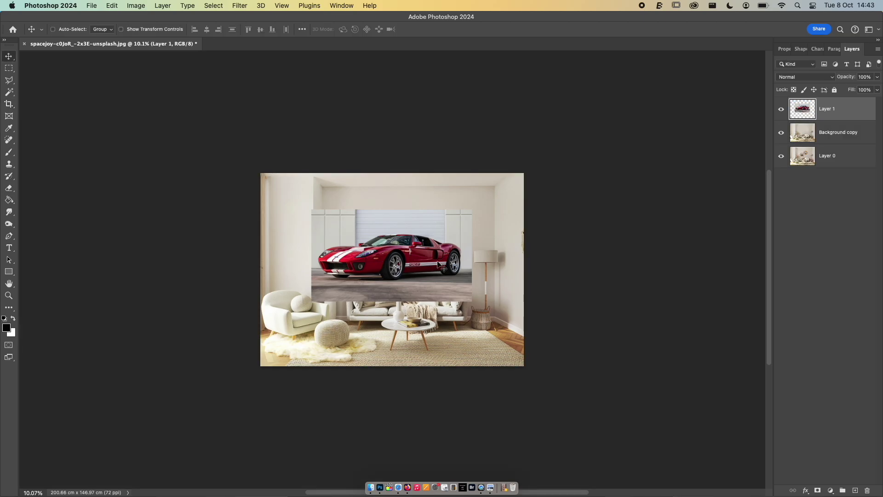
left_click_drag(437, 267, 450, 350)
key("super+z")
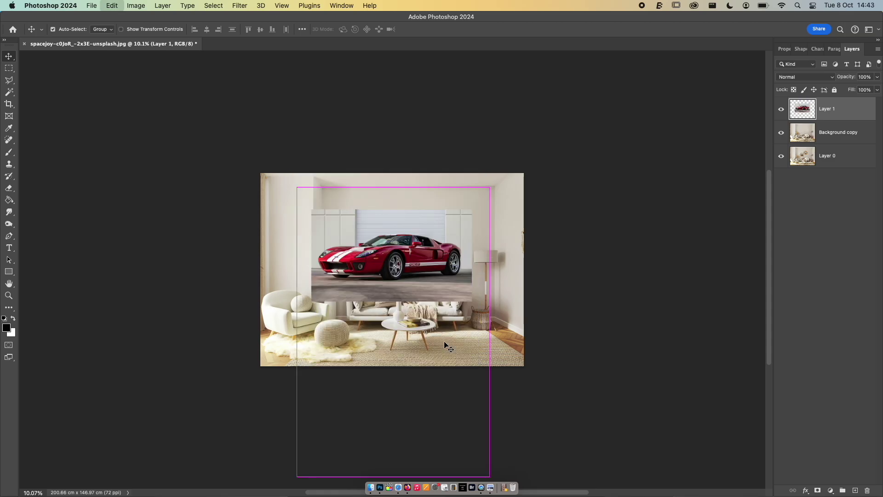
Step: Crop the image to the same canvas bounds with Delete Cropped Pixels turned on
key("c")
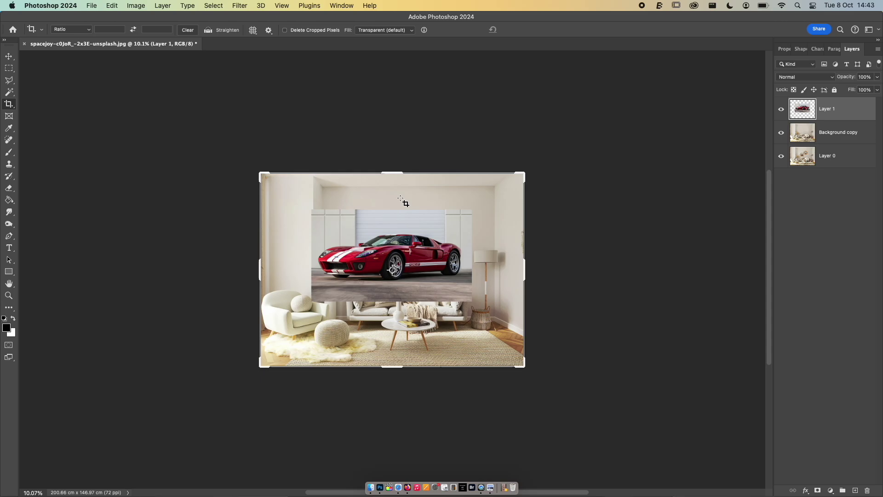
left_click(400, 201)
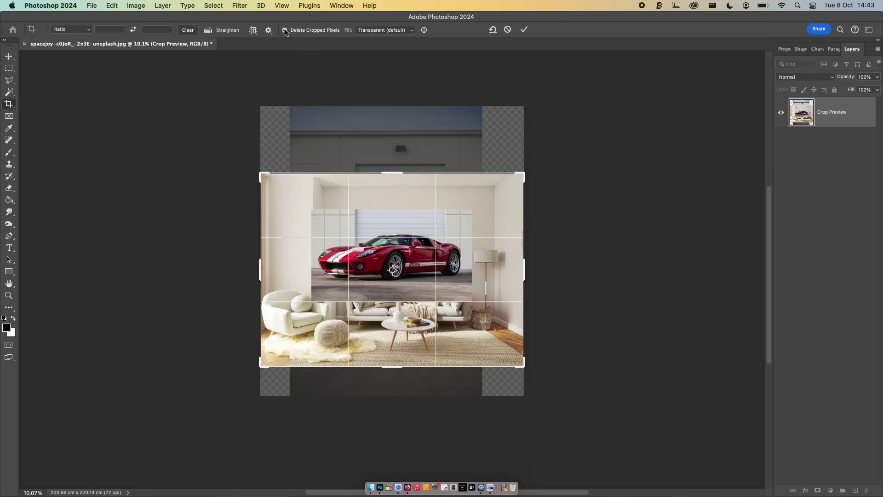
key("Return")
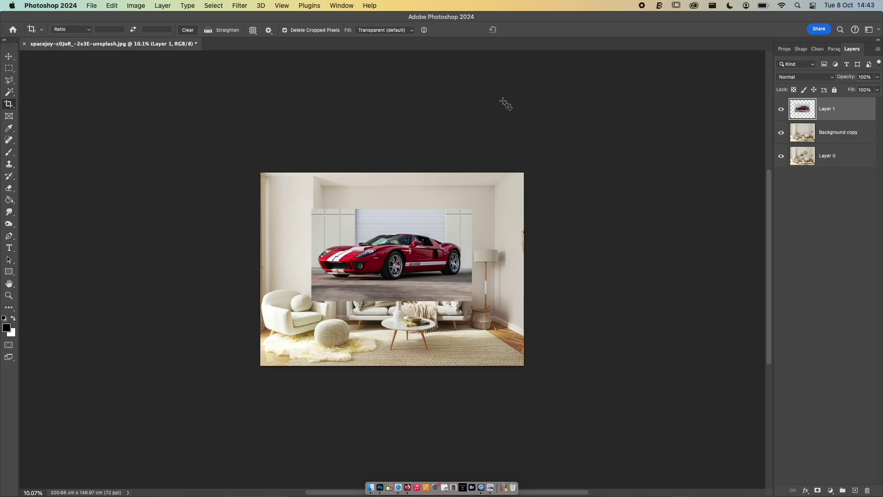
left_click(505, 104)
key("Return")
Step: Move the car image onto the back wall above the sofa and lower Layer 1's fill to 16%
left_click(8, 55)
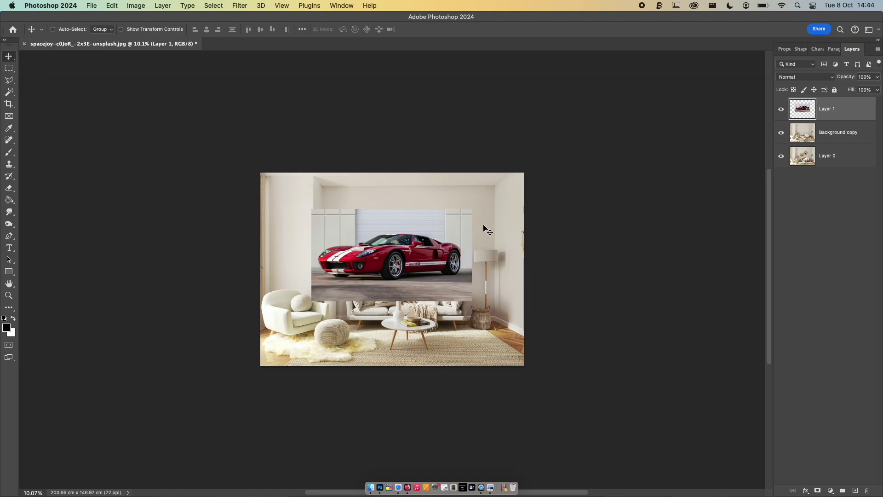
key("super+plus")
key("super+plus")
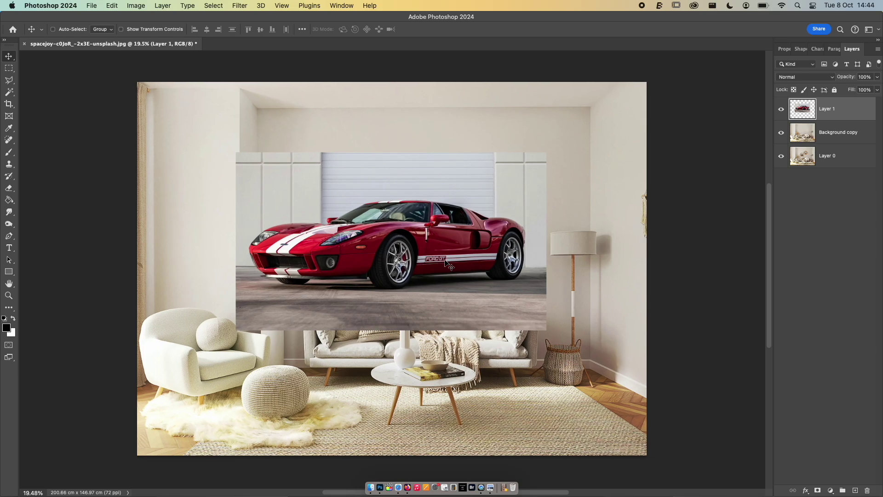
left_click_drag(448, 237, 493, 206)
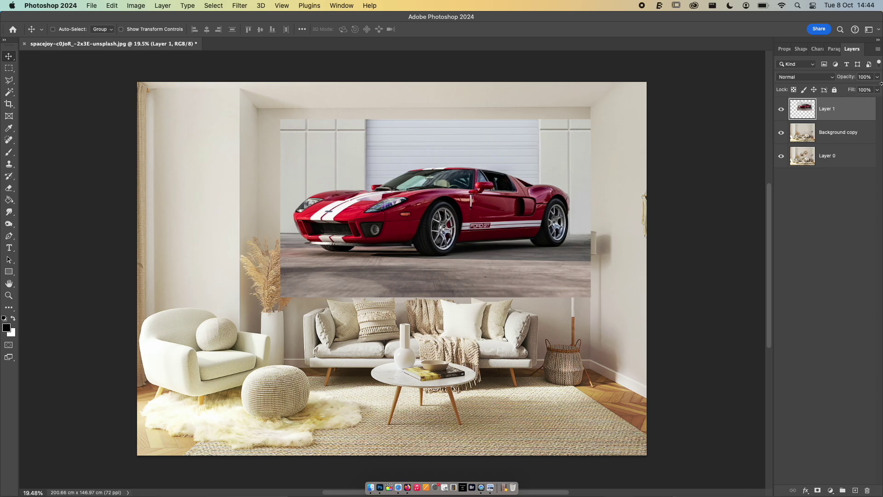
left_click_drag(878, 93, 840, 129)
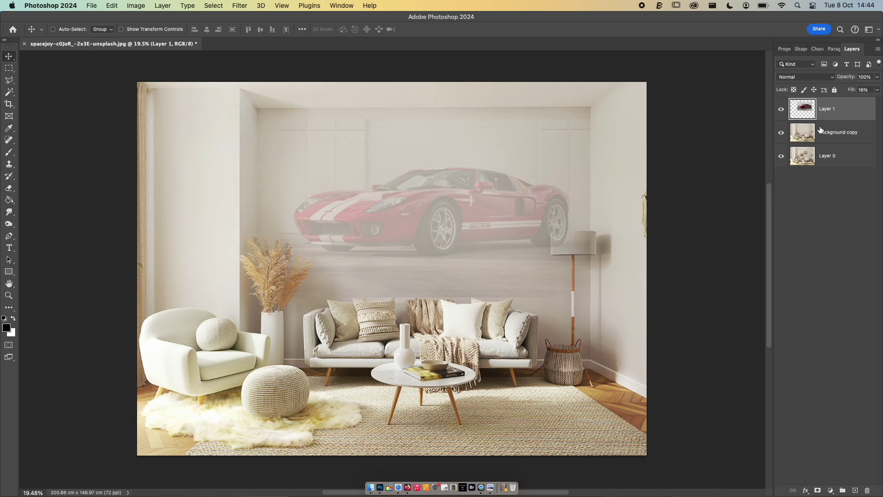
Step: Try shifting the faded car image down and to the left on the wall, and undo the moves
mouse_move(449, 243)
left_mouse_down()
mouse_move(432, 227)
mouse_move(457, 258)
mouse_move(444, 250)
left_mouse_up()
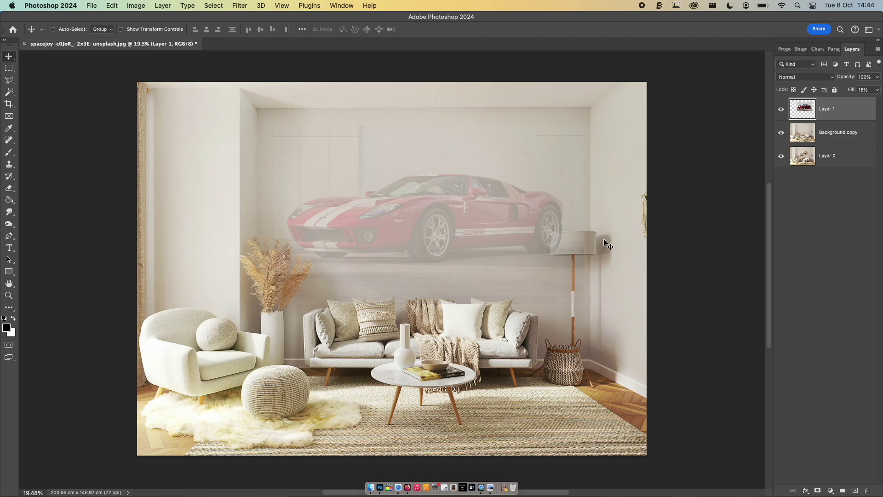
scroll(603, 239, "up", 1)
scroll(603, 241, "up", 5)
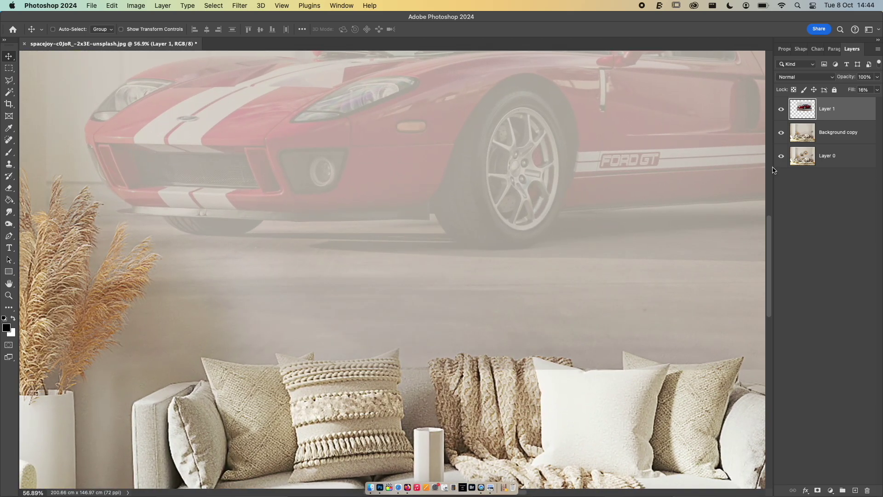
left_click_drag(726, 197, 318, 278)
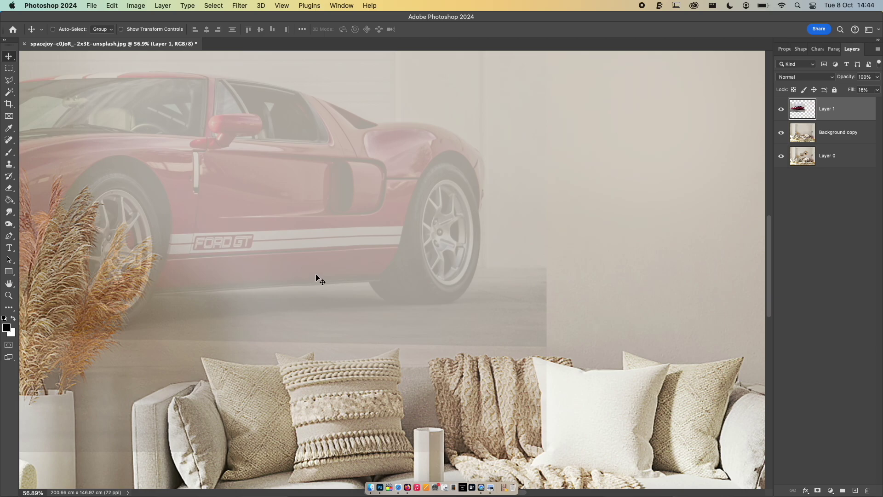
key("super+z")
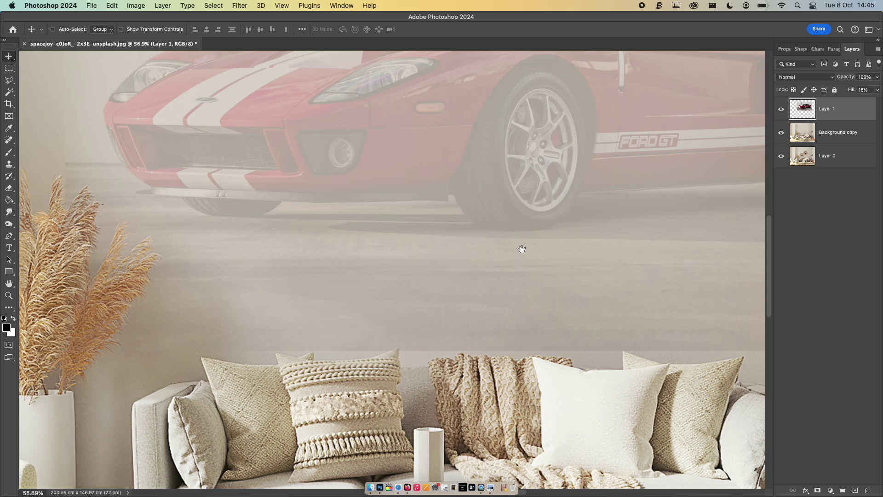
Step: Outline the part of the lampshade that overlaps the car's rear wheel with straight Pen tool segments, leaving the path open
left_click_drag(522, 249, 193, 269)
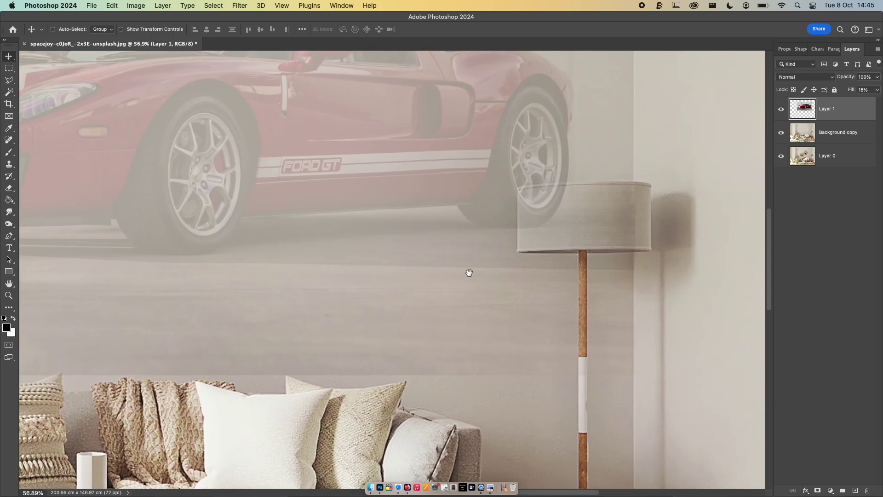
left_click_drag(469, 272, 384, 380)
left_click_drag(470, 303, 575, 207)
left_click_drag(488, 286, 453, 321)
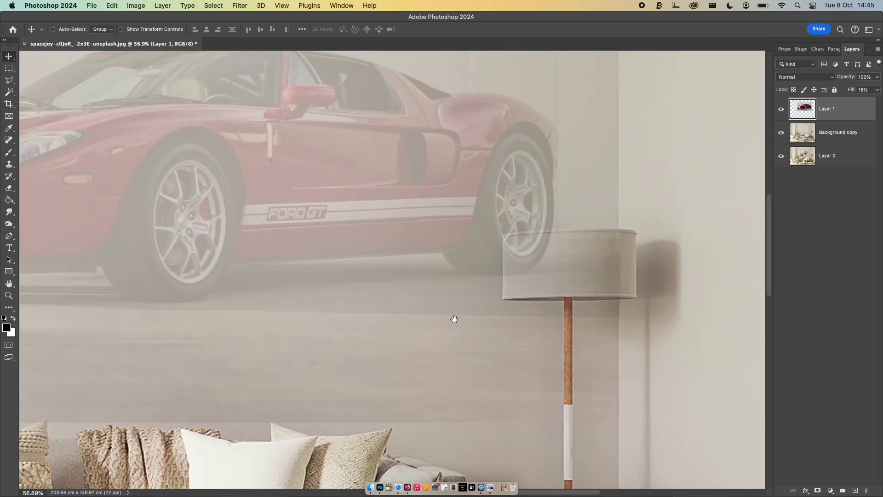
scroll(566, 246, "up", 6)
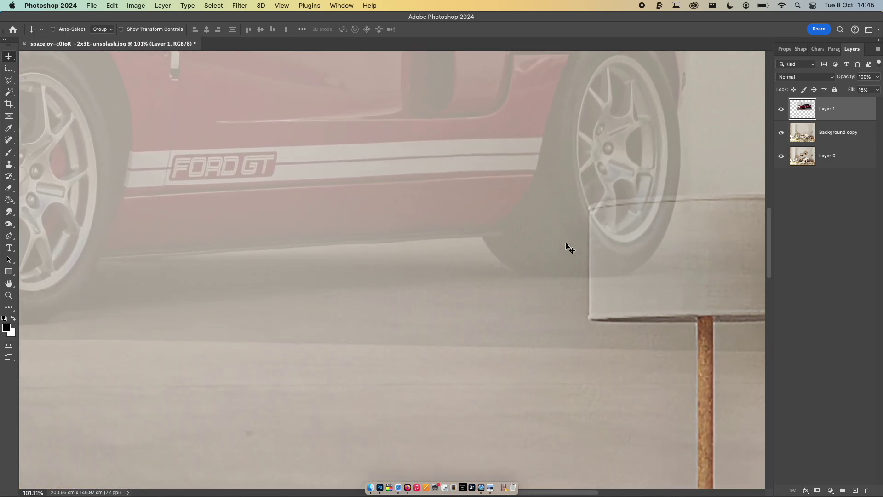
left_click_drag(660, 245, 496, 292)
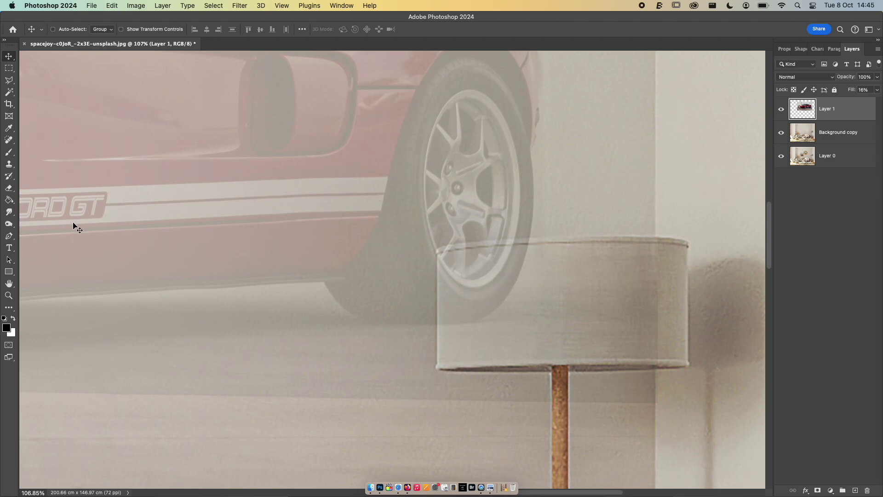
left_click(9, 236)
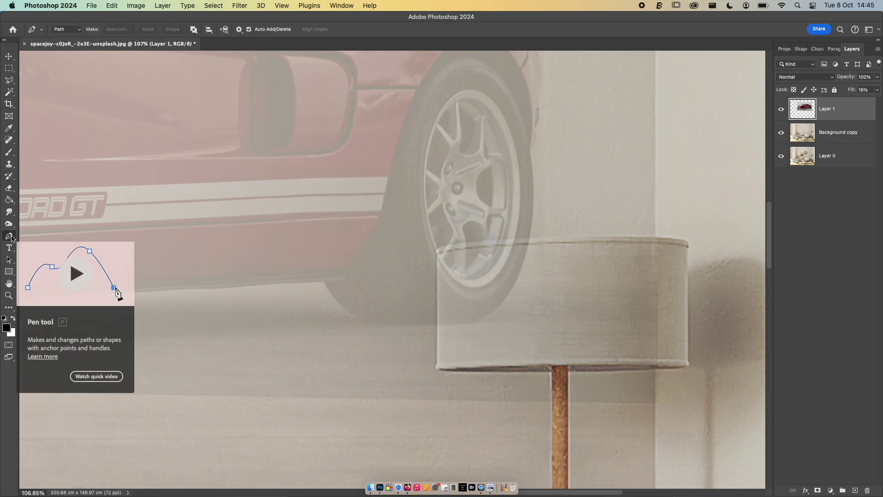
right_click(10, 236)
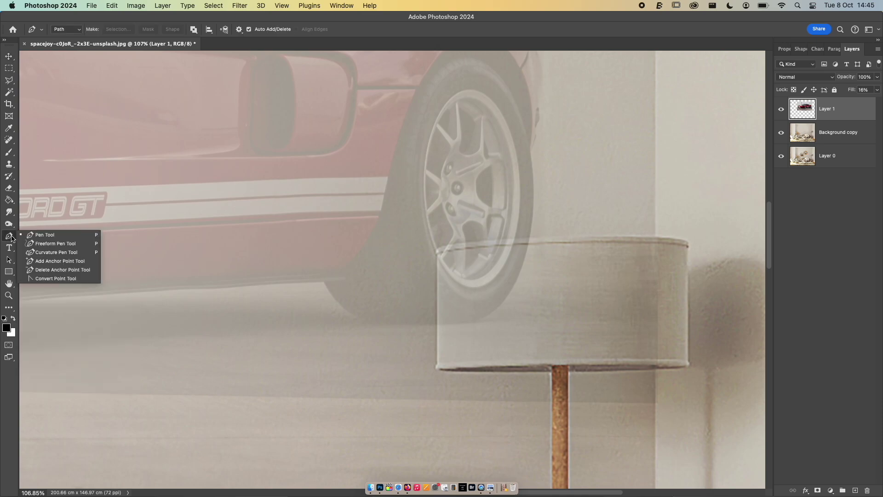
left_click(41, 237)
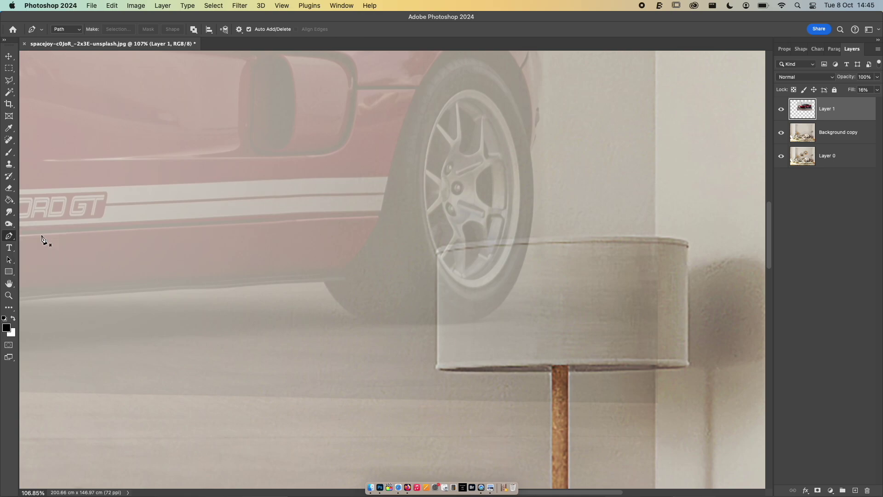
left_click(533, 237)
left_click(498, 238)
left_click(446, 239)
left_click(437, 262)
left_click(436, 291)
left_click(451, 367)
left_click(486, 362)
left_click(517, 355)
left_click(519, 311)
left_click(522, 291)
left_click(537, 274)
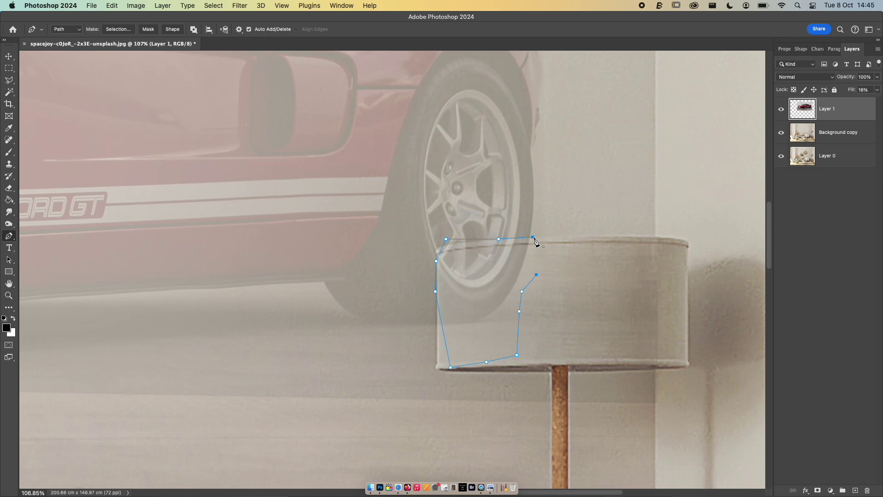
Step: Convert the lampshade path into a new selection and delete the car image inside it
right_click(553, 261)
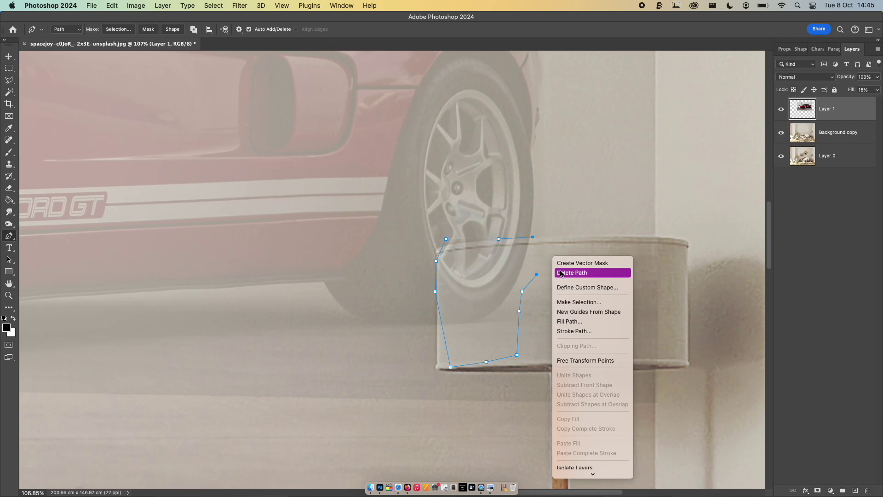
left_click(570, 302)
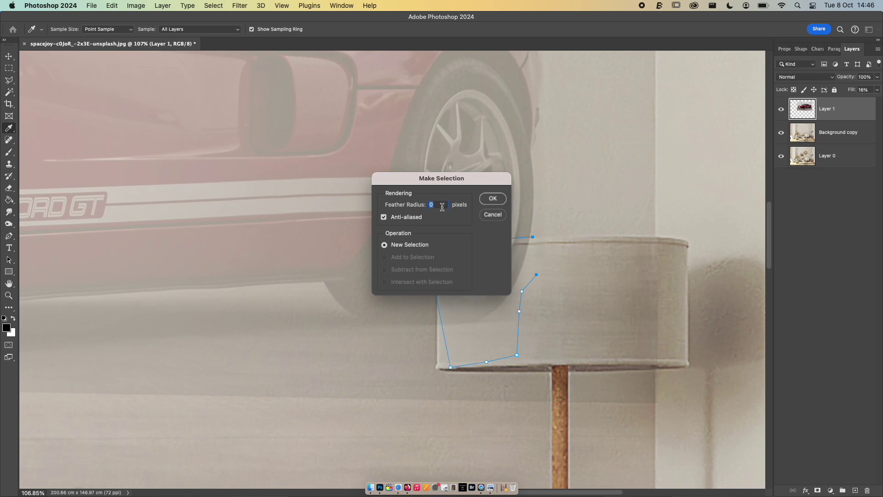
type("5")
double_click(436, 204)
left_click(493, 199)
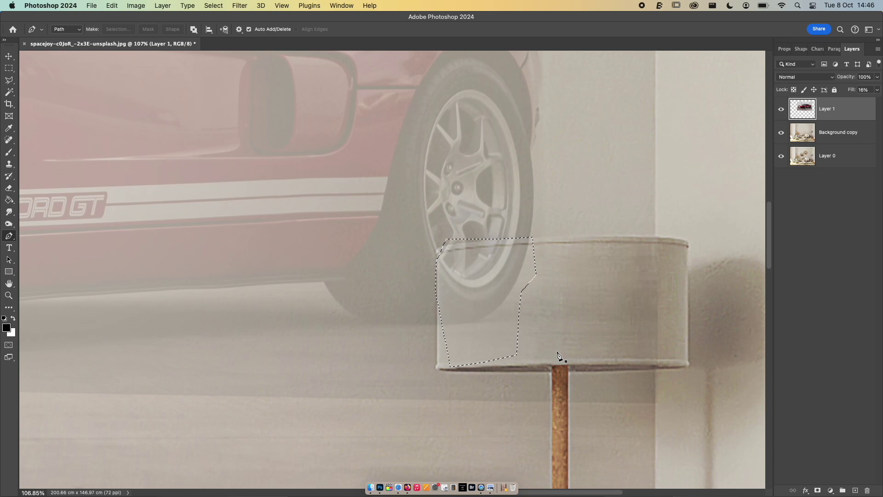
key("Delete")
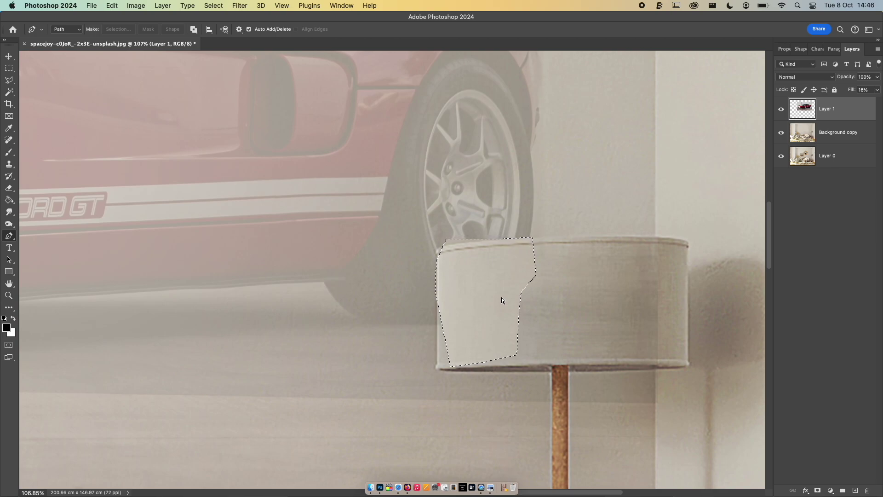
Step: Undo the deletion, the selection and all the path points on the lampshade
key("super+z")
key("super+z")
key("super+z")
key("super+z")
key("super+z")
key("super+z")
key("super+z")
key("super+z")
key("super+z")
key("super+z")
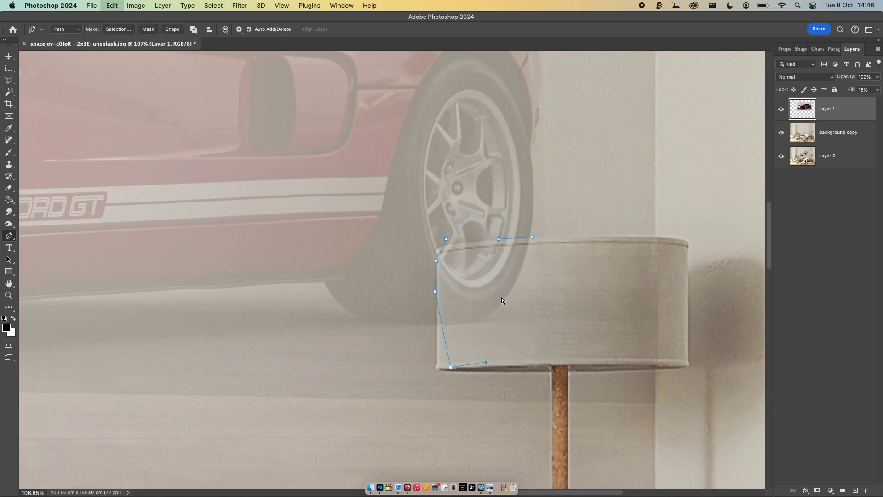
key("super+z")
key("super+z")
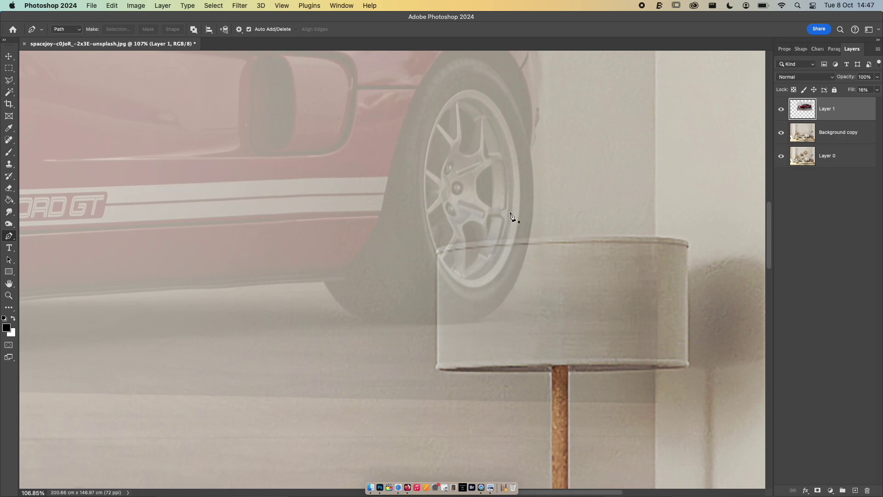
Step: Try freehand selections with the Lasso tool over the car body and along the lampshade's edge
left_click(11, 81)
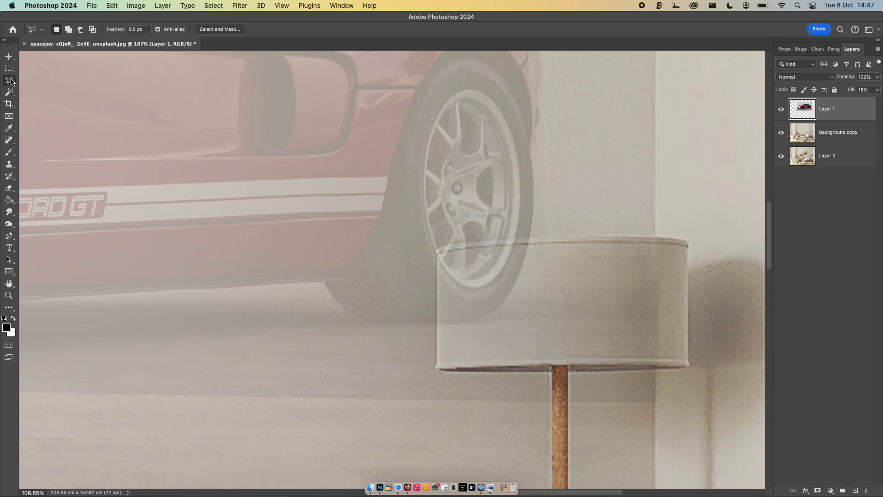
left_click(11, 82)
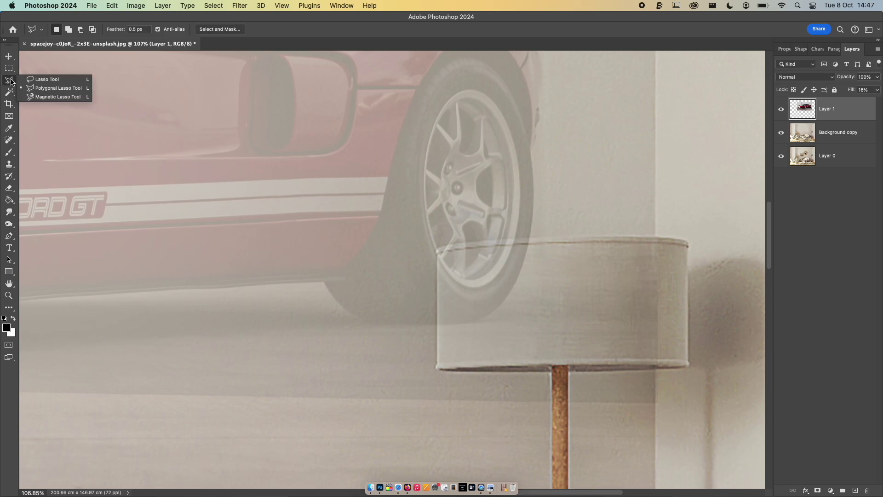
left_click(42, 82)
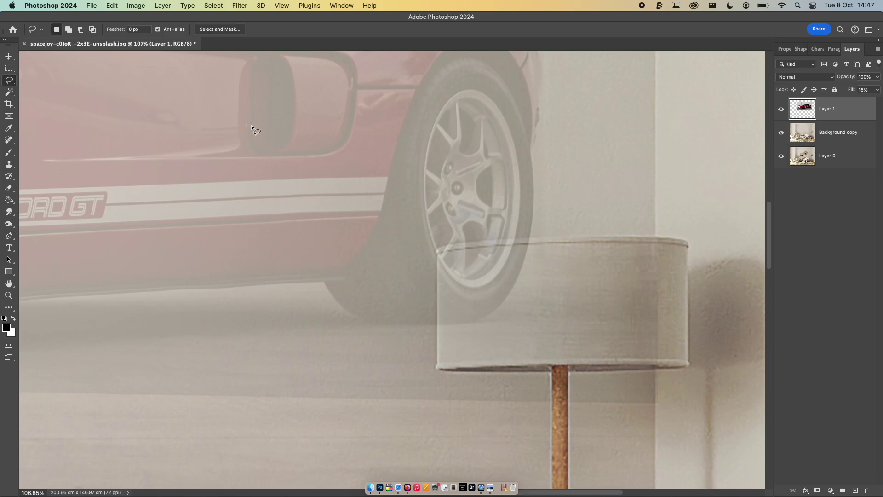
mouse_move(251, 125)
left_mouse_down()
mouse_move(211, 123)
mouse_move(176, 163)
mouse_move(214, 185)
mouse_move(248, 228)
mouse_move(313, 201)
mouse_move(340, 166)
mouse_move(326, 137)
mouse_move(278, 135)
left_mouse_up()
left_click(541, 235)
mouse_move(452, 245)
left_mouse_down()
mouse_move(436, 250)
mouse_move(438, 277)
left_mouse_up()
left_click(437, 281)
Step: Try straight-edged selections around the lampshade with the Polygonal Lasso tool, and deselect
left_click(11, 81)
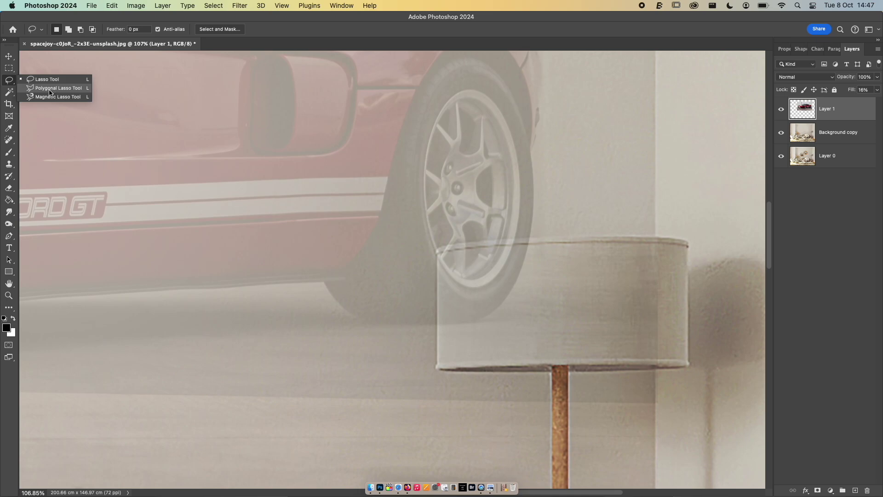
left_click(64, 89)
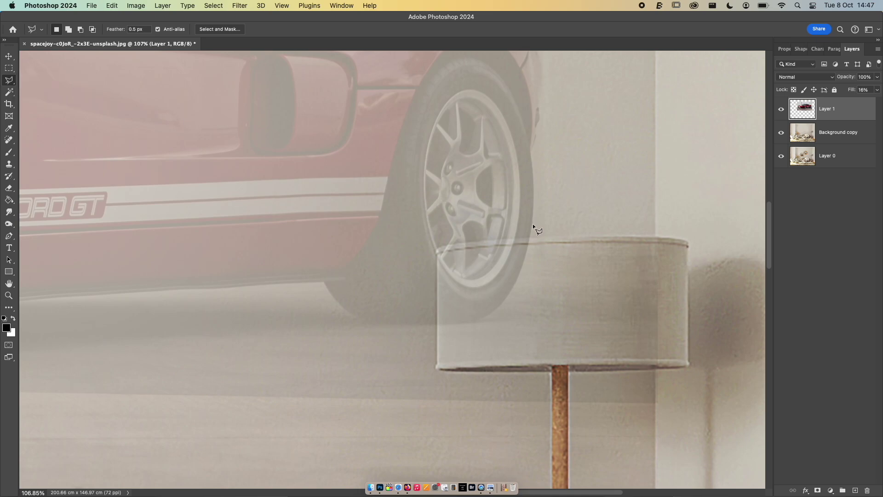
left_click(472, 240)
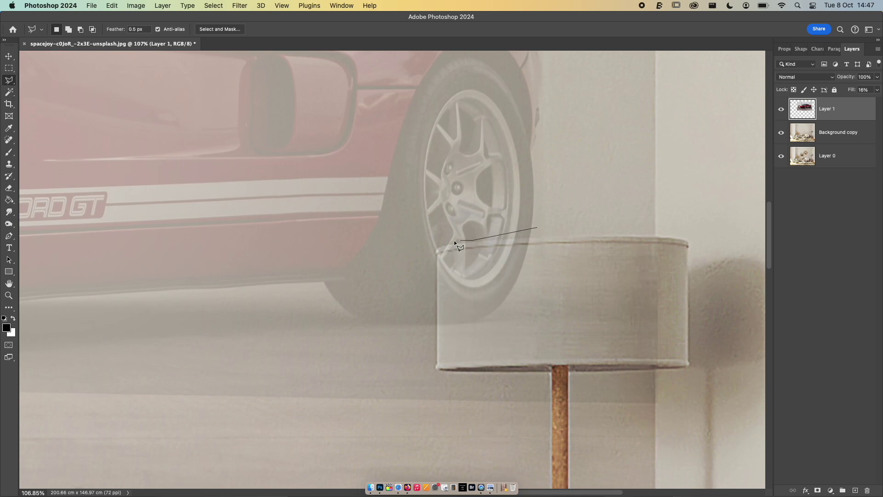
left_click(479, 329)
left_click(503, 329)
double_click(530, 318)
left_click(569, 249)
double_click(546, 221)
left_click(517, 305)
left_click(561, 305)
double_click(574, 300)
key("super+d")
Step: Draw a curved Pen tool segment along the lampshade's upper edge across the rear wheel, undoing the first attempt at the curve
left_click(10, 238)
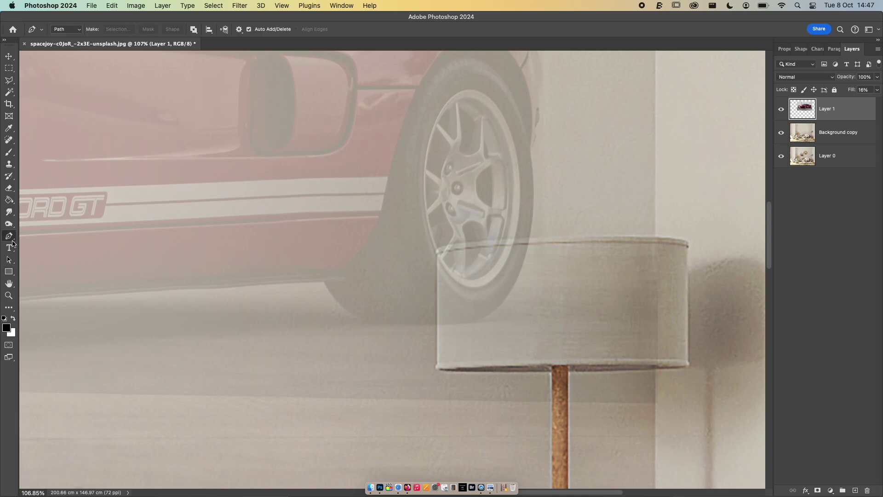
left_click(553, 238)
left_click(453, 245)
left_click(400, 251)
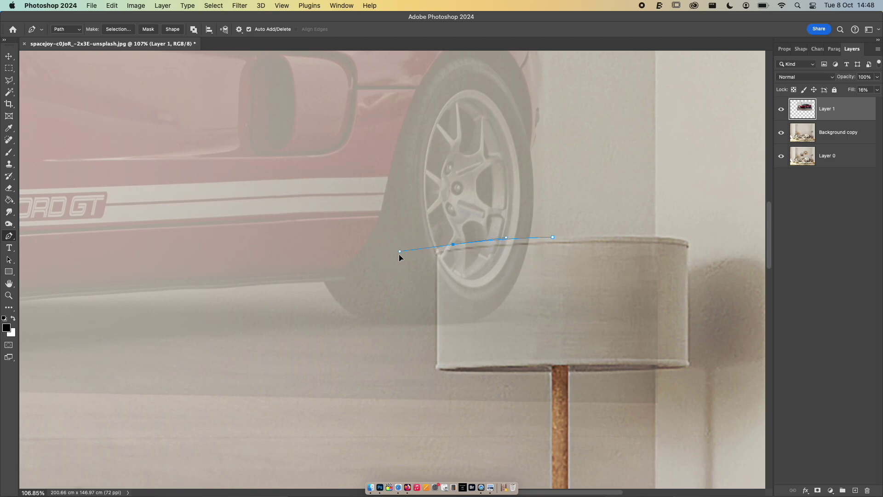
key("ctrl+z")
left_click_drag(453, 244, 421, 251)
Step: Try continuing the path at the lampshade's upper-left corner, and undo the added points
scroll(436, 252, "up", 10)
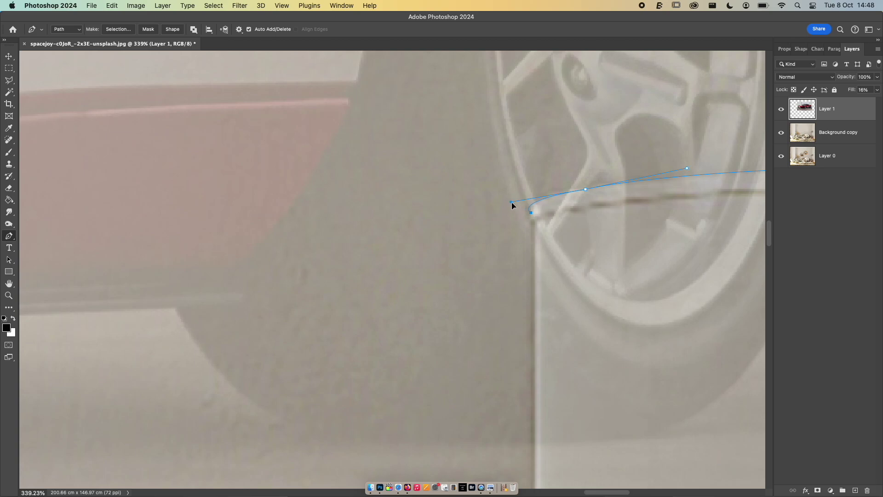
mouse_move(520, 200)
left_mouse_down()
mouse_move(528, 198)
mouse_move(486, 200)
mouse_move(487, 183)
mouse_move(520, 197)
left_mouse_up()
left_click(519, 197)
key("super+z")
key("super+z")
key("super+z")
scroll(537, 237, "down", 3)
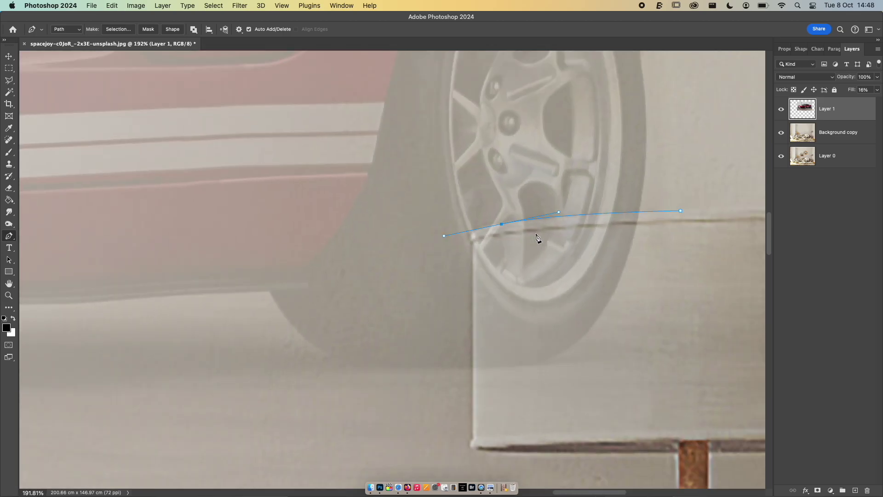
Step: Remove the curve's outgoing handle and continue the path with closely spaced points around the lampshade's upper-left corner
left_click(493, 228)
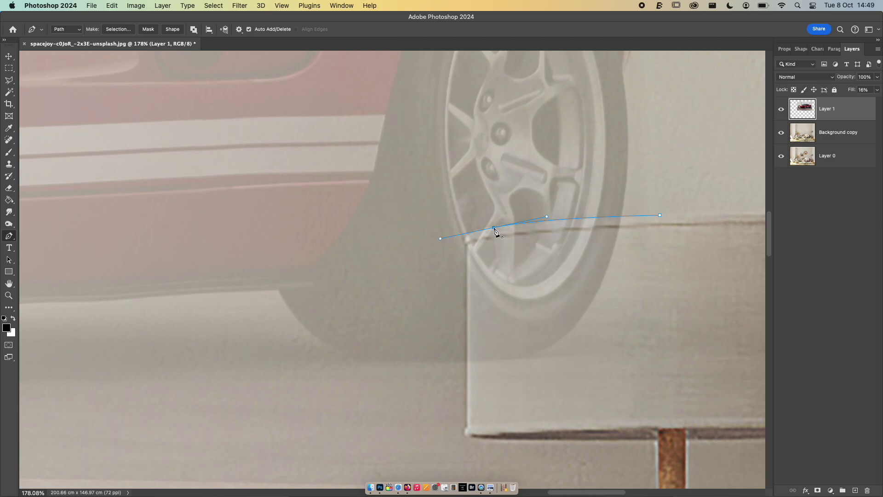
key("BackSpace")
left_click(494, 227)
left_click(467, 236)
left_click(466, 246)
mouse_move(467, 248)
left_mouse_down()
mouse_move(471, 253)
mouse_move(469, 238)
left_mouse_up()
left_click(468, 236, "alt")
left_click(464, 241)
left_click_drag(466, 246, 466, 248)
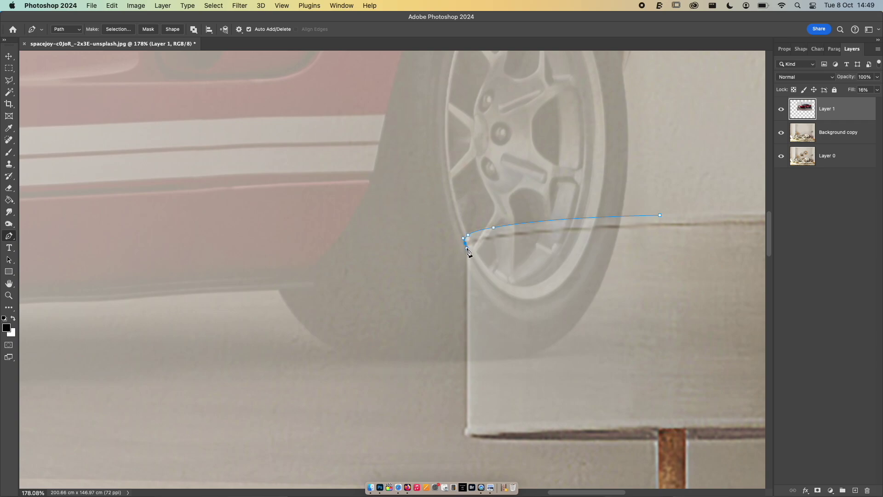
Step: Extend the path down the lampshade's left edge, around its lower corner and in a curve back up across the shade
left_click(467, 348)
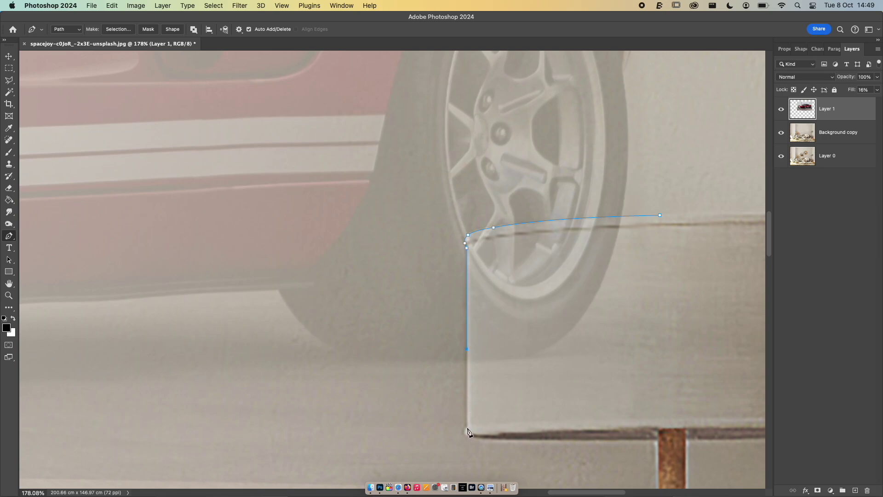
left_click(467, 427)
left_click_drag(477, 437, 500, 439)
left_click_drag(654, 365, 685, 323)
Step: Continue the path in short zigzag segments up to the lampshade's top edge, close it at the starting point and undo the closing
left_click(687, 296)
left_click(696, 293)
left_click(716, 285)
left_click(717, 260)
left_click(700, 259)
left_click(698, 248)
left_click(712, 238)
left_click(699, 224)
left_click(660, 216)
key("super+z")
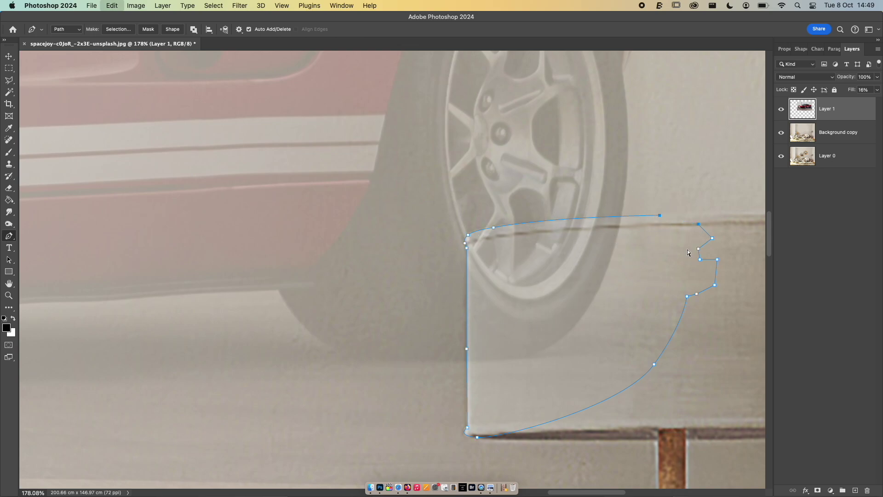
Step: Extend the open path with zigzag points over the wall above the lampshade and back down towards the starting point
left_click(707, 207)
left_click(720, 207)
left_click(728, 190)
left_click(712, 190)
left_click(718, 181)
left_click(714, 171)
left_click(696, 177)
left_click(700, 187)
left_click(699, 162)
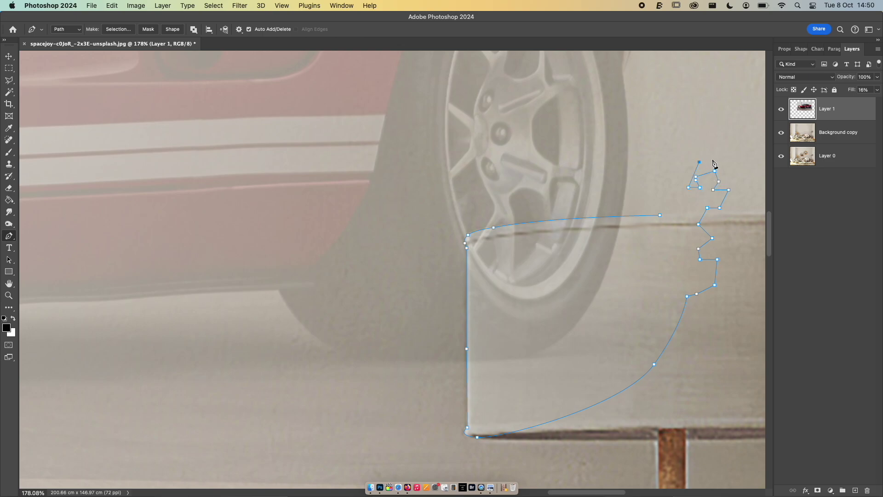
left_click(712, 159)
left_click(717, 159)
left_click(718, 155)
left_click(705, 134)
left_click(709, 124)
left_click(711, 121)
left_click(684, 113)
left_click(681, 150)
left_click(678, 179)
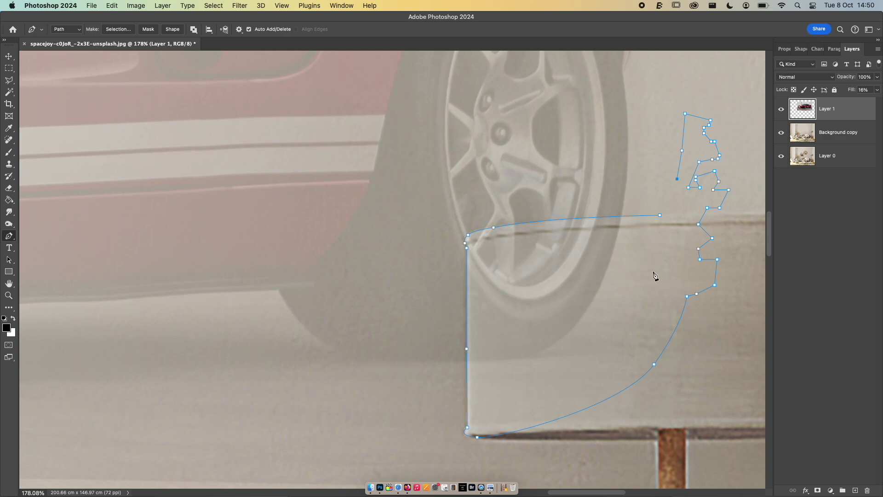
Step: Convert the path into a new anti-aliased selection with a feather radius of 0 pixels
right_click(653, 274)
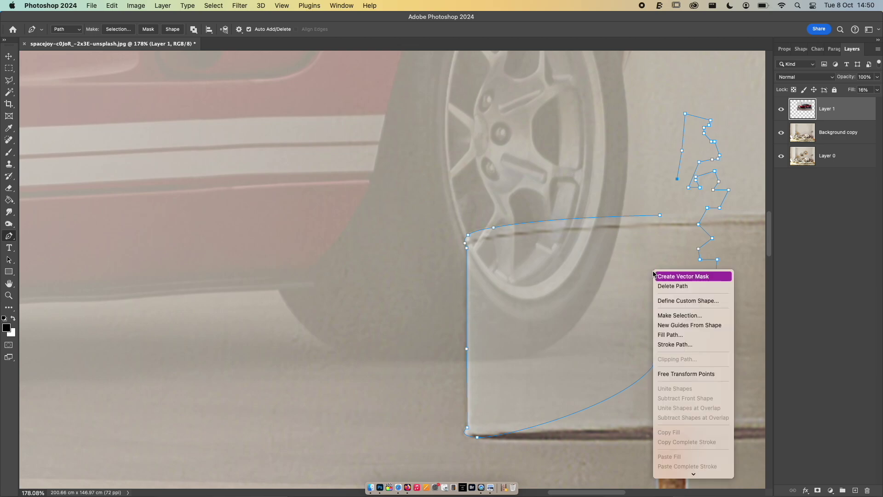
left_click(668, 315)
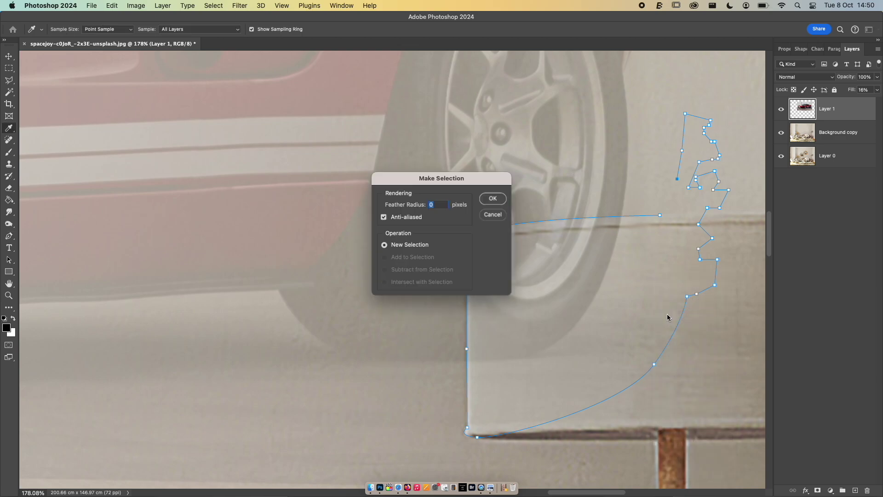
left_click(491, 199)
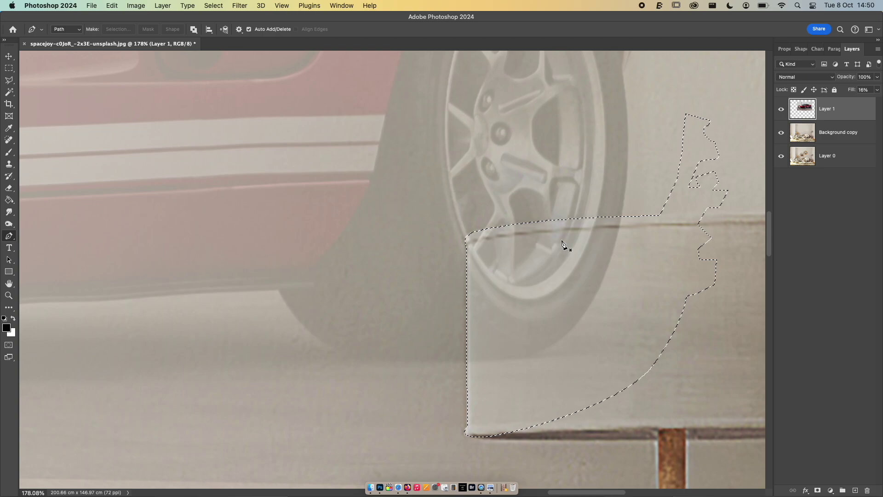
Step: Erase the car image inside the lampshade selection with the Eraser at brush size 175 and remove the selection
key("e")
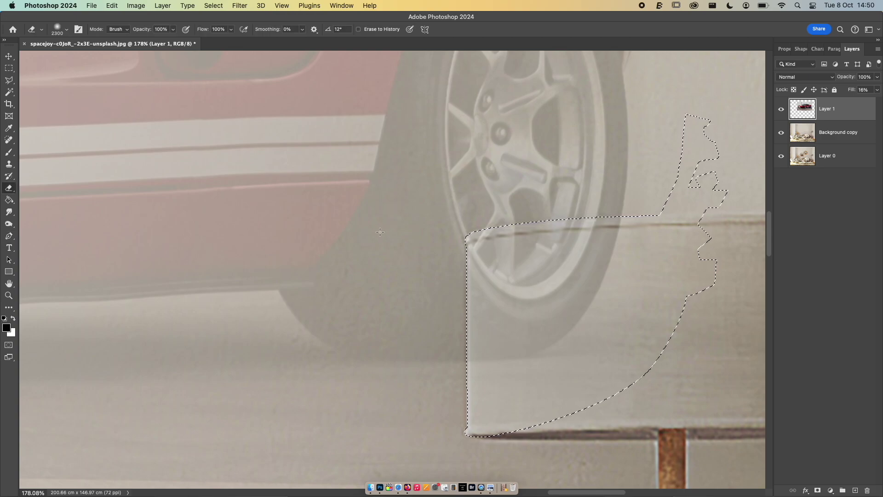
key("bracketleft")
key("bracketleft")
key("bracketleft")
key("bracketleft")
key("bracketleft")
key("bracketleft")
key("bracketleft")
key("bracketleft")
key("bracketleft")
key("bracketleft")
key("bracketleft")
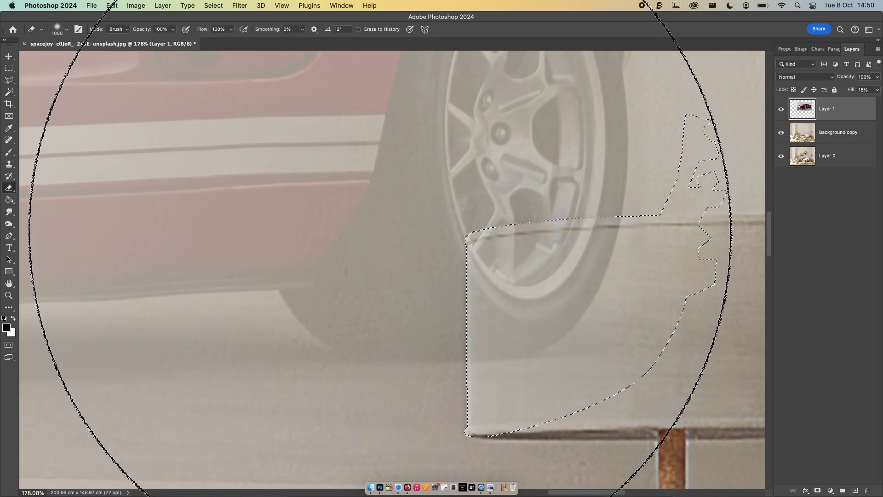
key("bracketleft")
key("bracketleft")
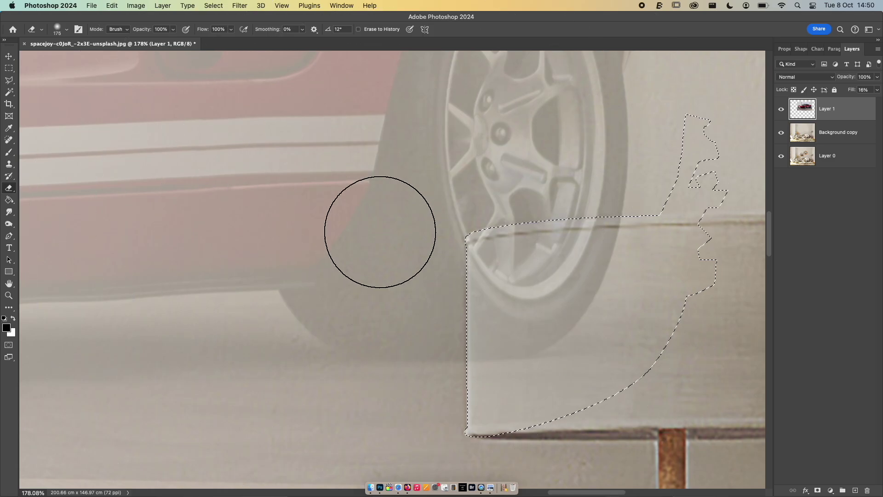
mouse_move(594, 220)
left_mouse_down()
mouse_move(508, 246)
mouse_move(565, 258)
mouse_move(478, 307)
mouse_move(494, 333)
mouse_move(555, 269)
mouse_move(475, 294)
mouse_move(574, 265)
mouse_move(521, 217)
left_mouse_up()
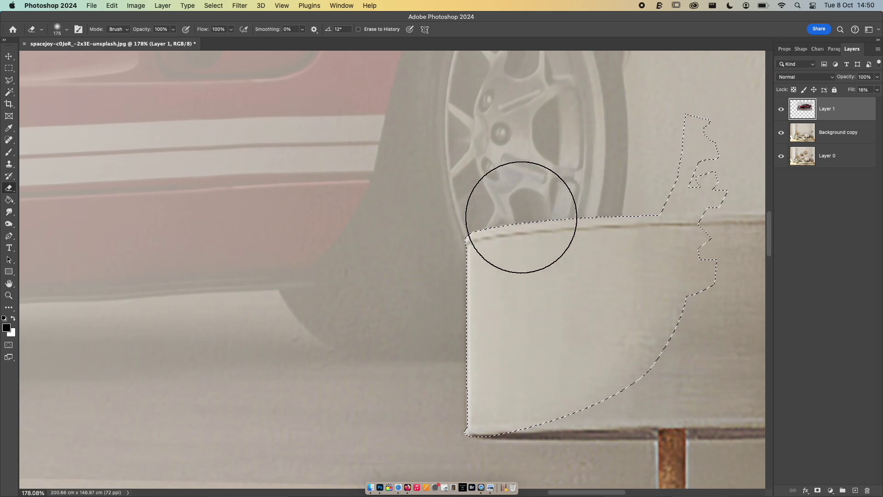
key("super+d")
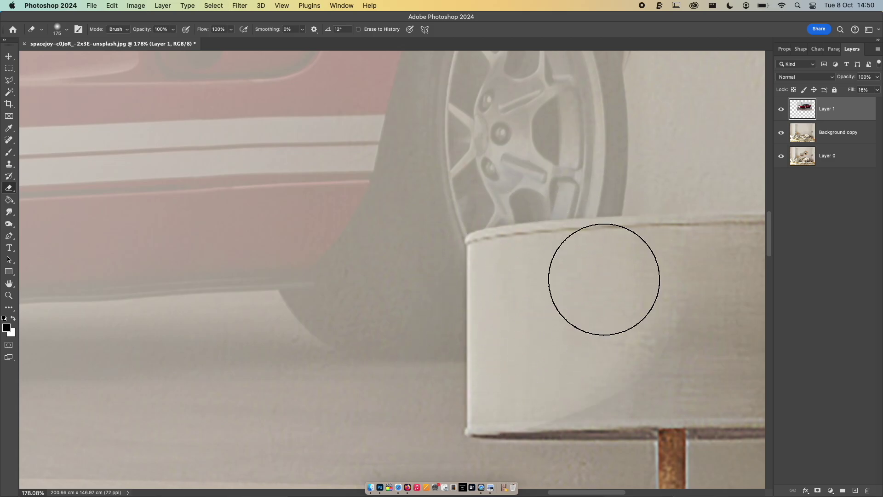
Step: Set the fill of the car layer, Layer 1, to 100%
scroll(604, 279, "down", 5)
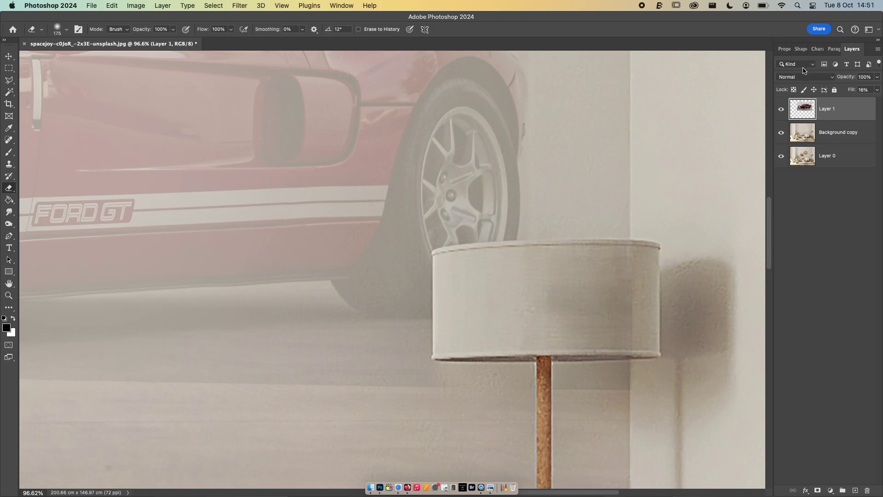
left_click(877, 90)
left_click_drag(843, 103, 876, 101)
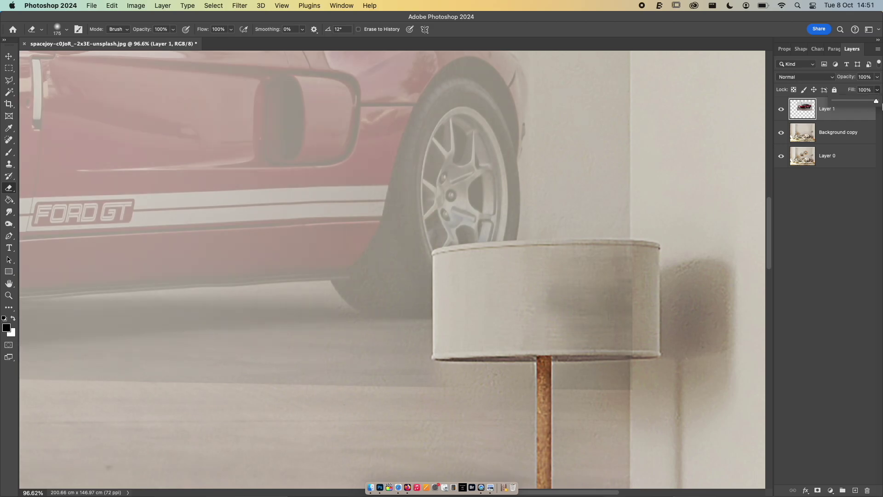
scroll(551, 190, "down", 5)
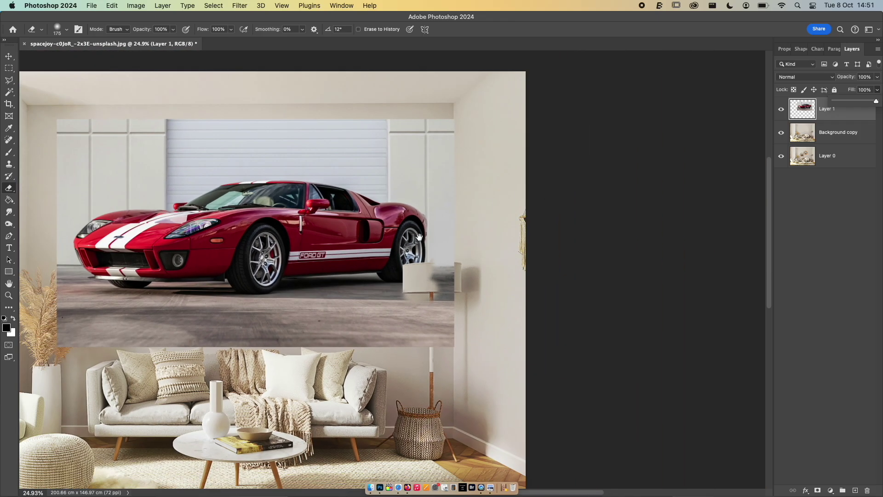
left_click_drag(419, 236, 563, 238)
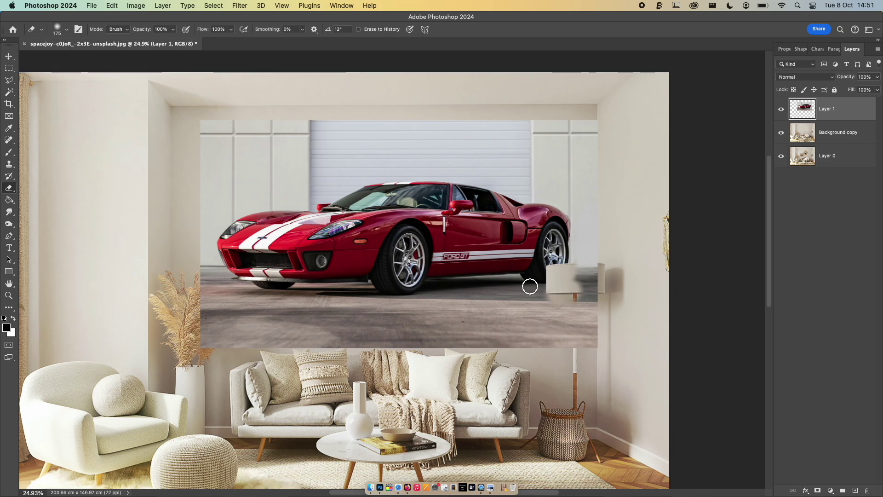
Step: Undo a first eraser stroke, enlarge the brush to 400 and erase the floor below the car's rear half
mouse_move(530, 286)
left_mouse_down()
mouse_move(610, 281)
mouse_move(584, 271)
mouse_move(576, 279)
left_mouse_up()
key("super+z")
key("bracketright")
key("bracketright")
key("bracketright")
key("bracketright")
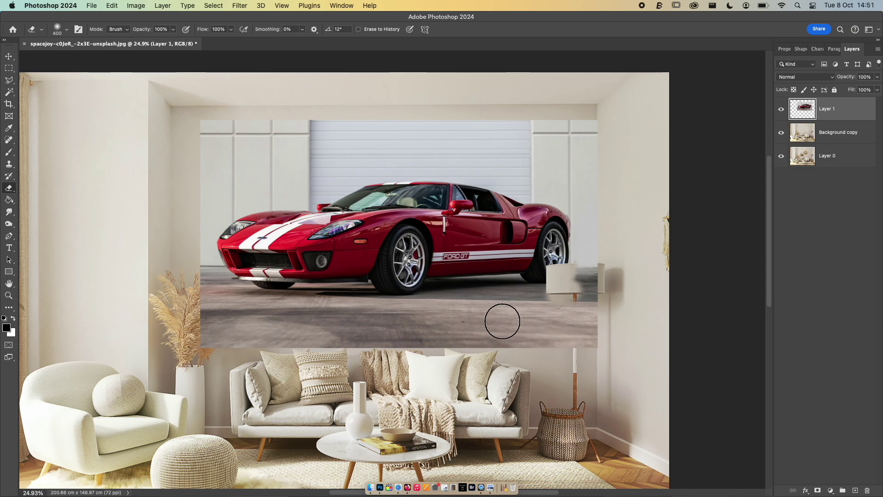
mouse_move(502, 321)
left_mouse_down()
mouse_move(552, 320)
mouse_move(502, 320)
mouse_move(619, 315)
mouse_move(483, 374)
mouse_move(461, 363)
mouse_move(503, 340)
mouse_move(493, 318)
mouse_move(437, 322)
mouse_move(502, 322)
mouse_move(512, 276)
left_mouse_up()
key("super+equal")
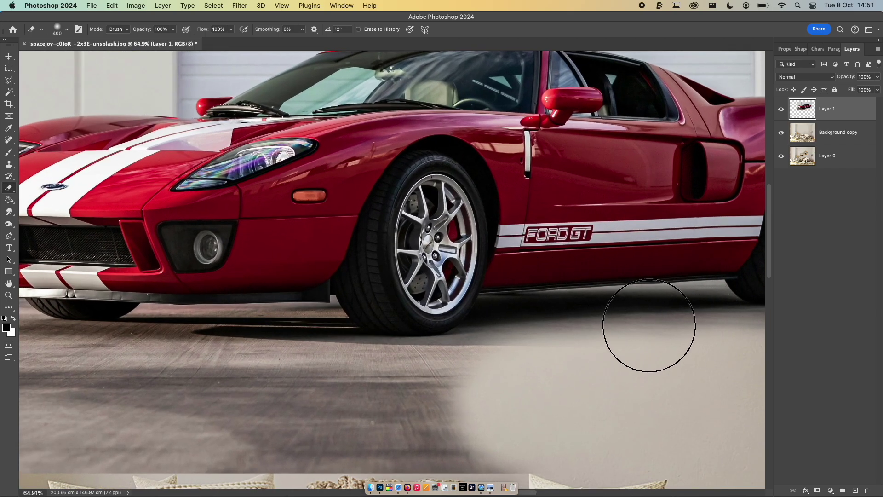
left_click_drag(661, 331, 330, 335)
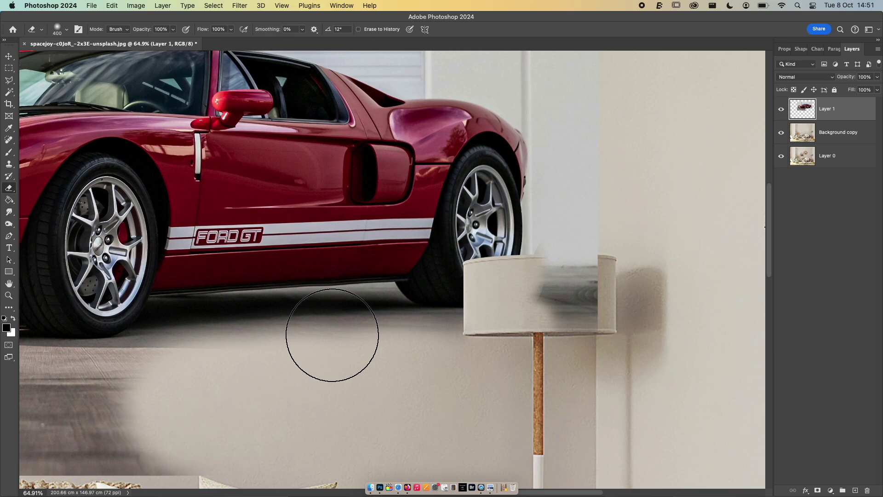
Step: Draw an open five-point Pen path over the softly erased floor edge below the car's rear half
key("v")
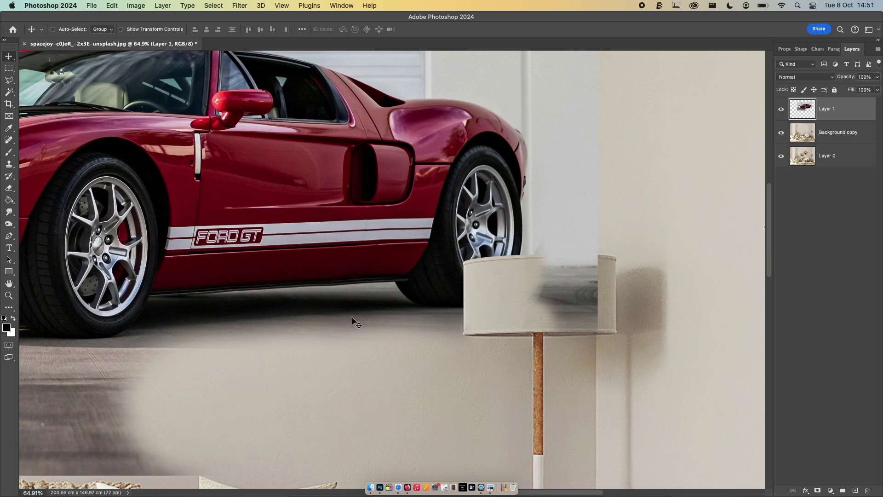
key("p")
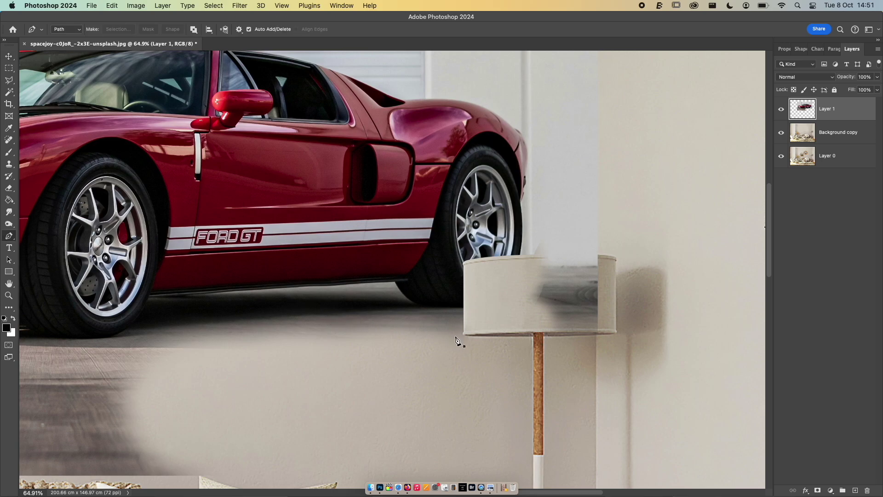
left_click(449, 335)
left_click(395, 309)
left_click(175, 325)
left_click(157, 386)
left_click(373, 447)
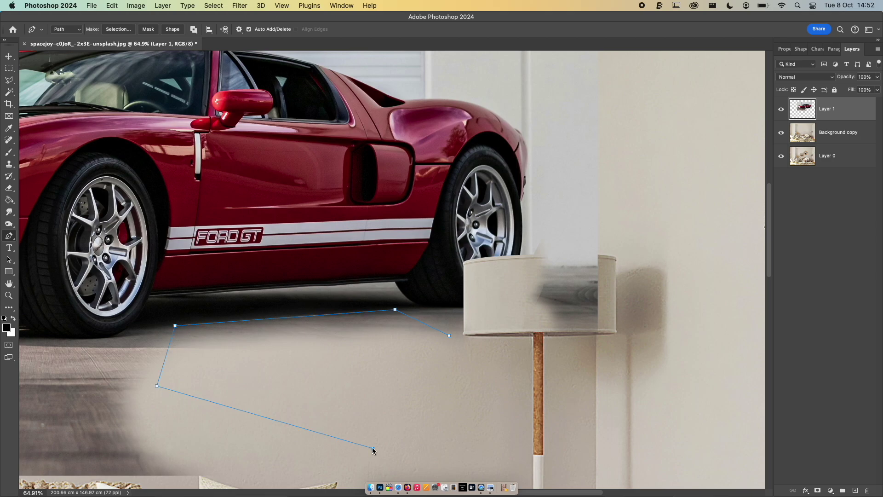
Step: Convert the path into a new anti-aliased selection with feather radius 0, delete the layer content inside it and deselect
right_click(373, 450)
left_click(425, 346)
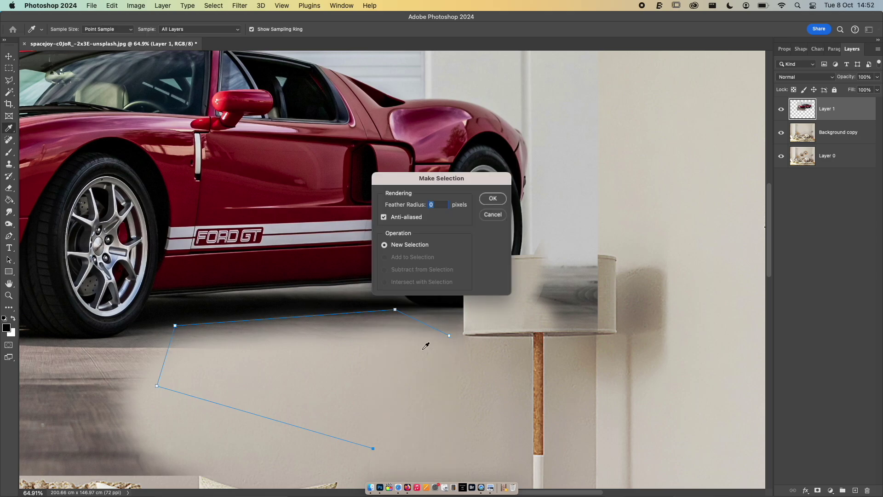
key("Return")
key("Delete")
key("ctrl+d")
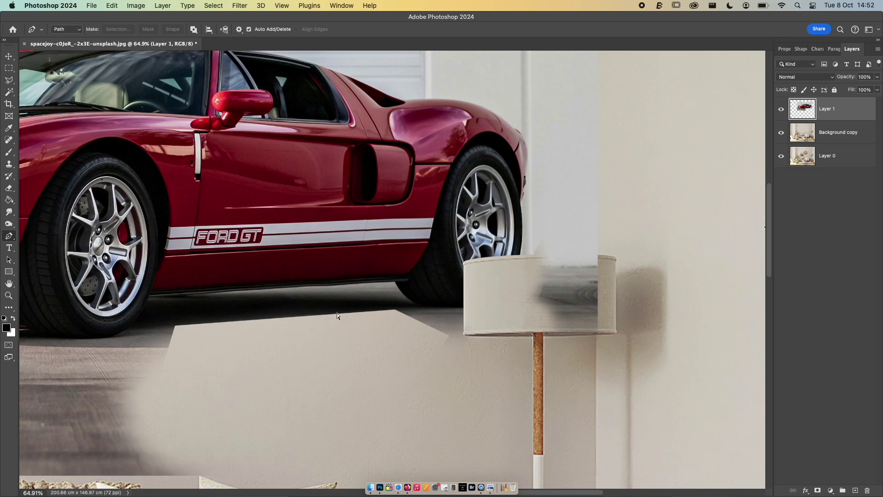
Step: Undo the deletion, the selection and the path below the car
key("ctrl+z")
key("ctrl+z")
key("ctrl+z")
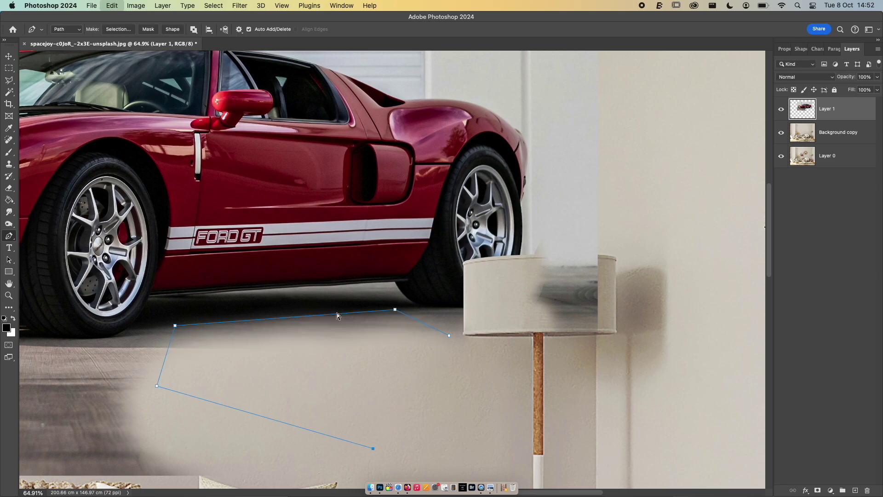
key("ctrl+z")
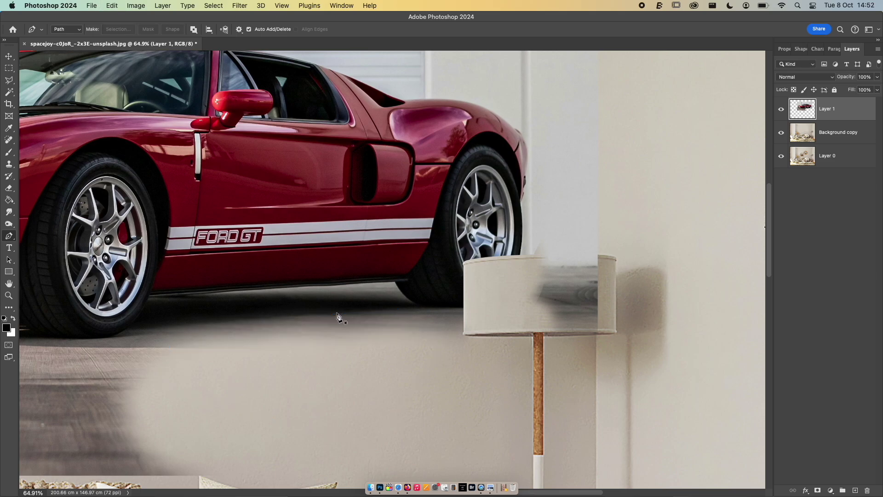
Step: Start a new Pen path at the outer tip of the car's front splitter
key("ctrl+minus")
left_click_drag(436, 271, 550, 274)
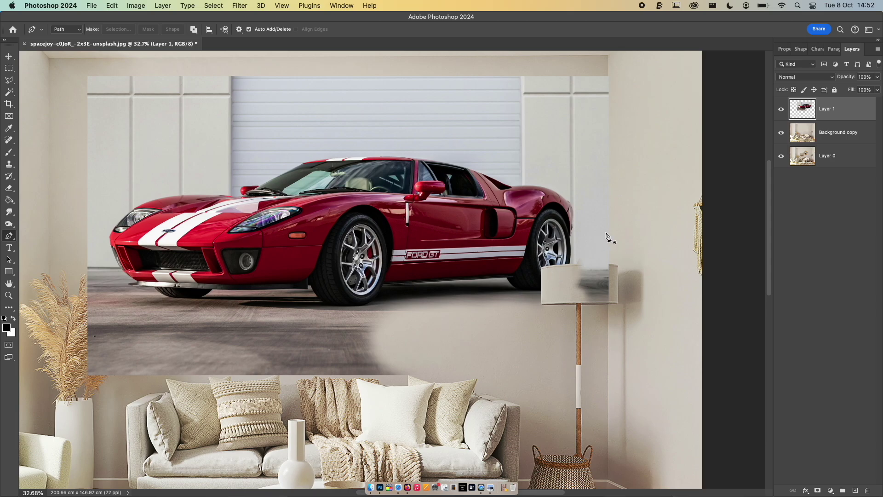
key("e")
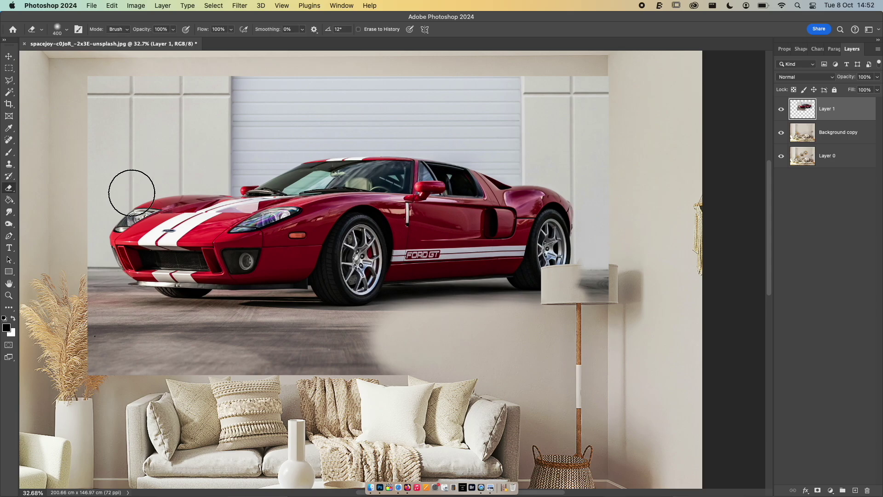
scroll(131, 193, "up", 8)
left_click_drag(189, 167, 577, 247)
left_click_drag(129, 305, 244, 241)
key("p")
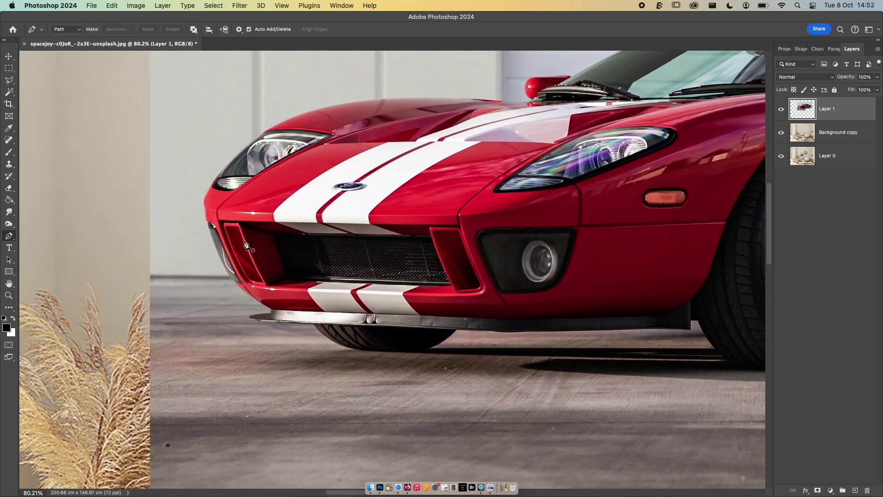
left_click(249, 319)
right_click(256, 317)
key("Escape")
left_click(253, 319)
Step: Extend the path over the splitter tip and up along the outer edge of the front bumper, redoing the misplaced curve
scroll(233, 330, "up", 5)
left_click_drag(233, 327, 627, 315)
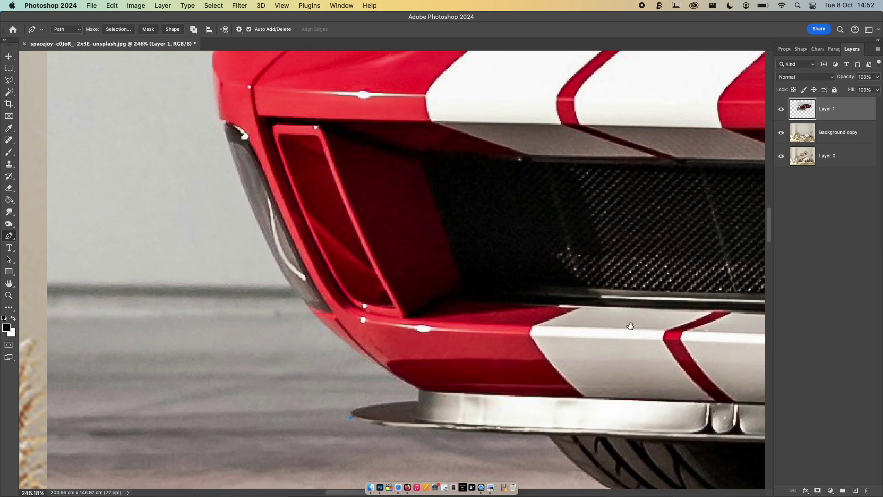
scroll(378, 407, "up", 2)
scroll(378, 407, "up", 1)
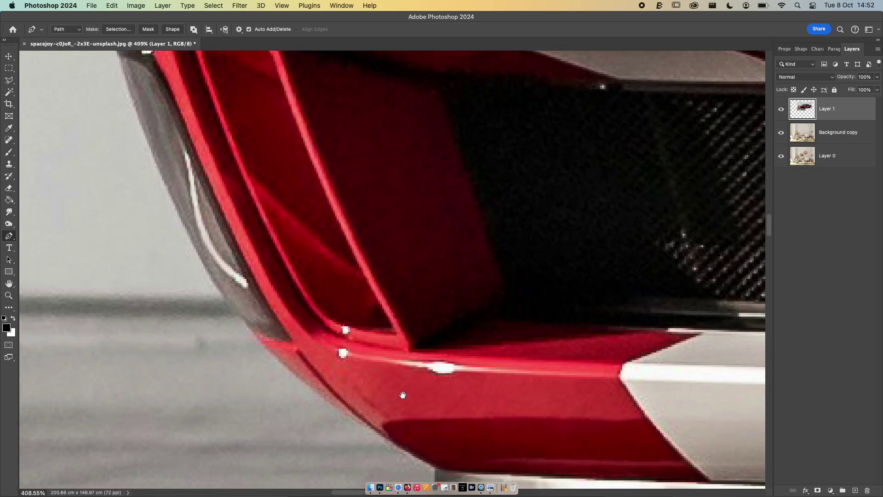
left_click_drag(403, 394, 394, 203)
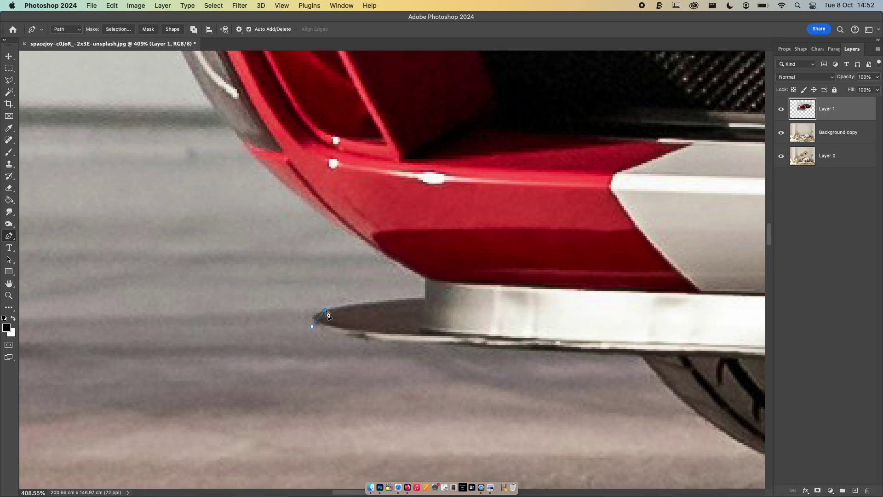
left_click_drag(326, 309, 337, 307)
left_click(423, 279)
left_click_drag(282, 186, 227, 127)
key("super+z")
left_click_drag(365, 246, 340, 228)
left_click_drag(279, 180, 275, 178)
left_click_drag(191, 71, 183, 63)
Step: Continue the path with curved points around the far headlight, over the bonnet and onto the far wing mirror
scroll(373, 191, "down", 10)
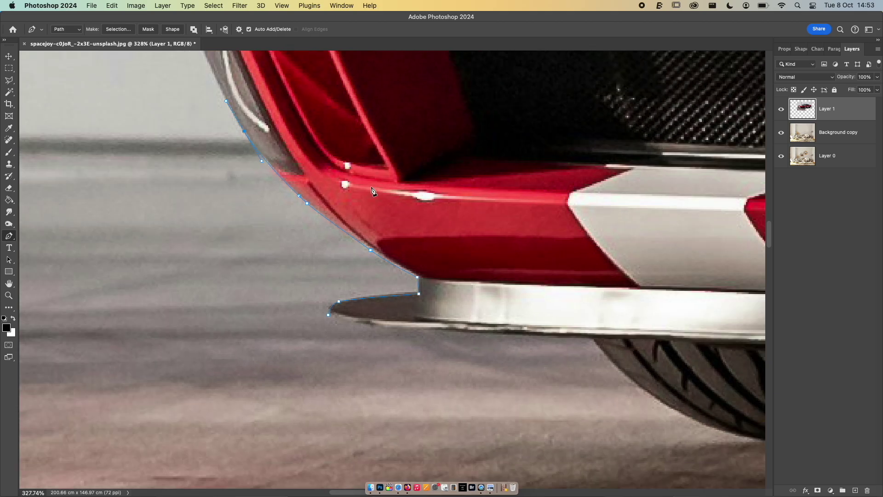
scroll(437, 136, "up", 3)
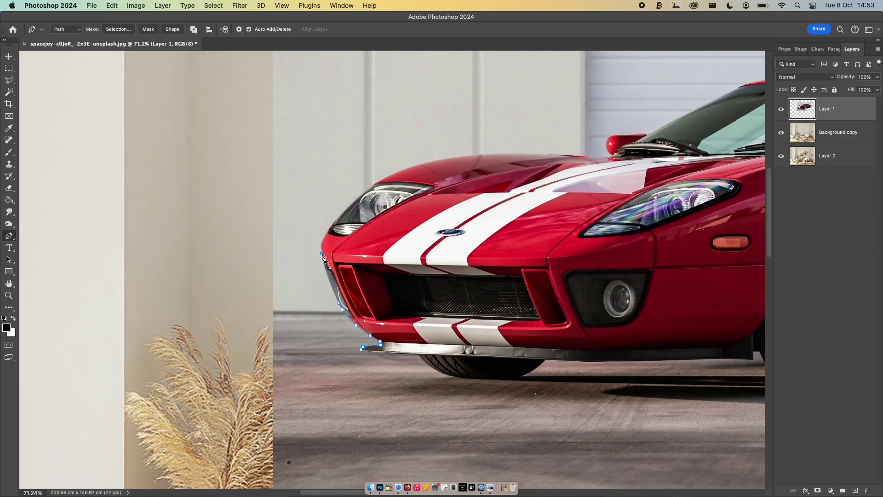
left_click_drag(325, 266, 320, 240)
left_click_drag(355, 202, 376, 176)
left_click_drag(533, 153, 615, 160)
left_click(607, 157)
left_click_drag(624, 137, 640, 136)
Step: Continue the path up the windscreen edge and along the car's roof
scroll(452, 159, "right", 10)
scroll(452, 159, "up", 3)
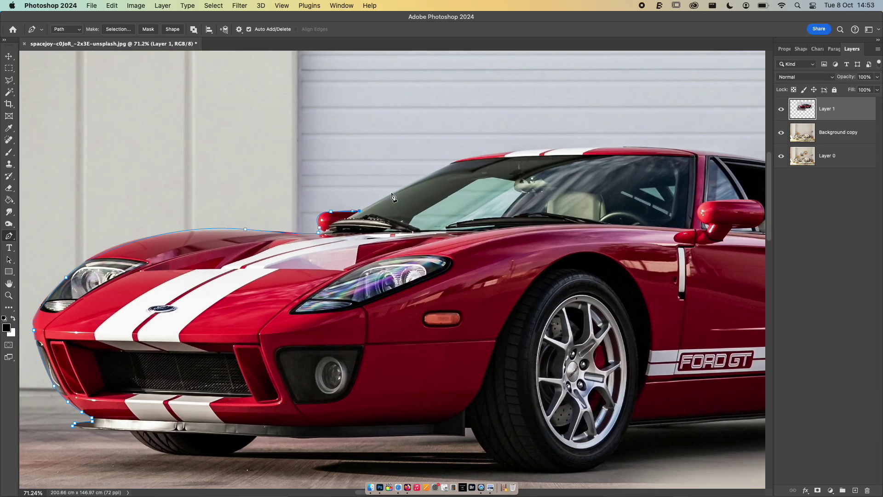
left_click(460, 158)
left_click_drag(557, 148, 582, 146)
left_click_drag(701, 149, 732, 154)
Step: Continue the path down the sloping rear roofline and over the rear wing to the tail, redoing the misplaced point
scroll(732, 156, "right", 10)
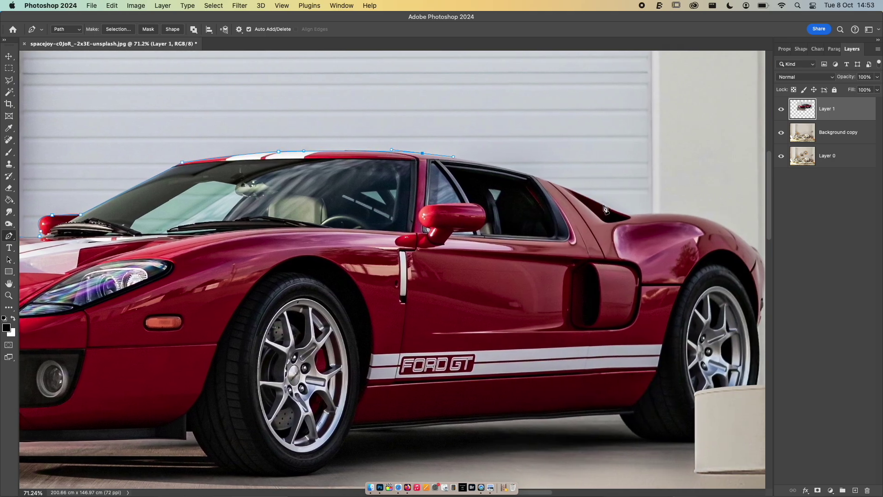
left_click_drag(604, 204, 676, 244)
mouse_move(634, 214)
left_mouse_down()
mouse_move(656, 216)
mouse_move(645, 215)
left_mouse_up()
key("super+z")
left_click_drag(723, 226, 528, 268)
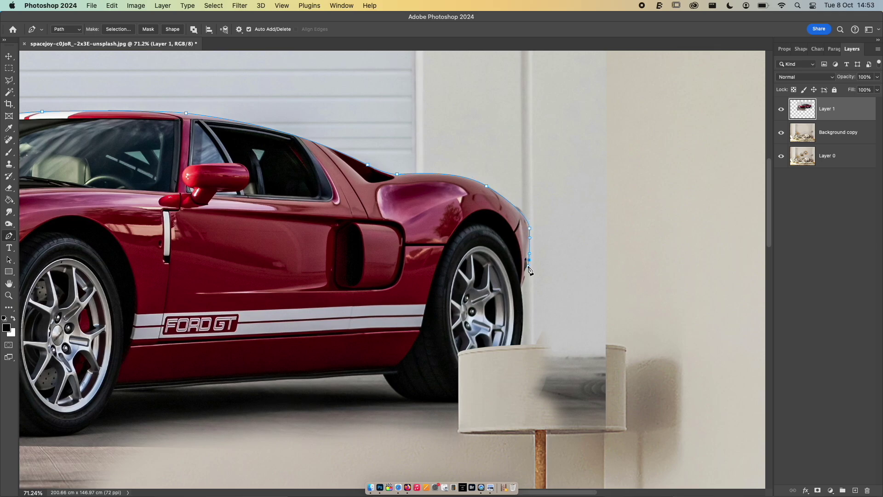
Step: Continue the path down behind the rear wheel to a point inside the lampshade
left_click(522, 290)
left_click(521, 346)
left_click_drag(521, 348, 556, 256)
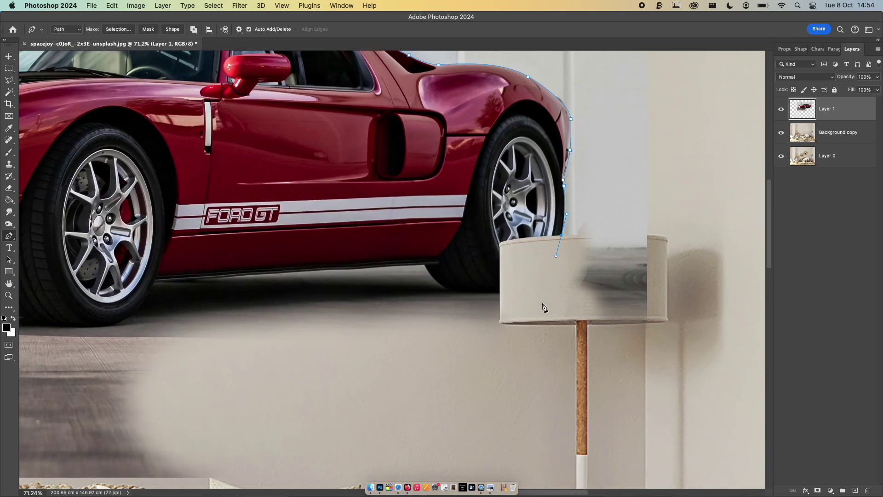
Step: Continue the path down past the lampshade, around the wall outside the garage backdrop, and back towards the front bumper
scroll(543, 307, "down", 5)
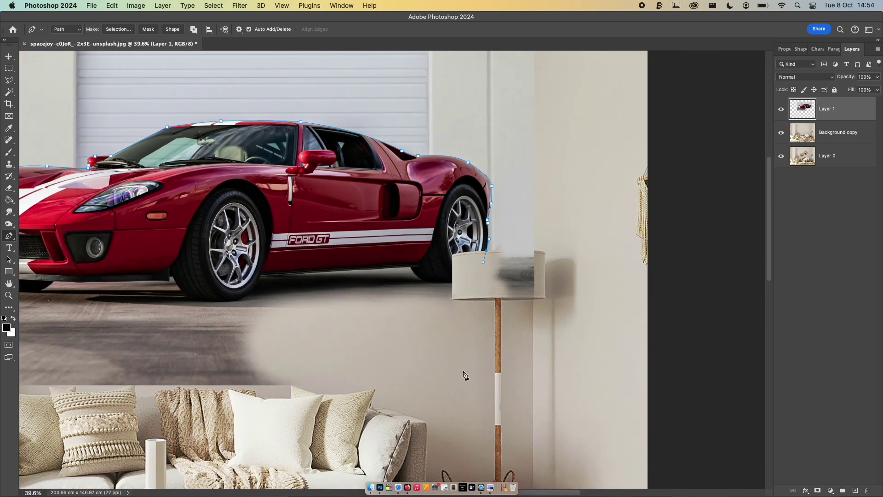
left_click_drag(462, 371, 488, 374)
scroll(561, 362, "down", 3)
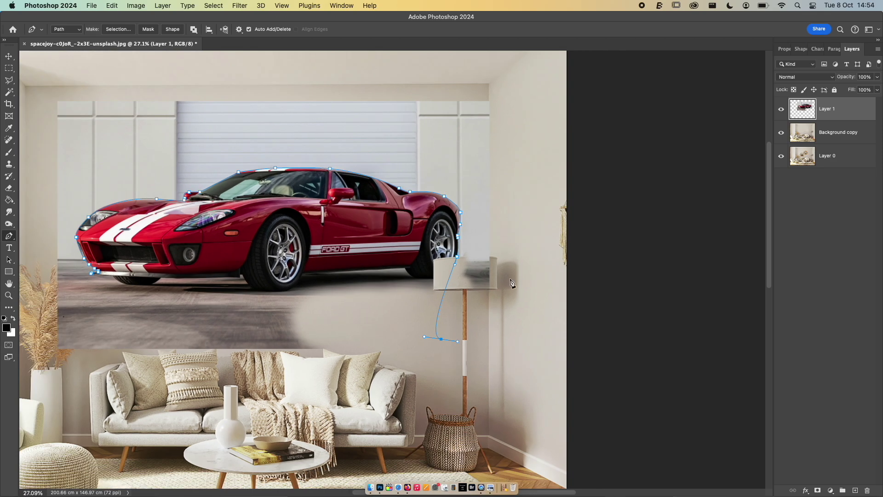
scroll(510, 283, "left", 5)
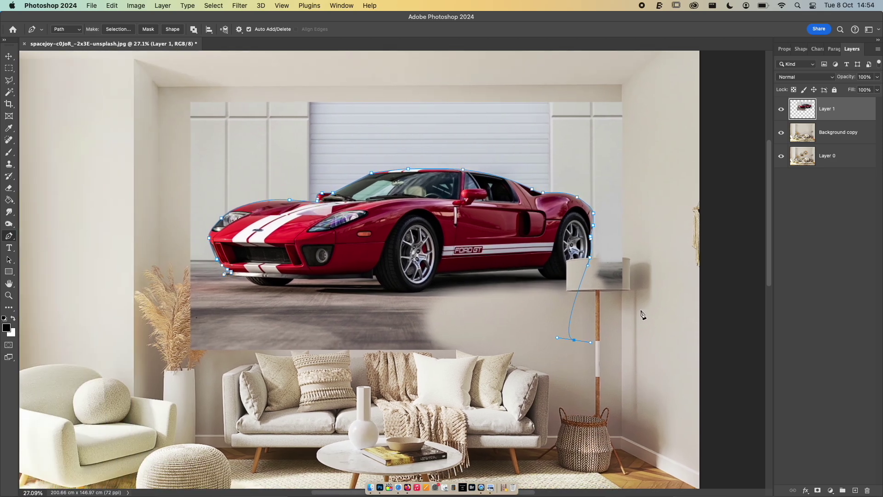
left_click(662, 357)
left_click(657, 72)
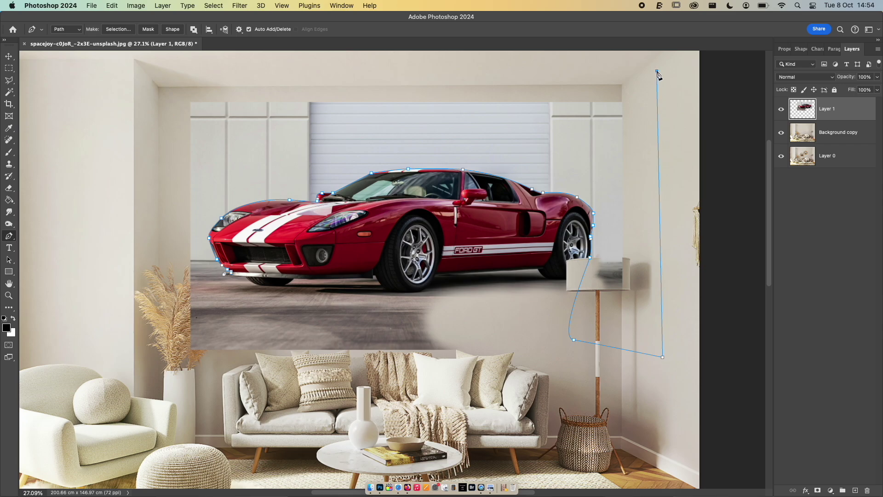
left_click(177, 94)
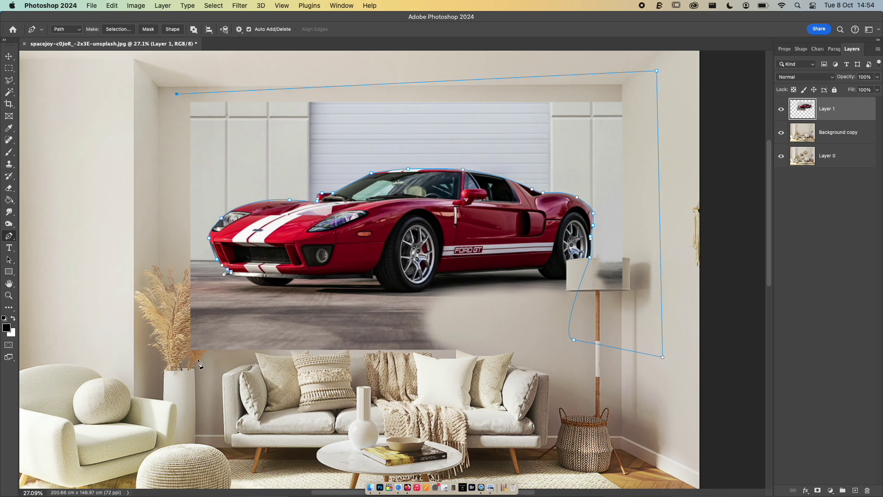
left_click_drag(175, 374, 260, 369)
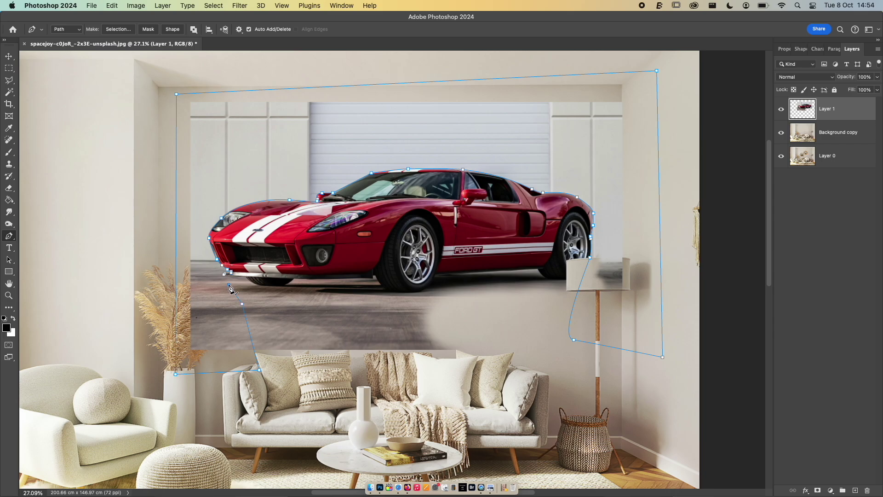
Step: Convert the path to a selection, delete the garage backdrop above and around the car, and deselect
right_click(212, 287)
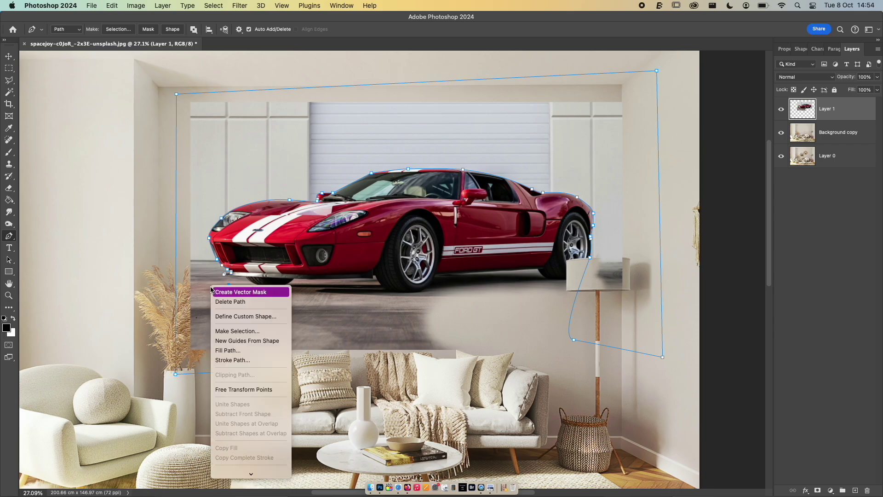
left_click(243, 336)
key("Return")
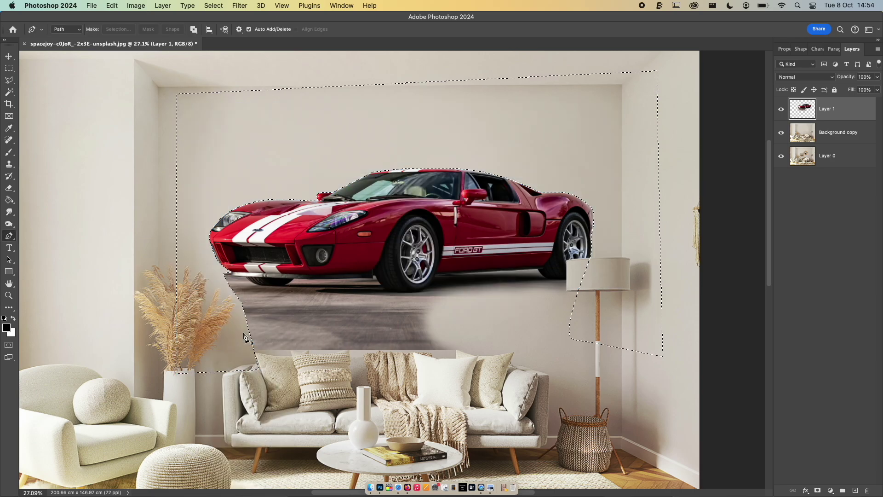
key("super+d")
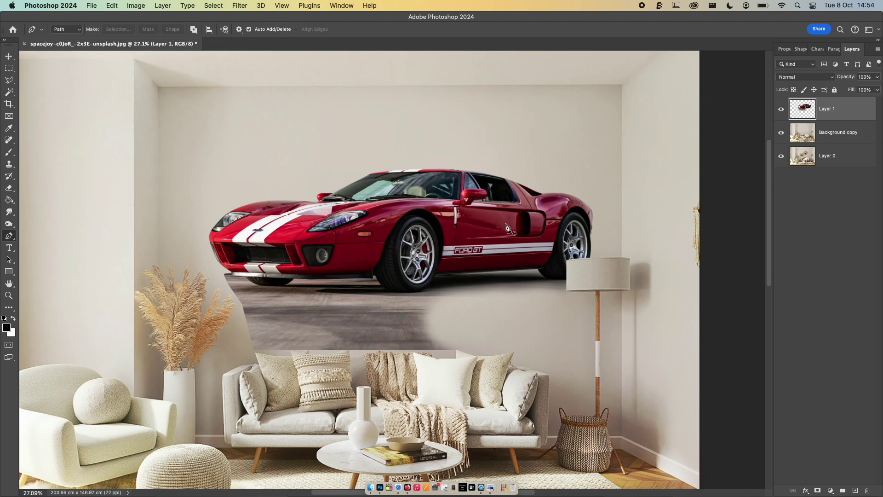
Step: Start a new path along the underside of the front bumper, around the far front tyre and along the ground shadow's edges
scroll(235, 266, "up", 5)
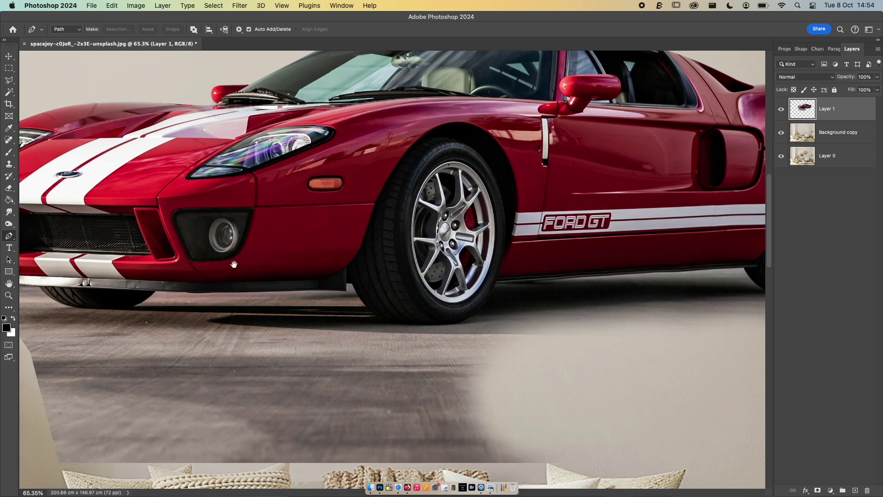
left_click_drag(234, 265, 411, 181)
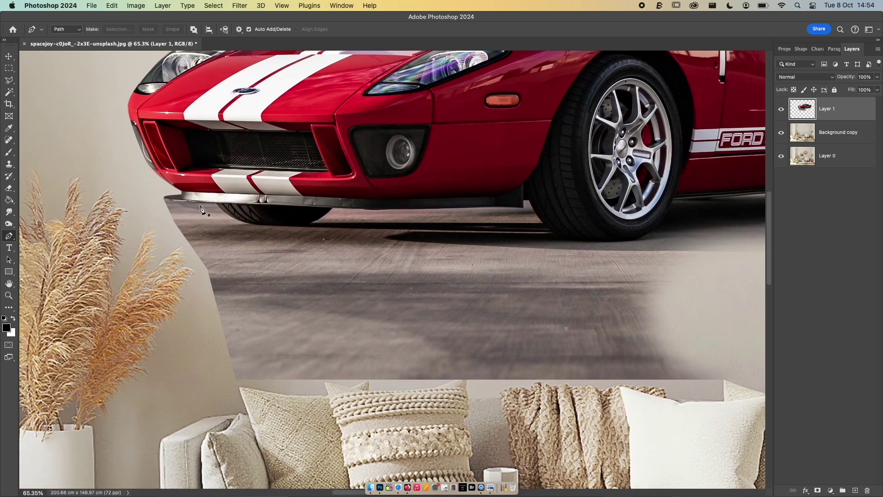
left_click(164, 198)
left_click(179, 200)
left_click(195, 201)
left_click(217, 202)
left_click_drag(246, 223, 261, 226)
left_click_drag(412, 229, 445, 230)
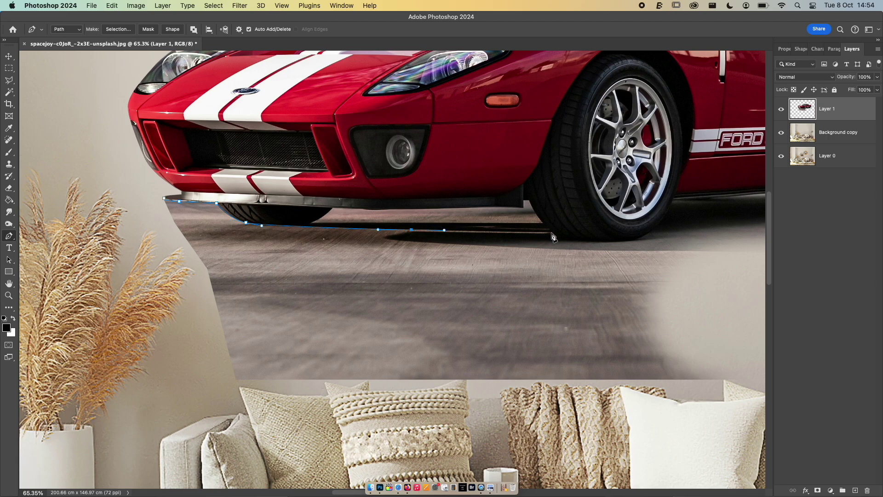
left_click_drag(552, 233, 380, 241)
left_click_drag(458, 244, 475, 245)
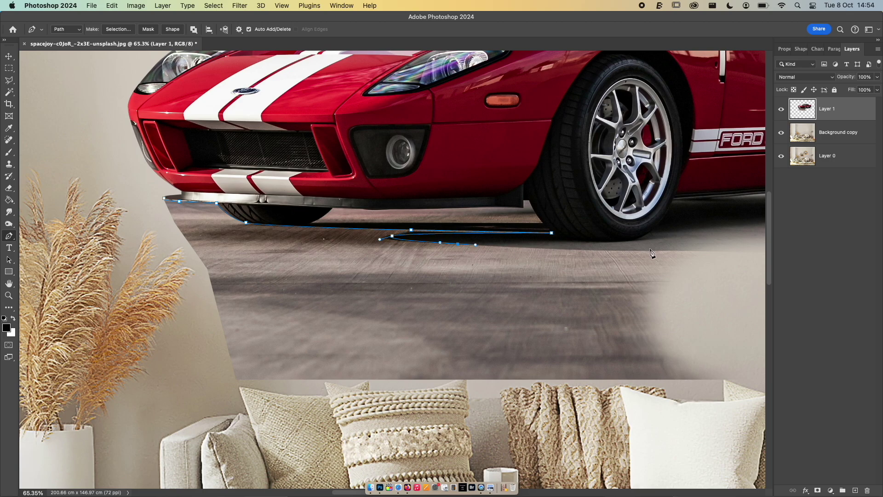
Step: Continue the path below the car's shadow, past the floor lamp, and back across the sofa to the pampas grass
scroll(652, 253, "right", 15)
left_click_drag(337, 265, 390, 266)
key("super+minus")
key("super+minus")
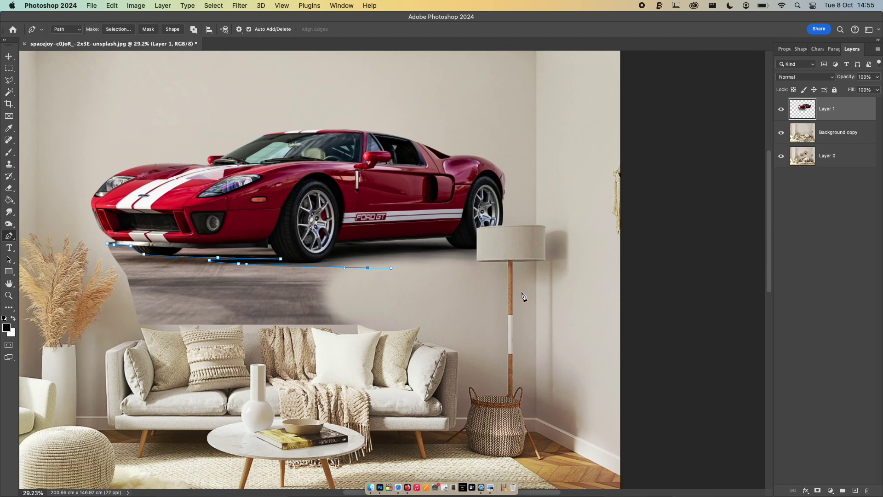
left_click(492, 340)
left_click_drag(399, 383, 660, 386)
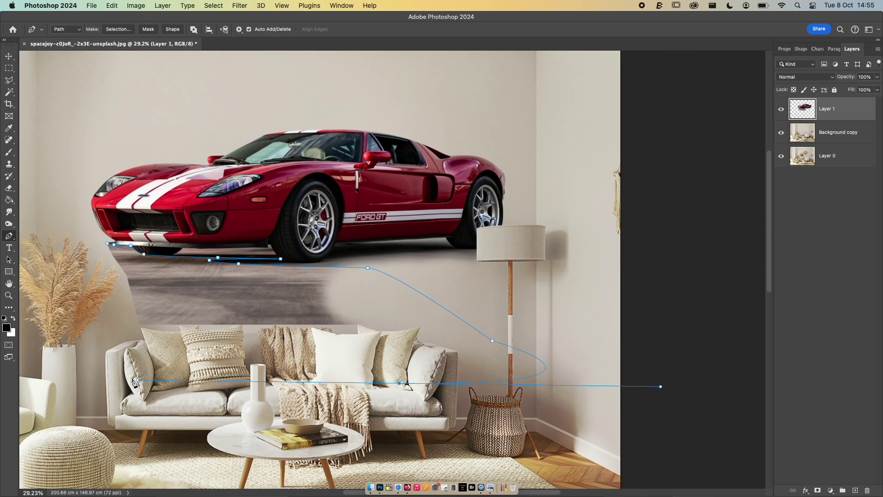
left_click_drag(57, 317, 61, 248)
Step: Make an anti-aliased selection from the path with a 0 px feather, delete the floor beneath the car, and deselect
right_click(61, 249)
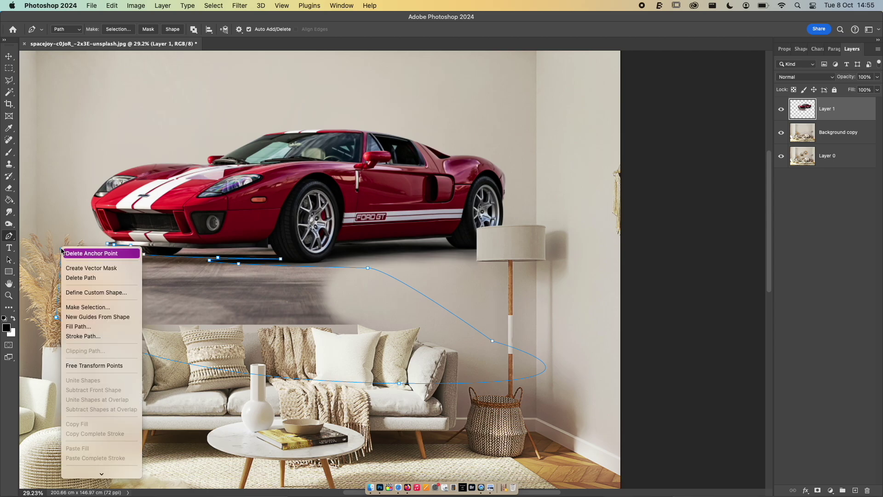
left_click(101, 307)
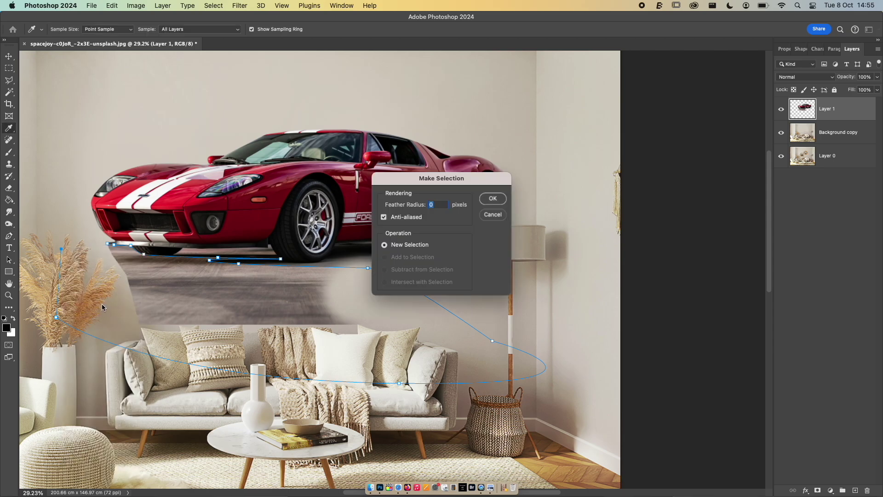
key("Return")
key("super+d")
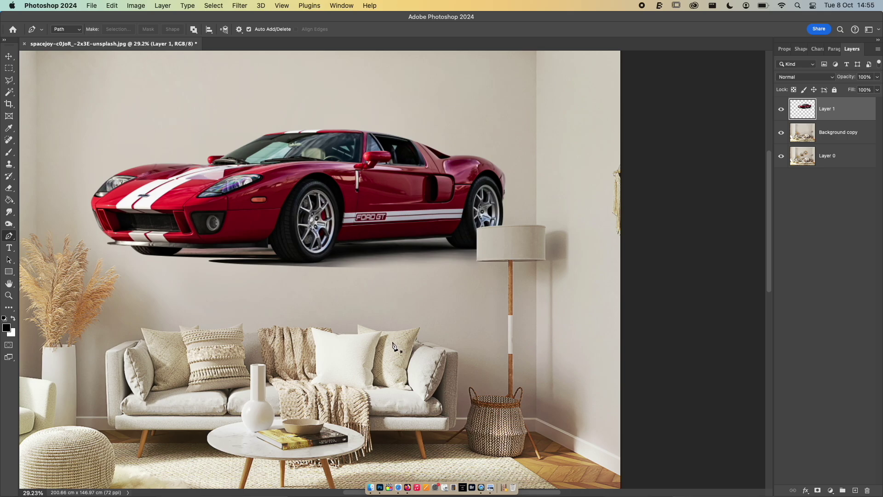
Step: Soften the remaining floor edge beneath the car's shadow with the Eraser at brush size 250
key("e")
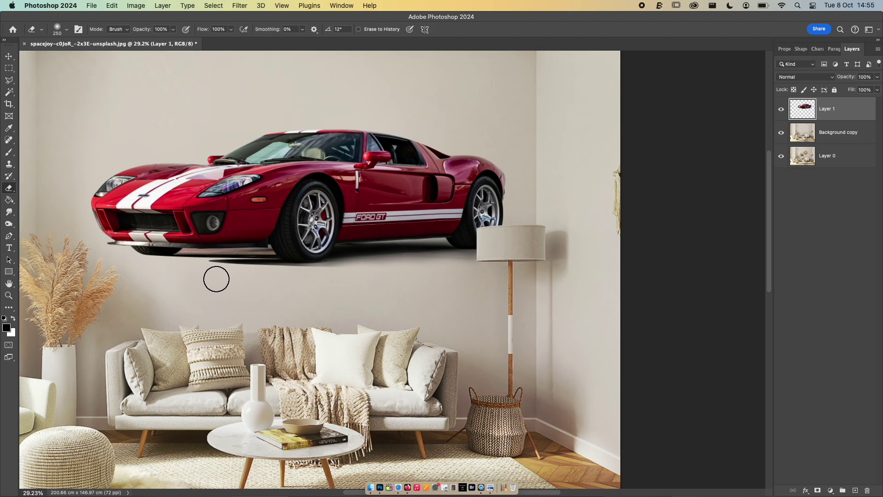
left_click_drag(216, 279, 322, 283)
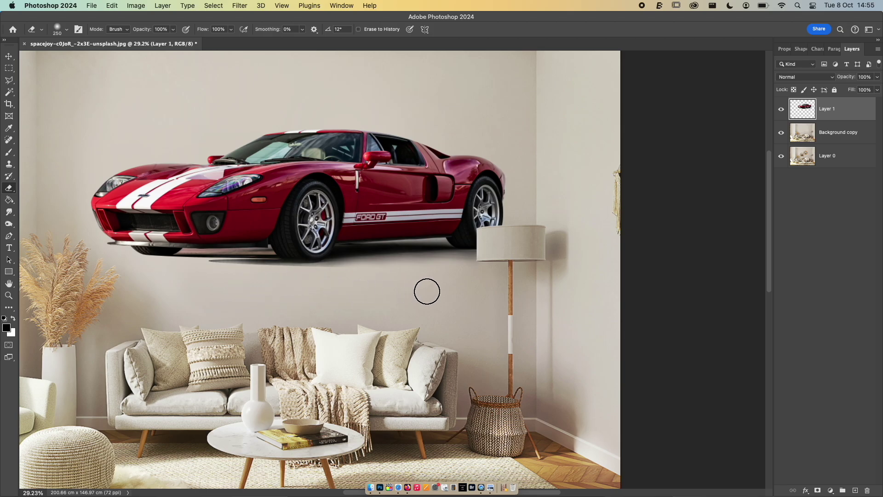
scroll(428, 291, "down", 2)
left_click_drag(429, 292, 544, 262)
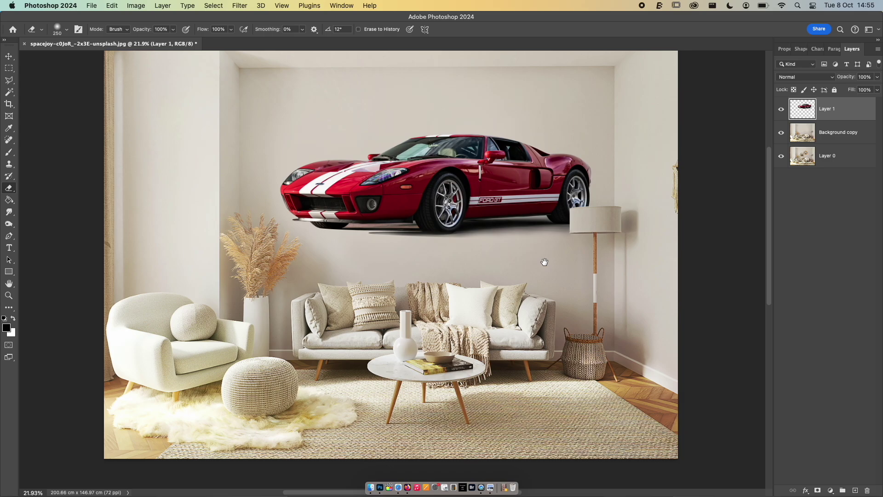
scroll(542, 262, "down", 3)
key("v")
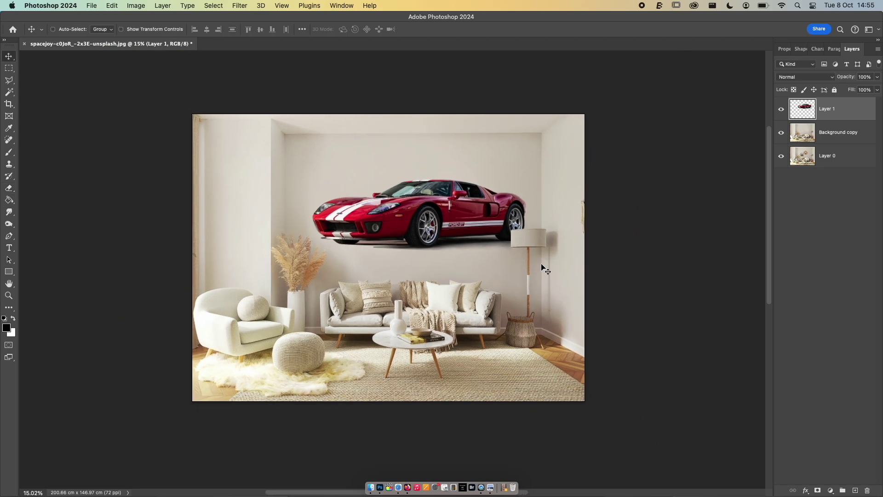
left_click_drag(542, 267, 537, 273)
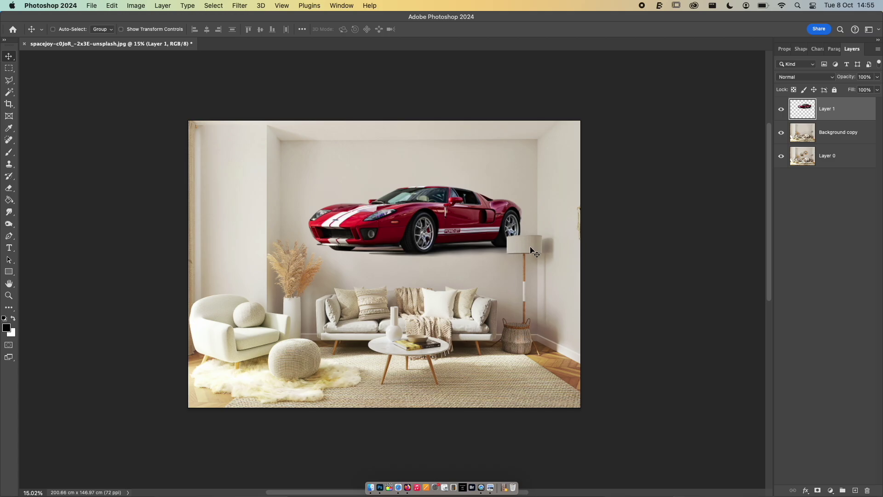
mouse_move(438, 212)
left_mouse_down()
mouse_move(350, 180)
mouse_move(453, 186)
mouse_move(430, 204)
left_mouse_up()
Step: Apply a Hue/Saturation adjustment to the car layer that slightly lowers its saturation
left_click(113, 6)
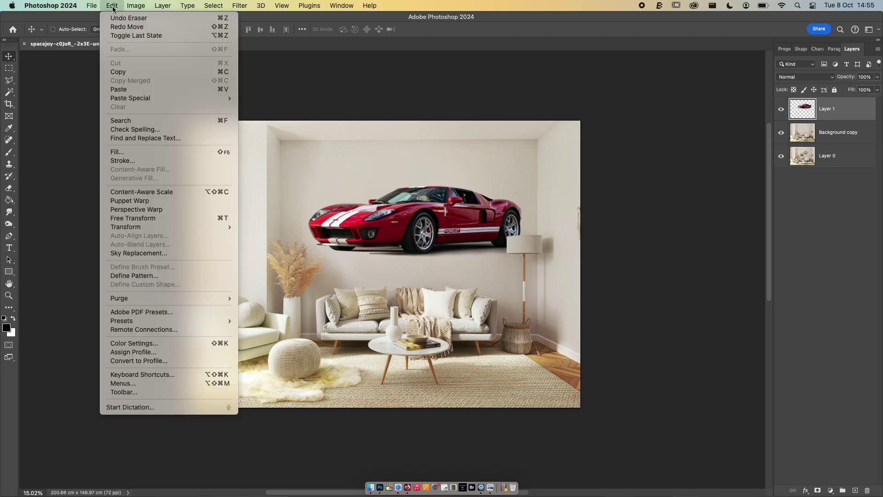
mouse_move(137, 5)
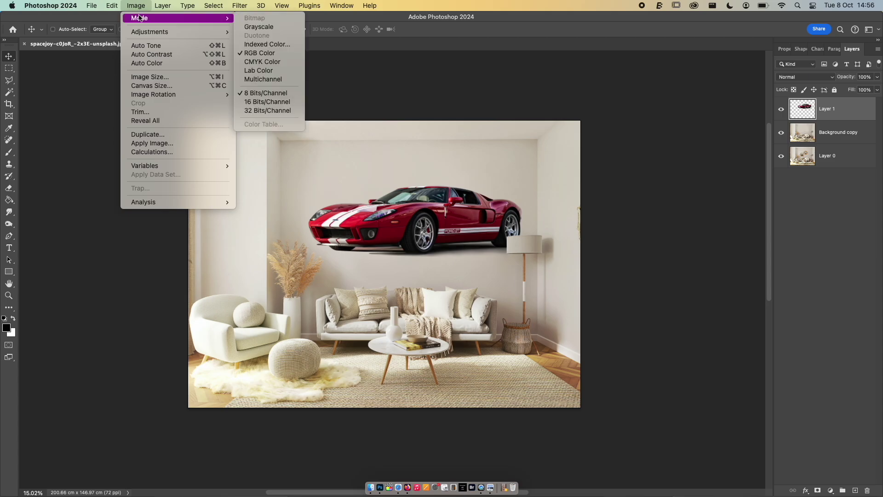
mouse_move(149, 37)
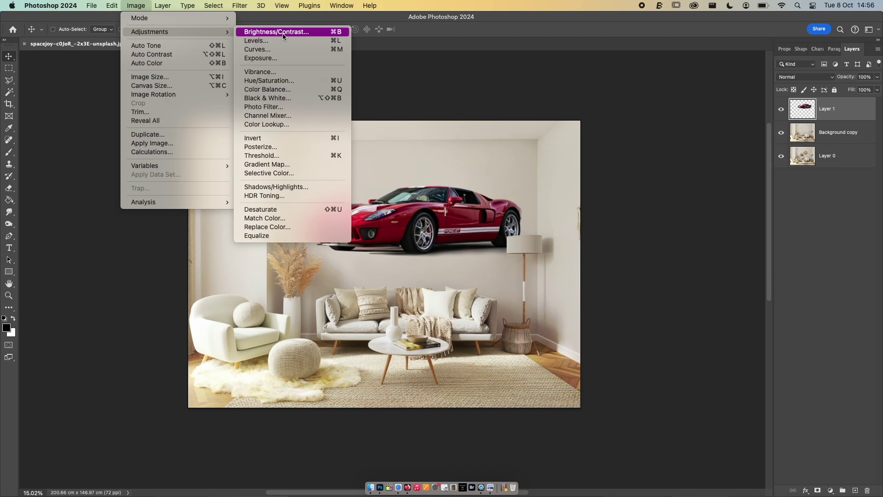
left_click(292, 81)
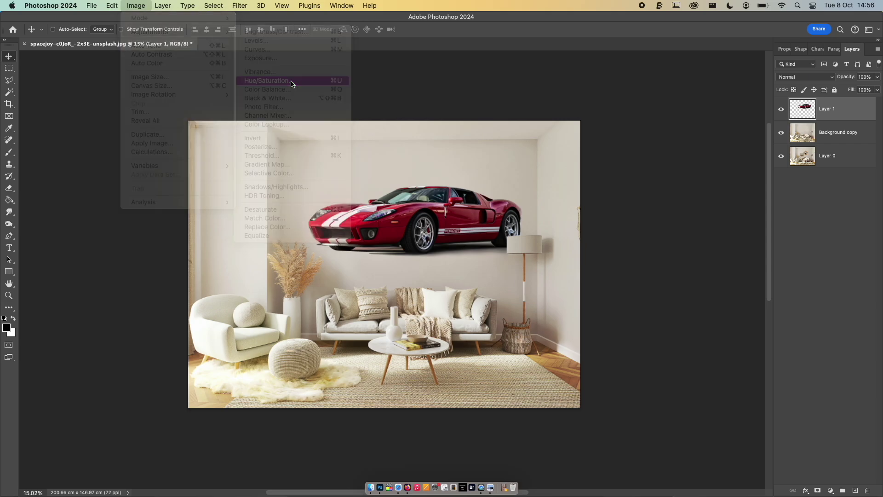
left_click_drag(543, 82, 609, 85)
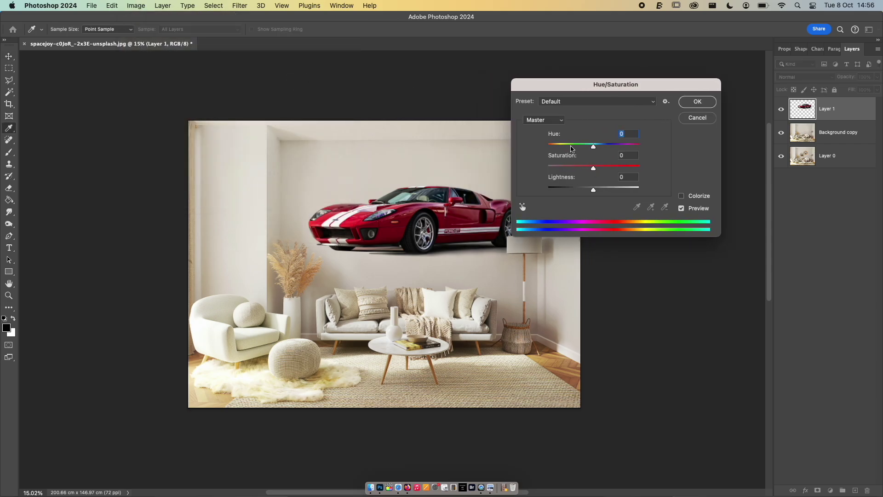
left_click_drag(593, 169, 588, 170)
left_click(697, 102)
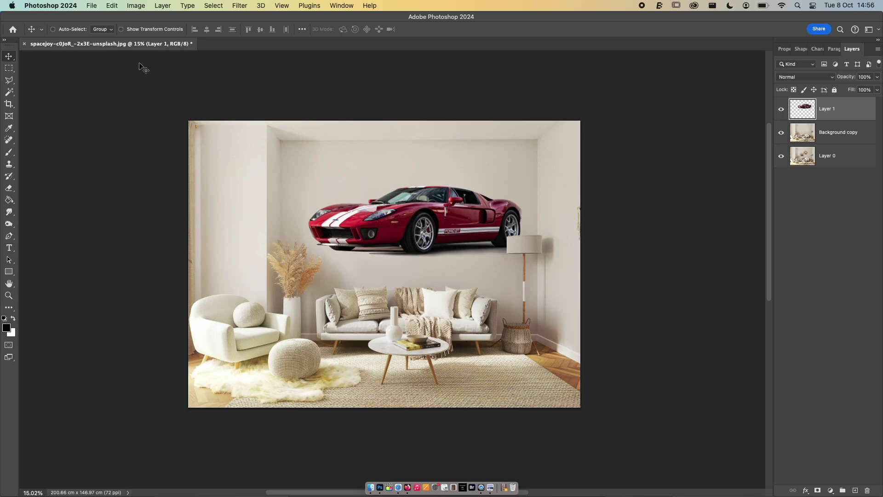
Step: Apply a Brightness/Contrast adjustment to the car layer with brightness 32 and contrast -26
left_click(140, 5)
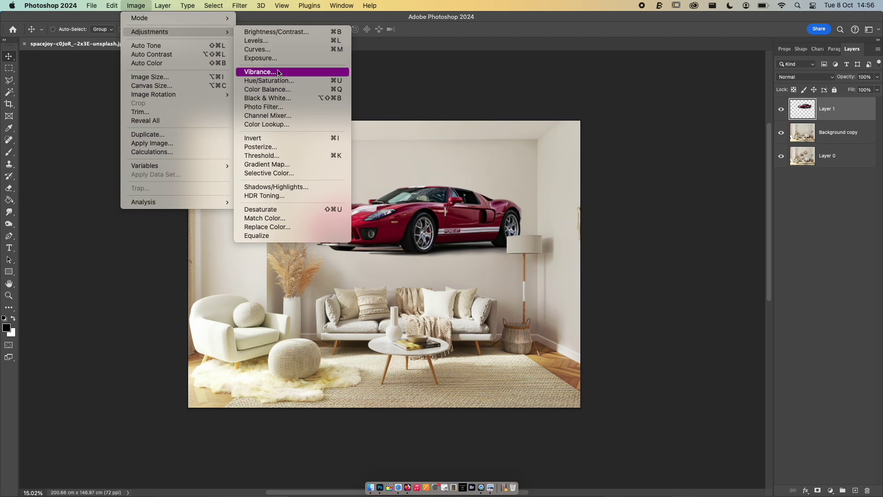
left_click(338, 33)
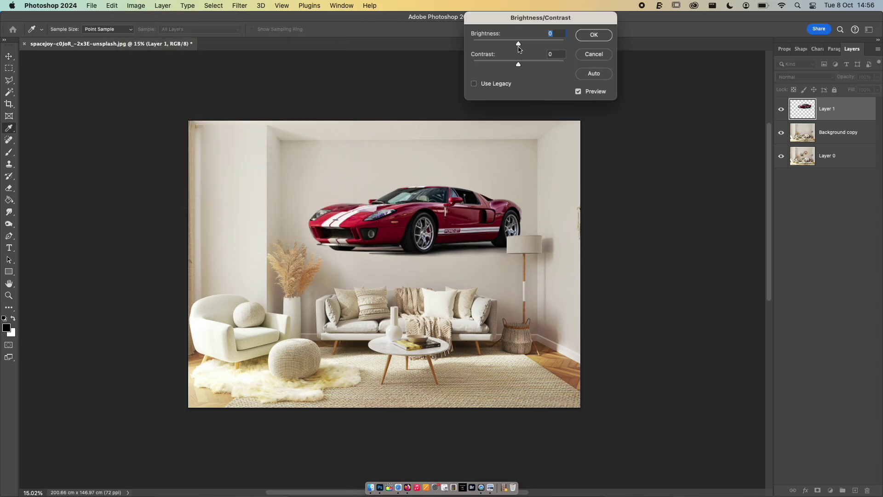
left_click_drag(522, 45, 530, 44)
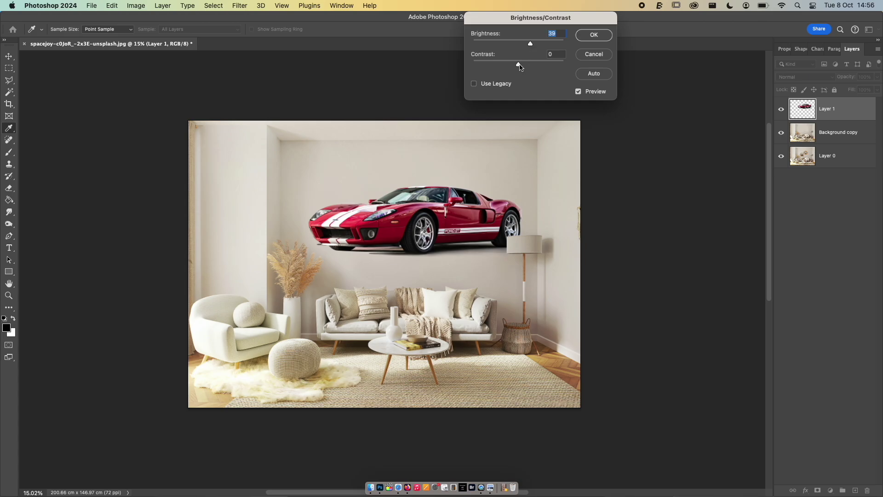
left_click_drag(519, 67, 492, 67)
mouse_move(530, 43)
left_mouse_down()
mouse_move(539, 46)
mouse_move(529, 46)
left_mouse_up()
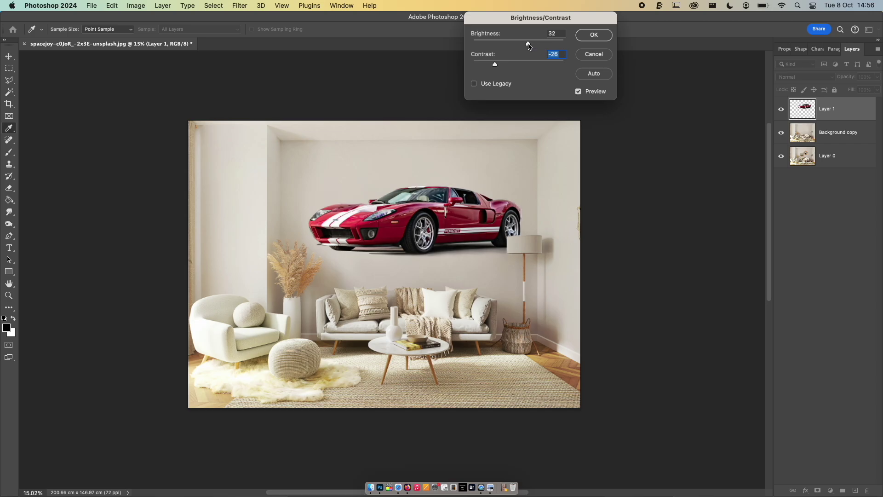
left_click(593, 35)
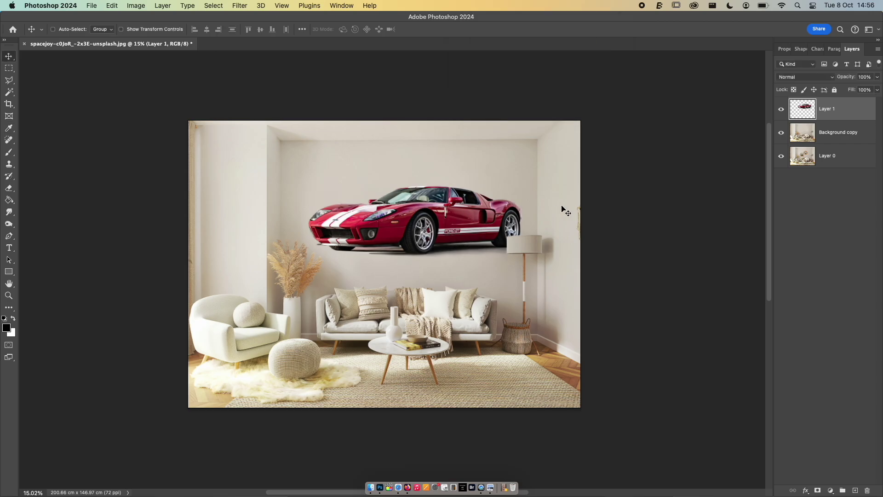
key("super")
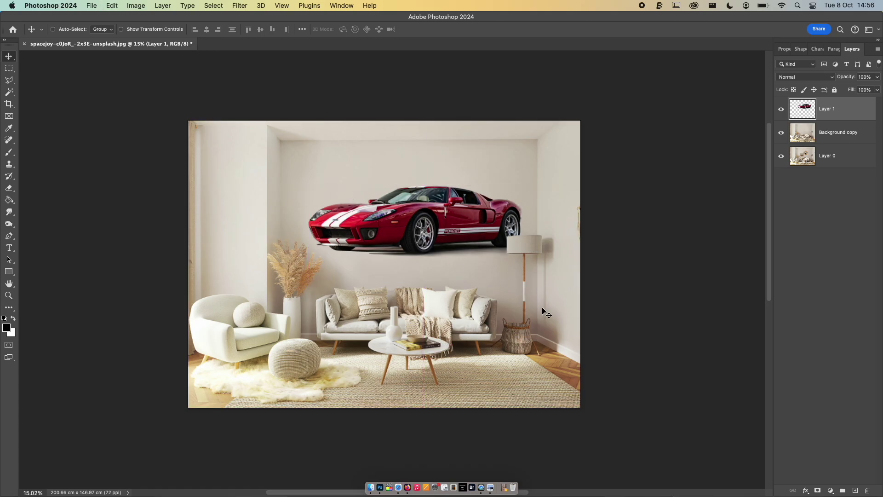
key("super+t")
key("super")
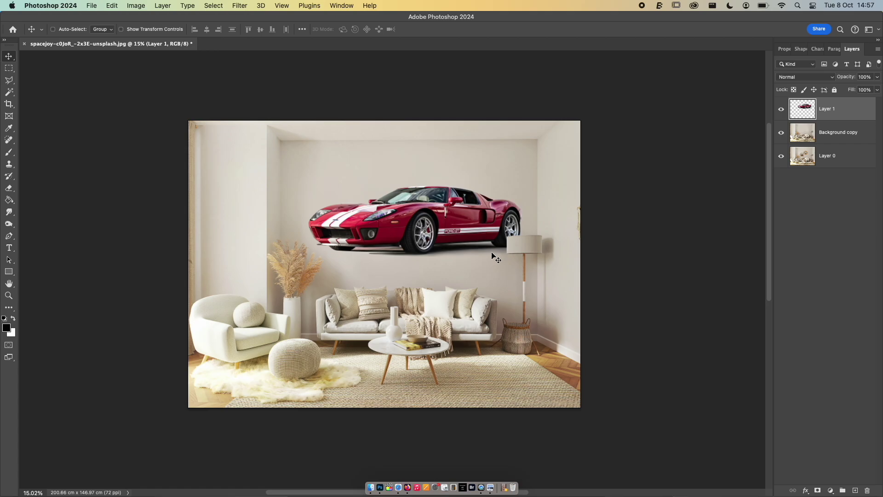
Step: Add the text "My dream car" in black Myriad Pro at 333 pt and place it on the wall between the car and the sofa
left_click(9, 249)
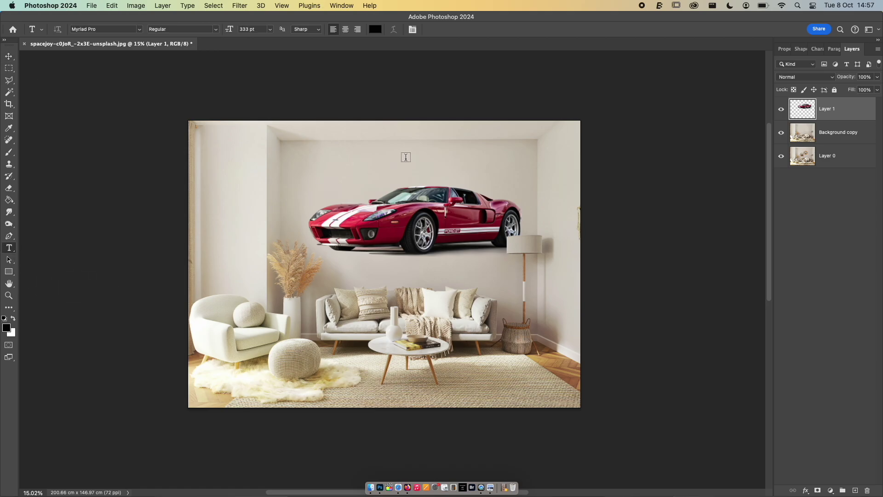
left_click(403, 174)
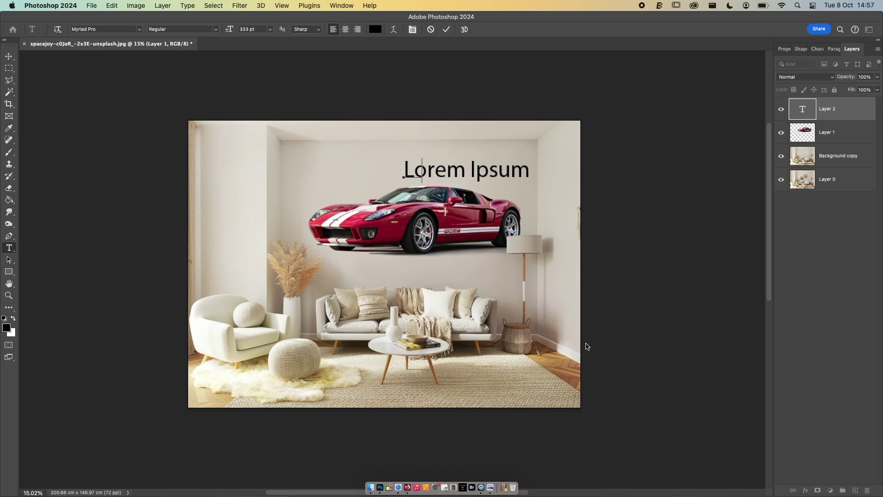
type("My dream car")
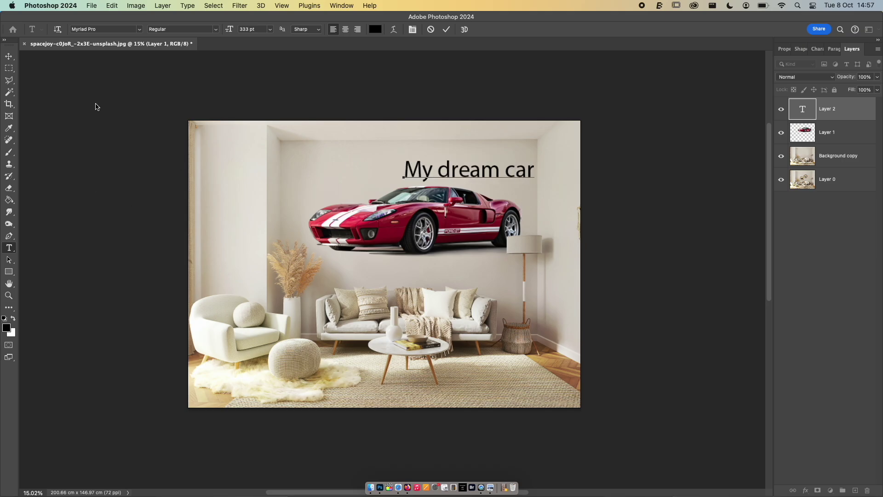
left_click(9, 56)
left_click_drag(517, 175, 478, 272)
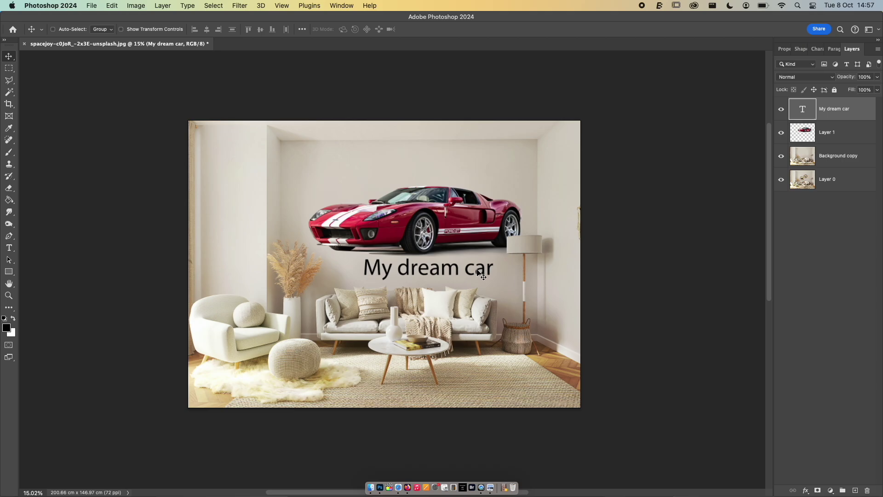
Step: Reopen the "My dream car" text for editing, select the word "dream", and leave text editing
double_click(478, 271)
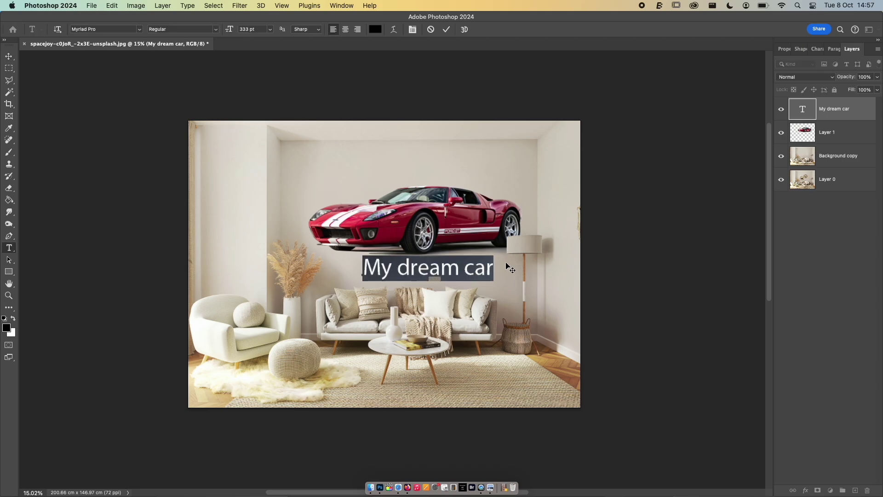
double_click(419, 266)
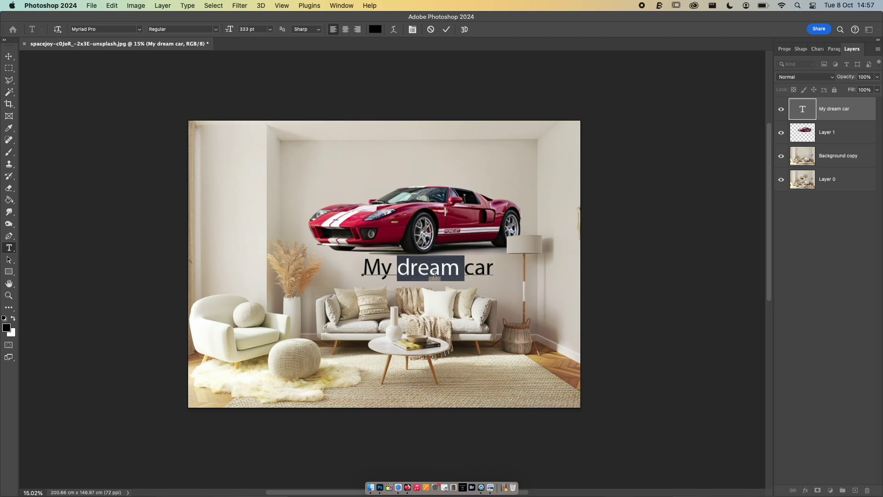
left_click(9, 56)
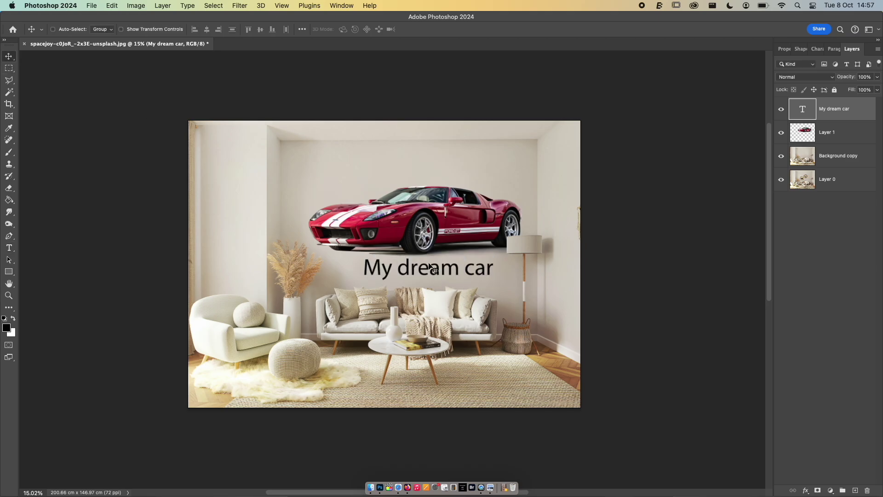
Step: Try enlarging, stretching and tilting the live text beneath the car with Free Transform, and undo the transformation
key("super+t")
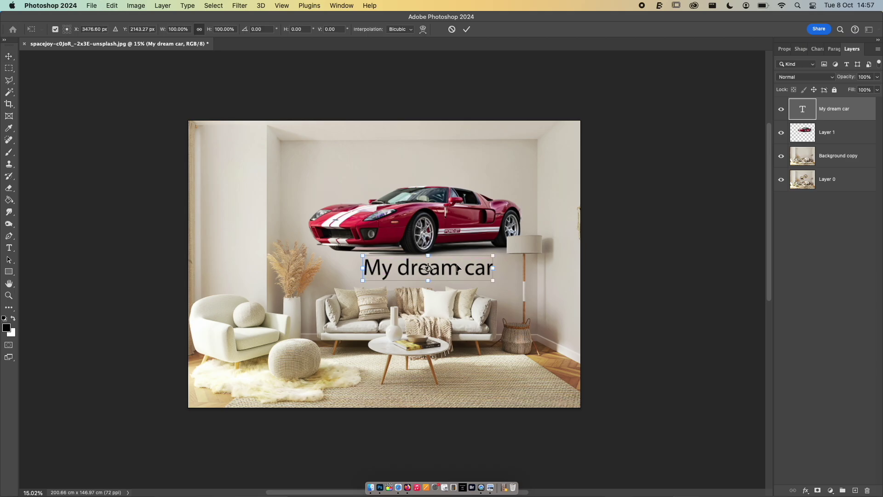
left_click_drag(458, 268, 496, 227)
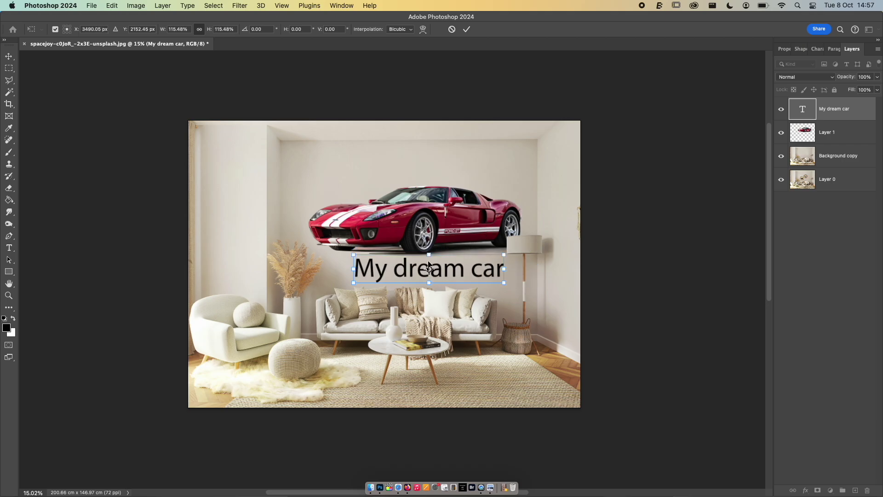
mouse_move(429, 257)
left_mouse_down()
mouse_move(427, 215)
mouse_move(428, 252)
left_mouse_up()
mouse_move(529, 266)
left_mouse_down()
mouse_move(470, 265)
mouse_move(516, 265)
left_mouse_up()
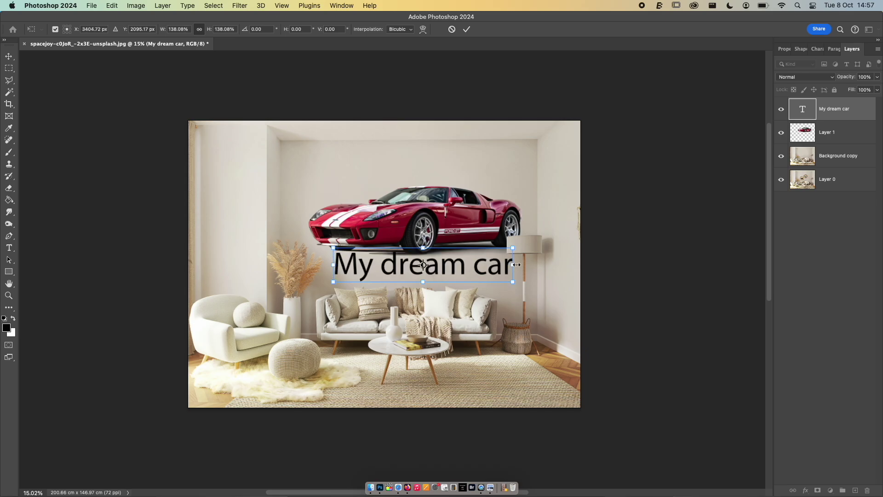
left_click_drag(516, 264, 543, 241)
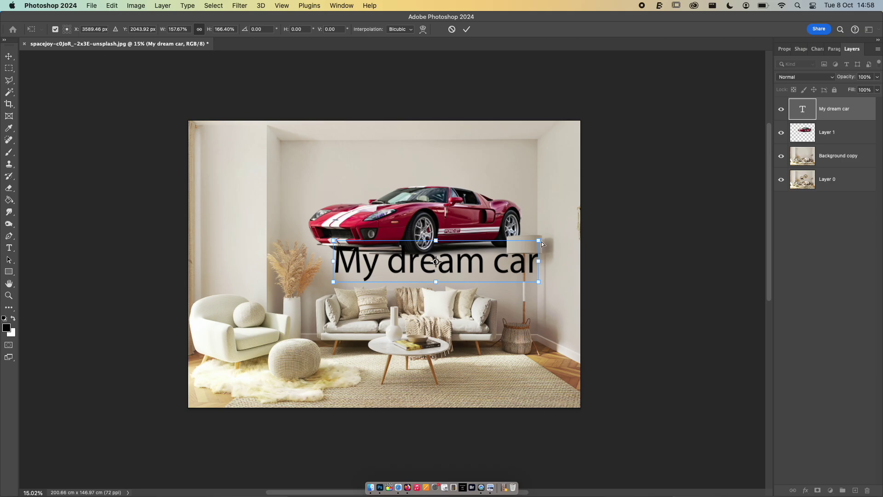
mouse_move(538, 240)
left_mouse_down()
mouse_move(529, 186)
mouse_move(524, 302)
mouse_move(529, 226)
mouse_move(524, 241)
mouse_move(549, 251)
mouse_move(539, 253)
mouse_move(532, 226)
mouse_move(544, 289)
mouse_move(534, 254)
left_mouse_up()
key("Return")
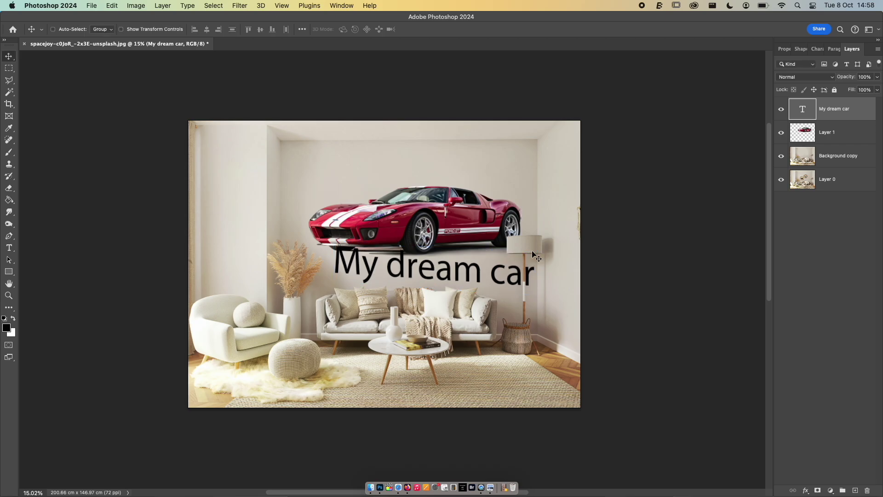
key("super+z")
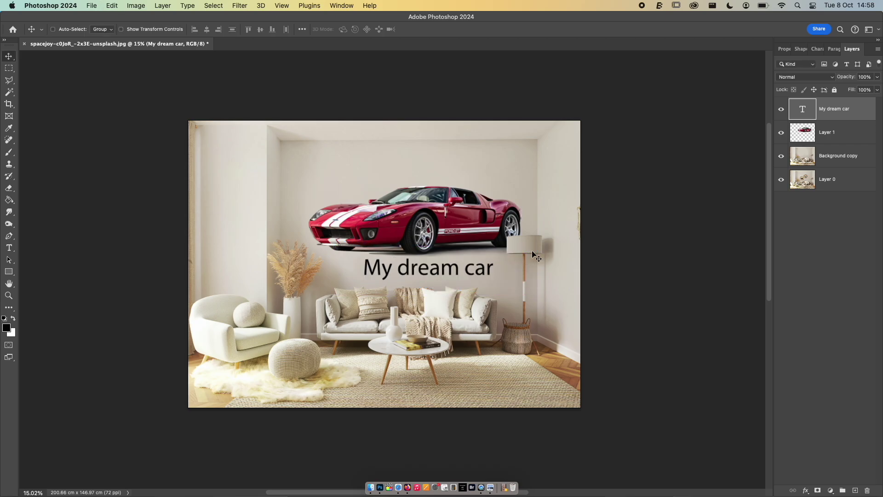
Step: Rasterize the "My dream car" text layer and distort its two right corners outward so the word "car" grows much larger
right_click(832, 110)
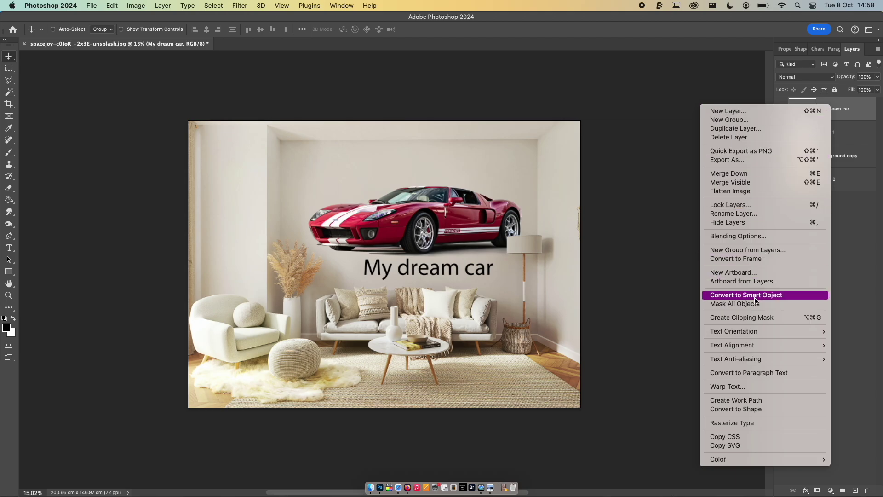
left_click(741, 423)
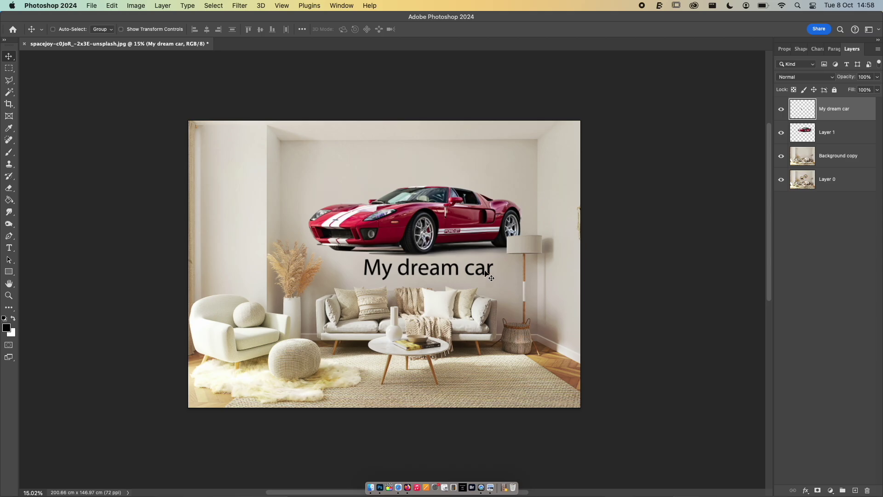
key("super+t")
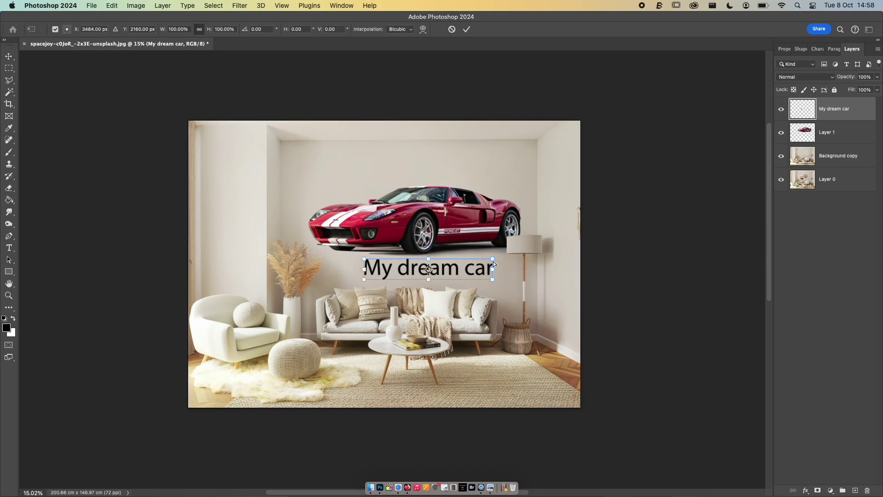
left_click_drag(494, 263, 504, 192)
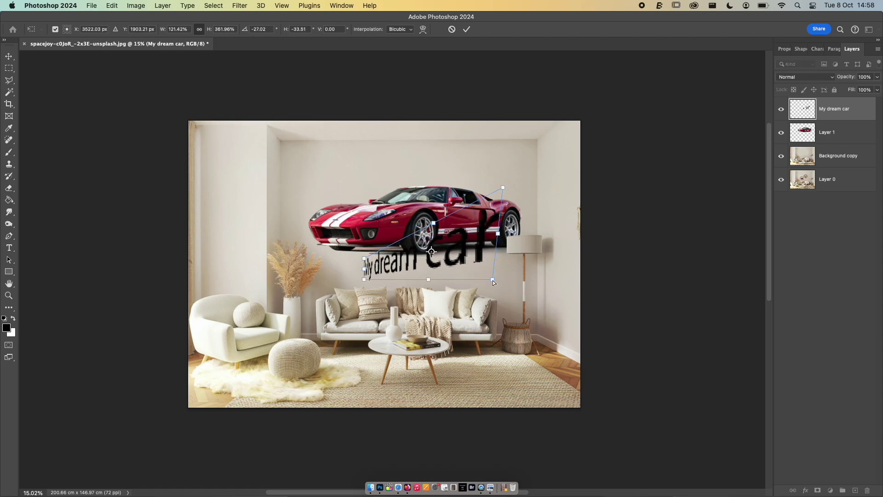
left_click_drag(493, 279, 555, 363)
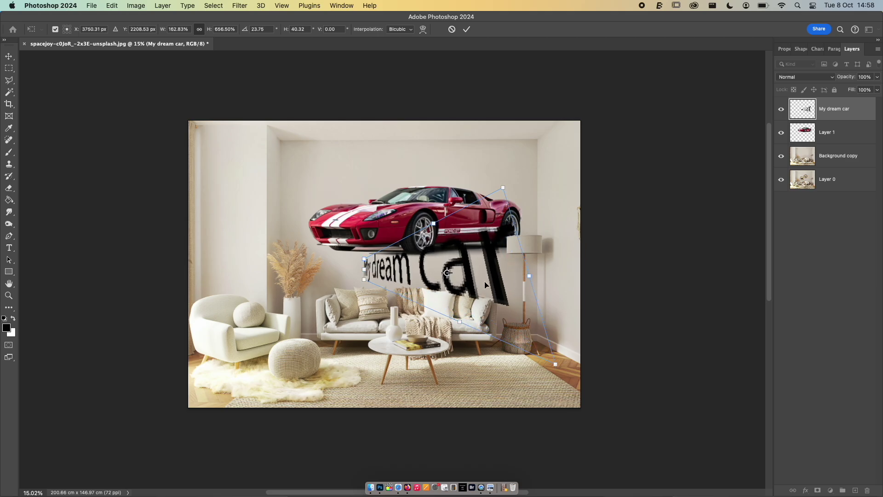
key("Return")
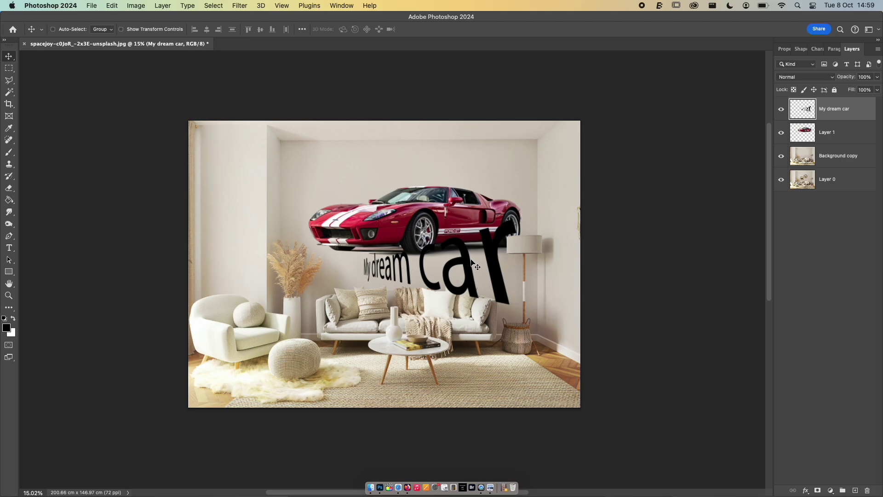
Step: Examine the edge quality of the enlarged rasterized letters up close
scroll(468, 262, "up", 5)
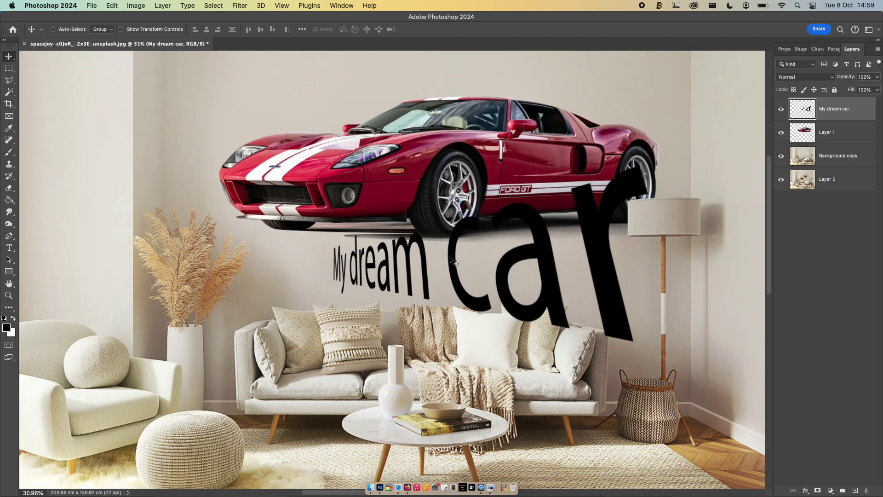
scroll(621, 241, "up", 3)
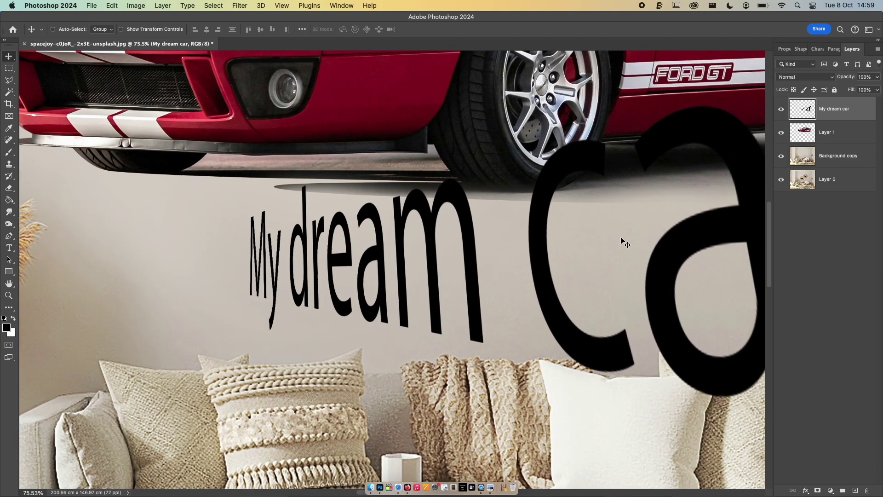
left_click_drag(493, 256, 453, 239)
scroll(414, 244, "right", 5)
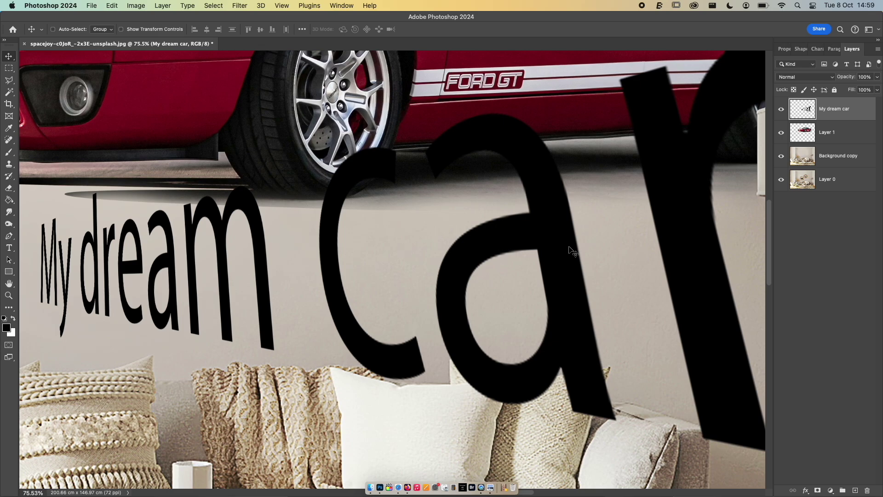
scroll(566, 246, "up", 4)
scroll(556, 197, "up", 4)
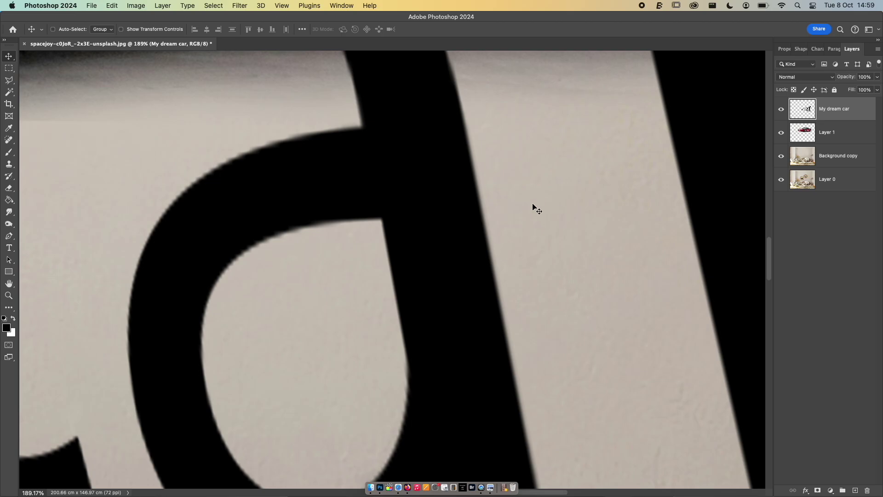
scroll(533, 205, "down", 4)
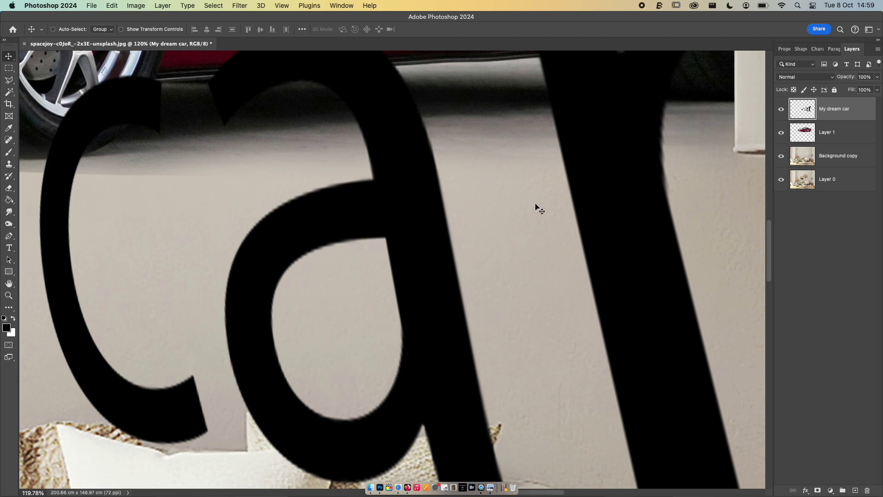
scroll(536, 205, "down", 8)
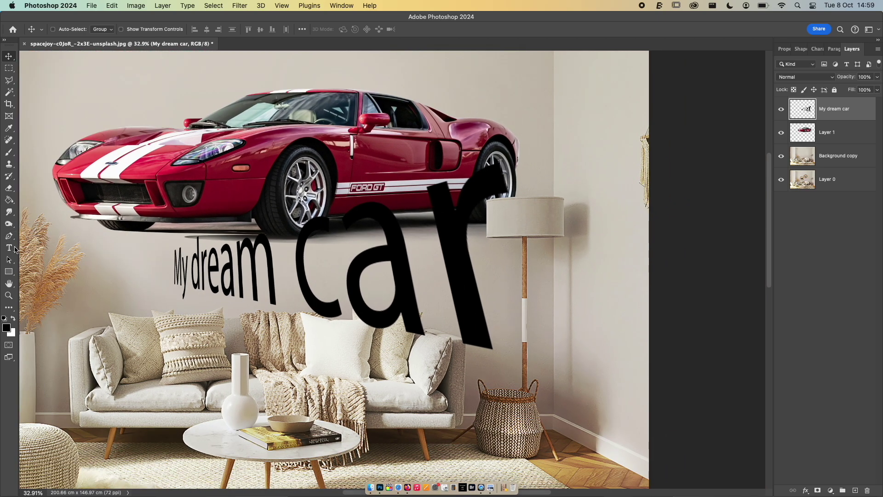
Step: Undo the distortion and the rasterizing of the "My dream car" layer
left_click(14, 247)
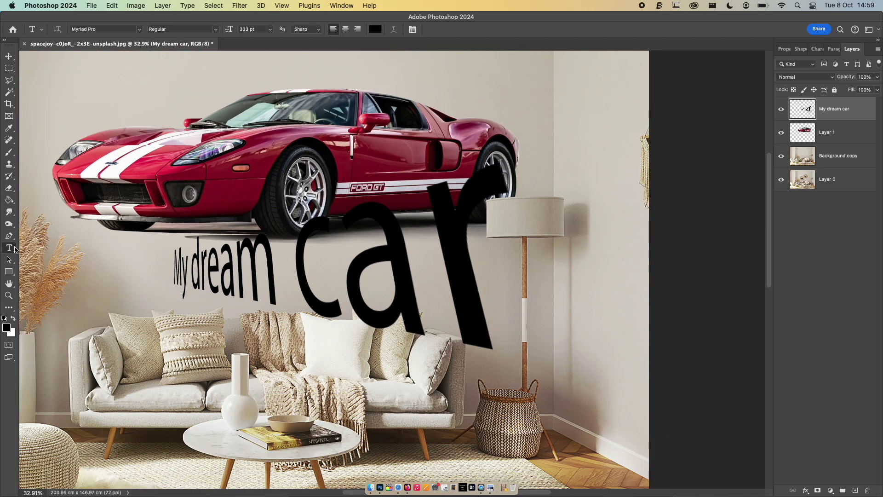
key("super+z")
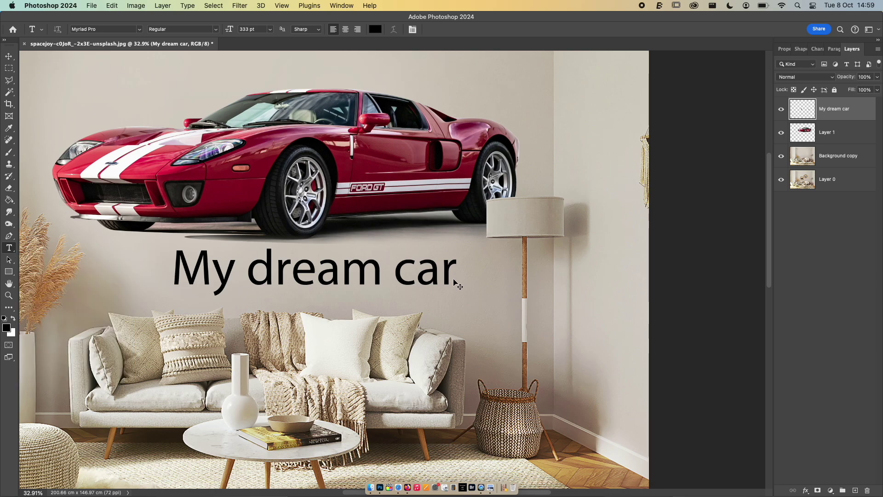
key("super+z")
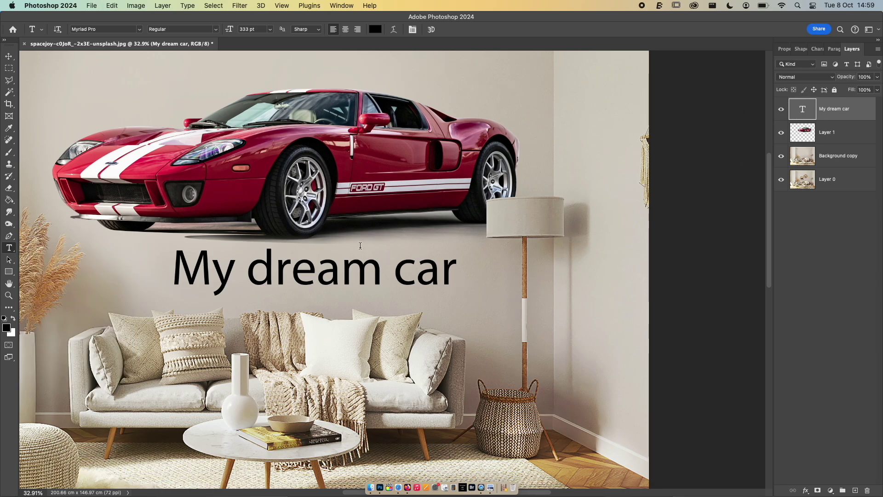
Step: Shrink the live "My dream car" text to a tiny size toward its left edge with Free Transform
key("v")
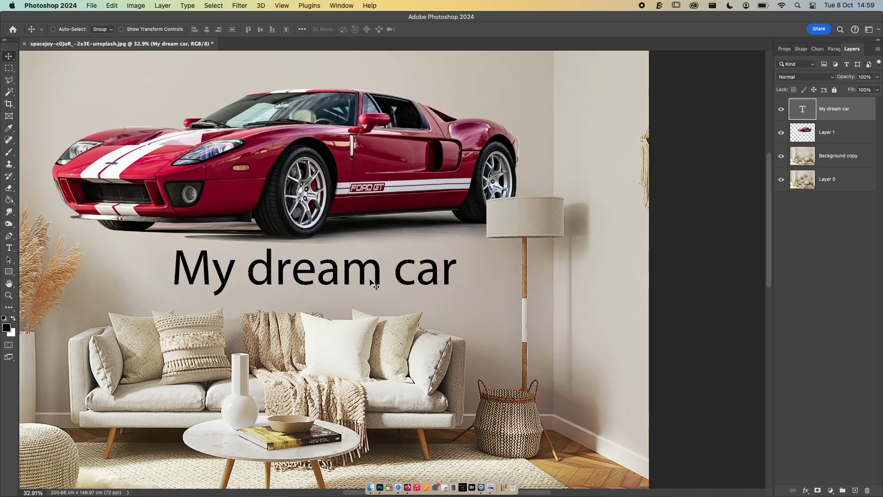
key("super+t")
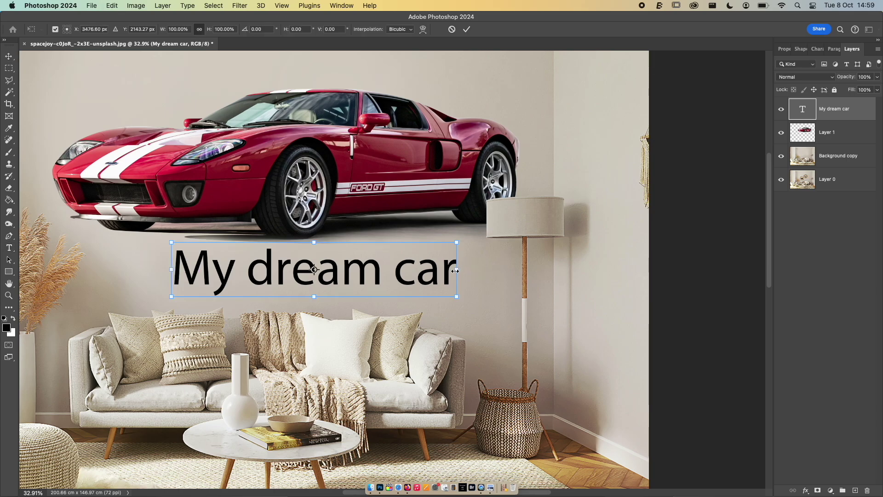
left_click_drag(453, 271, 177, 266)
key("Return")
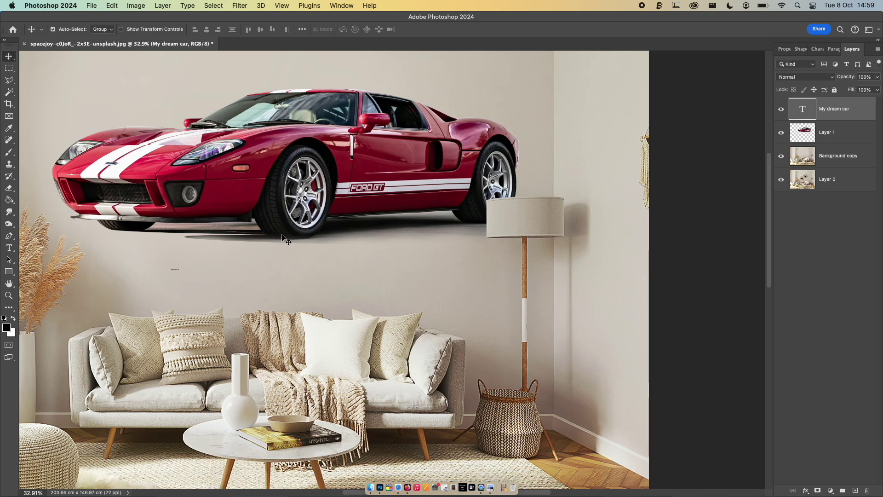
Step: Scale the tiny live text up to about 5437% so it stretches across the car's wheels and past the lampshade
key("super+t")
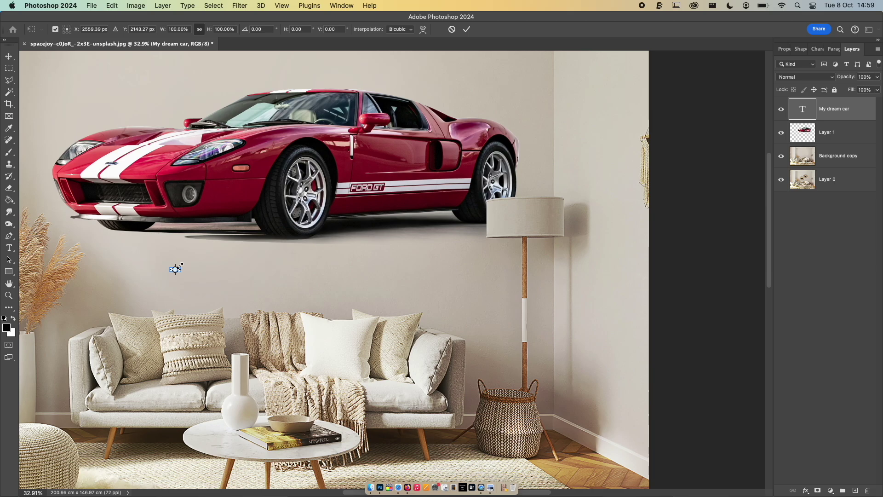
left_click_drag(198, 261, 595, 174)
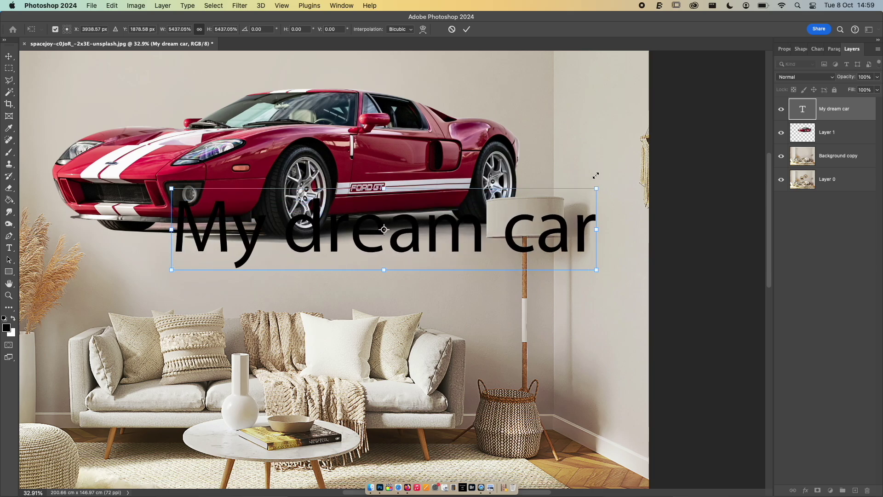
key("Return")
scroll(455, 244, "up", 5)
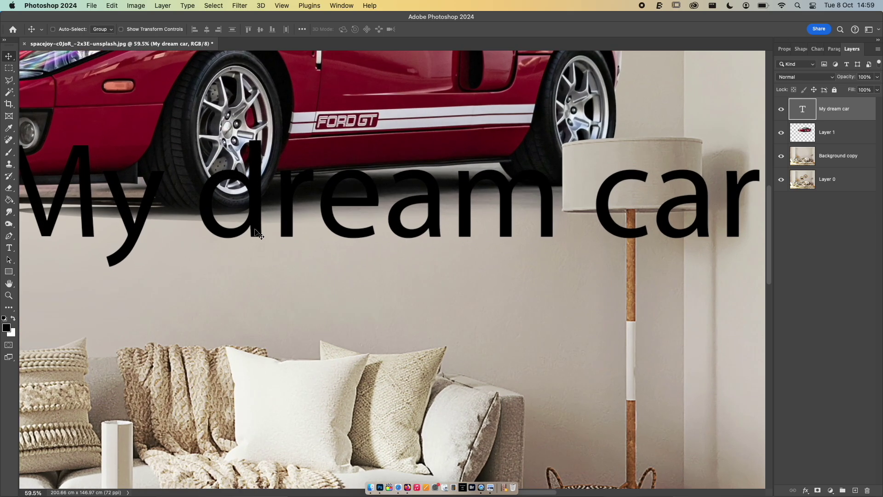
Step: Examine the edges of the enlarged live "My dream car" letters up close
scroll(452, 226, "up", 5)
right_click(516, 129)
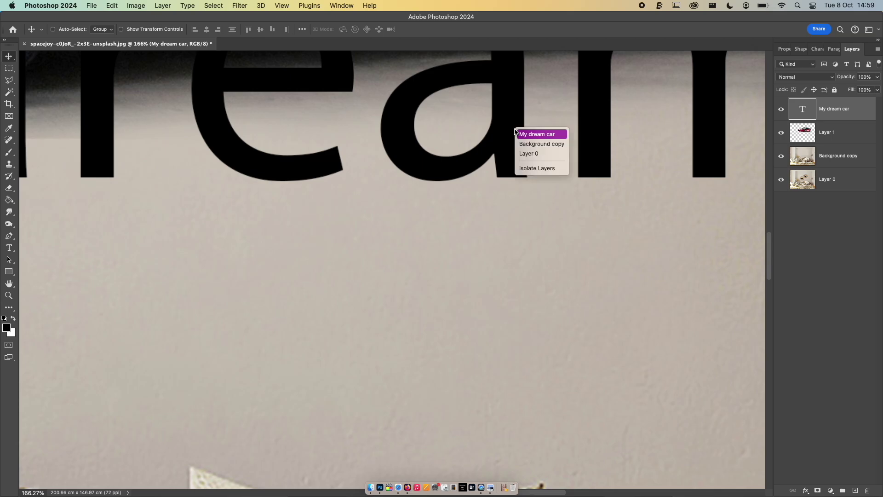
key("Escape")
scroll(360, 170, "up", 4)
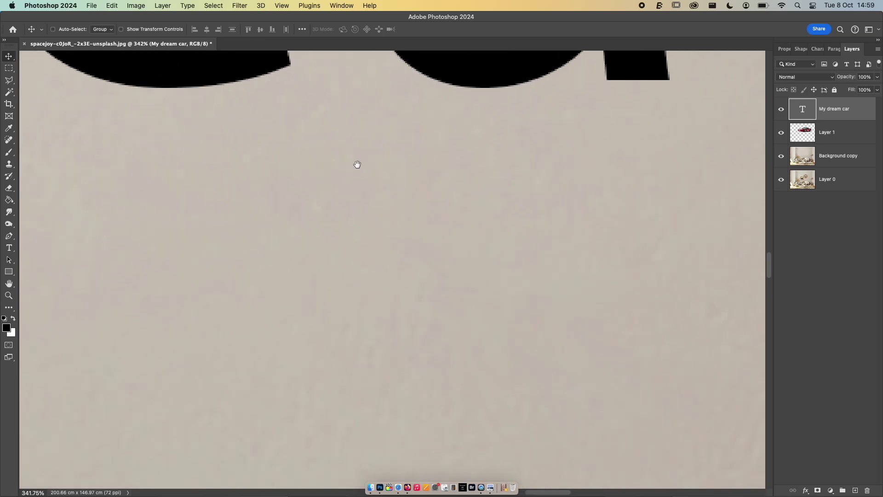
left_click_drag(358, 164, 365, 367)
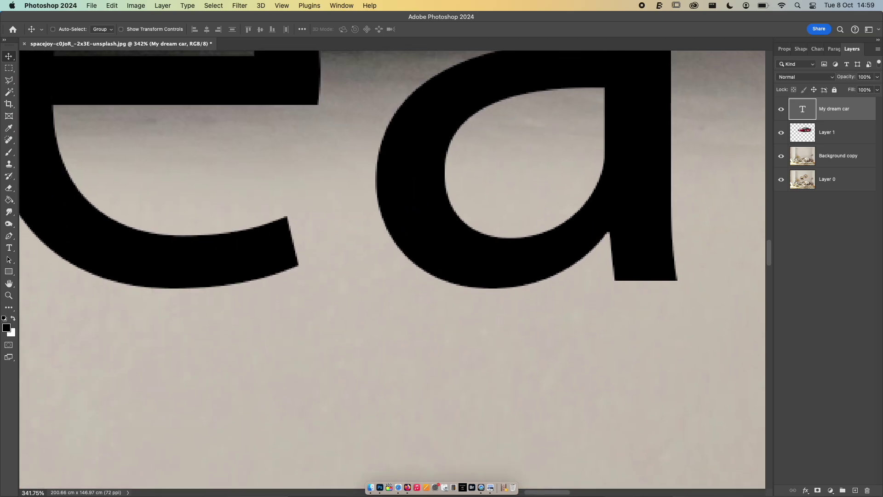
left_click_drag(645, 160, 396, 235)
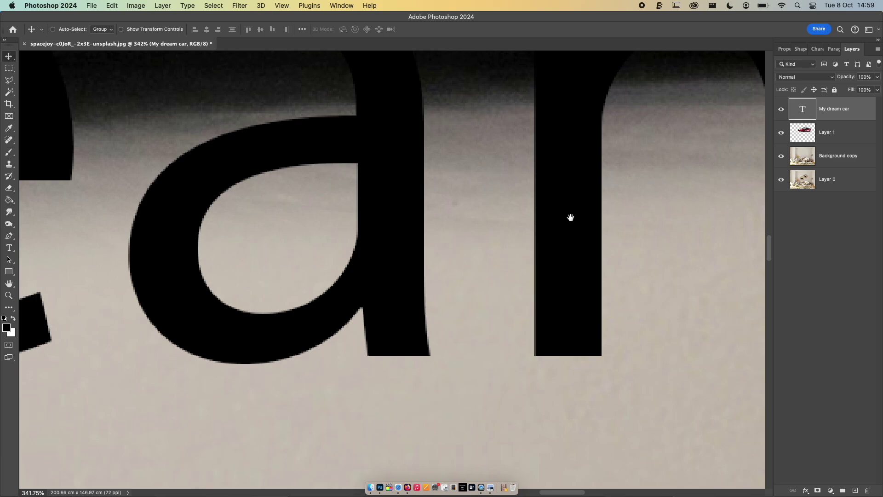
scroll(570, 217, "left", 10)
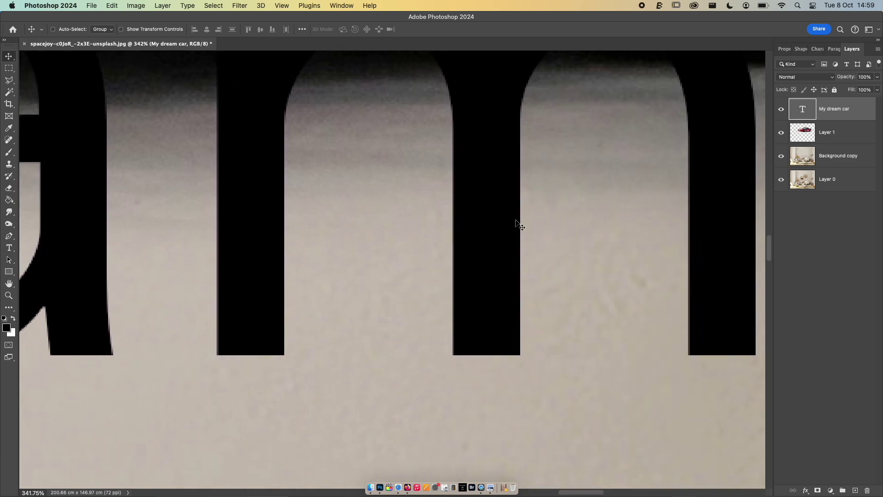
left_click_drag(520, 225, 400, 185)
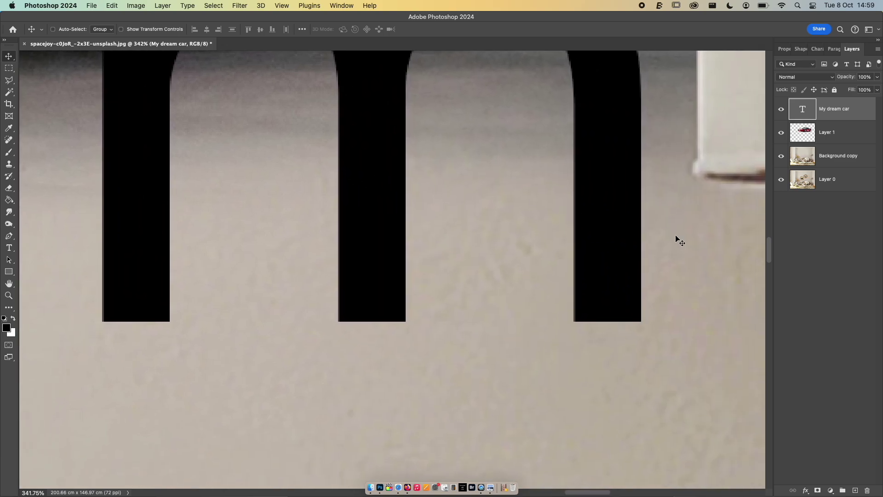
scroll(676, 240, "down", 3)
left_click_drag(400, 211, 410, 296)
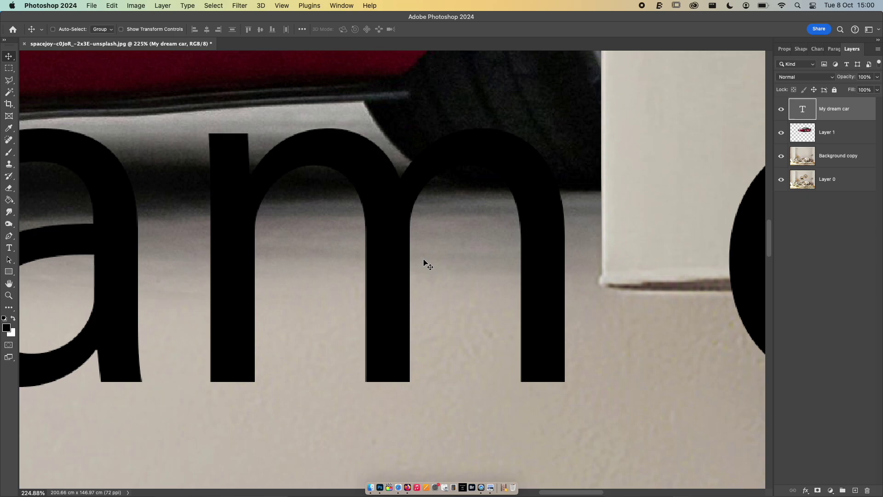
scroll(418, 265, "down", 8)
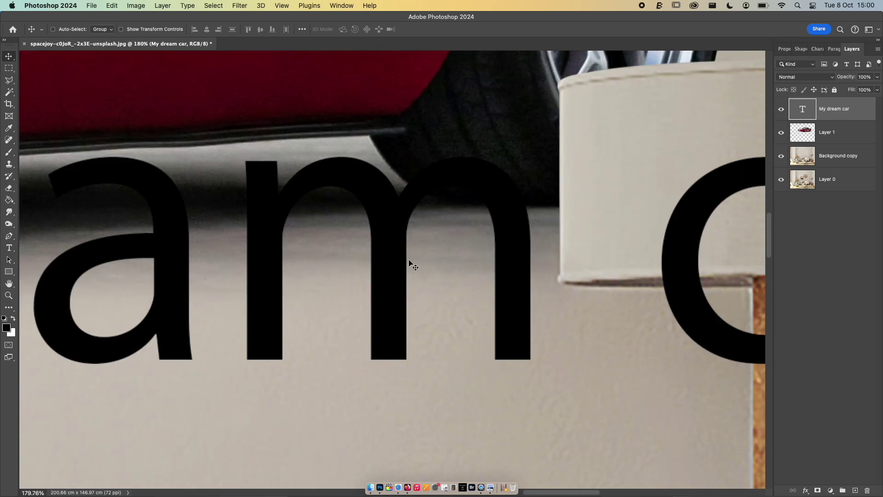
scroll(451, 228, "down", 2)
scroll(452, 229, "left", 2)
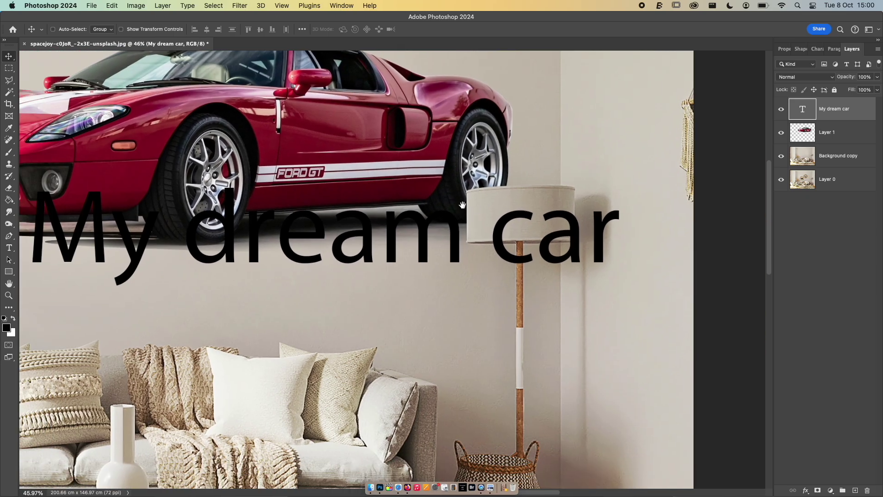
Step: Move the live "My dream car" text down onto the wall between the car's wheels and the sofa cushions
left_click_drag(430, 241, 439, 296)
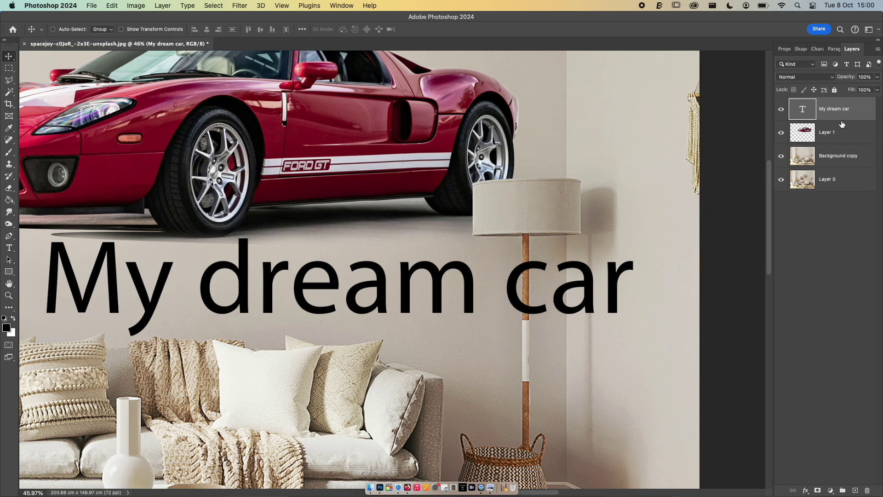
right_click(822, 108)
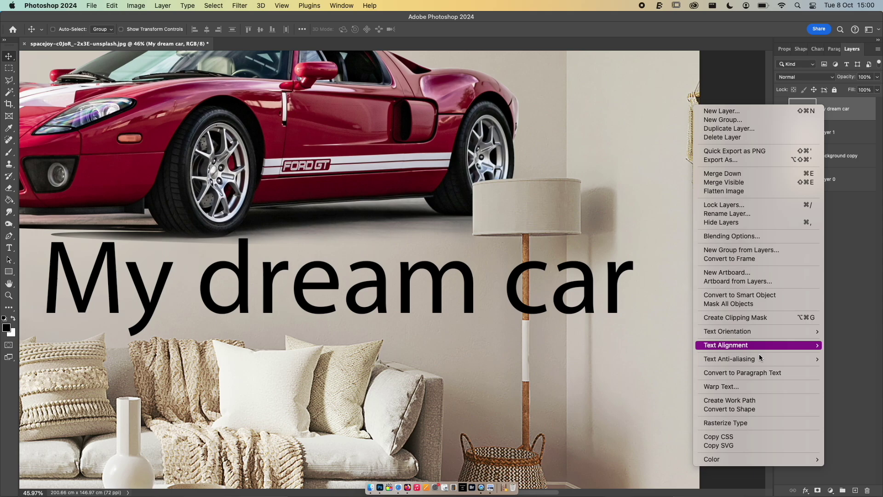
left_click(862, 261)
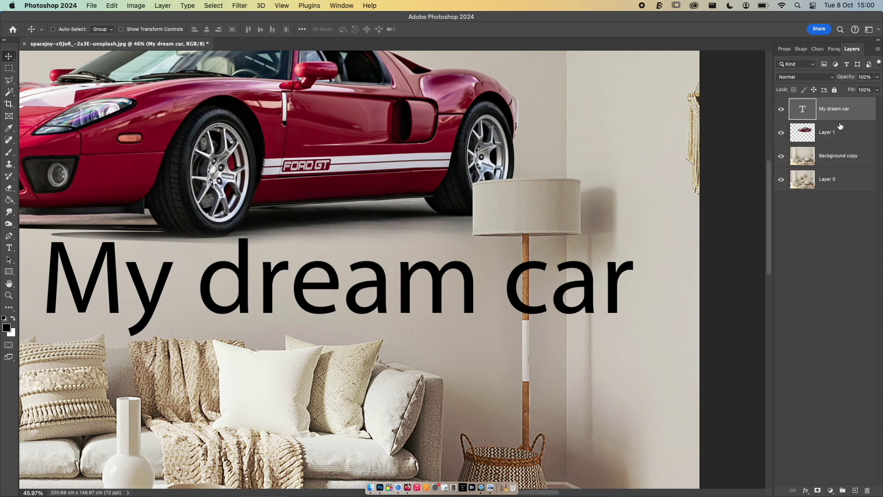
Step: Add an empty layer above the "My dream car" text layer and merge the two into one pixel layer
left_click(855, 490)
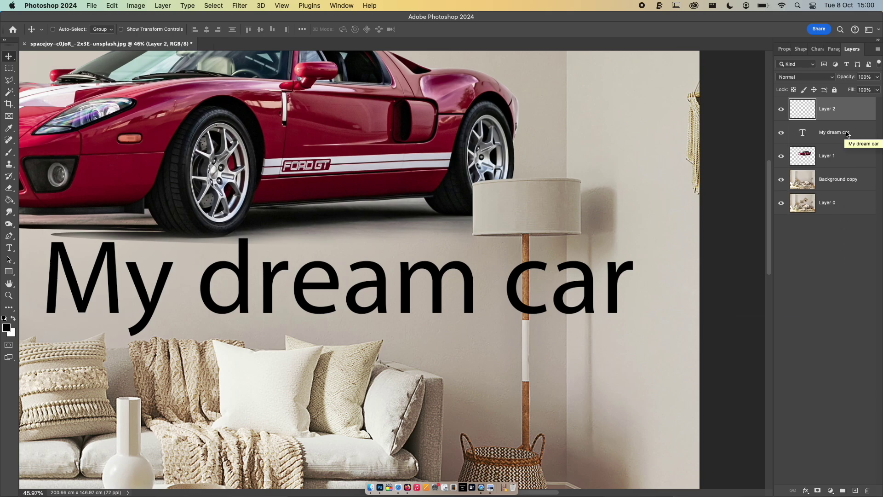
key("super")
left_click(847, 134, "super")
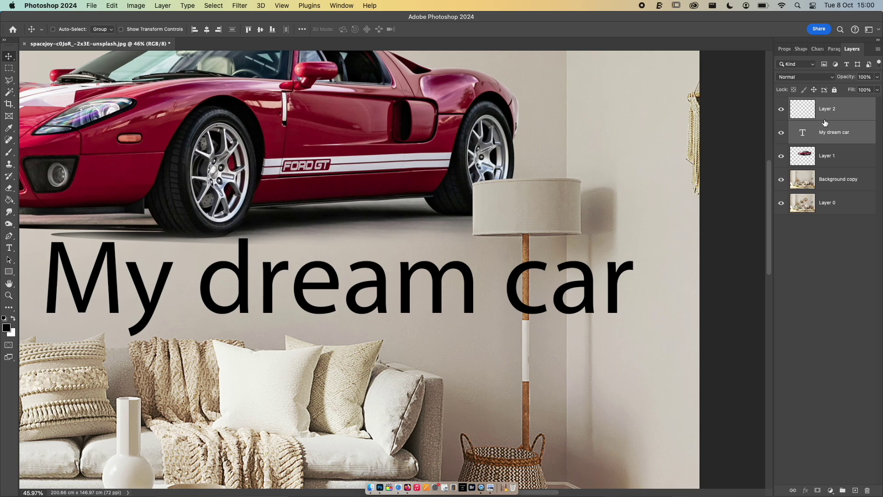
left_click(164, 6)
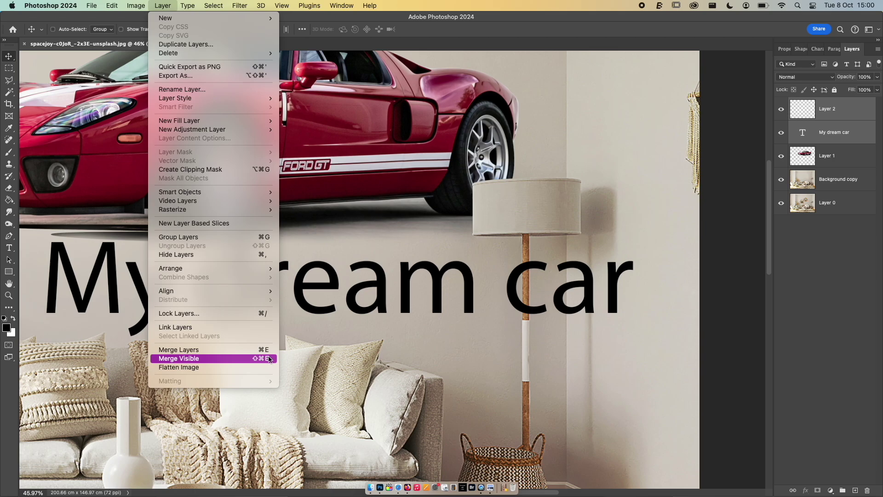
key("super+e")
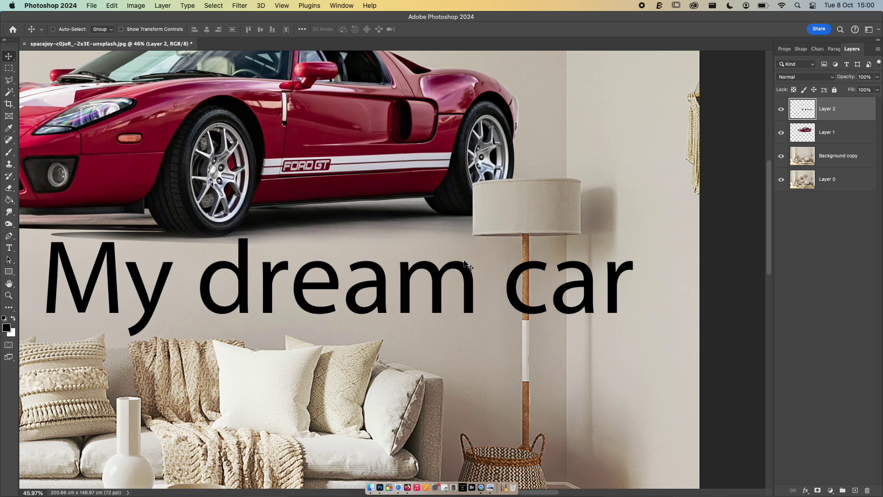
Step: Shrink the merged text to a tiny size with Free Transform and scale it back up to about 2845%
key("super+t")
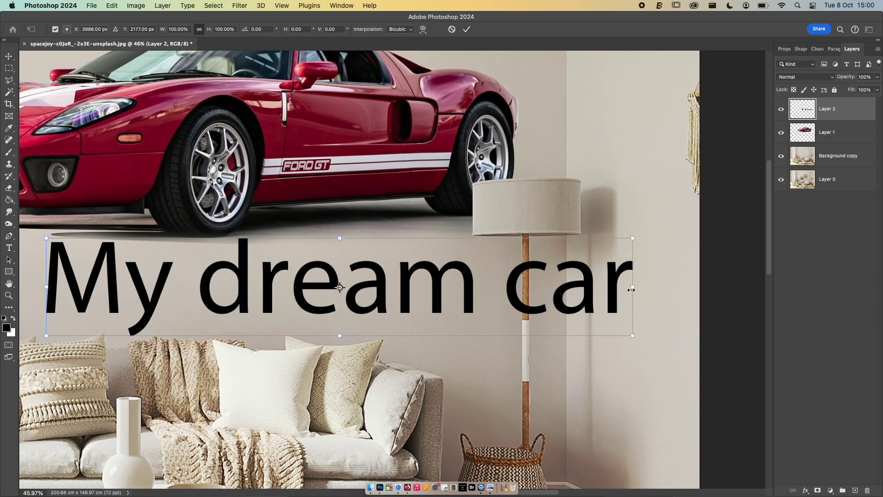
left_click_drag(634, 288, 66, 282)
key("Return")
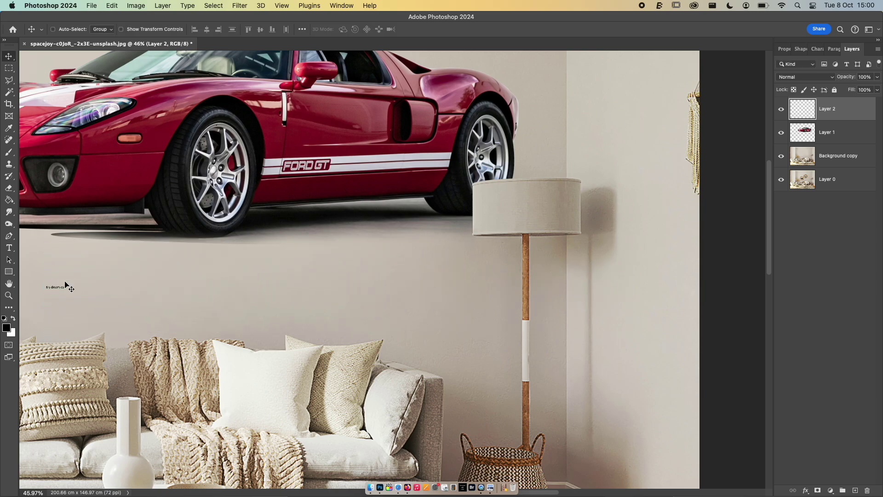
key("super+t")
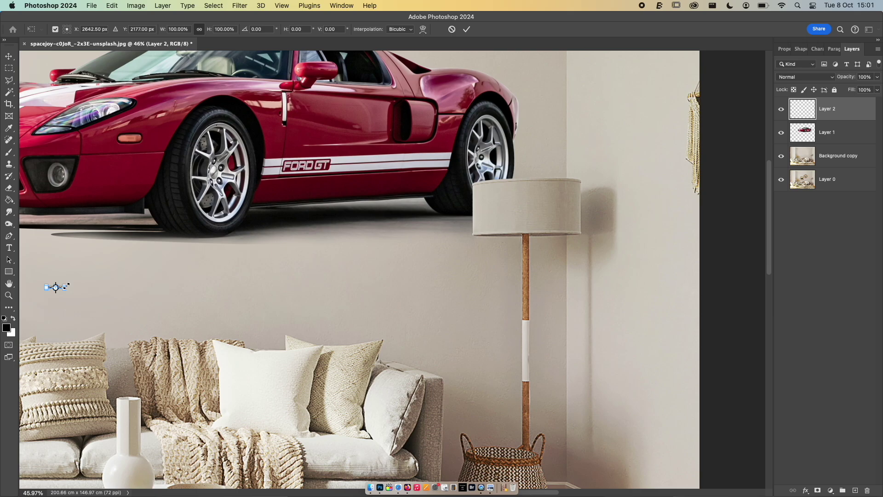
left_click_drag(65, 286, 569, 205)
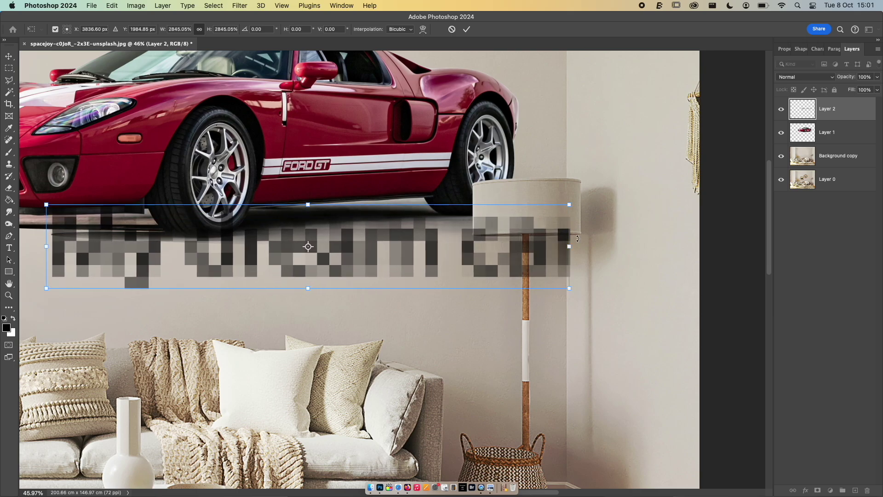
key("Return")
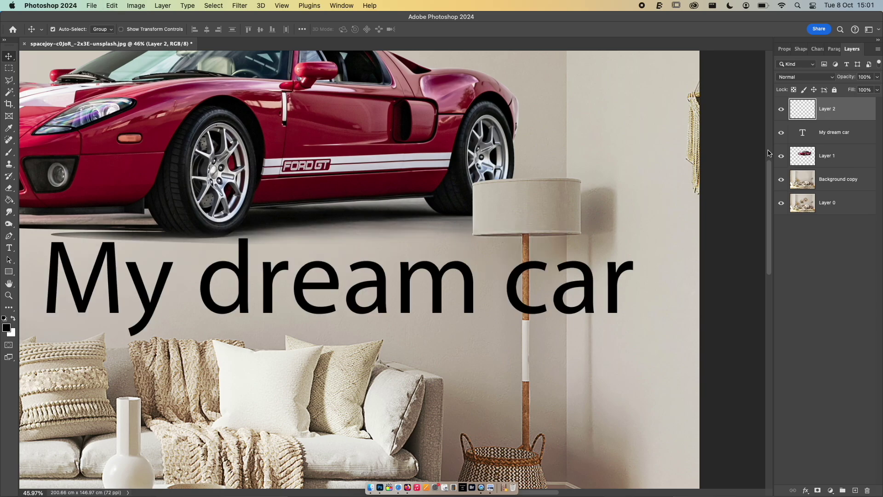
Step: Undo the merge and the resizing, and delete the empty layer above the live text layer
key("Delete")
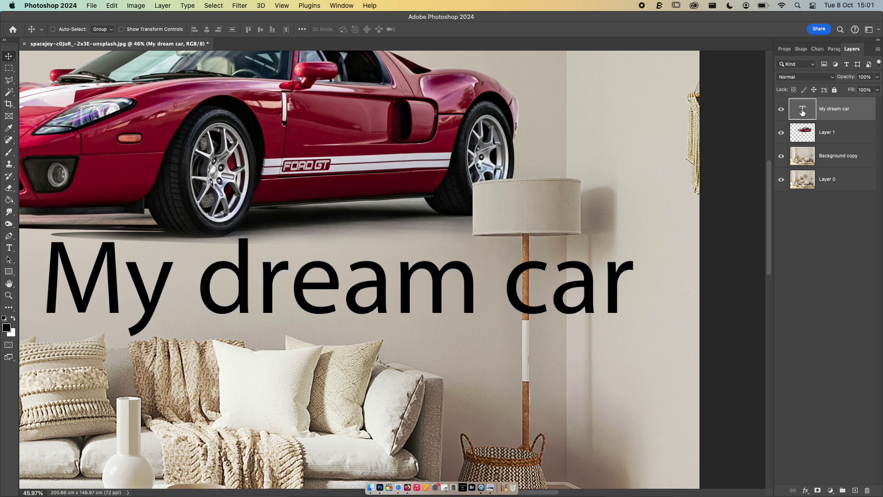
Step: Set the font size of the whole "My dream car" text to 6 pt
double_click(802, 109)
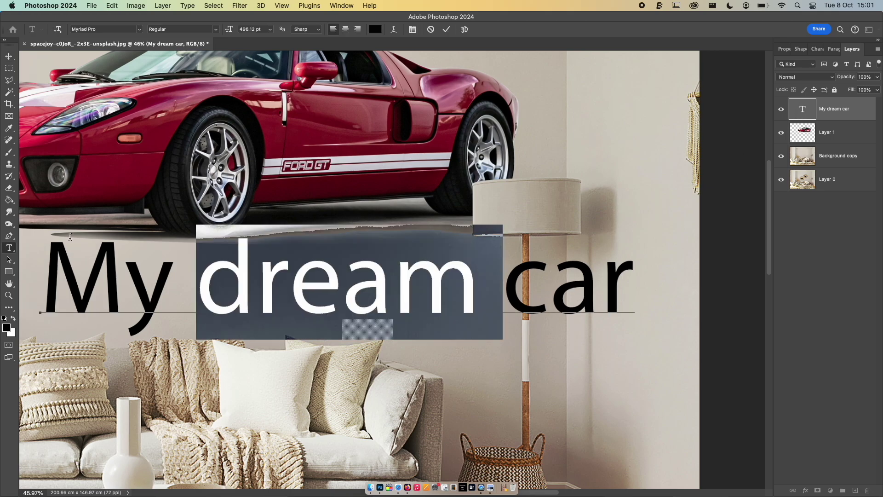
left_click(831, 50)
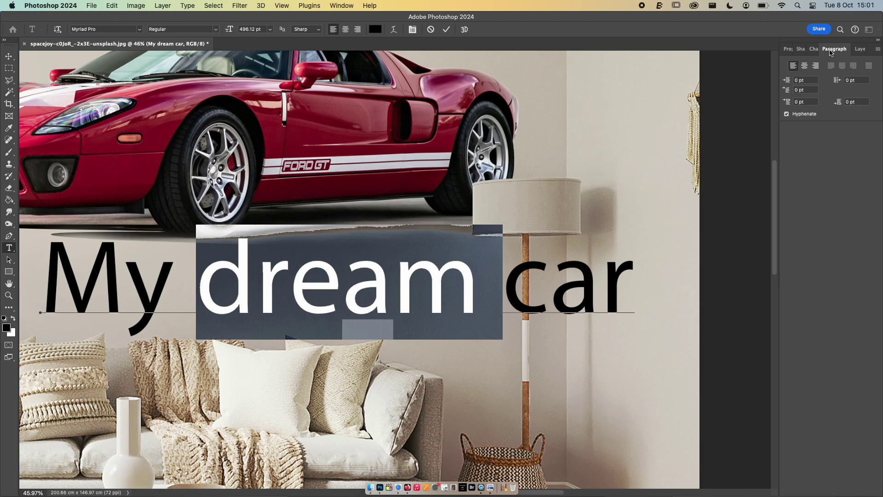
left_click(815, 50)
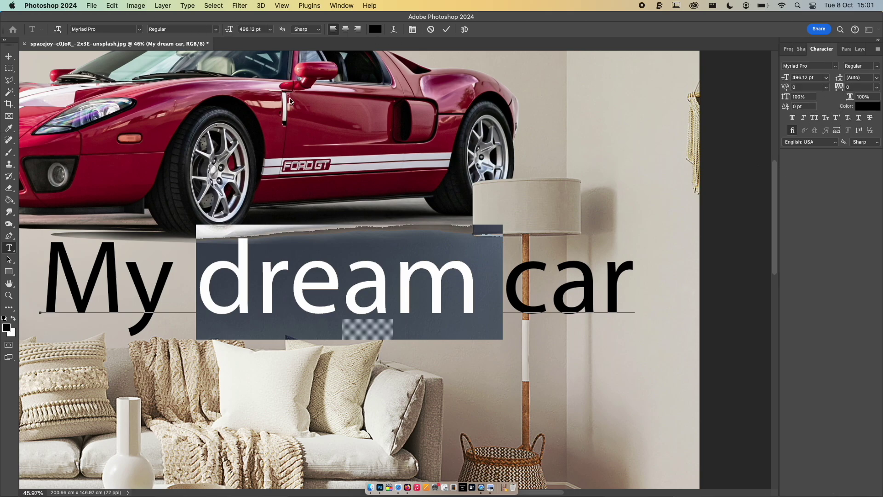
left_click_drag(46, 263, 664, 307)
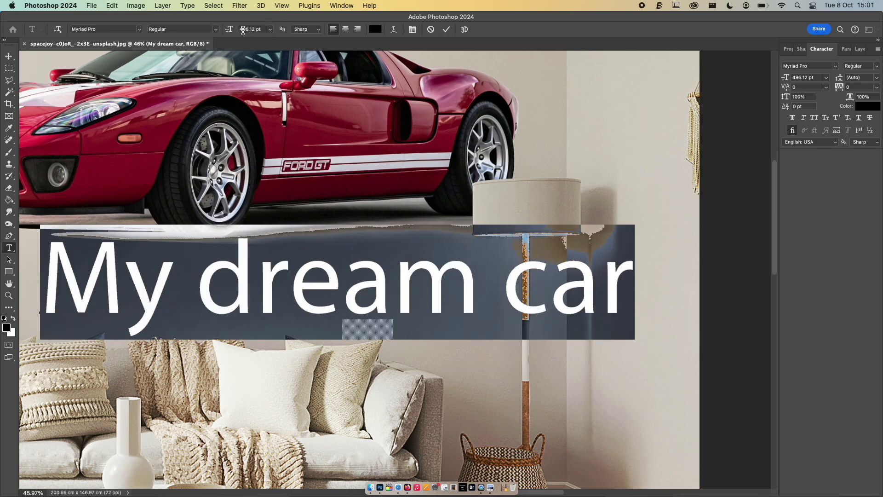
left_click(271, 30)
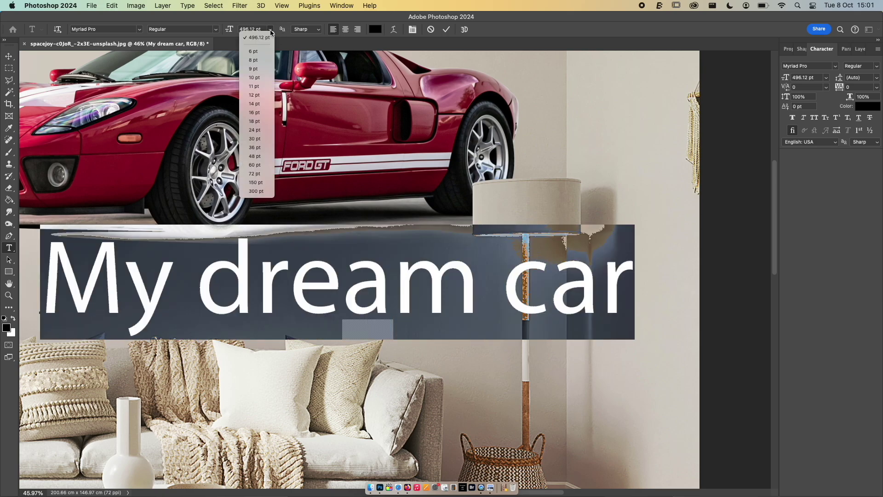
left_click(256, 52)
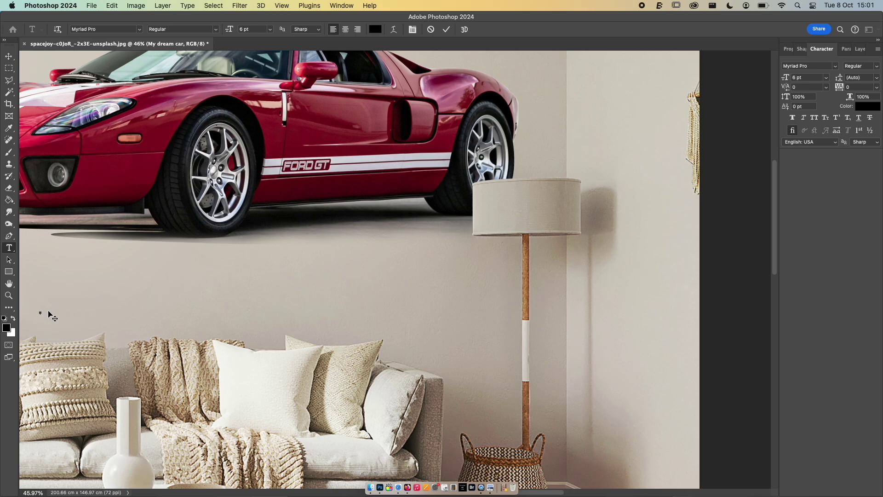
left_click(8, 57)
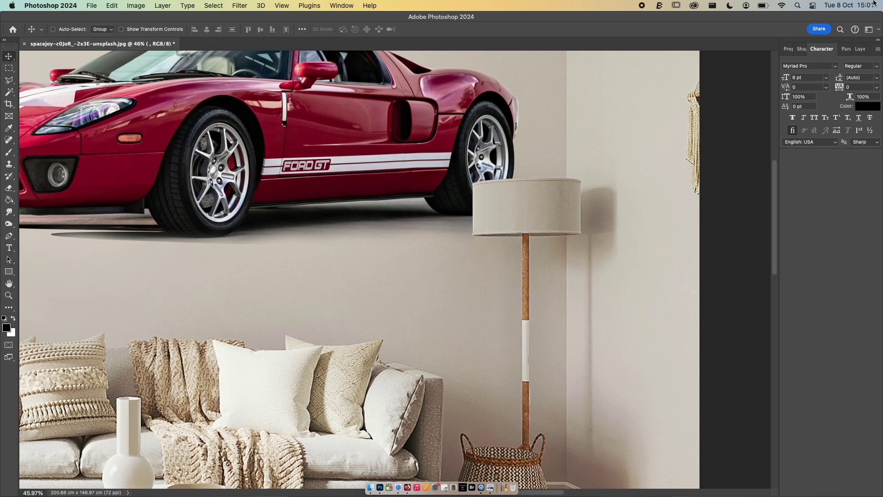
Step: Rearrange the docked panels so that Layers comes first in its group, and show the layers
left_click(790, 49)
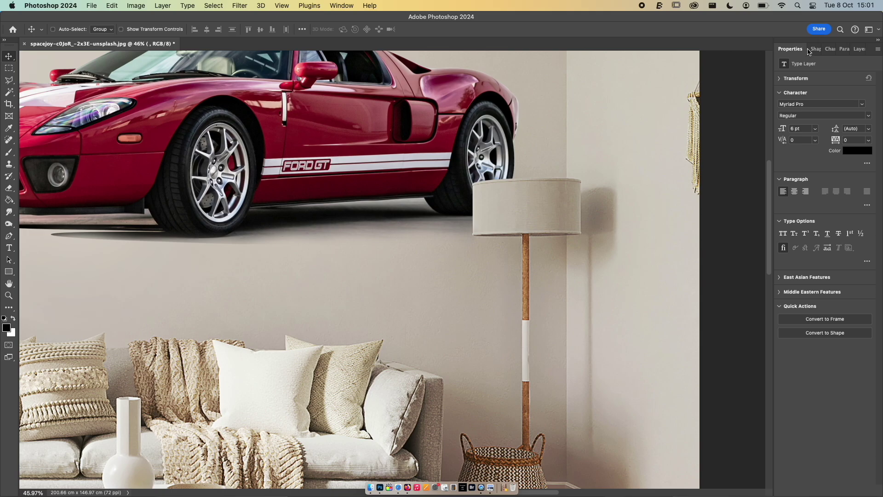
mouse_move(791, 50)
left_mouse_down()
mouse_move(857, 50)
mouse_move(761, 53)
mouse_move(838, 47)
mouse_move(788, 51)
left_mouse_up()
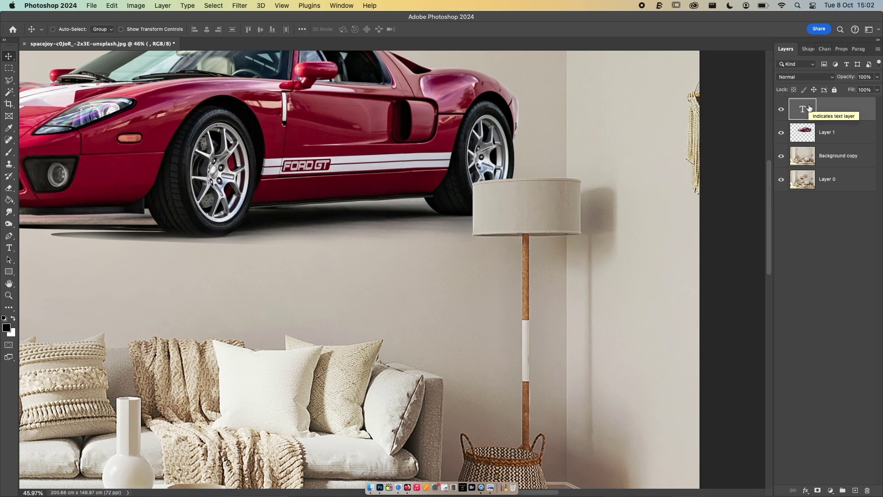
Step: Set the font size of the top text layer to 600 pt
double_click(809, 104)
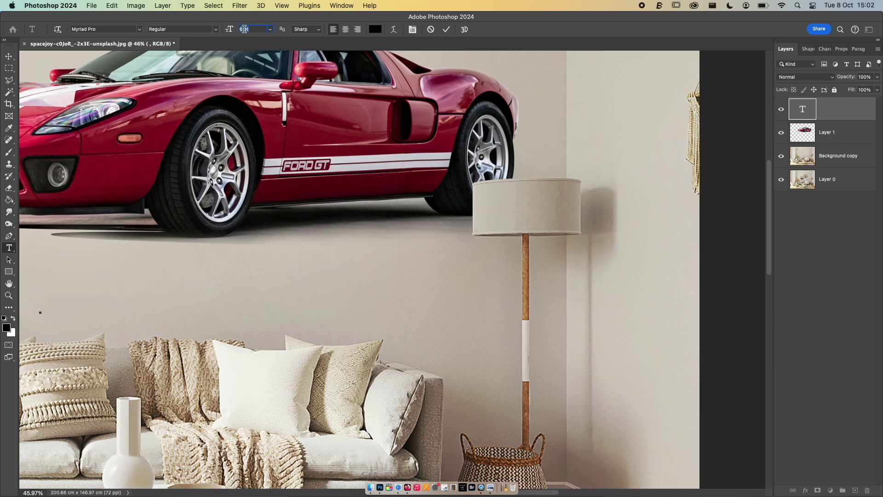
type("600")
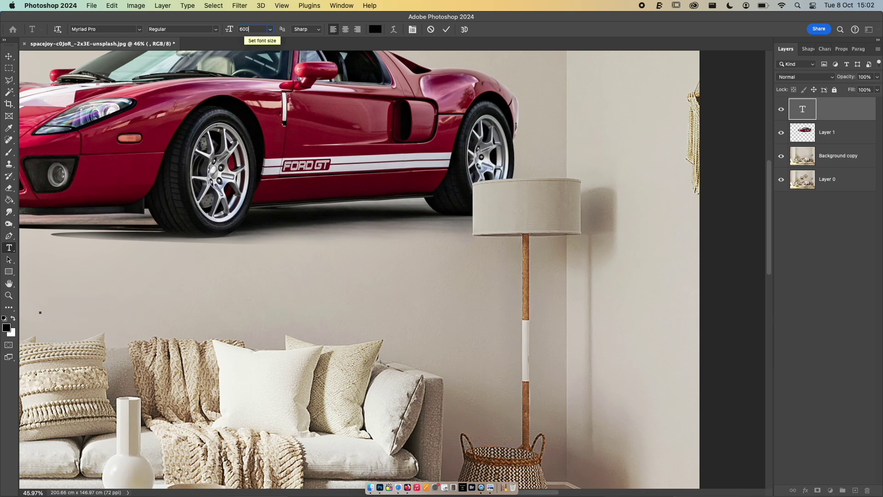
key("Return")
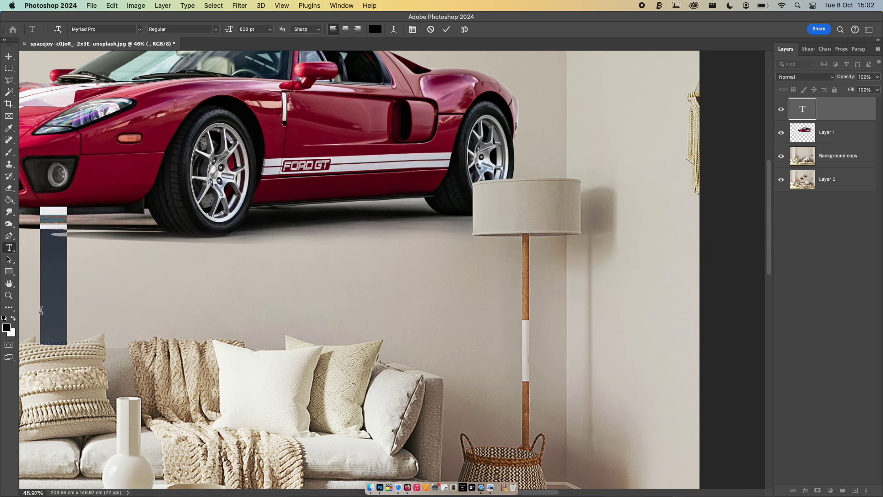
left_click(13, 58)
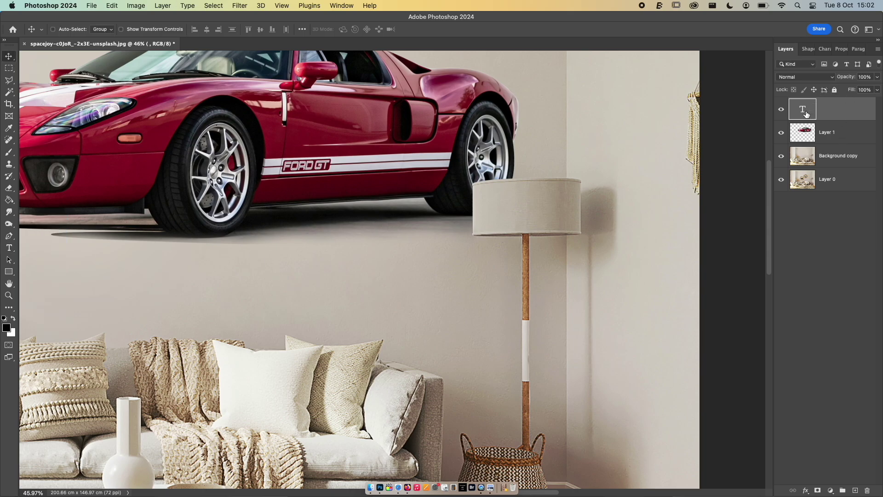
Step: Undo the last edits to the text layer and move the "My dream car" text down onto the wall between car and sofa
key("super+z")
key("super+z")
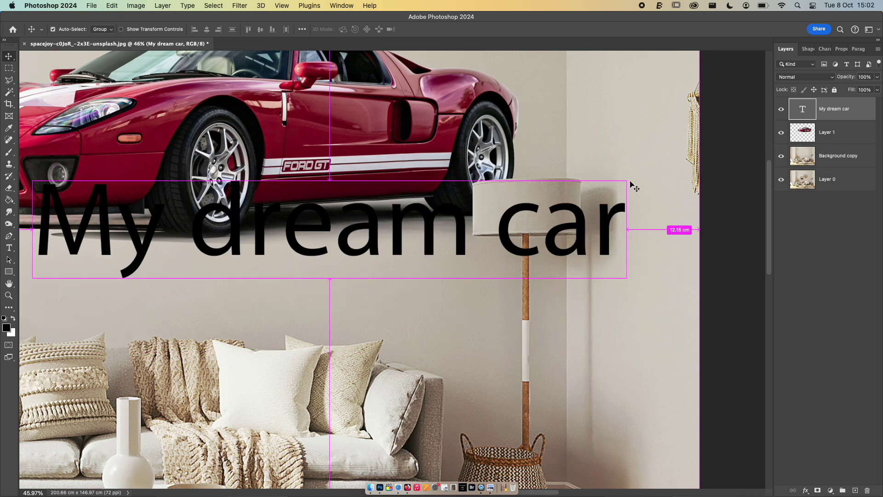
scroll(506, 231, "down", 3)
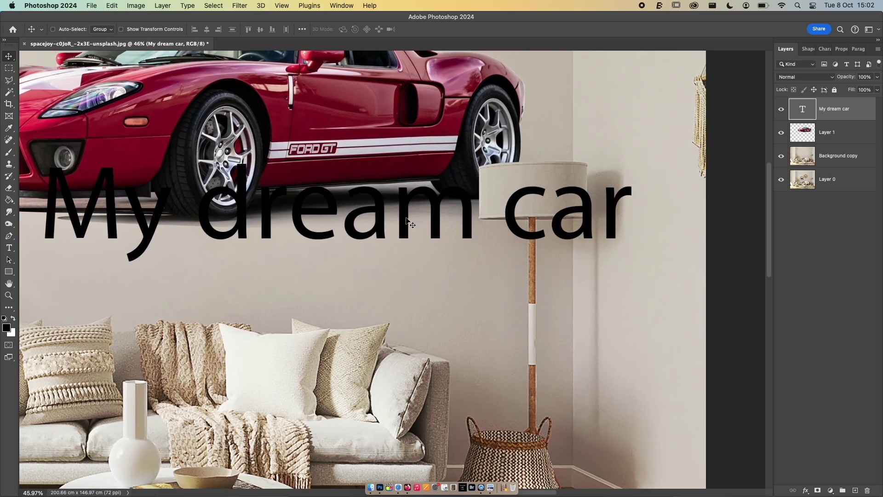
left_click_drag(411, 219, 424, 278)
Step: Set the font size of the whole "My dream car" text to 6 pt
double_click(802, 110)
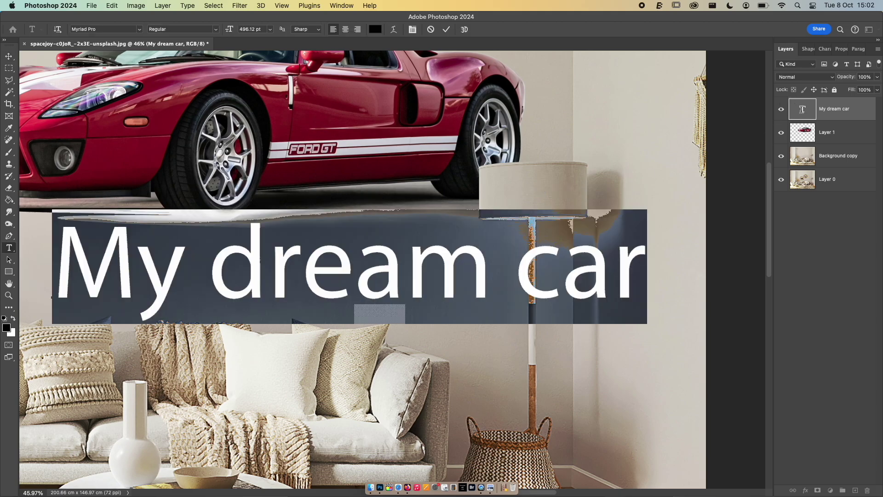
left_click(253, 29)
type("6")
key("Return")
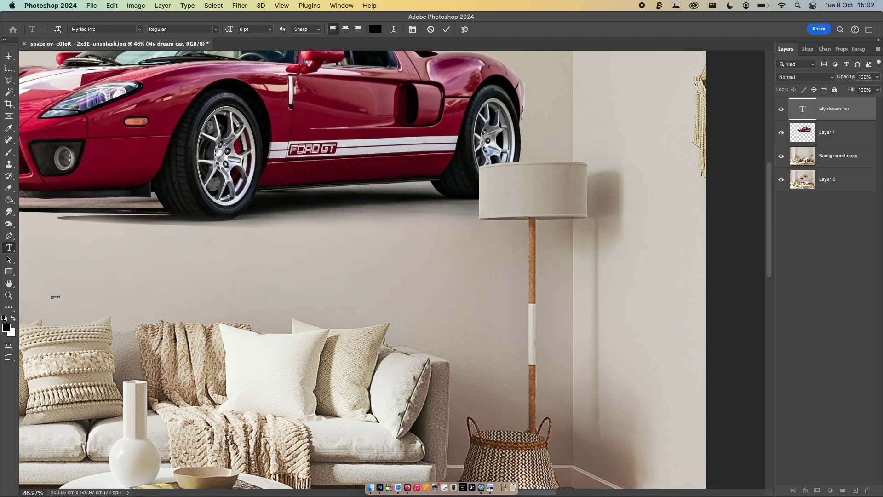
left_click(9, 56)
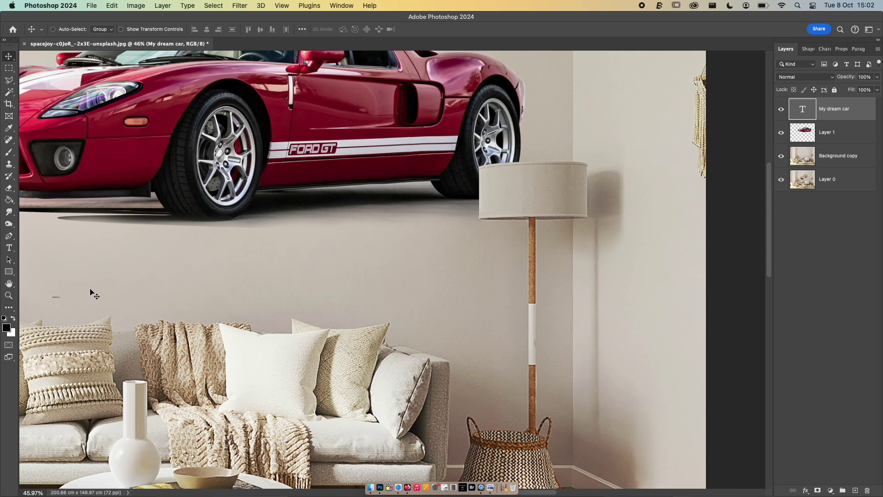
Step: Enlarge the tiny "My dream car" caption above the sofa to a font size of 600 pt
double_click(57, 297)
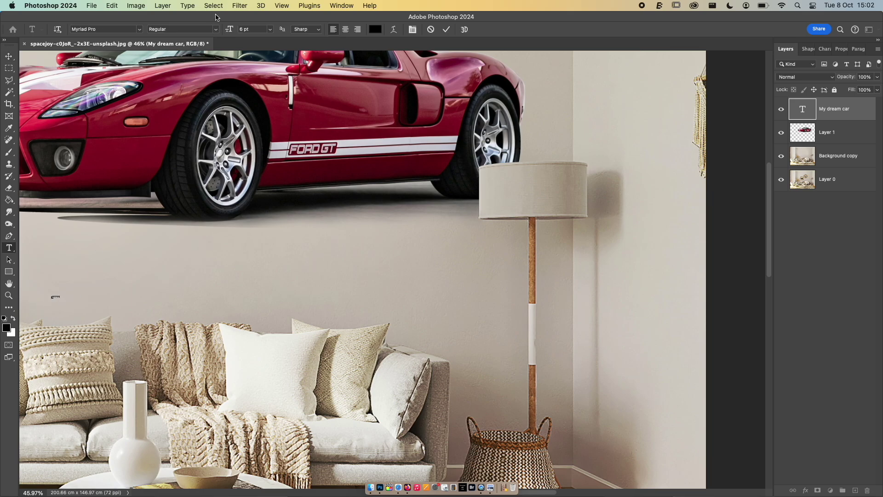
left_click(254, 29)
type("600")
key("Return")
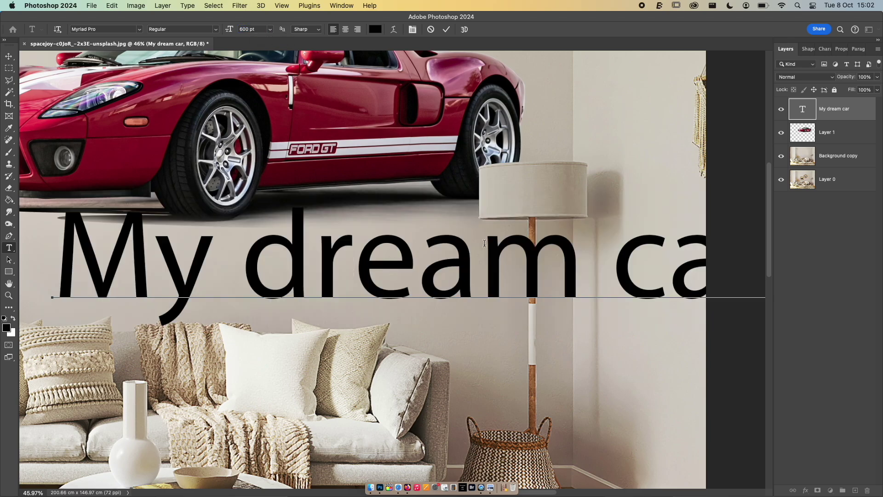
left_click(9, 56)
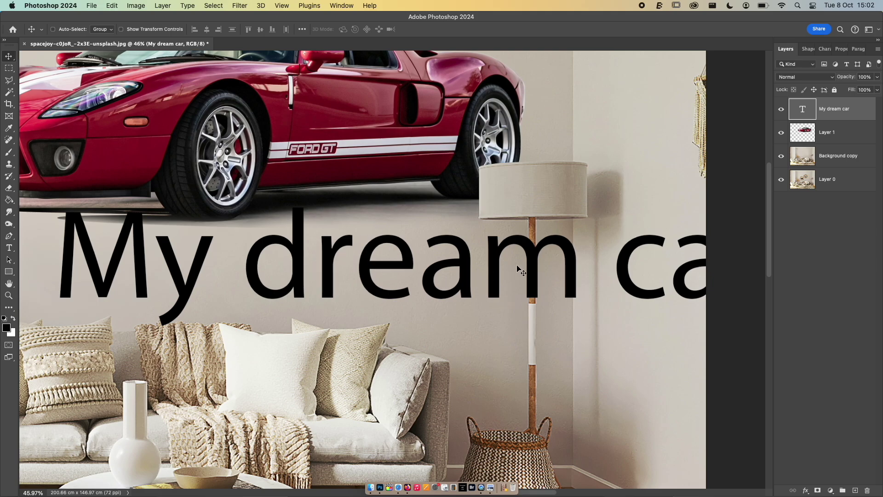
Step: Select all the text of the "My dream car" layer for editing
double_click(808, 107)
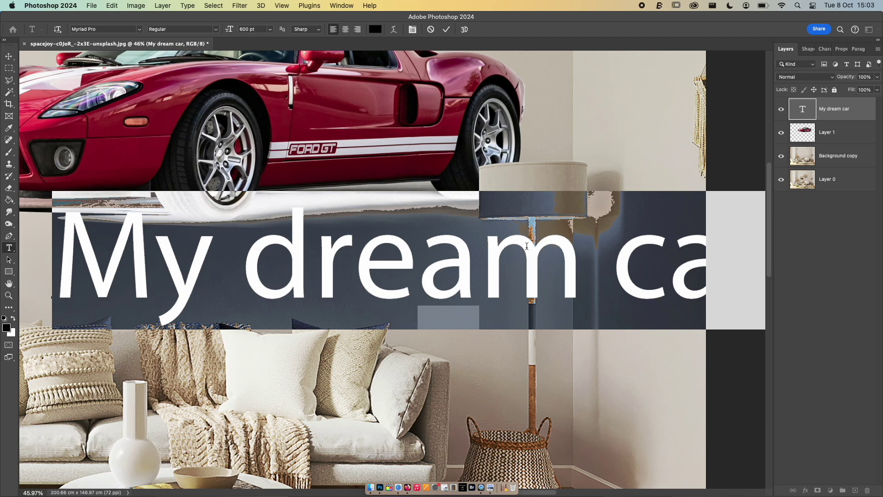
Step: Reposition the "My dream car" text under the car and scale it down to about 381 pt
left_click(9, 55)
scroll(433, 283, "down", 3)
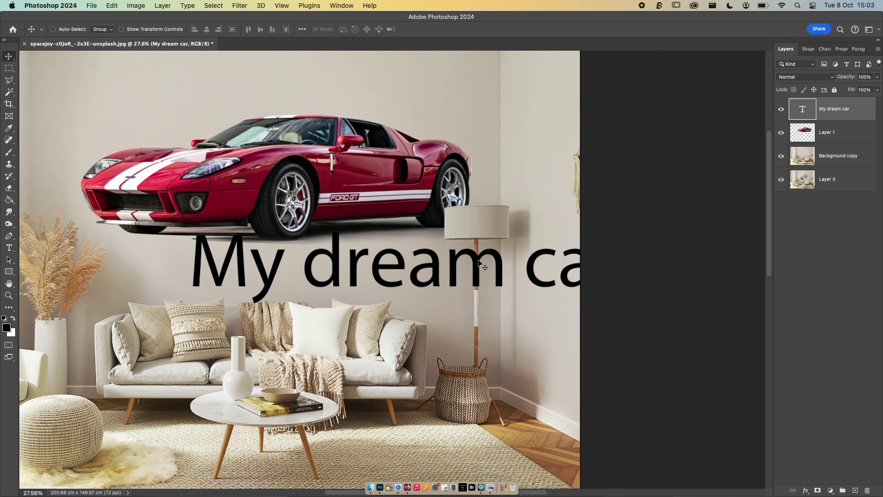
left_click_drag(480, 262, 387, 264)
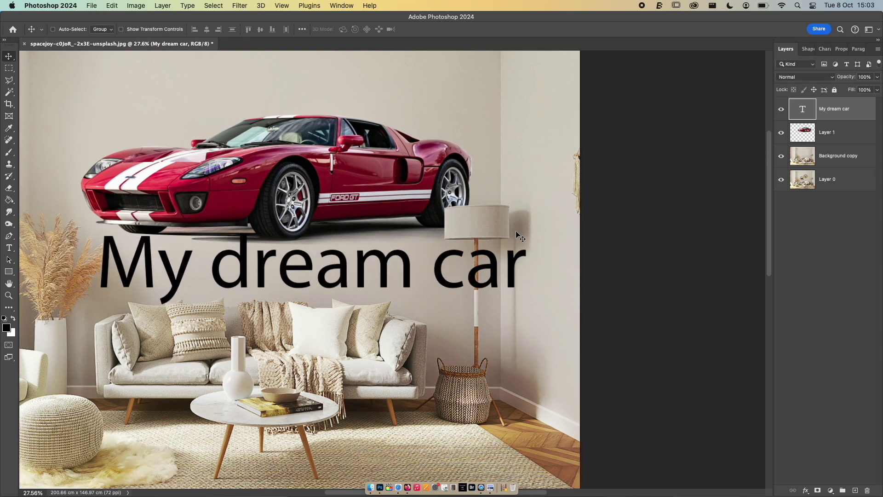
key("super+t")
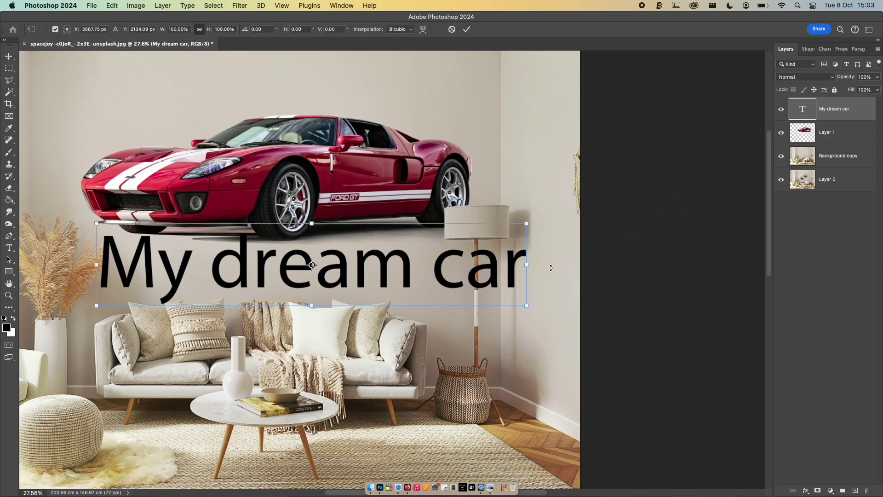
left_click_drag(528, 265, 386, 271)
key("Return")
Step: Set the "My dream car" text to Myriad Pro Bold
double_click(387, 271)
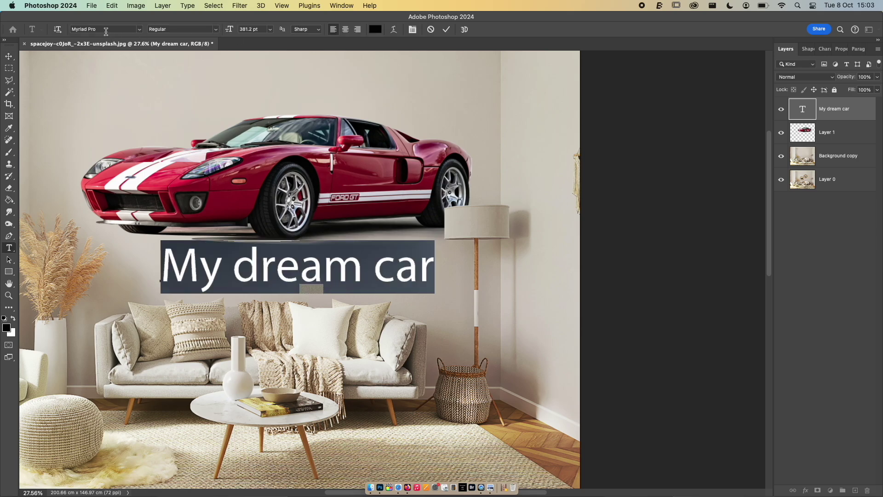
left_click(141, 29)
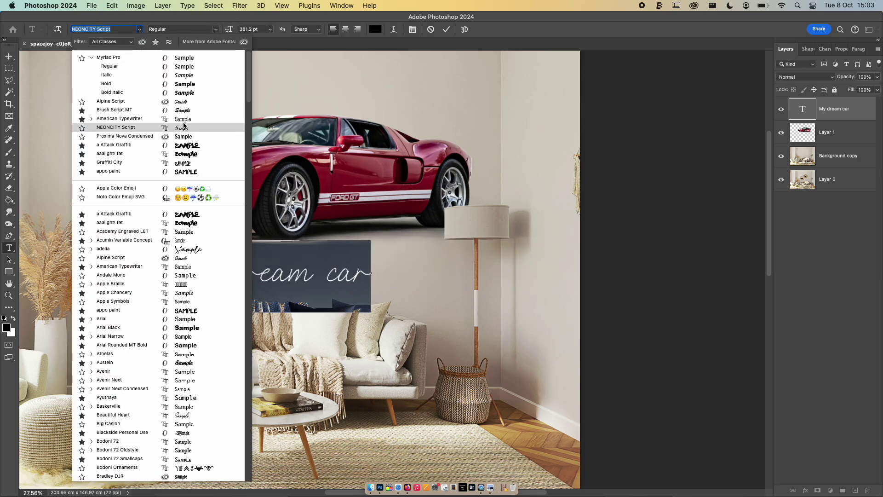
left_click(184, 84)
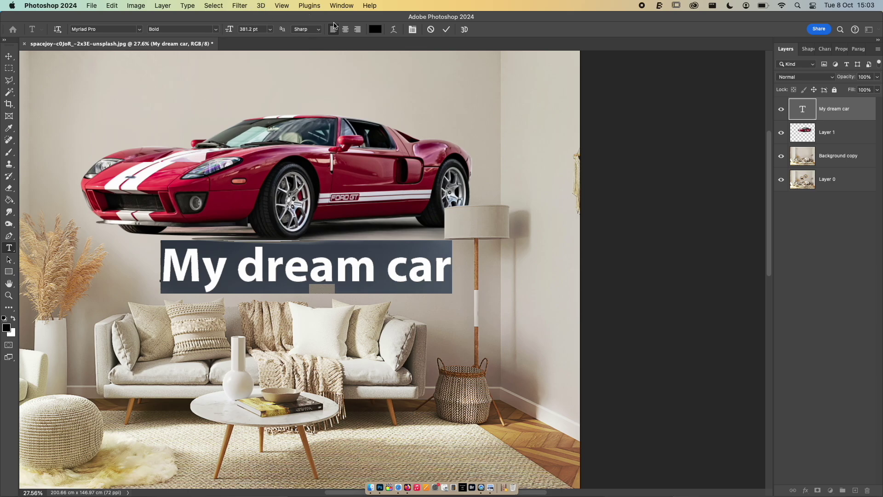
left_click(440, 271)
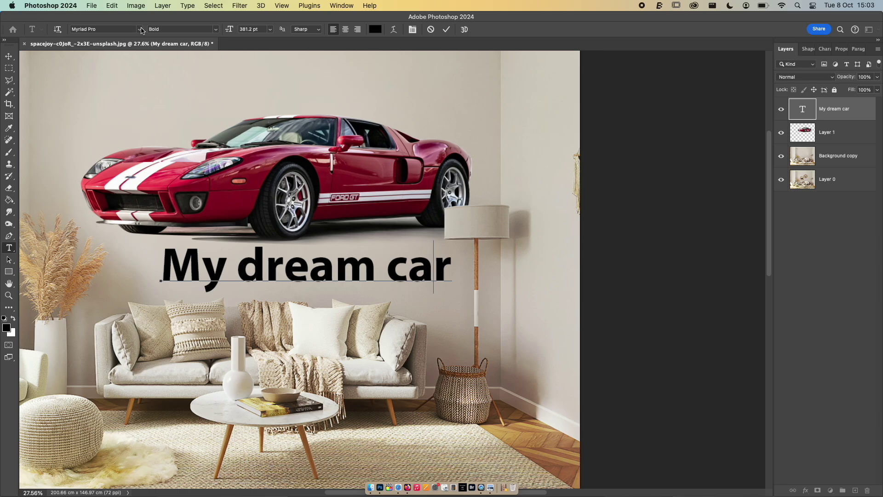
Step: Preview other typefaces from the font list on the whole "My dream car" text
double_click(285, 277)
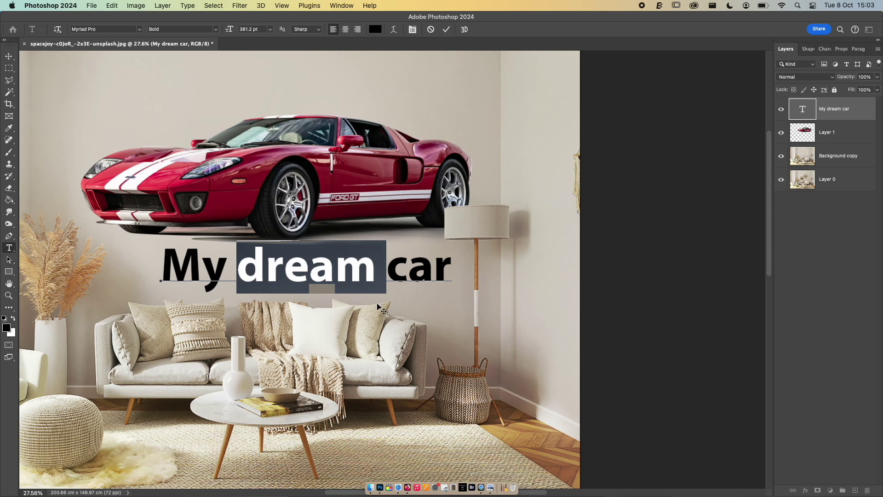
left_click(389, 285)
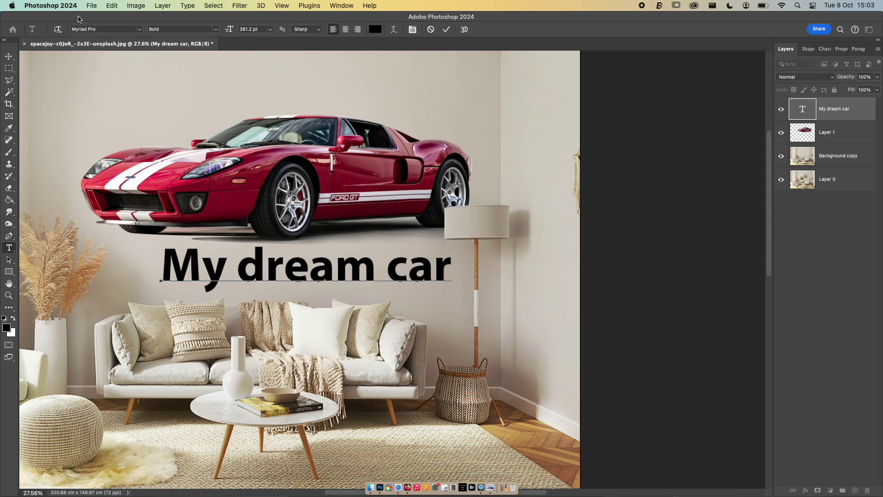
left_click(125, 29)
triple_click(273, 284)
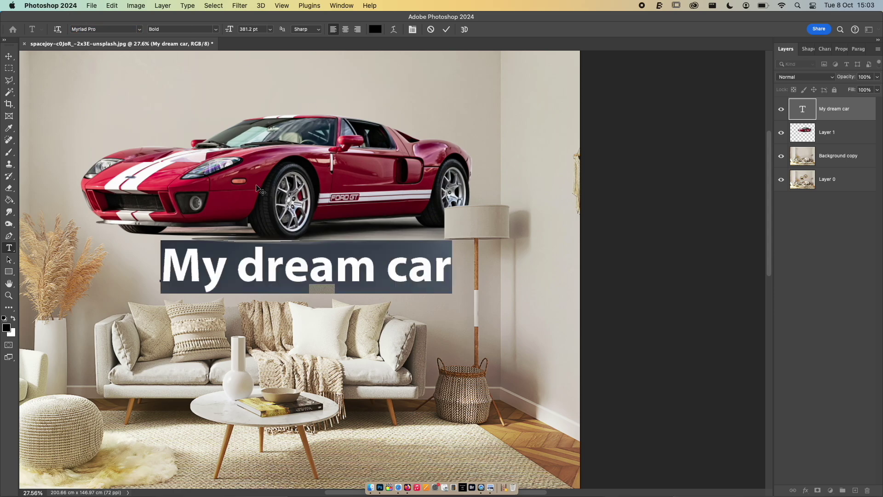
left_click(140, 31)
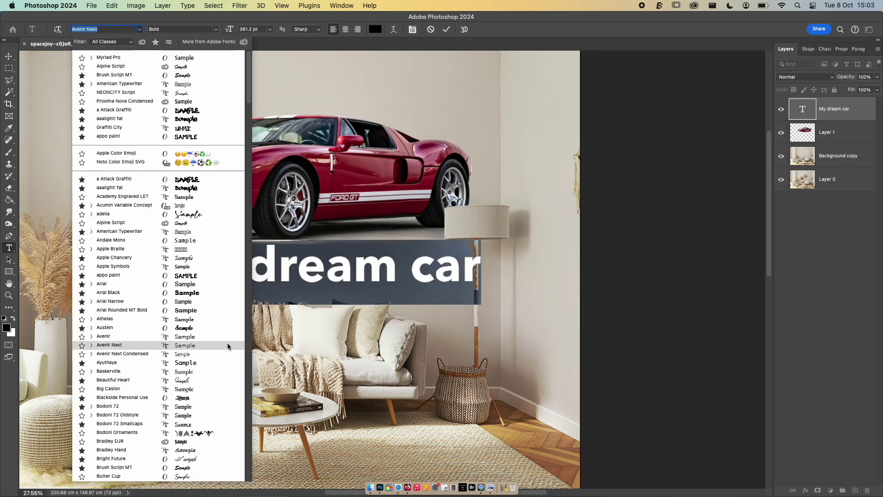
scroll(228, 347, "down", 15)
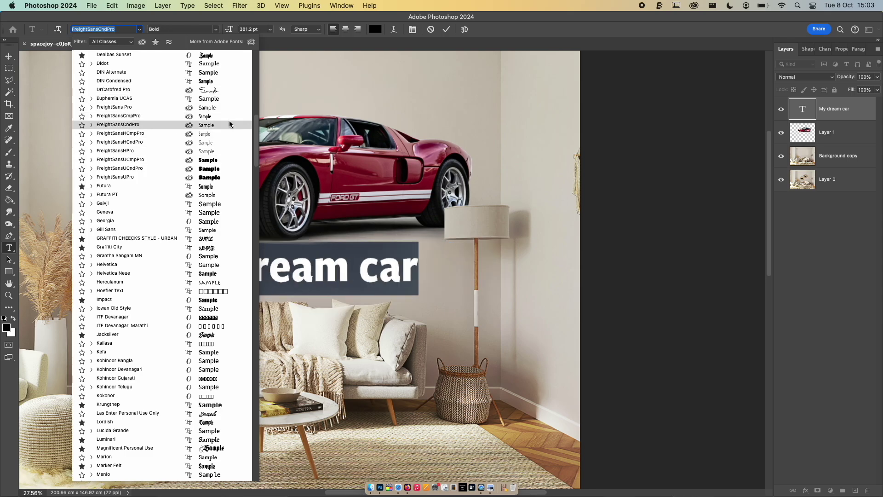
key("Escape")
Step: Shift the "My dream car" text slightly left beneath the car and recolor all of it red
key("v")
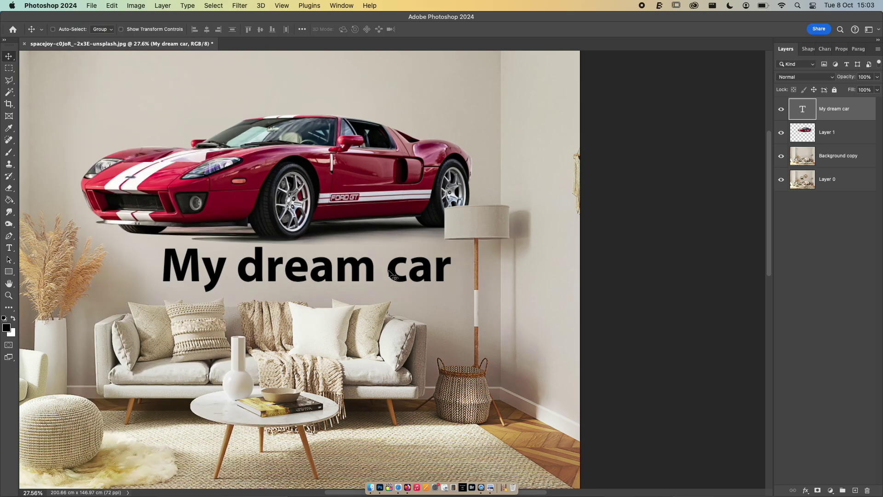
left_click_drag(405, 256, 391, 260)
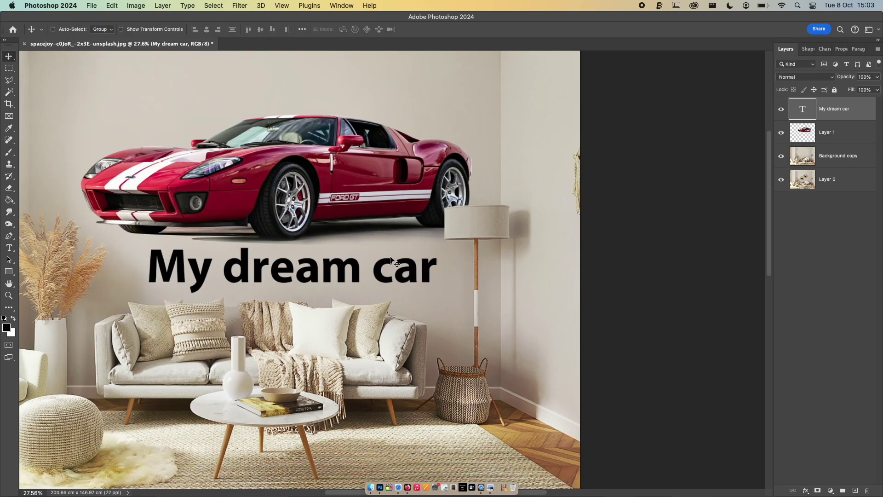
double_click(345, 270)
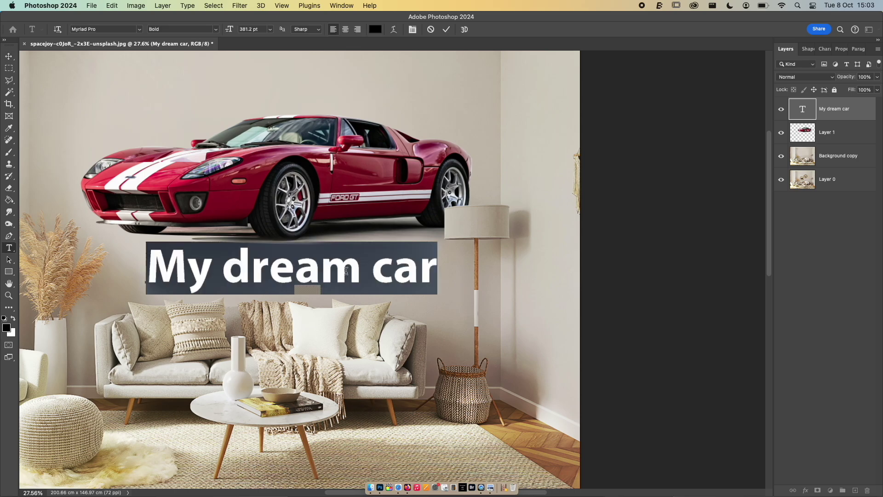
left_click(375, 29)
left_click(471, 119)
left_click(483, 115)
left_click(595, 99)
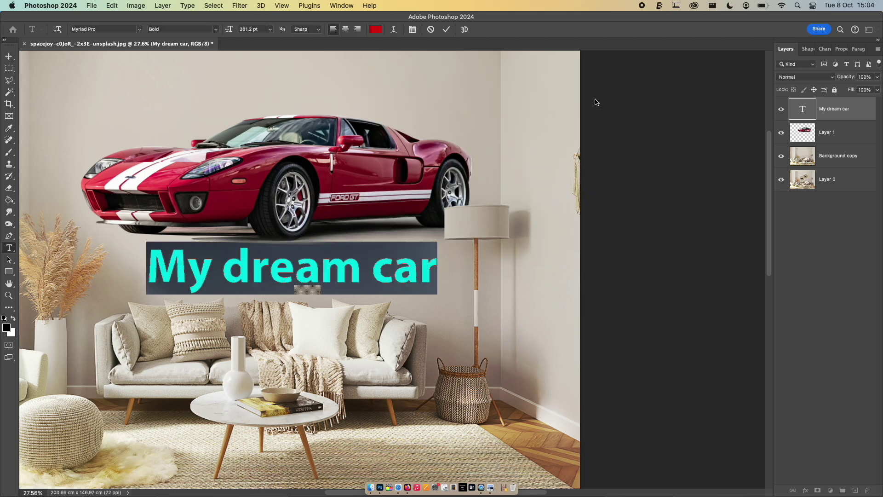
left_click(9, 56)
Step: Delete the "My dream car" text layer
left_click_drag(490, 265, 579, 263)
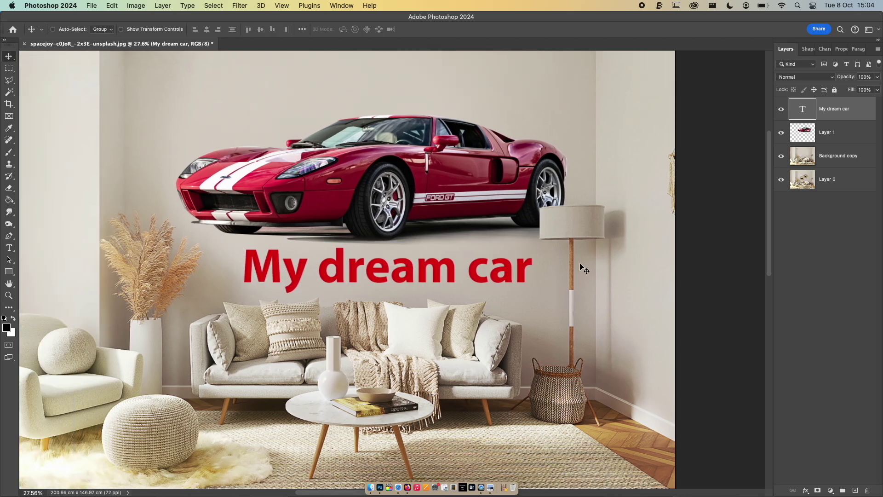
scroll(579, 265, "down", 3)
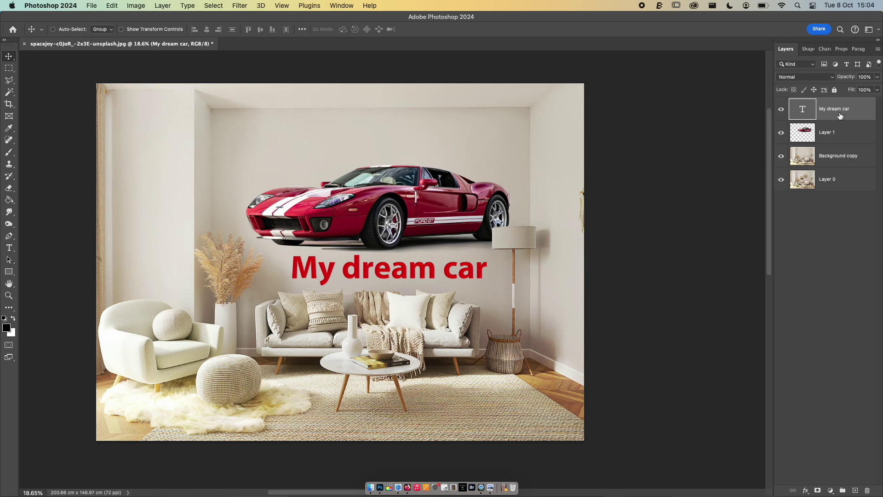
key("BackSpace")
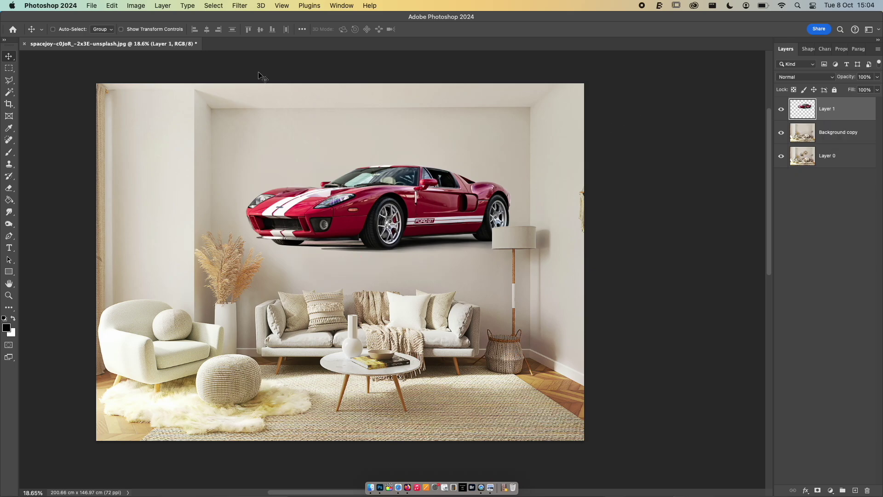
left_click(93, 5)
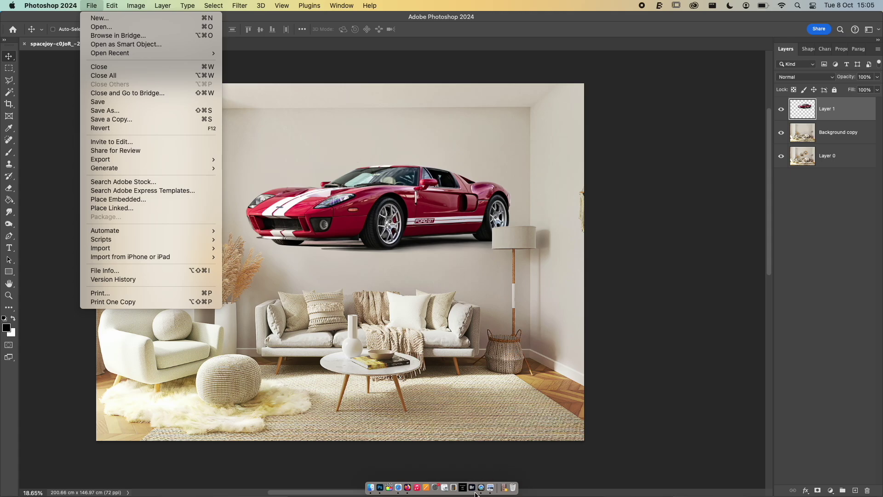
left_click(463, 89)
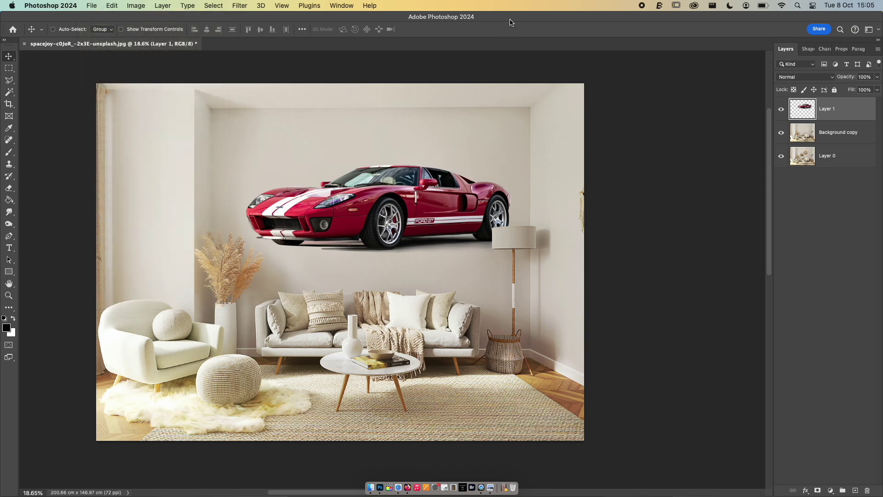
left_click_drag(509, 22, 465, 65)
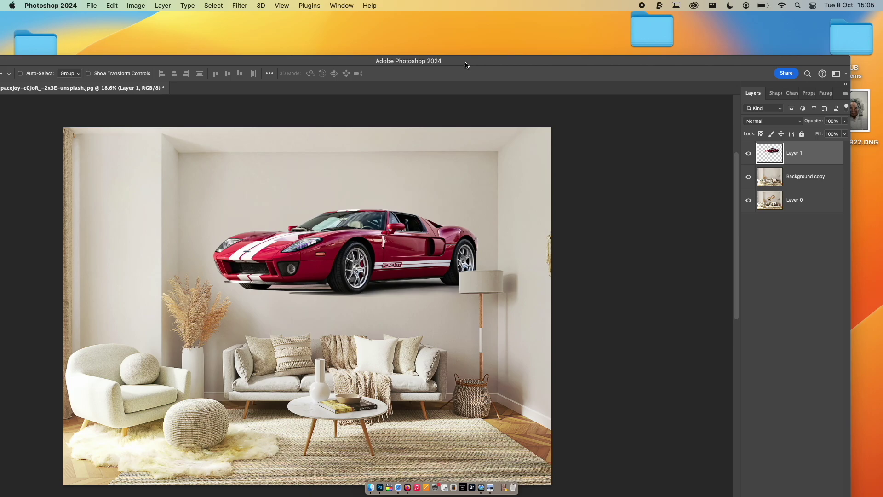
double_click(465, 65)
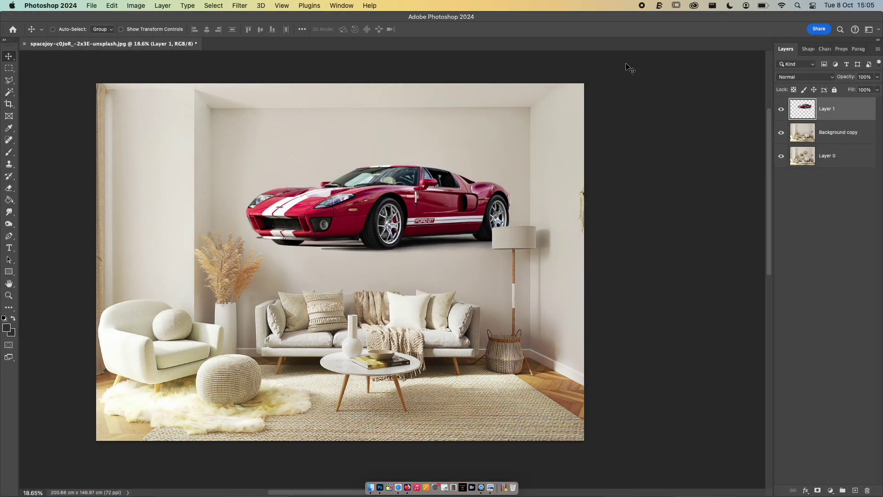
left_click_drag(615, 18, 882, 52)
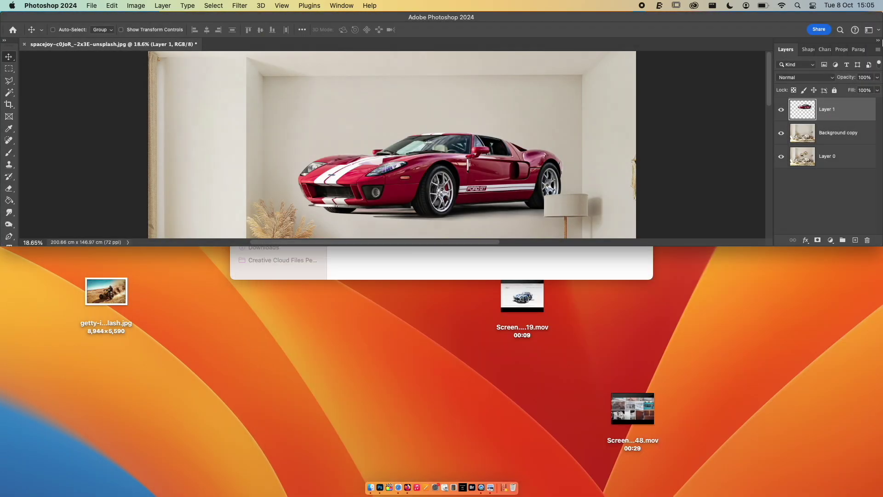
key("ctrl+alt+Right")
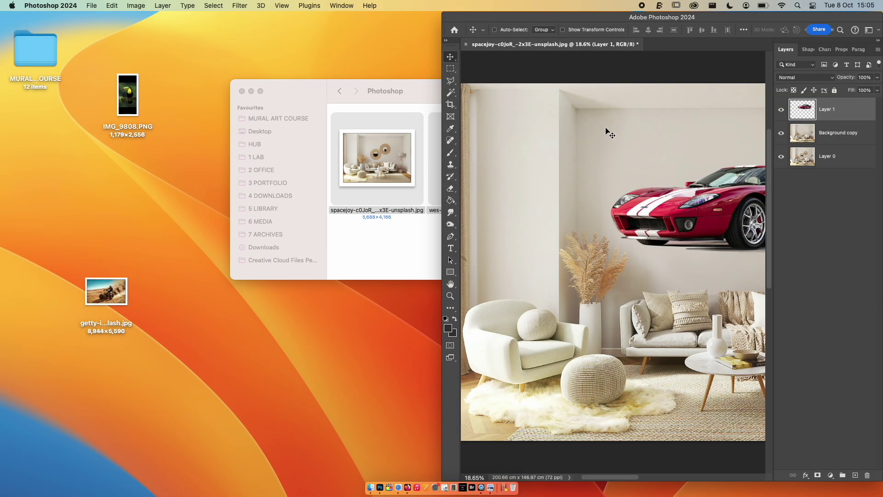
key("ctrl+alt+Return")
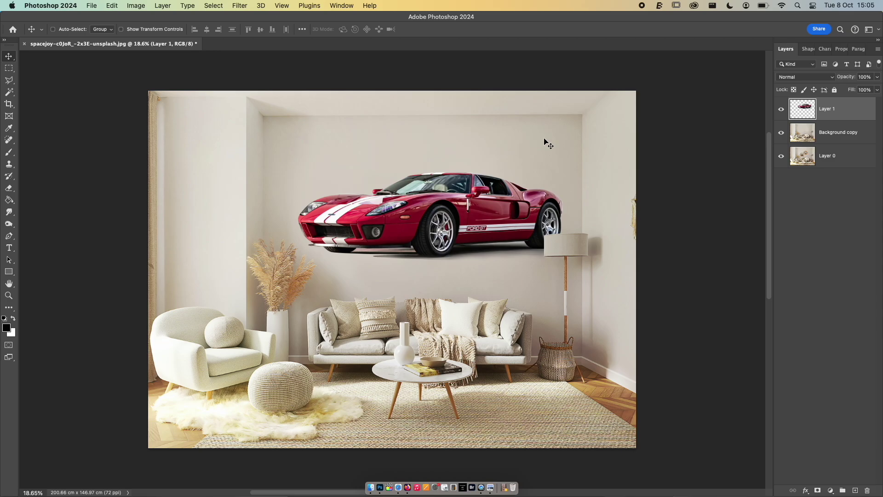
Step: Open the Image Processor script to examine its batch save and resize options, and dismiss it without running
left_click(94, 8)
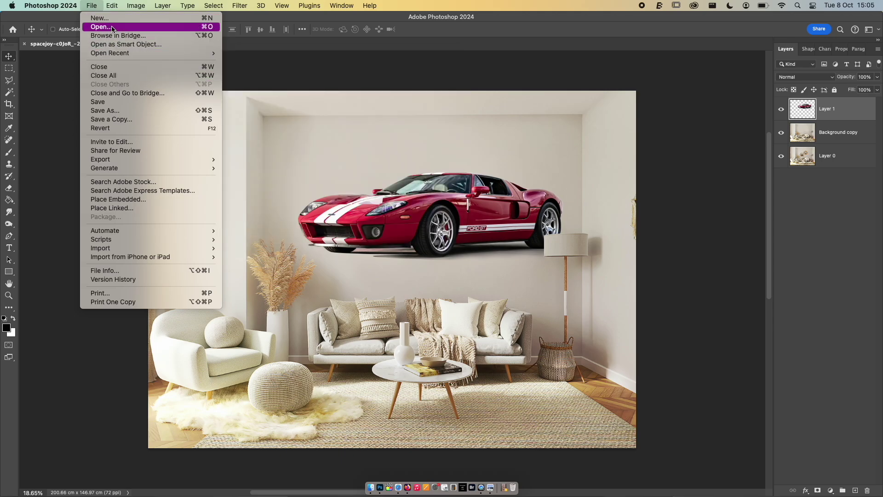
mouse_move(118, 54)
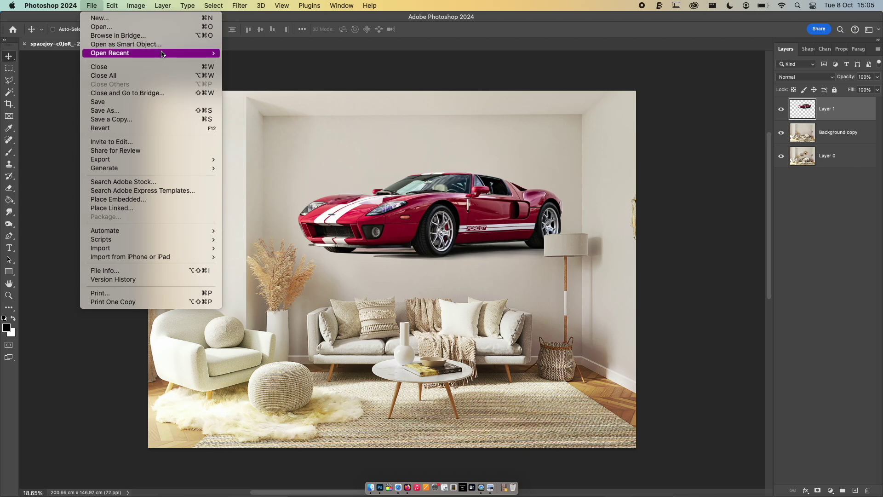
mouse_move(188, 51)
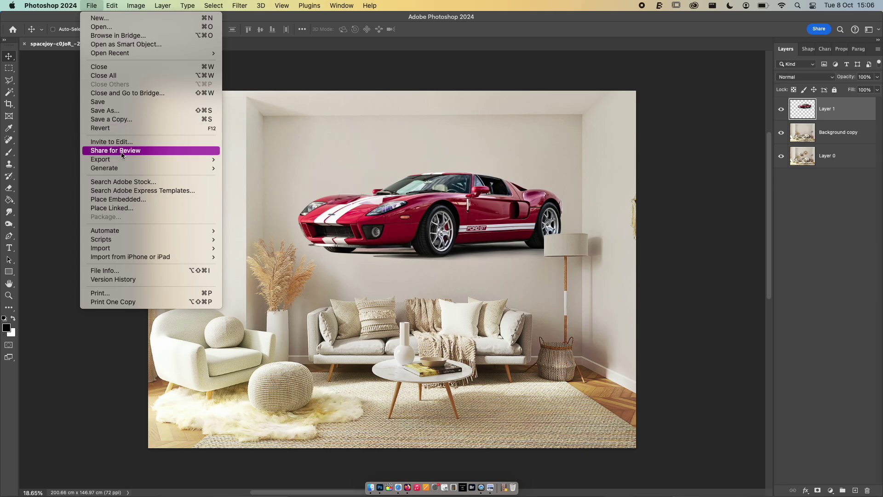
mouse_move(124, 160)
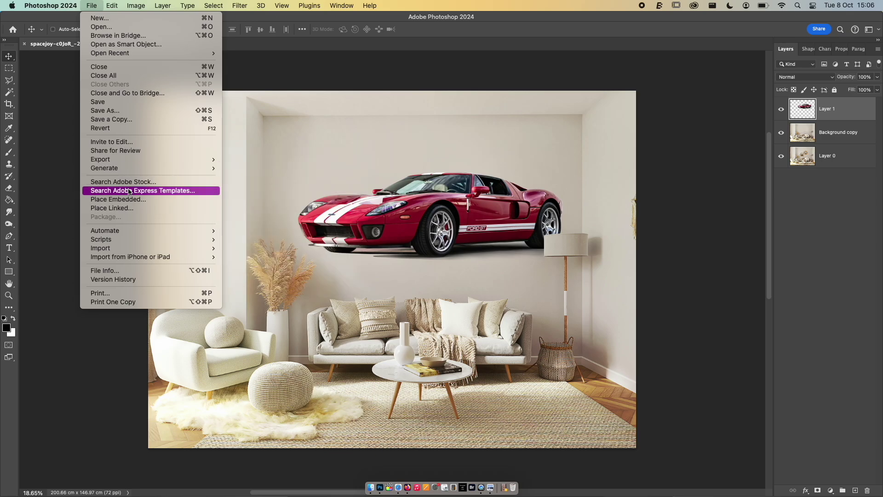
mouse_move(134, 240)
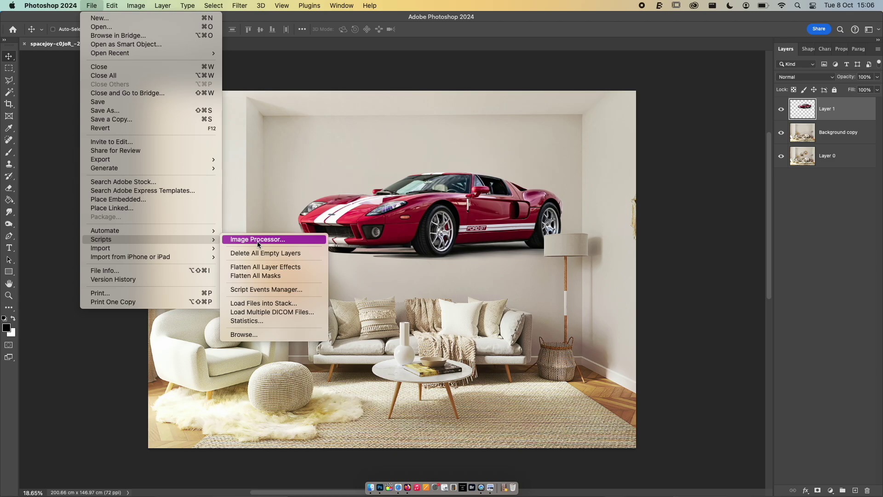
left_click(257, 240)
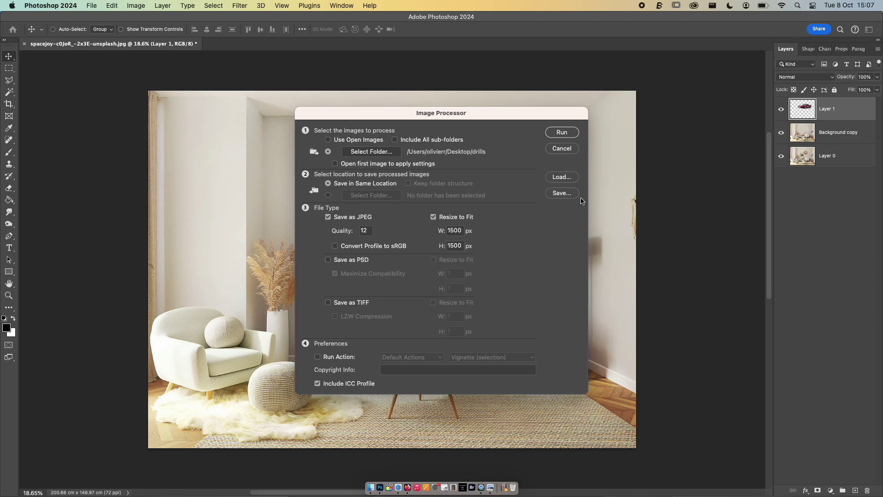
left_click(570, 150)
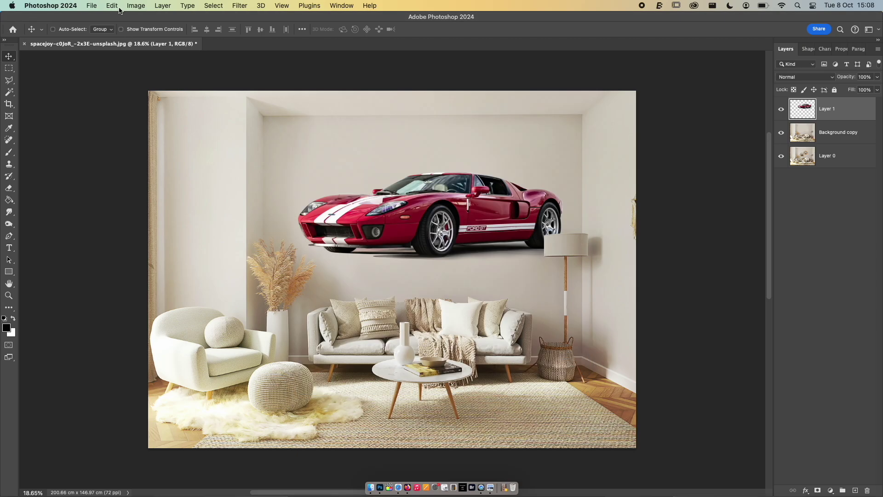
Step: Try distorting the car layer by its upper front corner, apply the transform, and undo it
left_click(116, 7)
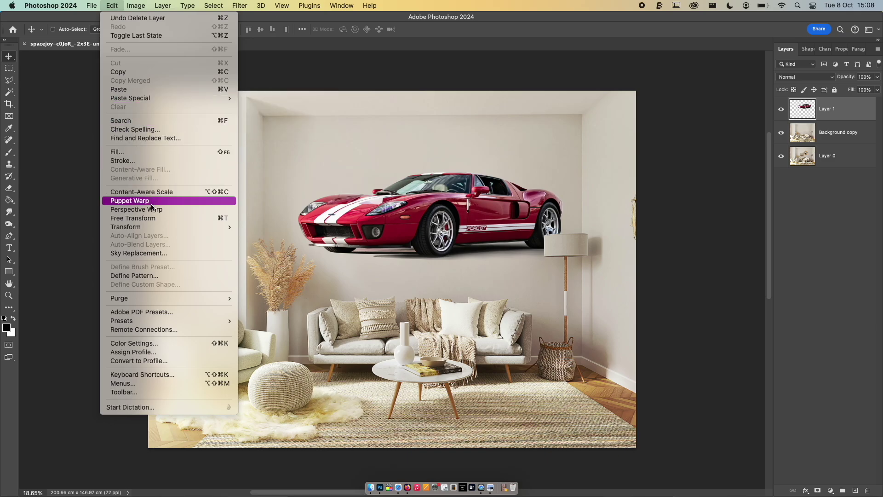
mouse_move(155, 231)
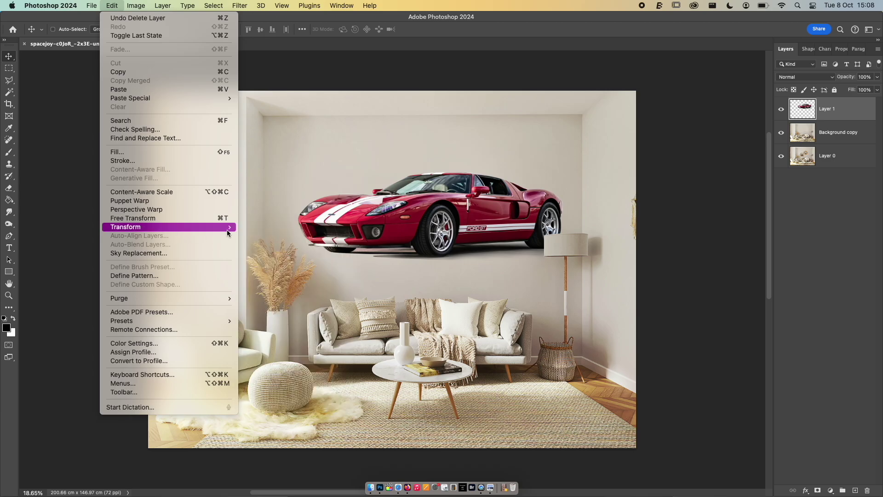
mouse_move(227, 230)
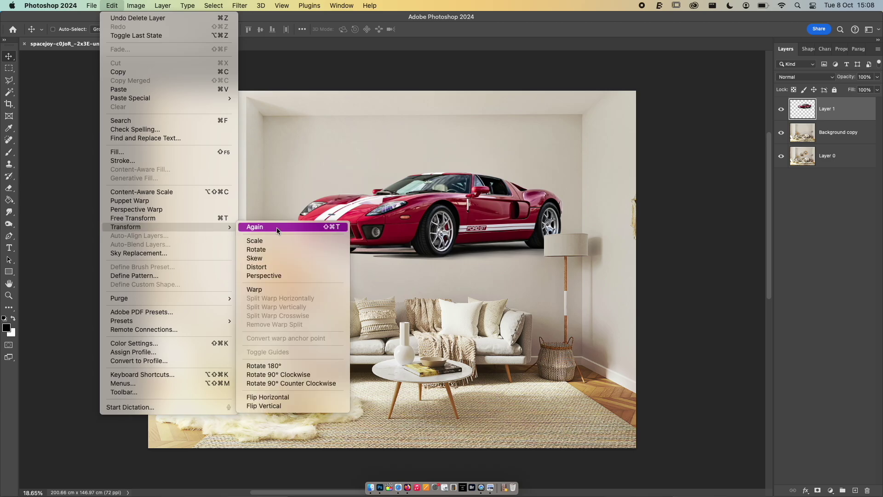
left_click(271, 267)
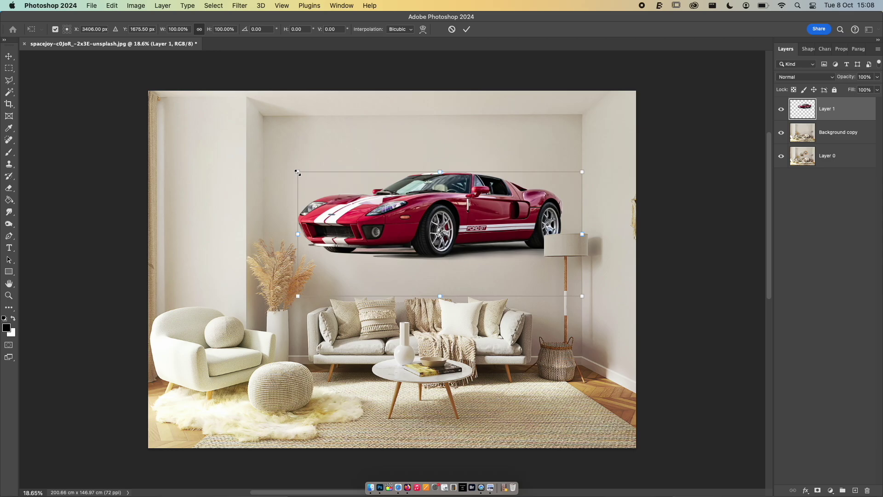
mouse_move(297, 174)
left_mouse_down()
mouse_move(292, 122)
mouse_move(291, 174)
left_mouse_up()
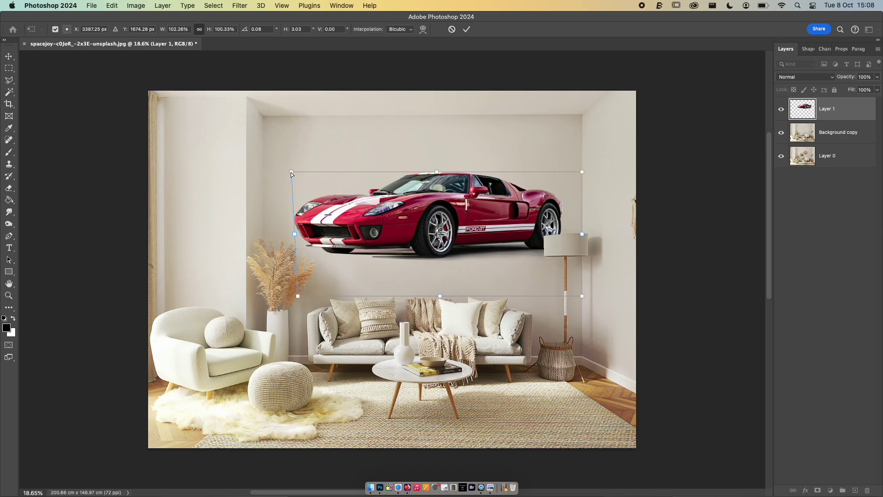
mouse_move(290, 172)
left_mouse_down()
mouse_move(290, 132)
mouse_move(291, 193)
mouse_move(290, 135)
mouse_move(296, 194)
mouse_move(295, 159)
mouse_move(298, 185)
mouse_move(298, 175)
left_mouse_up()
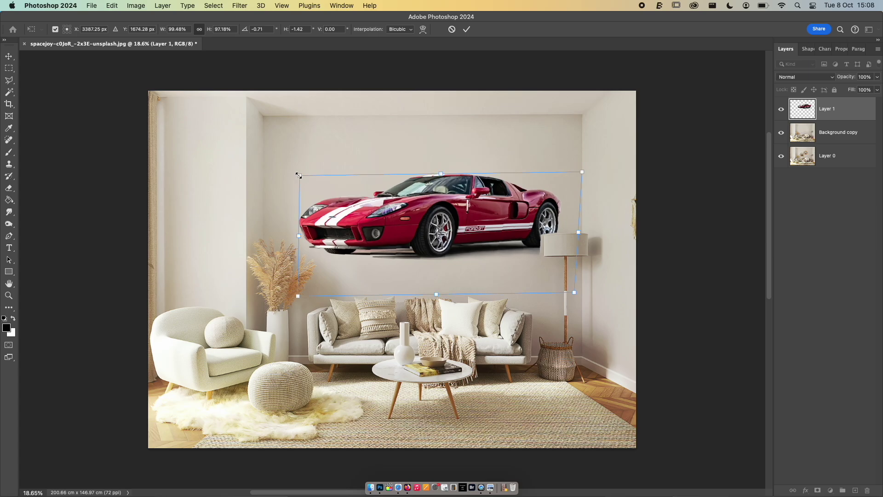
key("Return")
key("super")
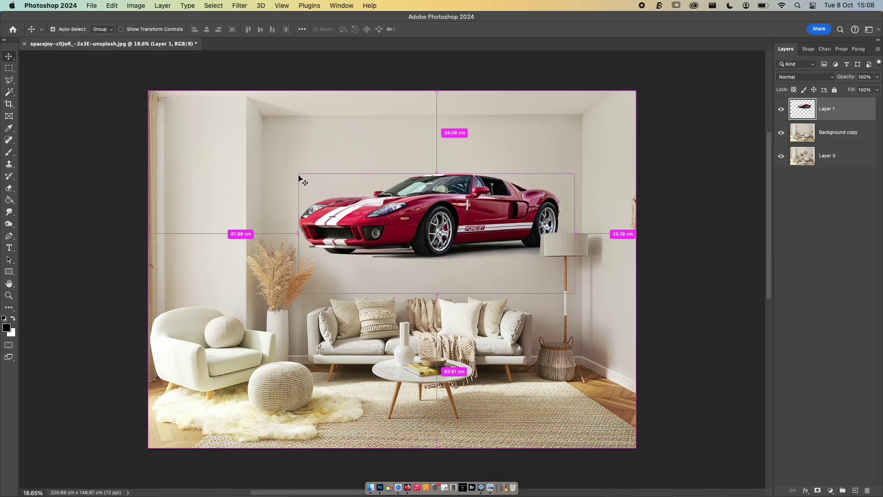
Step: Try flipping the car layer horizontally, and undo the flip
left_click(129, 6)
mouse_move(111, 6)
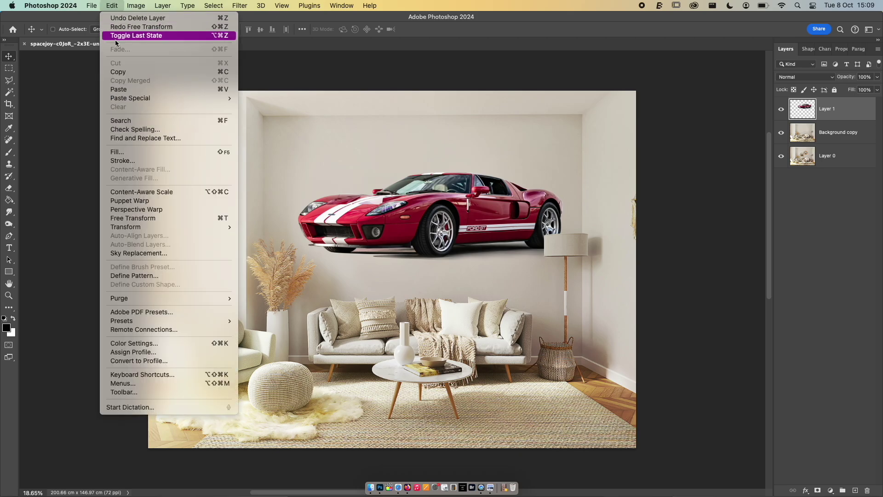
mouse_move(214, 227)
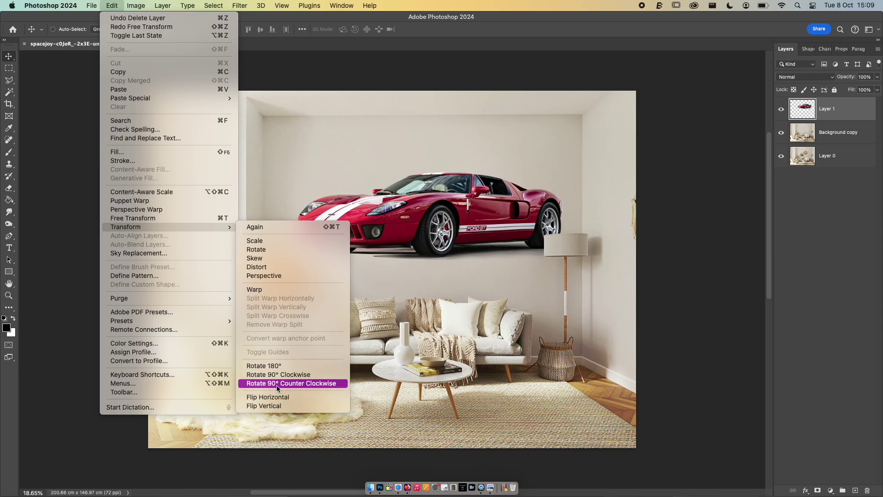
left_click(264, 397)
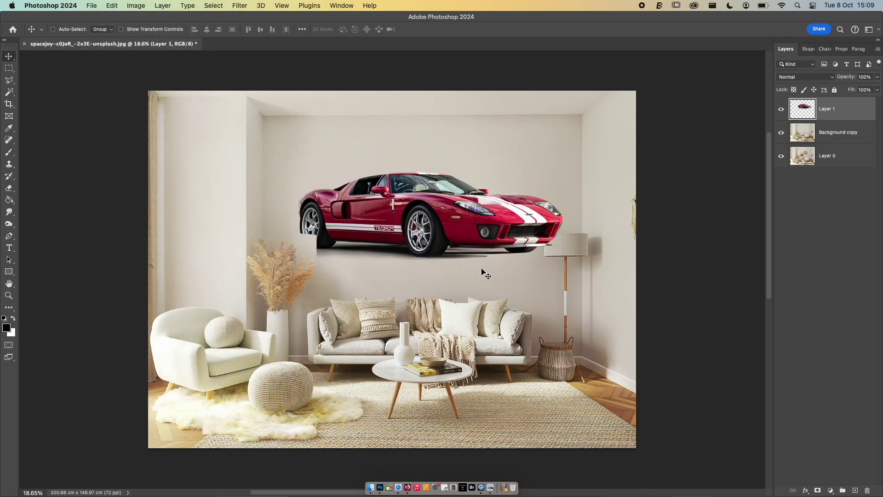
key("super+z")
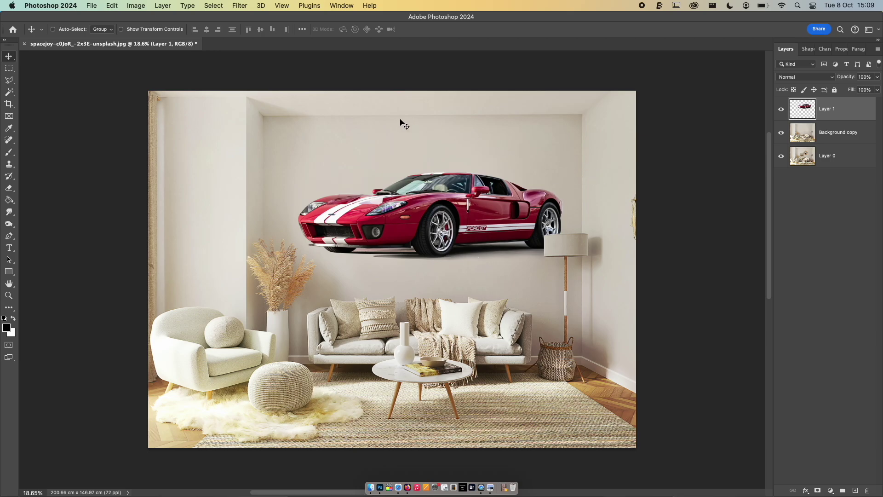
Step: Open the keyboard shortcut settings and examine the shortcuts assigned to the Image adjustment commands
left_click(137, 6)
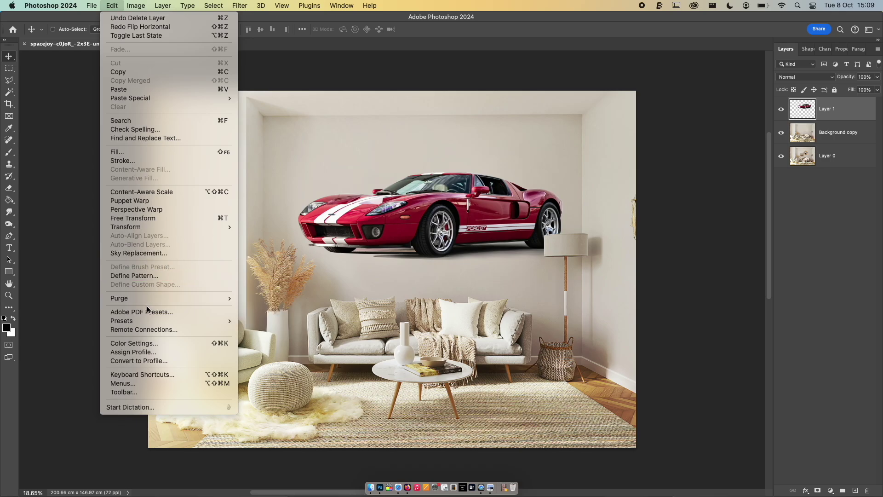
left_click(142, 374)
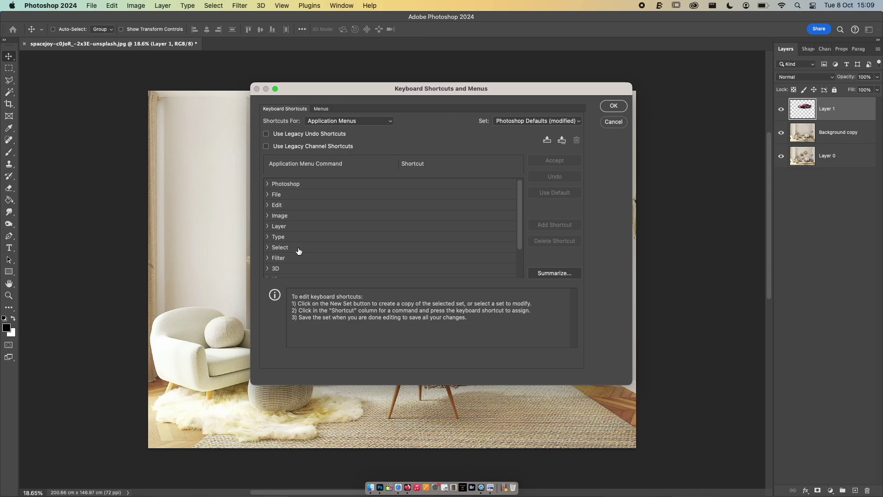
left_click(289, 220)
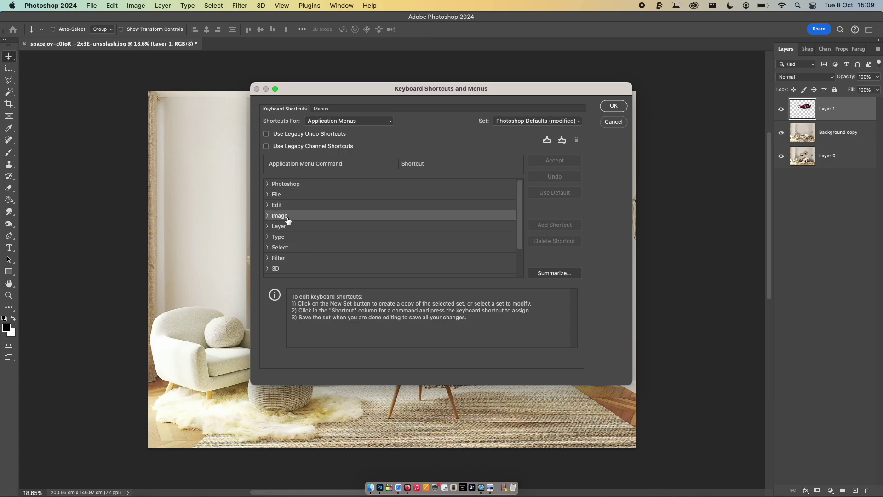
left_click(267, 215)
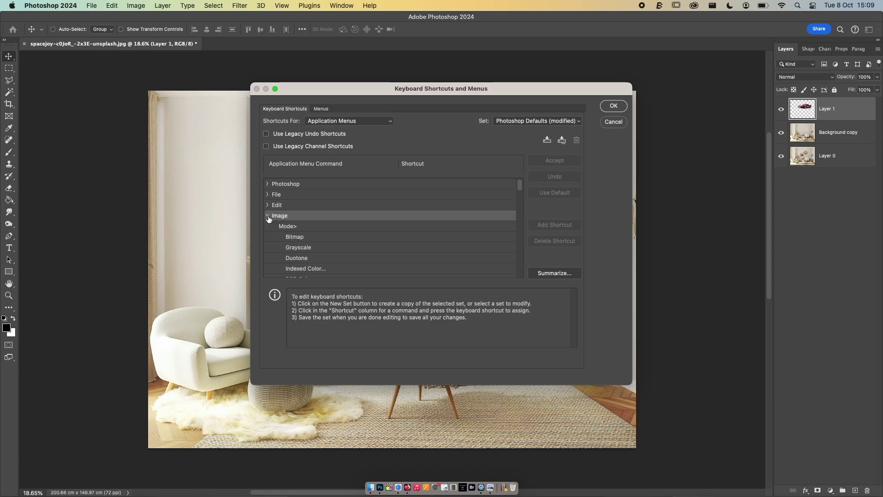
scroll(361, 252, "down", 3)
scroll(362, 253, "down", 3)
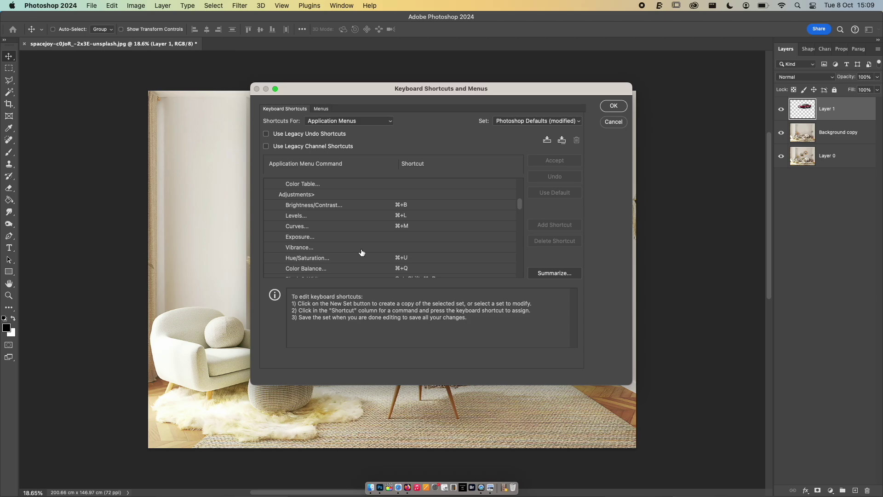
scroll(362, 252, "down", 3)
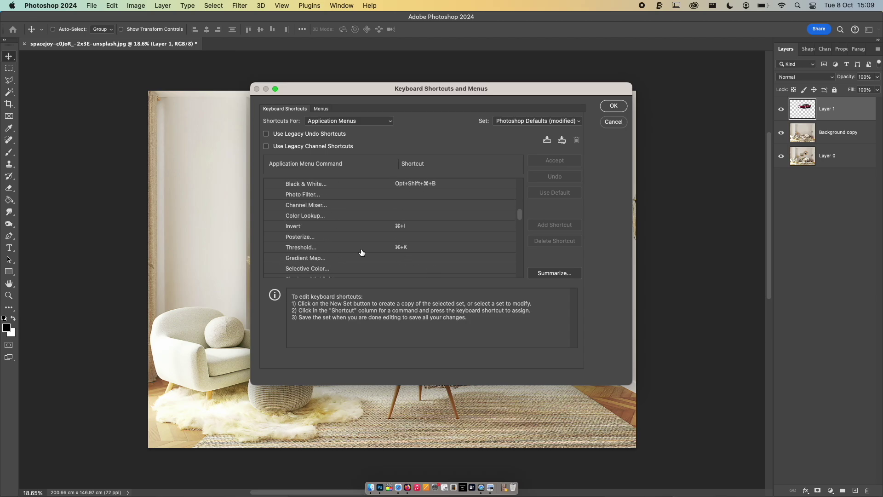
Step: Try assigning Shift+V and Command+V as the Threshold shortcut, and set it back to Command+K
left_click(330, 250)
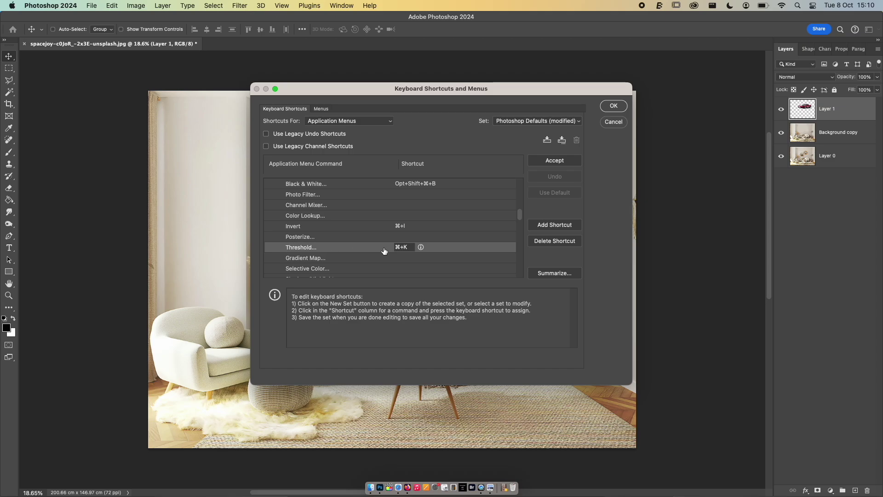
double_click(410, 247)
key("shift+v")
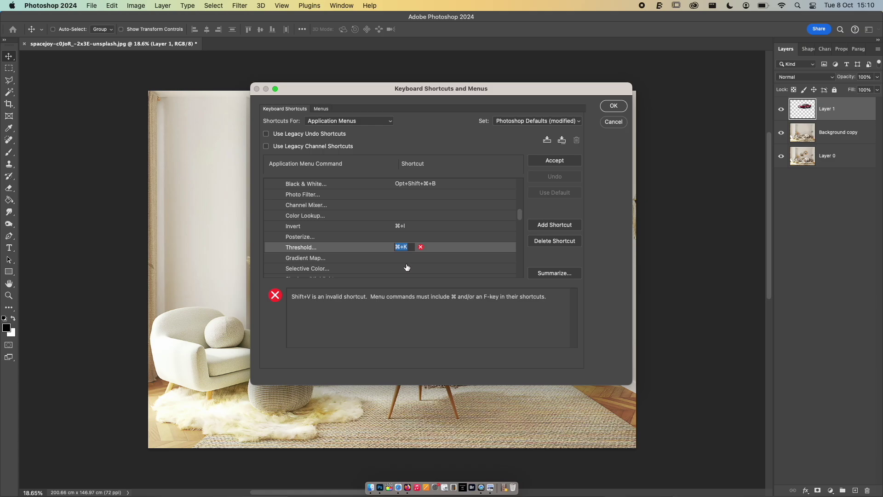
key("super")
key("super+v")
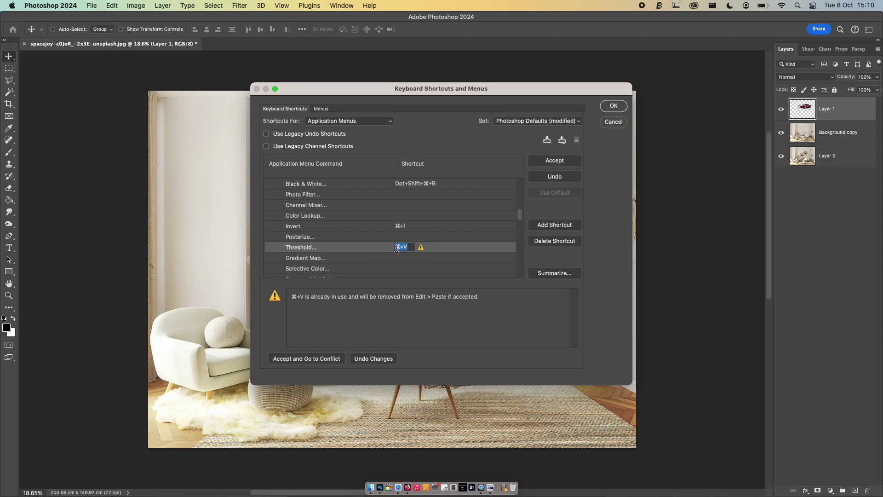
left_click(411, 246)
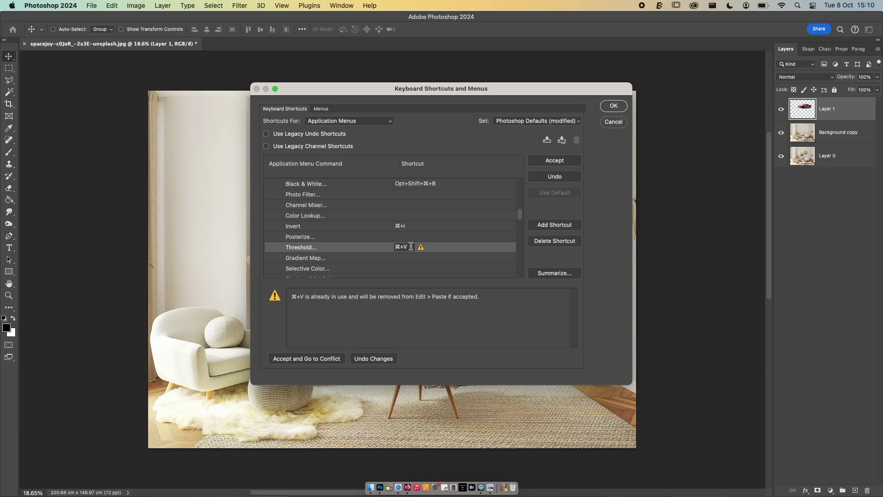
key("BackSpace")
key("super+k")
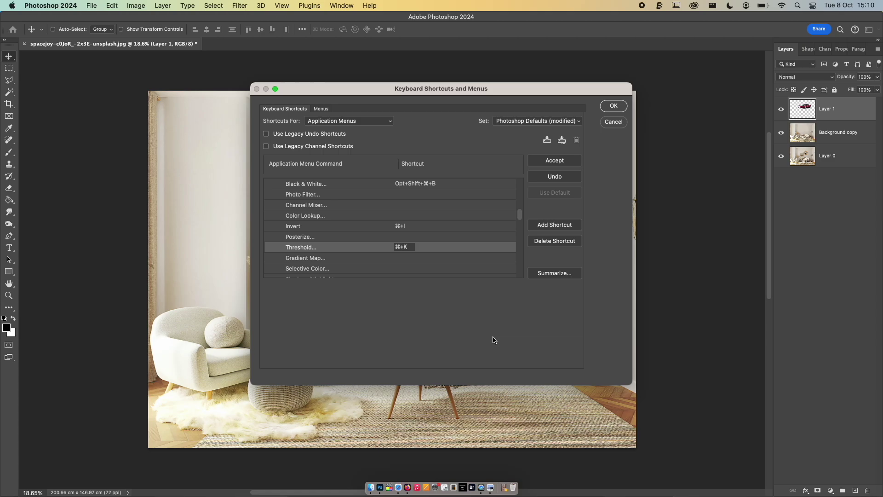
left_click(431, 141)
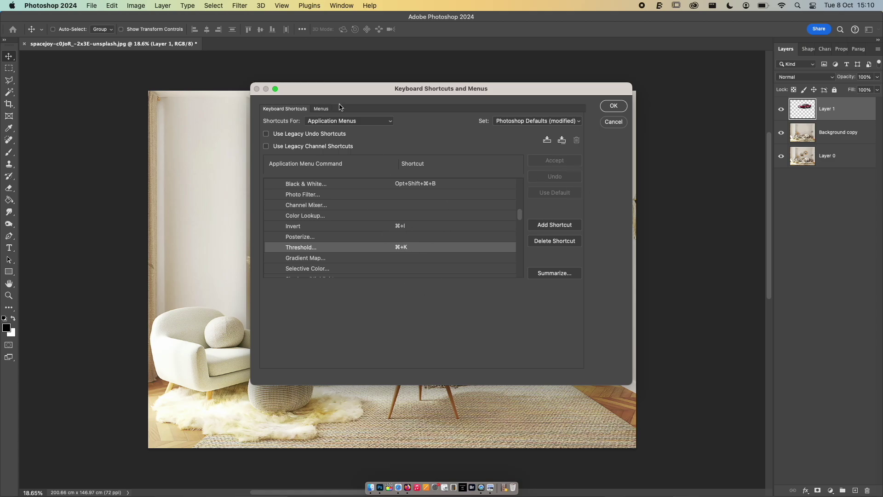
Step: Examine the shortcut lists for Panel Menus and Tools, and dismiss the shortcut settings without saving
left_click(341, 122)
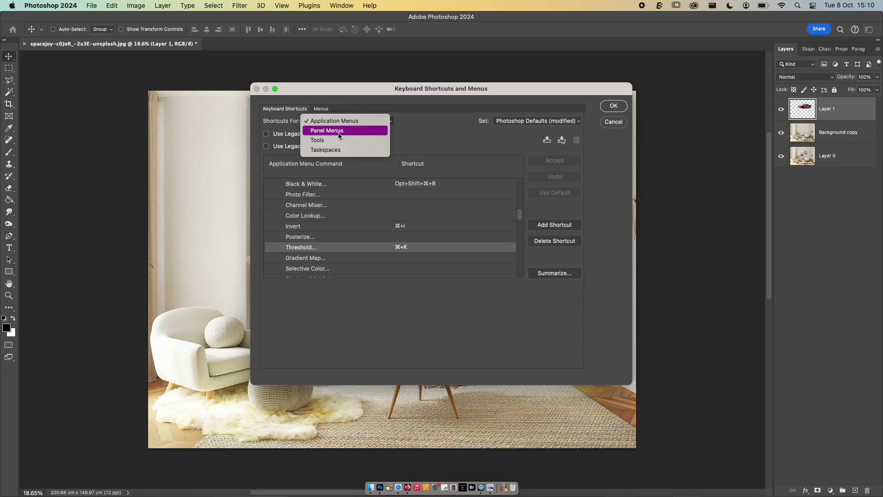
left_click(338, 132)
left_click(322, 121)
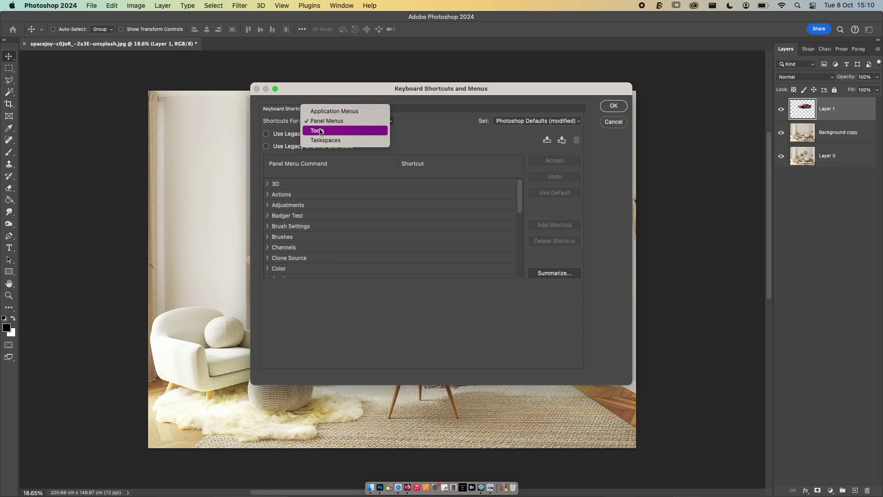
left_click(320, 131)
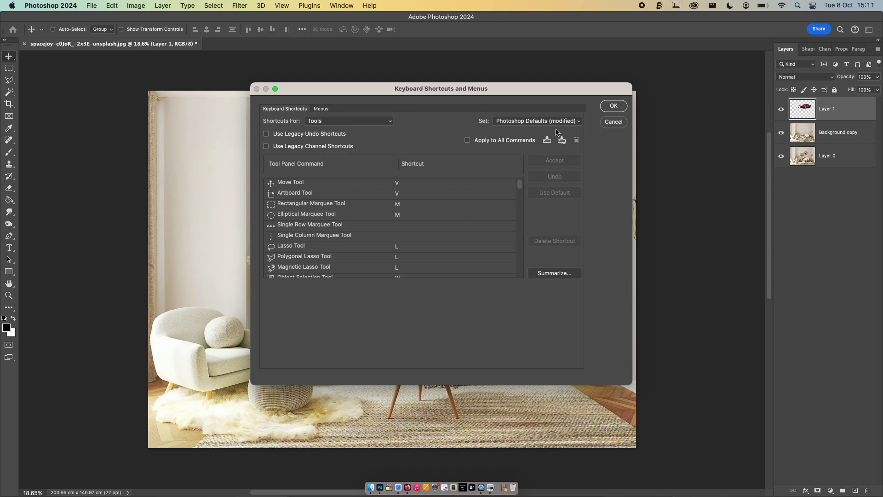
left_click(621, 123)
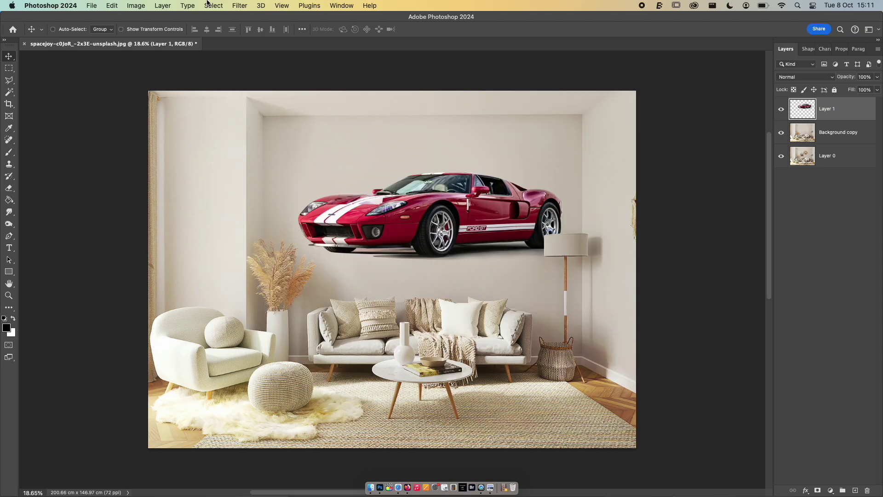
Step: Try converting the image to Grayscale without merging layers, discarding the color information, and undo the conversion
left_click(138, 5)
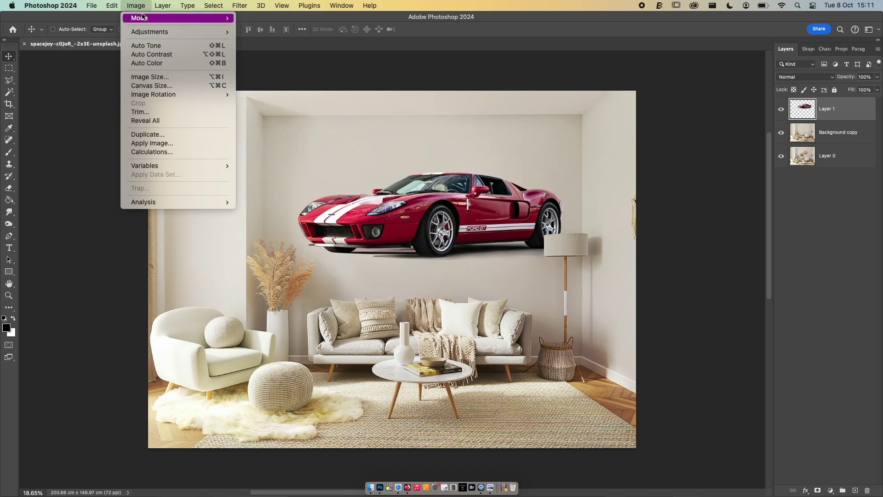
mouse_move(215, 23)
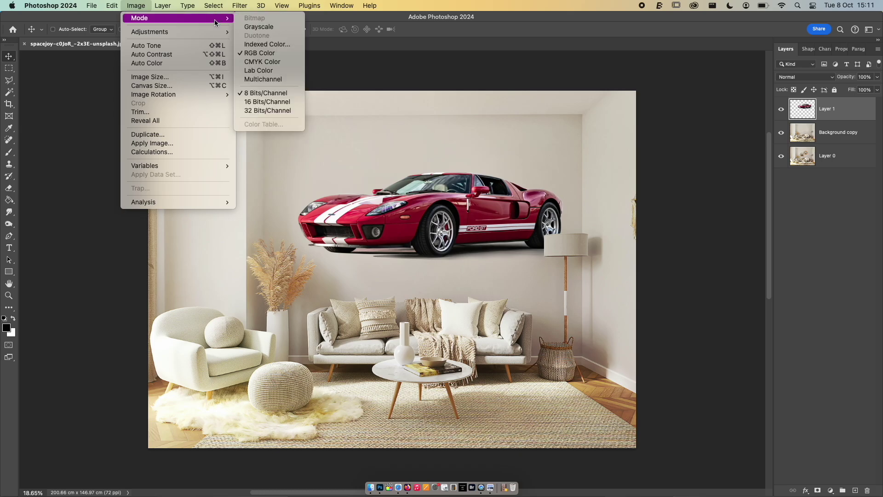
left_click(268, 26)
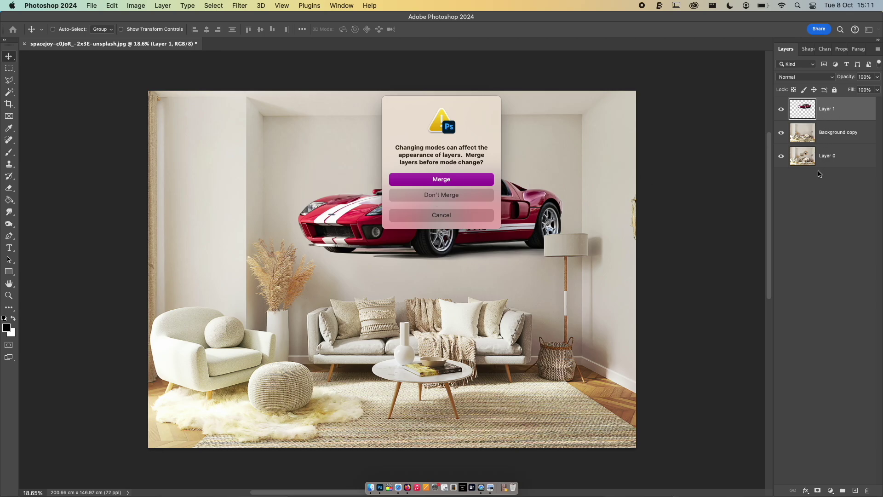
left_click(448, 194)
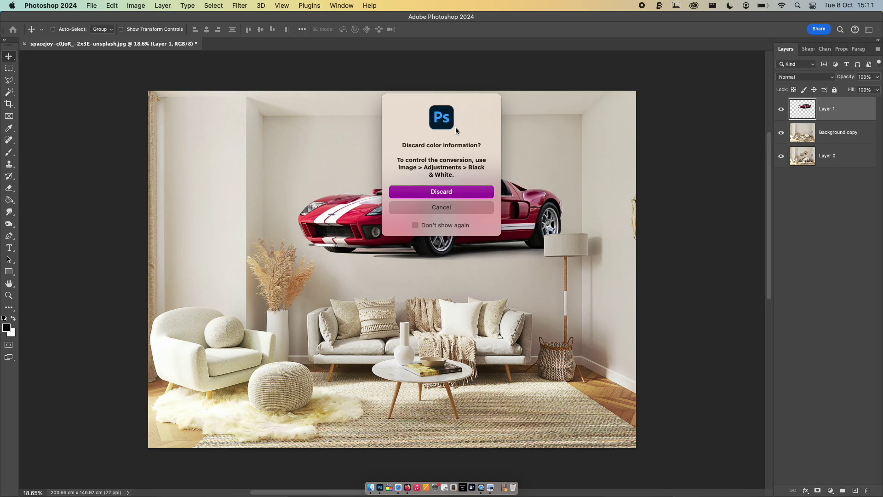
left_click(458, 192)
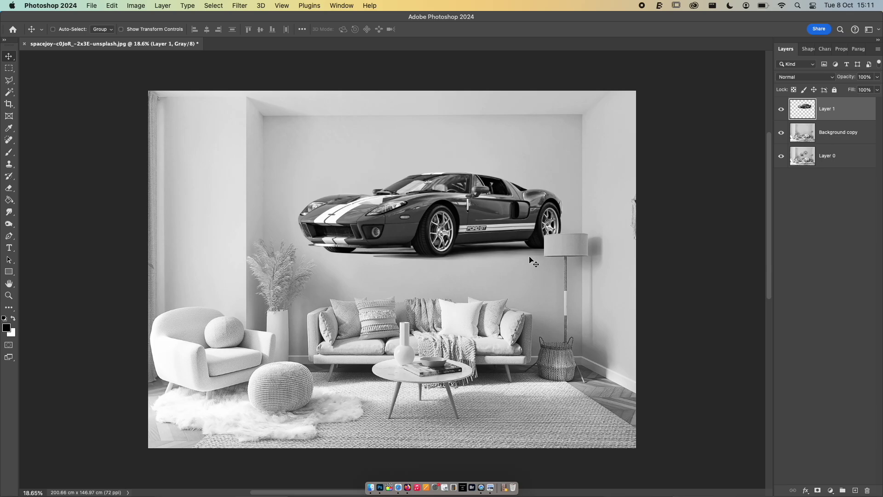
key("super")
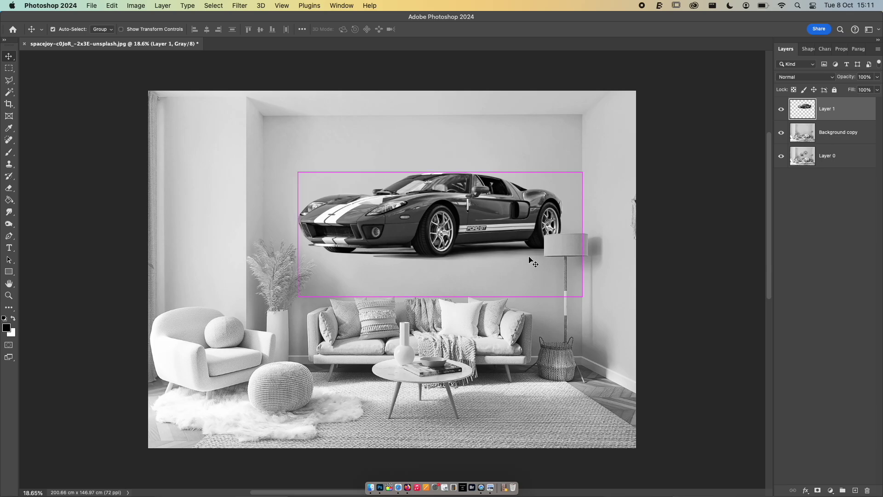
key("super+z")
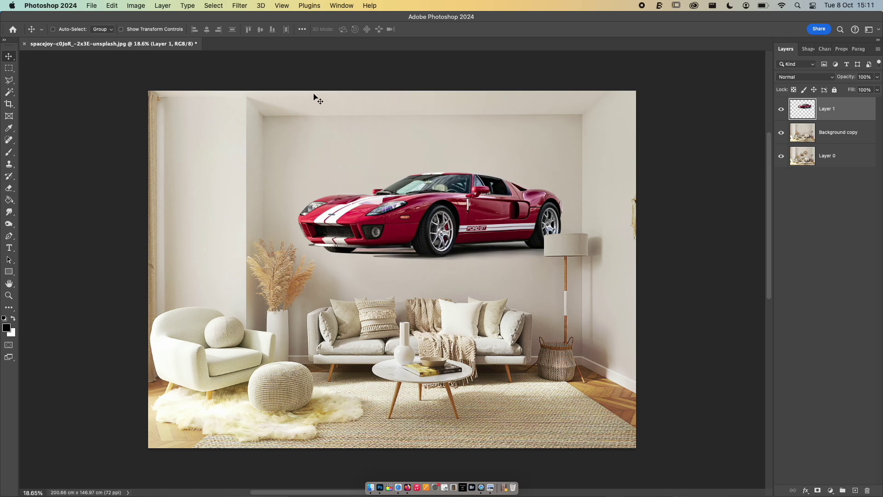
left_click(133, 6)
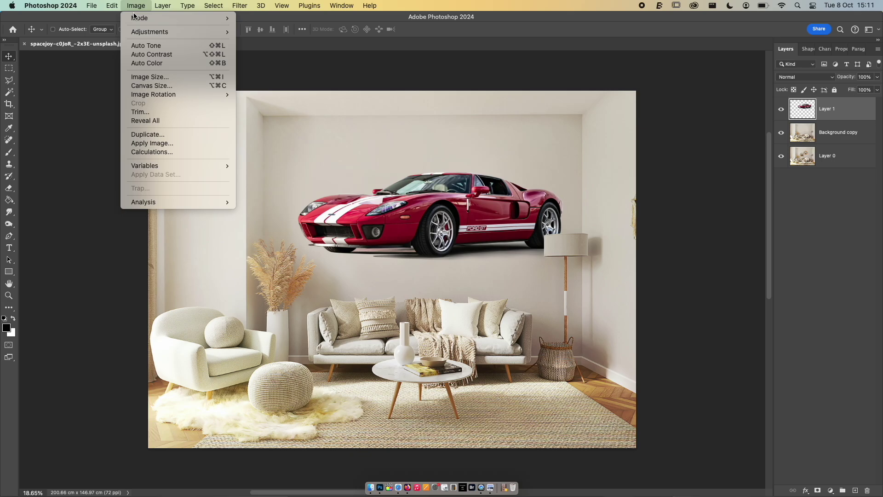
mouse_move(135, 18)
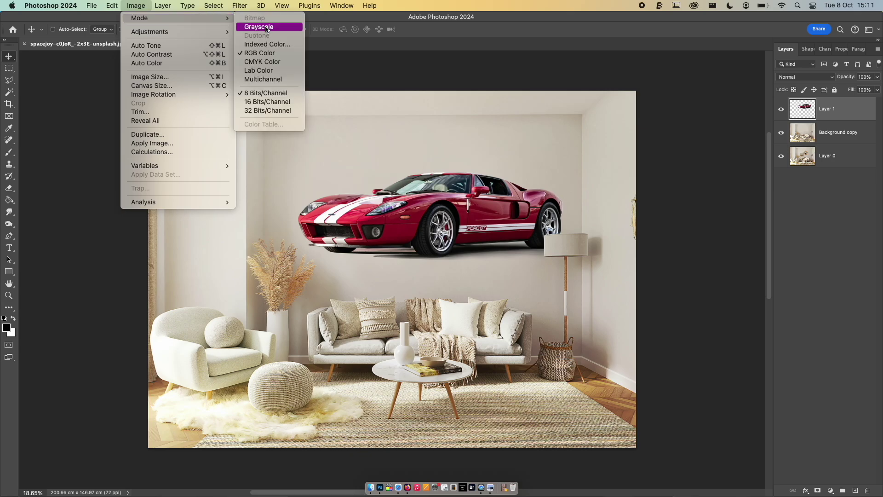
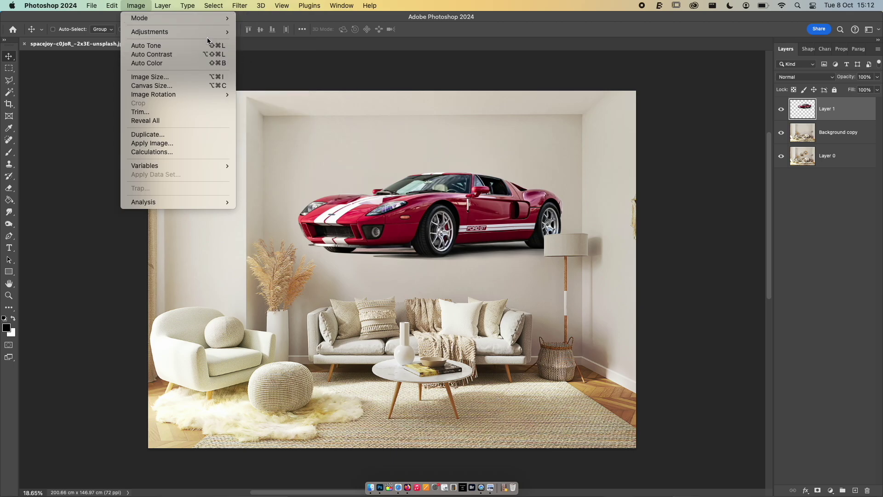
mouse_move(205, 35)
mouse_move(213, 18)
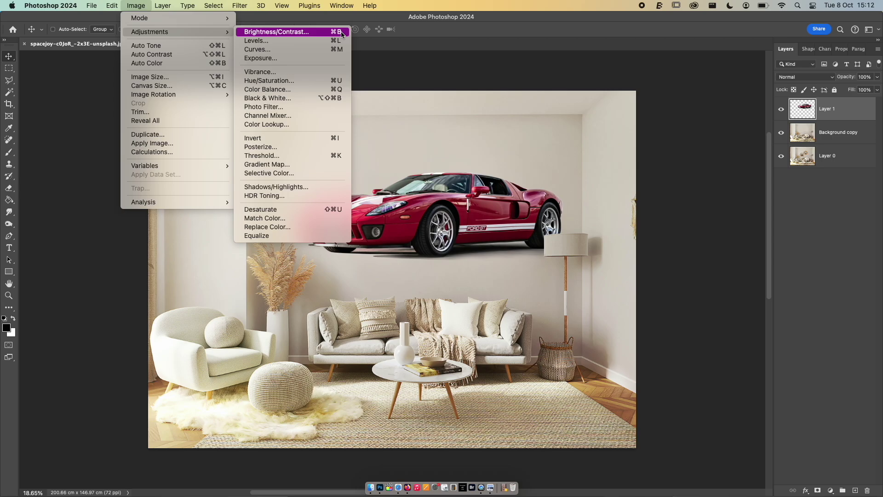
left_click(280, 42)
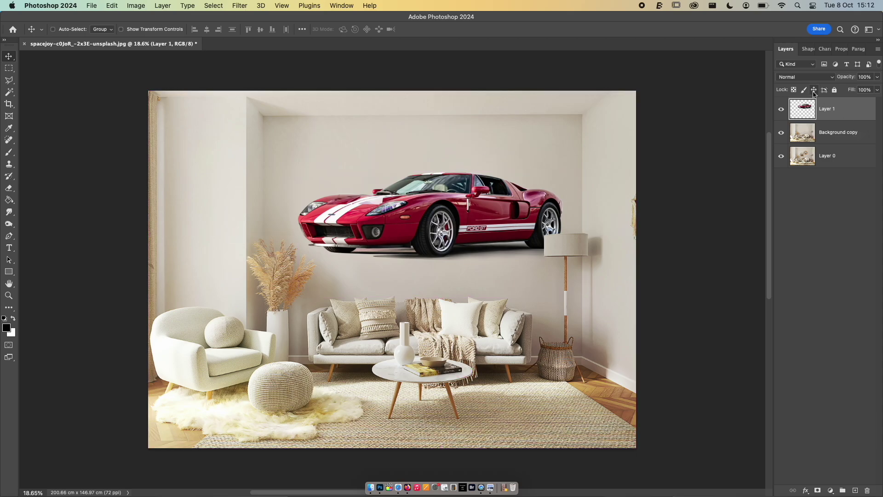
Step: Try a Levels adjustment on the car layer with input levels of 49, 1.26 and 210, and discard it
left_click(823, 138)
left_click(823, 110)
key("super+l")
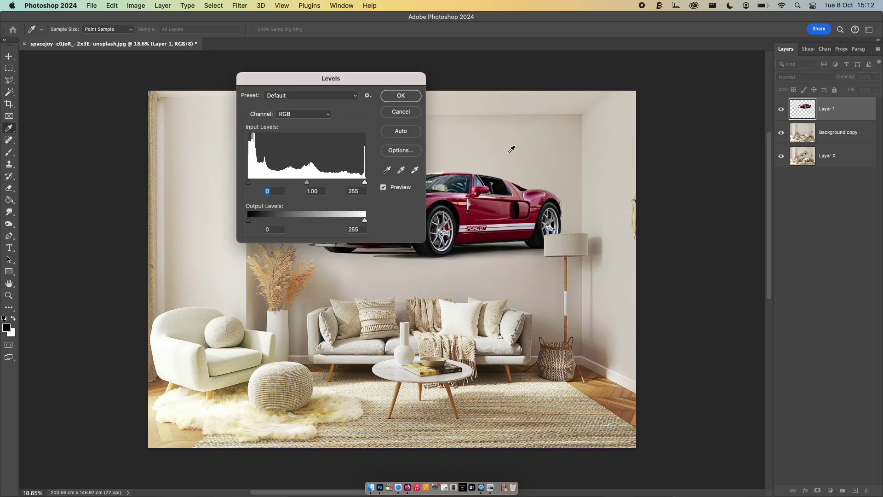
left_click_drag(307, 184, 298, 185)
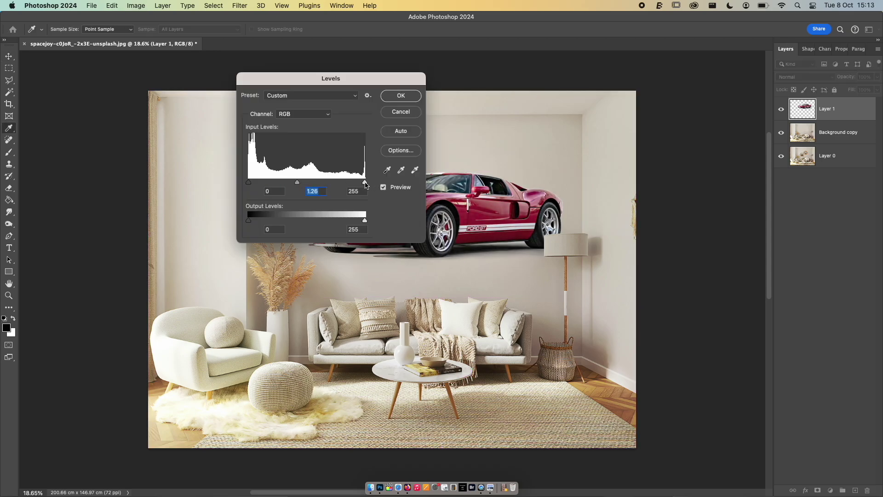
left_click_drag(364, 182, 344, 184)
left_click_drag(248, 183, 271, 186)
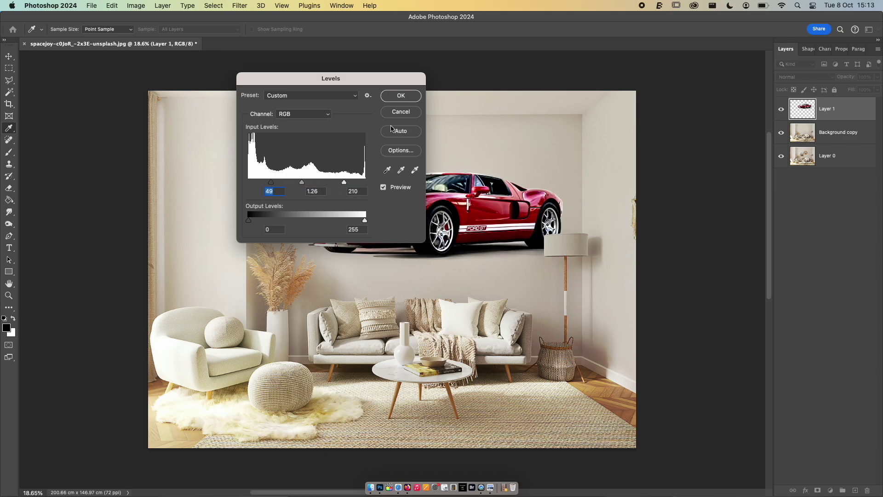
key("Return")
key("v")
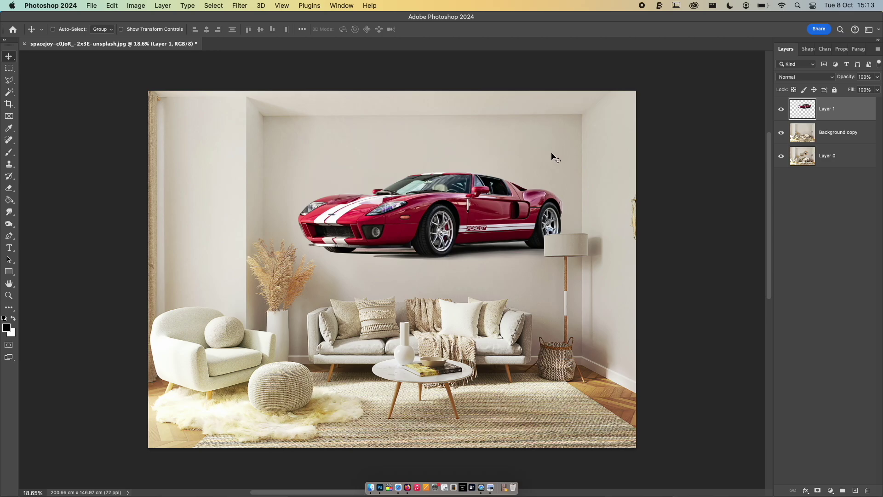
Step: Try Brightness/Contrast on the car layer, testing contrast 100 and then -13 with brightness 36, and cancel the adjustment
key("super+alt+b")
left_click_drag(526, 19, 370, 51)
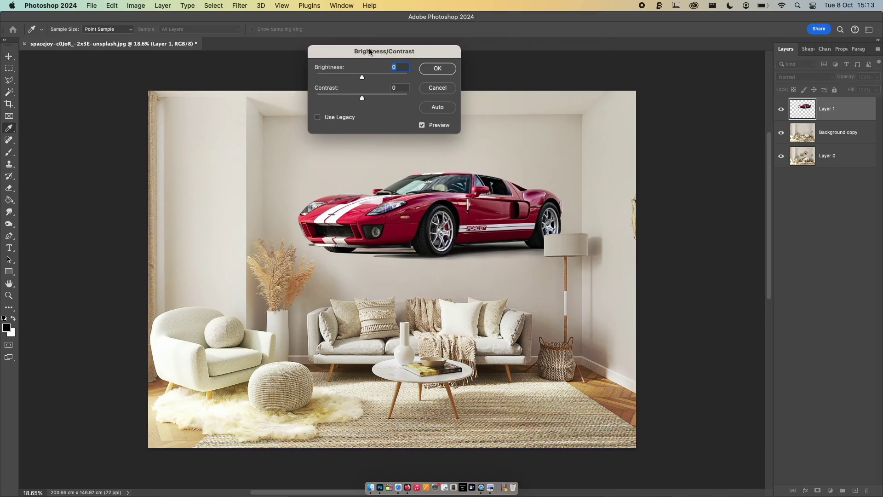
left_click_drag(362, 98, 330, 100)
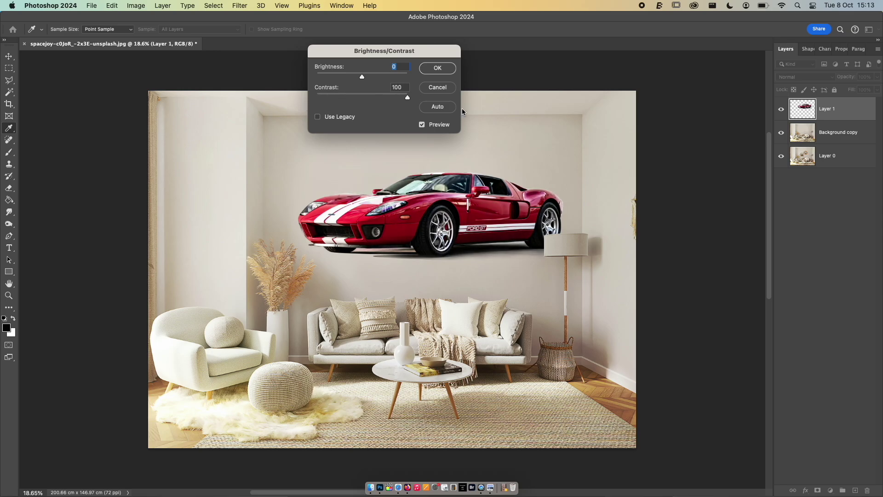
left_click(352, 98)
left_click_drag(353, 98, 373, 76)
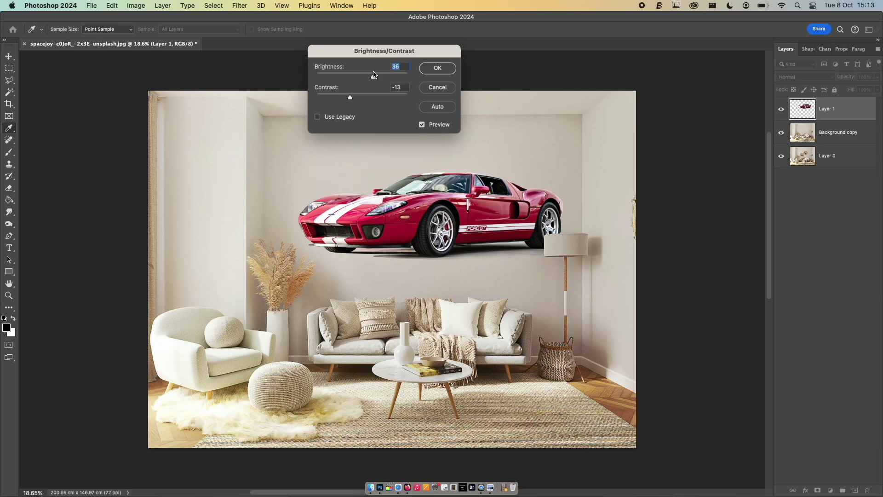
left_click(437, 87)
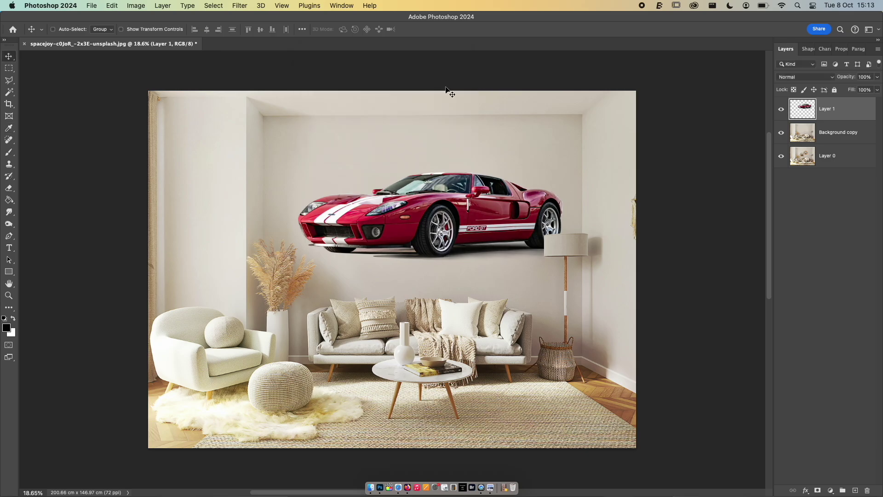
Step: Try Exposure on the car layer at +6.67, +2.60, -0.92 and +0.33, and cancel the adjustment
left_click(136, 6)
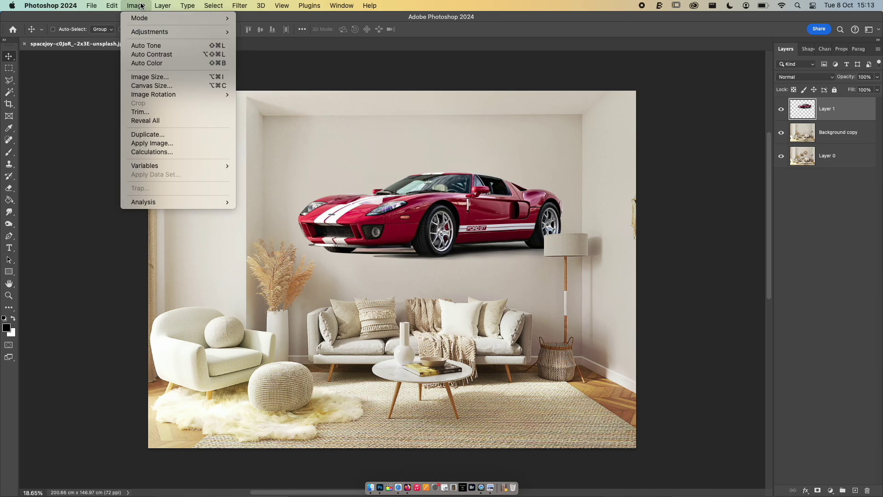
mouse_move(172, 34)
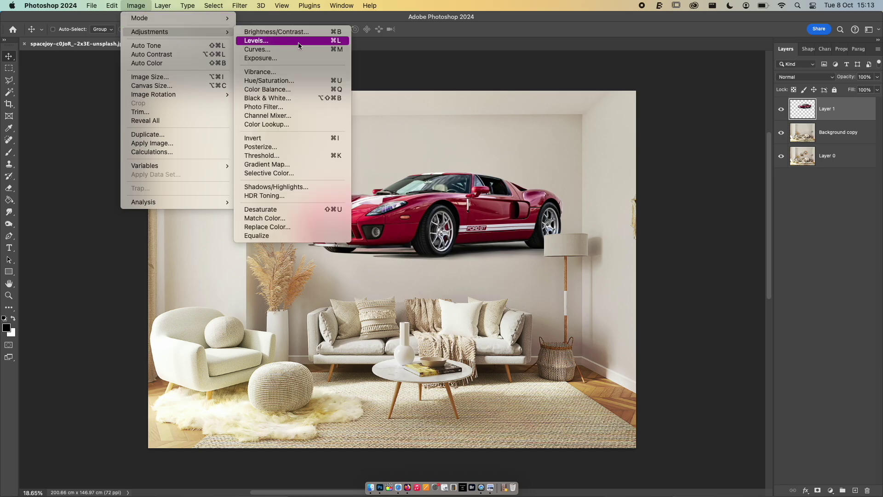
left_click(299, 59)
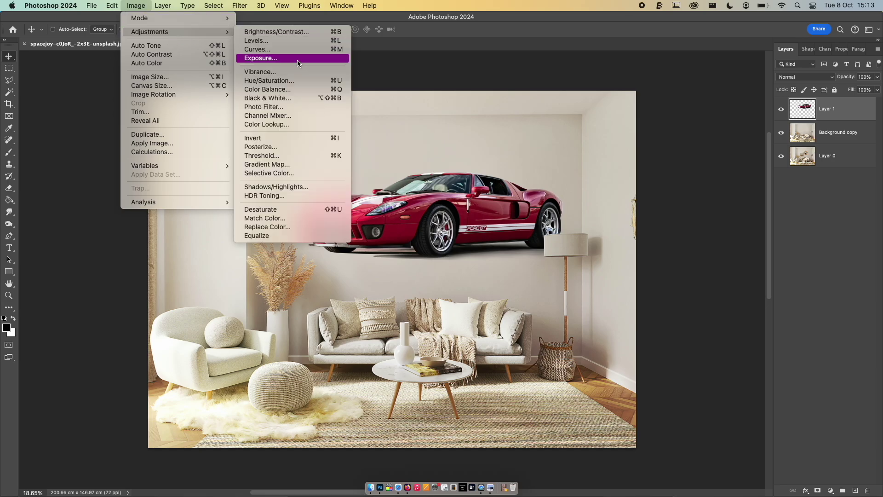
left_click_drag(444, 135, 672, 139)
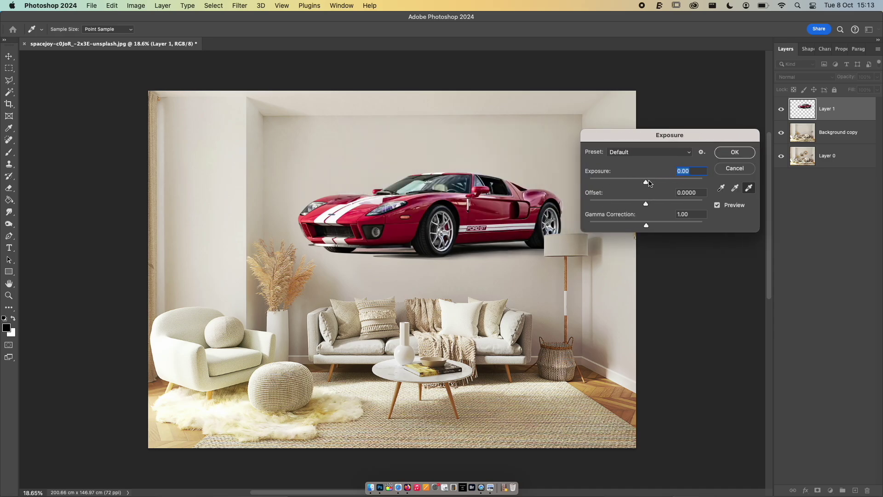
left_click_drag(647, 184, 683, 188)
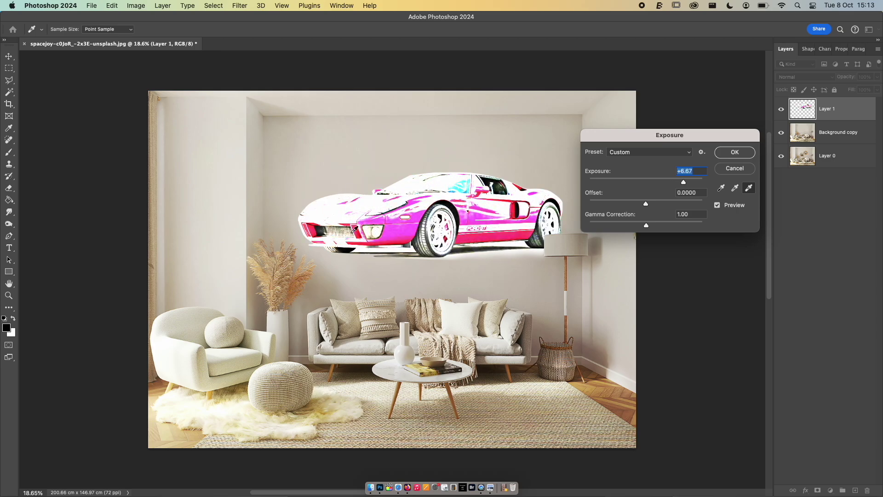
mouse_move(684, 183)
left_mouse_down()
mouse_move(622, 190)
mouse_move(668, 186)
left_mouse_up()
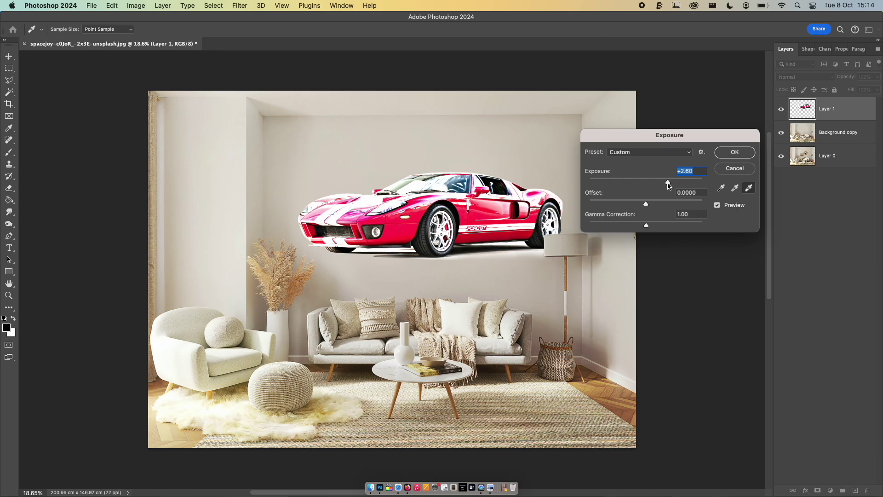
left_click_drag(668, 185, 638, 190)
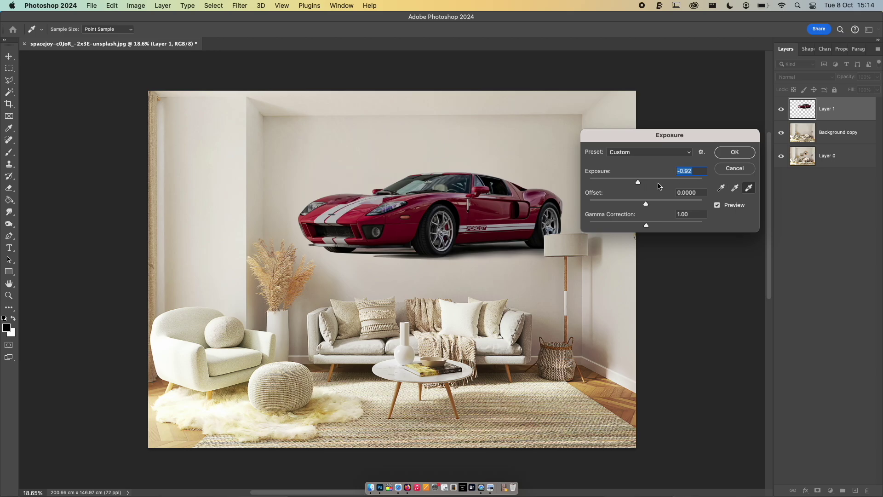
left_click_drag(640, 184, 649, 183)
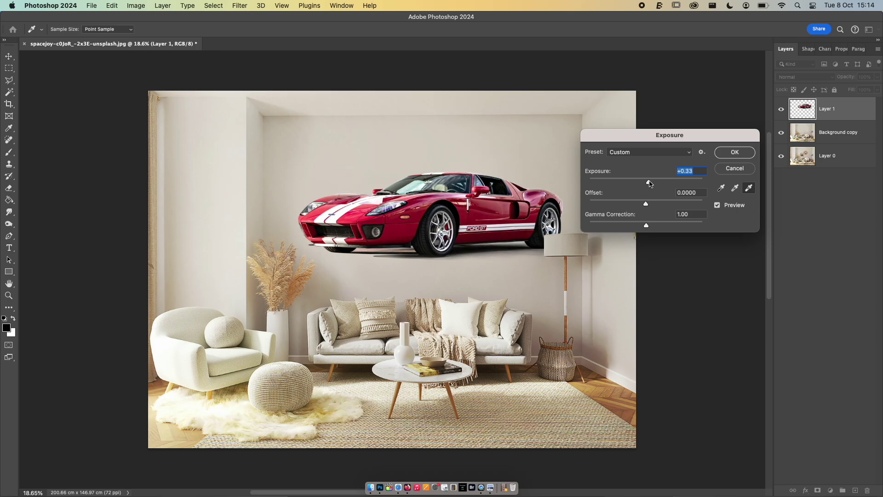
left_click(733, 168)
Step: Try a Vibrance adjustment on the car layer with vibrance +2 and saturation +24, and cancel it
left_click(136, 6)
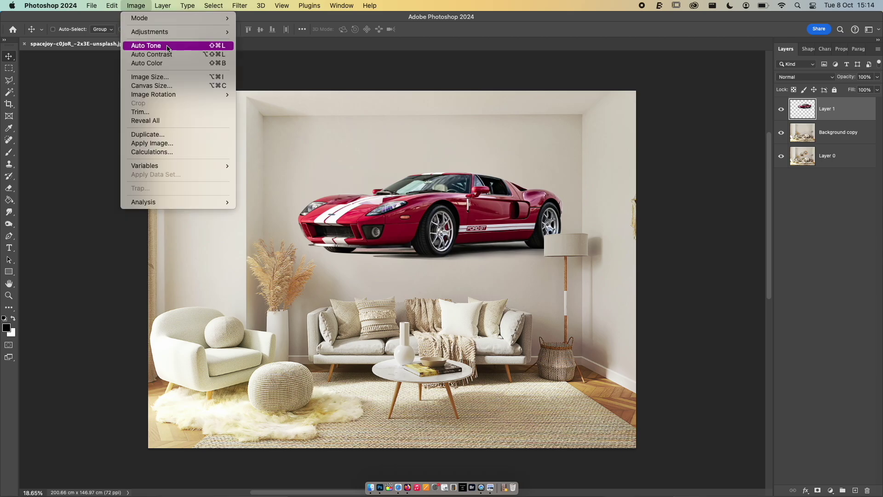
mouse_move(175, 33)
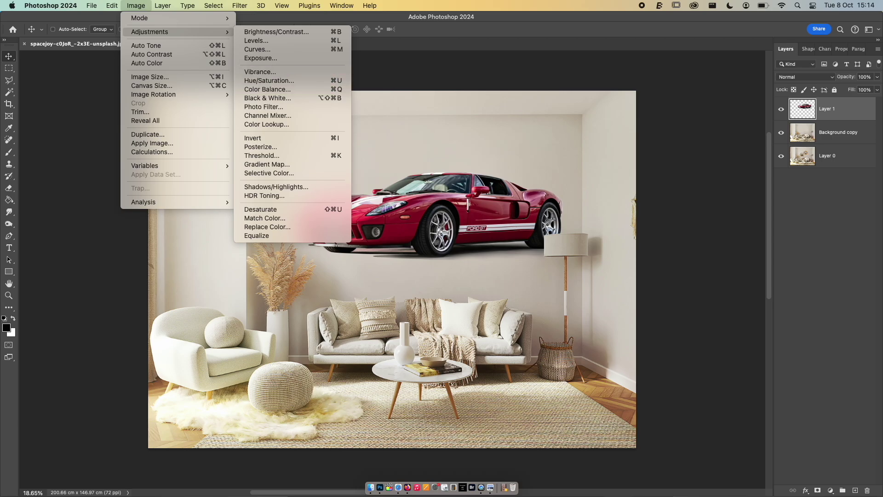
left_click(285, 72)
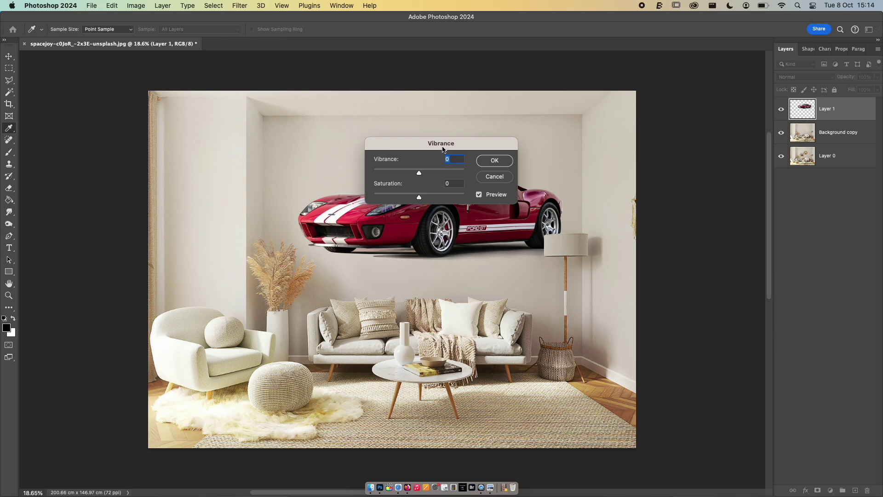
left_click_drag(443, 148, 375, 154)
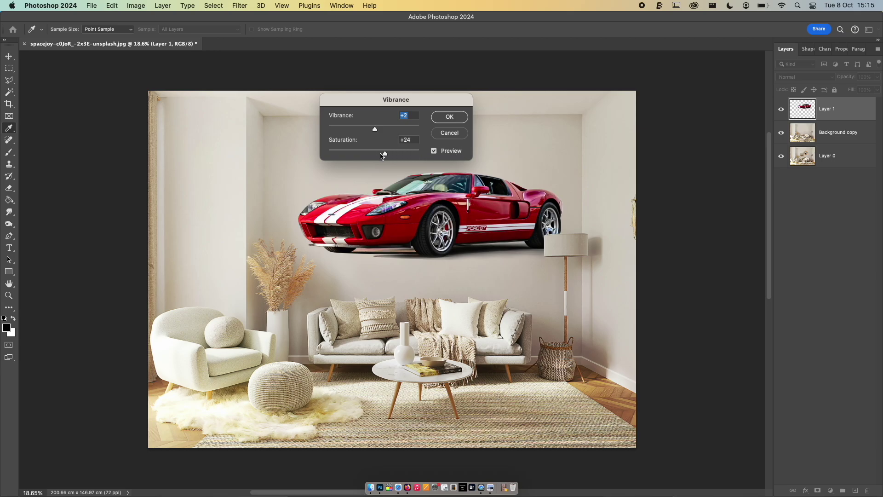
key("Tab")
left_click(466, 136)
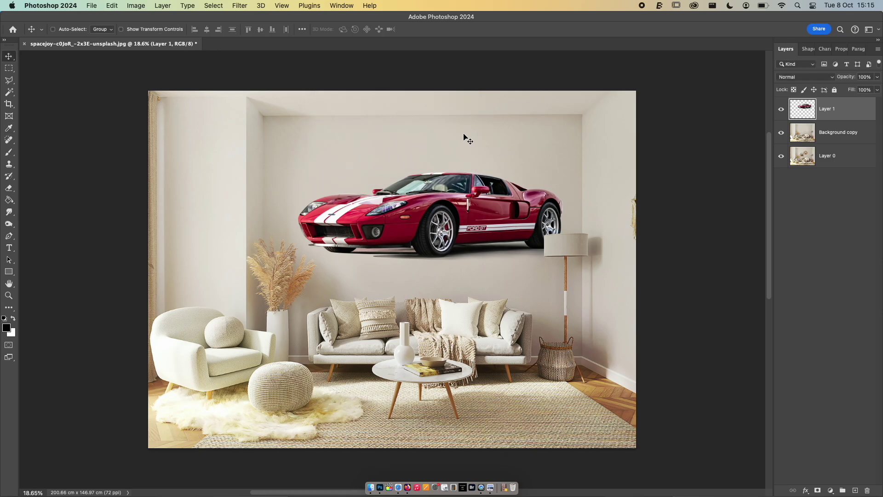
Step: Open a Hue/Saturation adjustment on the car layer and set hue +62, saturation +44 and lightness +5
left_click(162, 7)
mouse_move(138, 6)
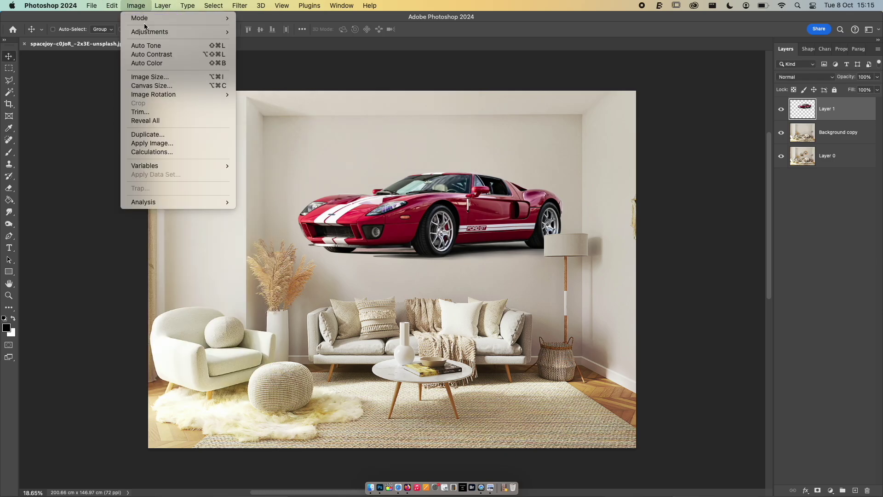
mouse_move(147, 32)
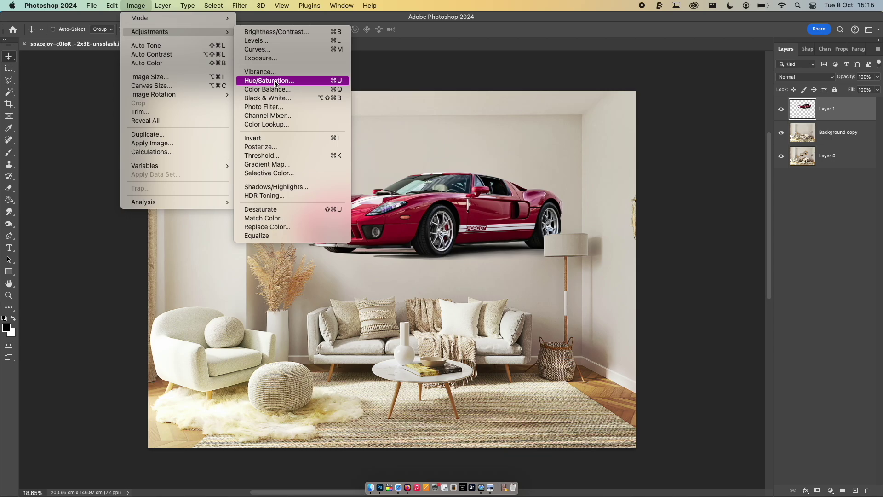
left_click(337, 83)
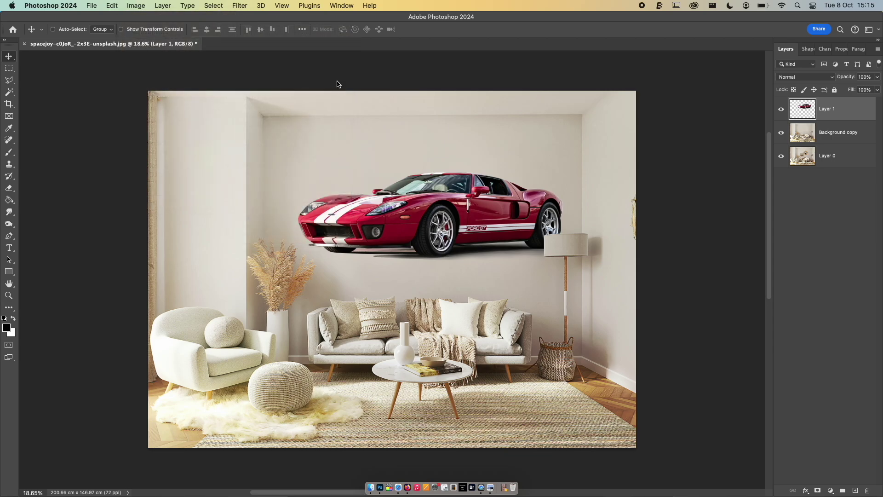
left_click_drag(595, 171, 595, 141)
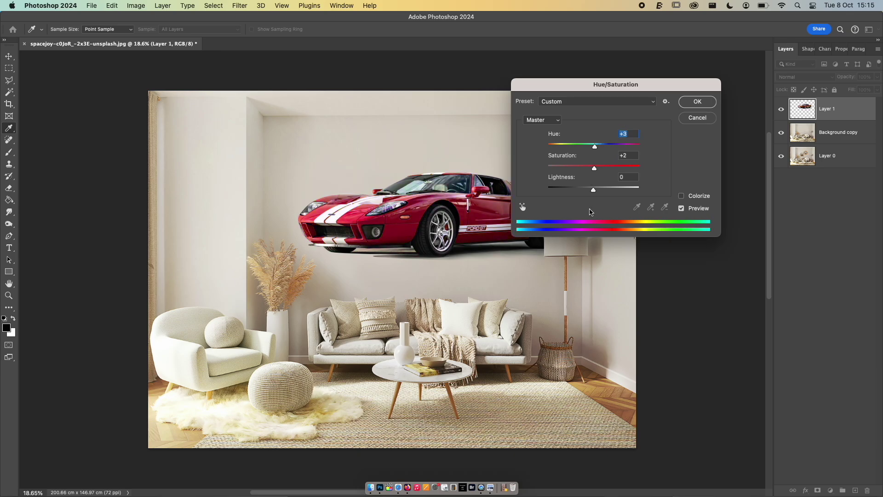
mouse_move(593, 189)
left_mouse_down()
mouse_move(617, 189)
mouse_move(562, 190)
mouse_move(595, 187)
left_mouse_up()
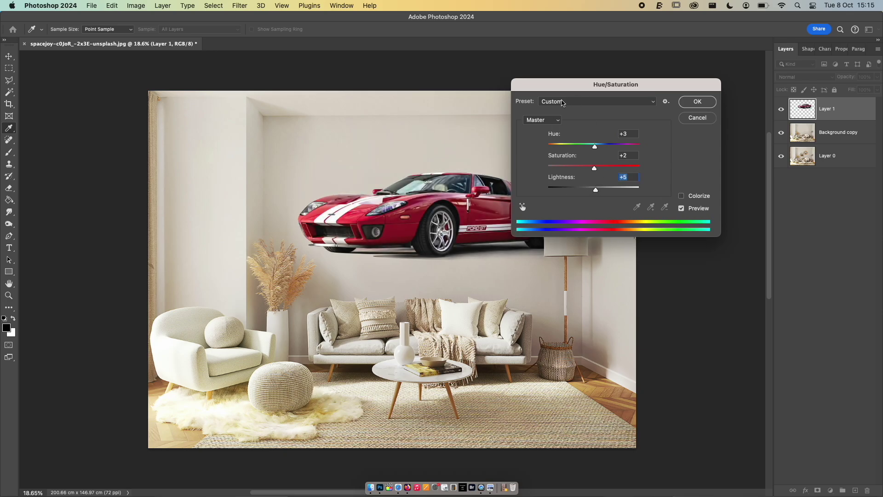
left_click_drag(579, 85, 646, 85)
left_click_drag(665, 145, 681, 167)
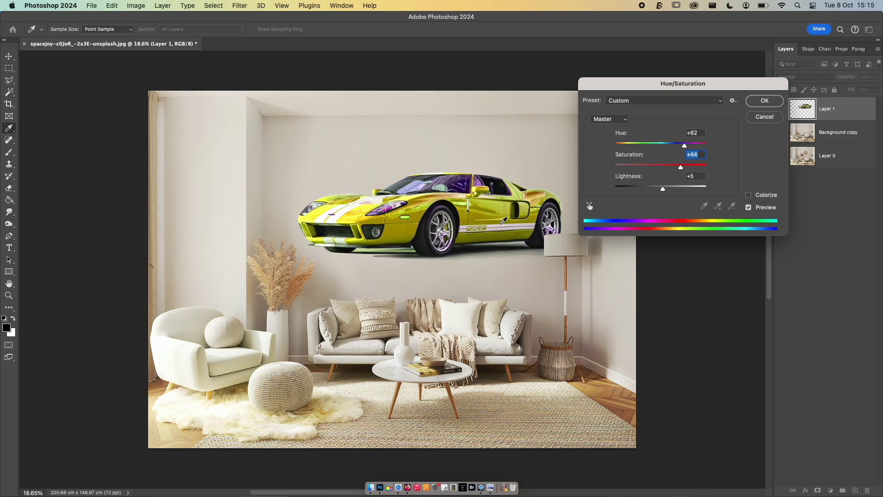
Step: Try colorizing the car with saturation 70 at hues 59 and 351, reduce saturation to 0, and cancel the Hue/Saturation adjustment
left_click(767, 196)
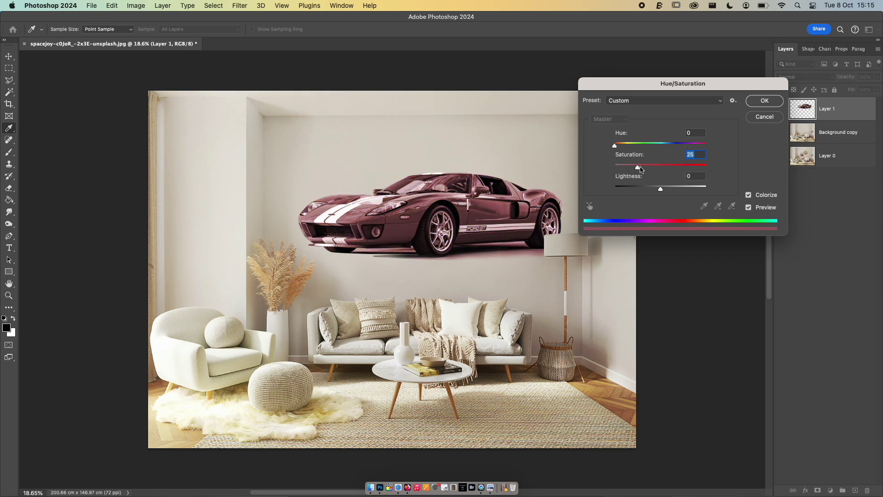
left_click_drag(639, 169, 679, 168)
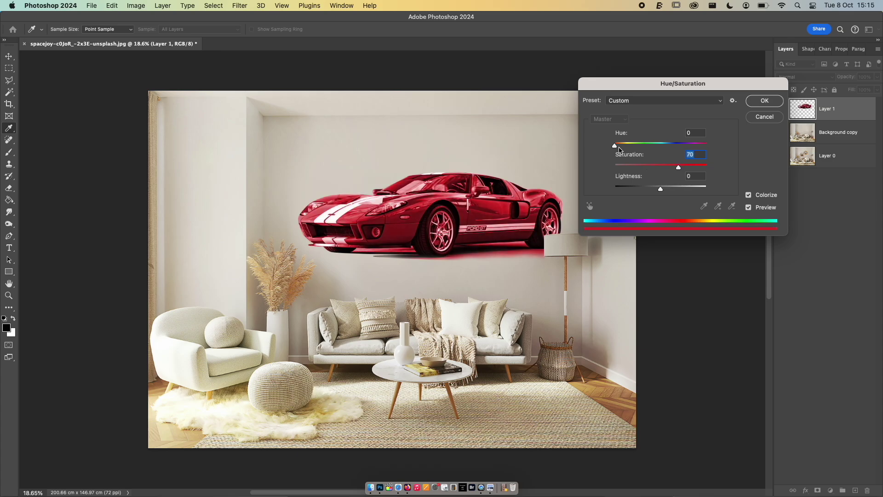
left_click_drag(617, 146, 630, 147)
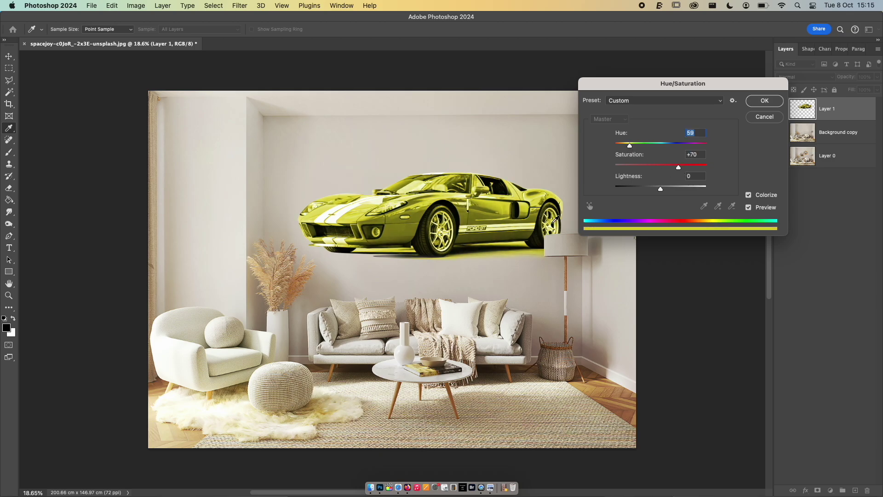
left_click_drag(652, 147, 705, 147)
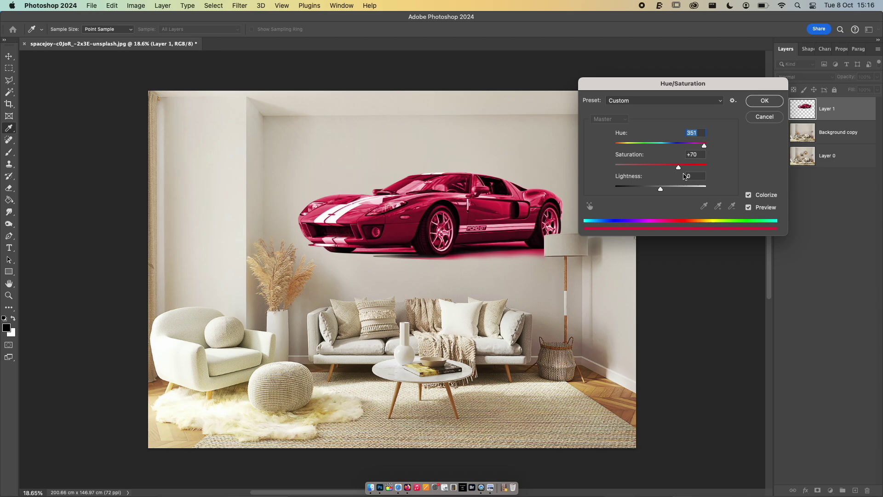
left_click_drag(680, 170, 579, 174)
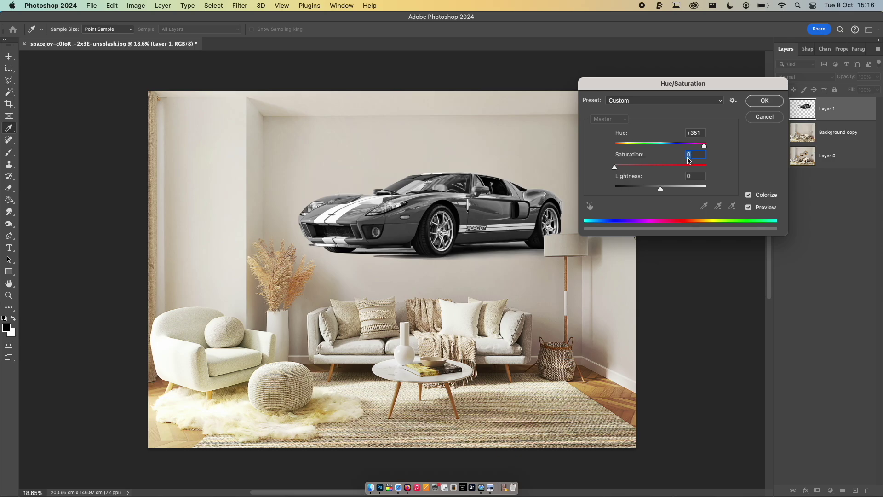
left_click(758, 117)
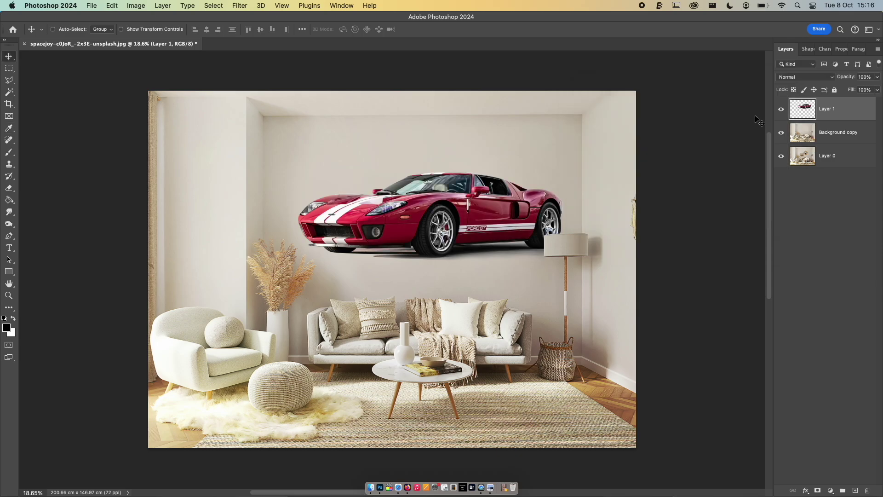
Step: Open a Color Balance adjustment on the car layer and shift the midtones to cyan-red -37 and magenta-green +7
left_click(140, 6)
mouse_move(178, 32)
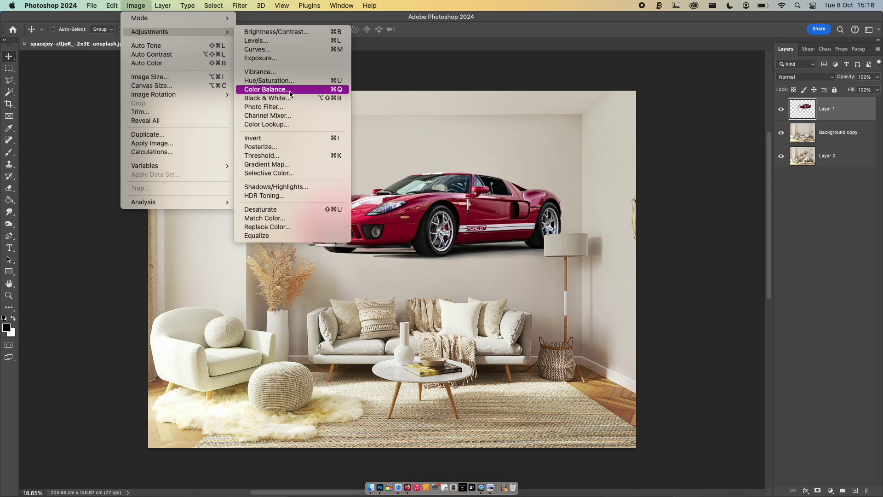
left_click(338, 91)
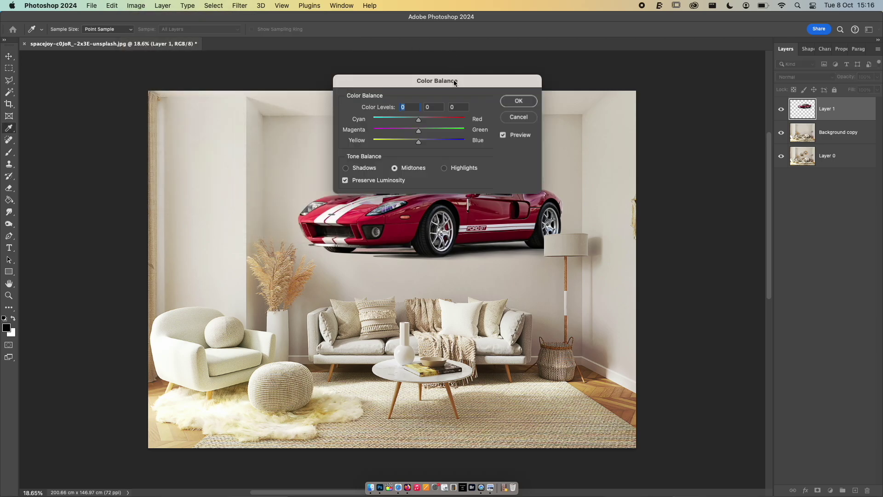
left_click_drag(454, 82, 660, 79)
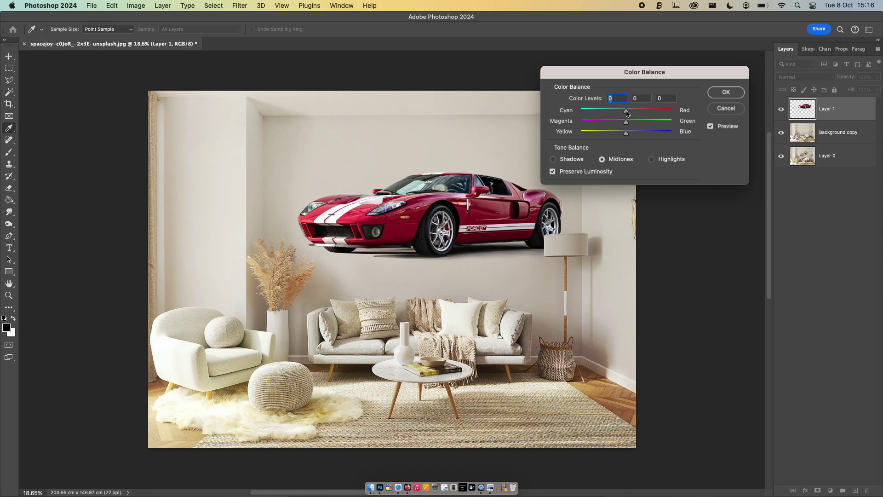
mouse_move(627, 113)
left_mouse_down()
mouse_move(586, 118)
mouse_move(610, 114)
mouse_move(641, 125)
mouse_move(634, 126)
left_mouse_up()
key("Tab")
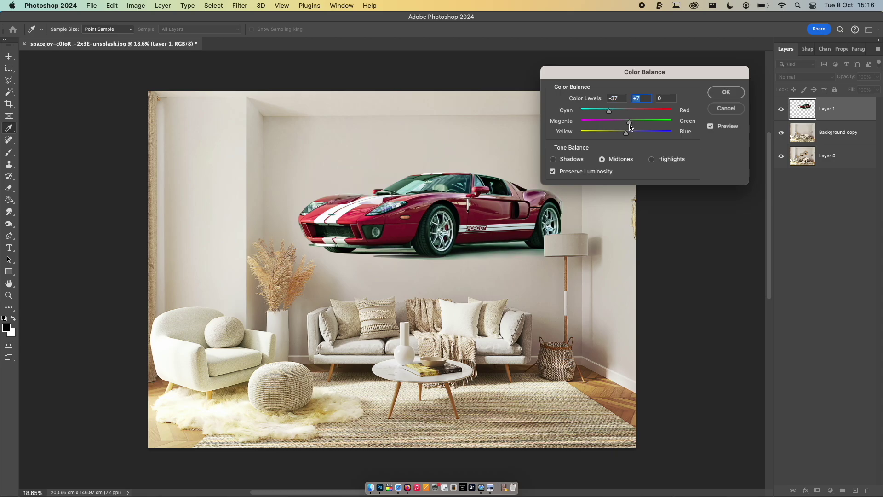
Step: Readjust the car's midtone color balance, switch through the shadows, highlights and midtones ranges, and cancel the adjustment
left_click_drag(609, 111, 623, 112)
left_click_drag(627, 136, 631, 112)
left_click(629, 112)
left_click(554, 160)
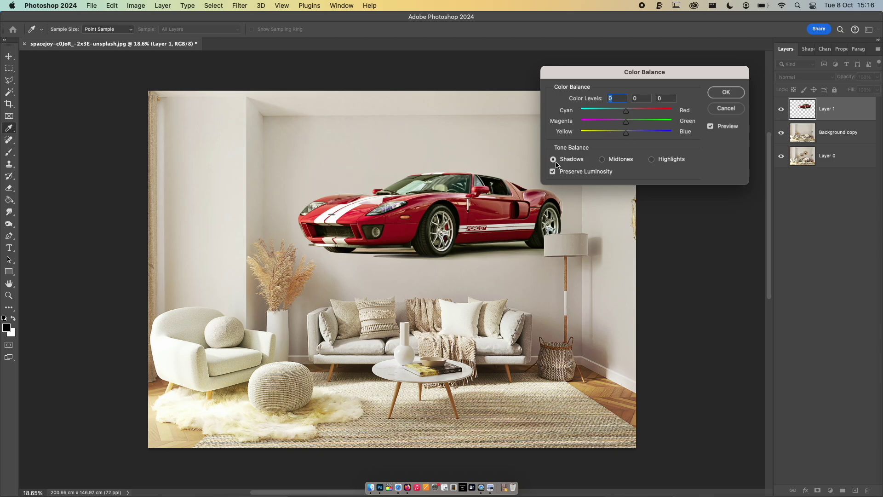
left_click(678, 161)
left_click(602, 160)
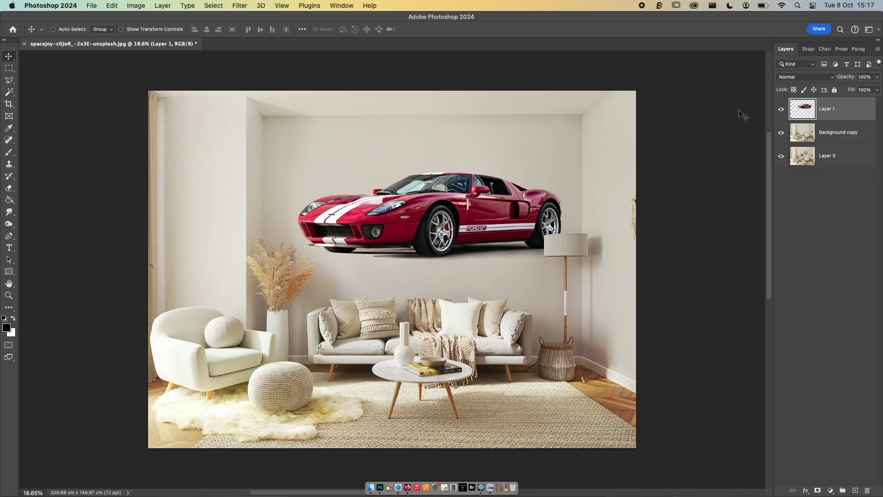
left_click(739, 111)
Step: Try Channel Mixer on the car layer with red at +58% in the Red output, view the Green output and presets, and cancel
left_click(143, 5)
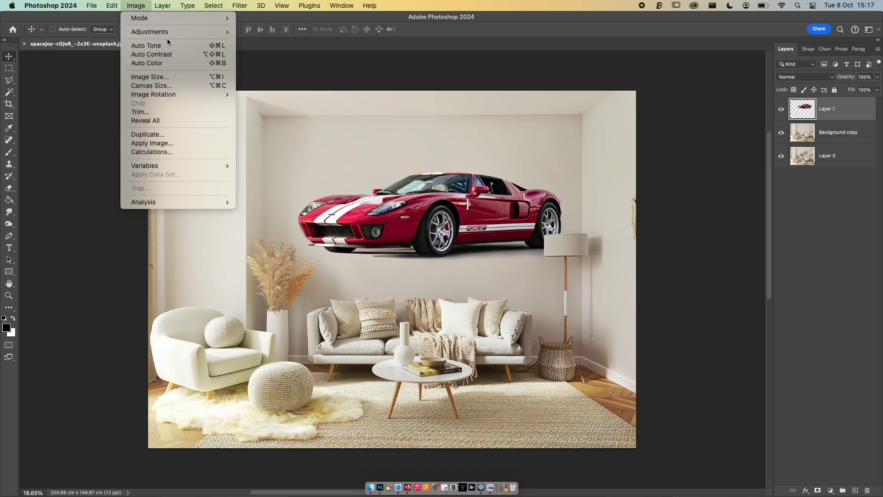
mouse_move(168, 35)
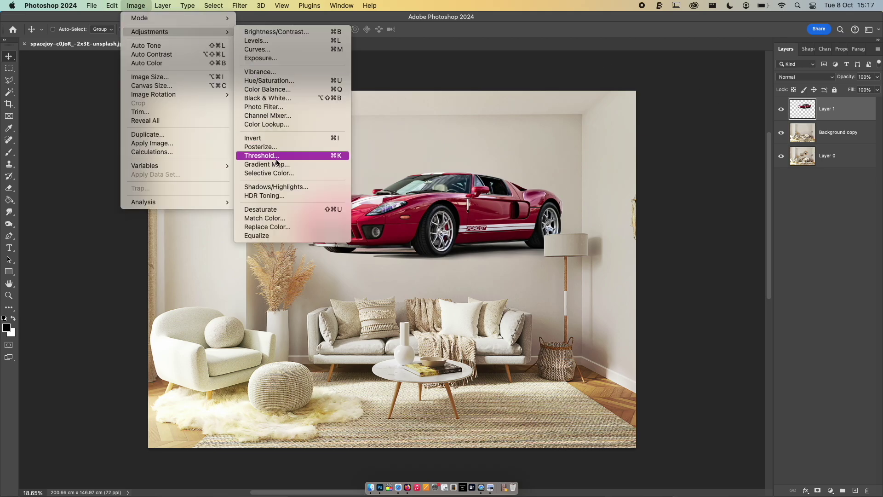
left_click(291, 115)
left_click_drag(367, 86, 684, 100)
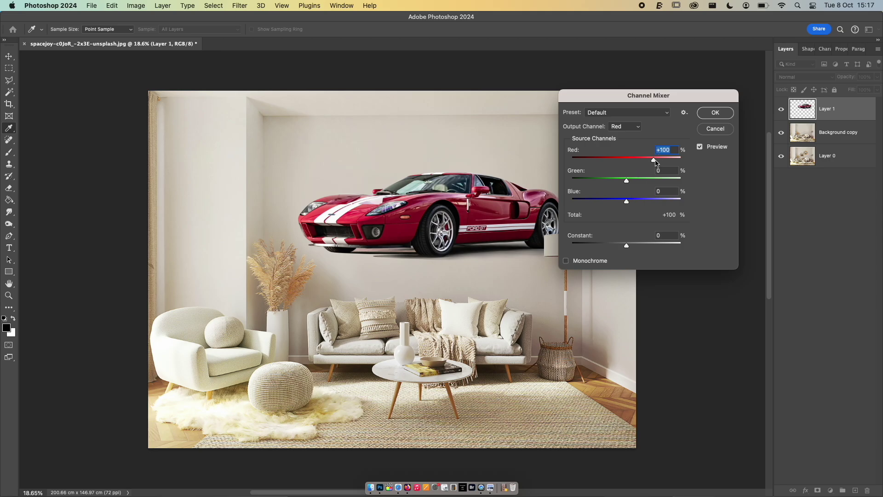
mouse_move(654, 160)
left_mouse_down()
mouse_move(592, 168)
mouse_move(642, 160)
left_mouse_up()
left_click(632, 127)
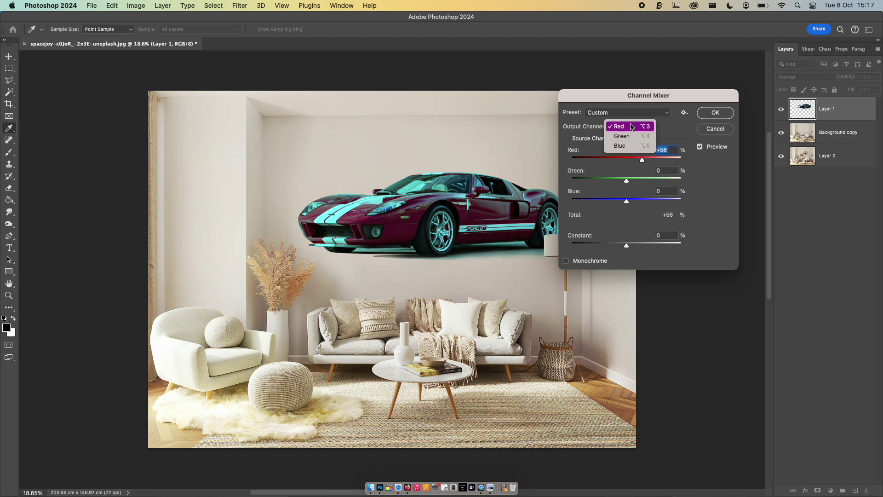
left_click(624, 136)
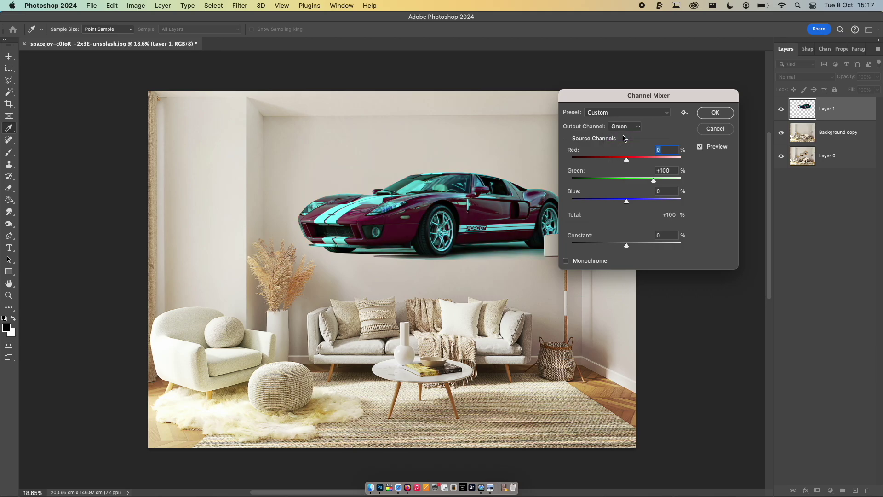
left_click(608, 111)
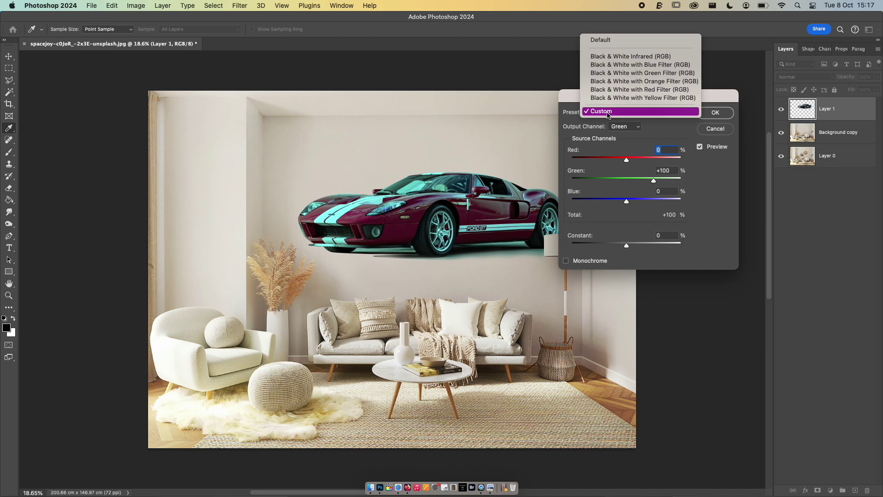
left_click(715, 131)
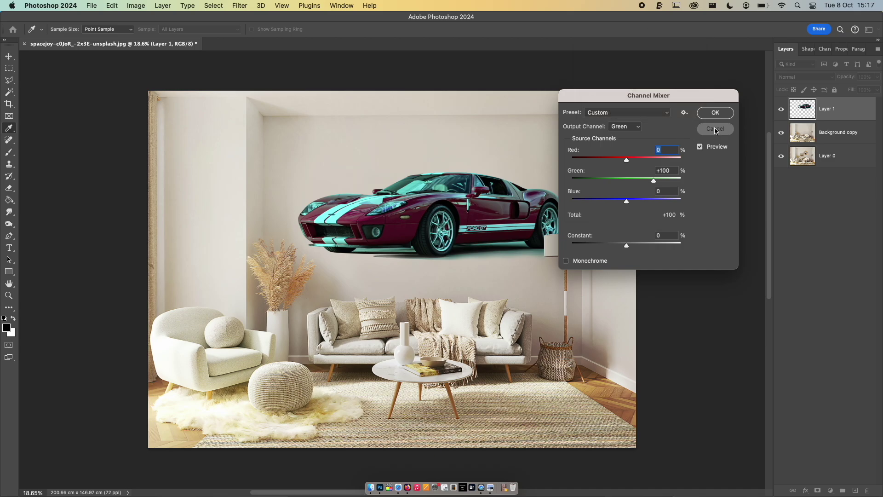
Step: Try a Photo Filter on the car layer using Cooling Filter (80) at 7% density, and cancel it
left_click(135, 5)
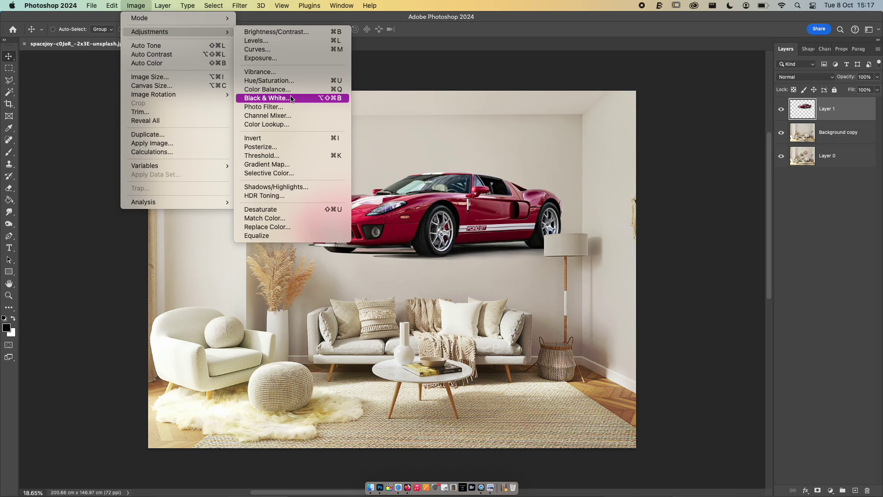
left_click(272, 109)
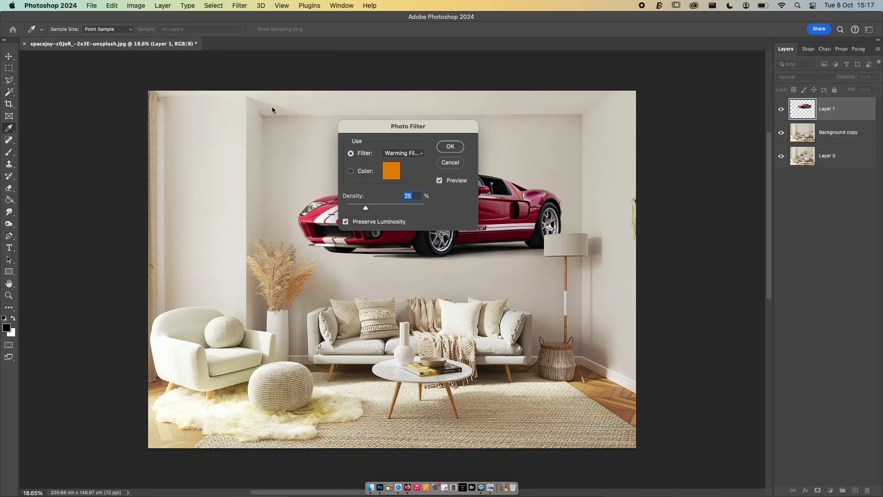
left_click_drag(386, 129, 620, 112)
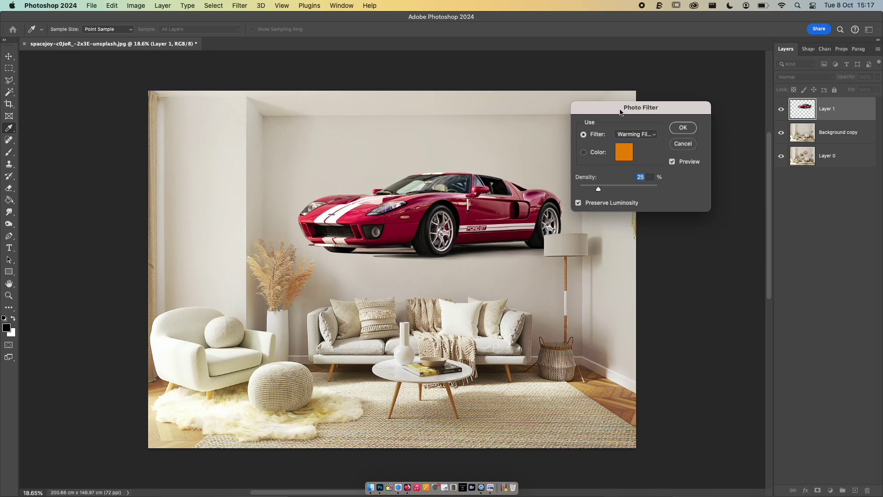
left_click(640, 135)
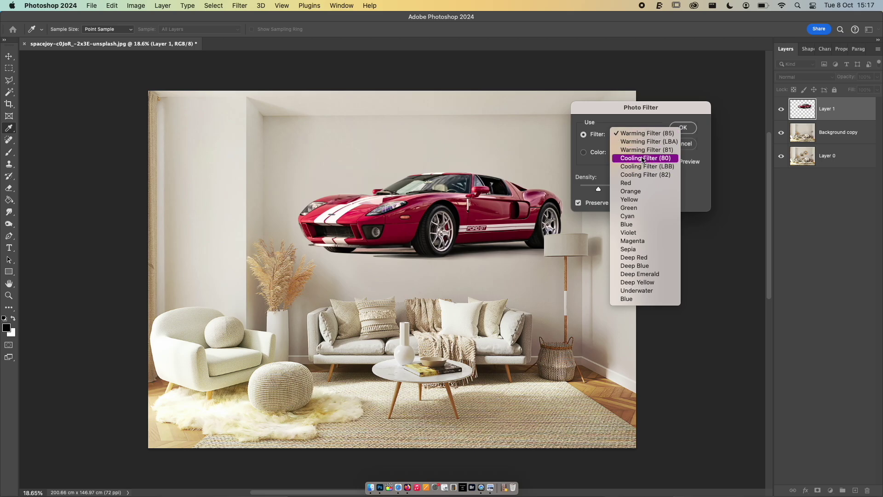
left_click(642, 159)
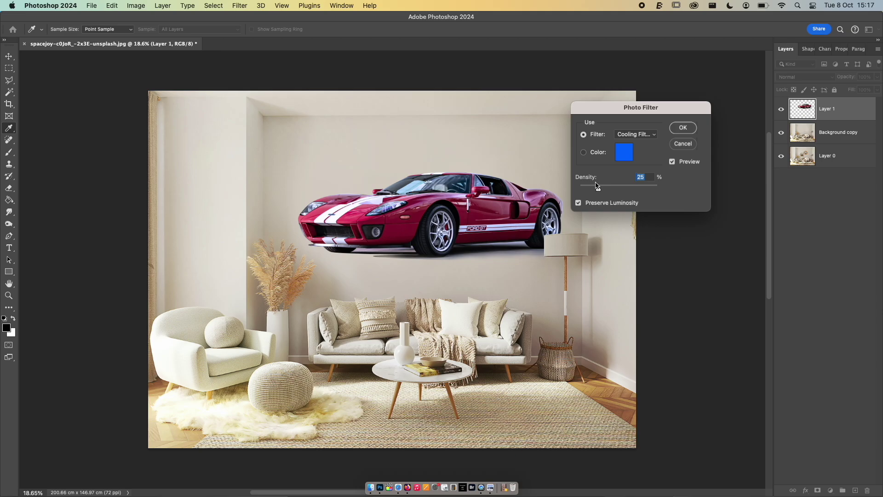
left_click_drag(598, 189, 580, 188)
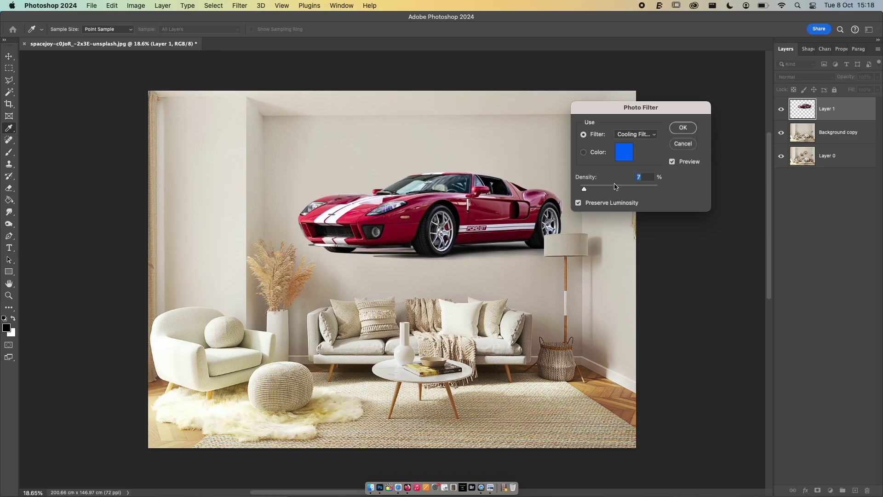
left_click(685, 145)
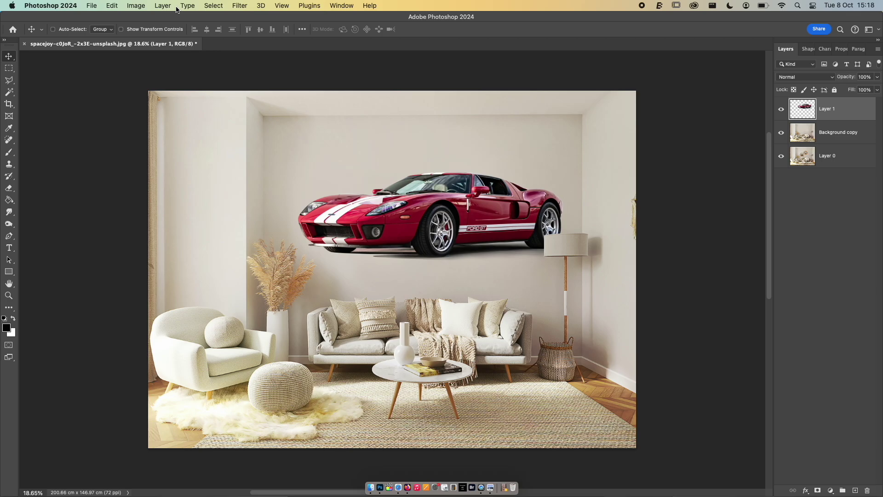
Step: Invert the car layer's colors and undo the inversion
left_click(136, 5)
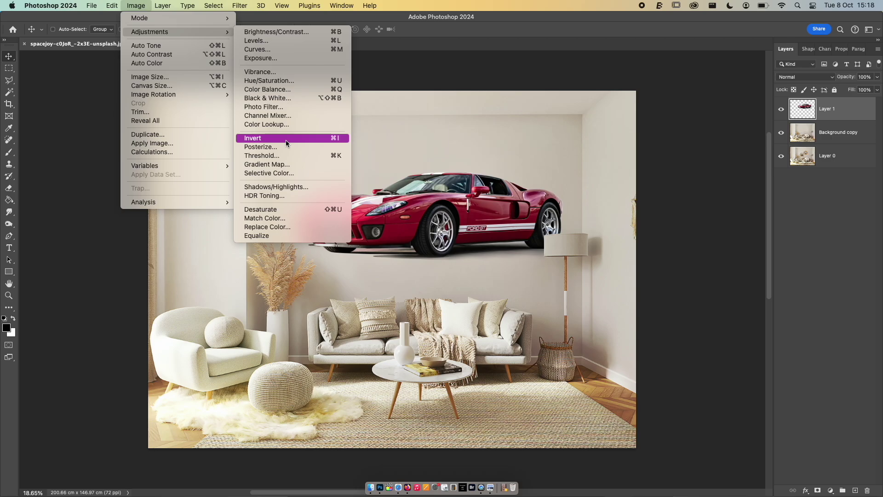
left_click(286, 140)
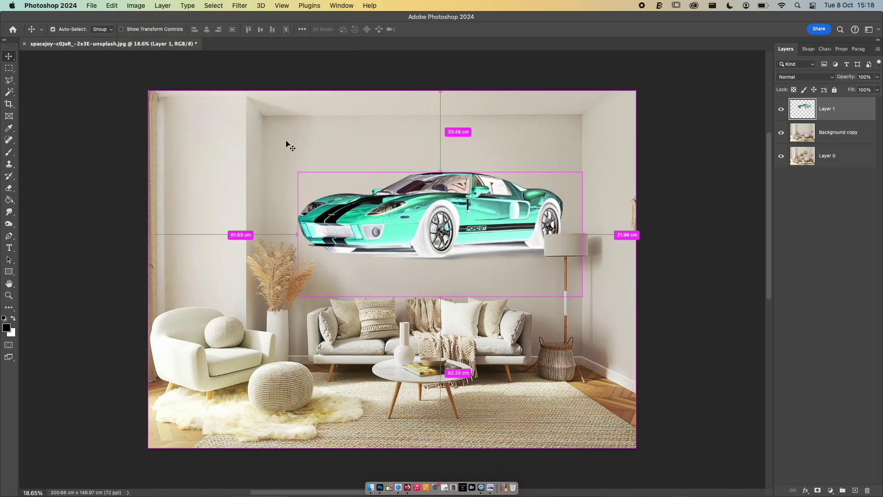
key("super+z")
Step: Try Posterize on the car layer at 2 levels, and cancel the adjustment
left_click(162, 5)
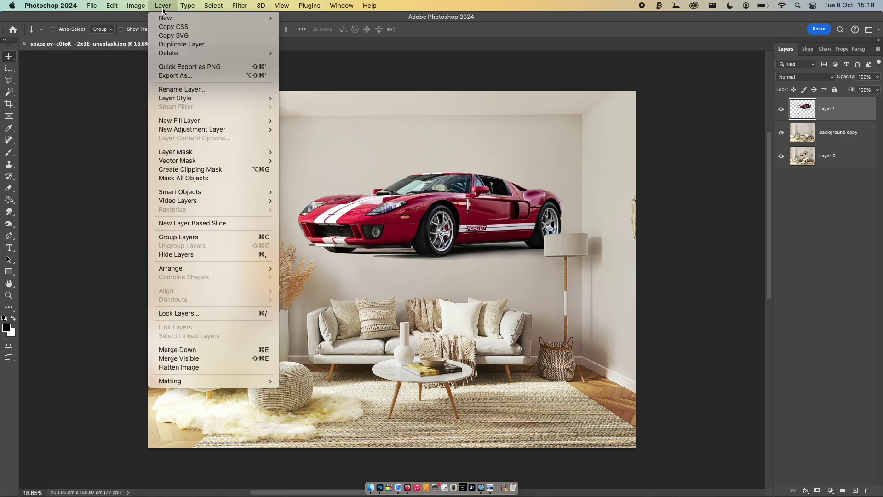
mouse_move(138, 6)
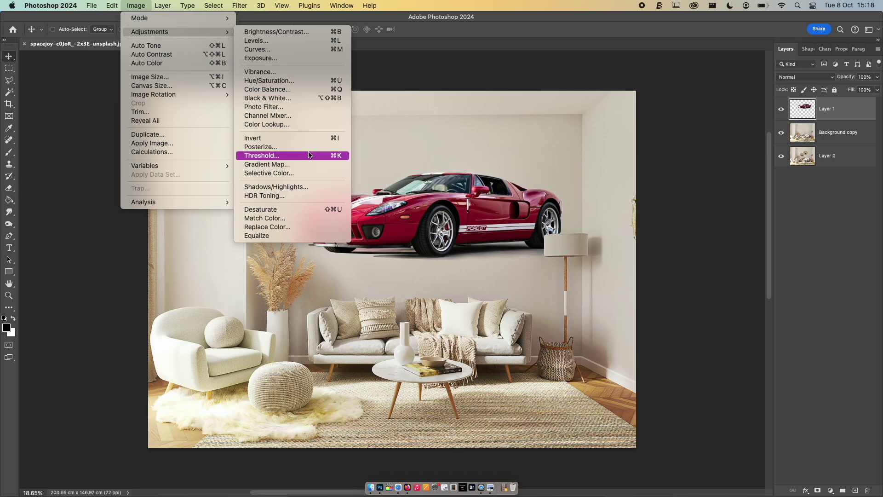
left_click(280, 147)
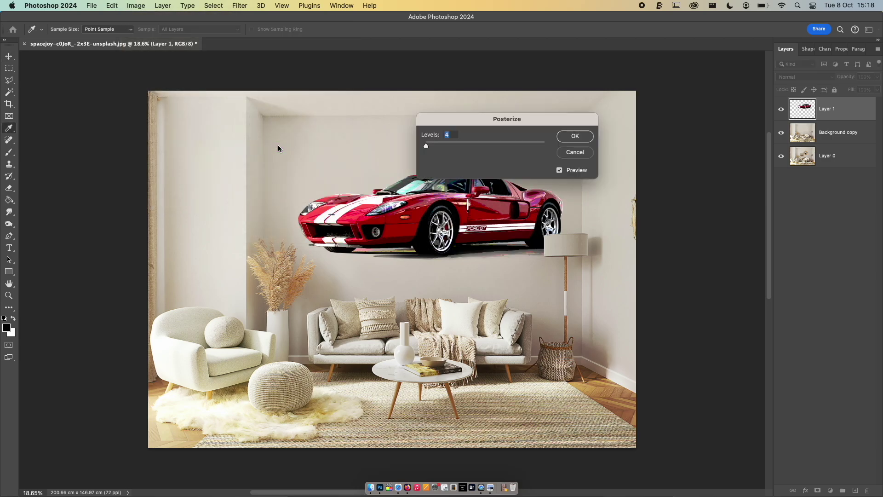
left_click_drag(426, 145, 410, 144)
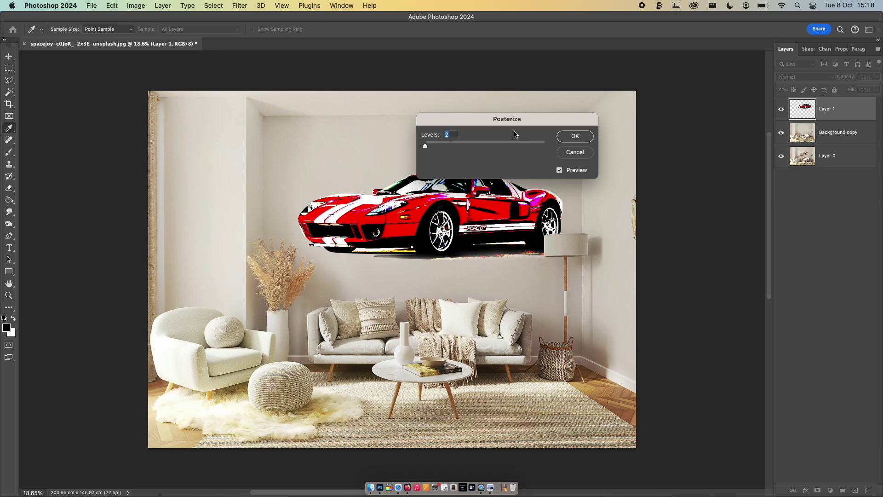
left_click_drag(510, 119, 516, 54)
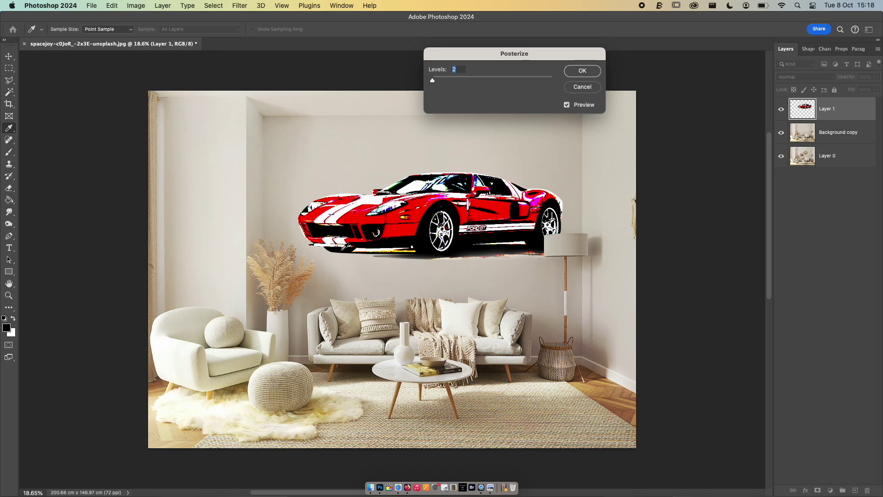
left_click(582, 86)
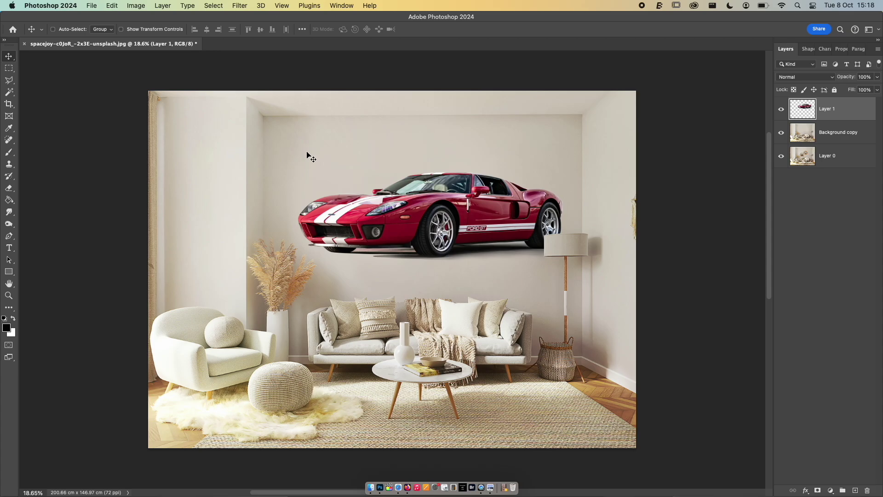
Step: Try Threshold on the car layer at level 60, apply it at level 219, and undo it
key("super+shift+t")
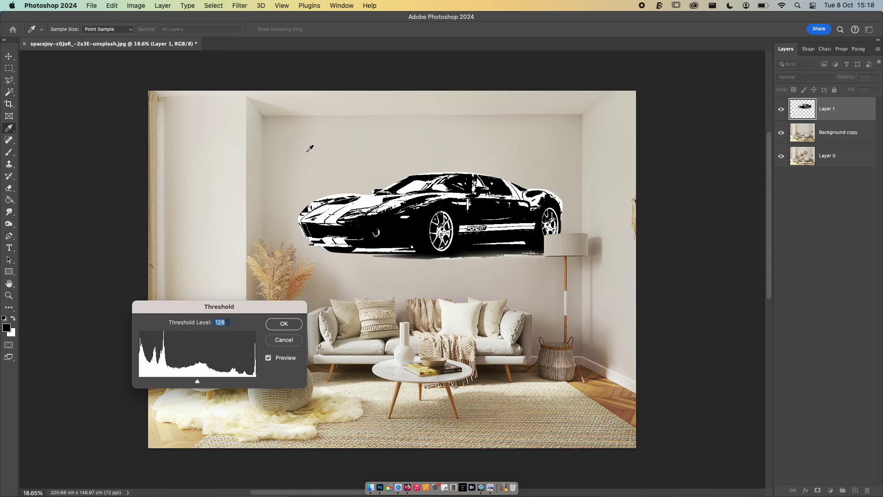
left_click_drag(197, 383, 168, 385)
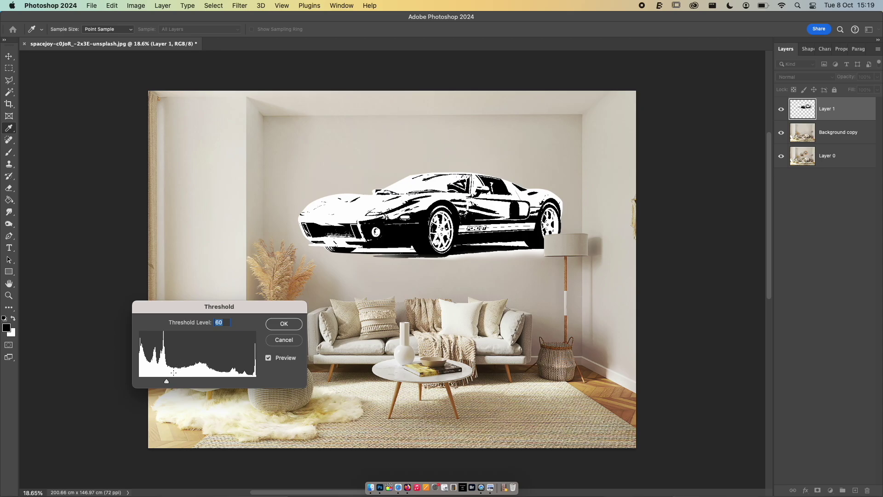
left_click_drag(169, 383, 239, 380)
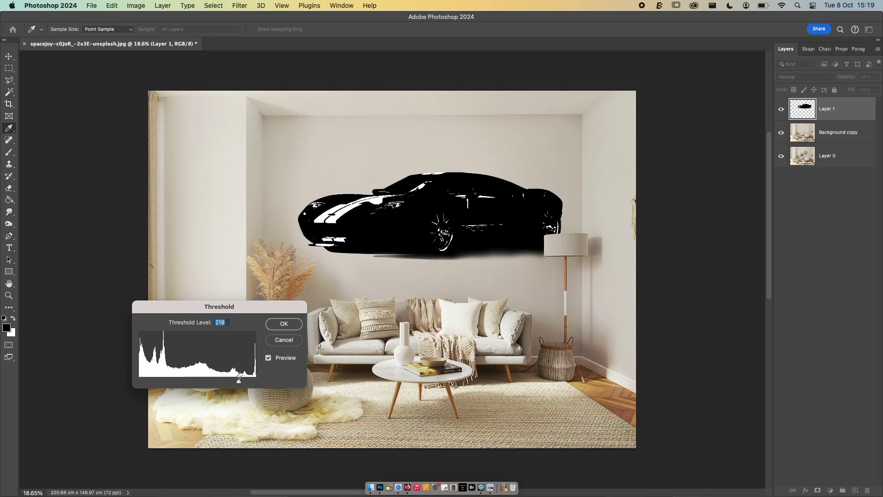
left_click(278, 327)
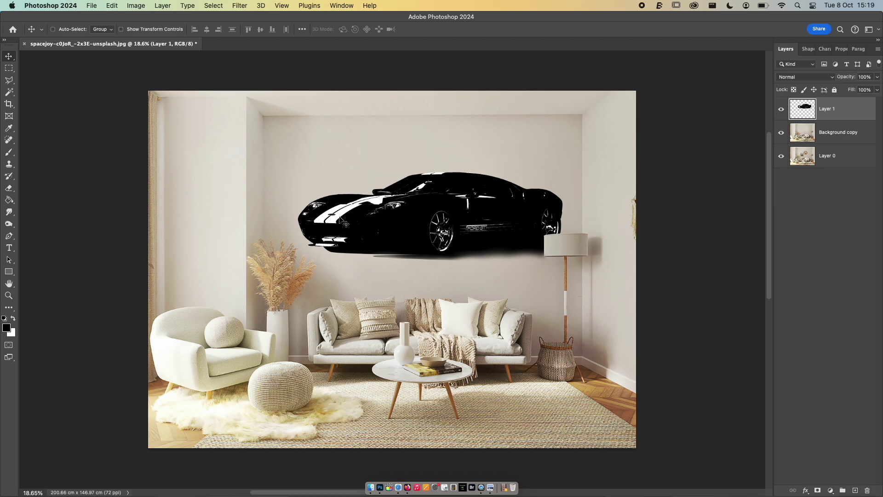
key("super+z")
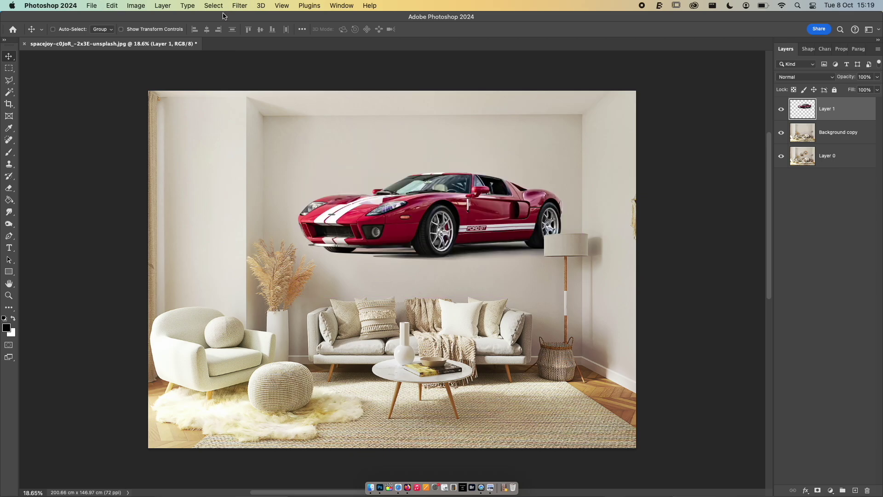
Step: Try Shadows/Highlights on the car layer with shadow amounts of 100%, 0% and 12%, and cancel the adjustment
left_click(136, 5)
mouse_move(155, 33)
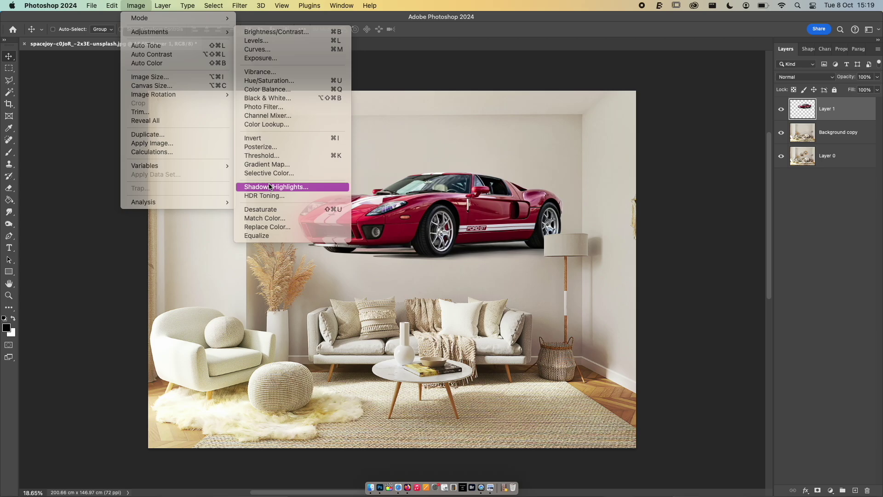
left_click(271, 187)
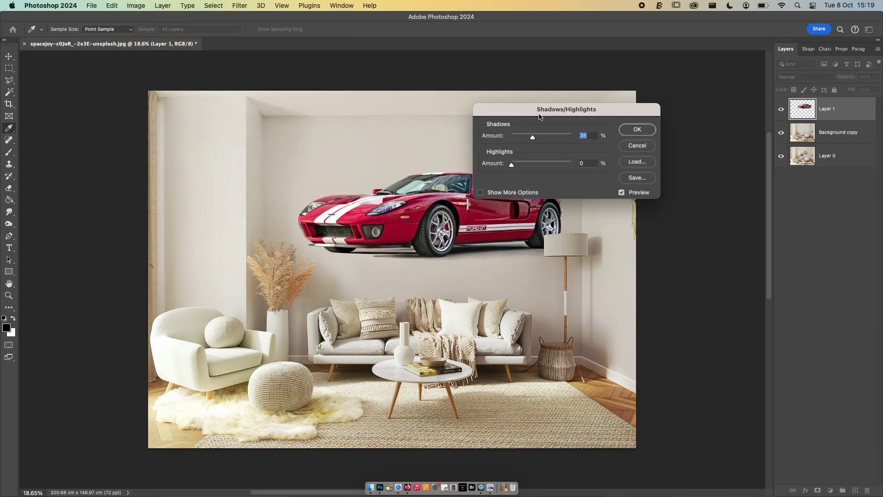
left_click_drag(539, 115, 666, 149)
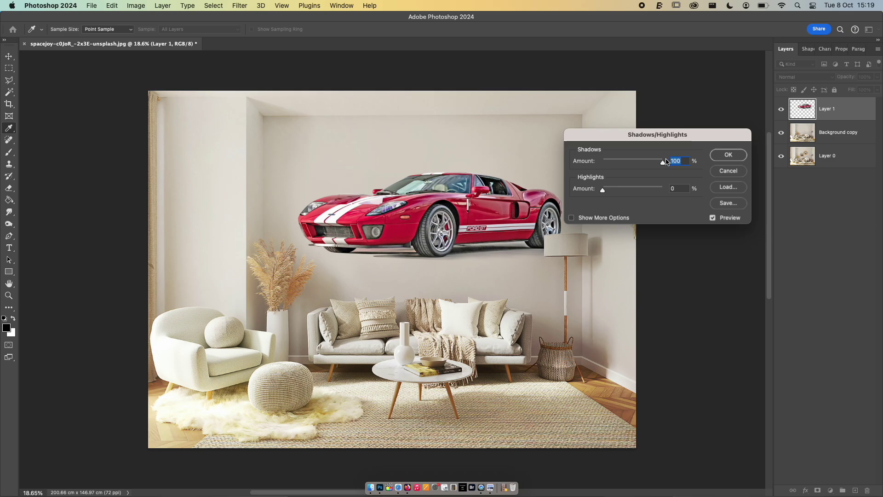
left_click_drag(662, 162, 656, 167)
left_click_drag(656, 165, 630, 160)
left_click_drag(628, 160, 597, 163)
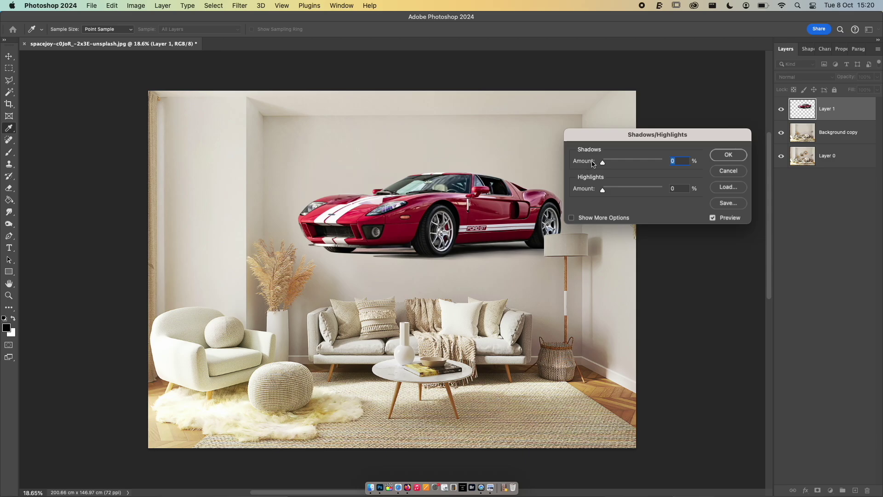
mouse_move(602, 162)
left_mouse_down()
mouse_move(656, 163)
mouse_move(610, 170)
left_mouse_up()
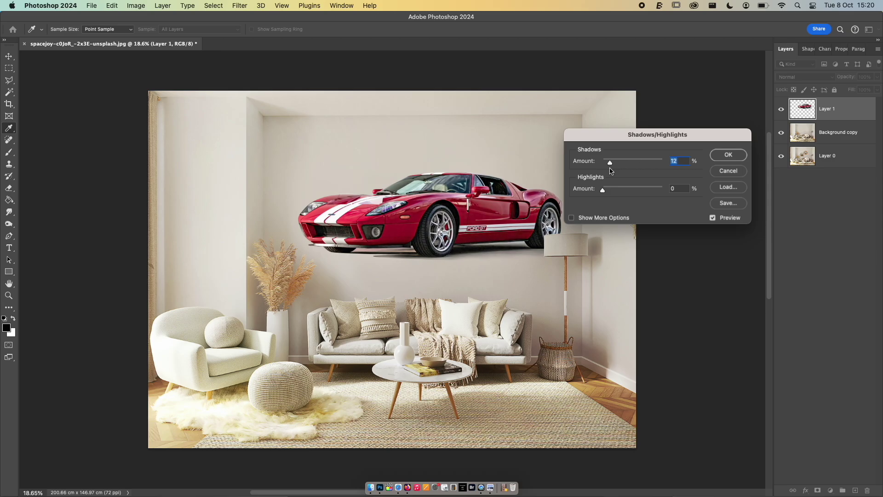
left_click(728, 170)
key("v")
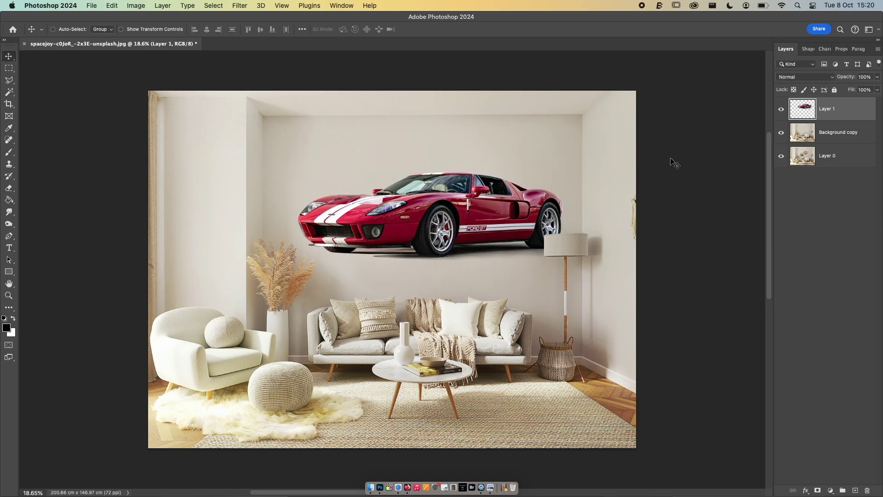
Step: Apply Auto Color and Auto Tone to the car layer
left_click(136, 6)
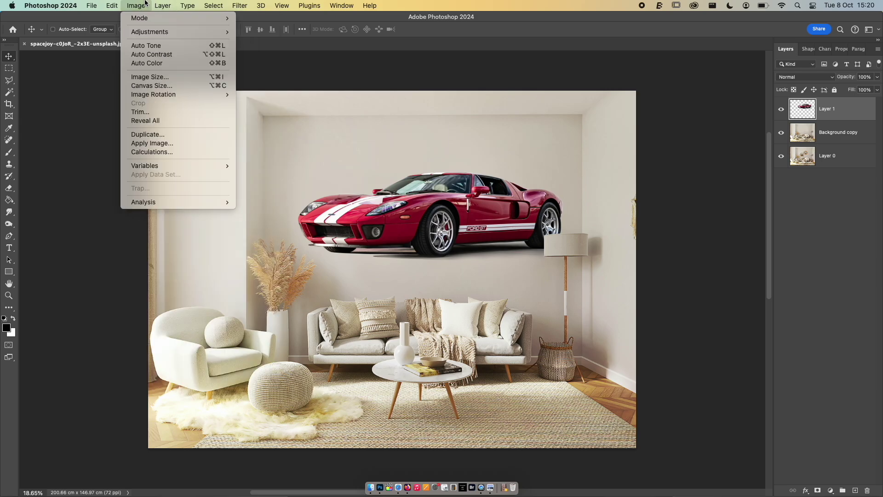
mouse_move(151, 34)
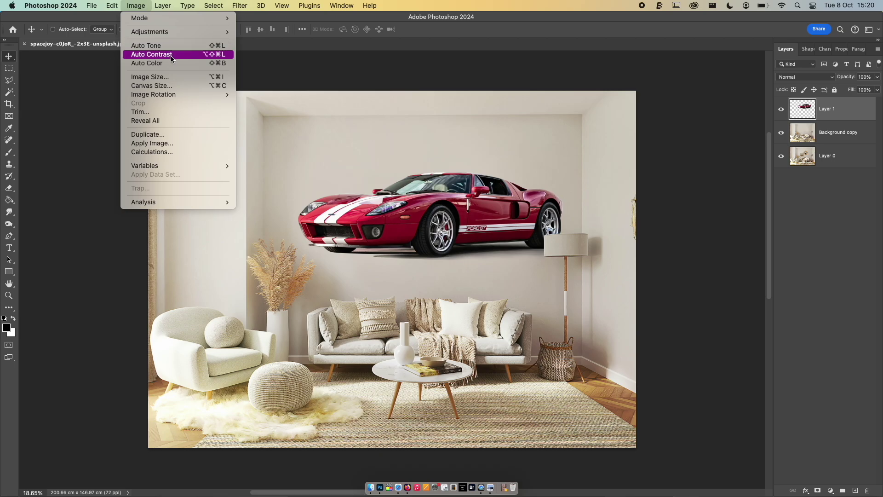
left_click(169, 65)
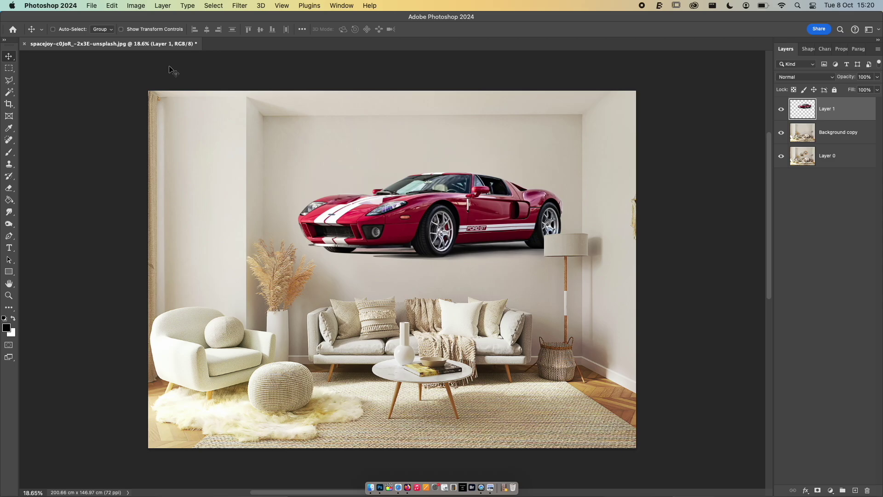
left_click(142, 5)
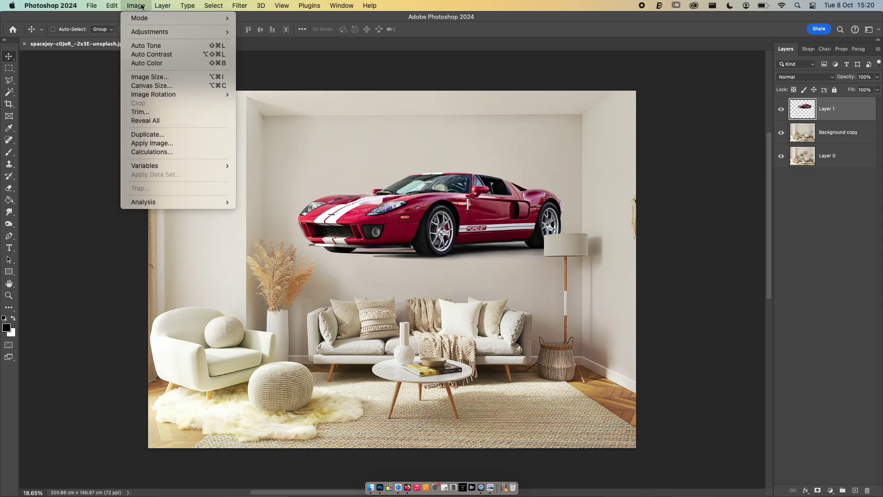
left_click(167, 46)
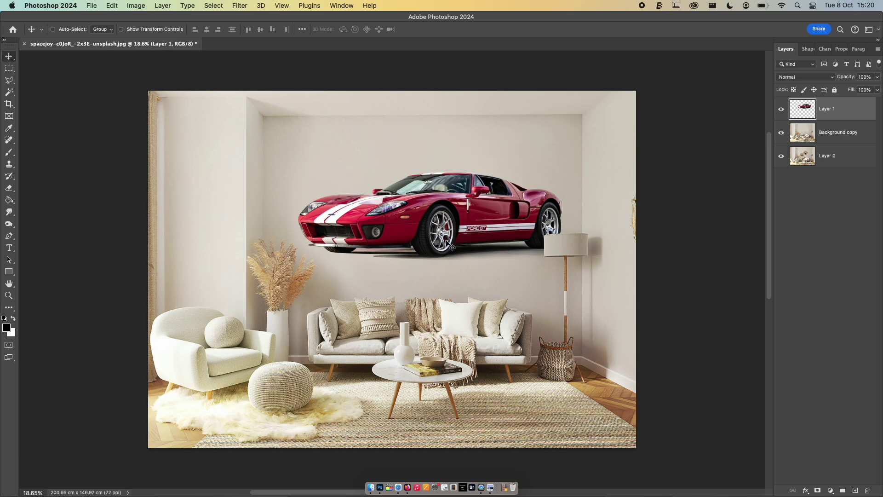
Step: Resize the image to 4000 px wide with width and height linked, and undo the resize
left_click(136, 6)
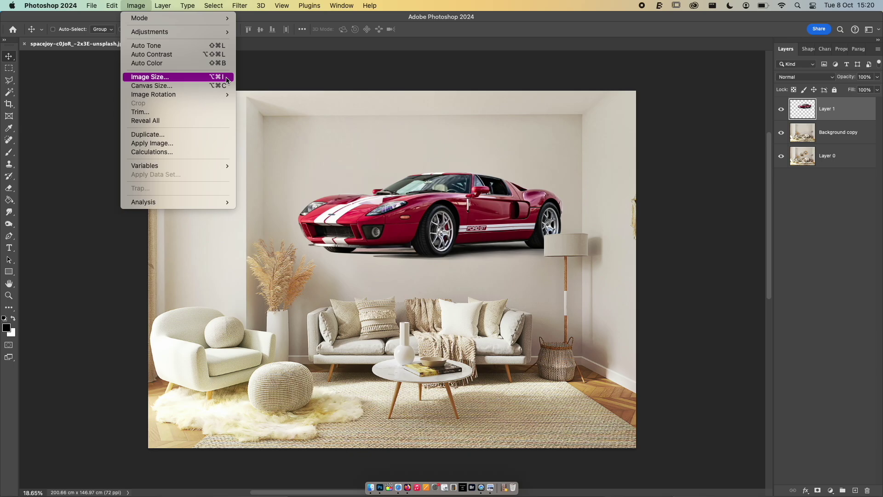
left_click(395, 189)
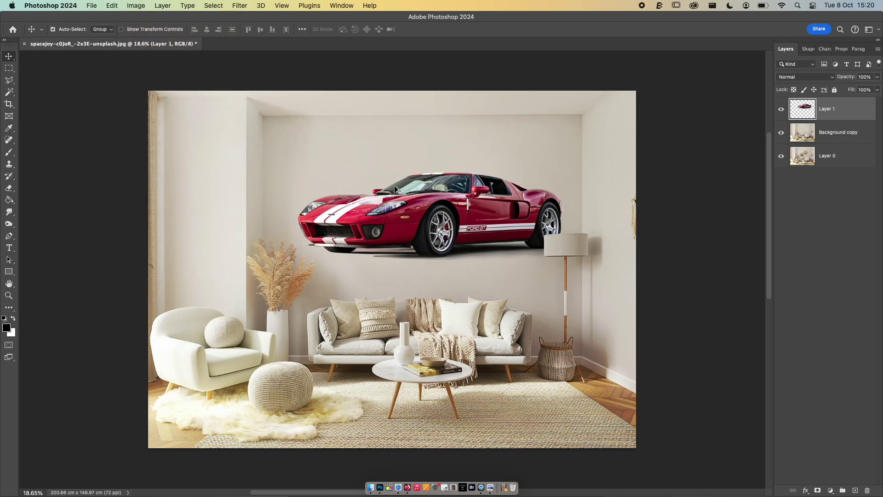
key("super+alt+i")
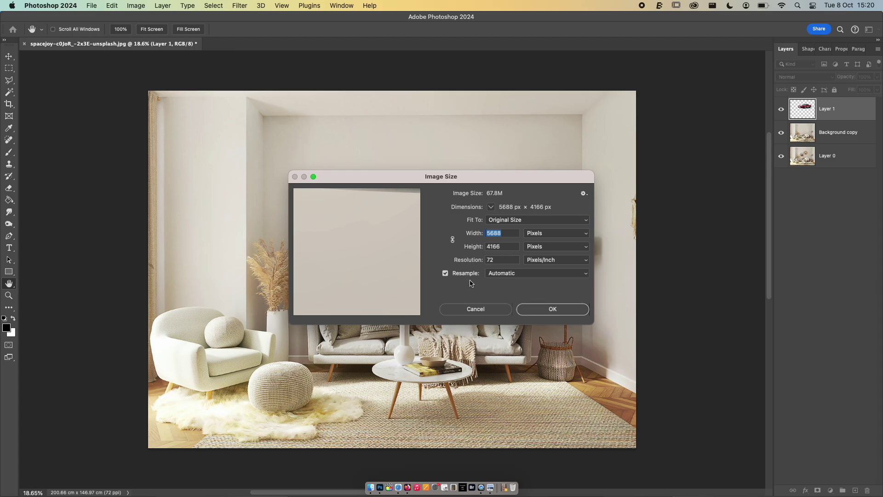
left_click_drag(463, 176, 546, 169)
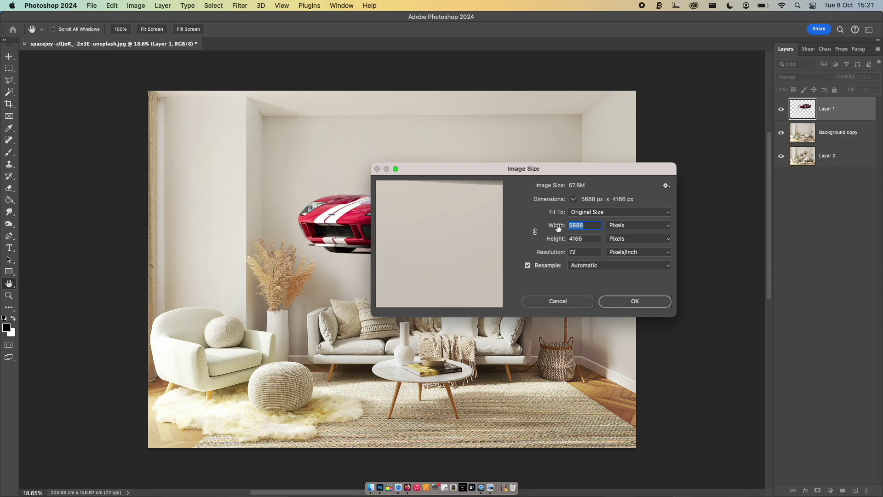
type("4000")
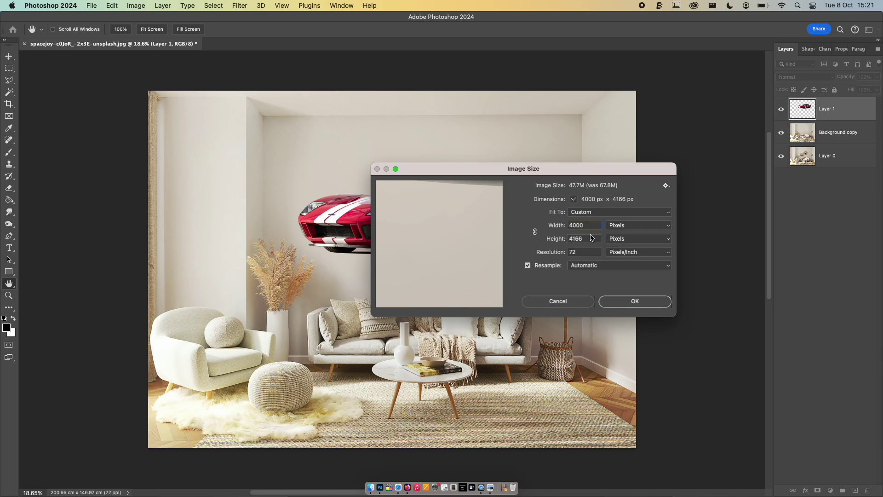
left_click(535, 232)
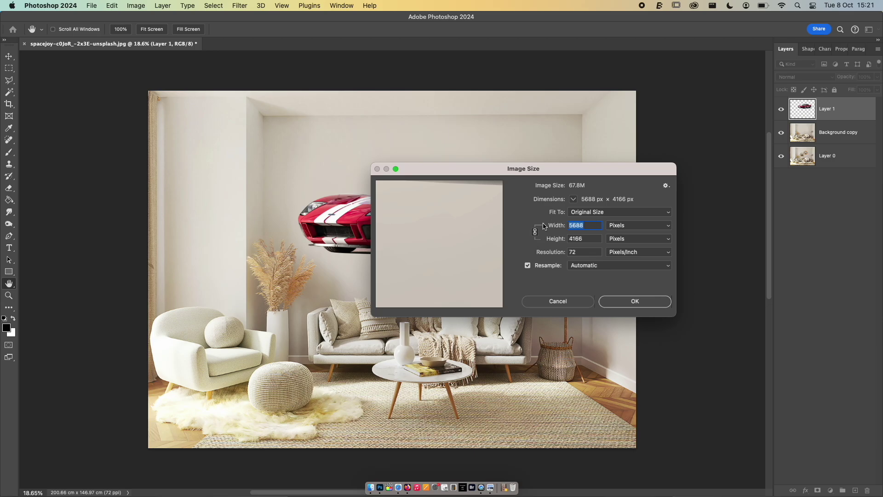
type("4000")
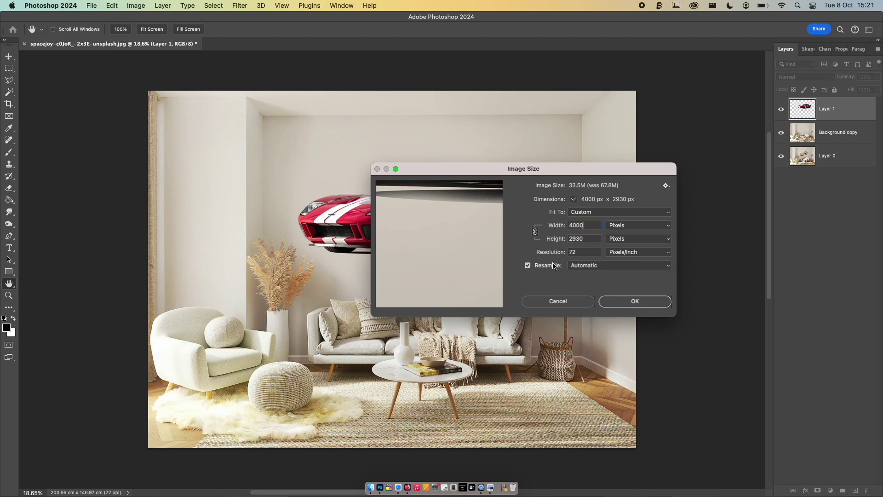
left_click(638, 301)
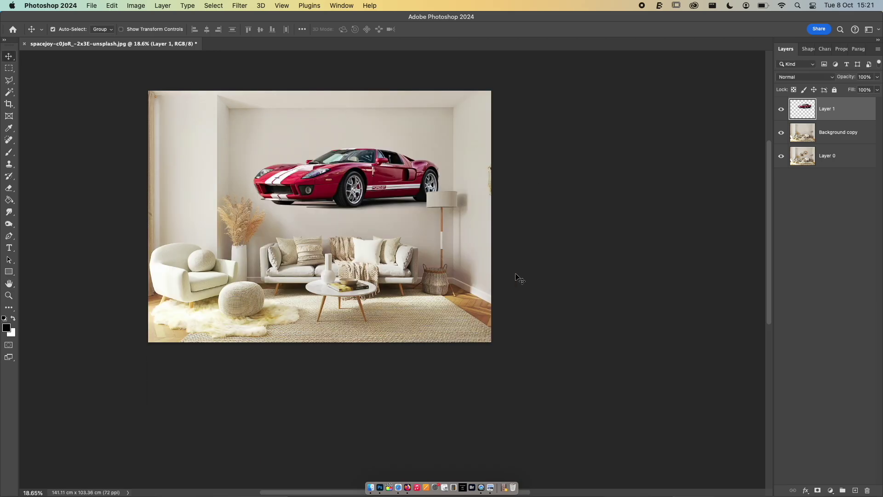
key("super+z")
Step: Resize the image to 1200 px wide with its proportions kept and Resample set to Automatic
left_click(136, 6)
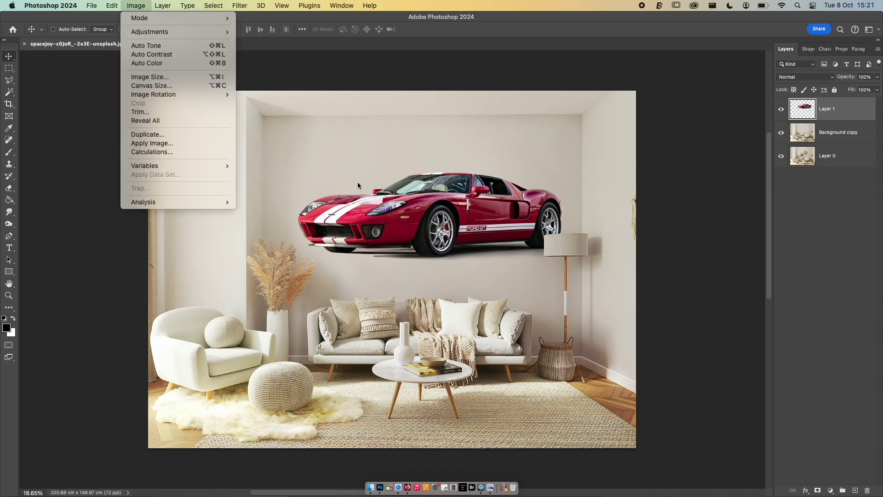
mouse_move(186, 31)
left_click(155, 77)
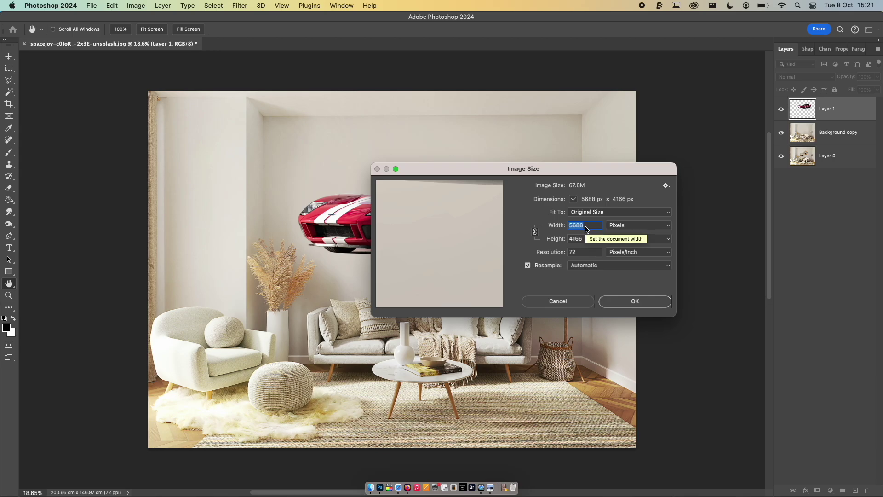
type("1200")
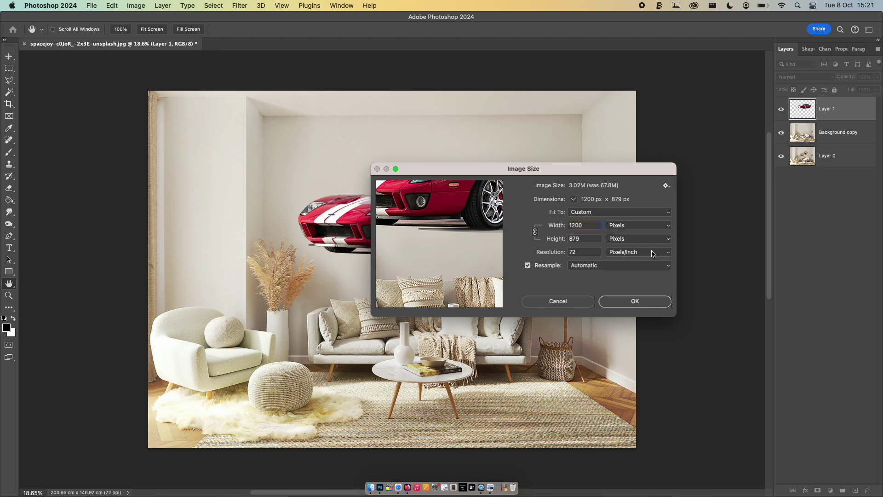
left_click(634, 302)
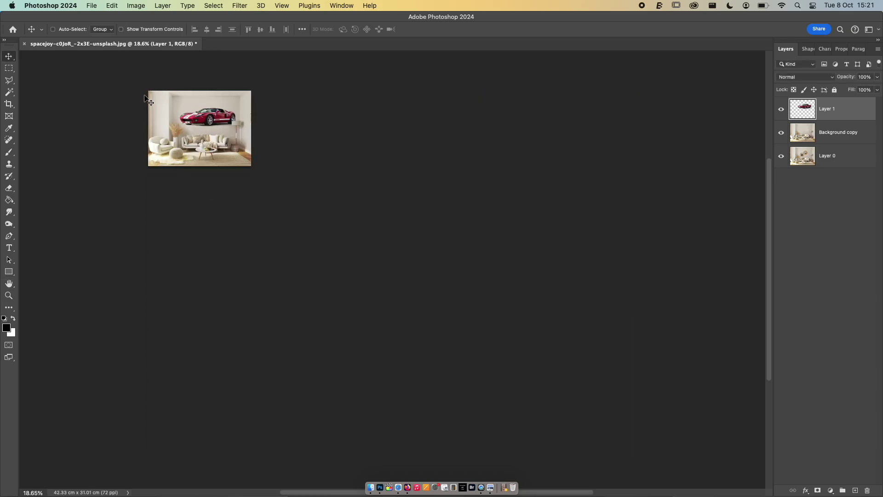
Step: Inspect the reduced image's car and sofa up close, and undo the image resize
scroll(164, 97, "up", 5)
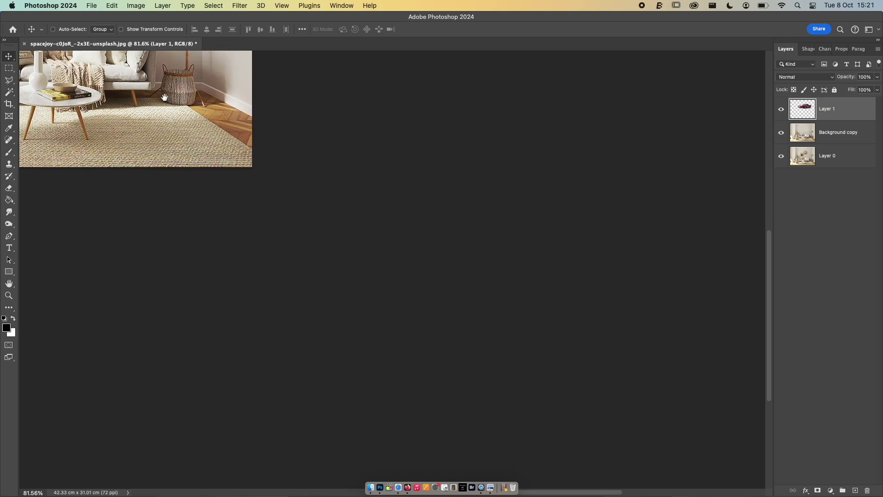
scroll(398, 136, "up", 3)
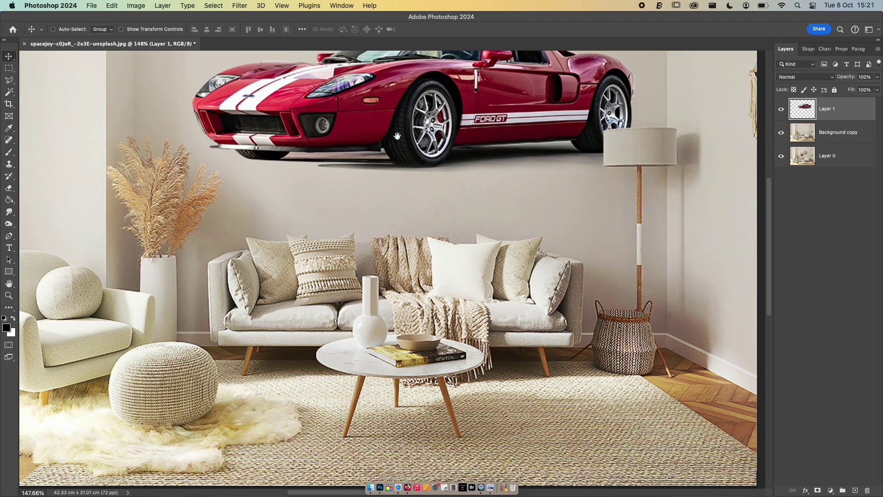
scroll(397, 136, "up", 5)
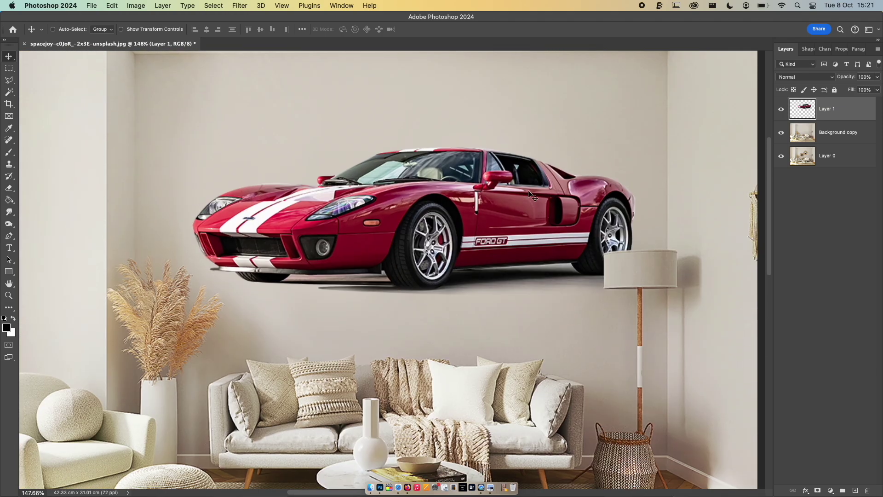
scroll(373, 230, "down", 4)
scroll(375, 232, "up", 3)
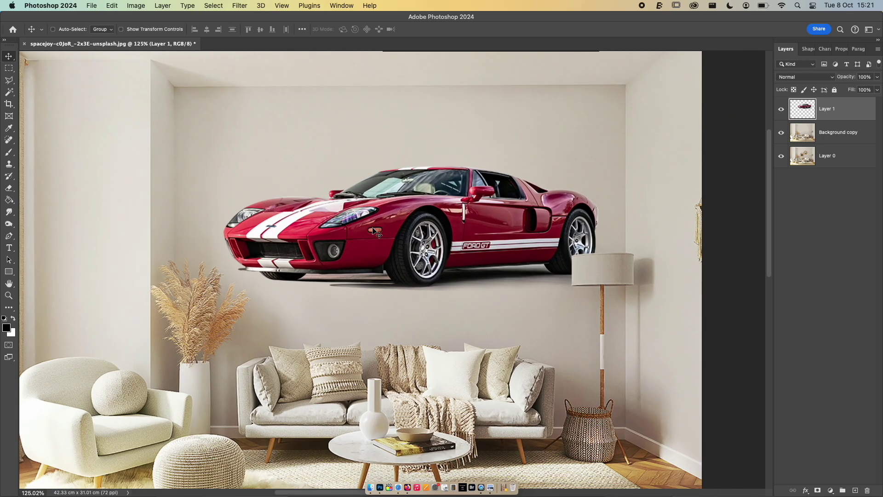
scroll(373, 228, "down", 3)
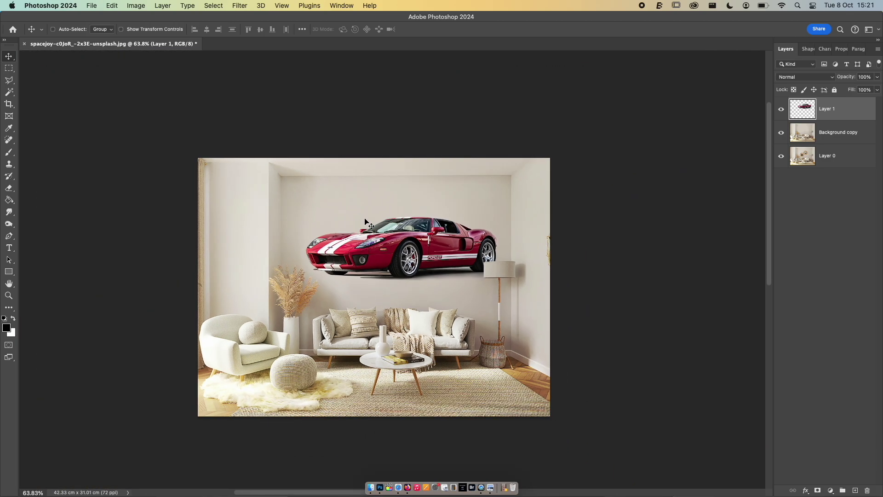
left_click_drag(373, 237, 377, 171)
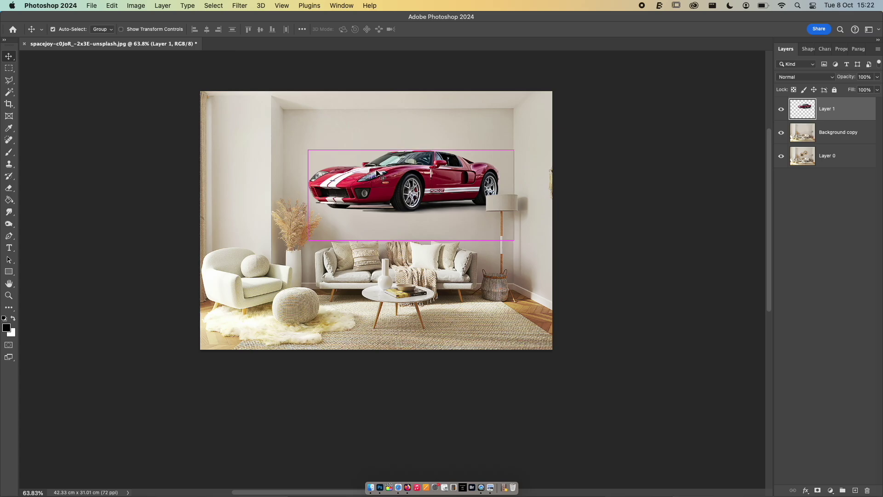
key("super+z")
scroll(378, 175, "down", 4)
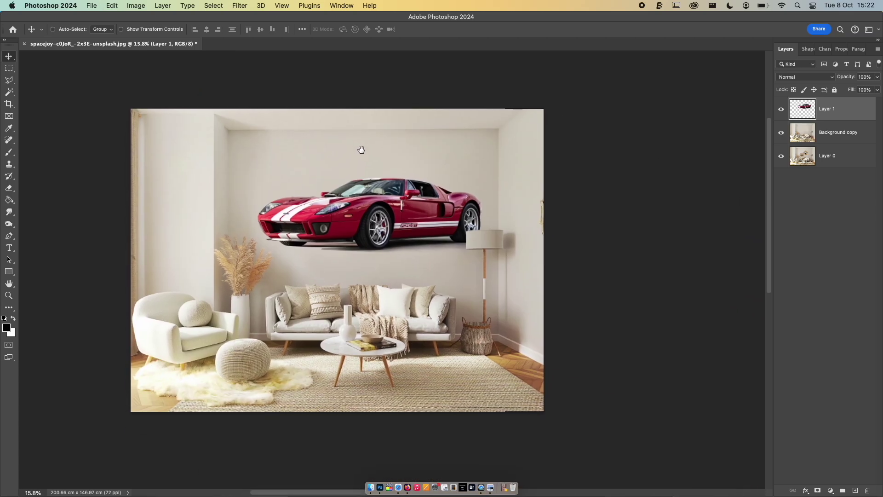
Step: Open Save As for the room composite, switch the format from Photoshop to JPEG, and cancel the save
left_click_drag(361, 149, 410, 160)
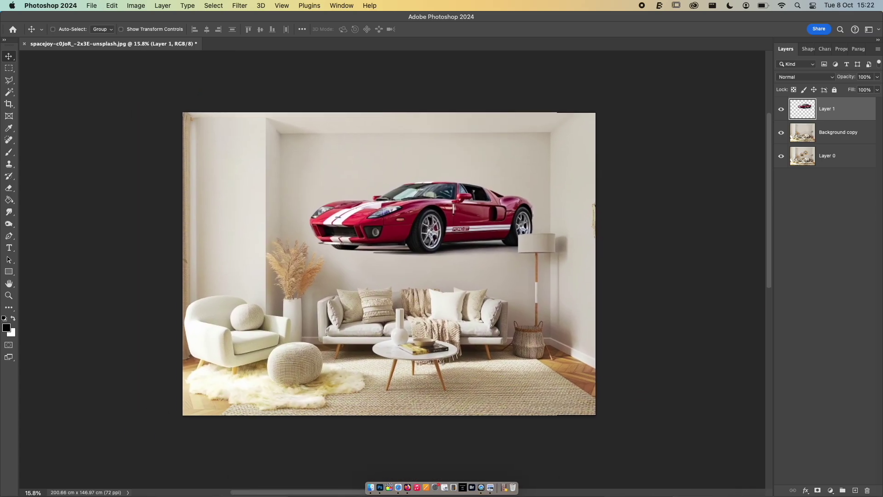
scroll(412, 242, "up", 1)
scroll(497, 249, "left", 1)
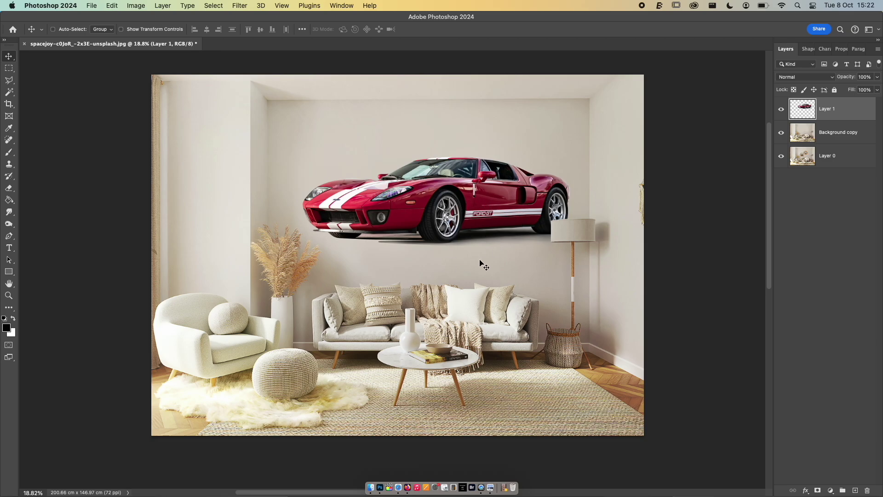
right_click(423, 243)
left_click(302, 208)
key("super+shift+s")
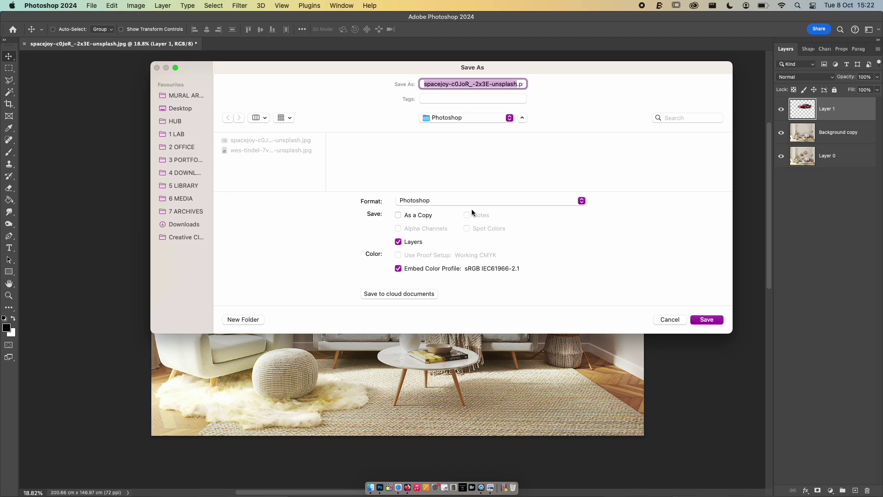
left_click(436, 202)
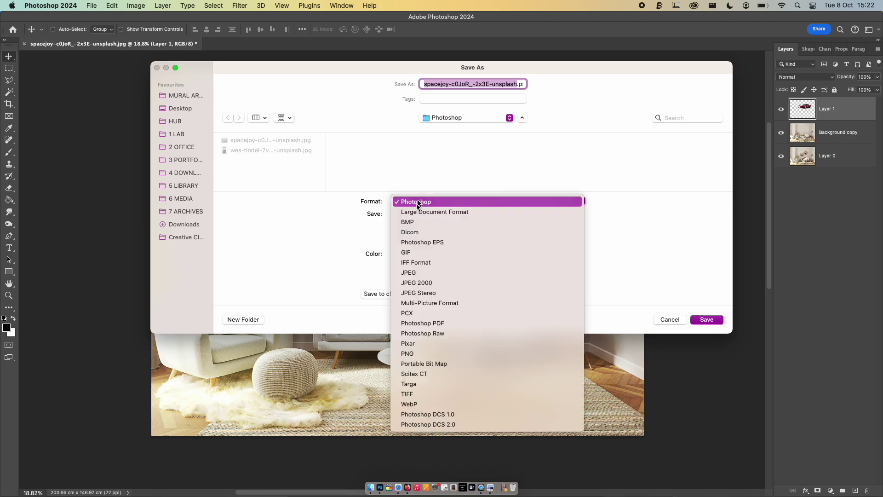
left_click(415, 273)
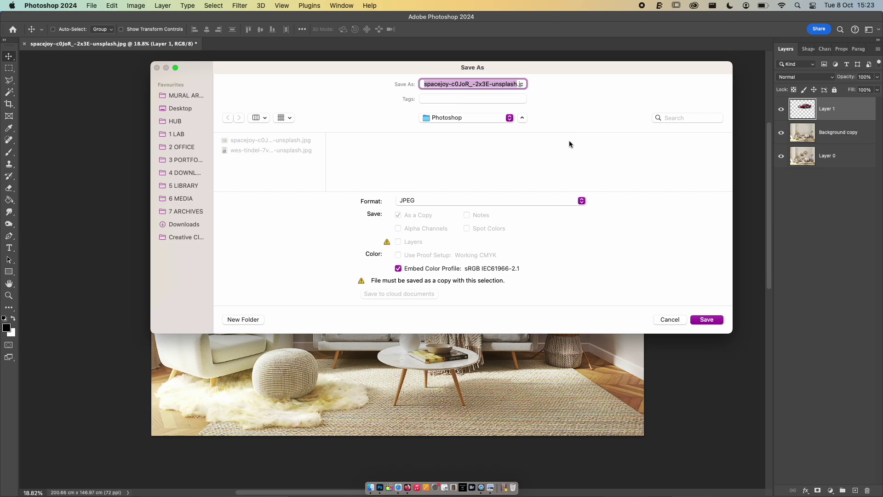
left_click(666, 319)
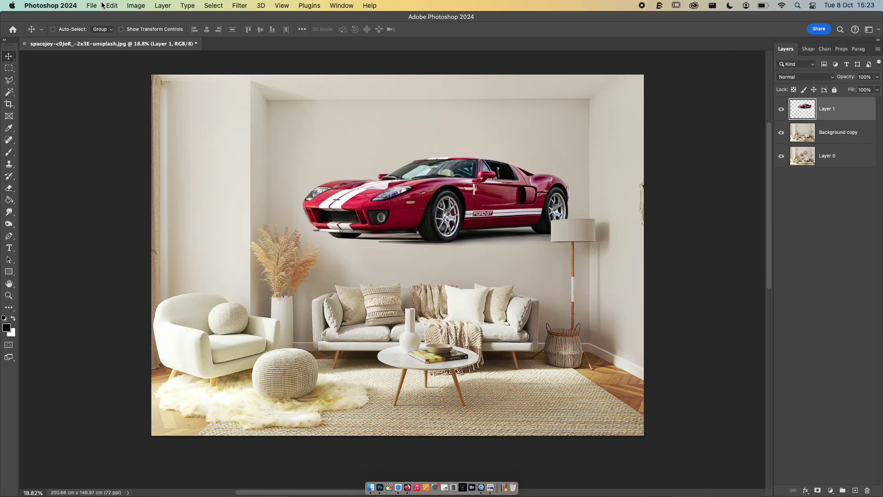
Step: Set the canvas width to 210 cm with the anchor at the bottom centre, and undo the canvas resize
left_click(142, 6)
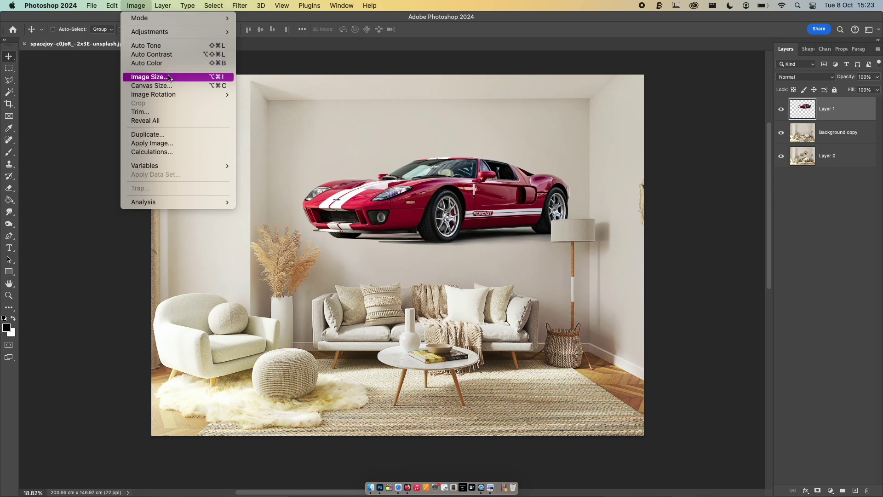
mouse_move(183, 98)
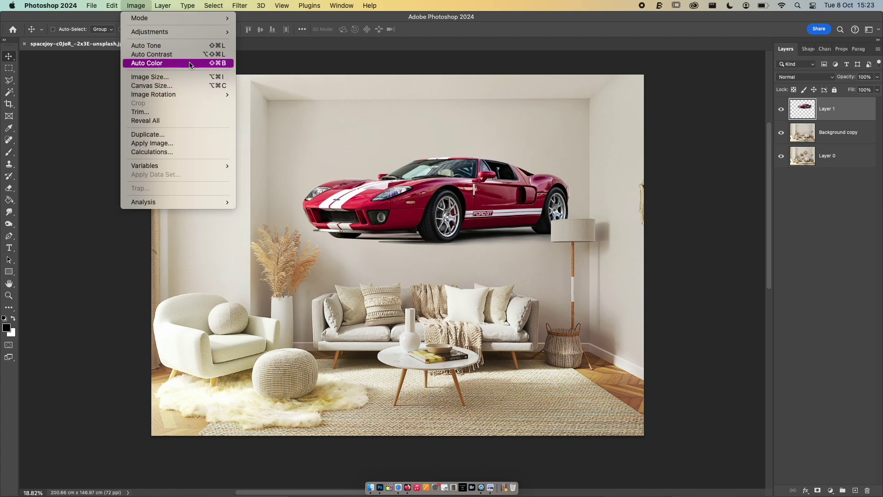
left_click(208, 86)
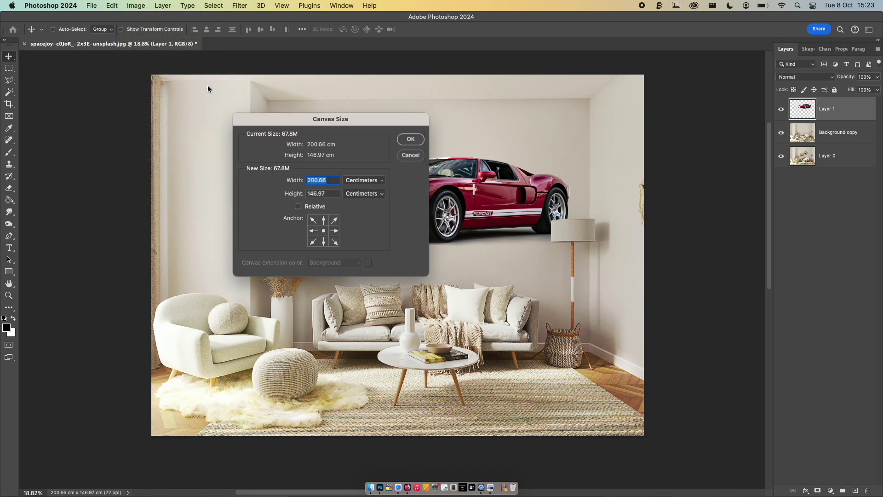
left_click(324, 242)
left_click(330, 182)
key("BackSpace")
key("BackSpace")
key("BackSpace")
key("BackSpace")
key("BackSpace")
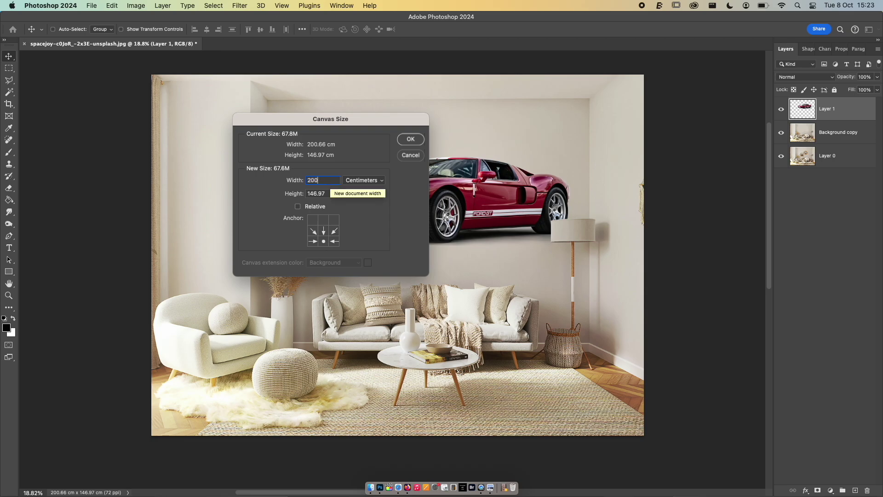
type("10")
key("Return")
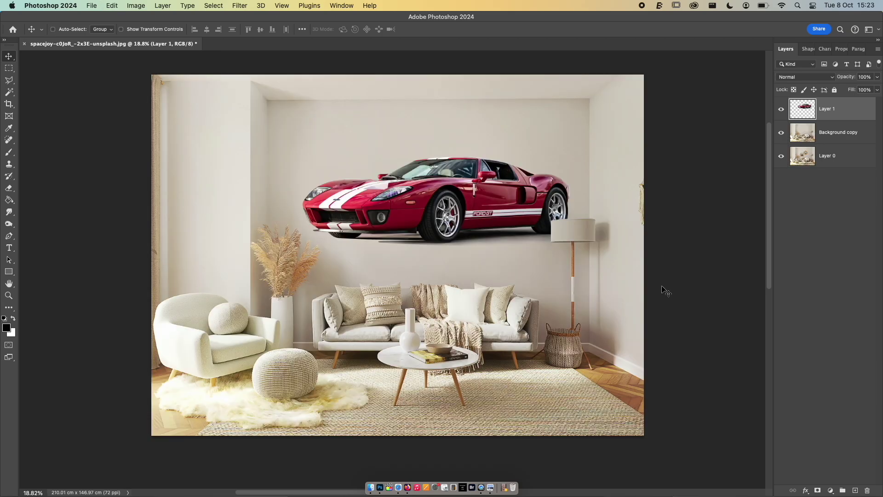
left_click(136, 6)
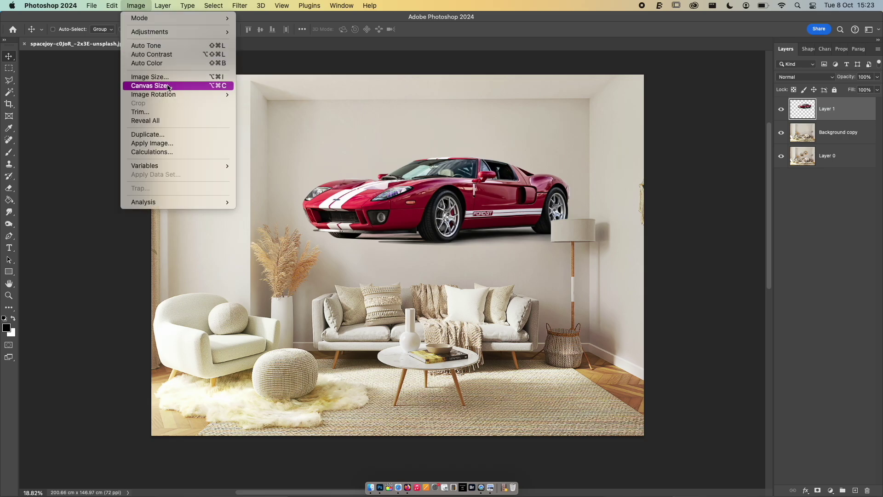
left_click(467, 214)
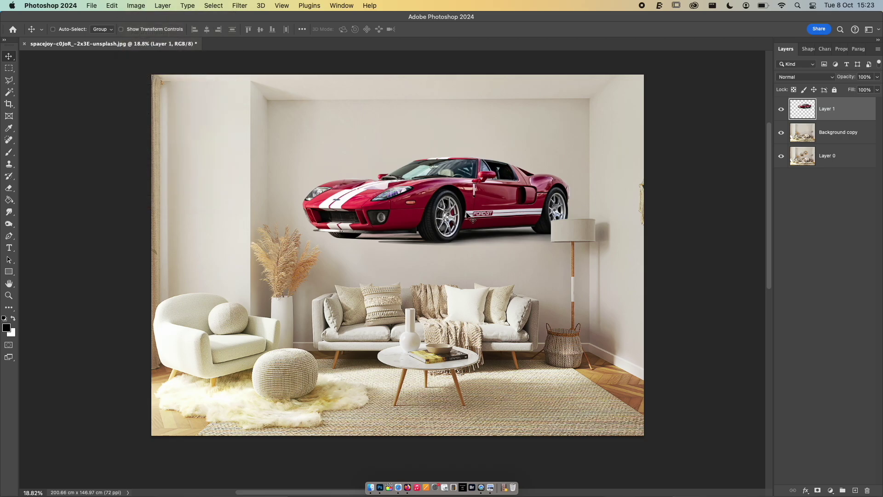
Step: Extend the canvas with the Crop tool to add a transparent border on all four sides, and undo the crop
key("c")
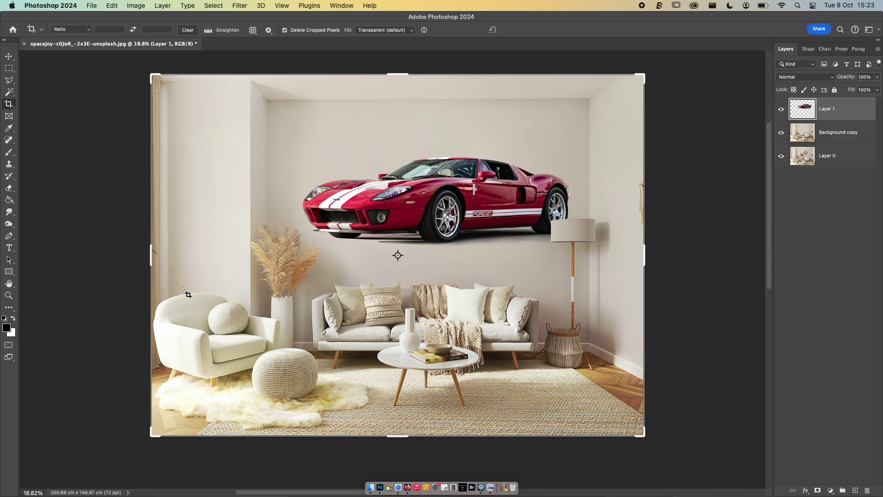
left_click_drag(148, 252, 133, 250)
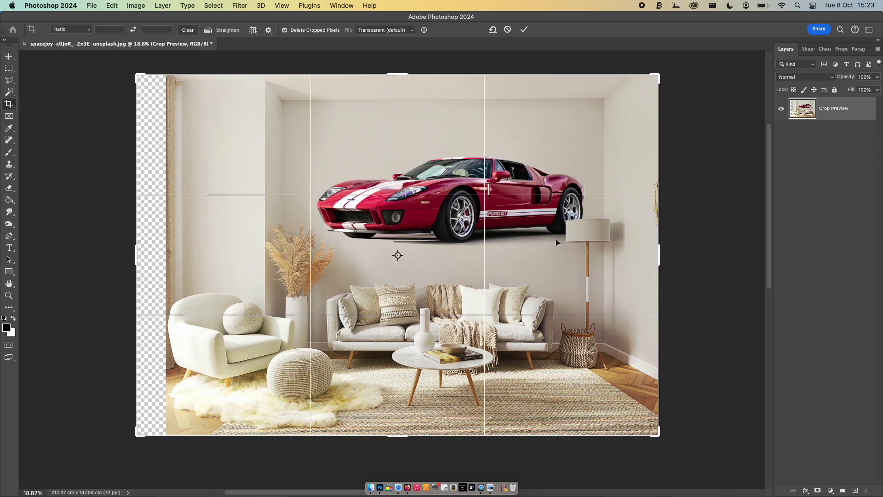
left_click_drag(556, 240, 539, 239)
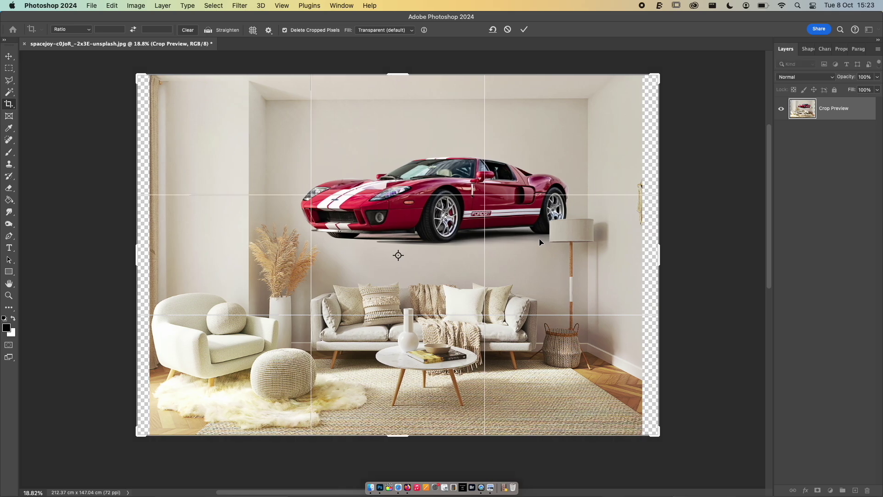
left_click_drag(397, 71, 400, 65)
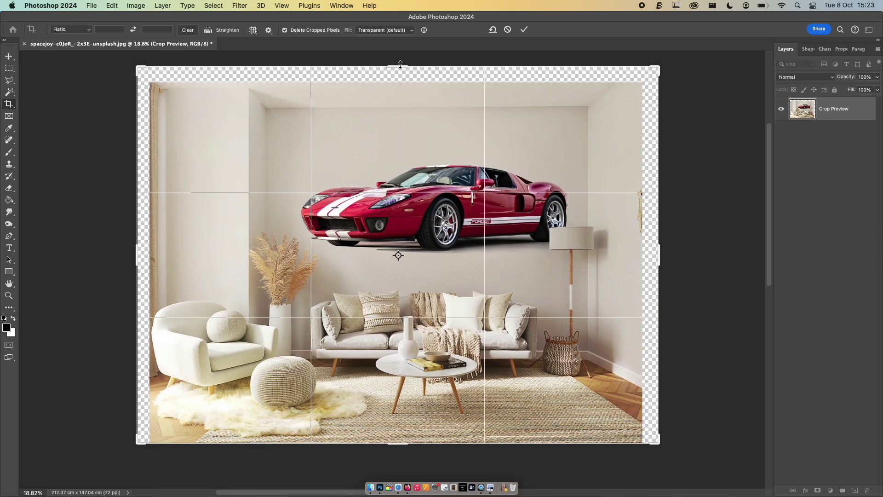
left_click_drag(442, 190, 441, 182)
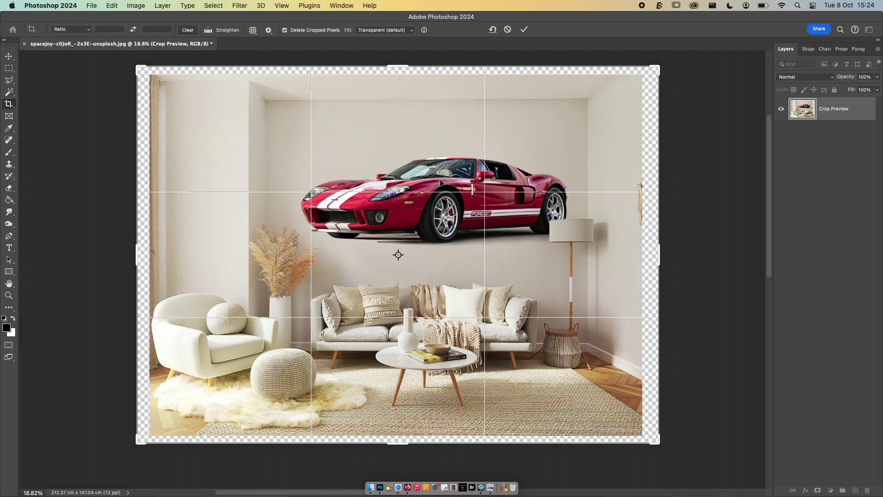
key("Return")
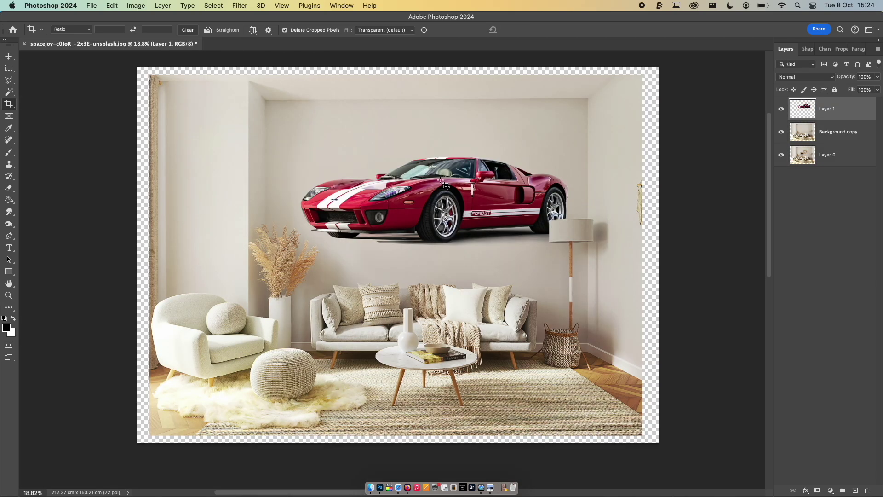
key("super+z")
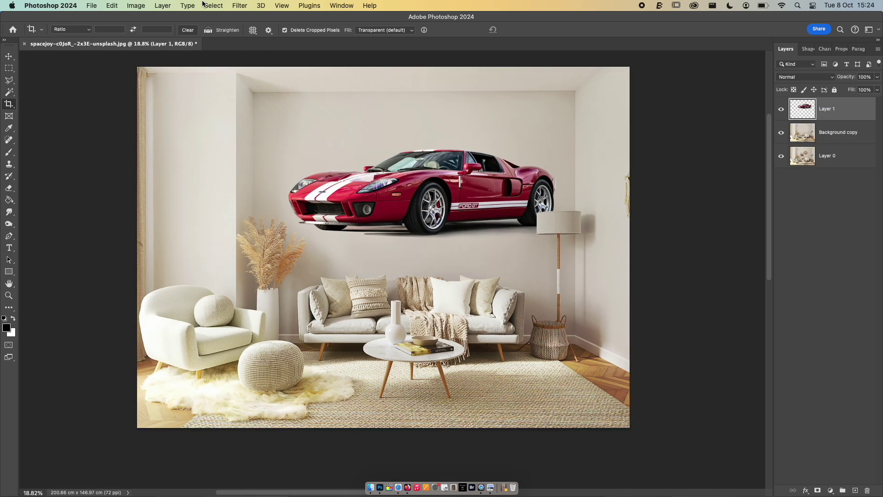
left_click(136, 6)
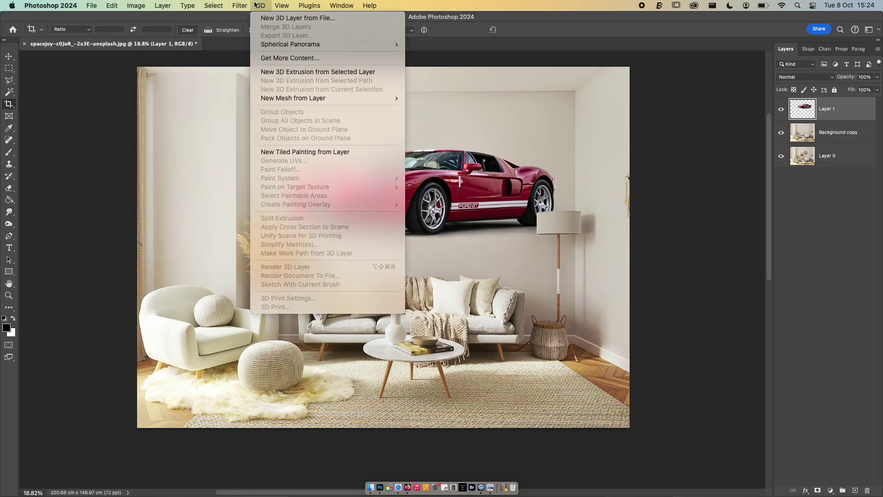
mouse_move(142, 4)
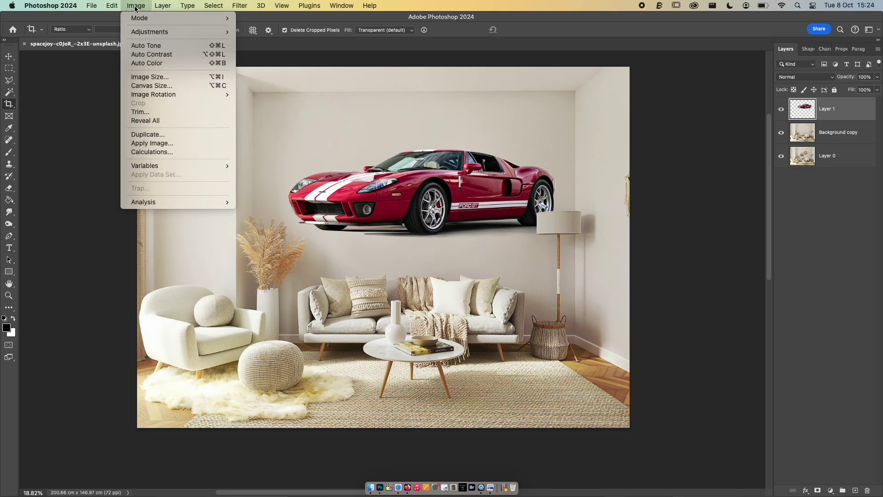
mouse_move(180, 99)
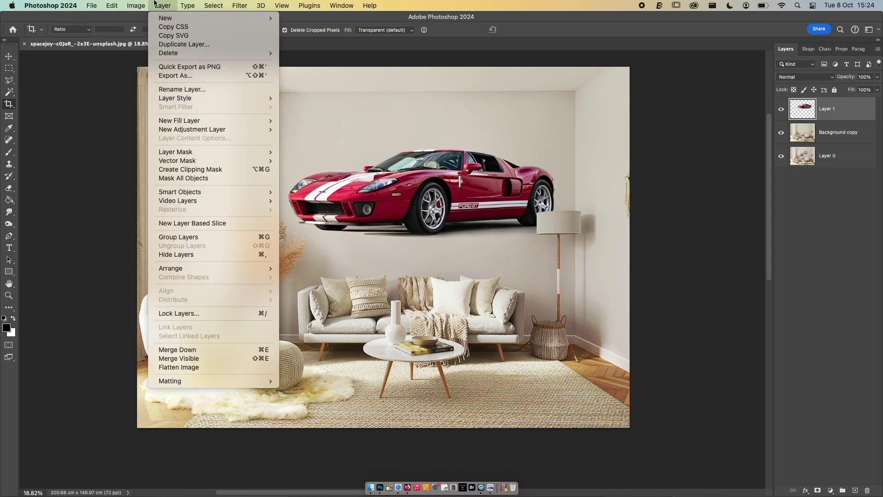
mouse_move(164, 20)
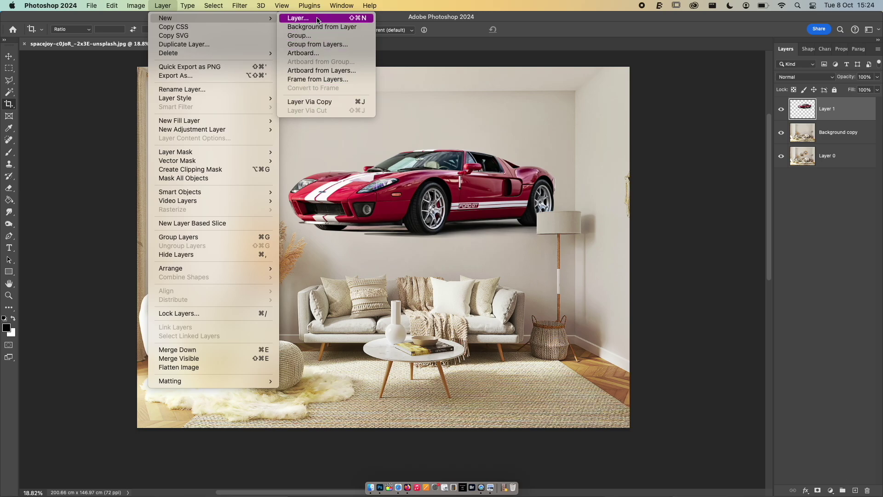
left_click(792, 225)
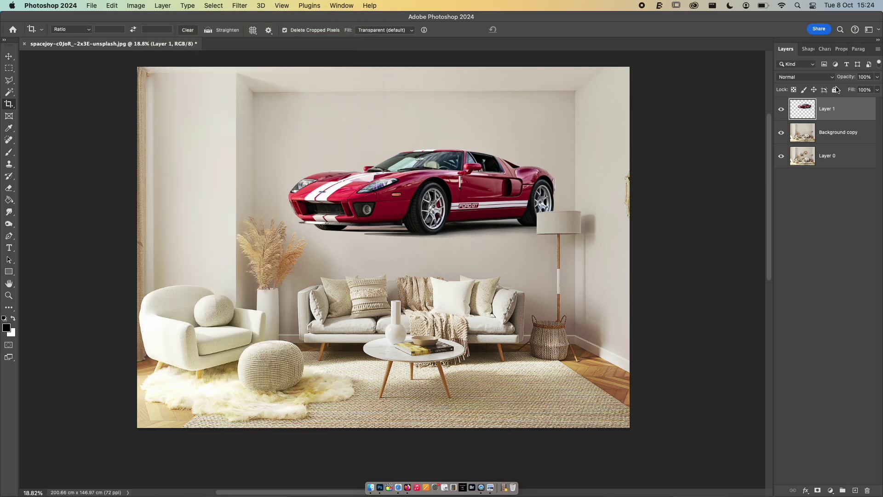
Step: Duplicate the Background copy layer and delete the original Background copy
left_click(832, 136)
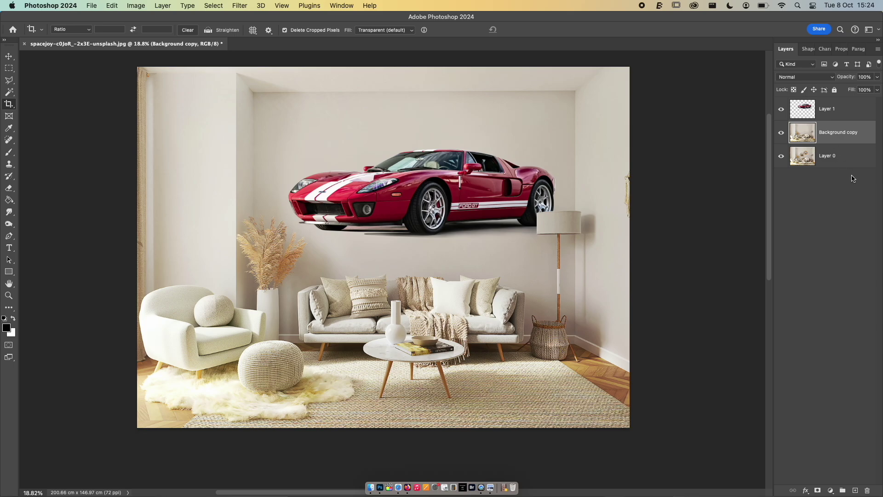
key("super+j")
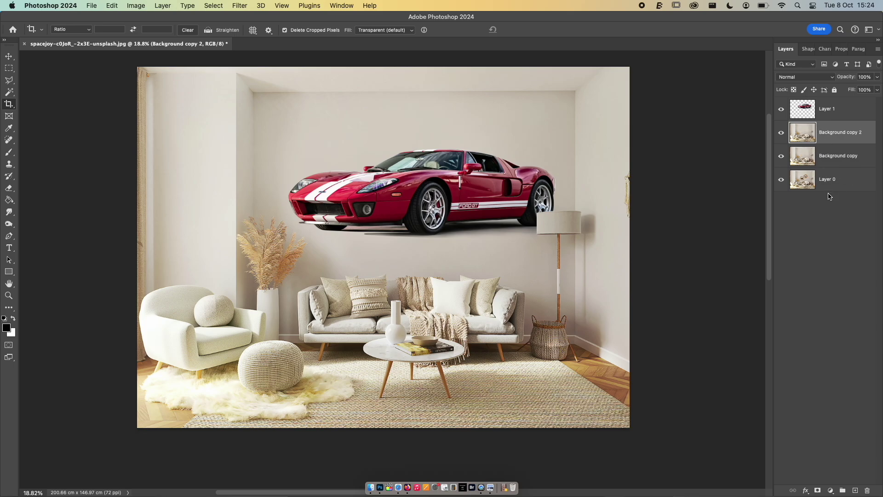
left_click(829, 159)
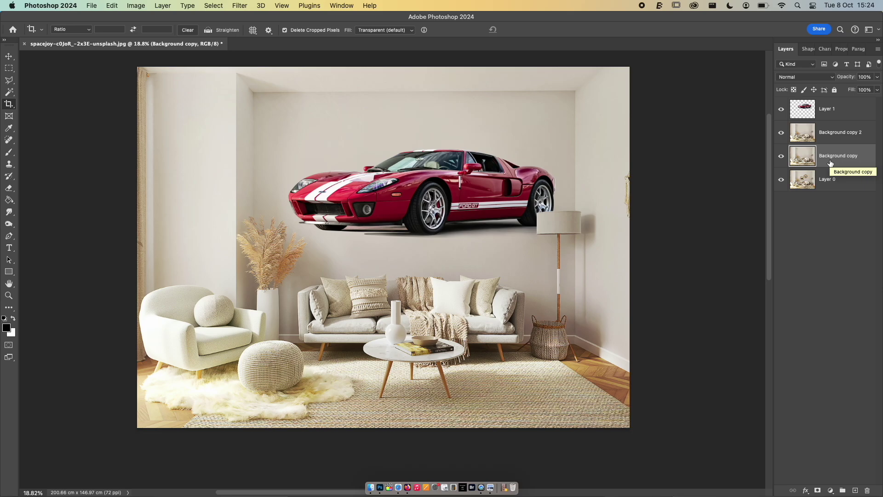
key("super+alt+j")
left_click(520, 245)
key("BackSpace")
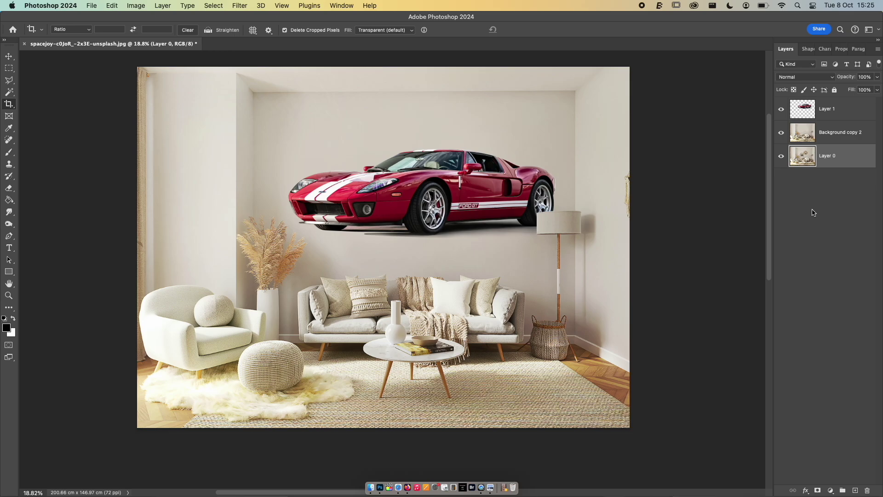
Step: Start a quick PNG export of the car layer, Layer 1, and cancel the save
left_click(831, 140)
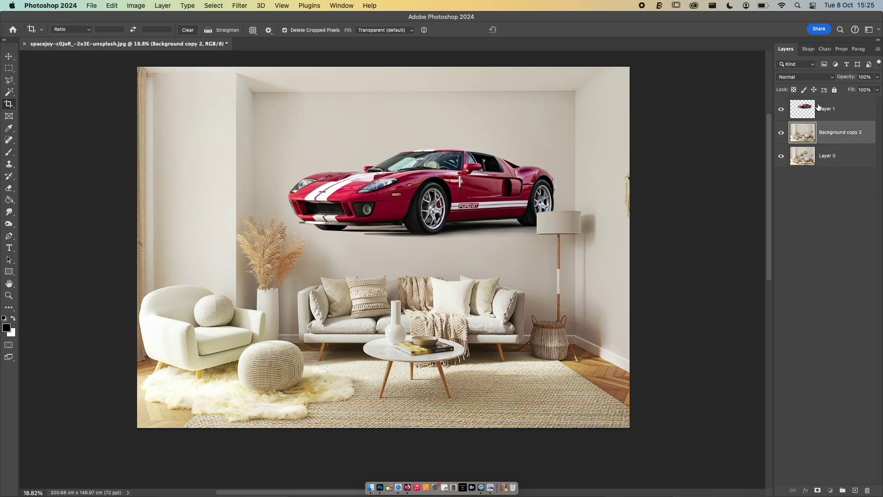
left_click(818, 108)
left_click(158, 7)
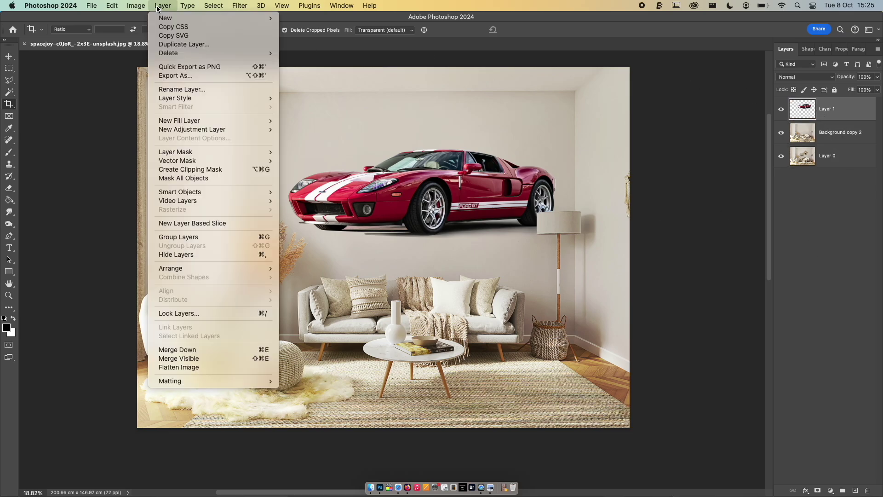
mouse_move(187, 7)
mouse_move(153, 3)
mouse_move(173, 19)
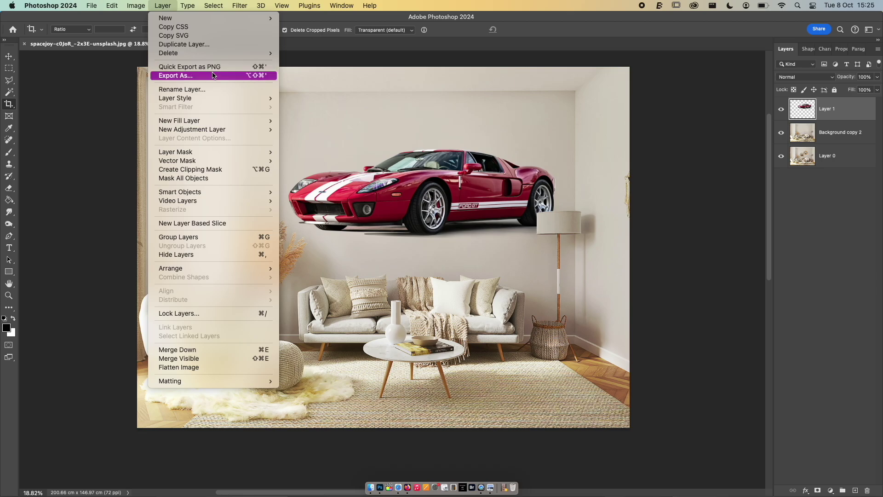
left_click(266, 67)
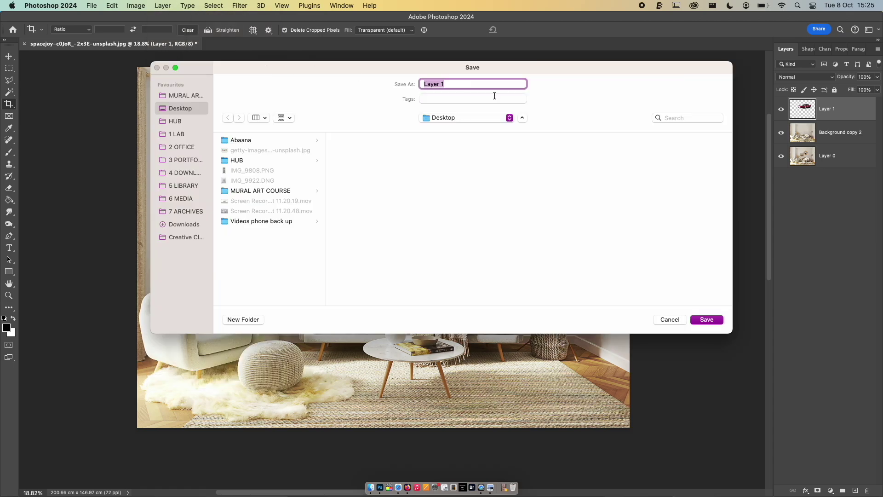
left_click(672, 319)
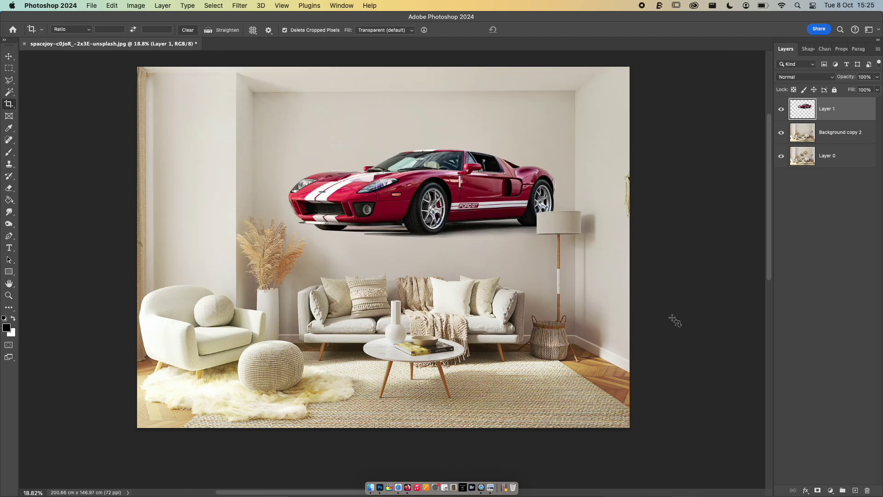
Step: Review the file formats available when saving the document under a new name, and cancel the save
left_click(91, 5)
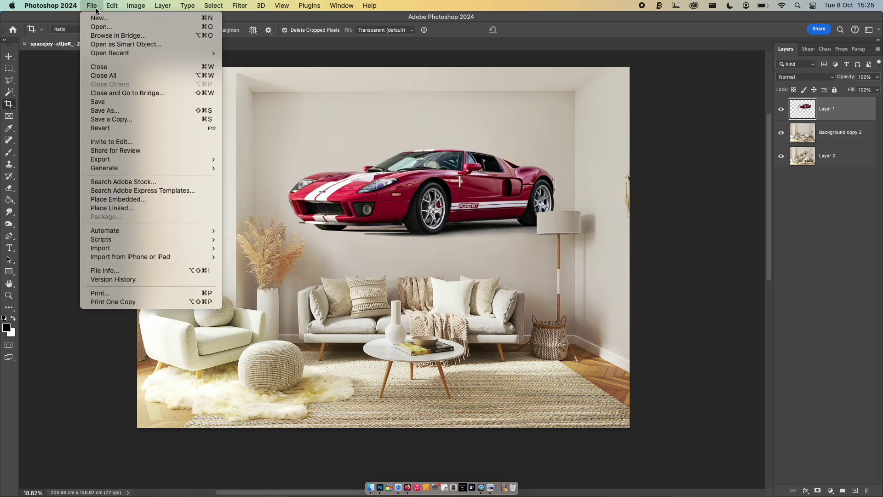
left_click(138, 109)
left_click(456, 200)
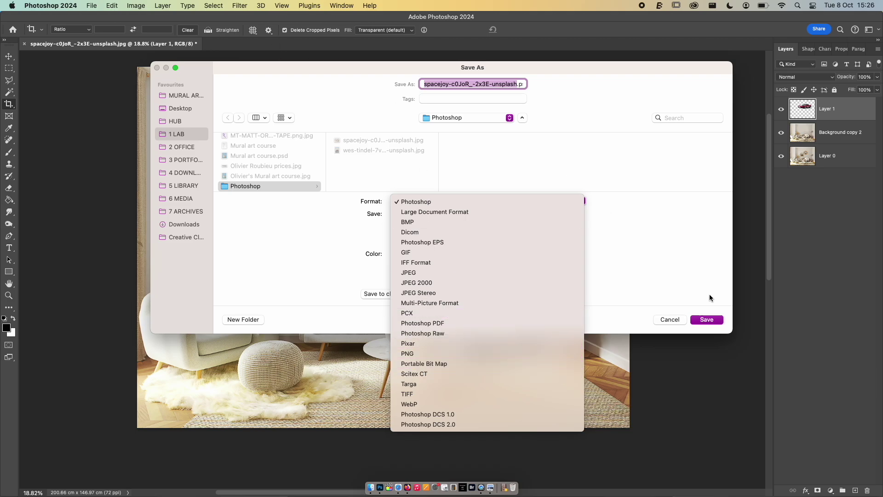
left_click(673, 318)
left_click(679, 320)
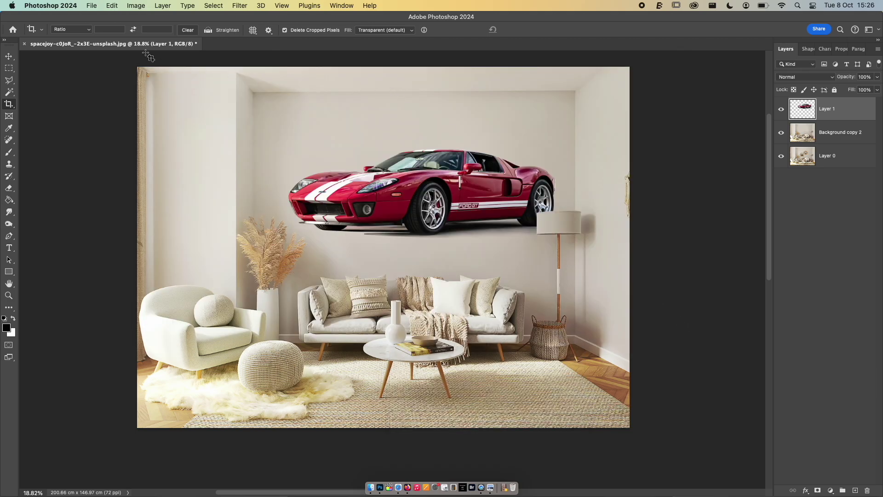
Step: Delete the car layer, Layer 1, and undo the deletion
left_click(158, 5)
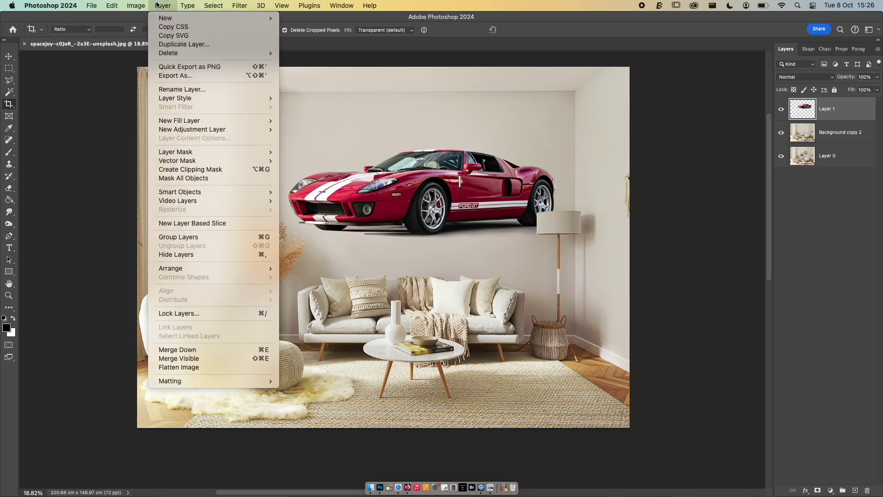
mouse_move(172, 19)
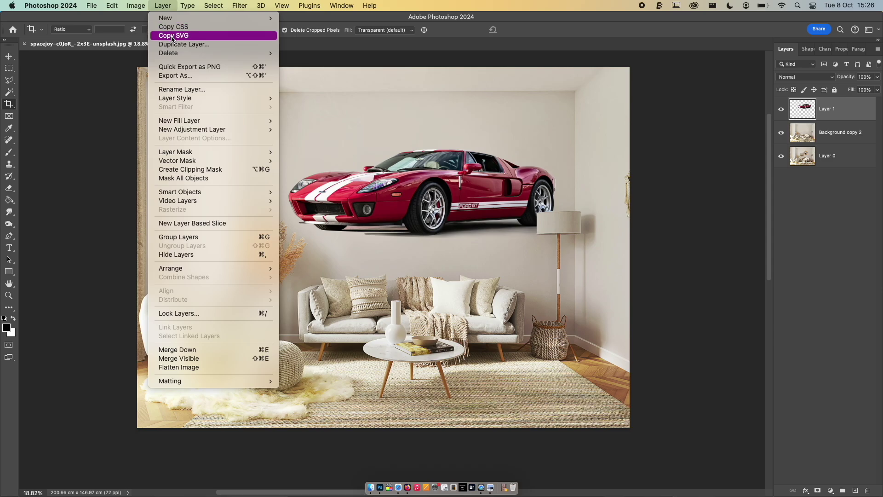
left_click(841, 130)
key("Delete")
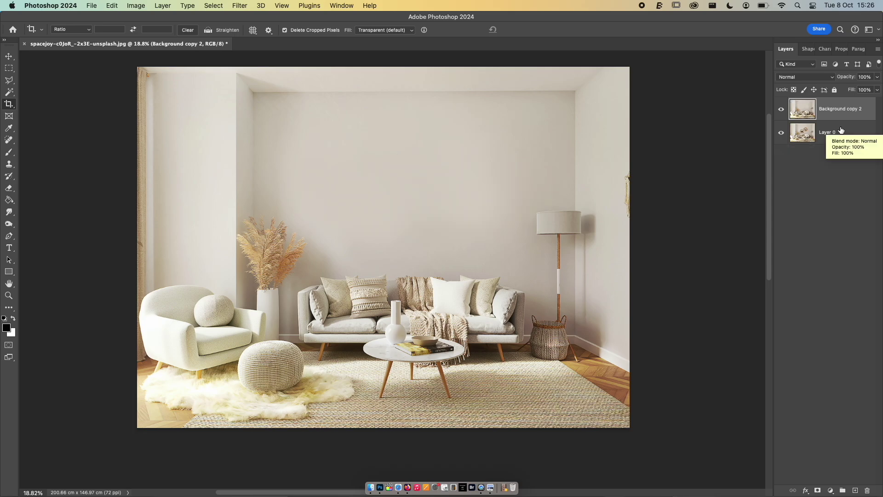
key("super+z")
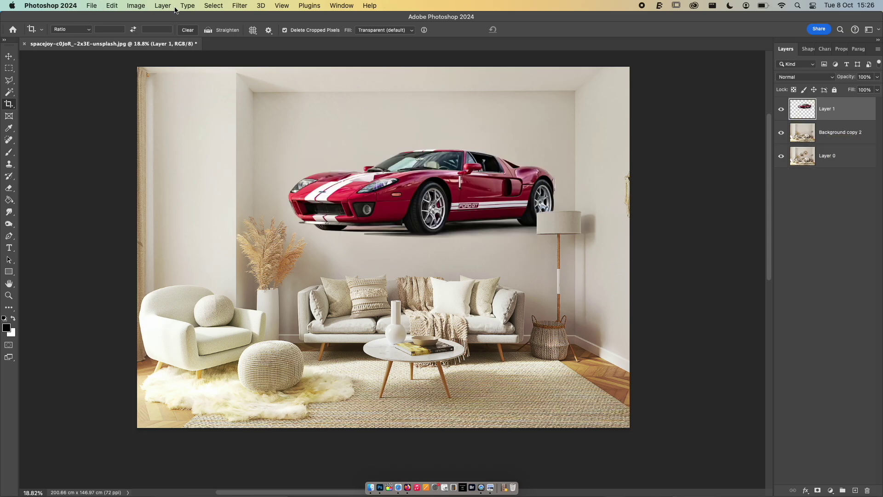
Step: Merge Layer 1, Background copy 2 and Layer 0 into one layer, and undo the merge
left_click(162, 6)
left_click(831, 134, "shift")
left_click(831, 165, "shift")
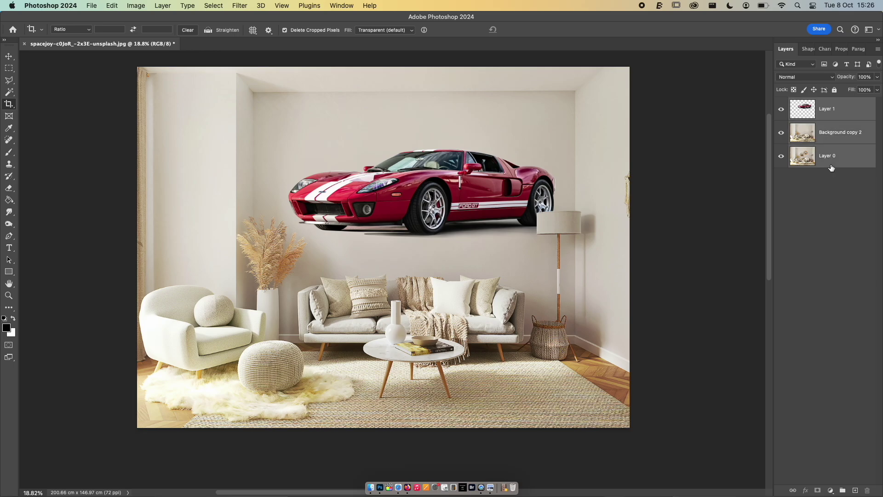
key("super+e")
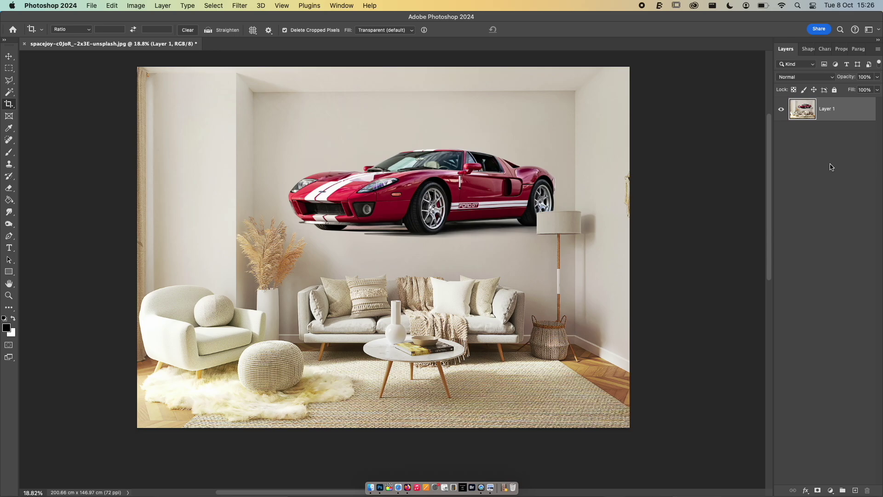
key("super+z")
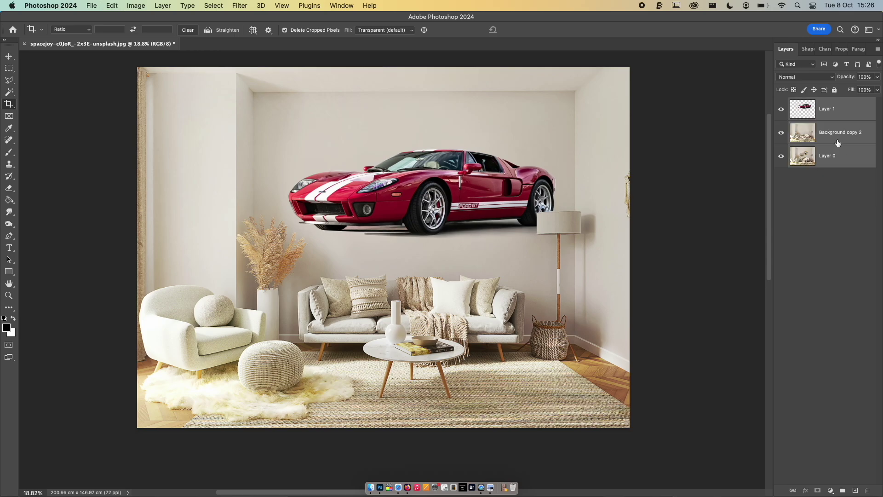
Step: Preview a Gaussian Blur with a 1.1-pixel radius on the car layer, cancel it, and switch to the Move tool
left_click(832, 115)
left_click(161, 6)
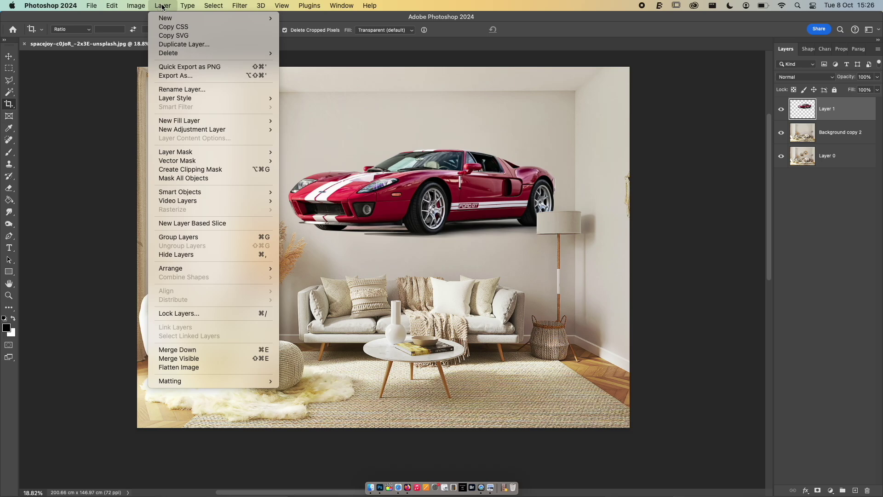
mouse_move(188, 6)
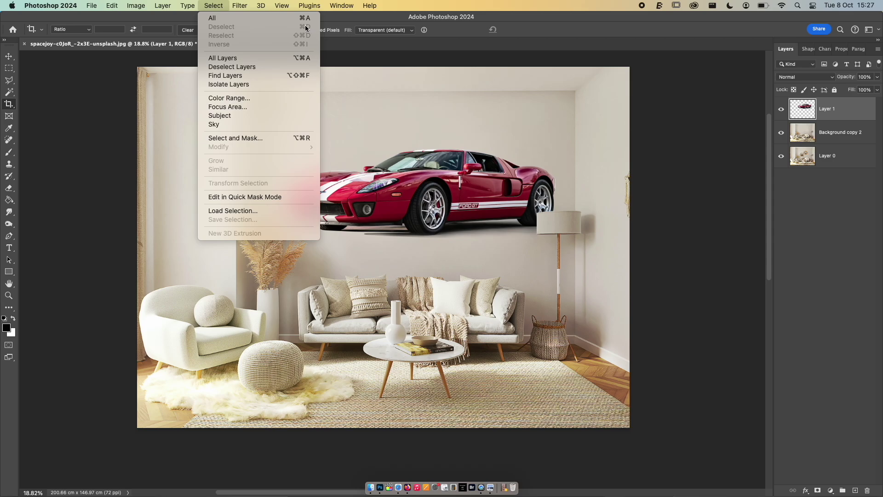
mouse_move(238, 5)
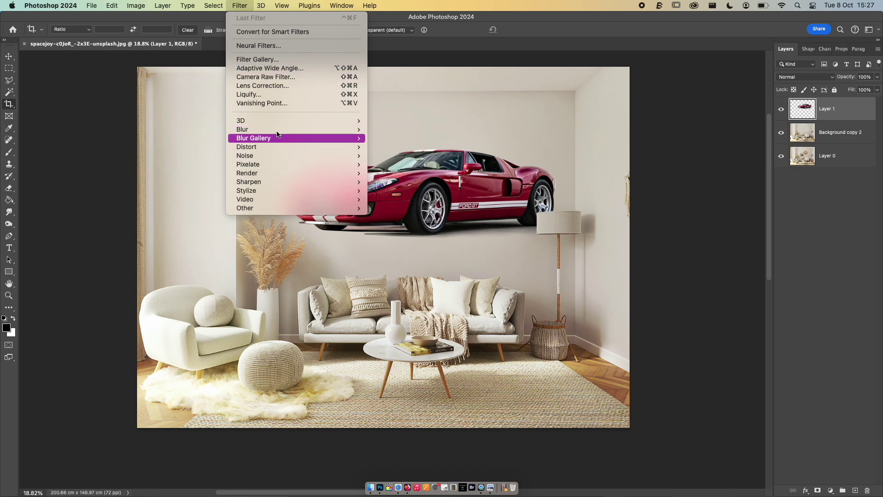
mouse_move(278, 133)
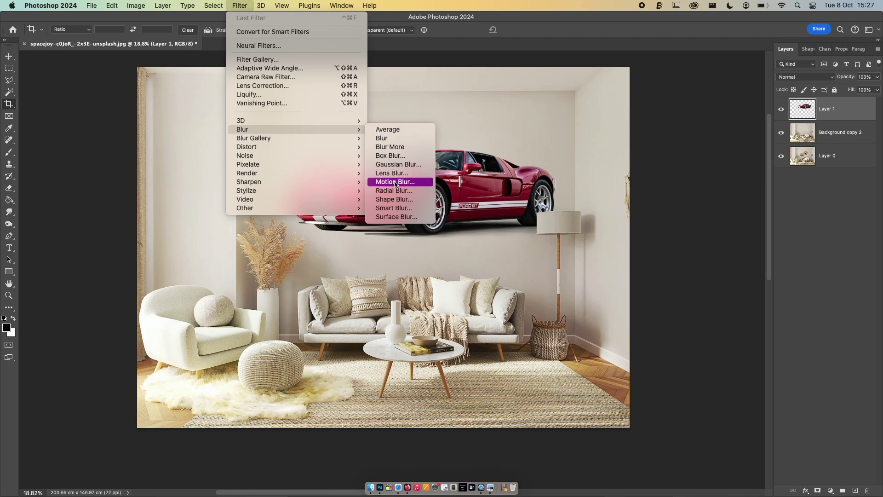
left_click(394, 165)
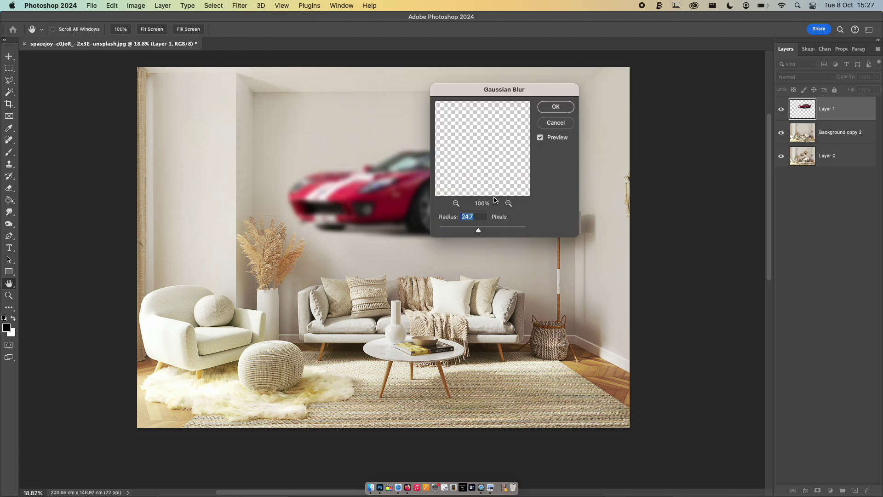
left_click_drag(479, 230, 443, 230)
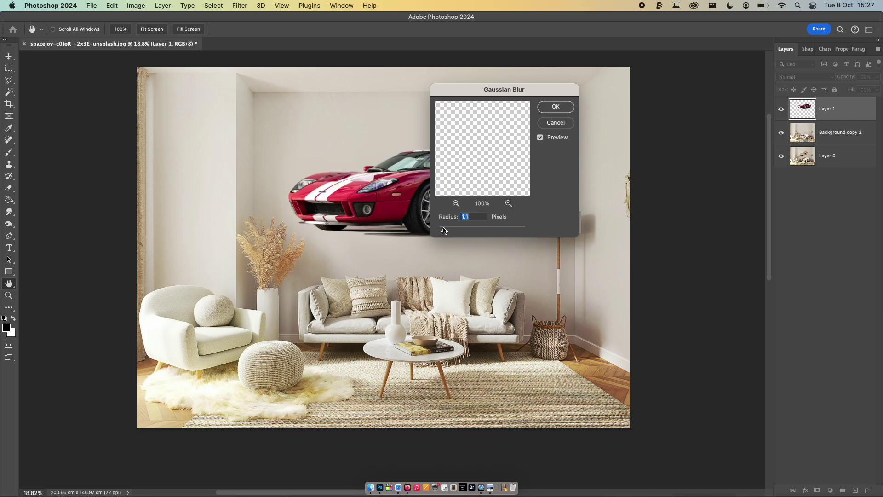
left_click(559, 125)
key("c")
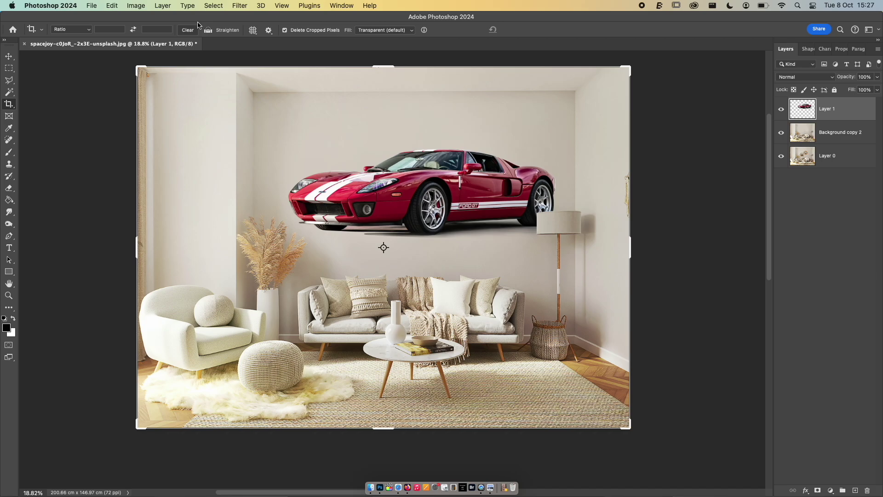
key("v")
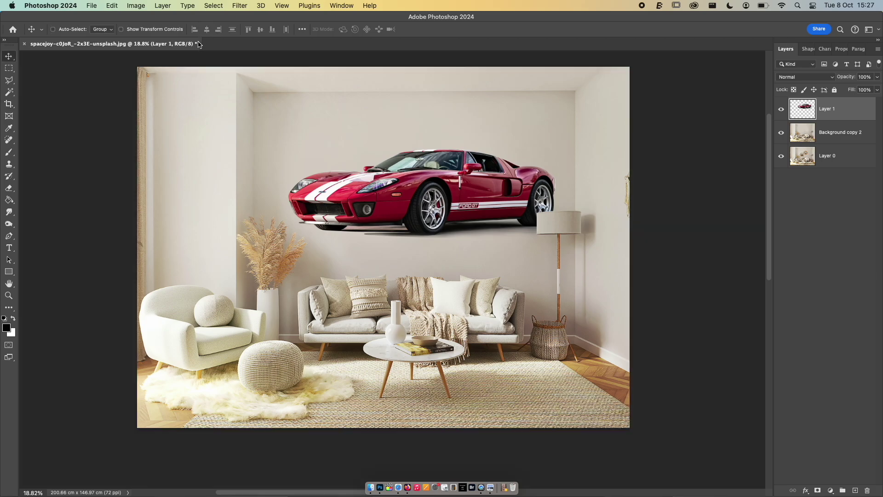
Step: Sharpen the car layer with Unsharp Mask at amount 40%, radius 3.4 pixels and threshold 0
left_click(161, 6)
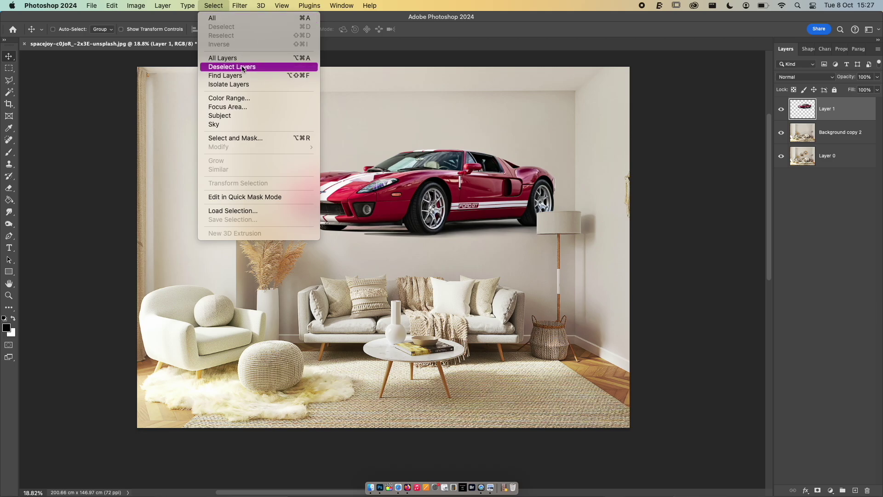
mouse_move(254, 132)
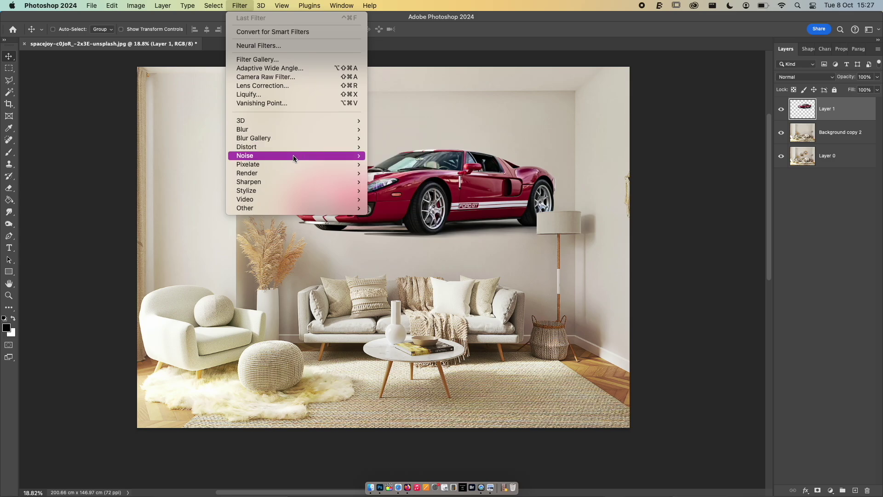
mouse_move(272, 182)
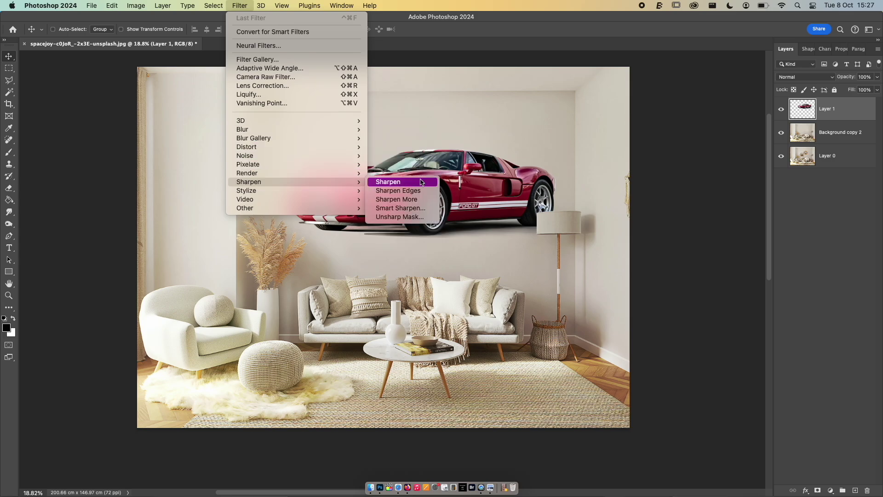
left_click(392, 217)
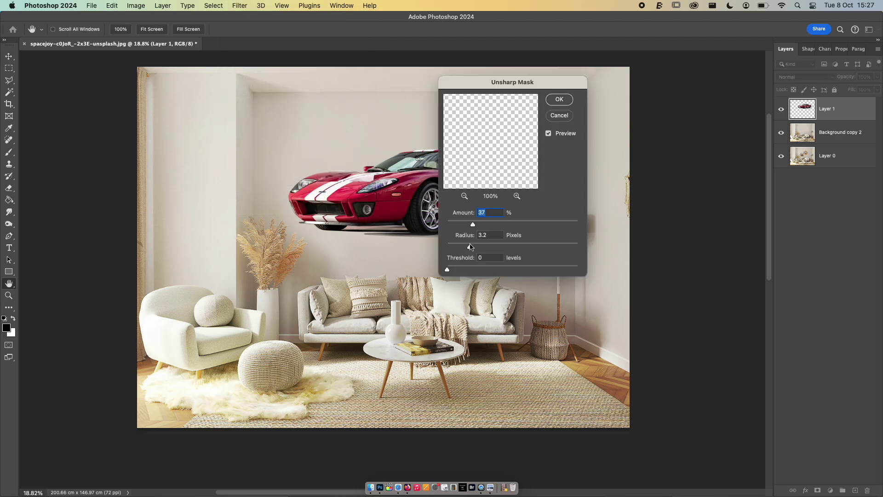
left_click_drag(448, 269, 425, 276)
left_click_drag(473, 225, 550, 224)
mouse_move(471, 248)
left_mouse_down()
mouse_move(533, 247)
mouse_move(471, 248)
left_mouse_up()
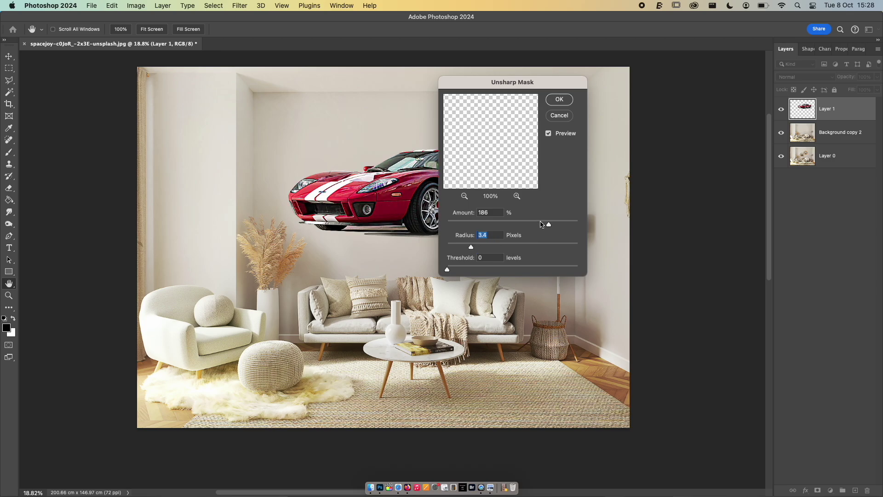
left_click_drag(548, 224, 476, 226)
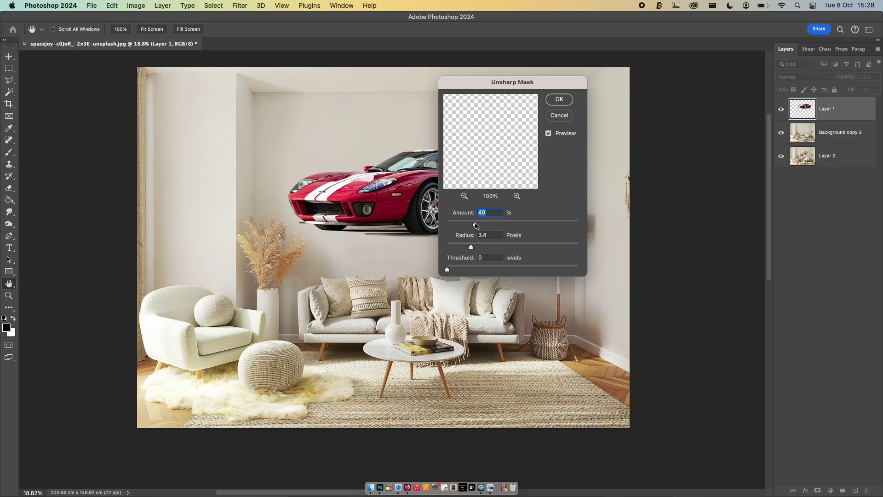
left_click(559, 100)
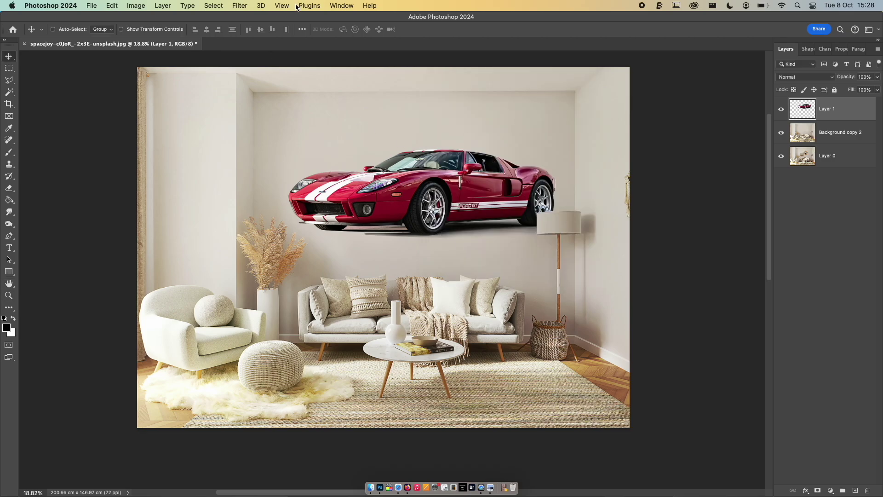
Step: Reapply the last Unsharp Mask filter to the car layer several times to intensify the sharpening
left_click(238, 6)
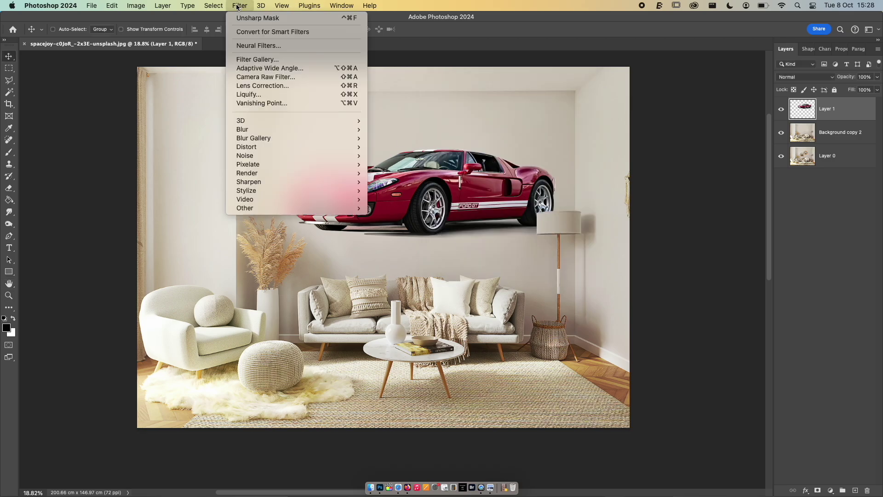
left_click(288, 20)
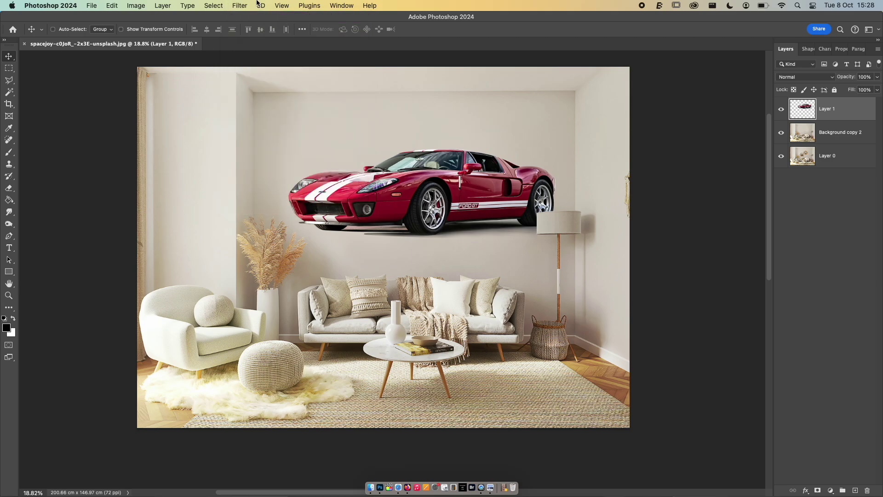
left_click(238, 6)
mouse_move(260, 6)
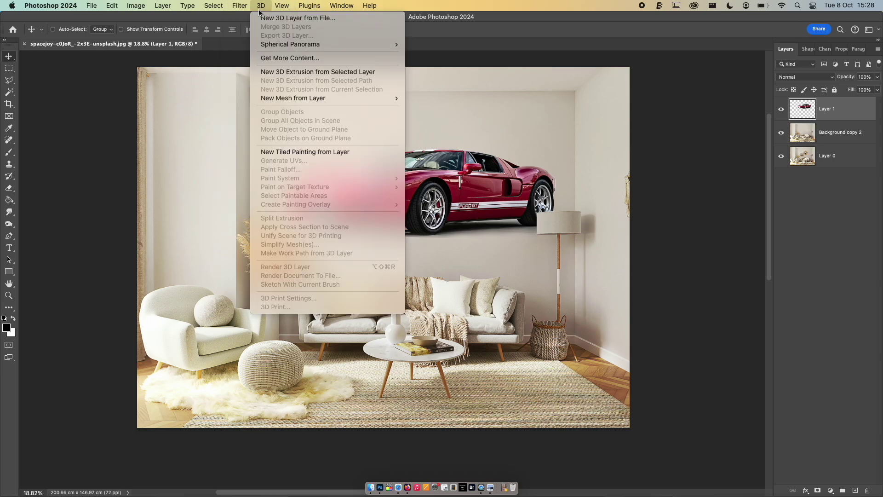
left_click(248, 20)
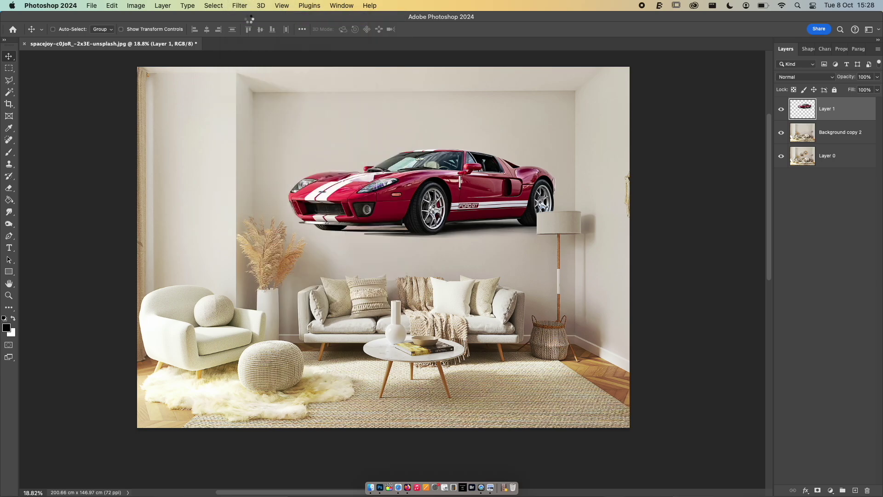
left_click(241, 6)
left_click(243, 18)
left_click(240, 5)
left_click(242, 18)
left_click(243, 7)
left_click(243, 19)
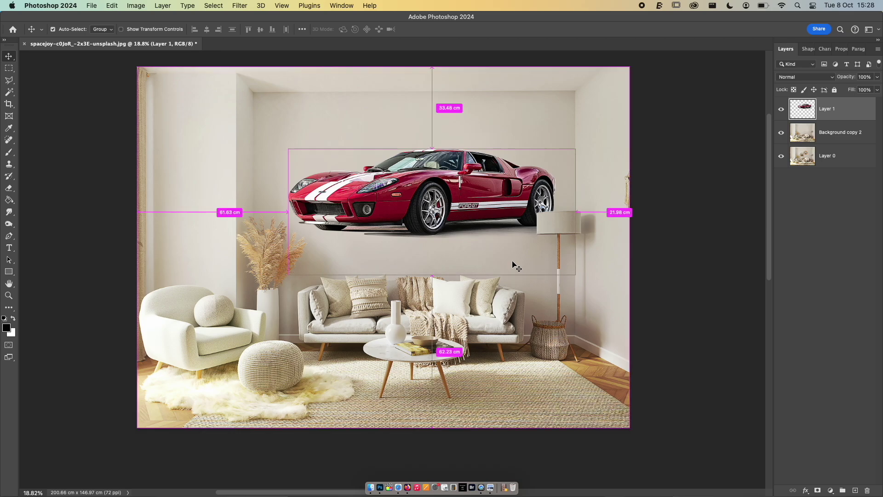
Step: Undo the sharpening passes and the earlier deletion of the Background copy layer, and select the car layer, Layer 1
key("super+z")
key("super+z")
key("super+z")
key("super+z")
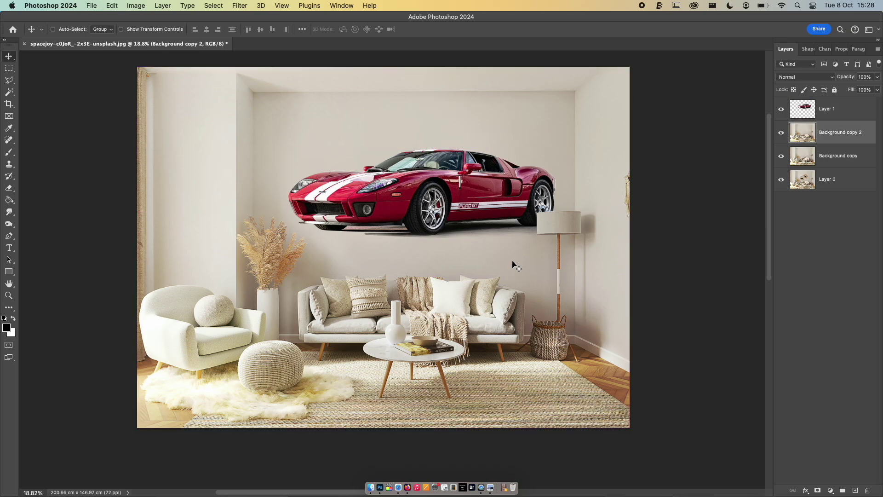
left_click(819, 108)
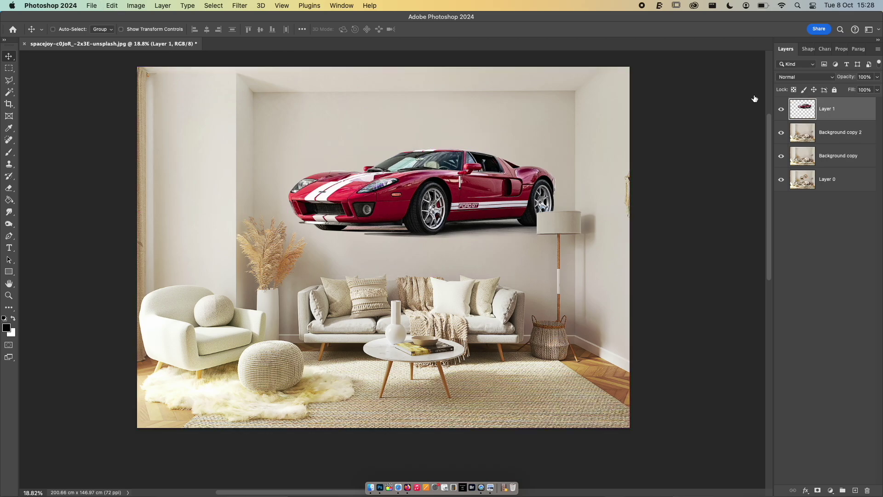
Step: Examine the available filter commands, the proof setup options and the plugin commands
left_click(240, 6)
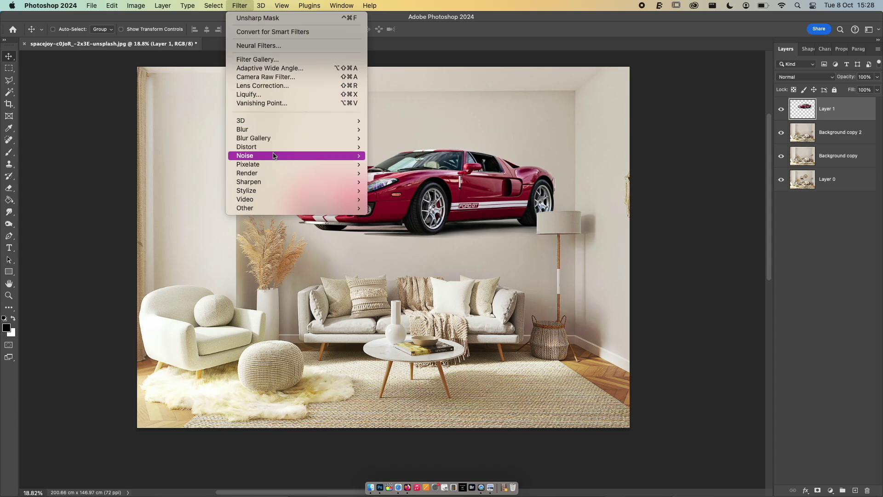
mouse_move(262, 183)
mouse_move(283, 7)
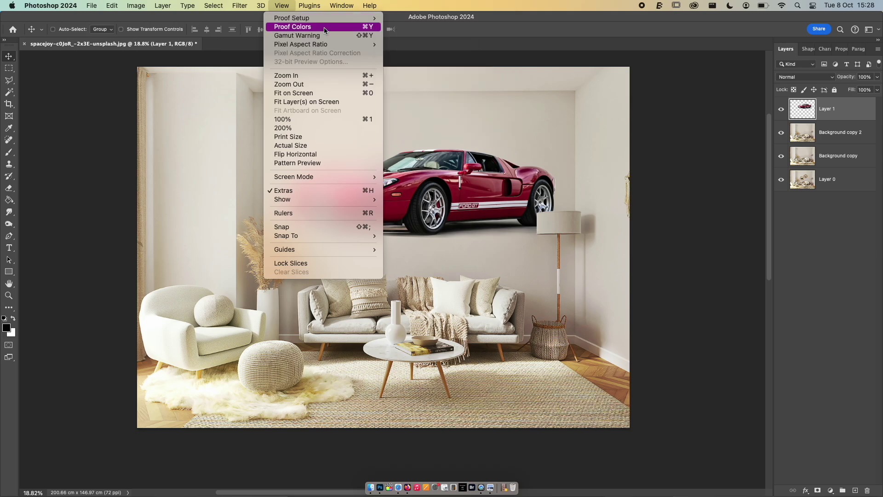
mouse_move(330, 18)
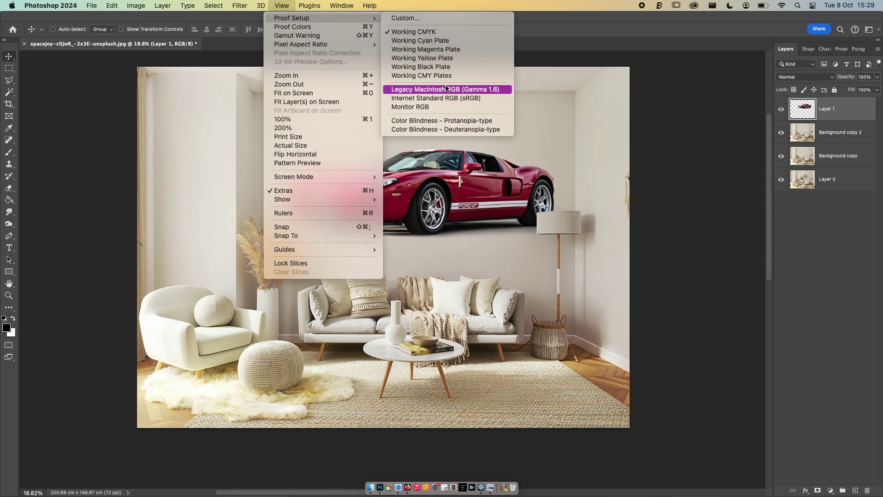
left_click(431, 7)
left_click(282, 6)
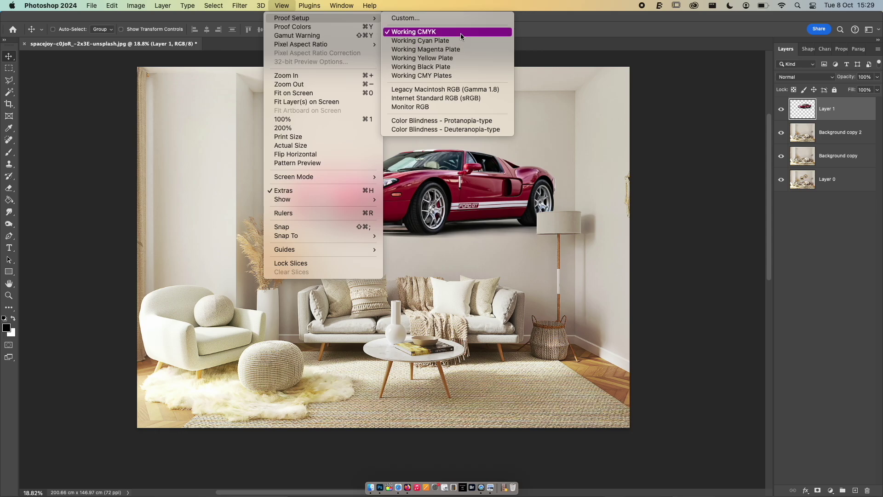
left_click(180, 48)
left_click(309, 6)
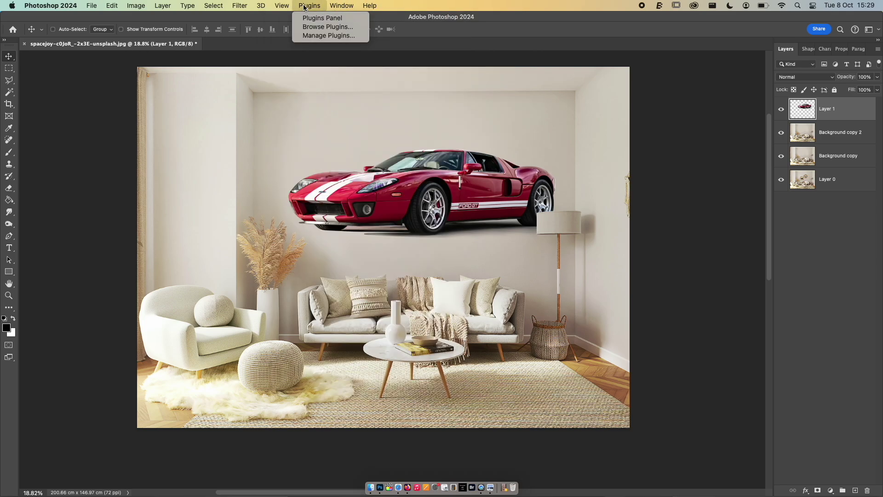
Step: Turn off the display of Extras and show the rulers around the canvas
mouse_move(277, 8)
mouse_move(307, 18)
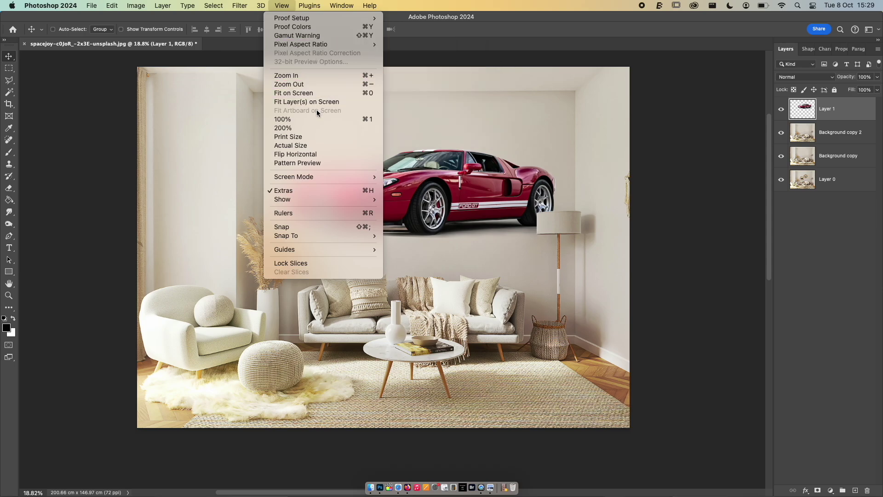
left_click(295, 191)
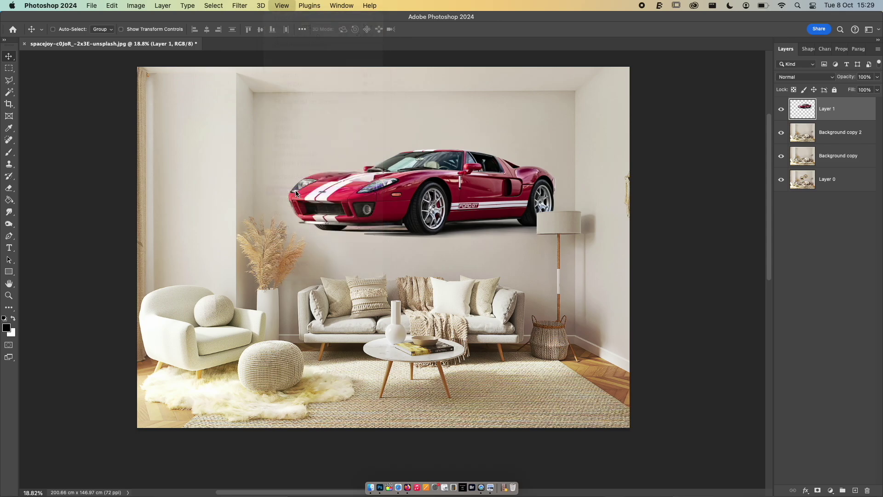
left_click(280, 8)
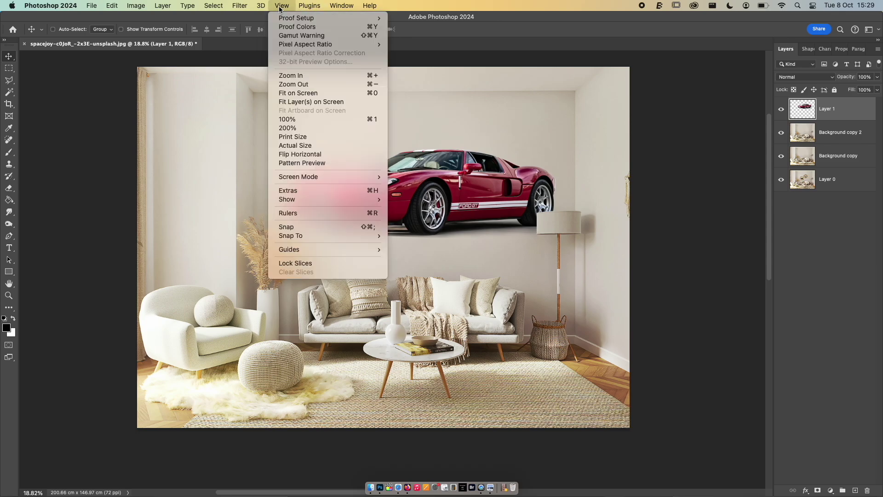
left_click(299, 213)
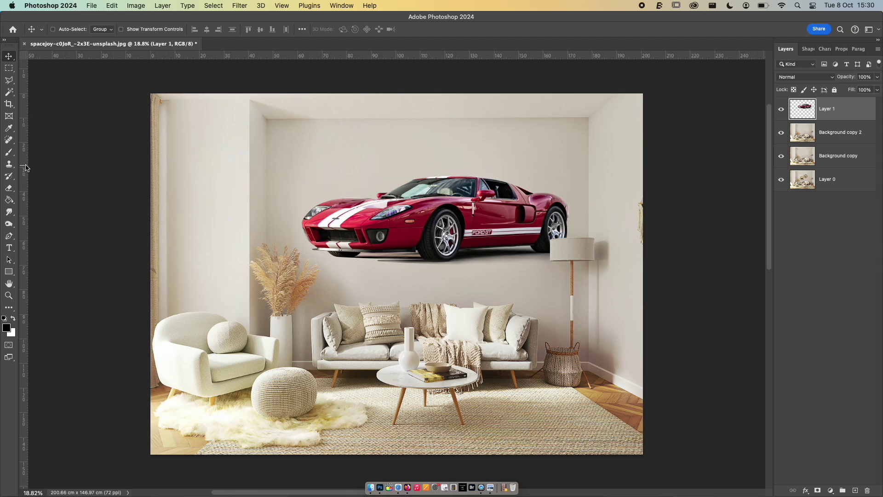
Step: Place vertical guides at about 40 cm and 178 cm and a horizontal guide along the back wall's ceiling line
left_click_drag(26, 168, 249, 169)
right_click(29, 165)
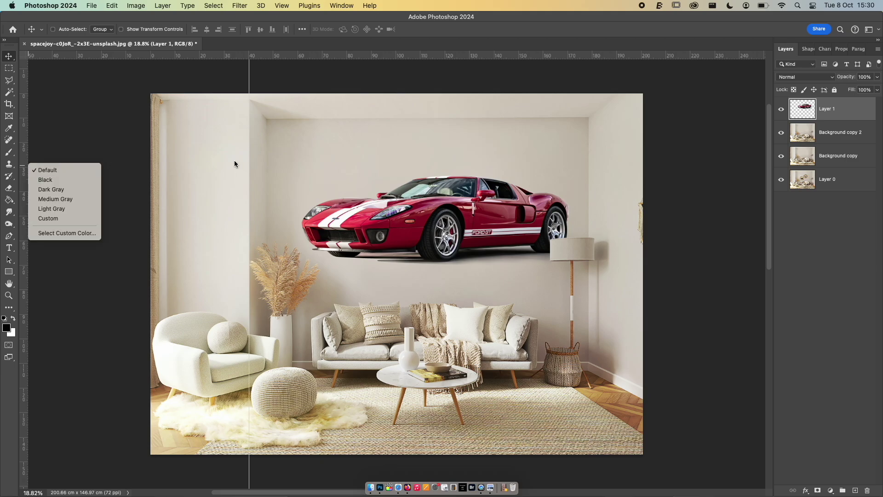
left_click(24, 135)
left_click_drag(24, 134, 589, 158)
left_click_drag(396, 56, 415, 119)
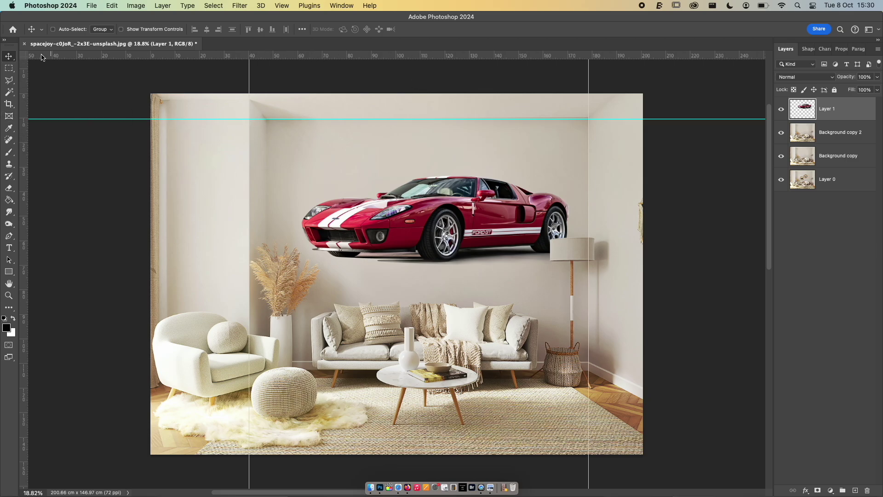
Step: Set the ruler origin at the intersection of the left vertical and horizontal guides, and toggle the guides off and on
left_click_drag(23, 54, 250, 118)
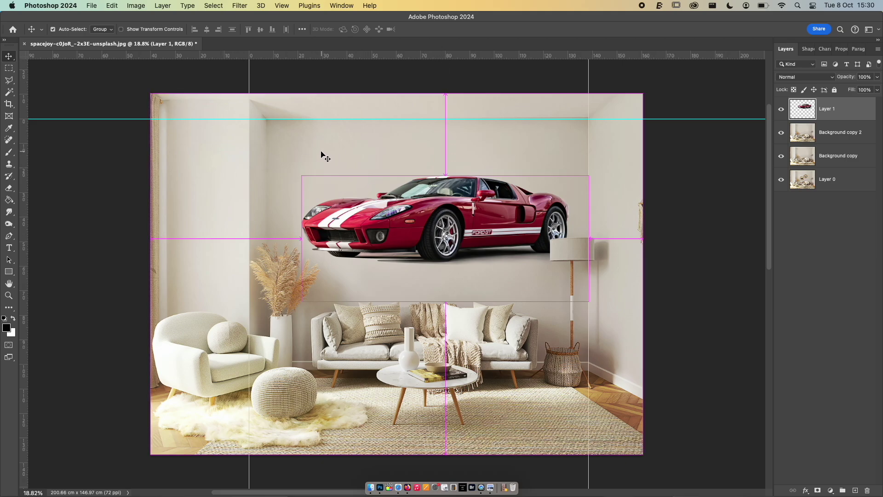
key("super+semicolon")
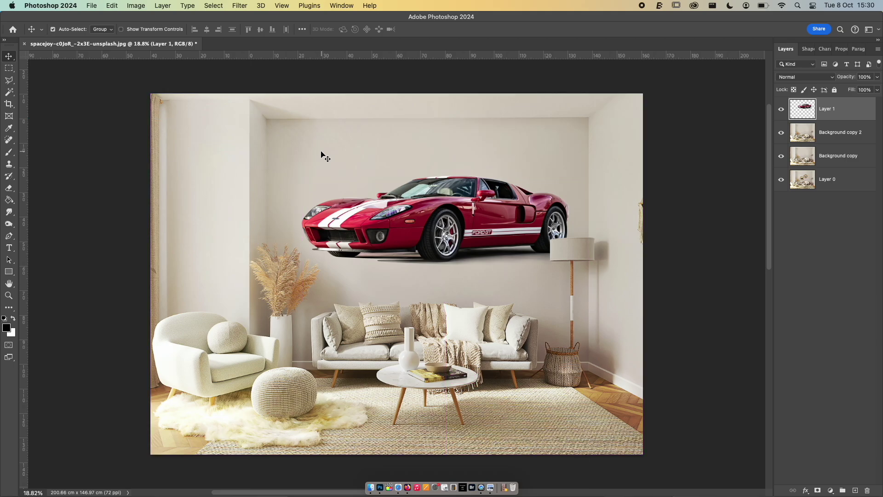
key("super+semicolon")
Step: Turn on snapping while leaving Extras and the rulers enabled
left_click(282, 5)
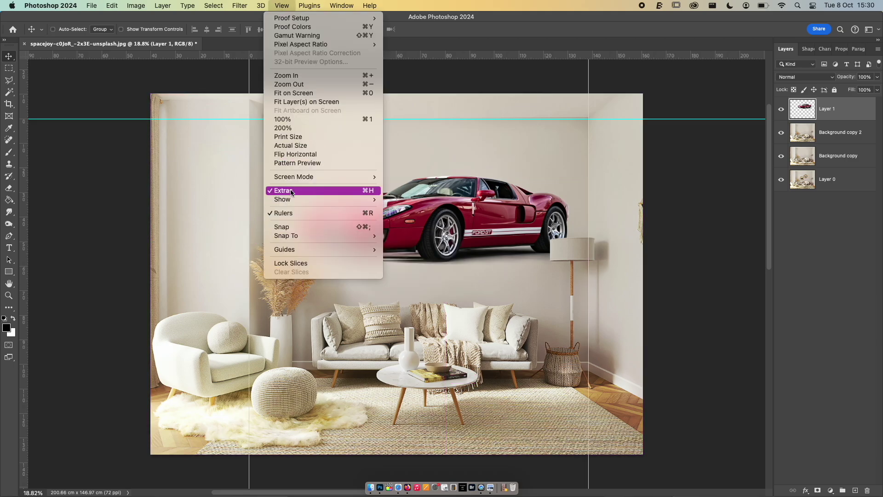
left_click(372, 191)
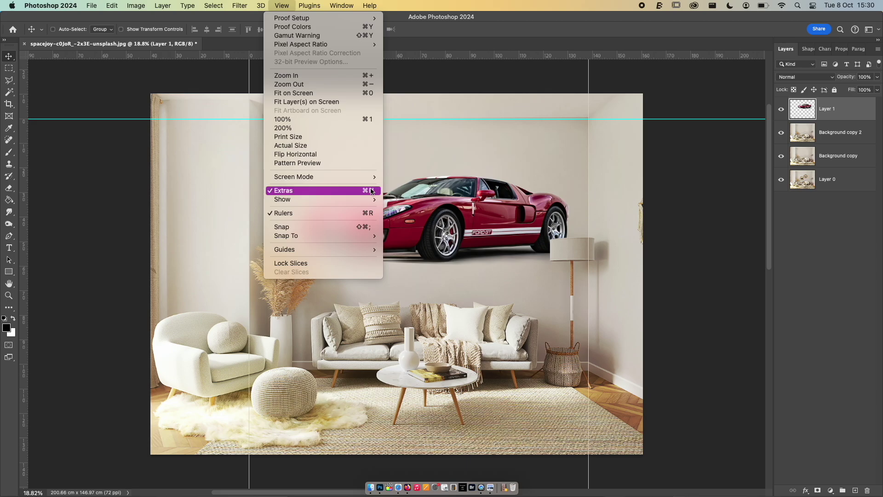
left_click(295, 227)
Step: Draw a black rectangle about 37.6 by 16.9 cm over the car's front and move it near the upper-left guide intersection
key("u")
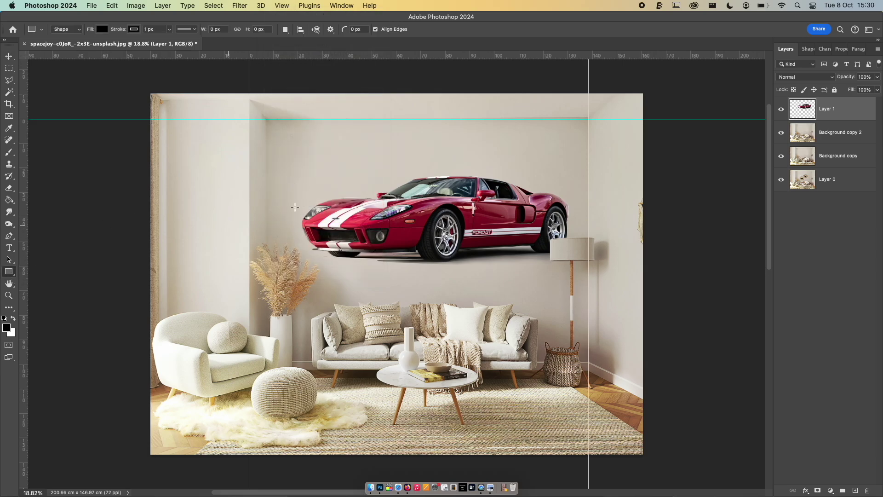
left_click_drag(332, 188, 423, 229)
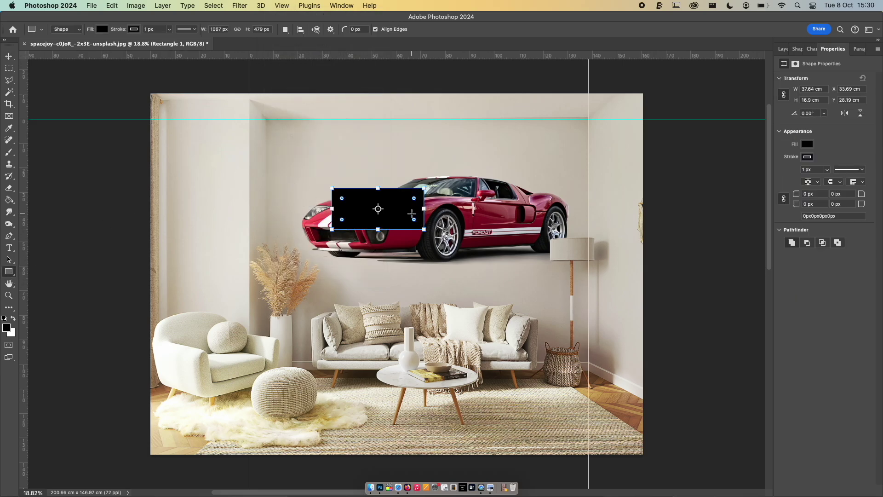
key("v")
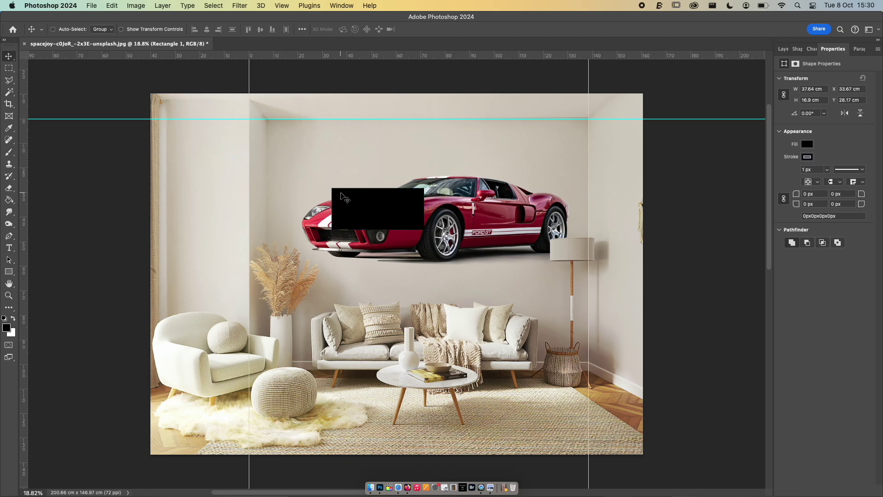
left_click_drag(361, 205, 283, 142)
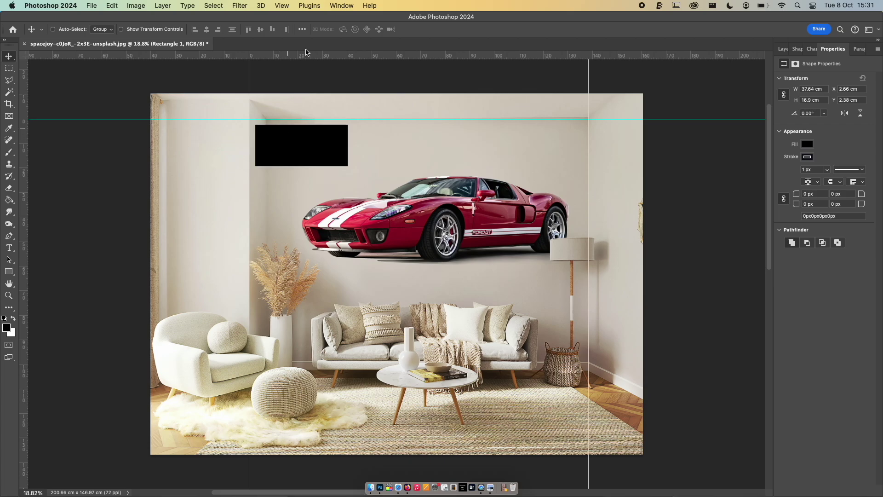
Step: Turn off snapping and move the black rectangle freely around the upper-left guide intersection
left_click(280, 6)
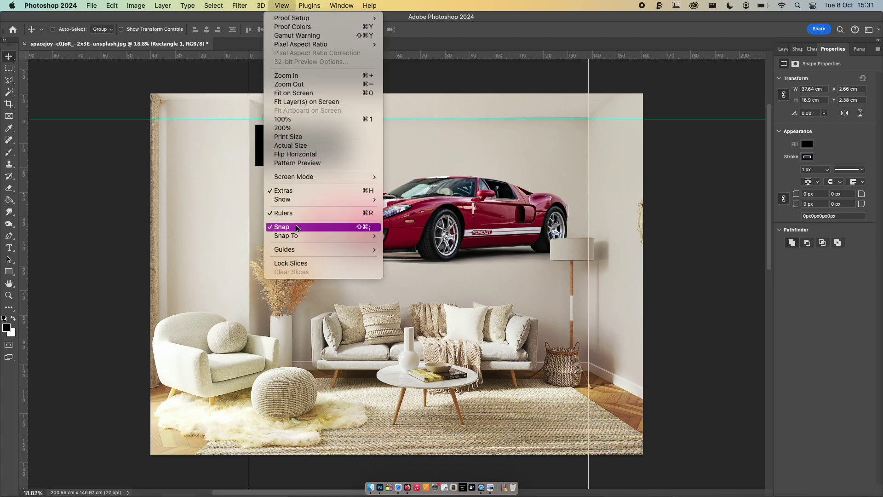
left_click(281, 227)
mouse_move(291, 135)
left_mouse_down()
mouse_move(311, 142)
mouse_move(300, 119)
mouse_move(304, 142)
left_mouse_up()
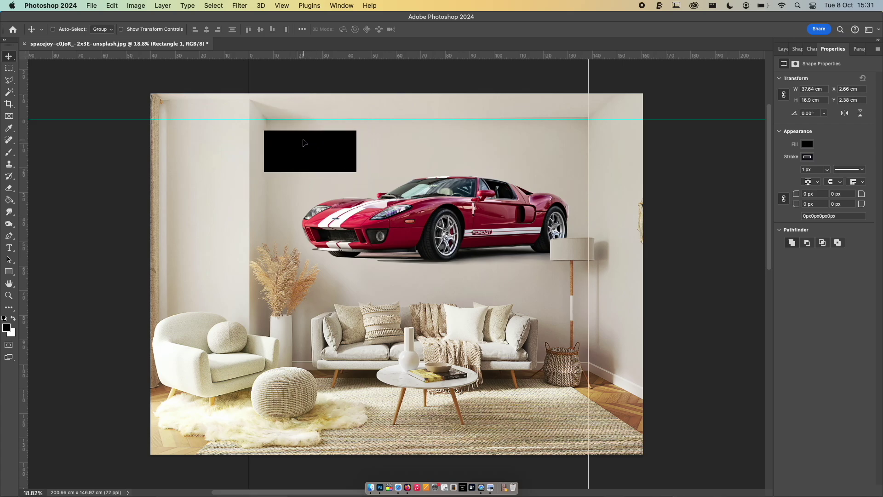
mouse_move(303, 142)
left_mouse_down()
mouse_move(307, 151)
mouse_move(289, 146)
mouse_move(305, 146)
mouse_move(289, 145)
mouse_move(286, 128)
mouse_move(292, 136)
left_mouse_up()
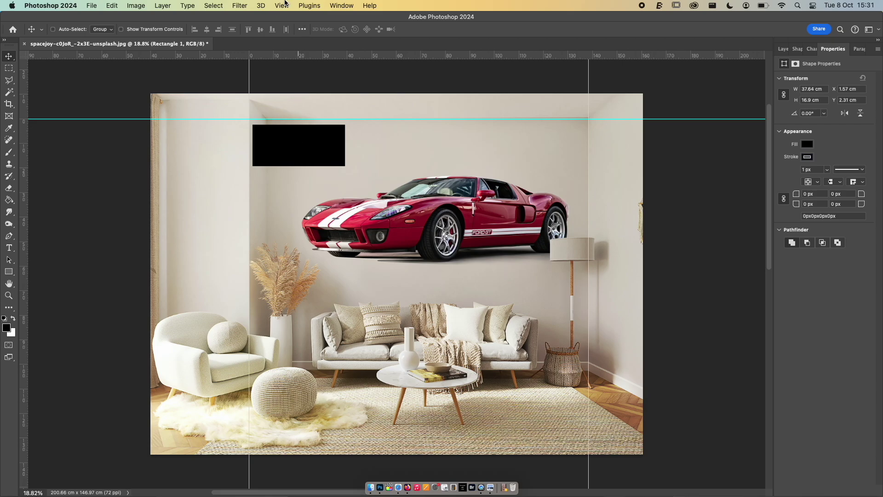
Step: Turn snapping back on, move the black rectangle over the car's hood, and delete it
left_click(282, 5)
left_click(291, 227)
left_click_drag(275, 149, 343, 176)
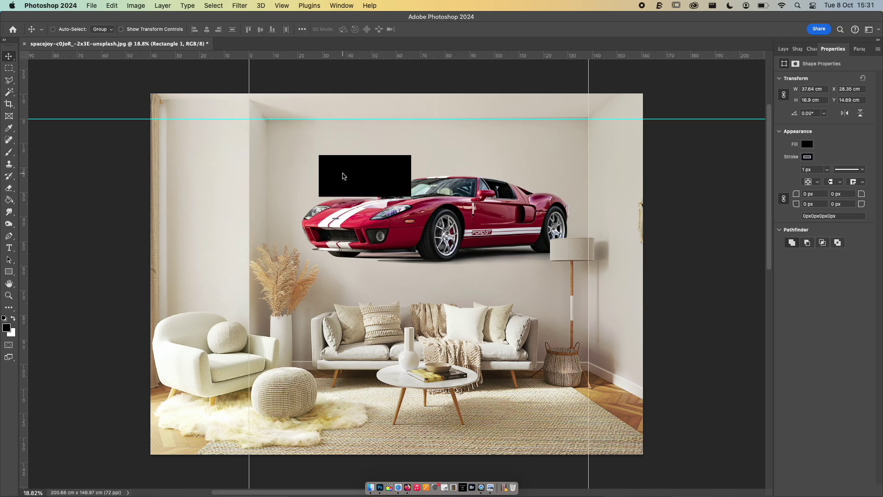
key("Delete")
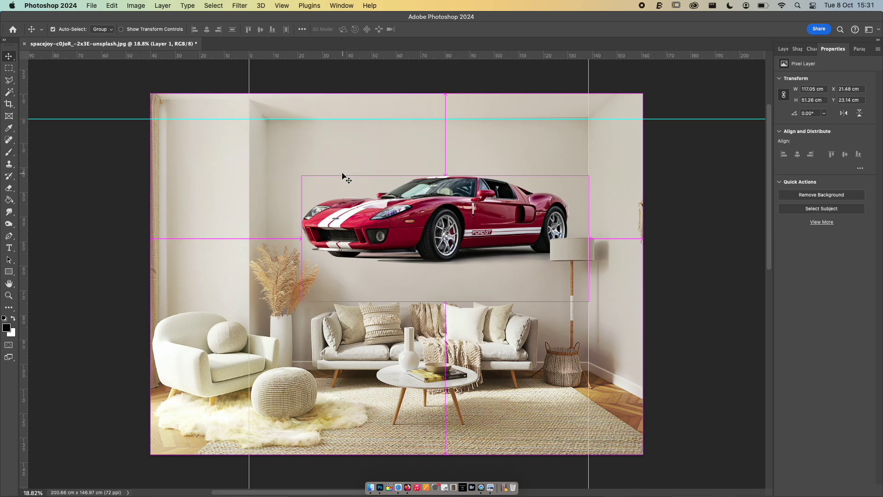
Step: Hide the guides and review the commands for locking, clearing and creating guides
key("super+semicolon")
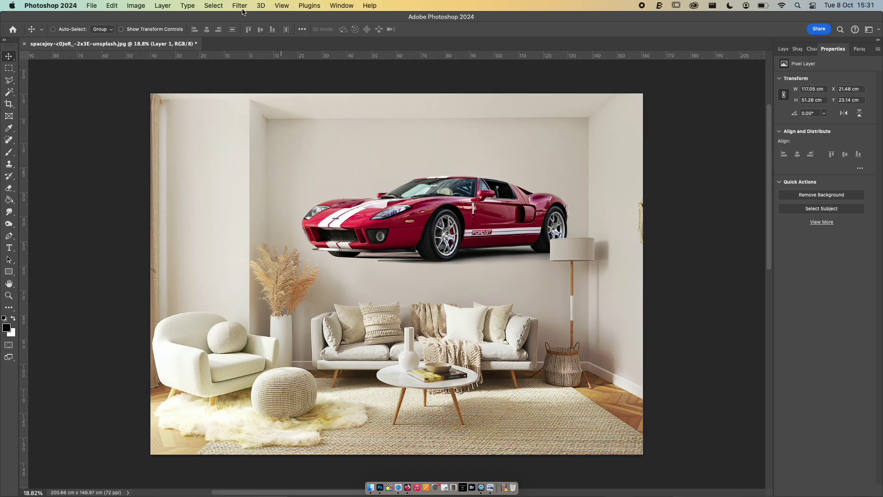
left_click(282, 5)
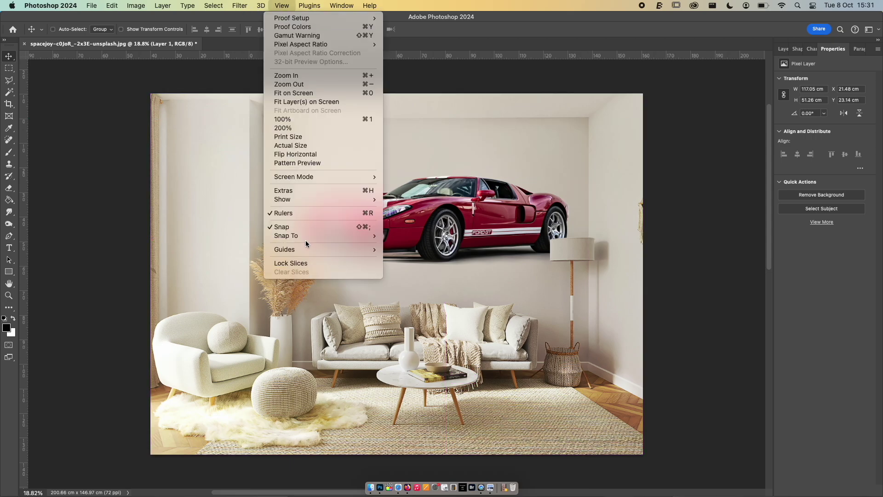
mouse_move(307, 250)
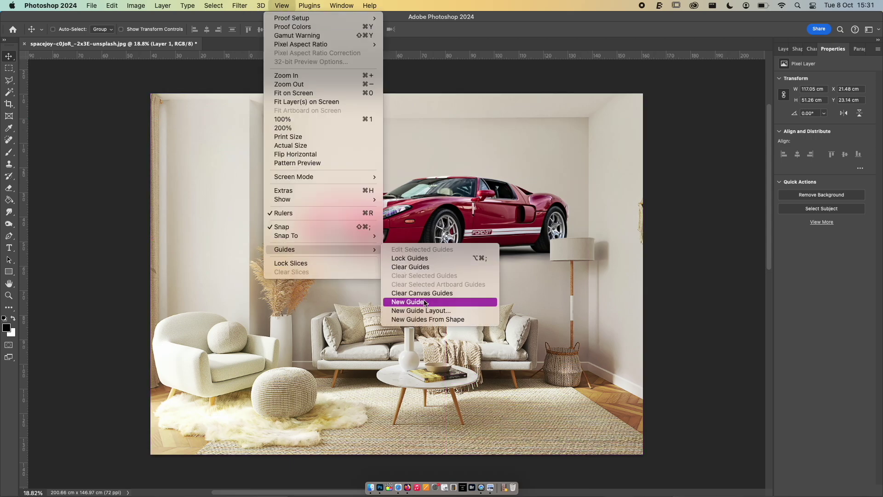
left_click(124, 199)
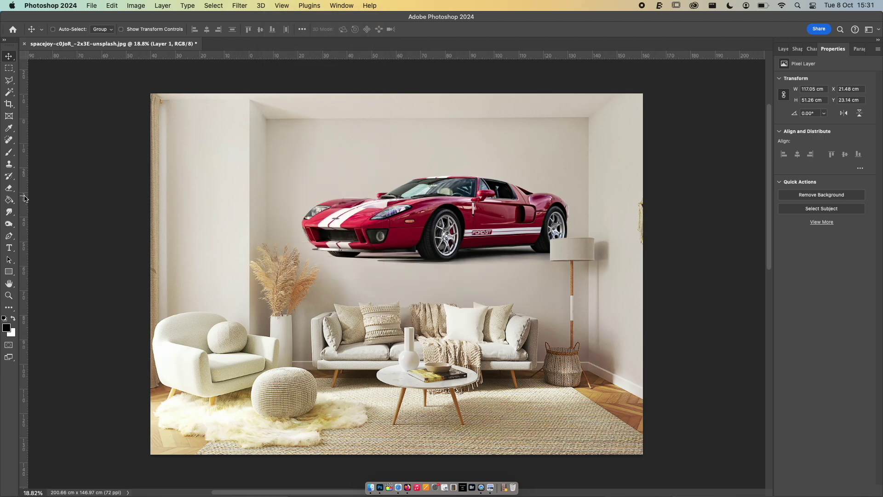
Step: Add a vertical guide about 7 cm left of the ruler origin and check the options offered on the vertical guides
left_click_drag(25, 199, 233, 193)
right_click(233, 195)
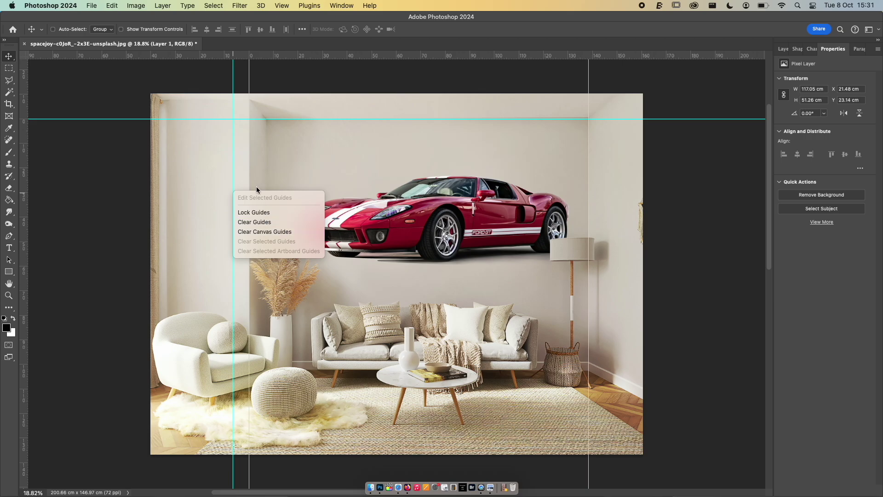
left_click(241, 175)
right_click(248, 172)
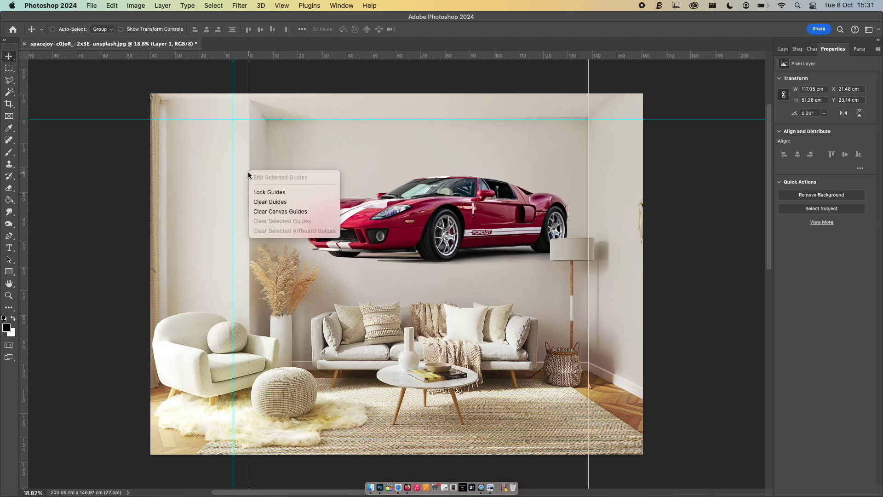
left_click(248, 170)
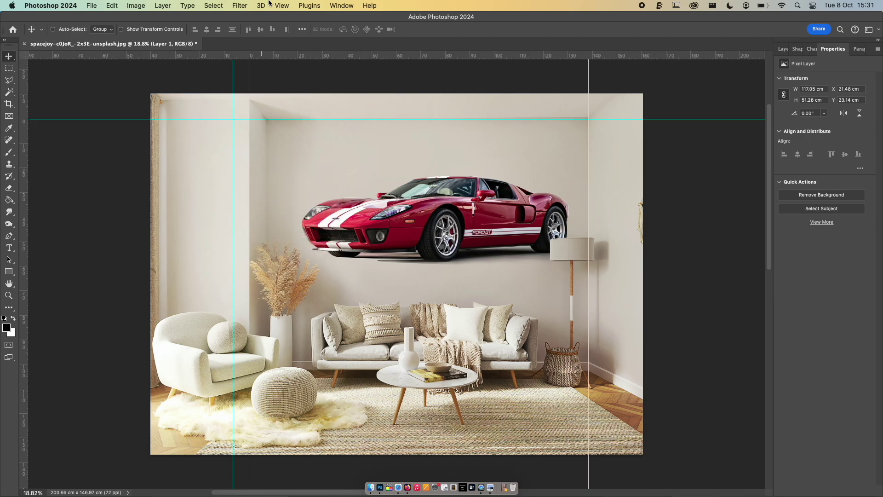
left_click(282, 6)
mouse_move(344, 251)
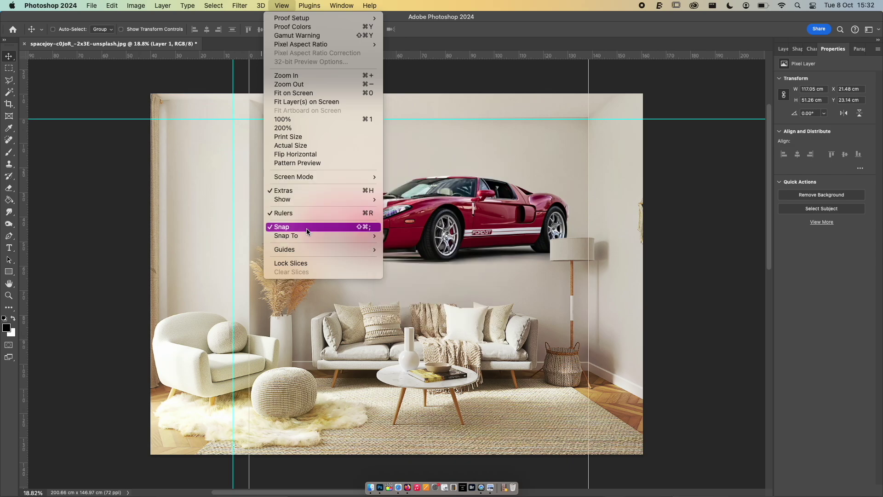
mouse_move(310, 252)
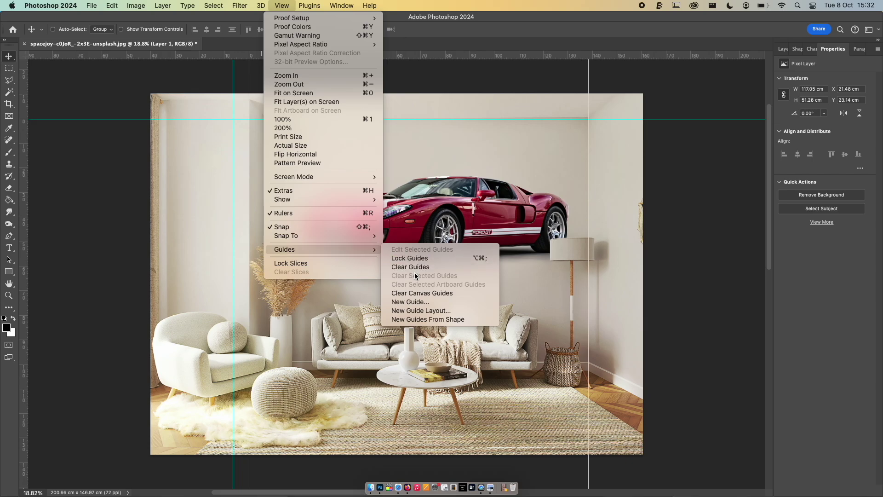
mouse_move(306, 3)
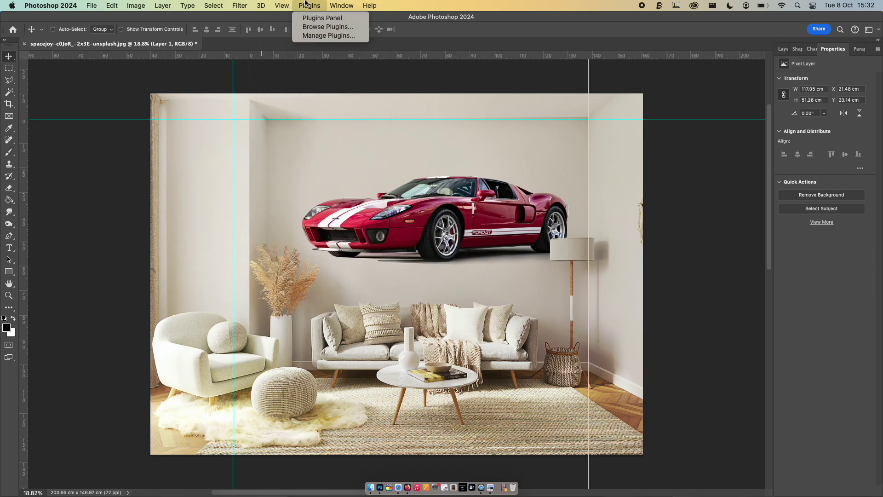
mouse_move(336, 7)
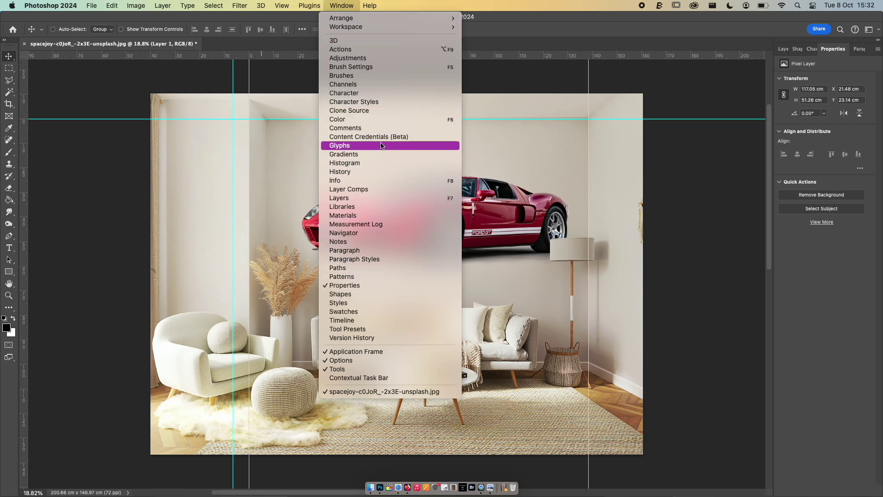
Step: Show the Actions panel and start recording a new action named "course" in the Default Actions set
left_click(352, 50)
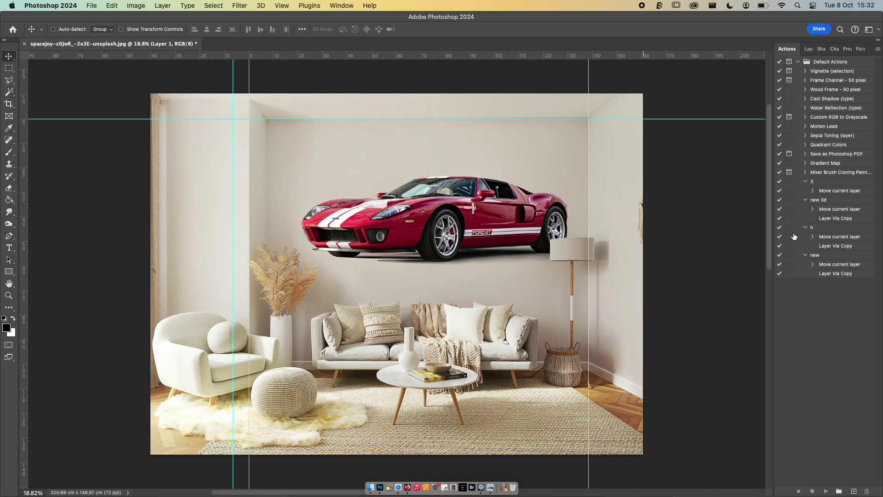
left_click(853, 491)
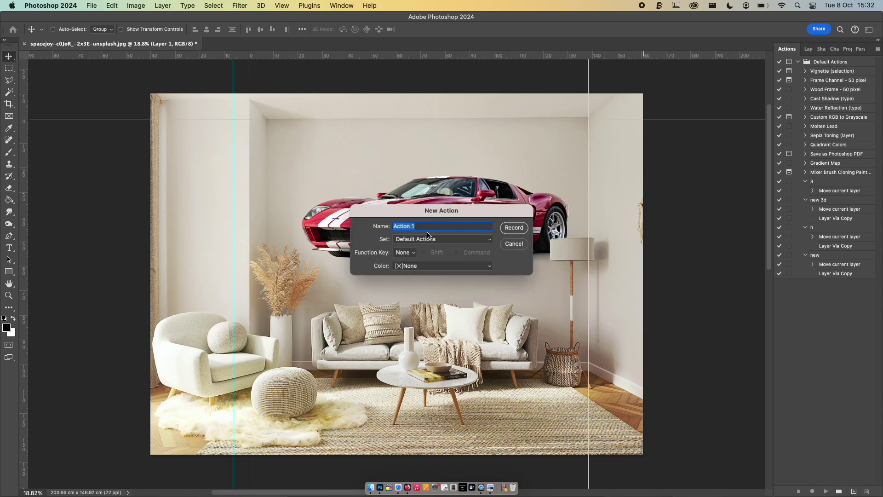
type("course")
left_click(524, 230)
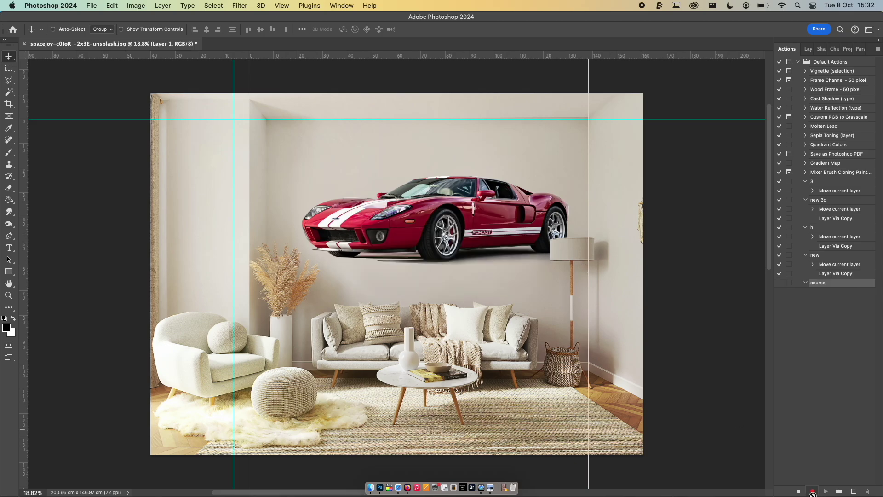
Step: Record a Brightness/Contrast adjustment on the car layer with brightness 50 and contrast -16
key("super+shift+b")
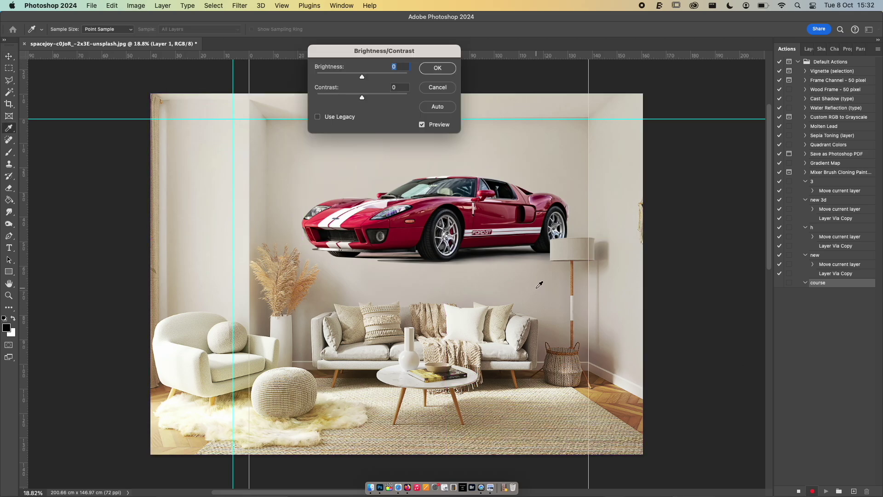
left_click_drag(362, 77, 348, 98)
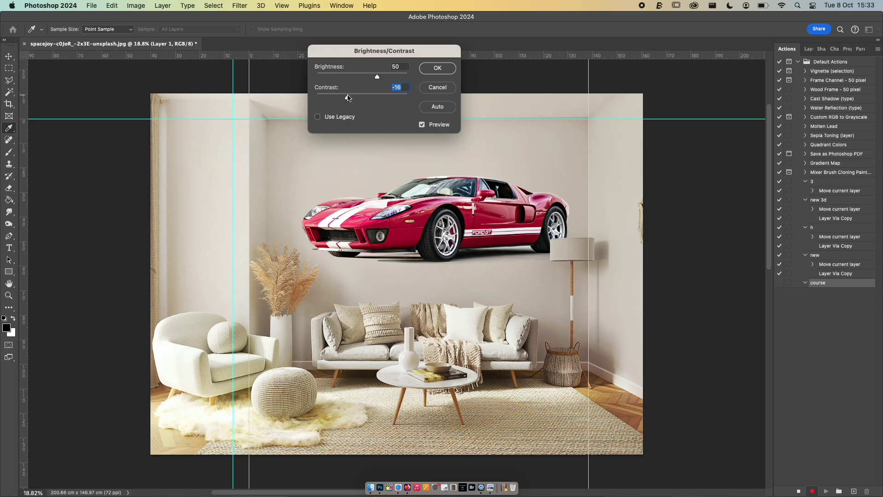
left_click(438, 68)
key("v")
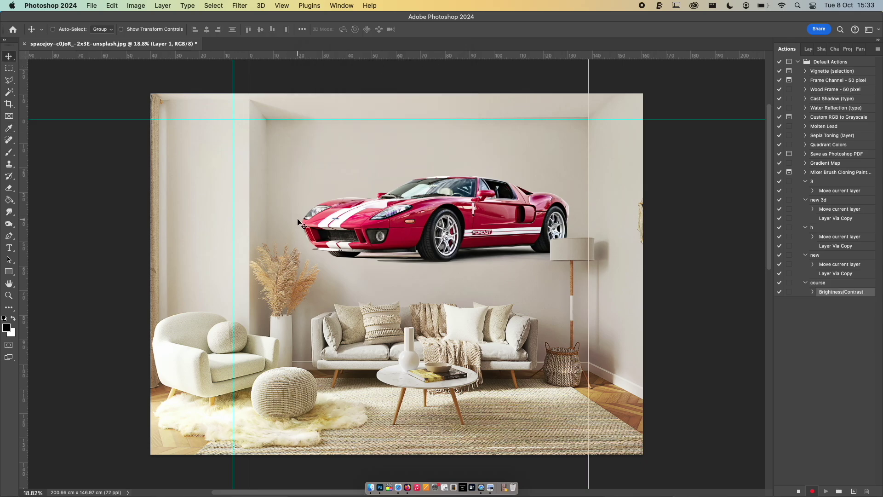
Step: Record drawing a black rectangle about 1577 by 206 px below the car and a same-size one across the lamp, and stop recording
left_click(9, 272)
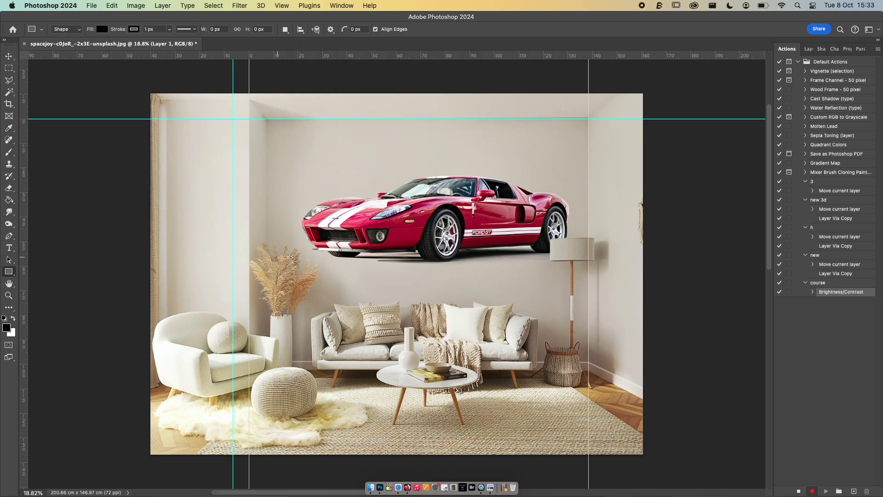
left_click_drag(326, 262, 463, 279)
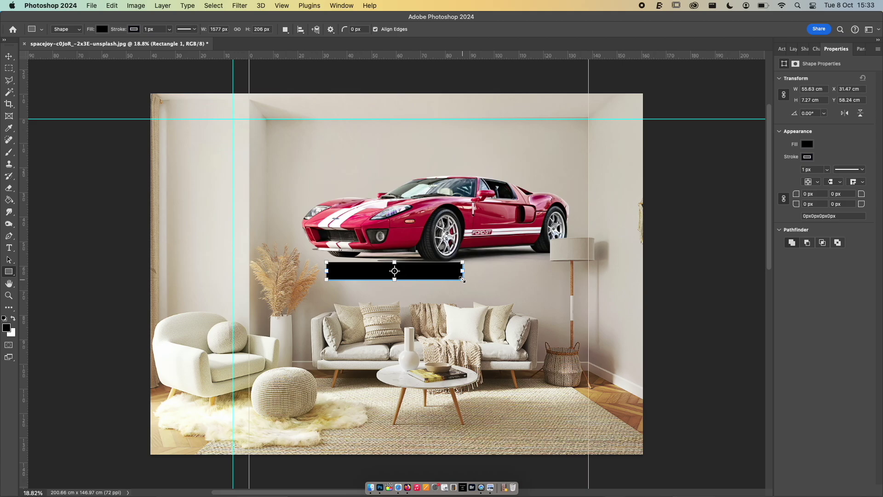
left_click(523, 276)
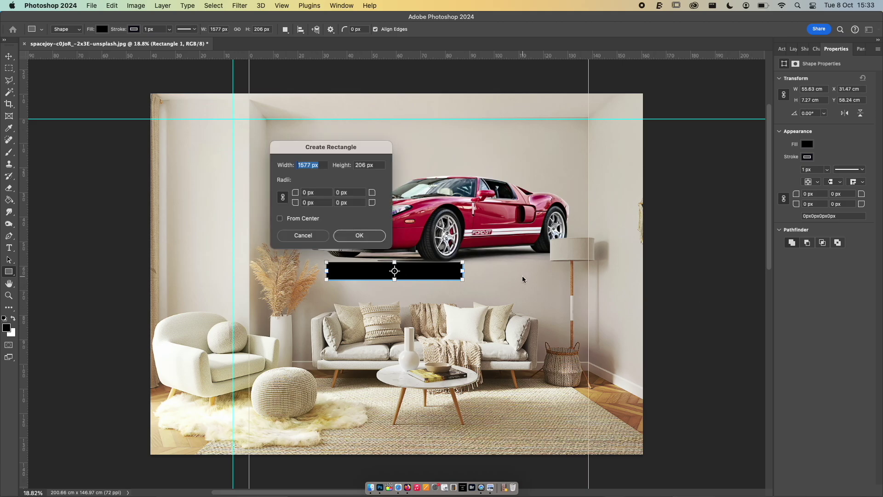
left_click(363, 235)
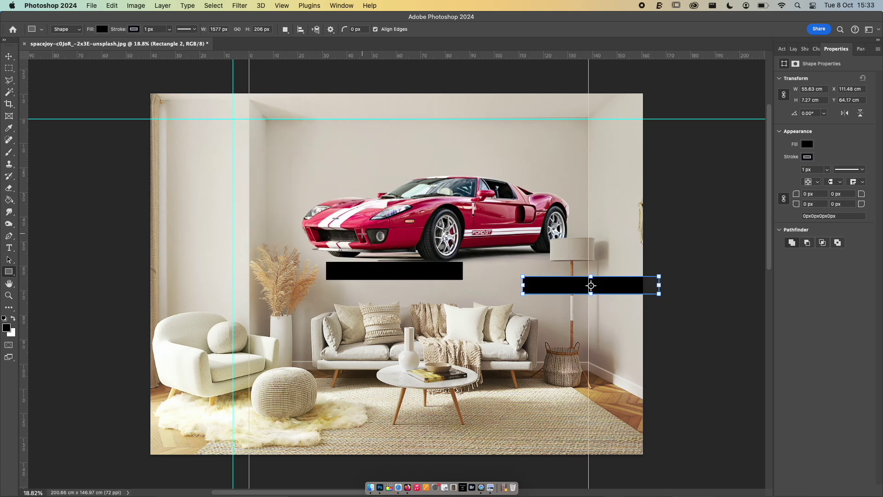
left_click(9, 56)
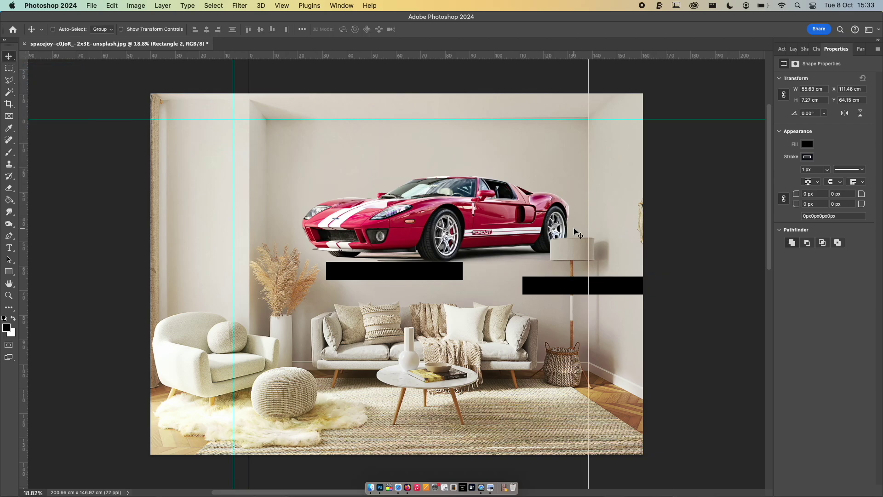
left_click(783, 49)
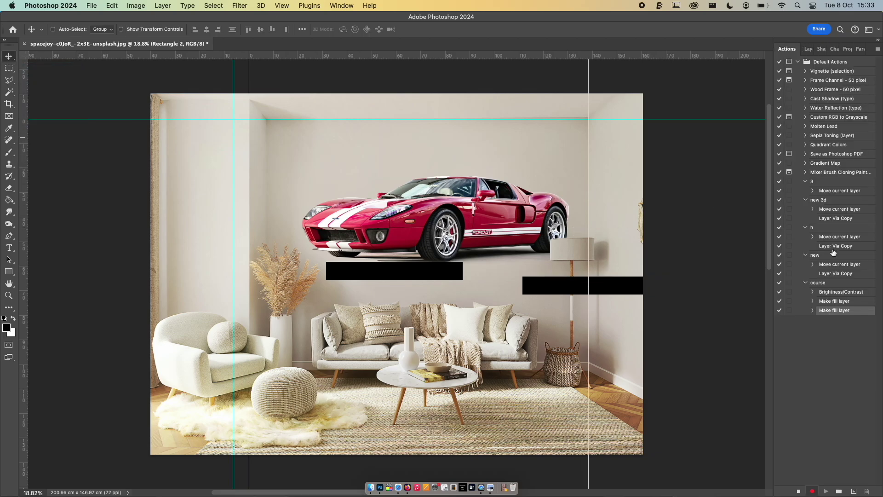
left_click(798, 491)
Step: Duplicate the car layer and move the copy to the upper-left part of the room
left_click(428, 205)
key("super+j")
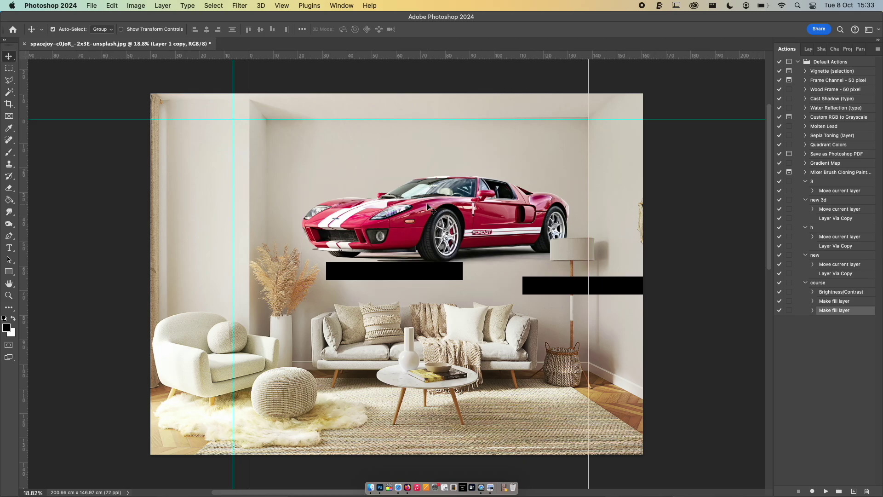
left_click_drag(427, 205, 275, 137)
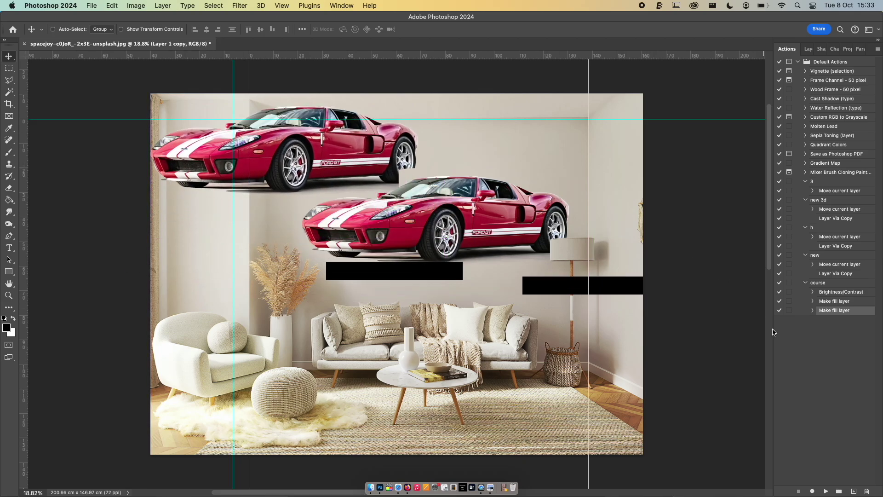
Step: Play the "course" action on the car copy and move the newly added rectangle to just above the sofa
left_click(814, 283)
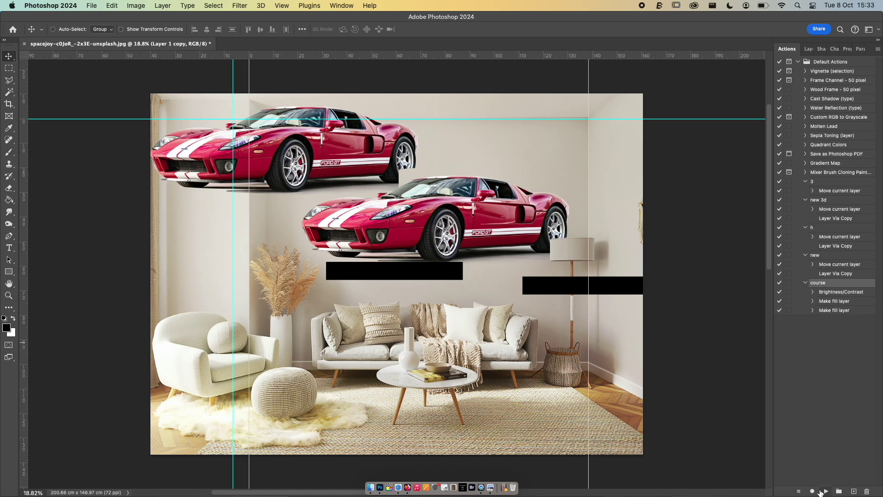
left_click(826, 491)
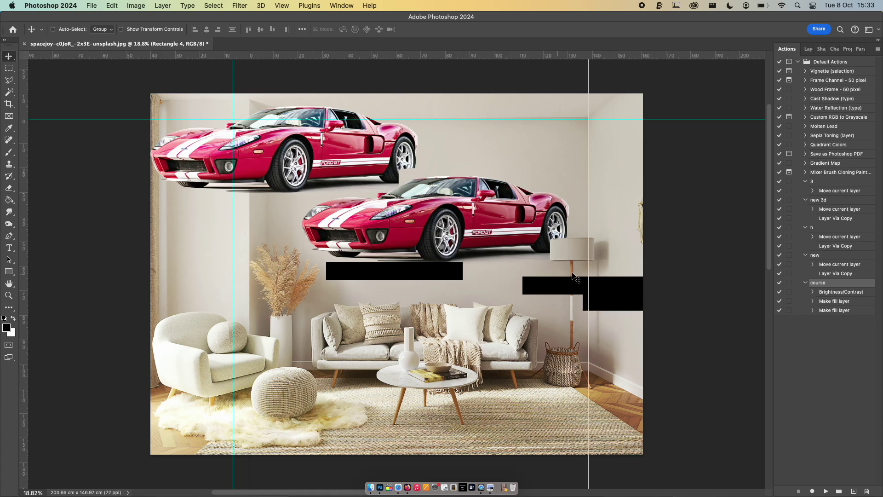
left_click_drag(577, 278, 205, 201)
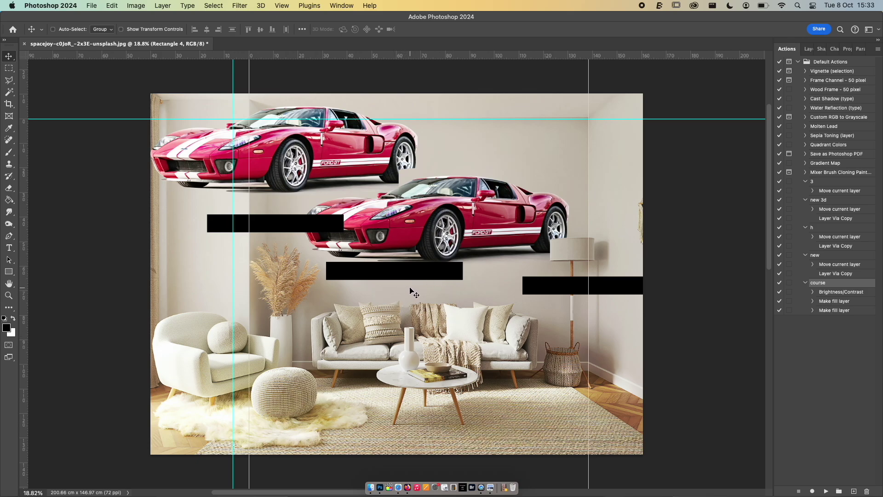
left_click_drag(313, 227, 451, 287)
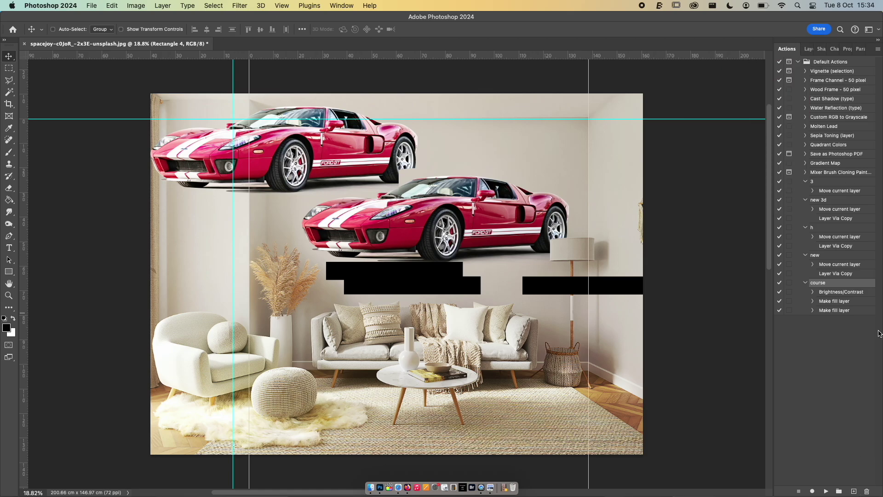
Step: Close the Actions panel and delete the four rectangle layers and the car copy layer
left_click(877, 49)
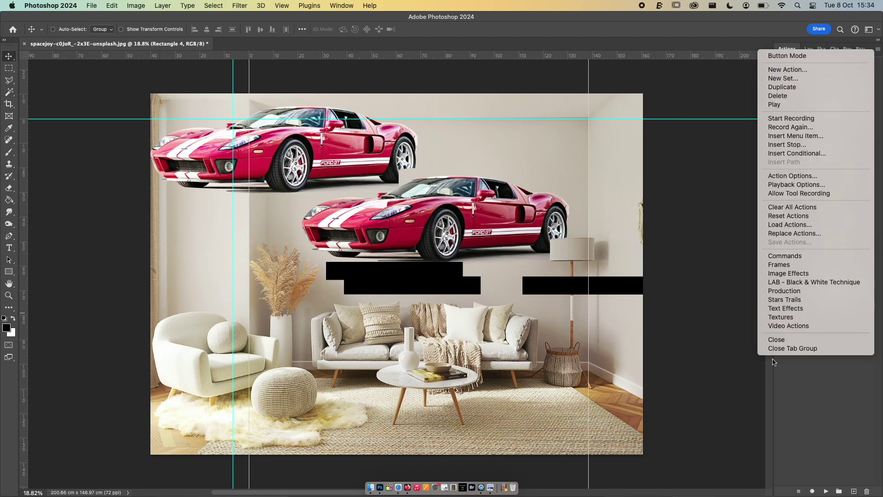
left_click(777, 339)
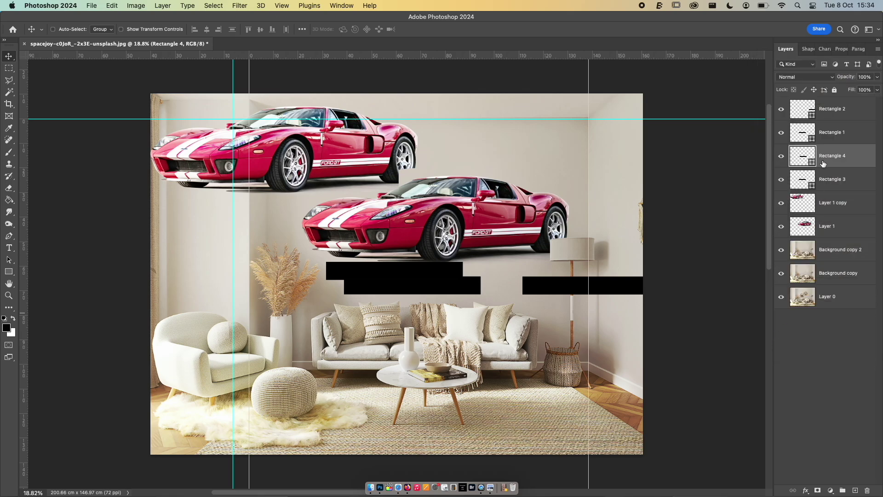
left_click(827, 110)
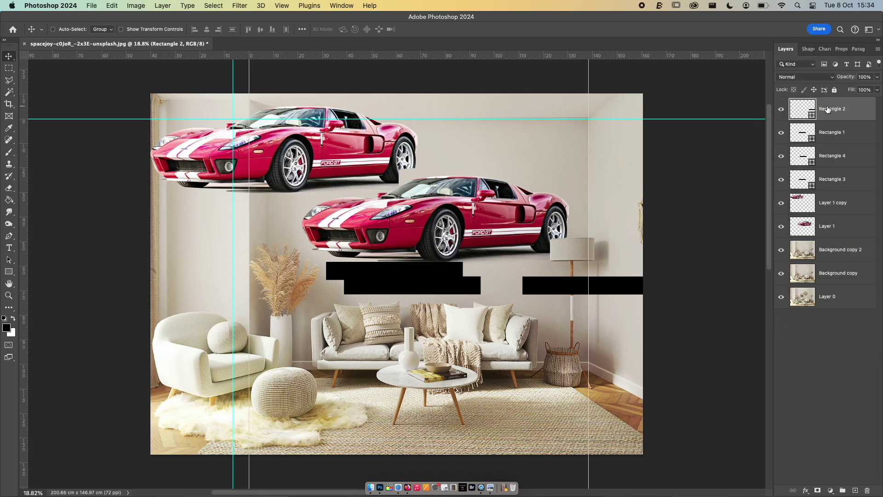
key("Delete")
key("Delete")
key("Delete")
key("Delete")
key("Delete")
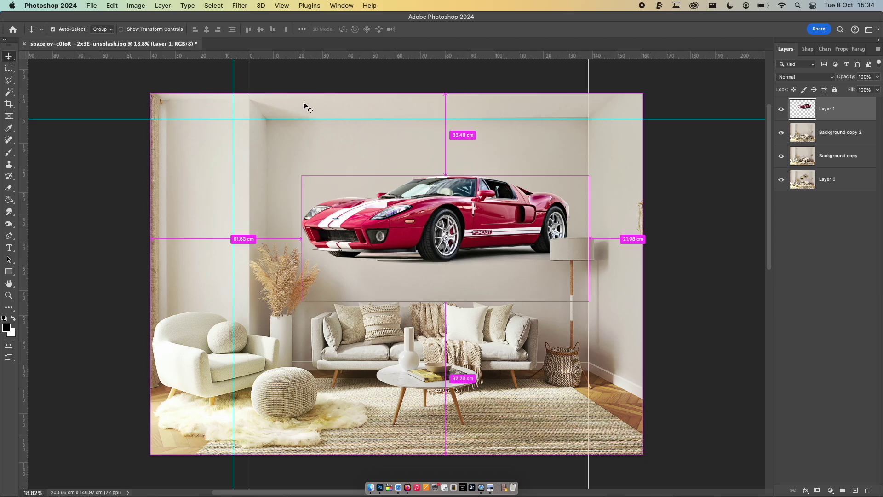
Step: Hide the guides and rulers, and look through the list of panels that can be shown
key("super+semicolon")
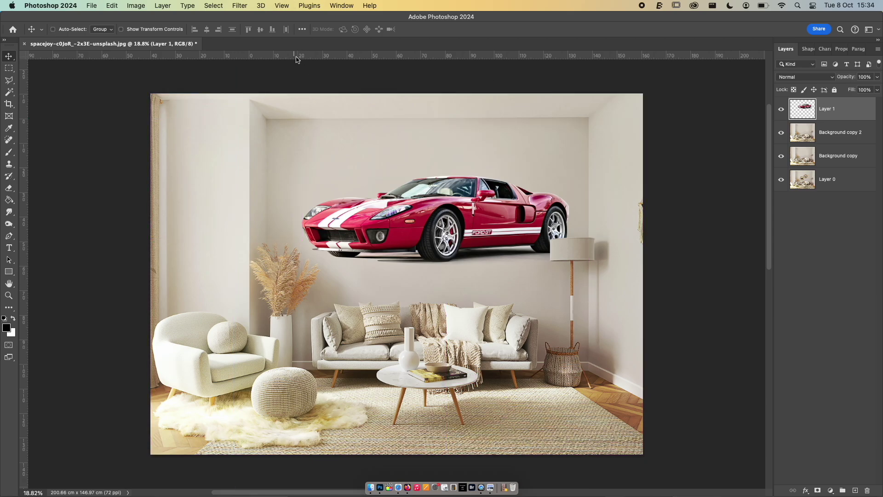
key("super+r")
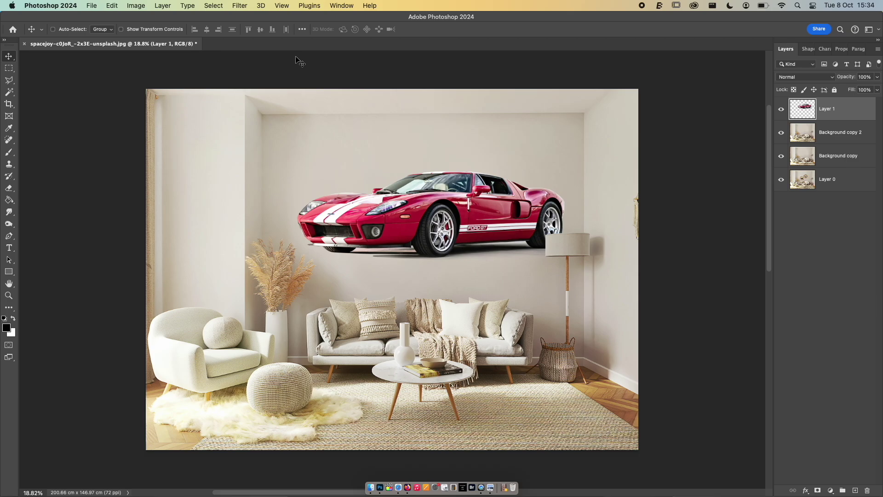
left_click(341, 5)
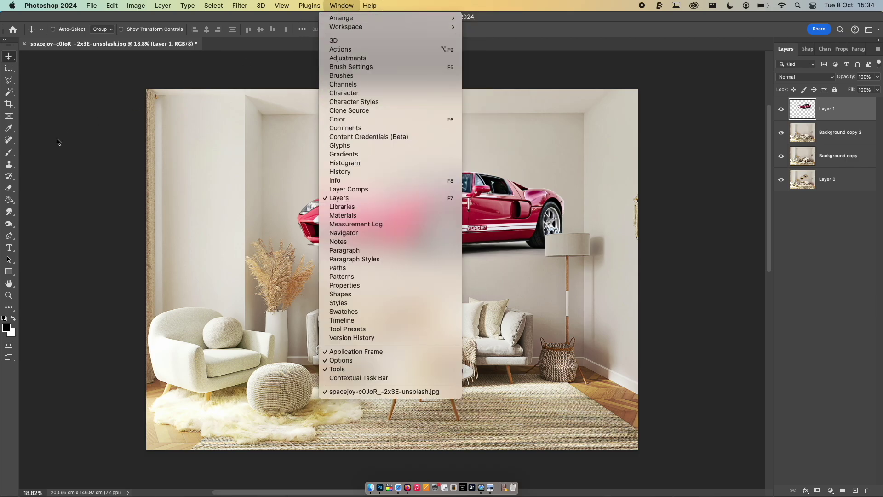
left_click(57, 141)
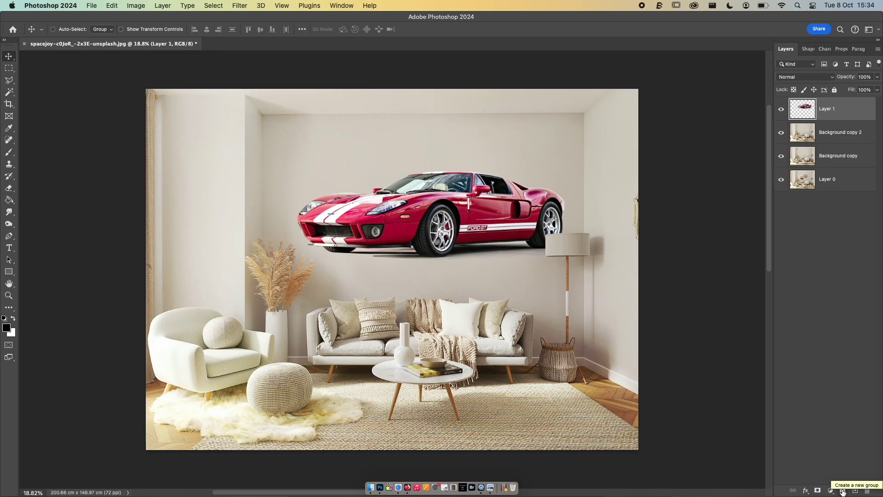
Step: Select Layer 1, Background copy 2, Background copy and Layer 0, and put them into one new group
left_click(829, 193)
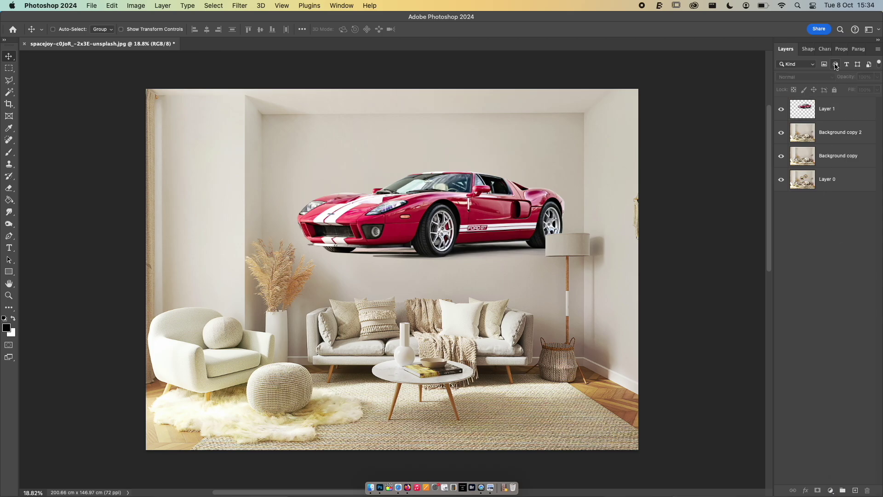
left_click(828, 117)
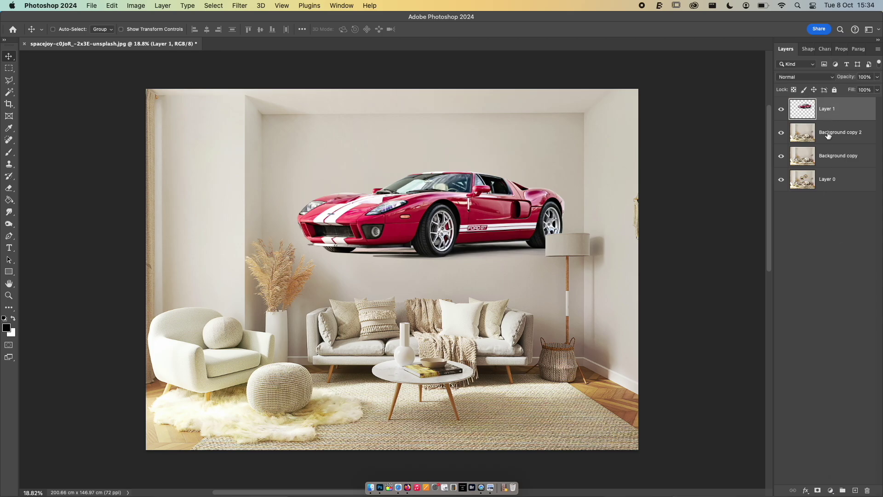
left_click(828, 134, "shift")
left_click(828, 159, "shift")
left_click(828, 178, "shift")
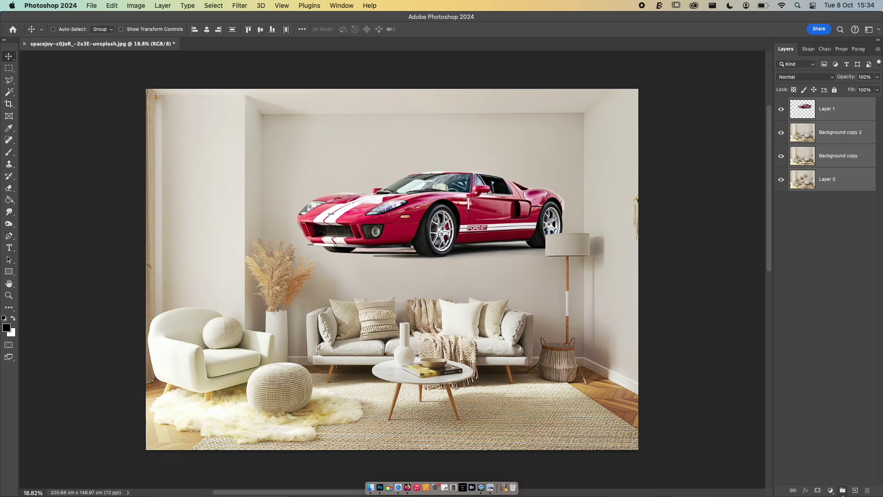
left_click(843, 491)
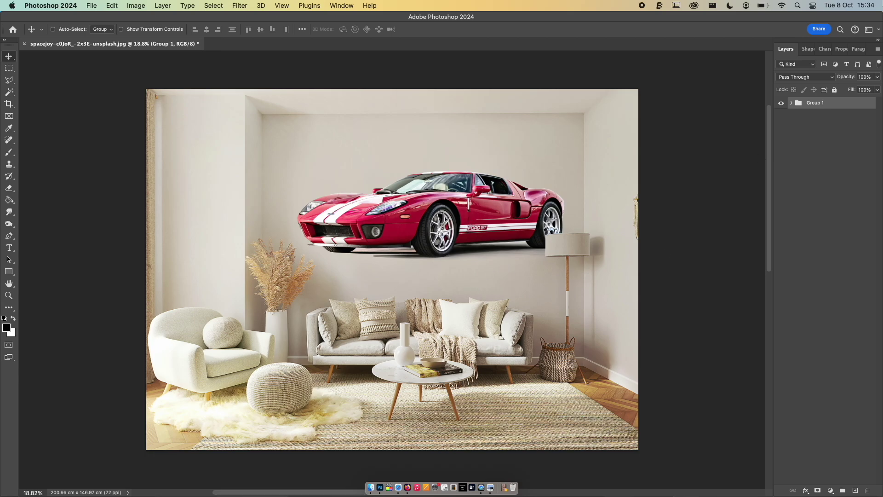
Step: Hide and show the whole layer group, and expand it to list its layers
left_click(781, 103)
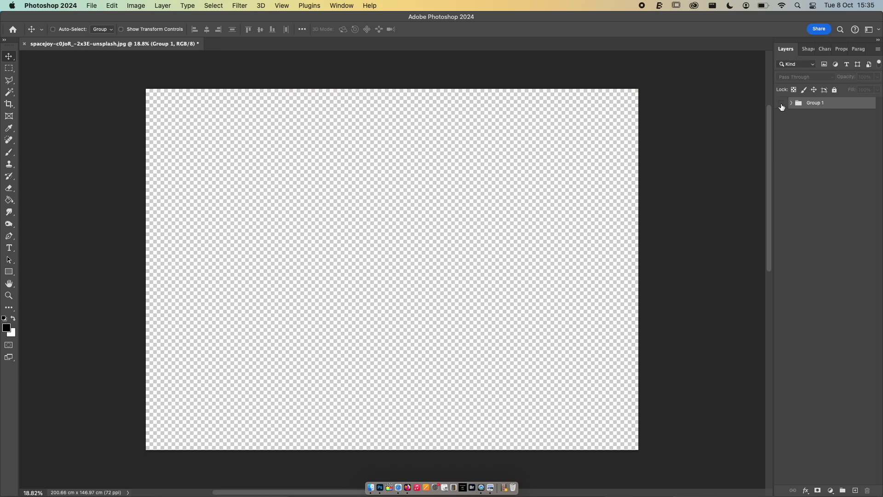
left_click(781, 104)
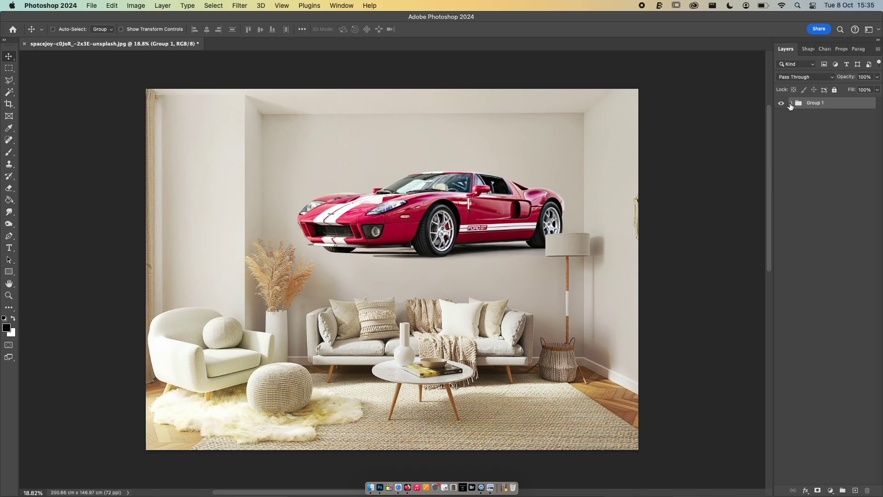
left_click(790, 104)
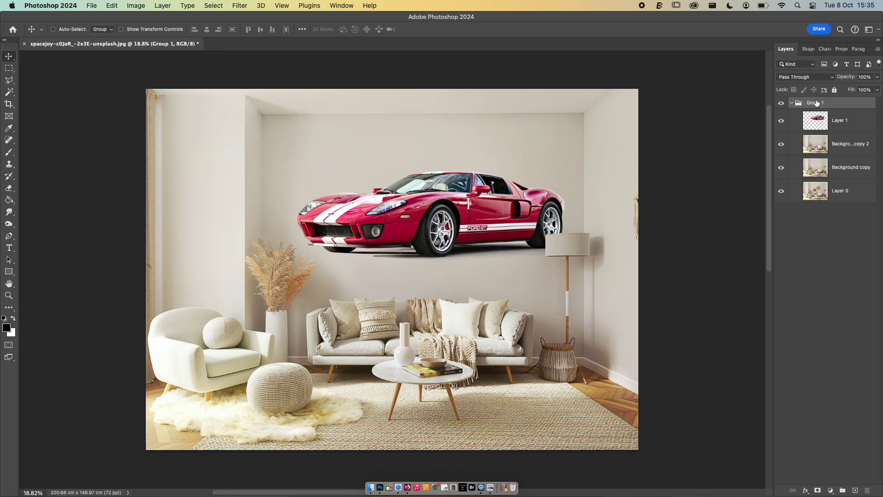
Step: Look through the layer group's context commands, and undo the grouping of the four layers
left_click_drag(816, 105, 868, 491)
left_click_drag(820, 104, 841, 490)
right_click(808, 104)
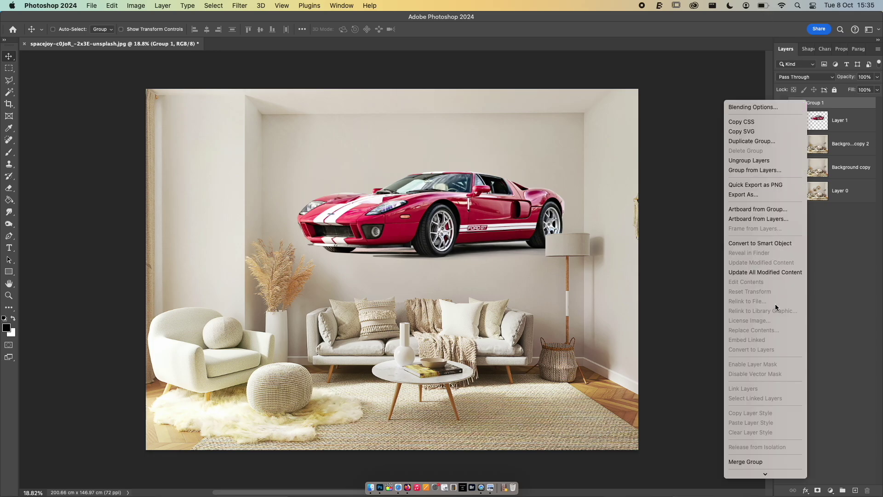
scroll(774, 339, "down", 5)
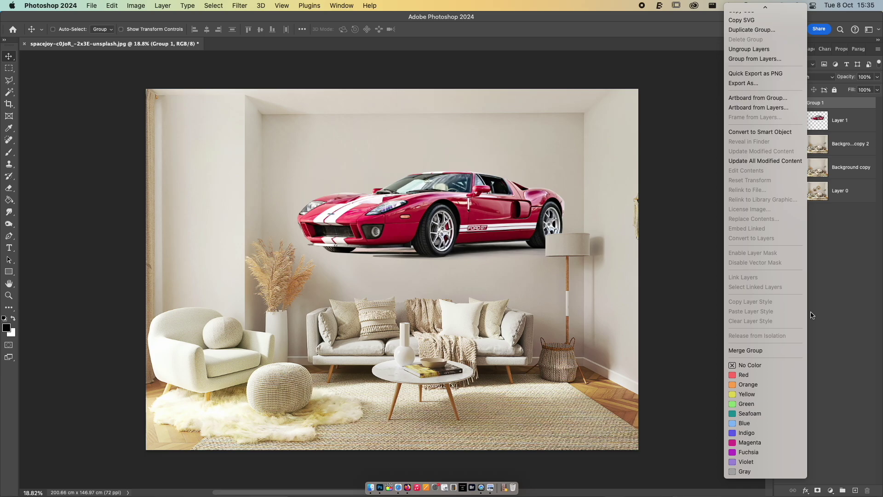
left_click(835, 309)
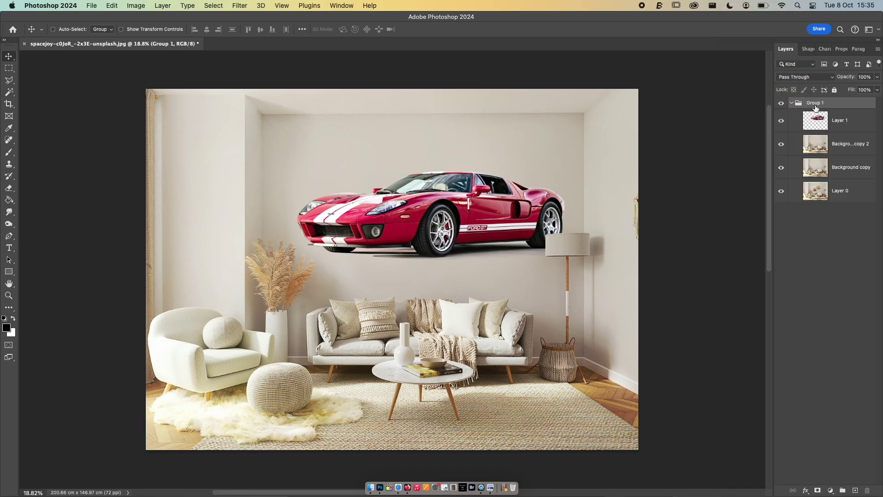
key("super+z")
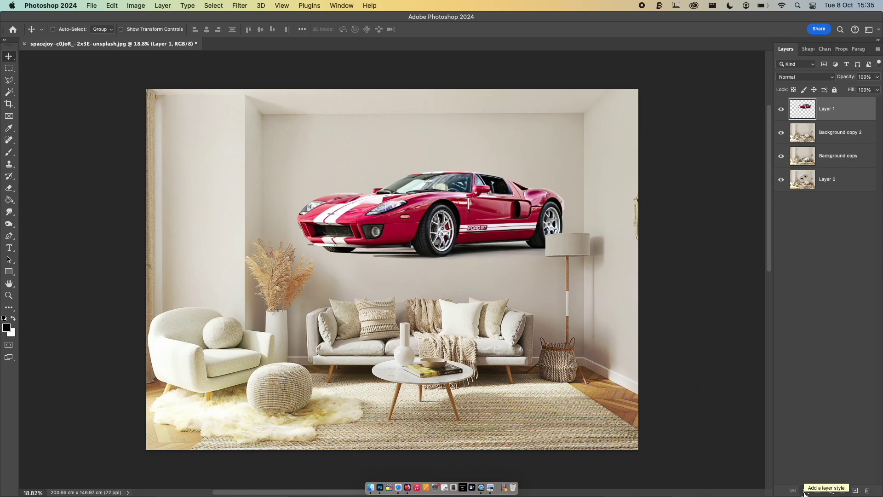
Step: Add a Stroke effect to Layer 1 without Inner Glow, and colour the stroke blue (005aff)
left_click(805, 490)
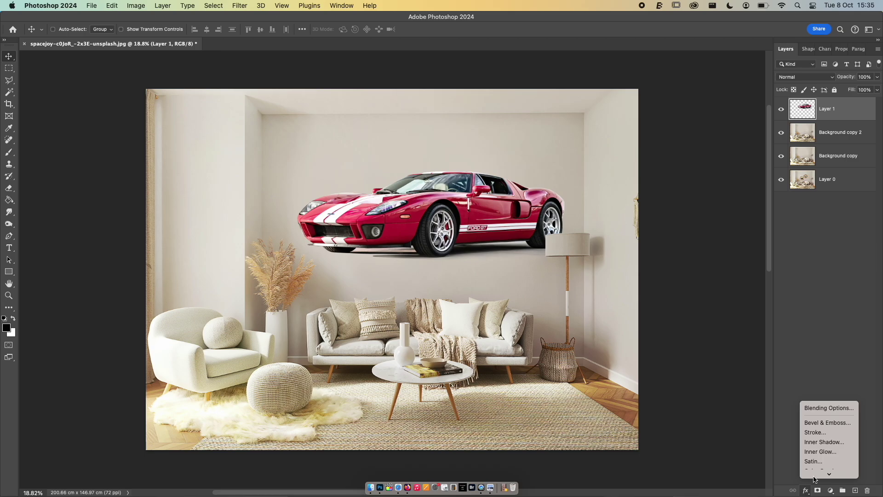
left_click(827, 455)
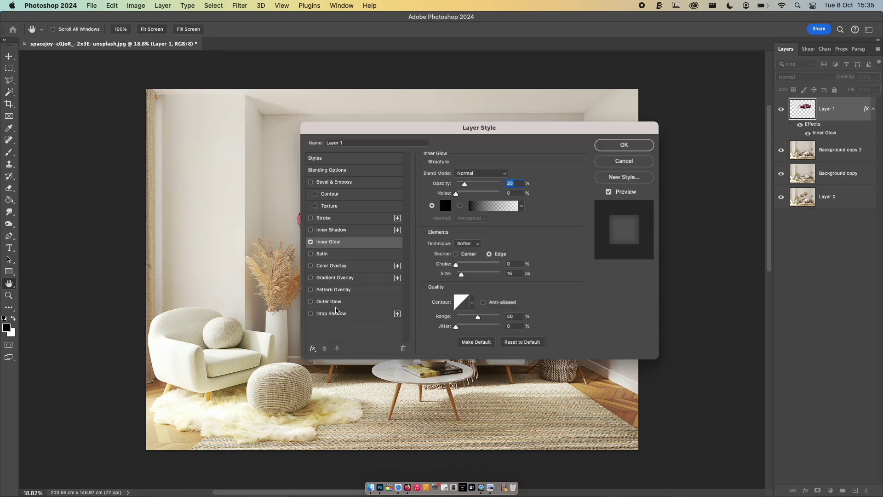
left_click_drag(423, 134, 678, 106)
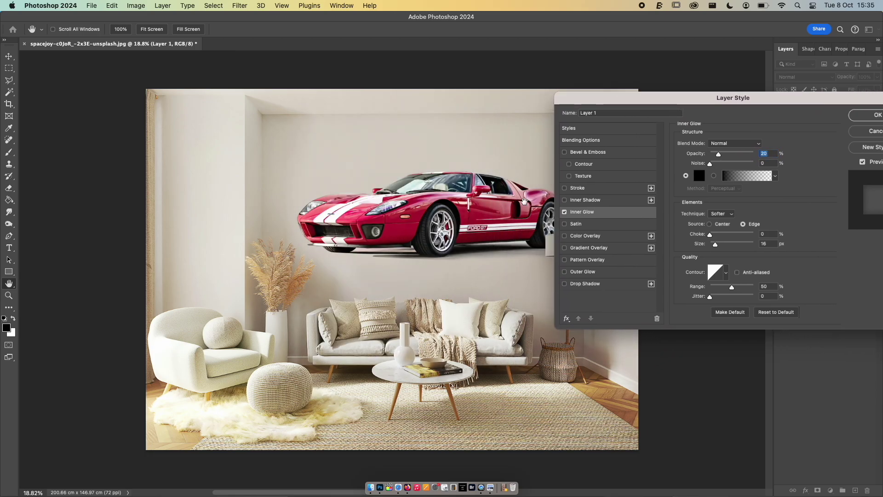
left_click(565, 212)
left_click(576, 189)
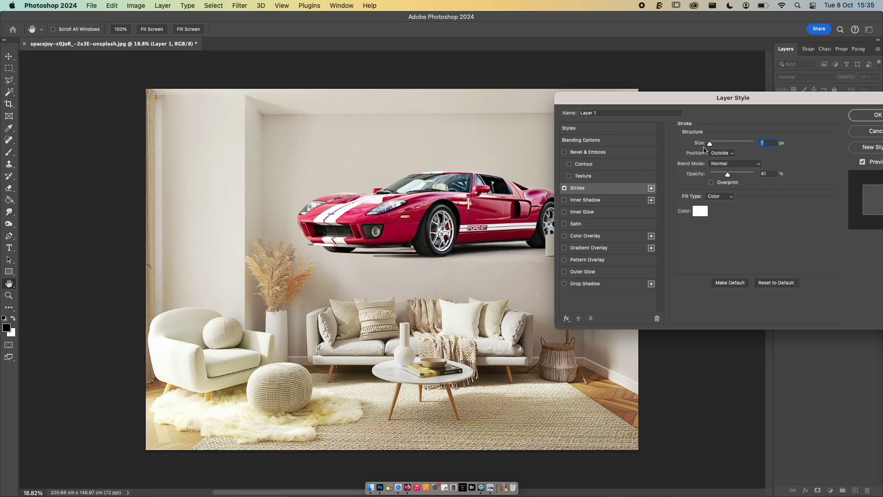
left_click(698, 210)
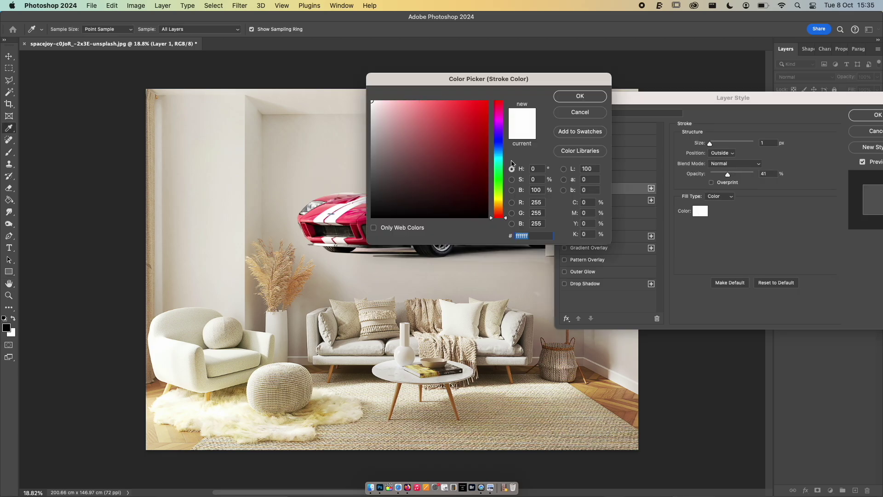
left_click(499, 146)
left_click(487, 101)
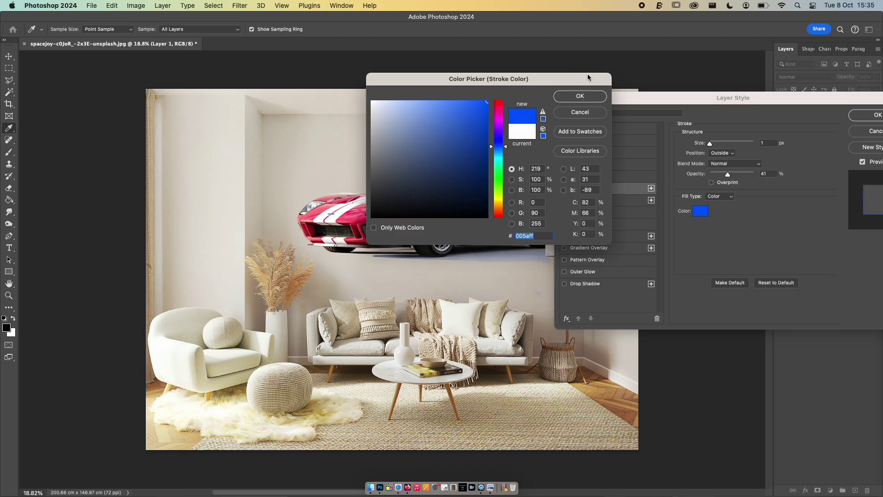
left_click(580, 96)
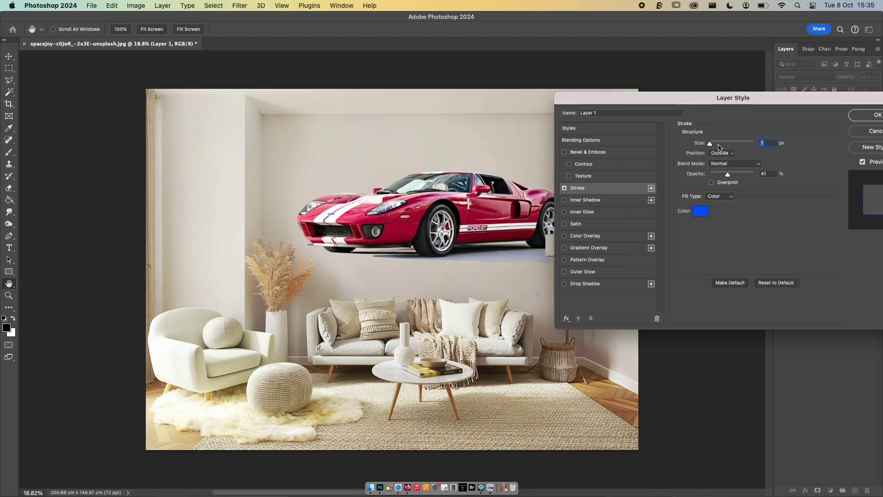
Step: Set the blue stroke's opacity to 100% and its size to 40 px
left_click_drag(726, 176, 801, 175)
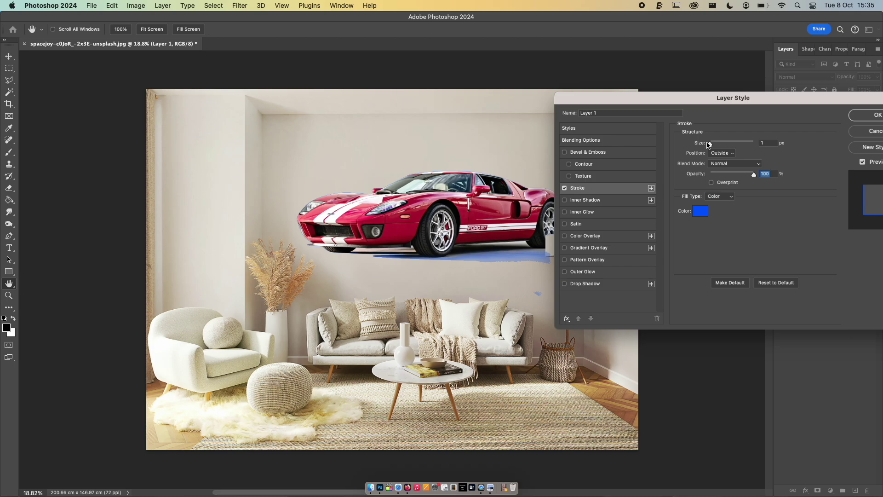
mouse_move(709, 144)
left_mouse_down()
mouse_move(742, 147)
mouse_move(728, 149)
left_mouse_up()
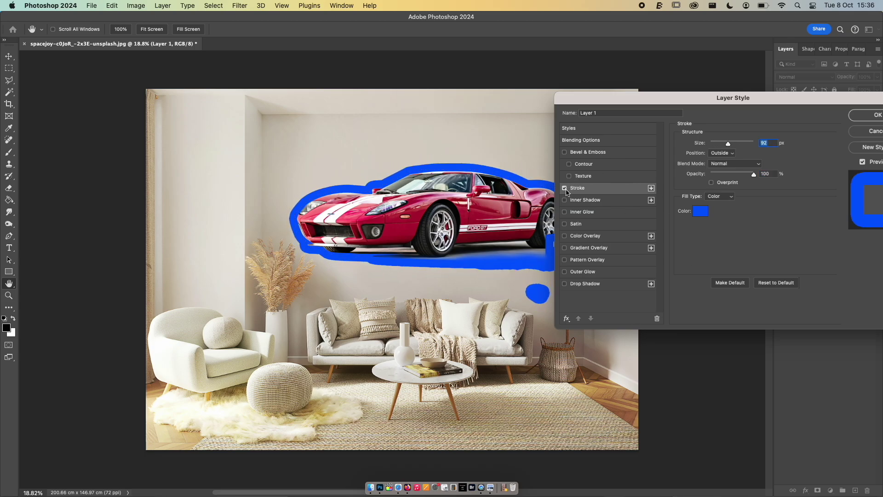
left_click_drag(728, 144, 720, 143)
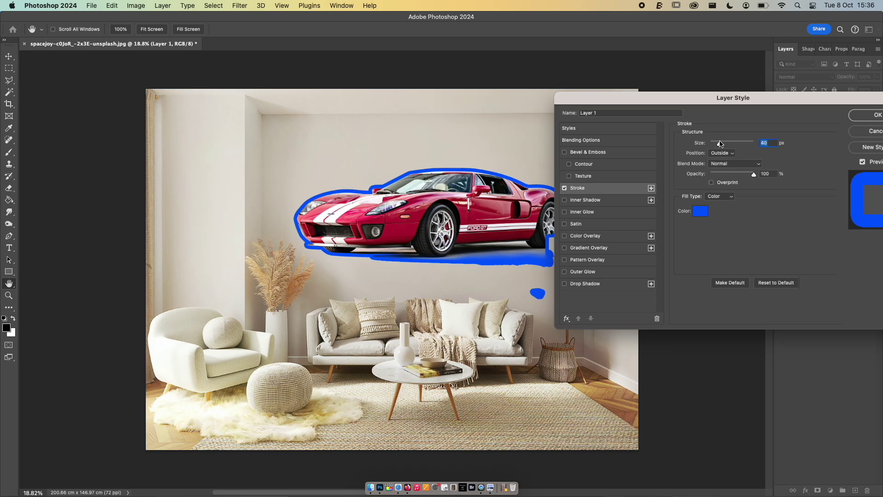
Step: Add a Drop Shadow to the car with 100% opacity, a 124° angle and 245 px distance
left_click(590, 285)
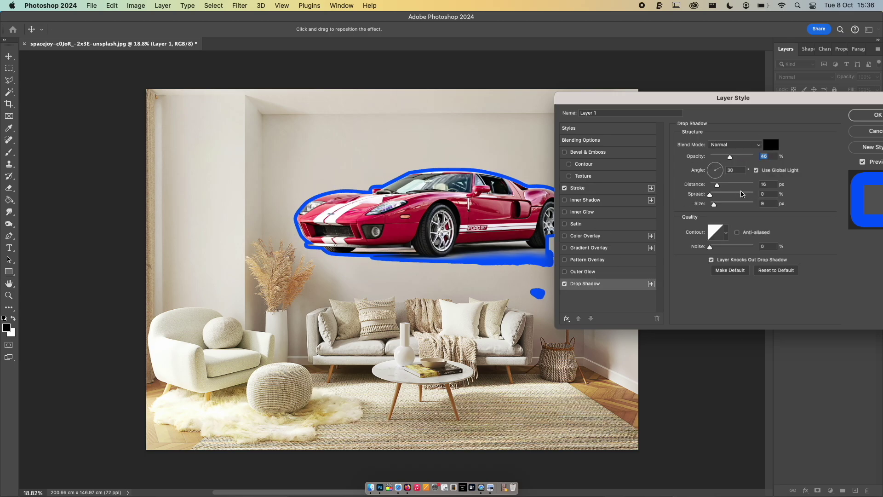
left_click_drag(719, 168, 801, 159)
left_click_drag(717, 186, 748, 184)
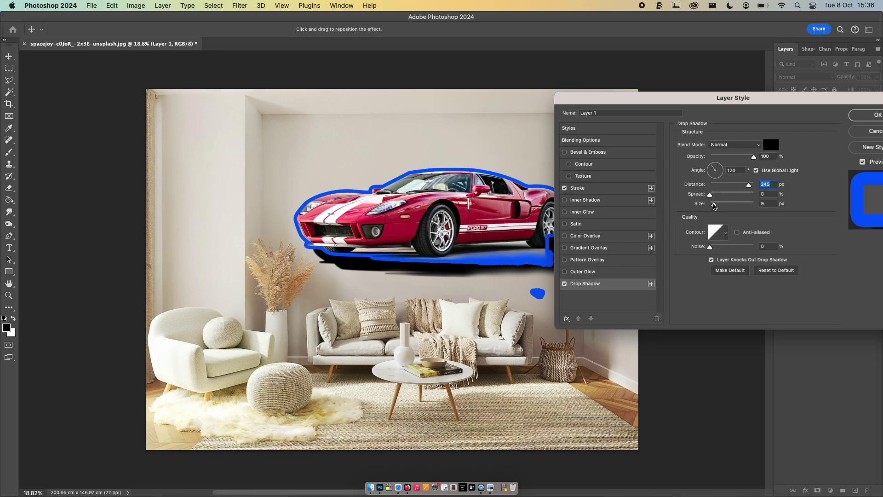
Step: Thin the stroke around the car, and set the drop shadow to 88% opacity and 124 px distance
left_click(581, 188)
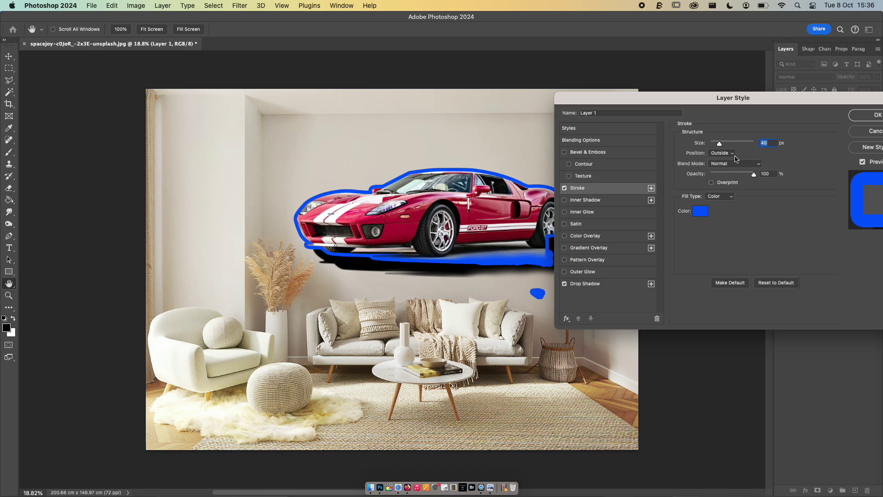
left_click_drag(719, 146, 716, 147)
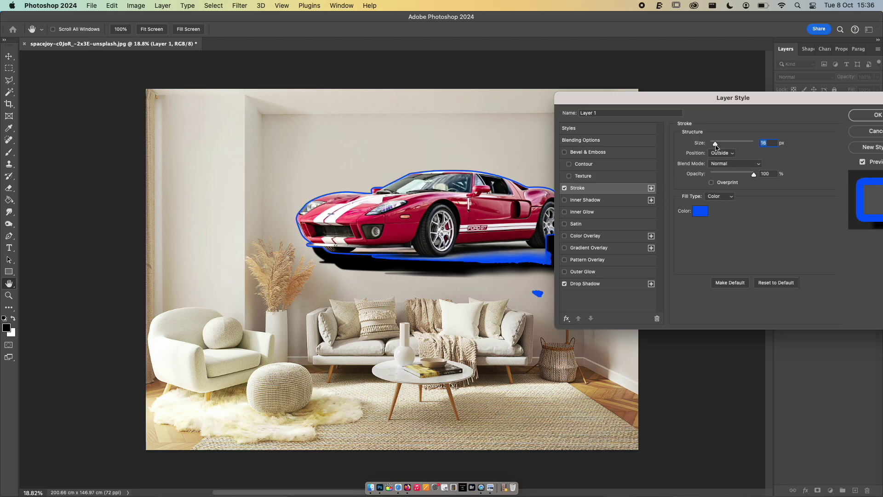
left_click(599, 288)
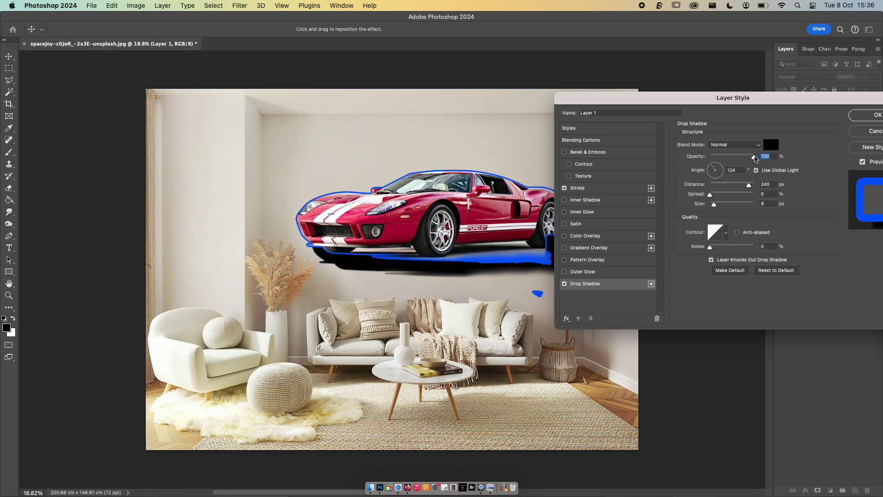
left_click_drag(754, 159, 745, 188)
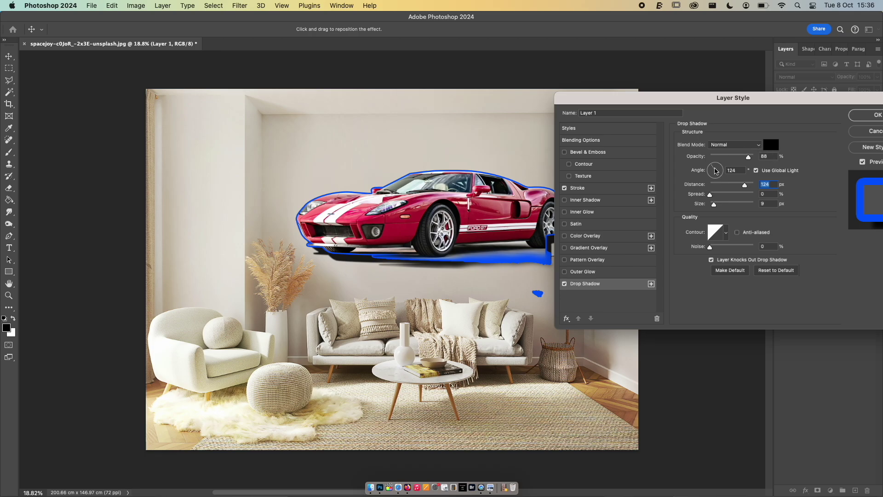
Step: Set the drop shadow's angle to 96° with Use Global Light on, and its distance to 191 px
left_click(722, 168)
left_click_drag(722, 167, 715, 165)
left_click(756, 170)
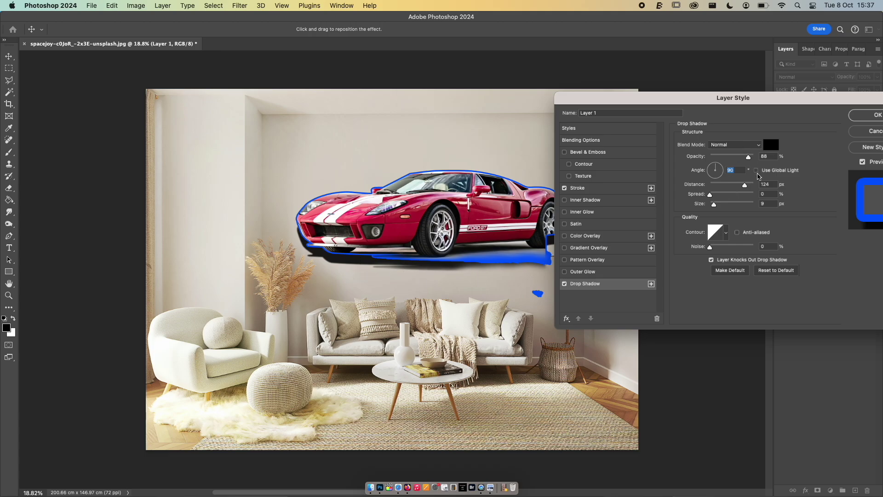
left_click(756, 170)
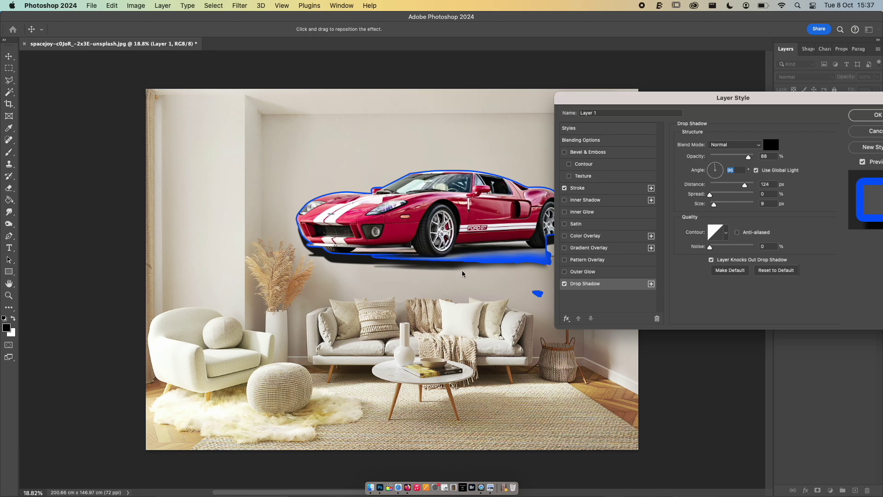
mouse_move(745, 185)
left_mouse_down()
mouse_move(758, 186)
mouse_move(749, 187)
left_mouse_up()
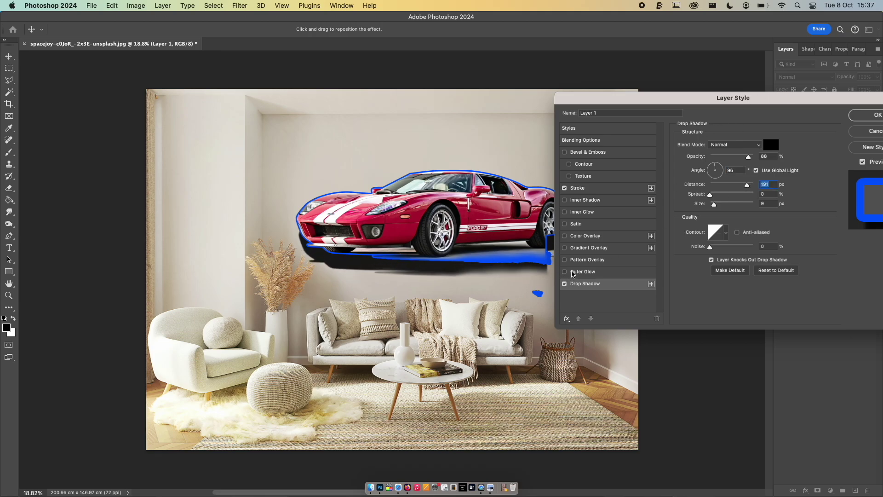
Step: Enable Outer Glow on the car layer and change the drop shadow's colour to white (ffffff)
left_click(565, 273)
left_click(616, 284)
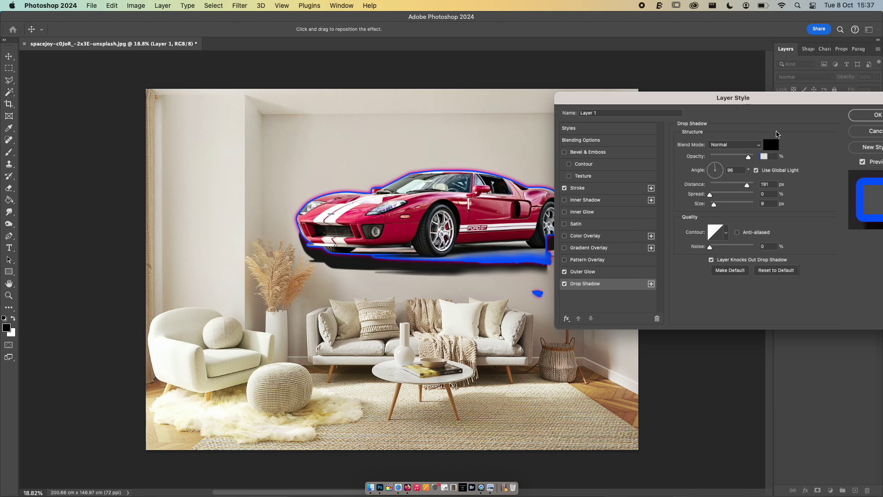
left_click(771, 145)
left_click(432, 128)
left_click(372, 100)
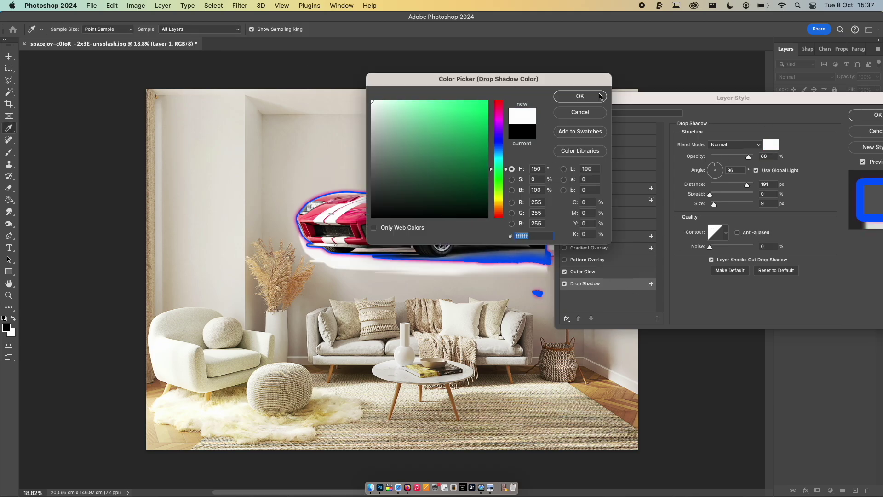
left_click(601, 96)
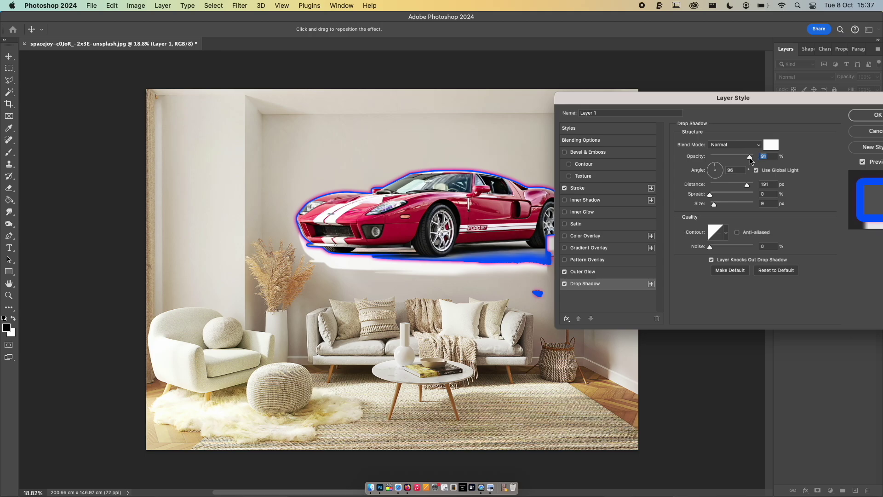
Step: Set the white drop shadow's opacity to 100% and its distance to 91 px, keeping the Normal blend mode
left_click_drag(750, 158, 769, 157)
left_click_drag(747, 187, 743, 184)
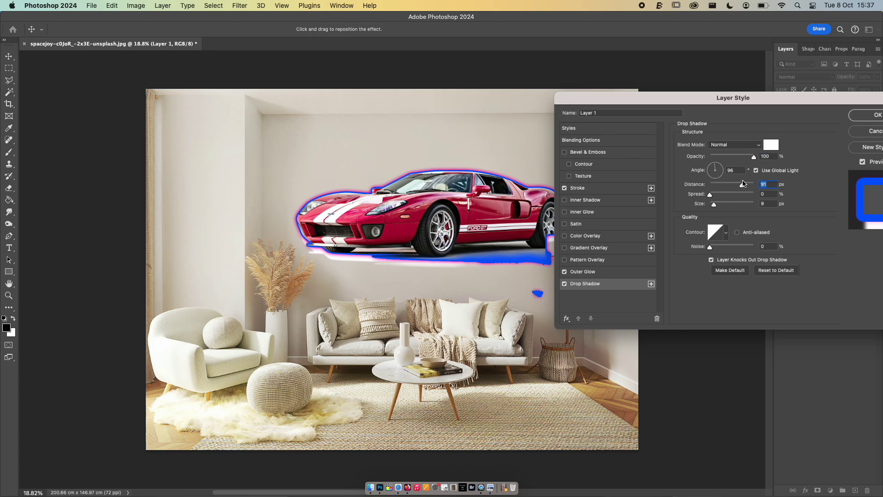
left_click(745, 145)
left_click(745, 147)
Step: Enable Inner Glow on the car layer in Normal blend mode and set its opacity to 89%
left_click(592, 213)
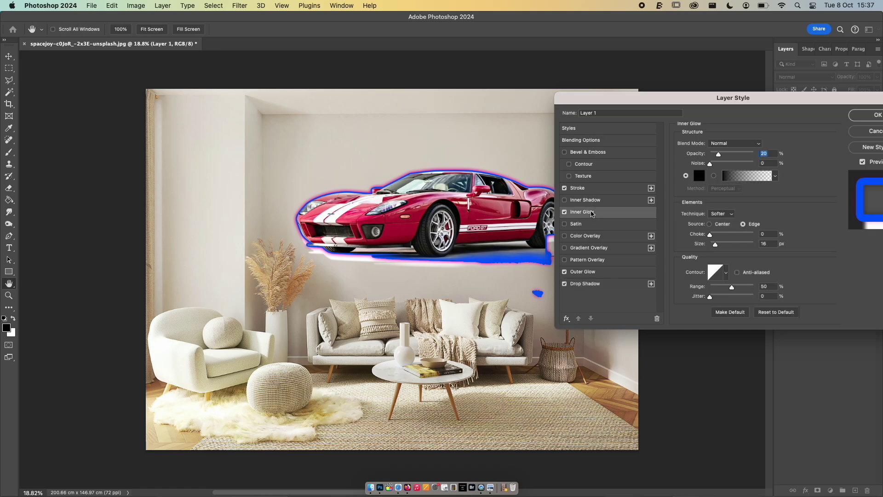
left_click(740, 145)
left_click(818, 134)
left_click_drag(719, 157, 750, 154)
Step: Change the inner glow's colour to yellow (ffea00) and raise its opacity, leaving the noise at 0%
left_click(699, 176)
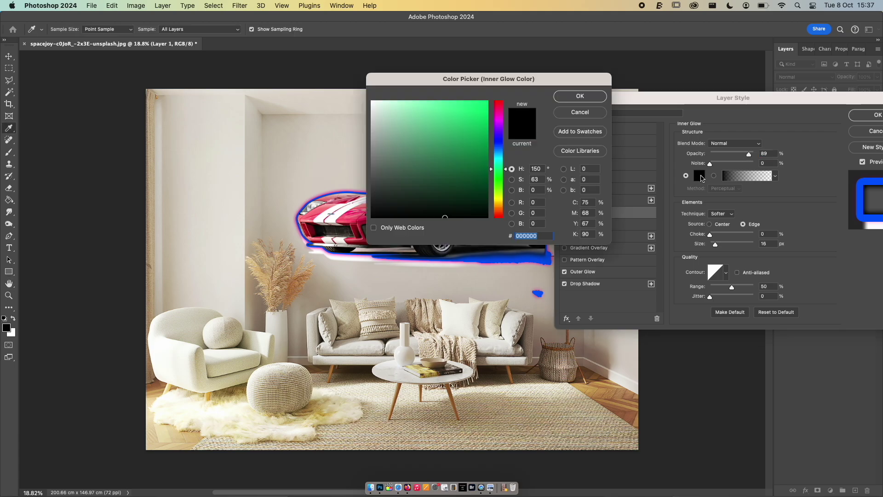
left_click(499, 200)
left_click_drag(487, 102, 580, 3)
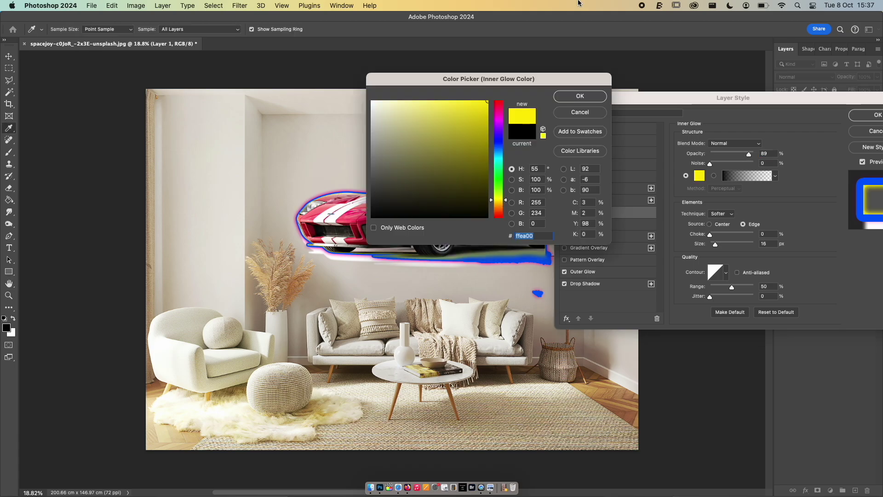
left_click(590, 100)
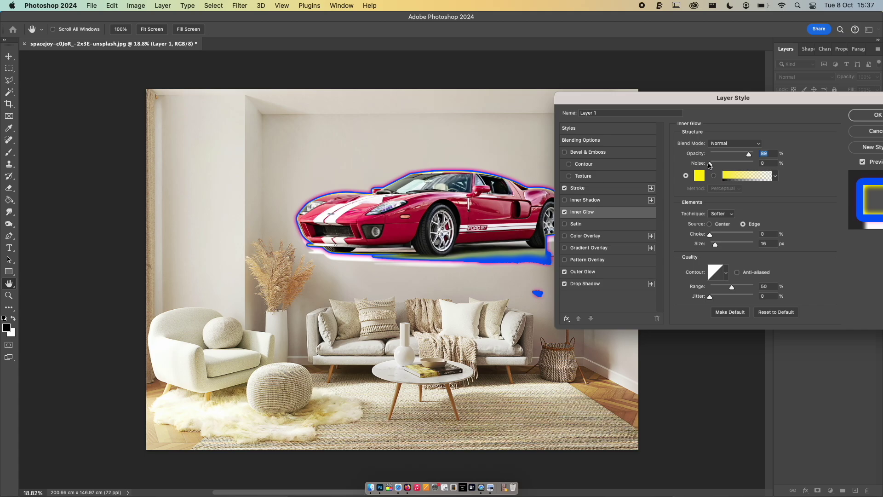
mouse_move(710, 165)
left_mouse_down()
mouse_move(754, 164)
mouse_move(699, 170)
left_mouse_up()
left_click_drag(749, 154, 755, 159)
Step: Enable the light blue Color Overlay at 67% opacity and apply the layer style to Layer 1
left_click(610, 237)
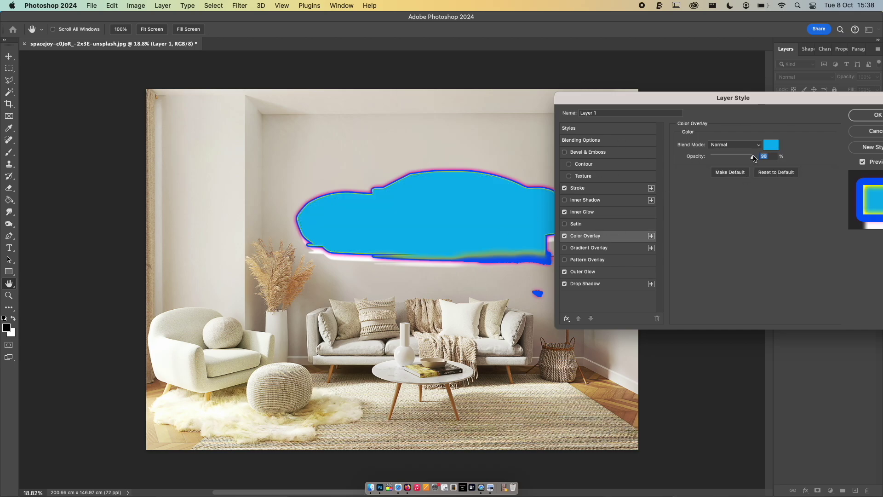
mouse_move(754, 158)
left_mouse_down()
mouse_move(721, 158)
mouse_move(739, 161)
left_mouse_up()
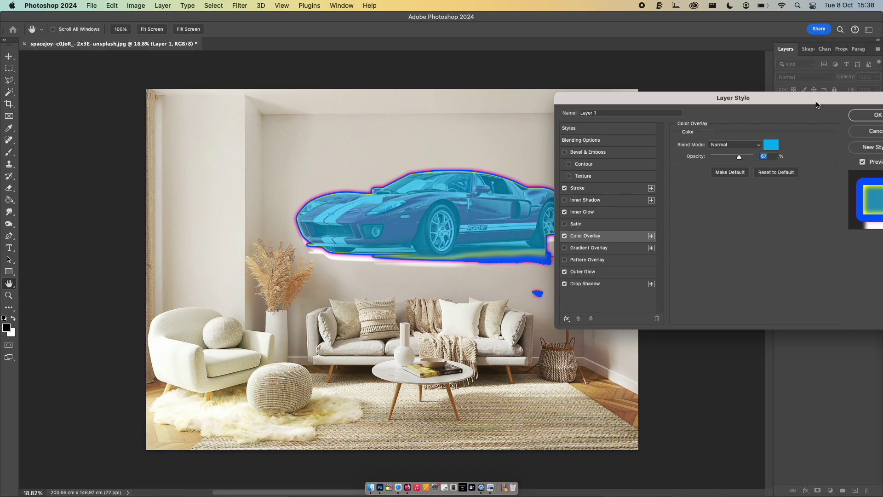
left_click_drag(817, 101, 776, 99)
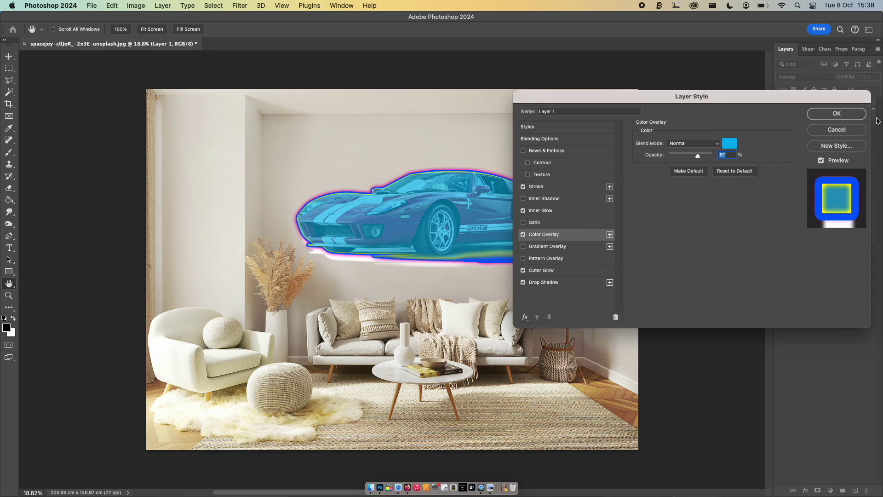
left_click(837, 113)
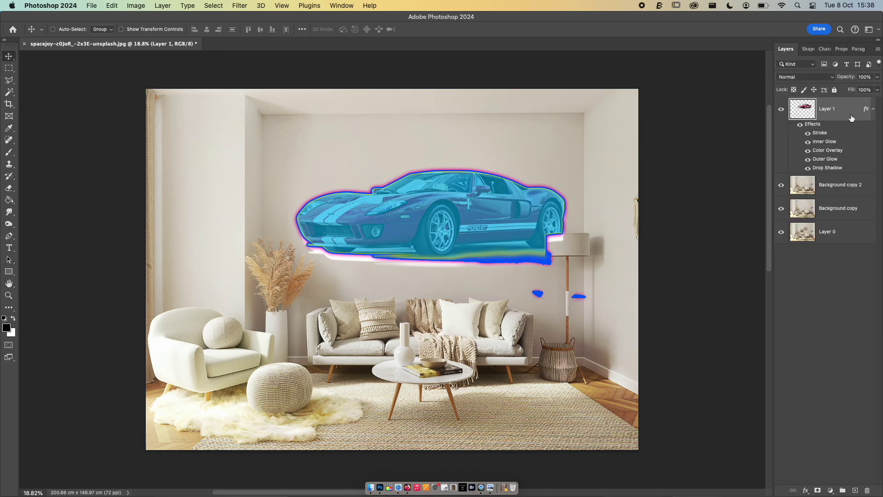
Step: Hide Layer 1's Outer Glow and Inner Glow effects, and toggle all of its effects off and back on
left_click(807, 160)
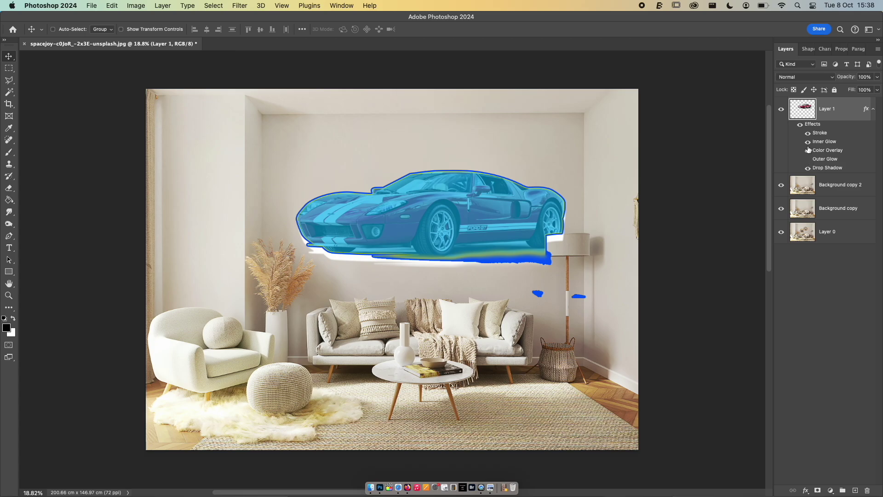
left_click(807, 141)
left_click(800, 125)
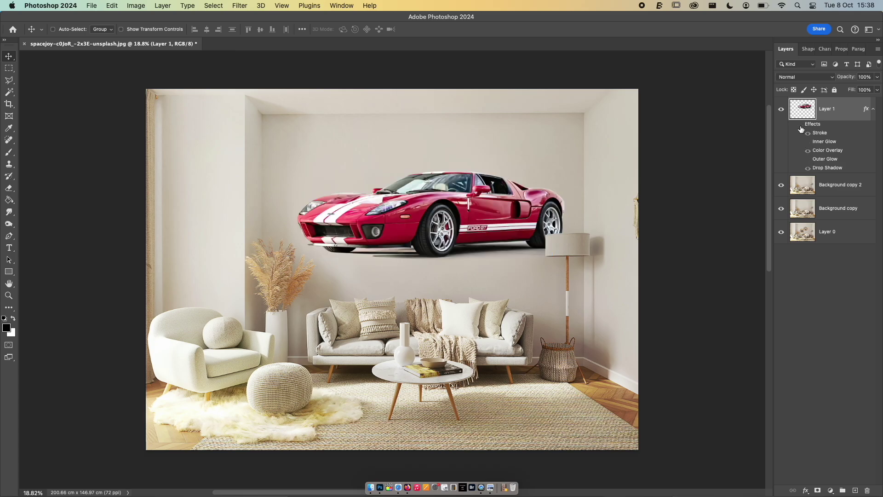
left_click(800, 125)
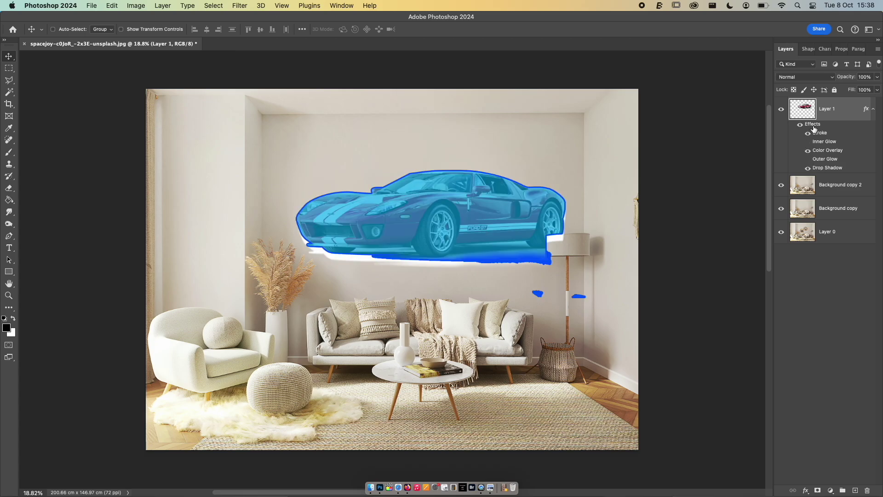
Step: Delete the entire set of layer effects from Layer 1
left_click_drag(813, 128, 867, 490)
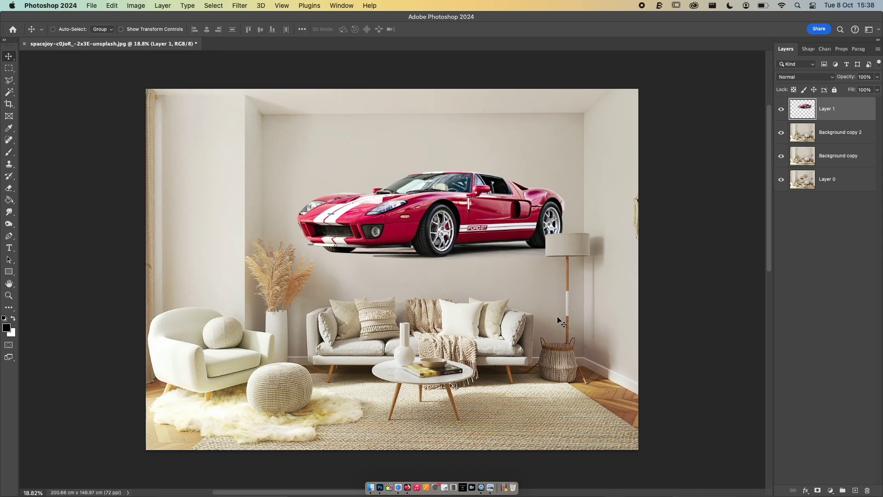
Step: Activate the Polygonal Lasso tool over the sofa area, and switch to the Brush tool with the whole room in view
scroll(558, 322, "up", 5)
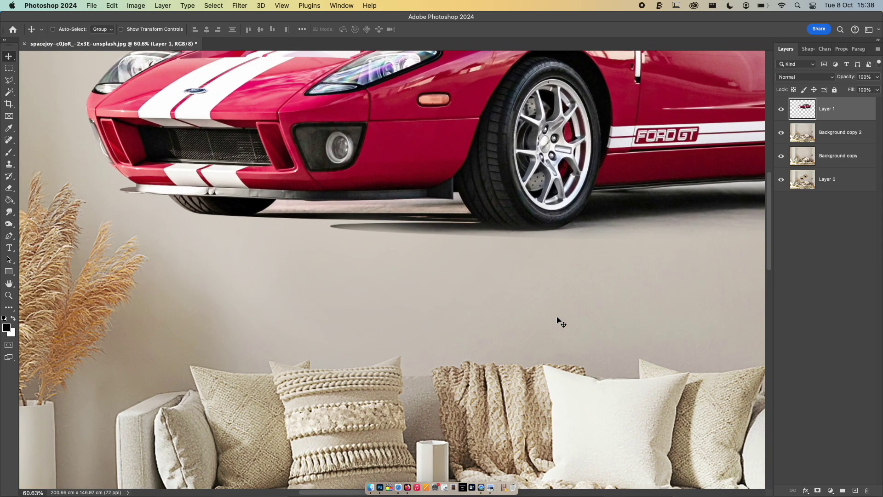
left_click_drag(627, 315, 338, 156)
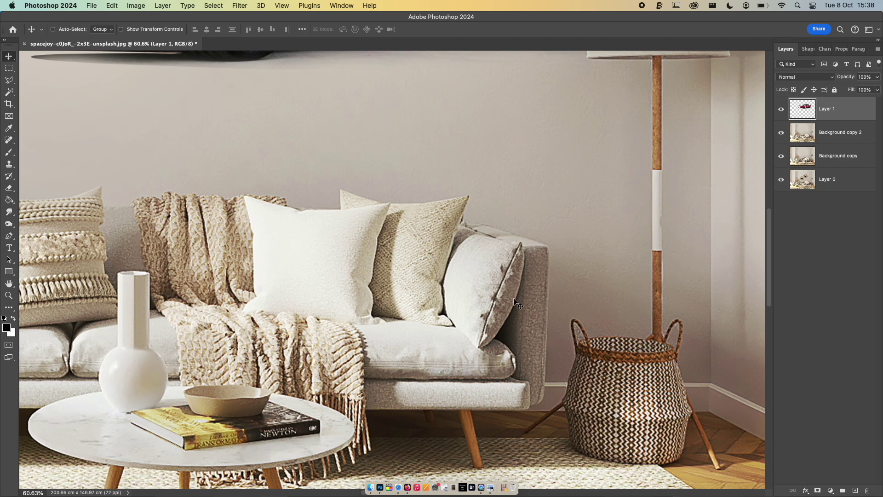
key("l")
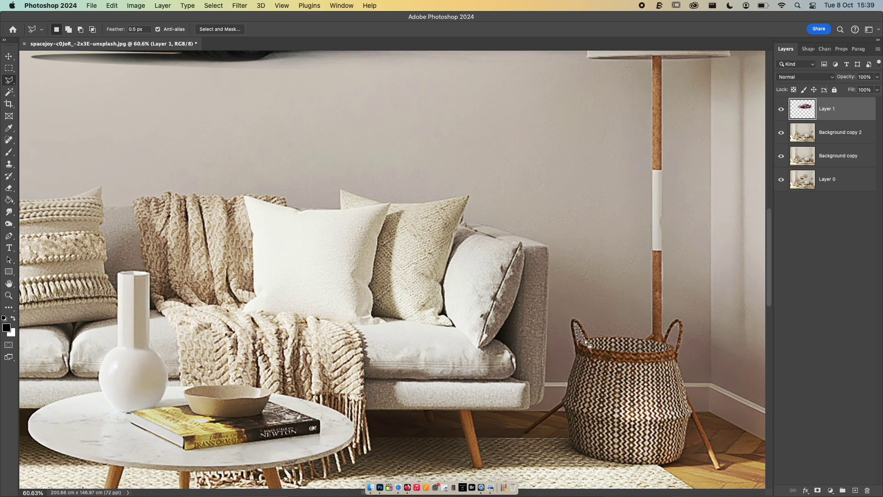
scroll(549, 286, "down", 5)
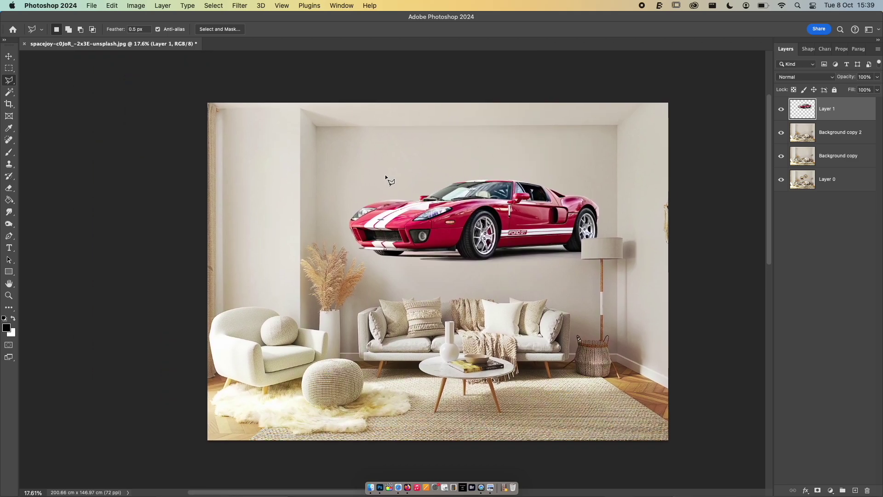
key("b")
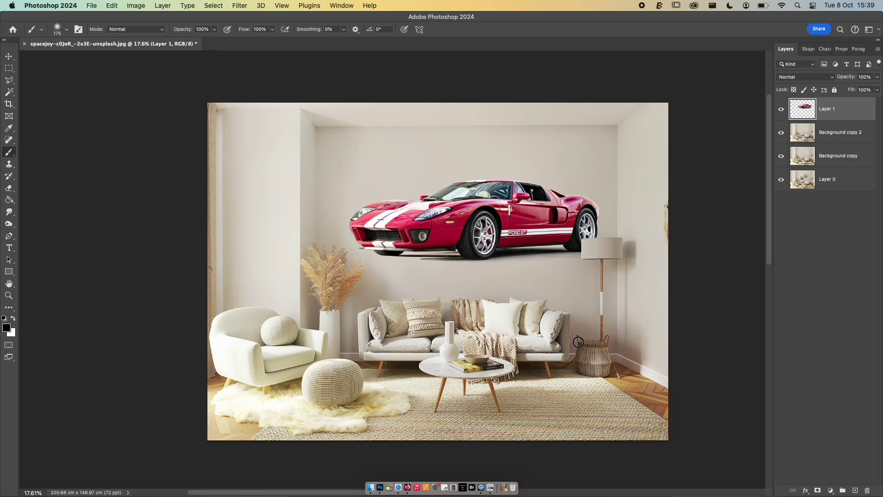
Step: Try a black brush stroke over the wall and car on Layer 1, and undo it
left_click_drag(401, 171, 439, 225)
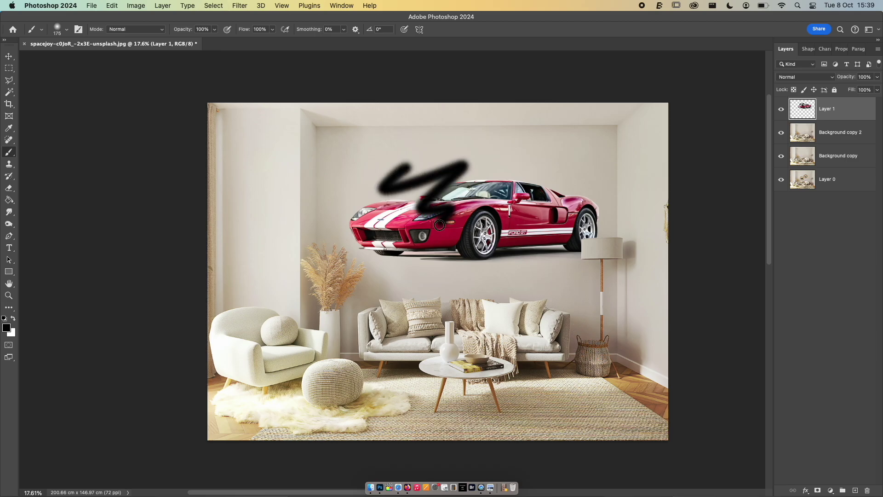
key("super+z")
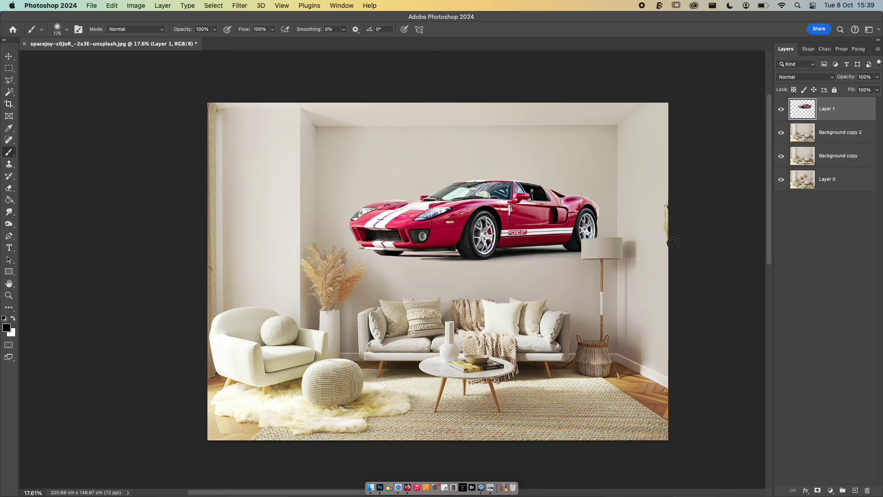
Step: Try a drop shadow on the car layer with its colour set to black (000000)
left_click(806, 489)
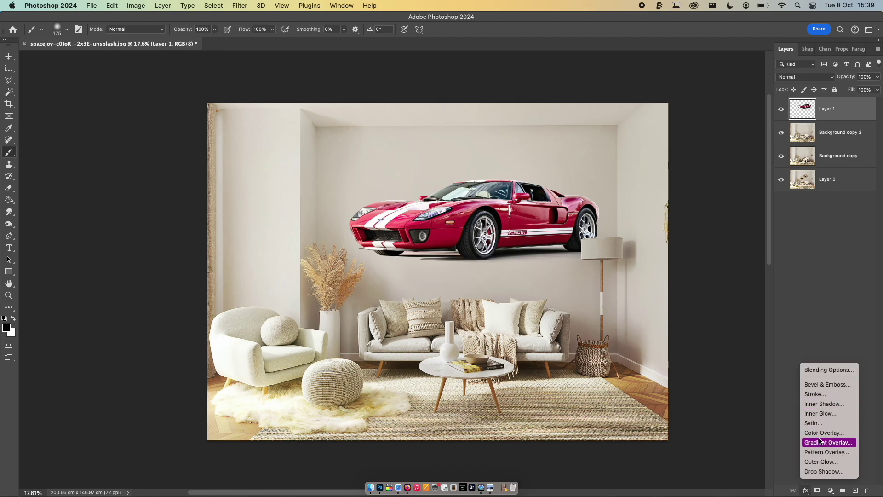
left_click(820, 471)
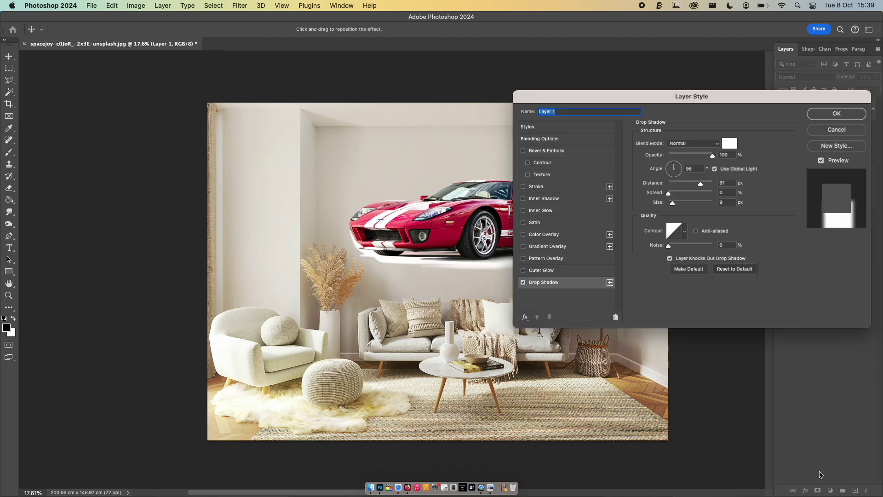
left_click_drag(686, 102, 796, 101)
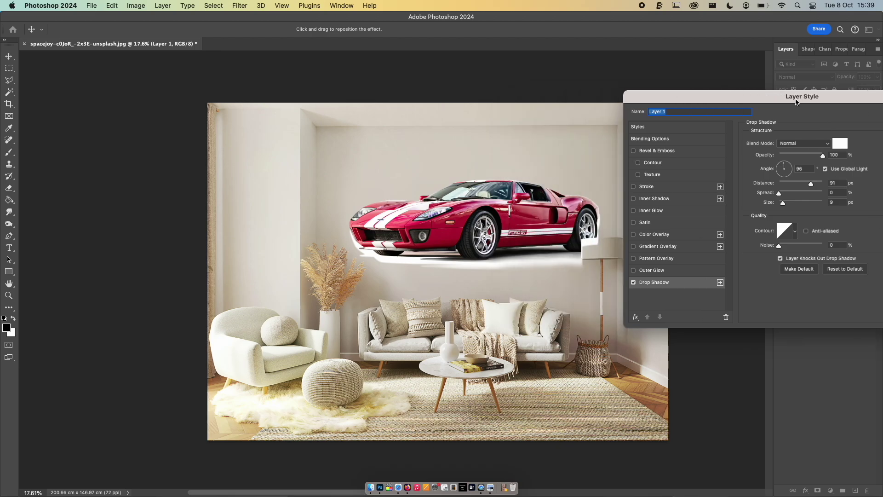
left_click(840, 143)
left_click(488, 217)
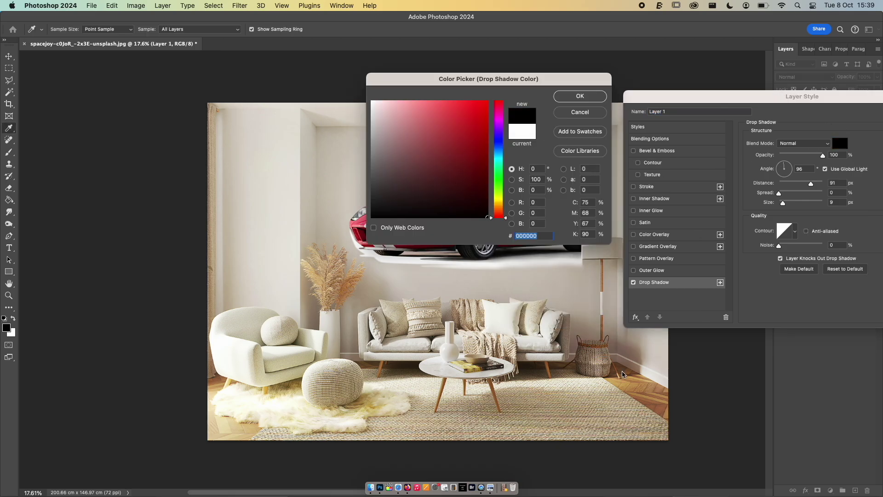
left_click(584, 97)
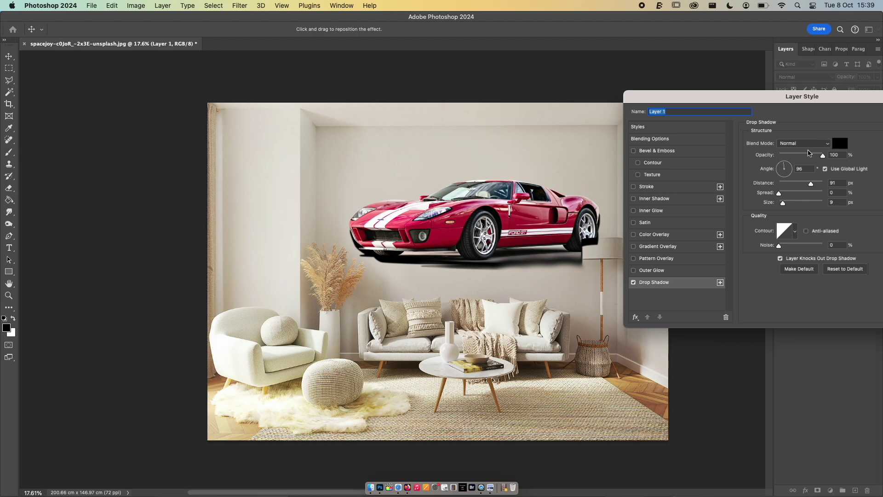
Step: Try the shadow at 72% opacity, 61 px distance and a 152° angle, and discard the layer style
mouse_move(824, 158)
left_mouse_down()
mouse_move(800, 158)
mouse_move(809, 158)
left_mouse_up()
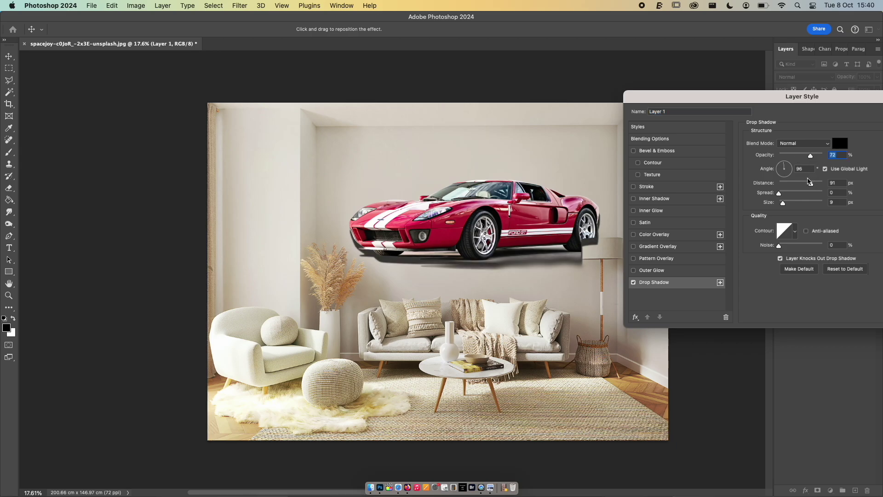
left_click_drag(811, 184, 778, 167)
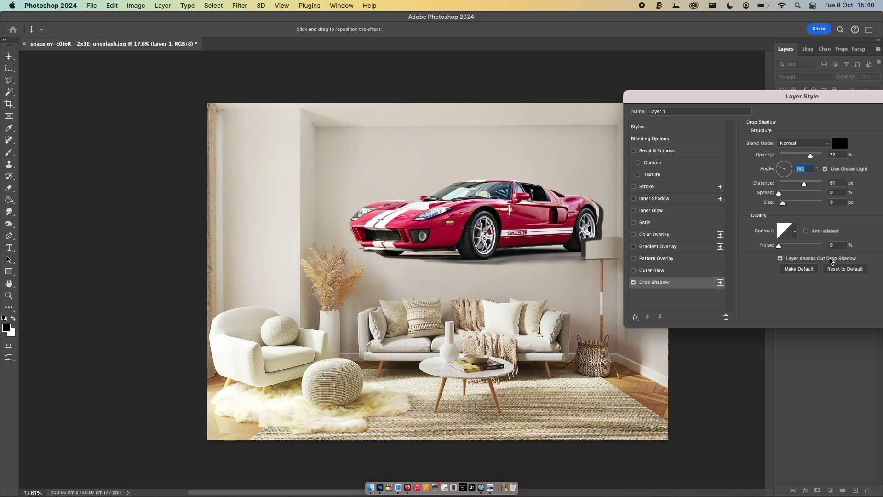
left_click(829, 258)
left_click(781, 259)
left_click_drag(818, 97, 660, 121)
left_click(798, 155)
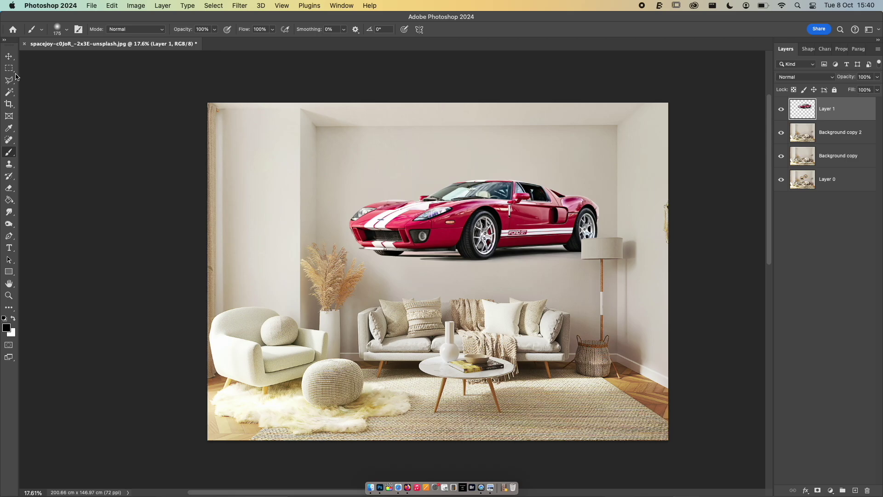
Step: Try moving the car layer with the Move tool, and undo the move
left_click(9, 56)
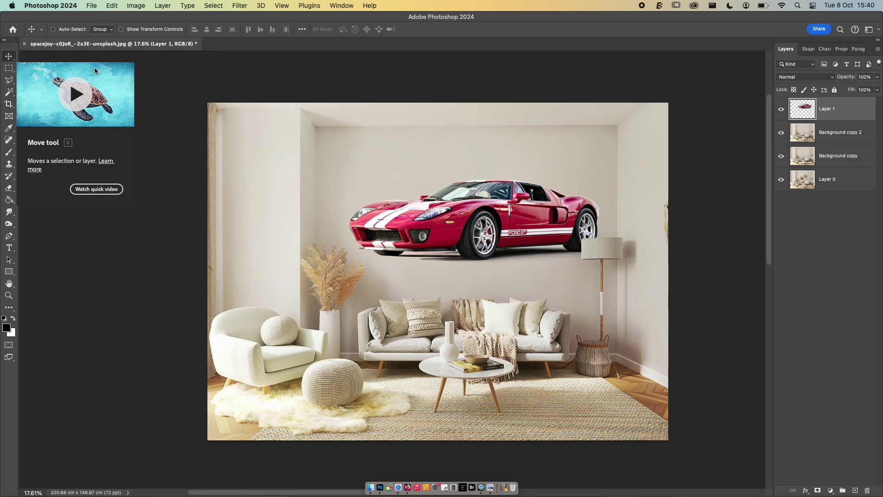
right_click(7, 58)
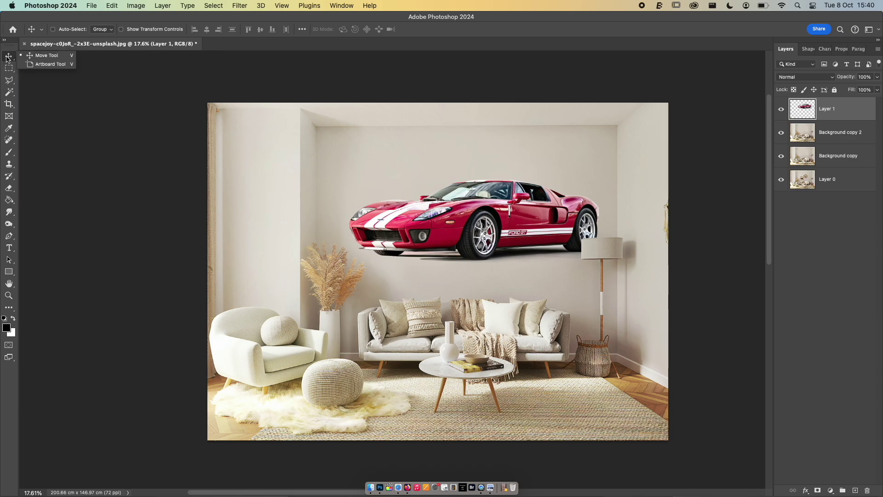
left_click_drag(468, 199, 452, 183)
key("super+z")
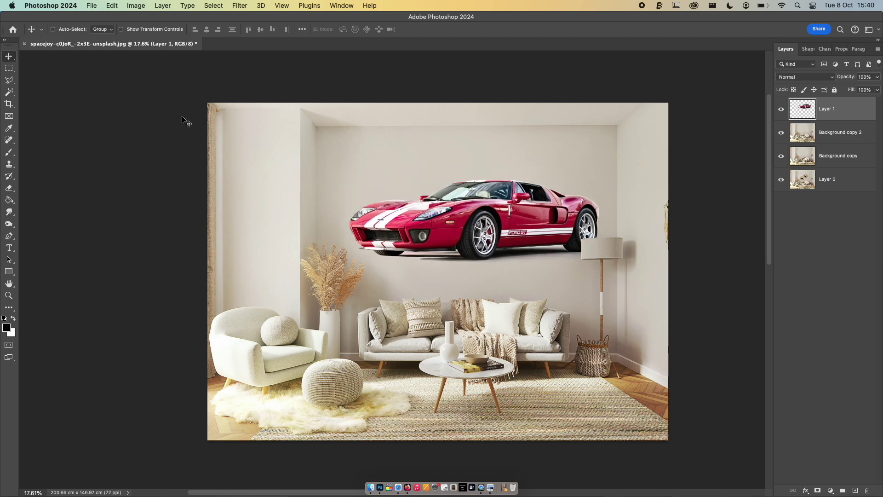
Step: Try a narrow vertical rectangular marquee selection on the wall beside the car, and deselect it
left_click(9, 72)
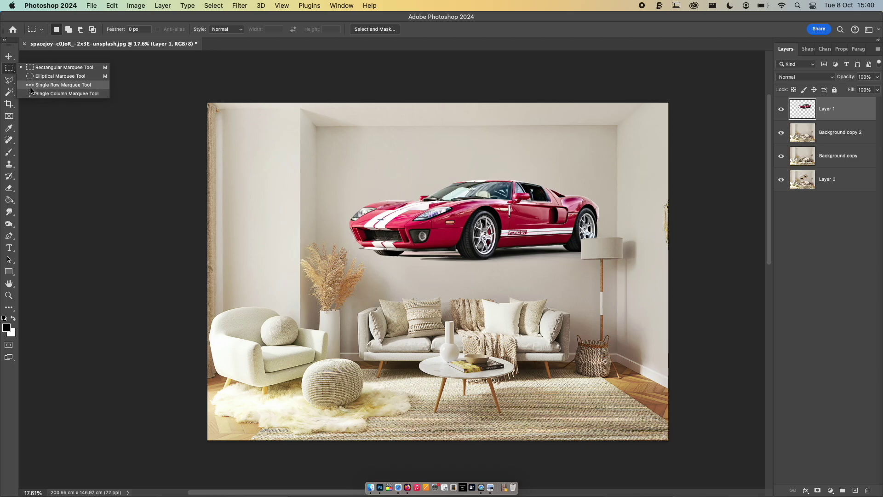
left_click_drag(331, 127, 335, 218)
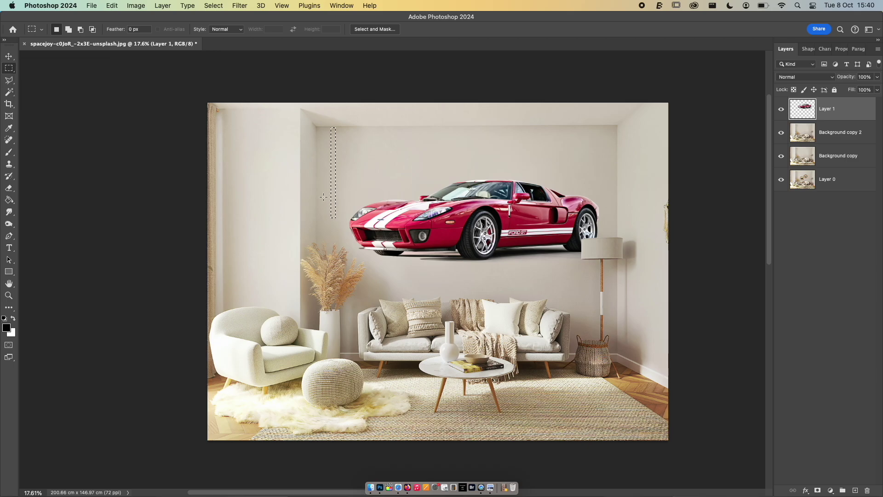
key("super+d")
Step: Try elliptical marquee selections on the wall and over the car, and deselect them
left_click(9, 66)
left_click(59, 76)
left_click_drag(358, 132, 410, 183)
left_click_drag(486, 211, 578, 259)
key("super+d")
Step: Try an elliptical selection positioned from the ruler guides, deselect it, and hide the guides and rulers
key("super+r")
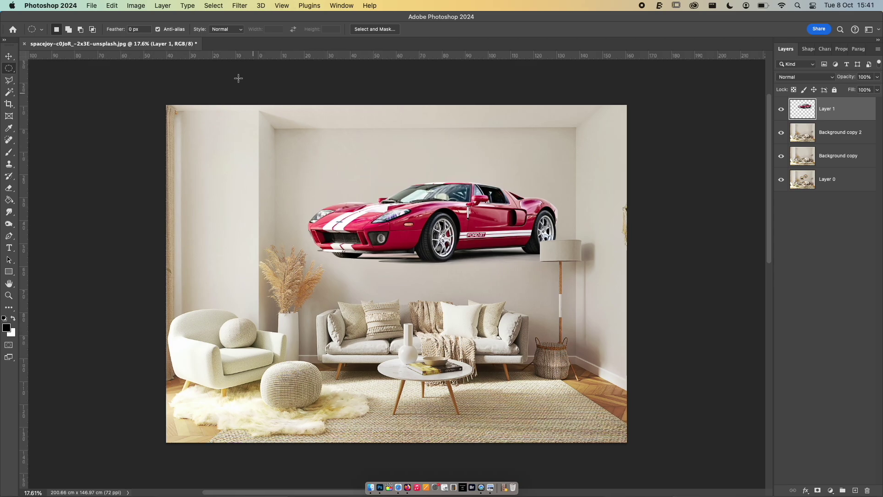
left_click_drag(217, 56, 290, 142)
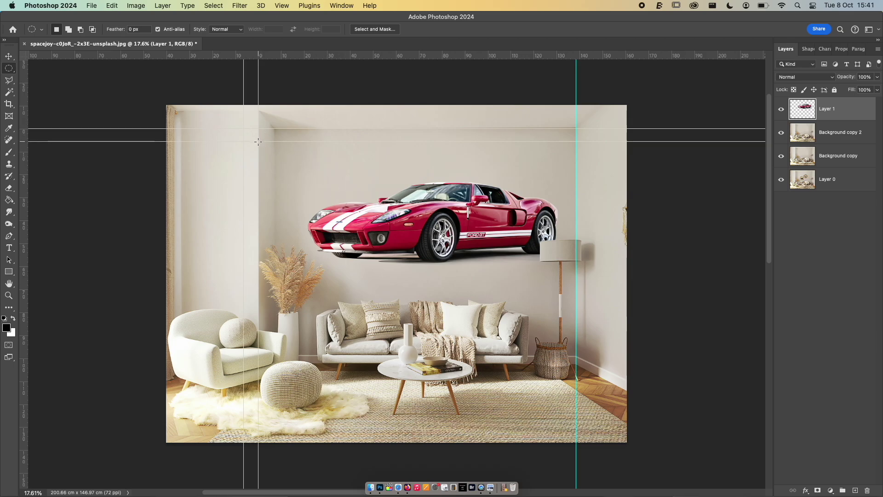
left_click_drag(258, 142, 366, 256)
key("super+d")
key("super+semicolon")
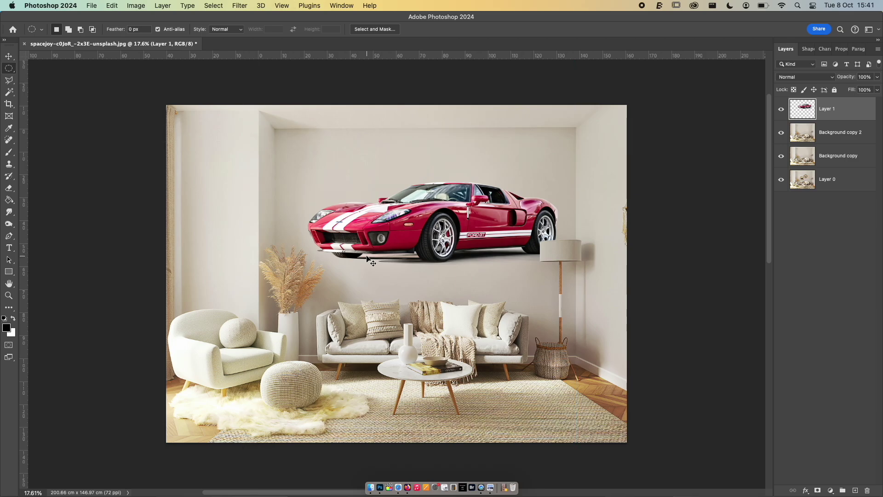
key("super+r")
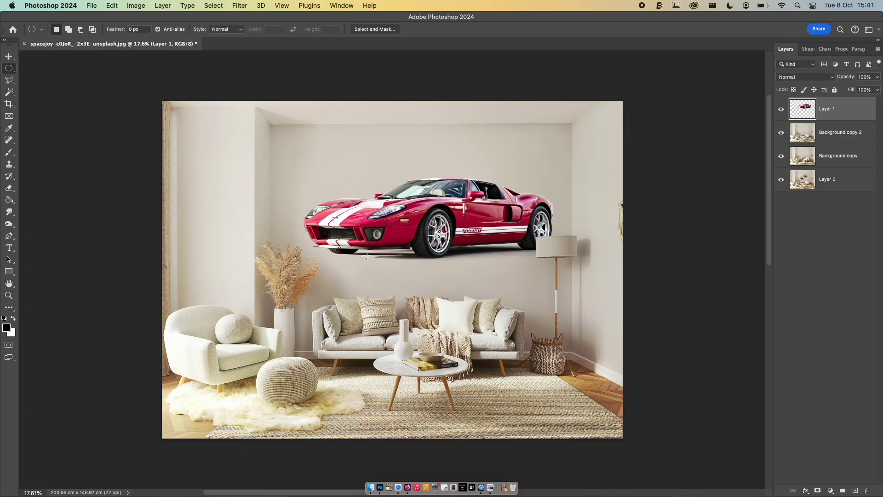
Step: Look through the marquee, lasso and wand tool variants, and switch to the Quick Selection tool
right_click(10, 69)
left_click(28, 68)
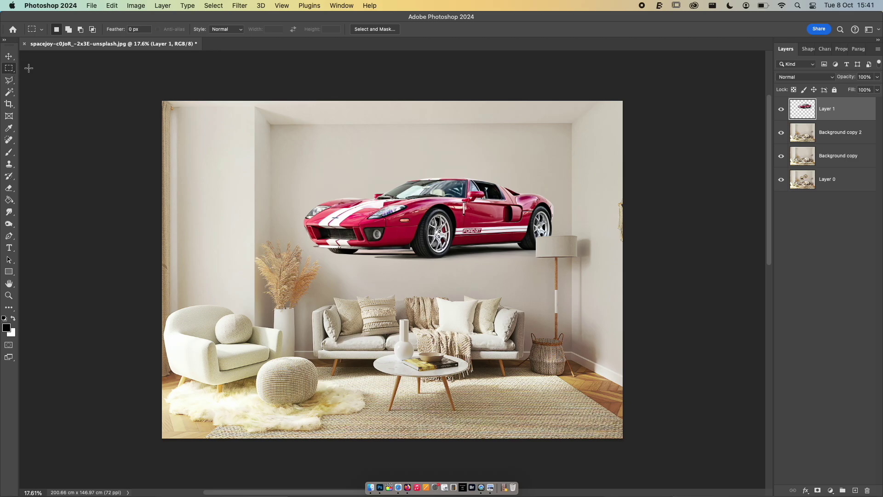
left_click(9, 83)
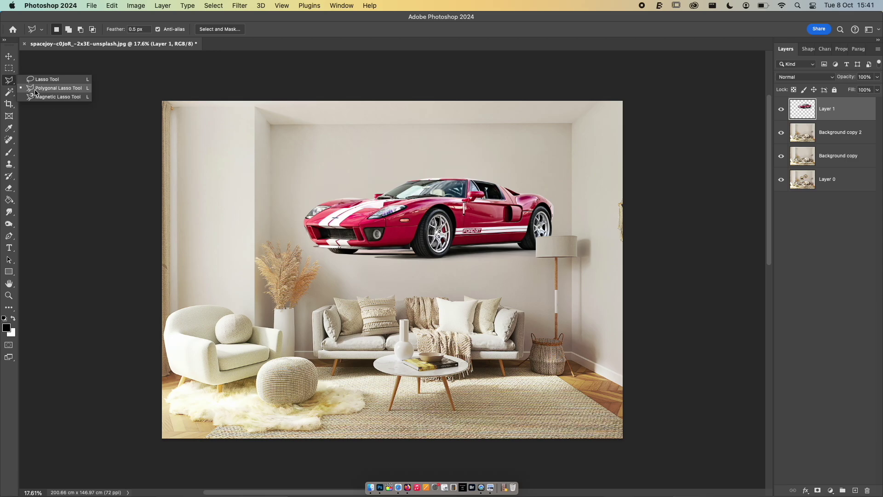
left_click(9, 93)
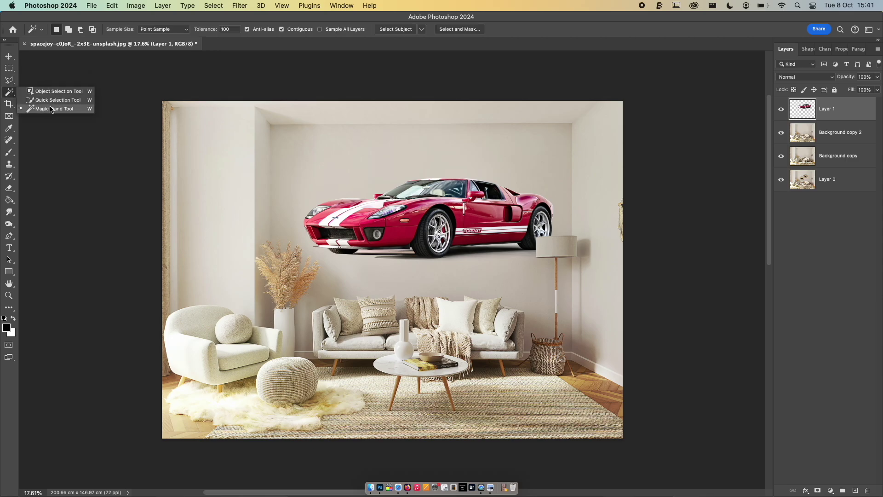
left_click(46, 101)
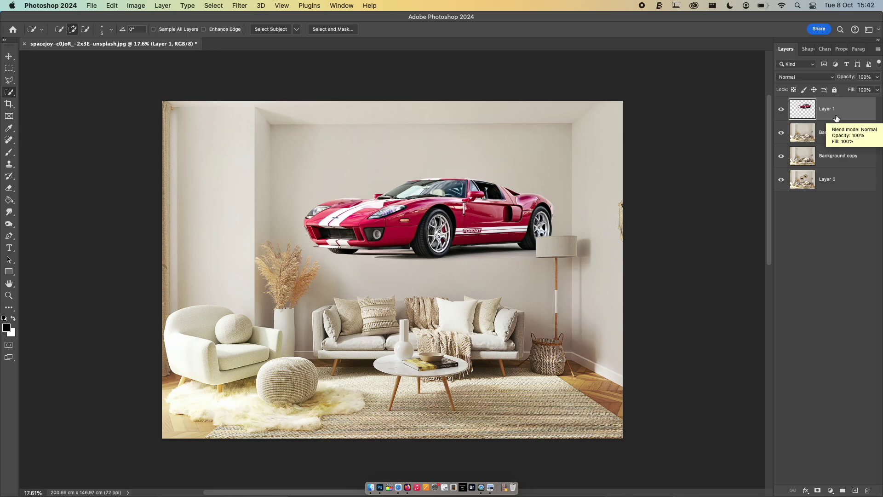
Step: Duplicate the car layer (Layer 1) and merge the original with Background copy 2
key("super+j")
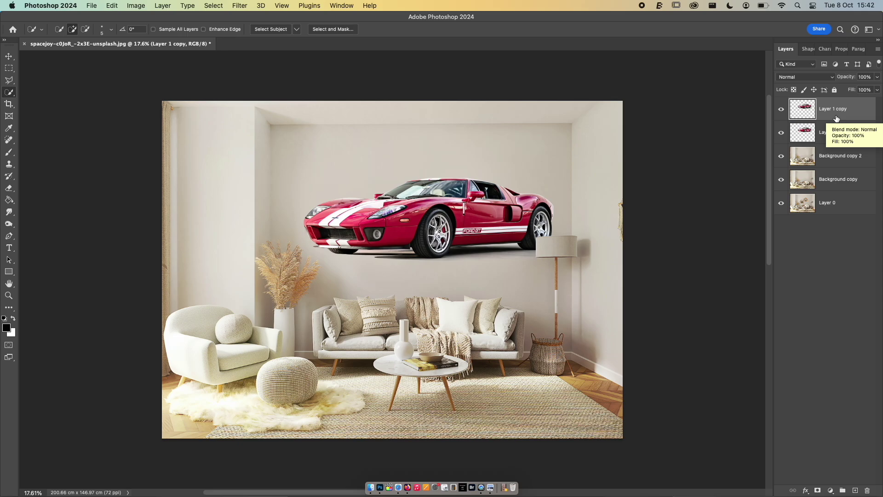
left_click(829, 137)
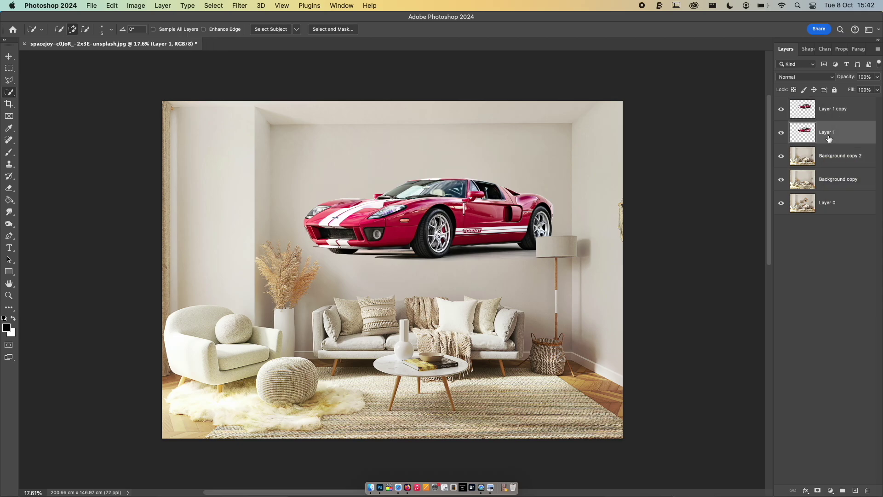
left_click(833, 158, "shift")
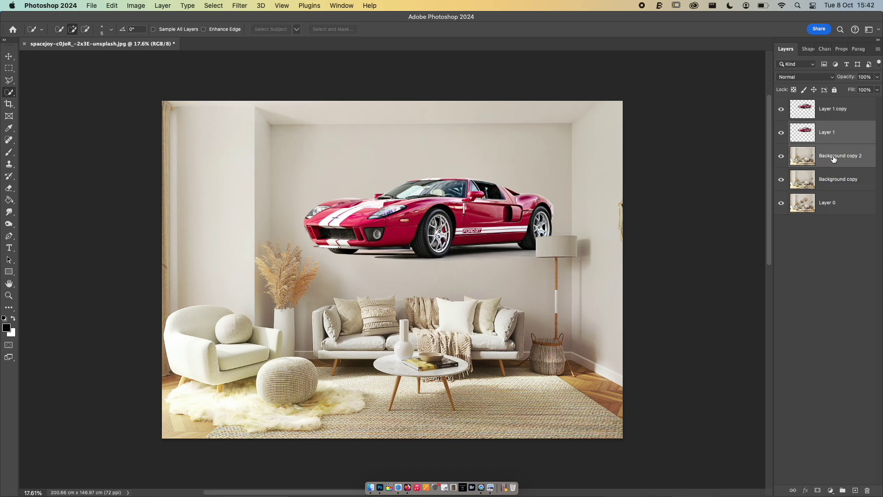
key("super+e")
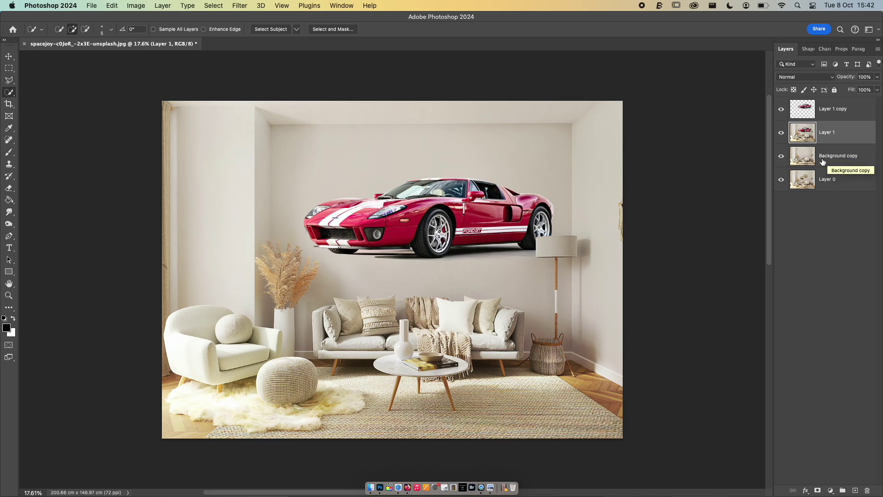
Step: Place Layer 1 copy below the merged Layer 1 and hide every layer except Layer 1
left_click_drag(828, 110, 826, 148)
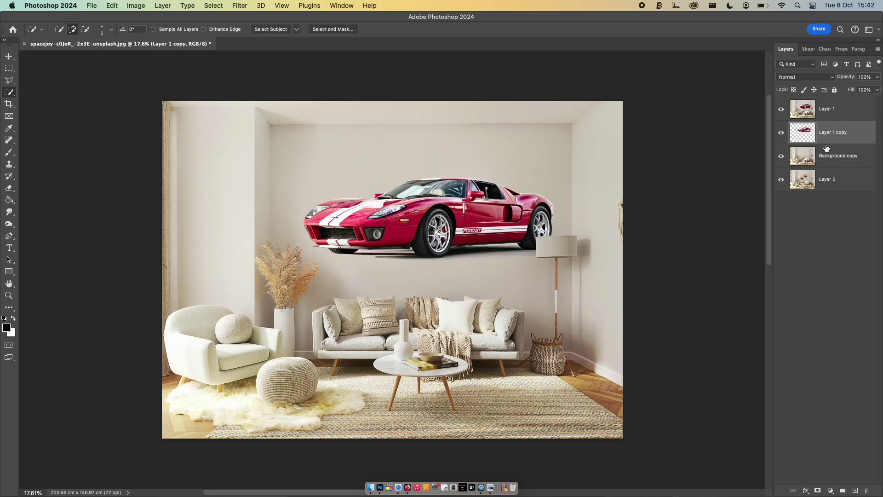
left_click(781, 133)
left_click(781, 156)
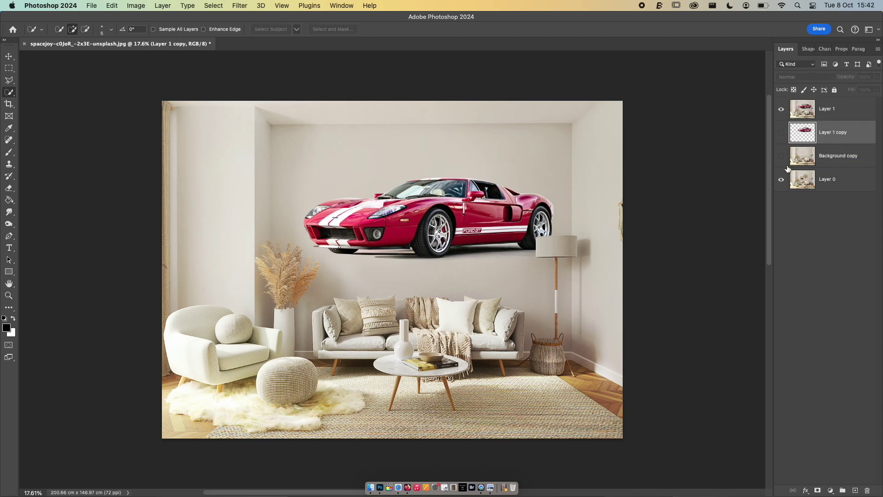
left_click(781, 179)
left_click(781, 109)
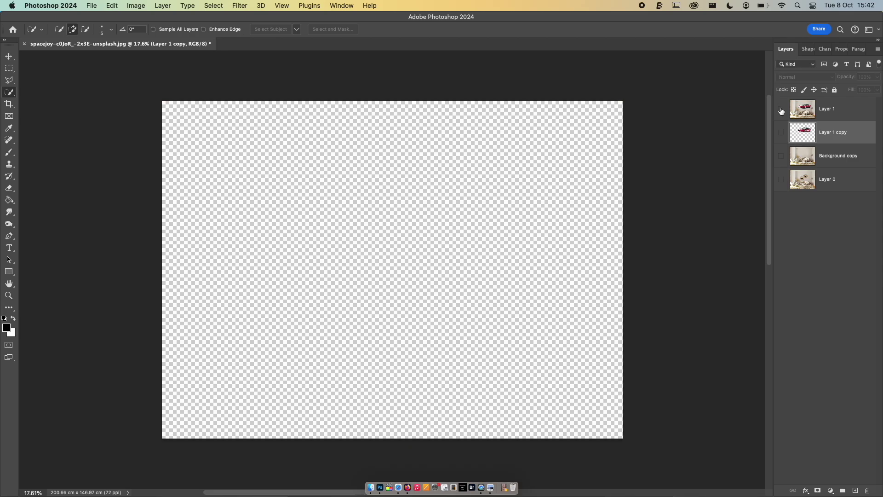
left_click(781, 109)
left_click(814, 114)
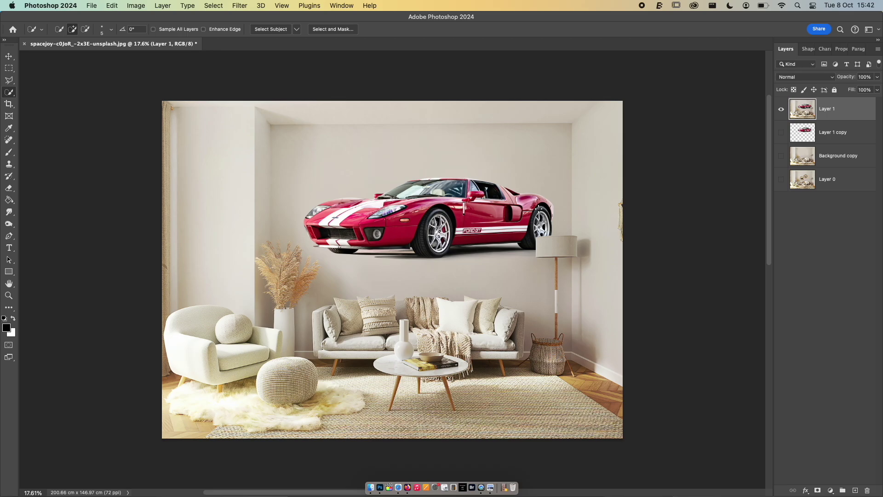
Step: Try shifting the merged room image down and to the right, and move it back to fill the canvas
key("v")
mouse_move(537, 208)
left_mouse_down()
mouse_move(434, 204)
mouse_move(545, 223)
mouse_move(571, 215)
left_mouse_up()
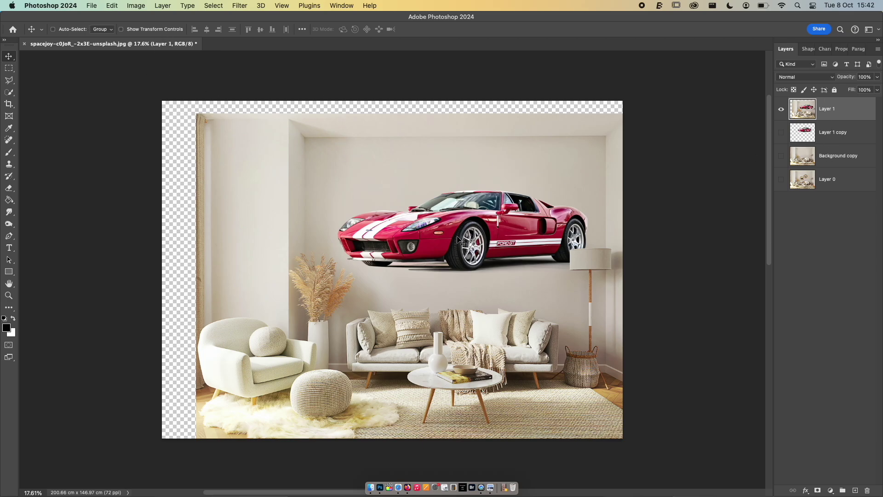
left_click(93, 6)
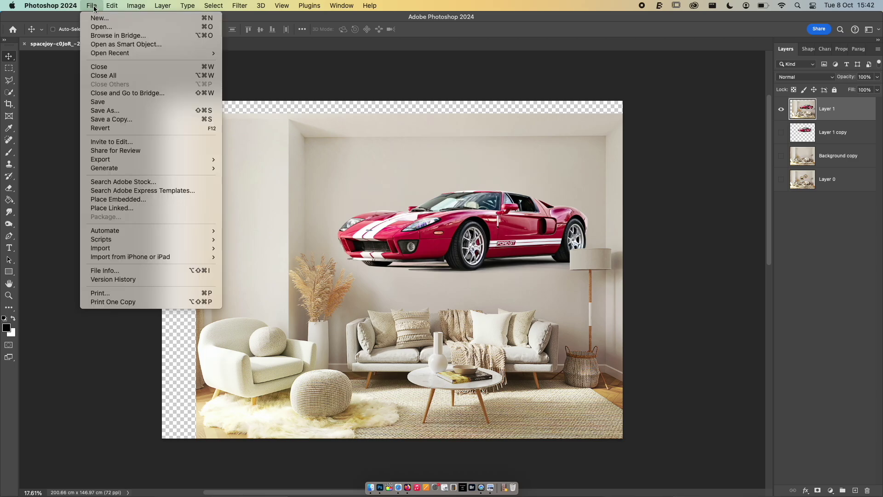
left_click(520, 194)
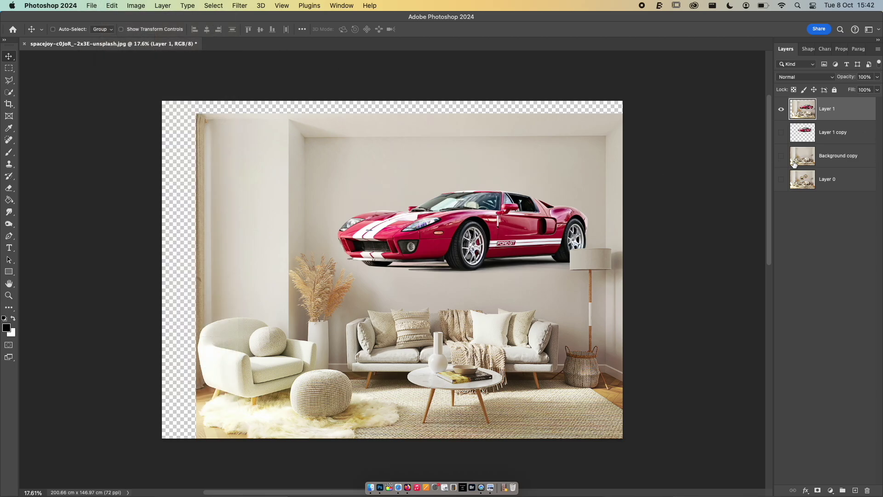
left_click_drag(571, 260, 539, 247)
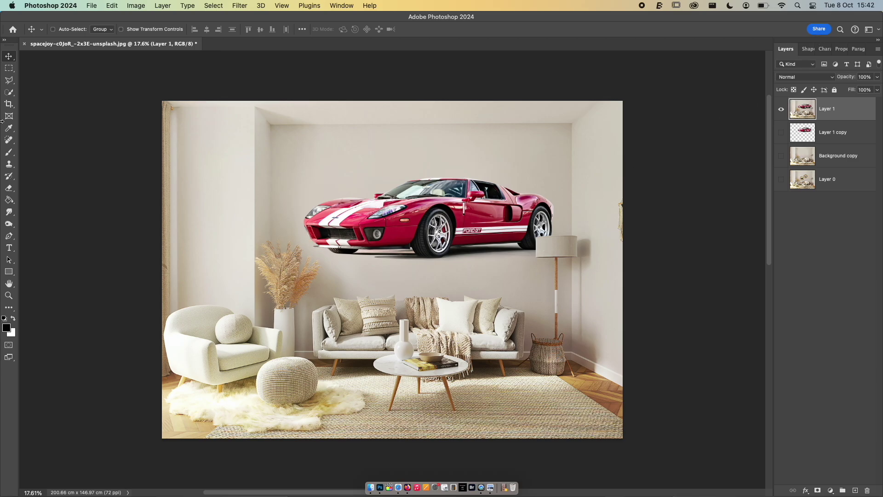
Step: Select the wall above and below the car on Layer 1 with the Quick Selection tool
left_click(10, 94)
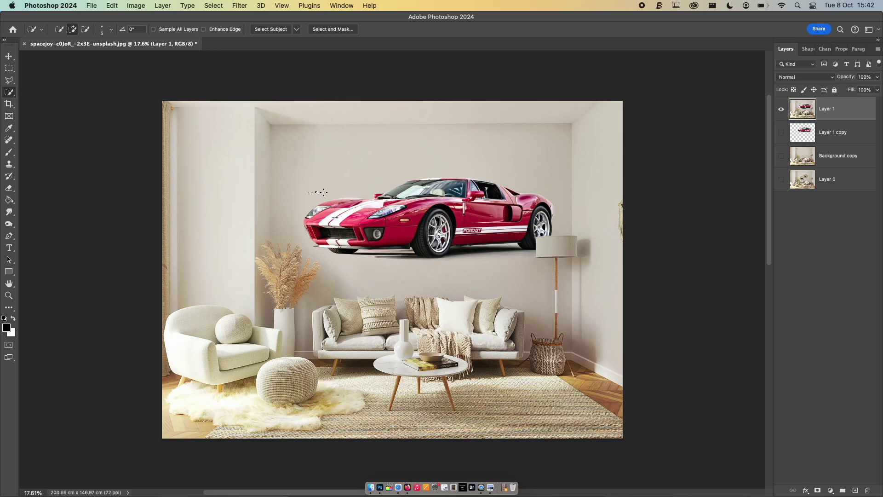
mouse_move(324, 192)
left_mouse_down()
mouse_move(343, 198)
mouse_move(477, 170)
left_mouse_up()
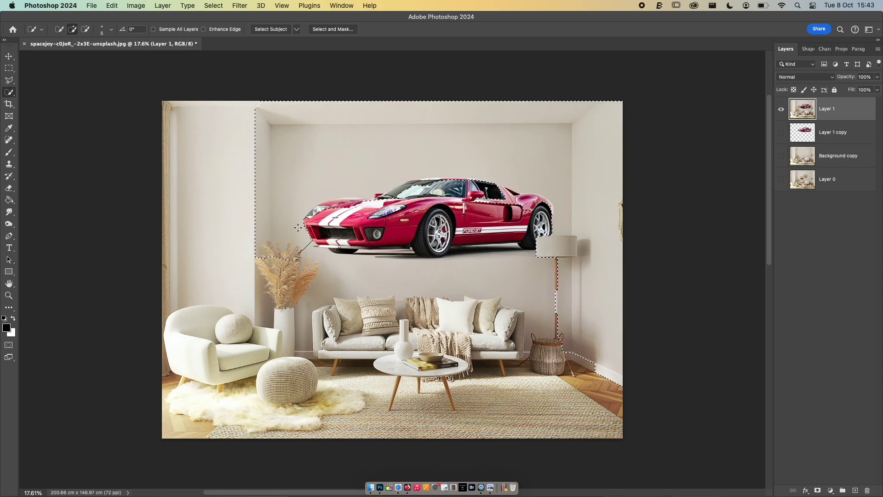
left_click(324, 254)
left_click_drag(328, 257, 443, 263)
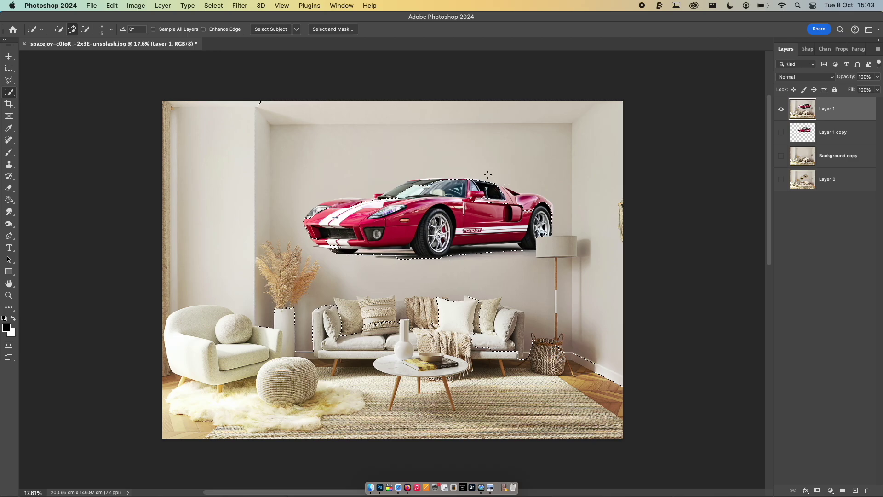
Step: Refine the wall selection along the car's hood, grille and front bumper by adding and subtracting areas
scroll(393, 208, "up", 5)
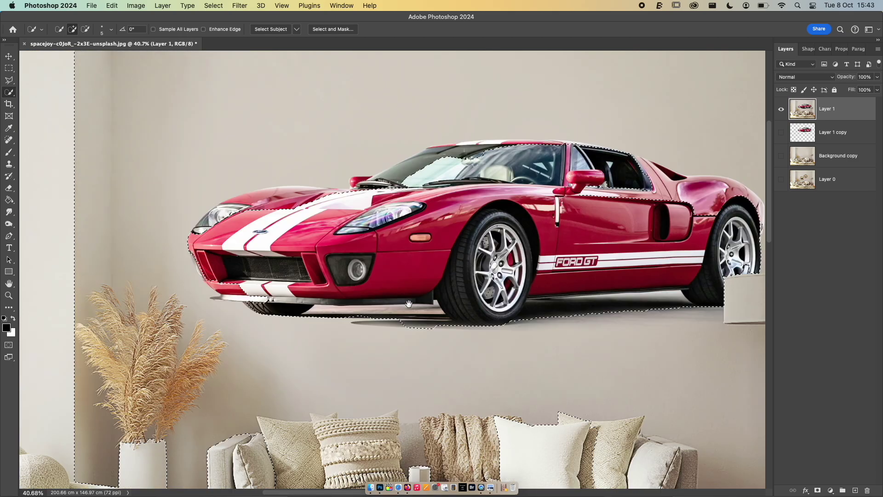
left_click_drag(409, 303, 409, 361)
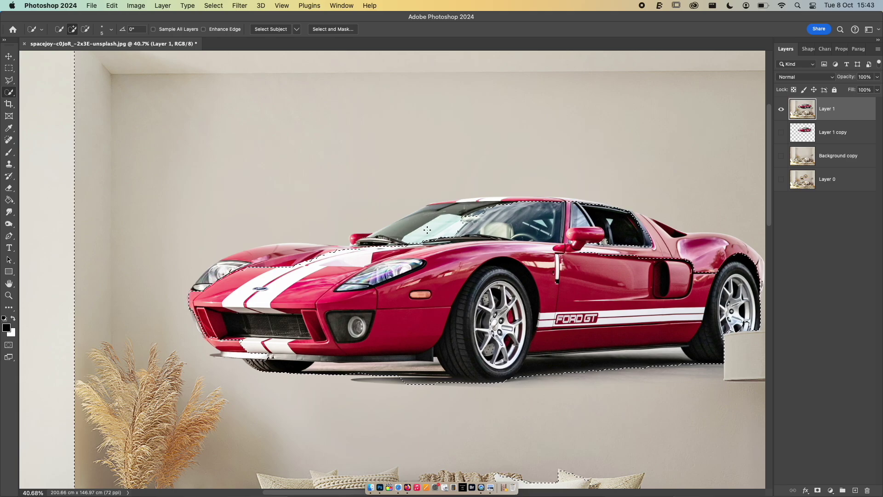
key("alt")
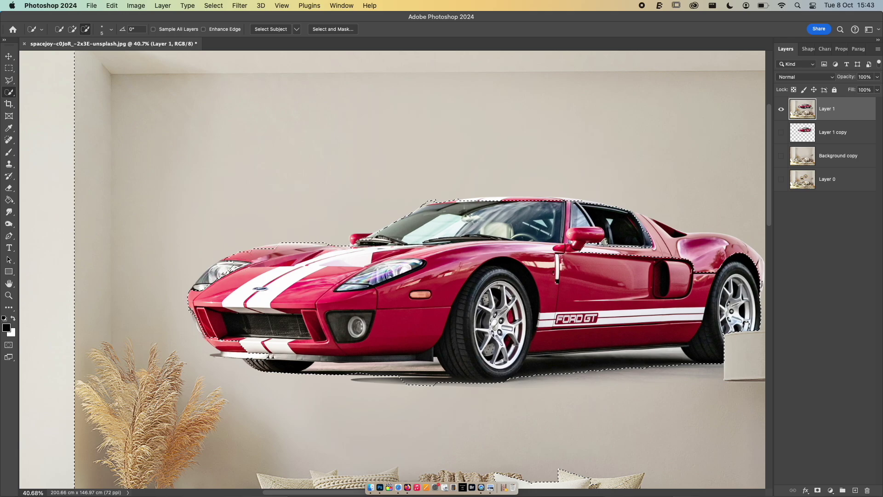
left_click(263, 249, "alt")
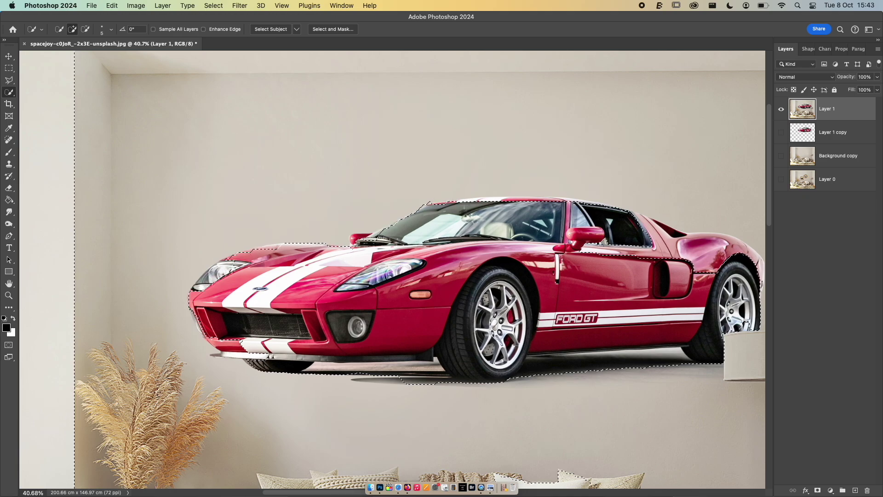
left_click(219, 329)
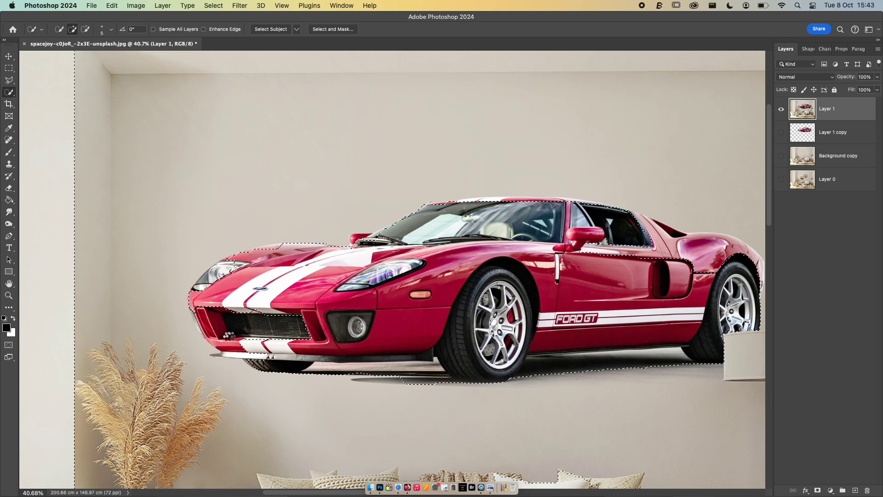
key("alt")
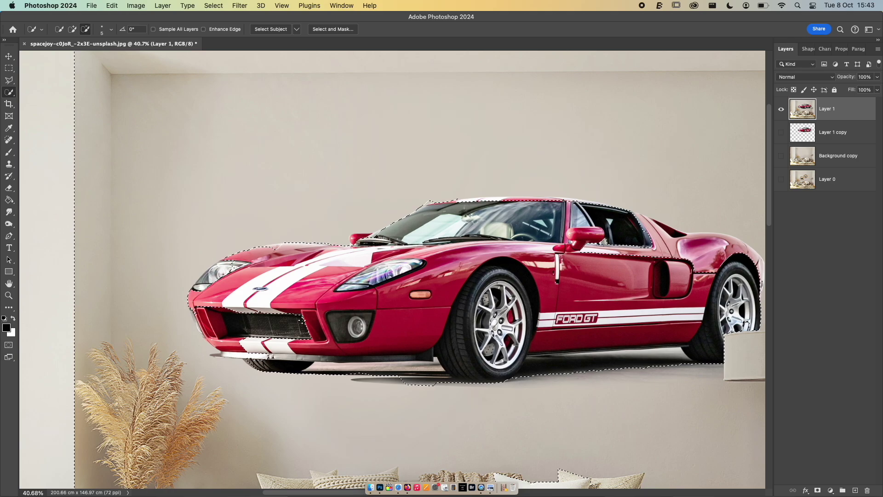
left_click(234, 332, "alt")
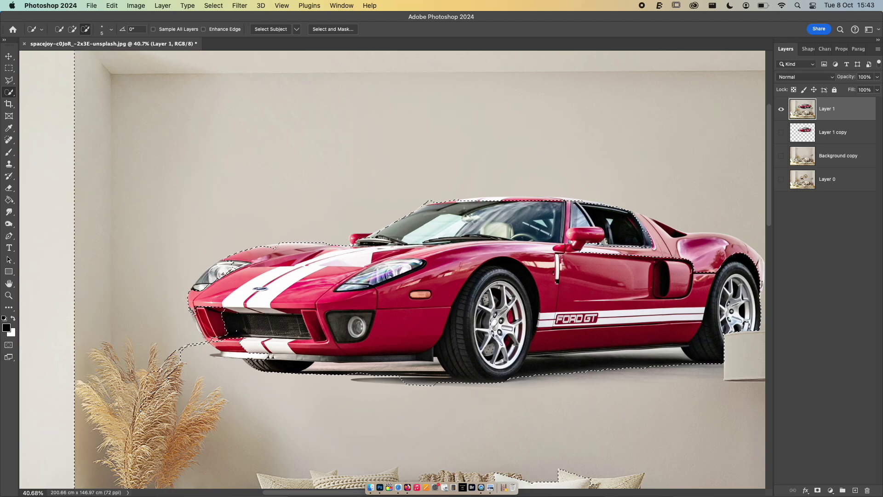
left_click_drag(205, 382, 203, 414)
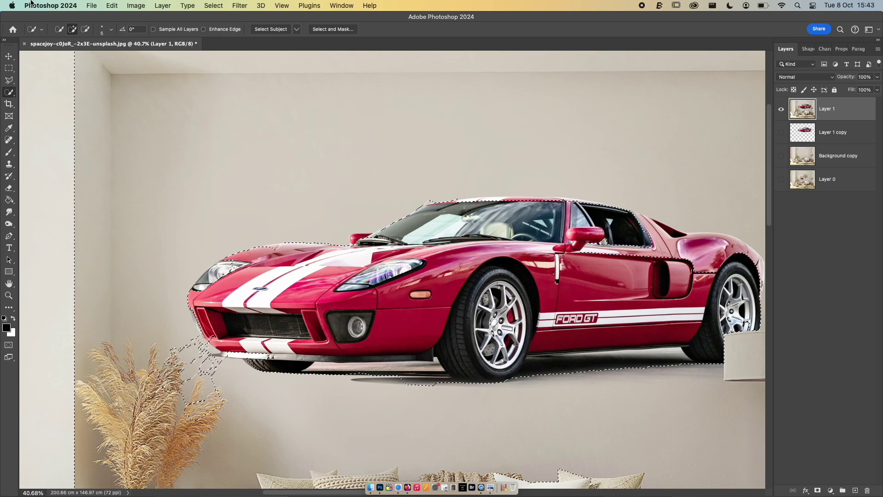
Step: Discard the quick selection and select the back wall with the Magic Wand at a tolerance of 100
left_click(8, 91)
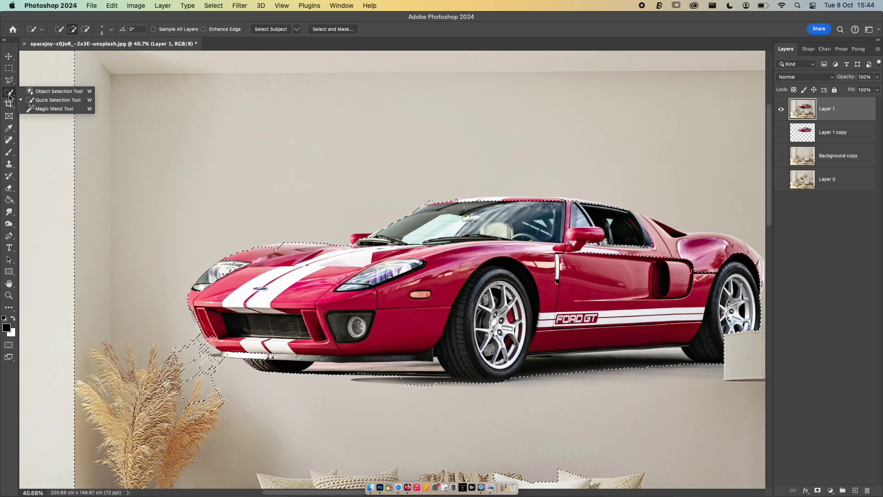
left_click(54, 109)
key("ctrl+d")
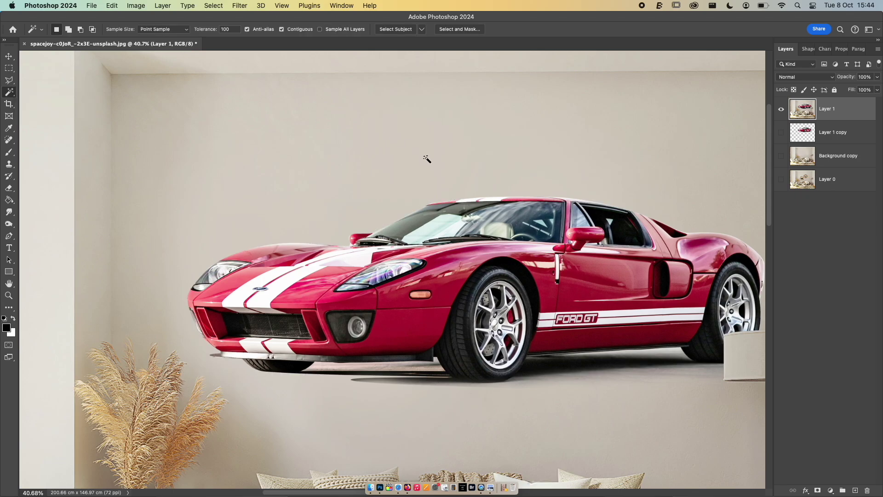
left_click(426, 158)
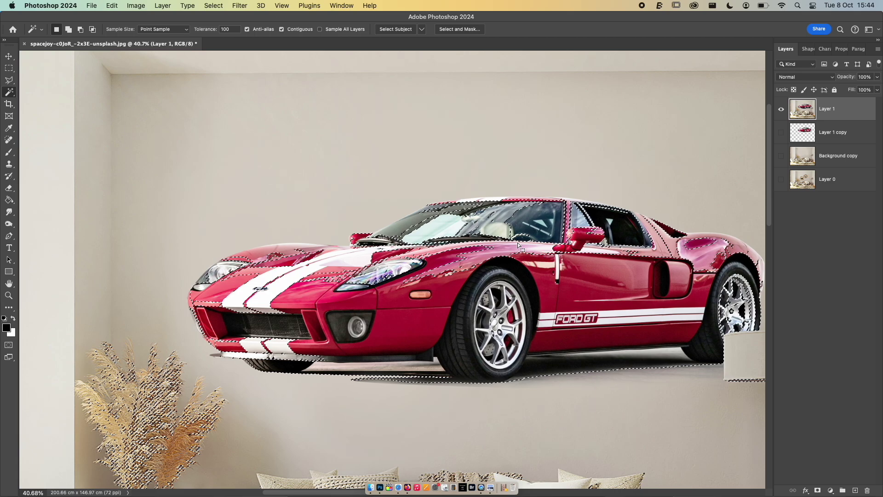
scroll(518, 241, "down", 2)
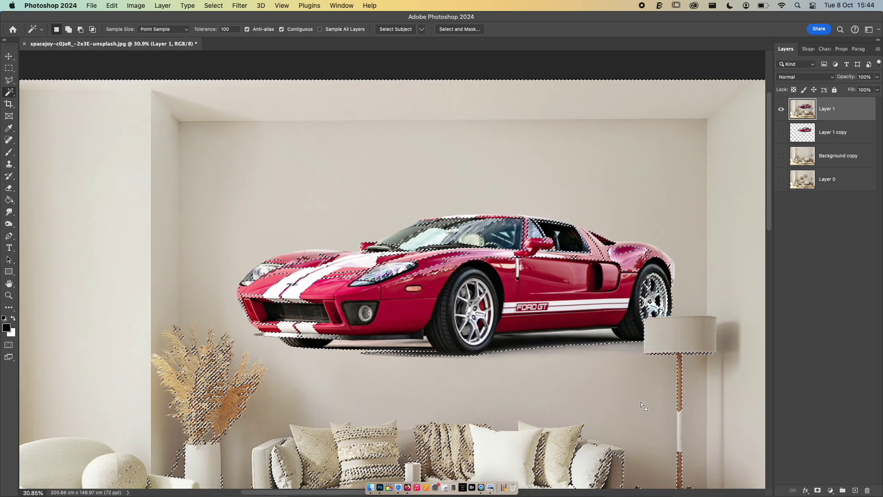
Step: Try selecting the back wall with the Magic Wand at tolerances of 1, 12 and 50
left_click(228, 30)
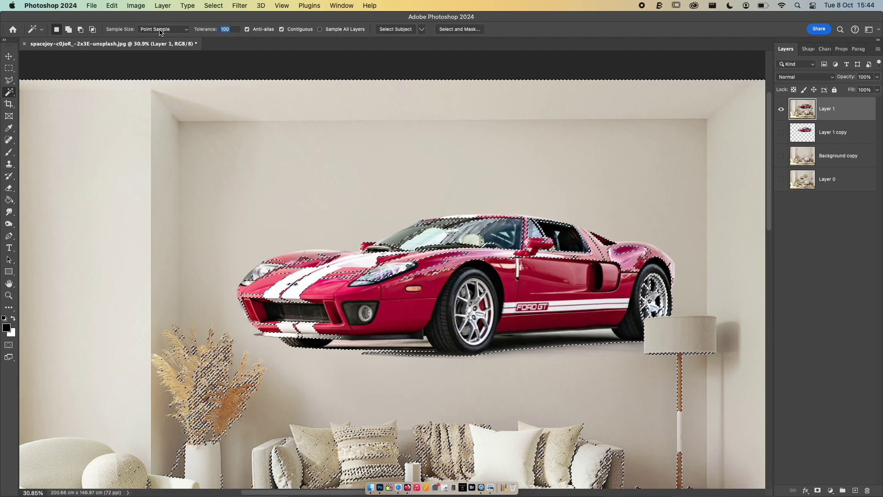
type("1")
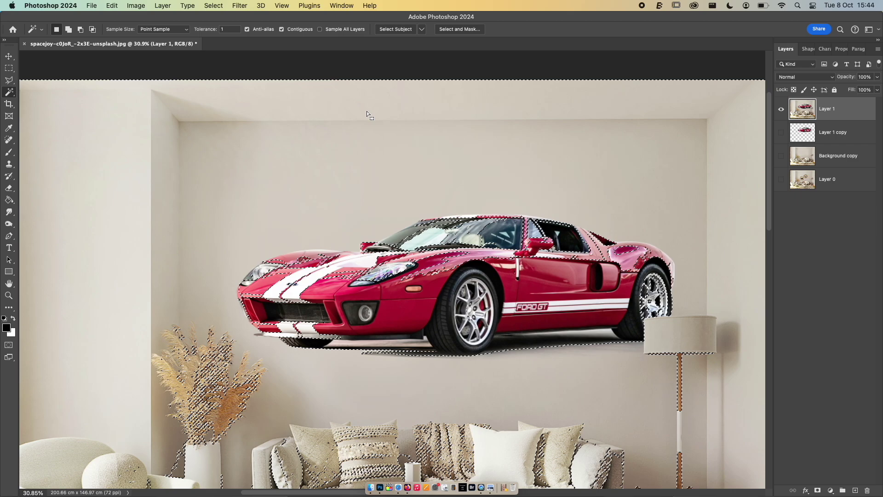
left_click(360, 208)
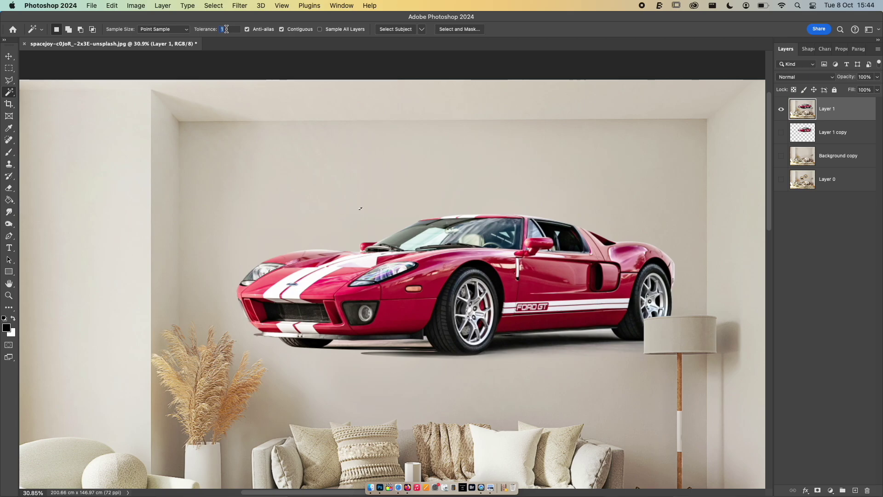
type("2")
left_click(378, 216)
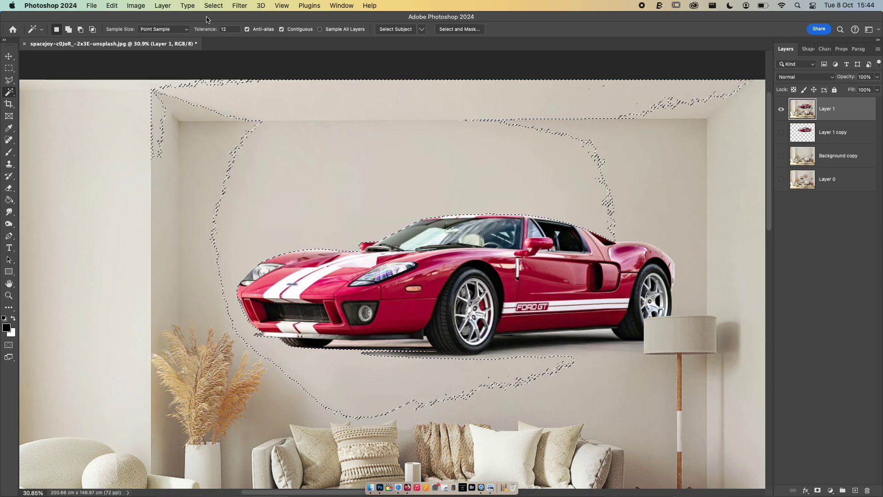
double_click(226, 29)
type("50")
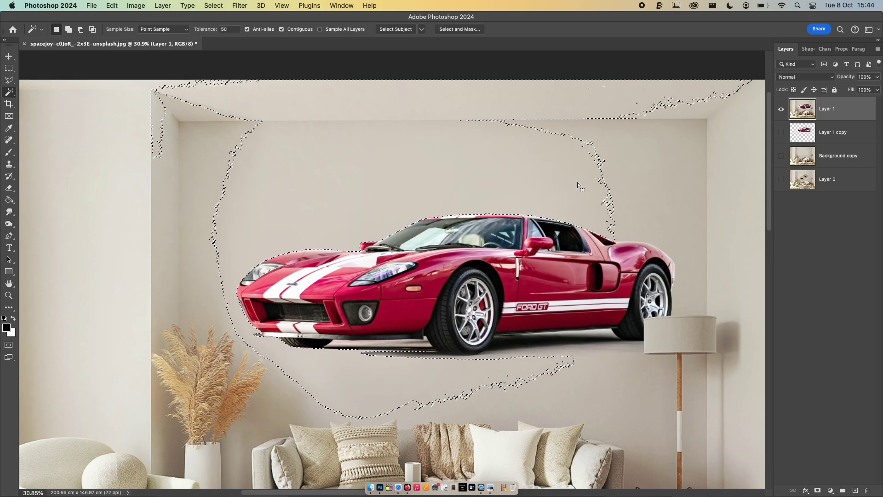
left_click(702, 206)
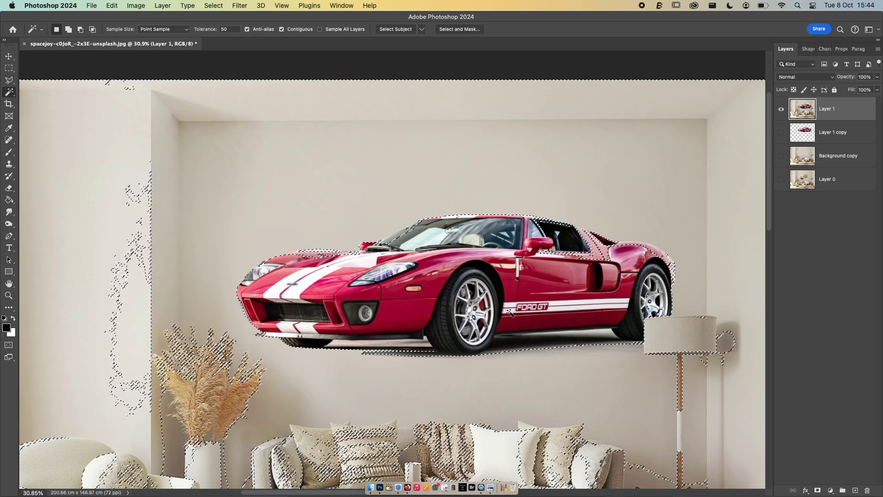
Step: Try deleting the wall area selected around the car with a Magic Wand tolerance of 30, and undo and deselect
left_click(197, 30)
type("30")
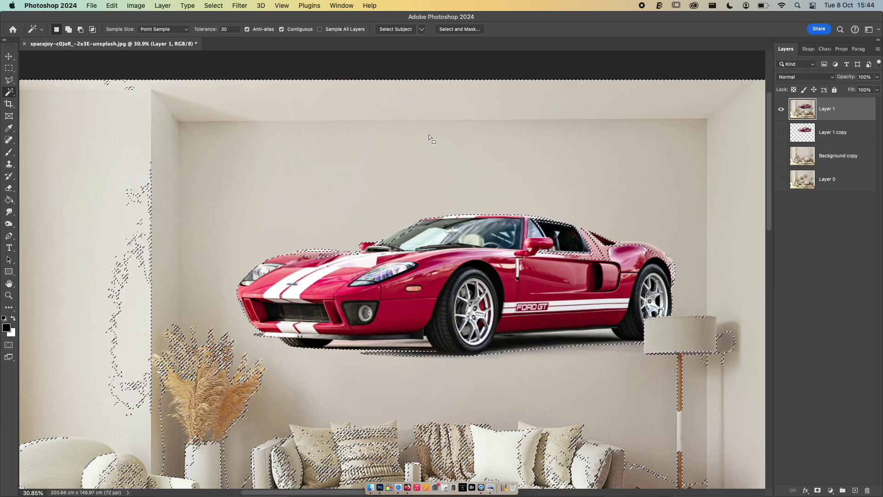
left_click(374, 197)
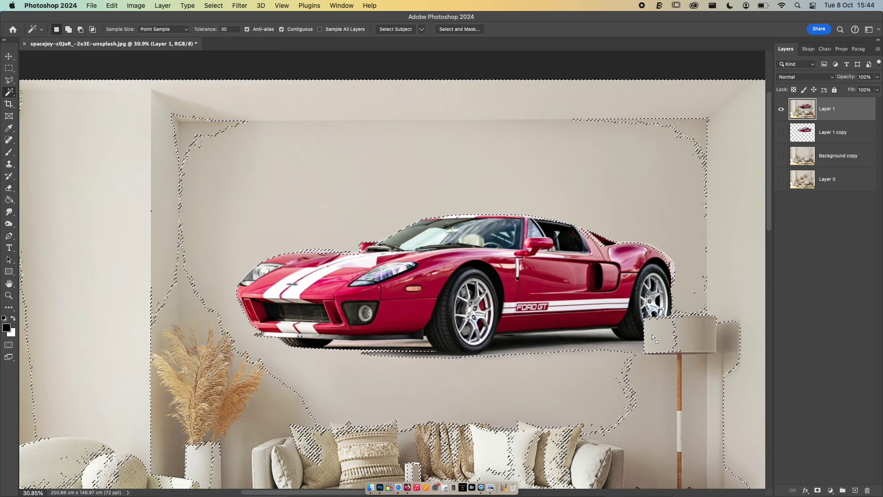
key("Delete")
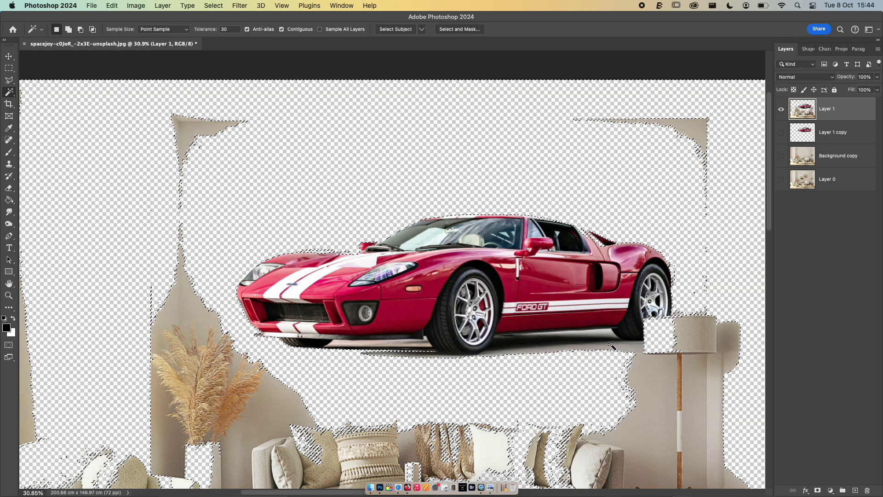
key("super+z")
key("super+d")
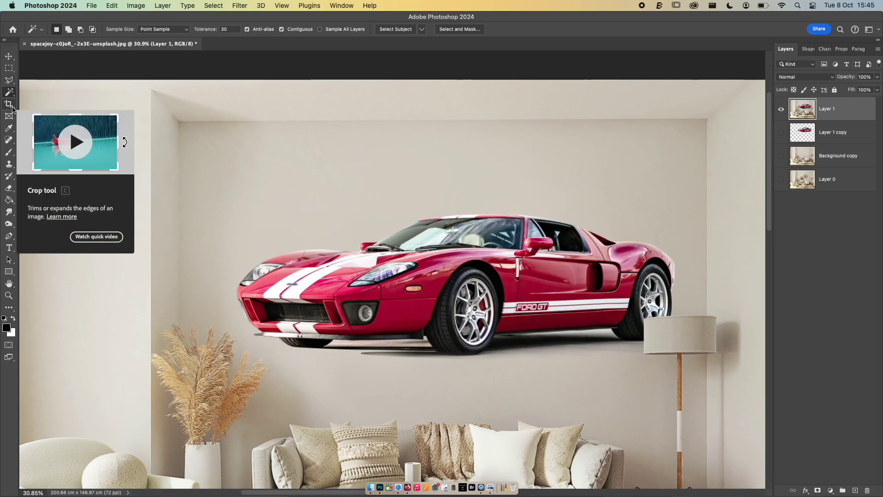
Step: Look through the crop, frame and eyedropper tools and their variants
left_click(12, 107)
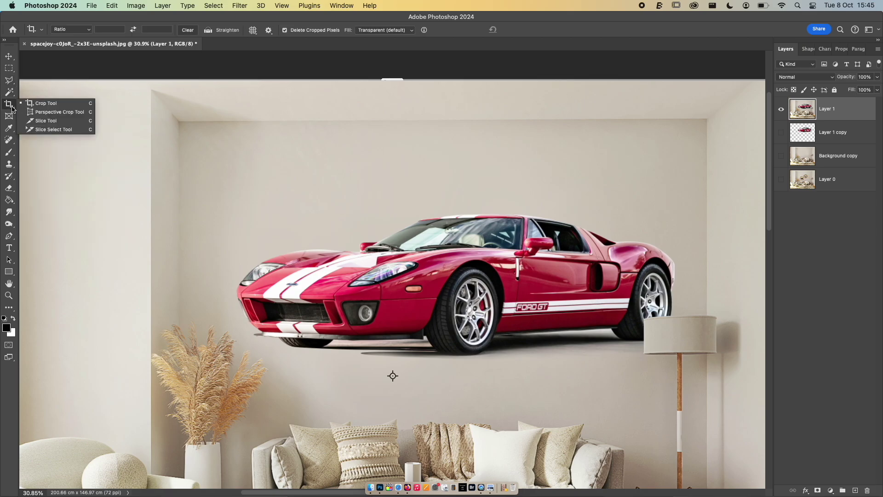
left_click(12, 120)
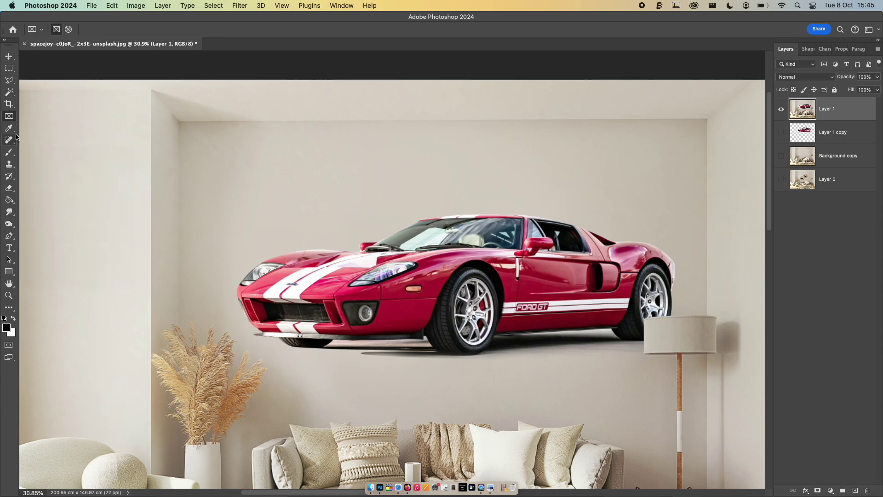
left_click(13, 131)
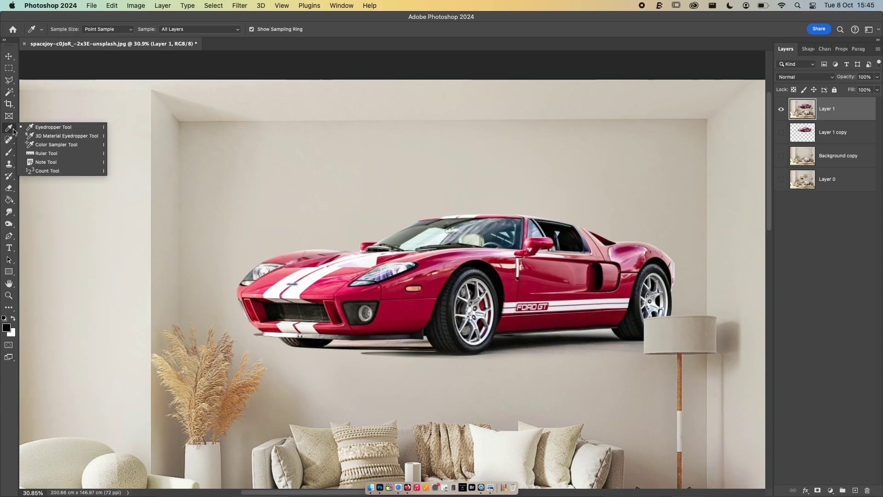
Step: Sample the beige of the back wall as the foreground colour with the Eyedropper tool
left_click(54, 127)
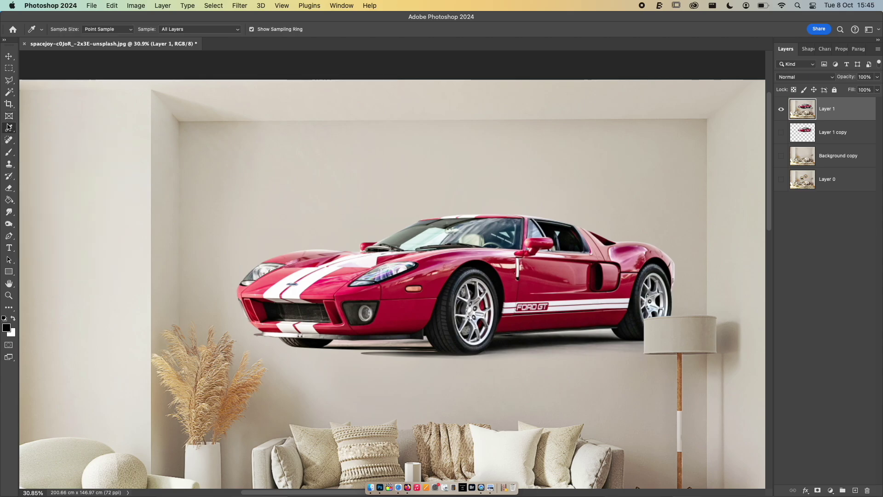
left_click(8, 127)
left_click(223, 164)
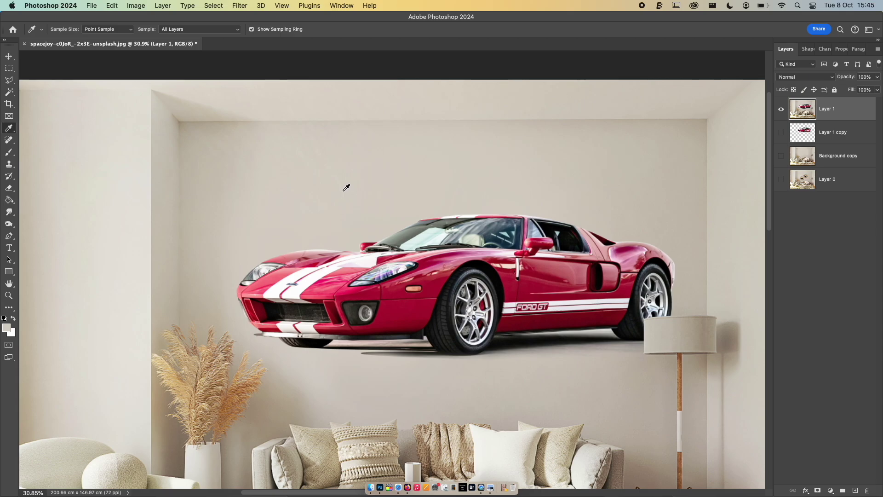
Step: Set the Eyedropper's sample size to 51 by 51 Average and sample the edge of the car's front
right_click(344, 190)
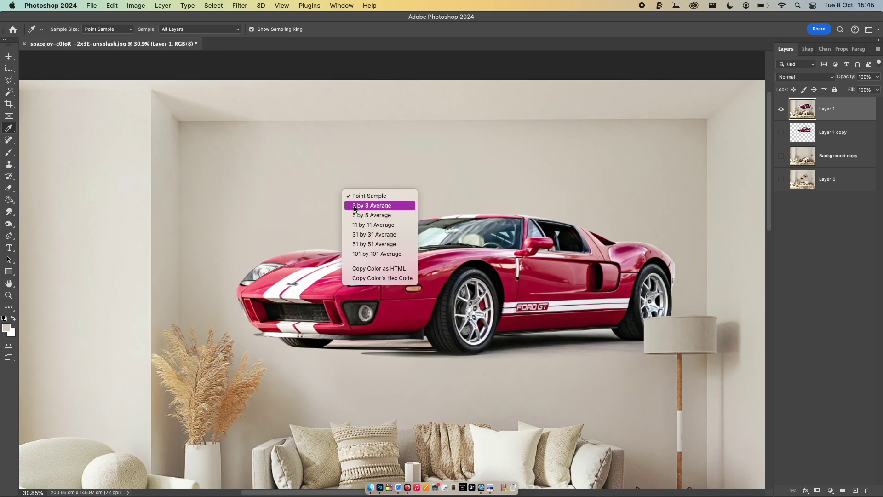
left_click(382, 244)
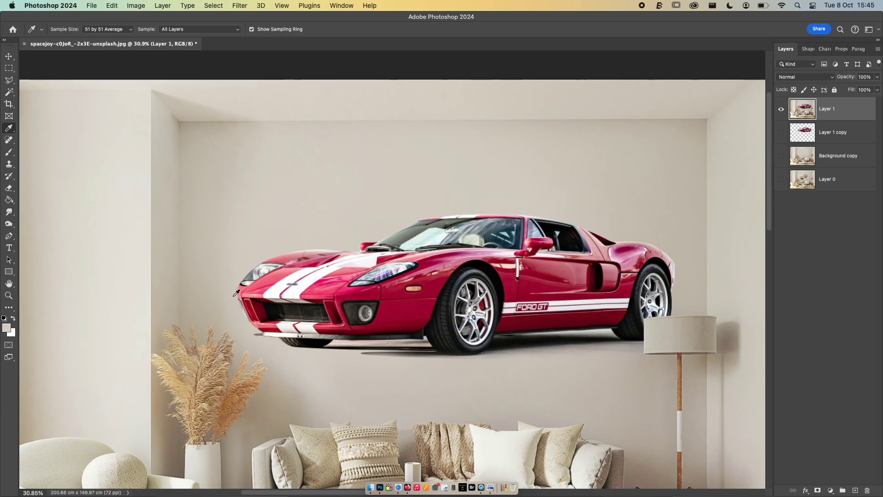
left_click(237, 289)
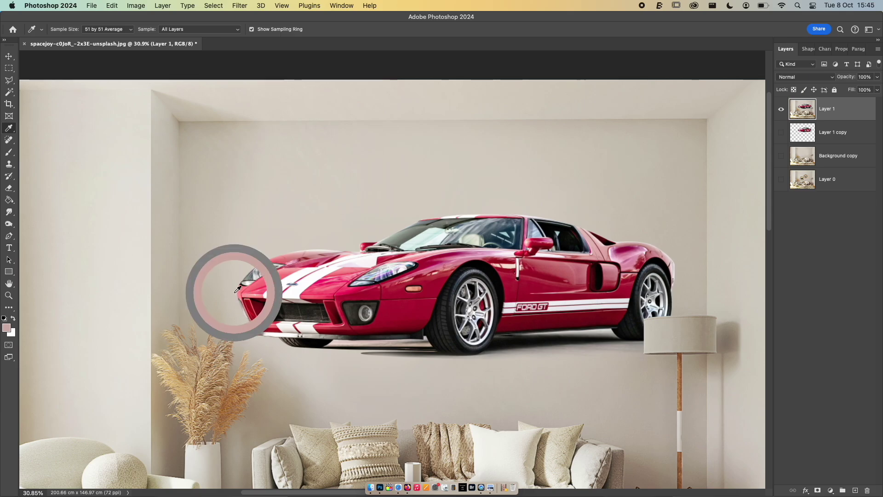
mouse_move(238, 289)
left_mouse_down()
mouse_move(147, 289)
mouse_move(156, 289)
mouse_move(134, 275)
mouse_move(235, 274)
mouse_move(237, 286)
left_mouse_up()
Step: Sample the red of the car's front fender with the Eyedropper at 31 by 31 Average, and return the sample size to Point Sample
right_click(208, 254)
left_click(219, 260)
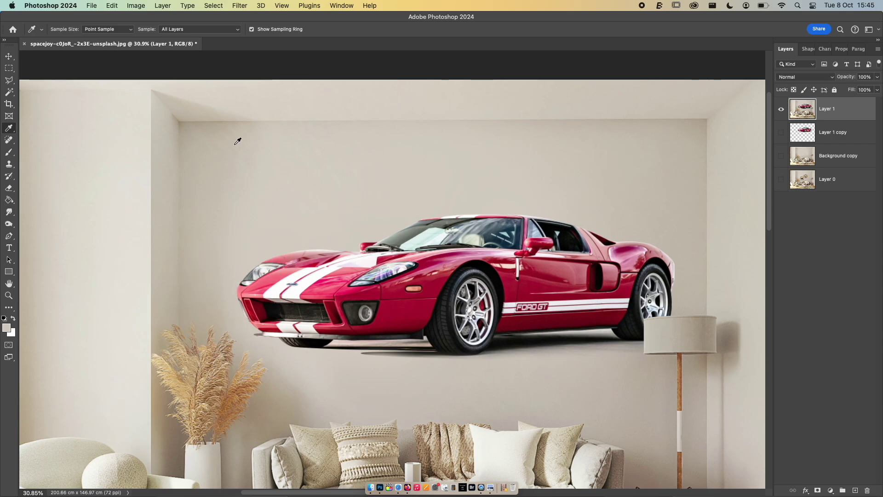
right_click(245, 205)
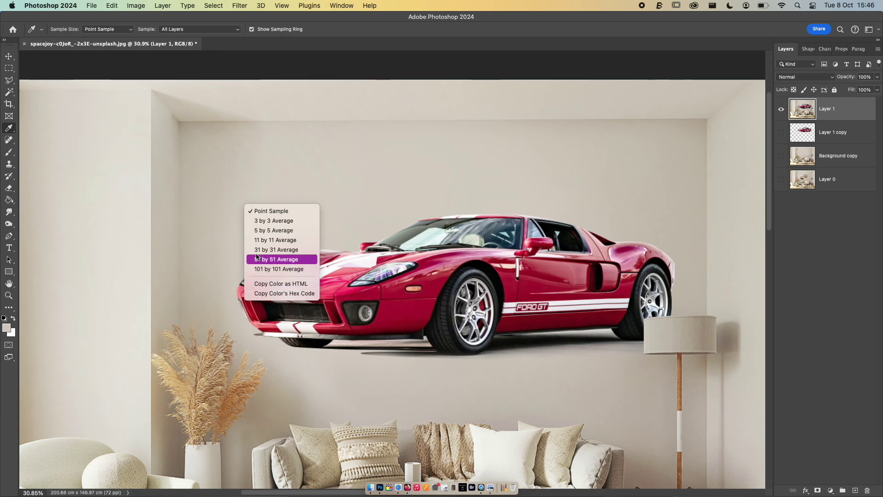
left_click(292, 250)
left_click(441, 270)
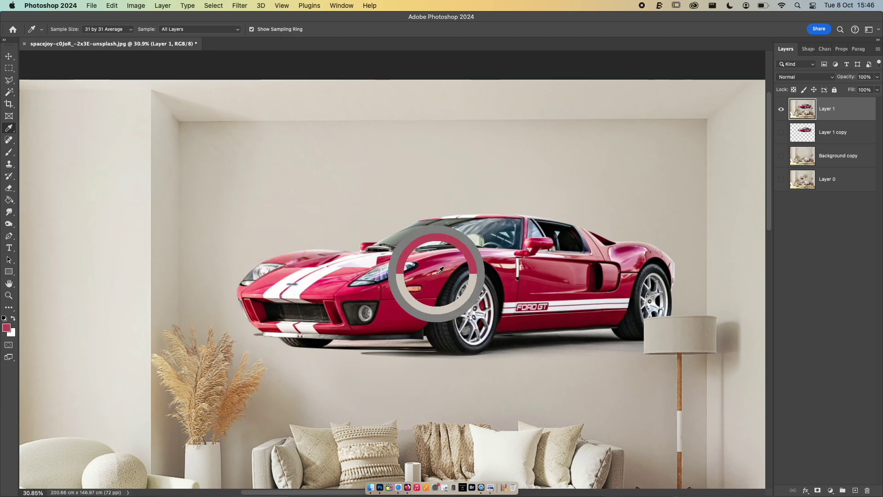
left_click_drag(441, 269, 437, 268)
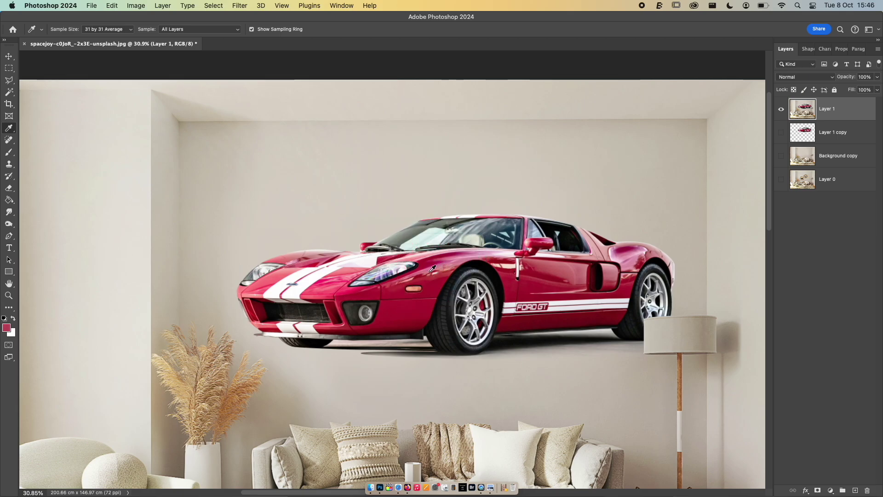
right_click(309, 144)
left_click(323, 148)
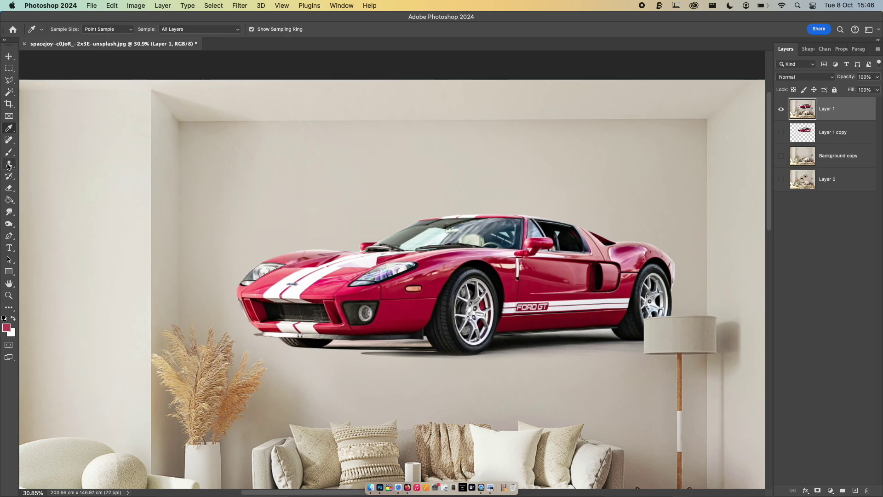
Step: Try removing part of the dried pampas grass with the Spot Healing Brush at 400 px, and undo it
left_click(8, 139)
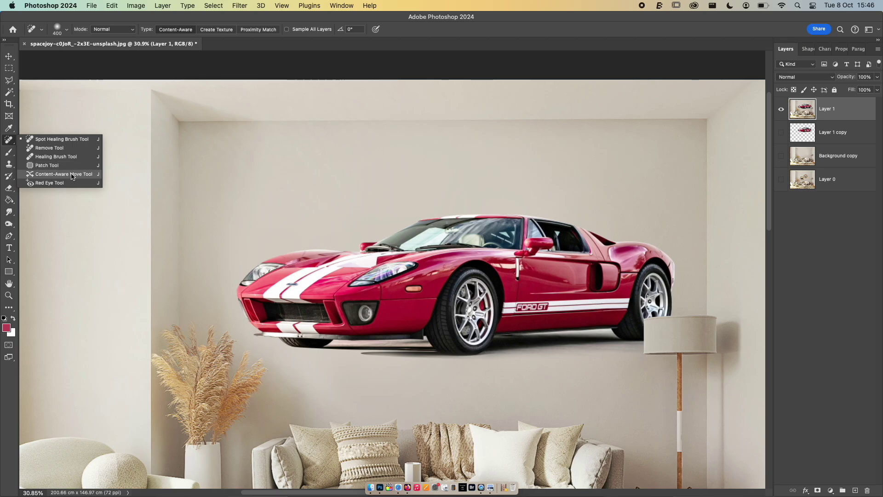
left_click(42, 140)
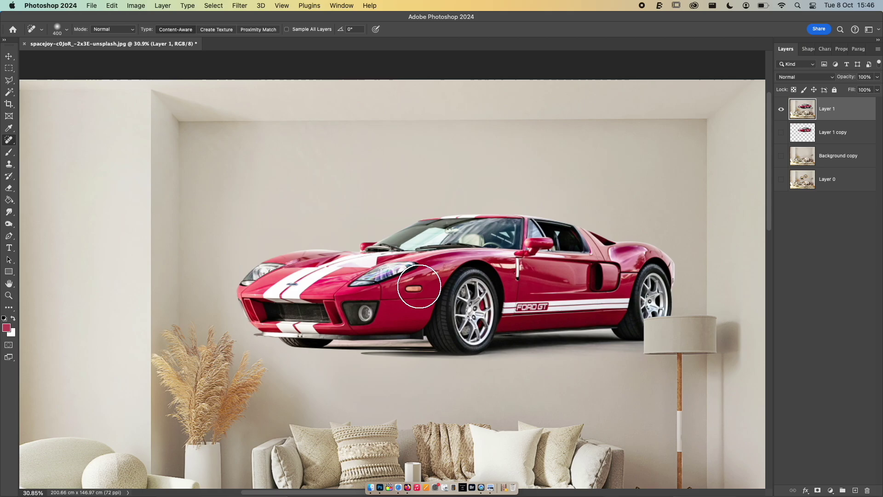
left_click_drag(369, 316, 428, 118)
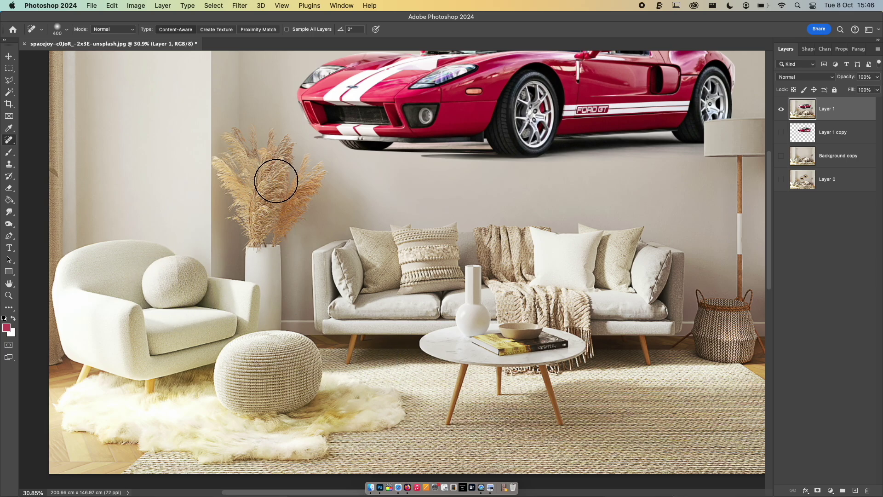
mouse_move(276, 181)
left_mouse_down()
mouse_move(271, 172)
mouse_move(237, 209)
left_mouse_up()
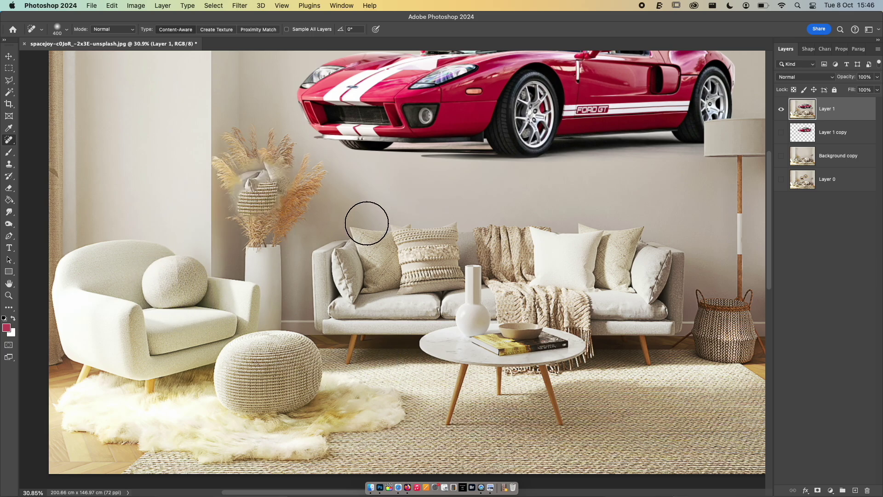
key("super+z")
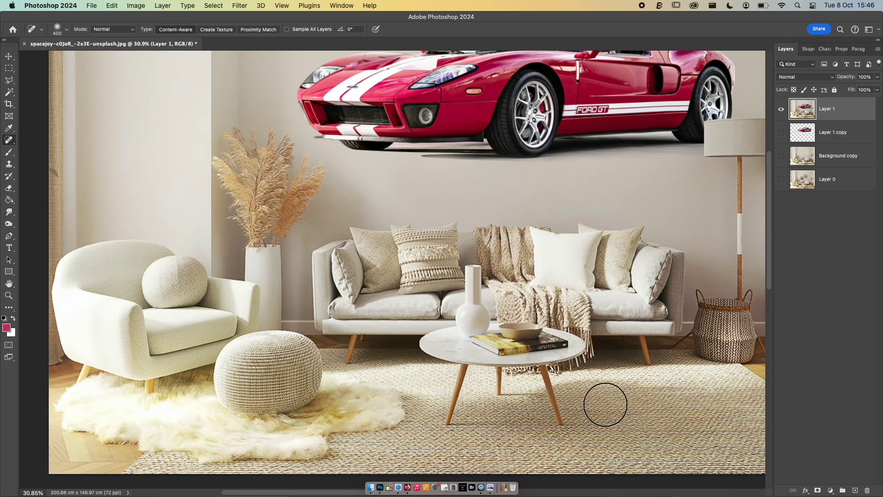
Step: Try removing the book from the coffee table with the Spot Healing Brush reduced to 175 px, and undo it
key("bracketleft")
key("bracketleft")
key("bracketleft")
key("bracketleft")
mouse_move(510, 351)
left_mouse_down()
mouse_move(564, 344)
mouse_move(534, 335)
mouse_move(477, 343)
mouse_move(502, 348)
mouse_move(474, 338)
mouse_move(543, 342)
mouse_move(511, 334)
mouse_move(522, 335)
mouse_move(553, 343)
mouse_move(492, 346)
mouse_move(581, 351)
left_mouse_up()
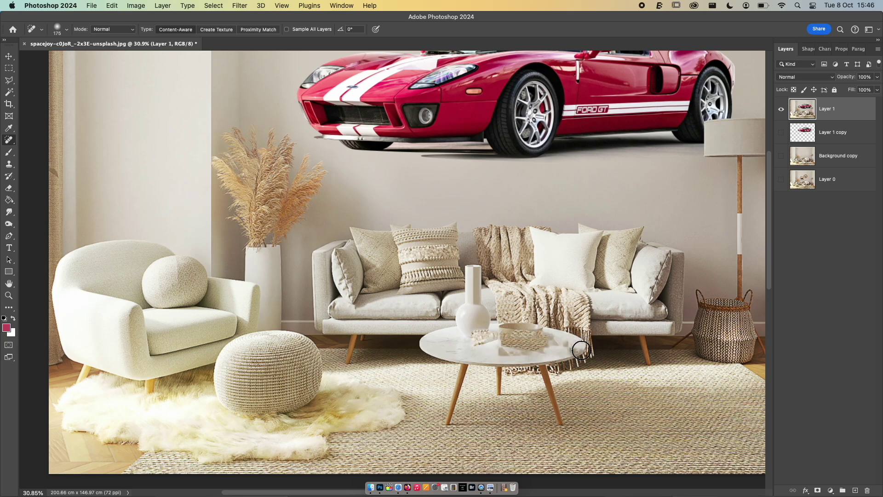
key("super+z")
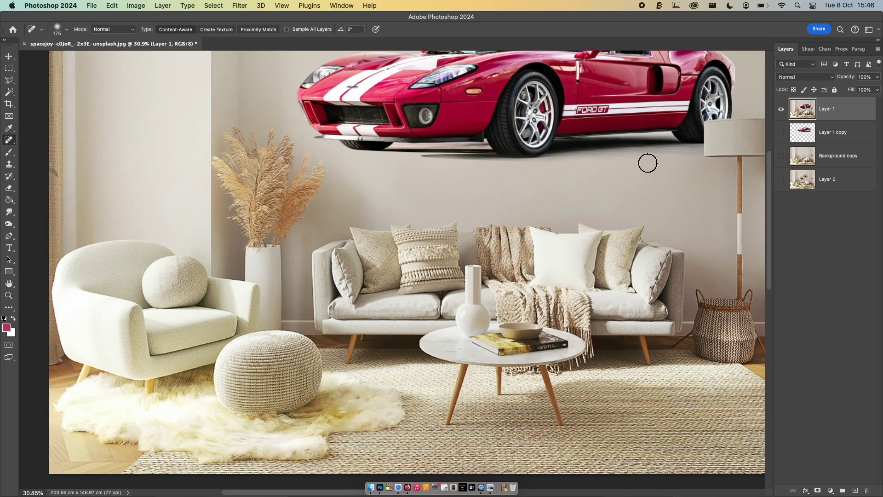
Step: Remove the FORD GT lettering from the car's side stripe with the Spot Healing Brush at 60 px
left_click_drag(647, 163, 616, 264)
scroll(573, 210, "up", 1)
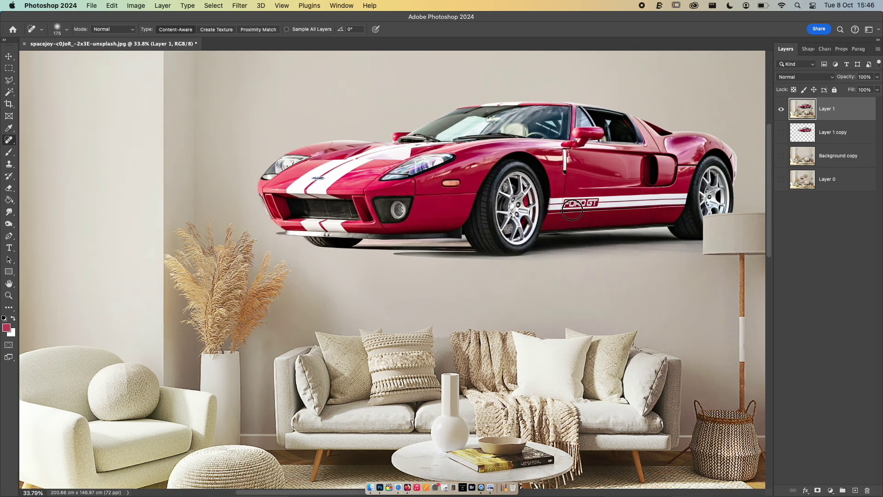
scroll(577, 201, "up", 8)
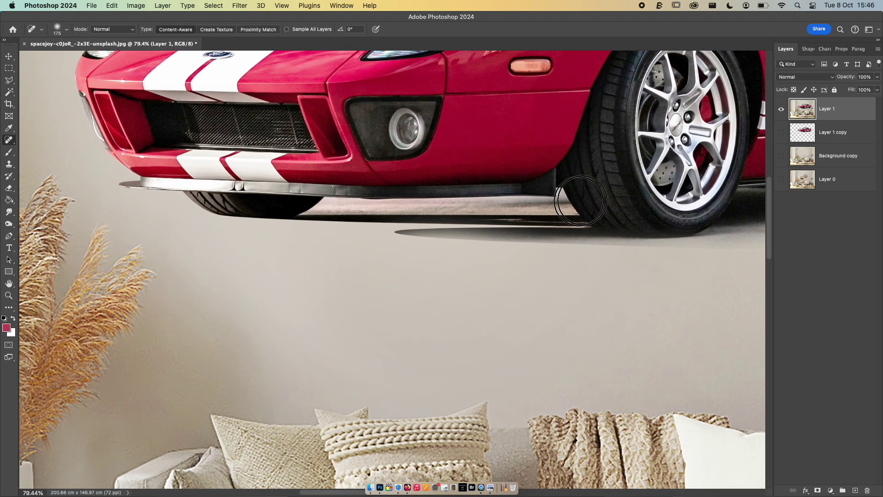
mouse_move(593, 200)
left_mouse_down()
mouse_move(369, 216)
mouse_move(210, 296)
left_mouse_up()
key("bracketleft")
key("bracketleft")
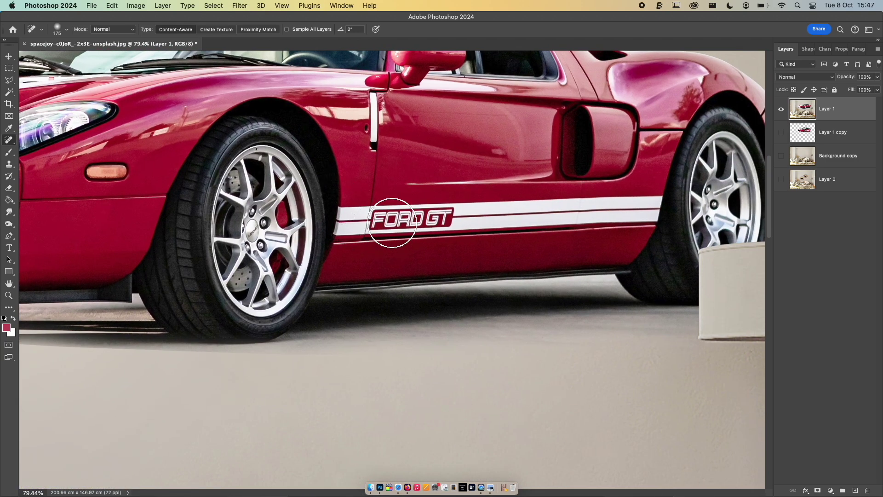
key("bracketleft")
key("bracketleft")
key("bracketleft")
key("bracketleft")
key("bracketleft")
mouse_move(389, 216)
left_mouse_down()
mouse_move(452, 213)
mouse_move(453, 221)
mouse_move(368, 226)
mouse_move(452, 217)
mouse_move(381, 216)
mouse_move(460, 218)
mouse_move(422, 219)
left_mouse_up()
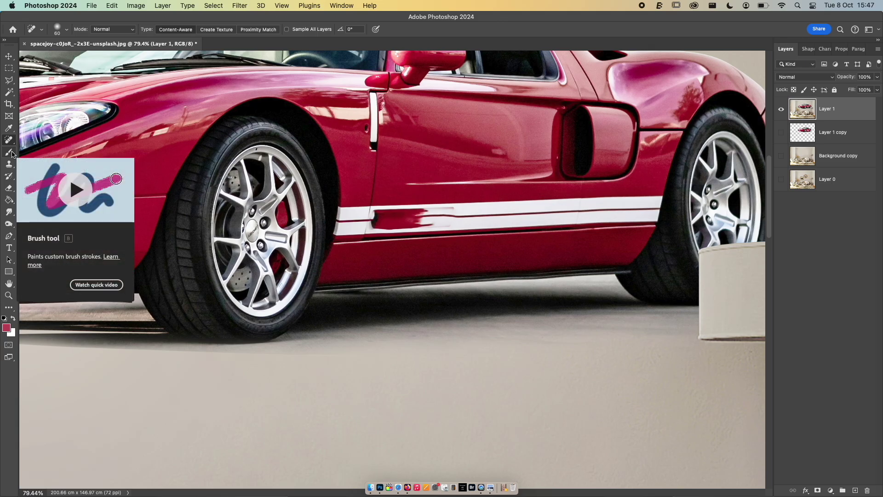
Step: Show the brush tool variants and choose the regular Brush Tool
left_click(11, 153)
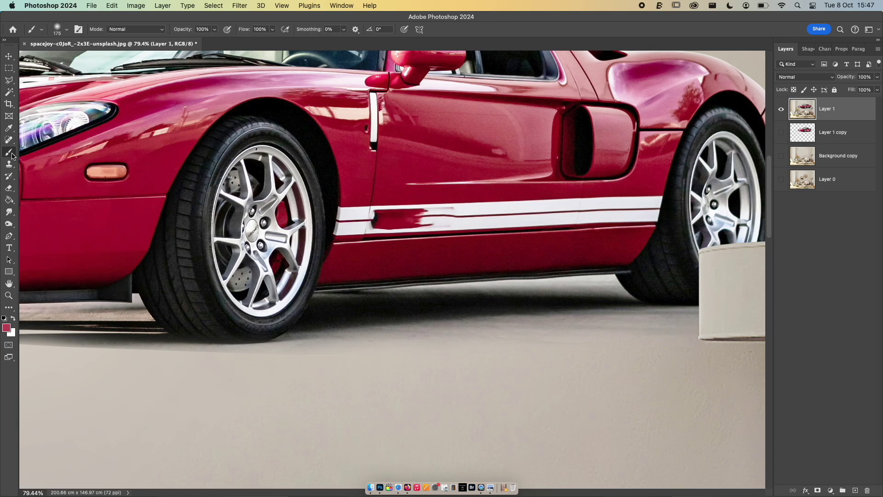
right_click(9, 154)
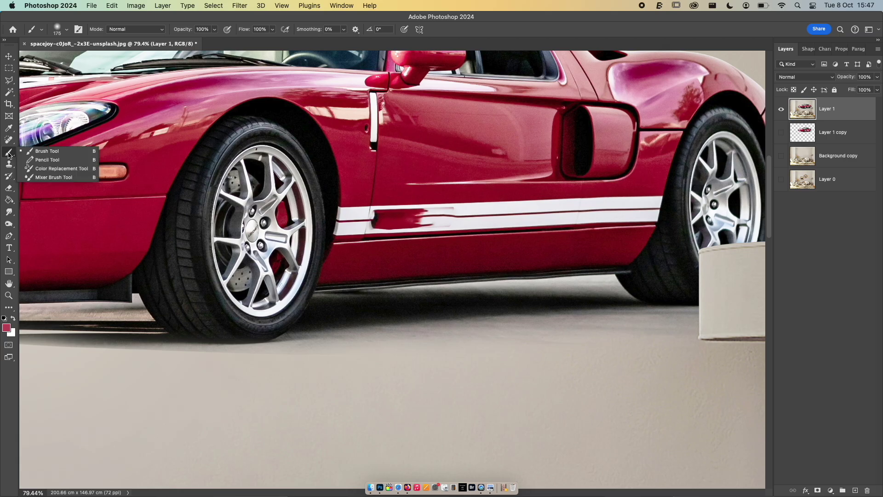
left_click(44, 152)
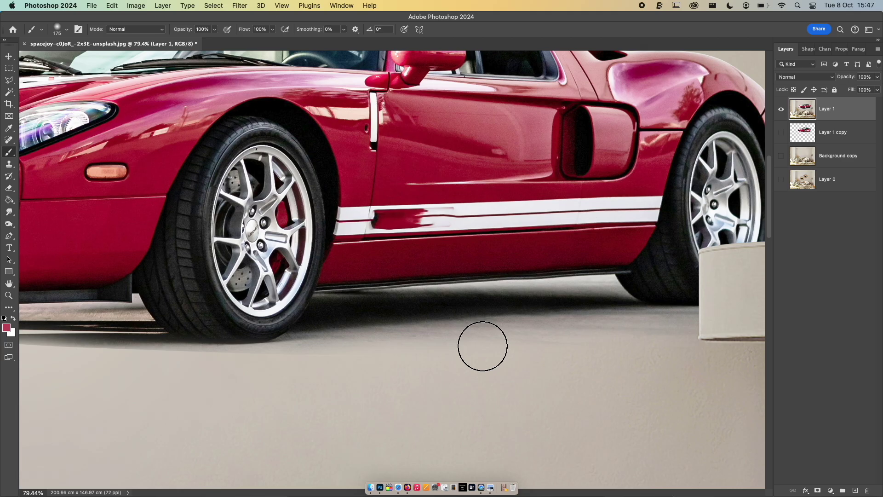
Step: Paint soft red test strokes on the wall beneath the car at 0% hardness, using brush sizes of 105 px and 364 px
right_click(482, 346)
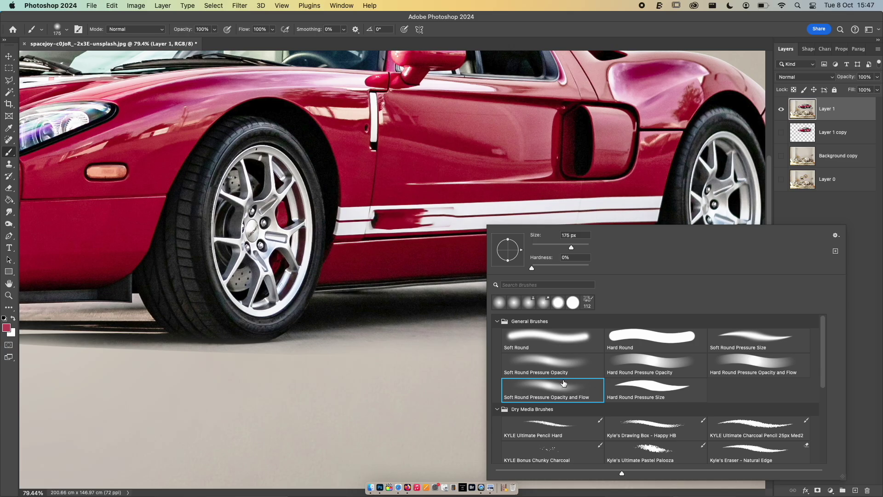
mouse_move(382, 366)
left_mouse_down()
mouse_move(316, 399)
mouse_move(380, 388)
mouse_move(466, 390)
left_mouse_up()
left_click_drag(622, 370, 508, 372)
right_click(508, 372)
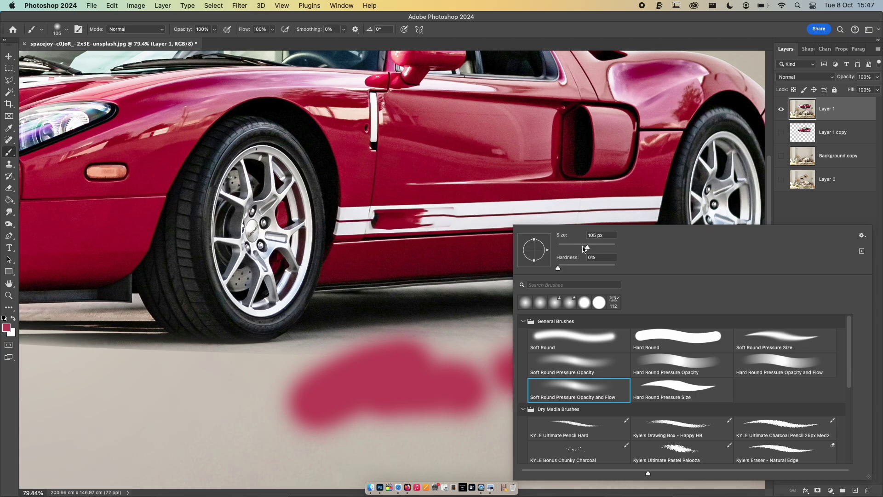
left_click_drag(583, 248, 597, 248)
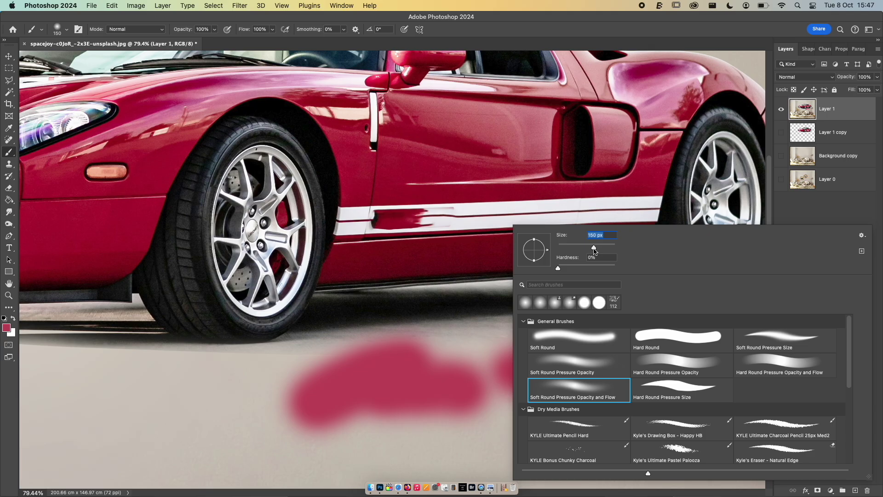
mouse_move(593, 250)
left_mouse_down()
mouse_move(581, 246)
mouse_move(607, 249)
left_mouse_up()
mouse_move(239, 390)
left_mouse_down()
mouse_move(213, 388)
mouse_move(322, 395)
left_mouse_up()
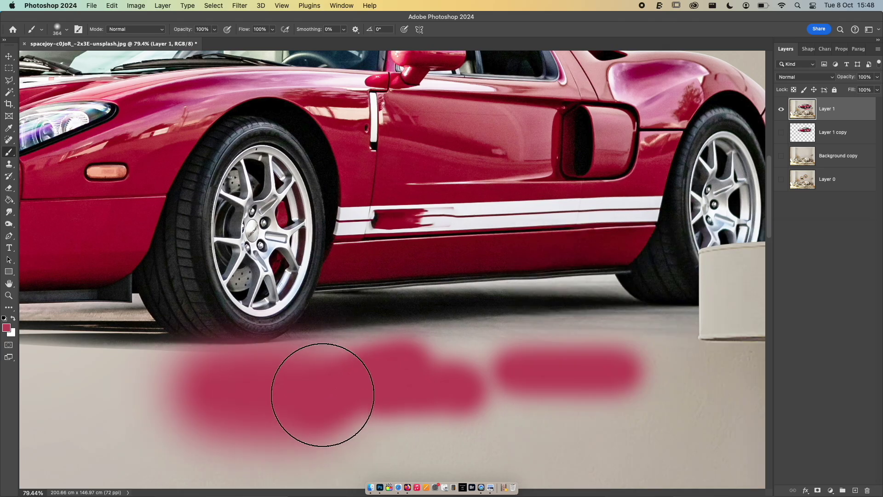
Step: Paint red test strokes beneath the car with the 364 px brush at 100%, 45% and 75% hardness
right_click(508, 355)
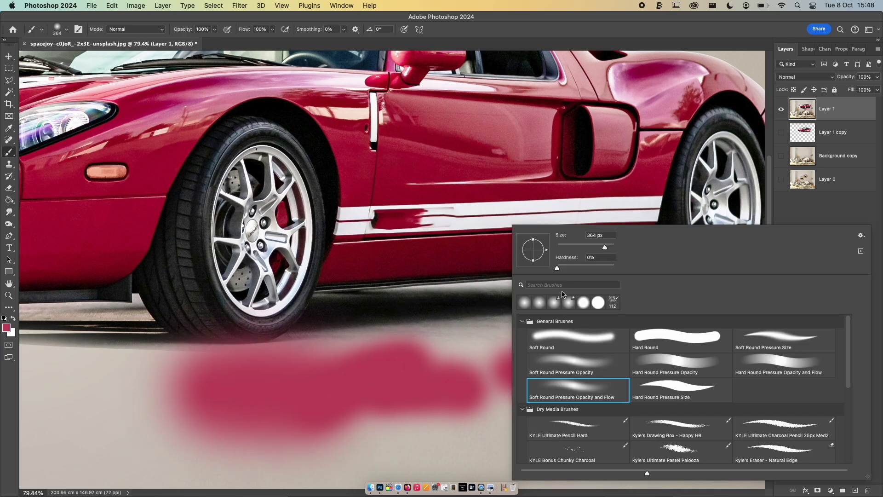
left_click_drag(582, 267, 640, 270)
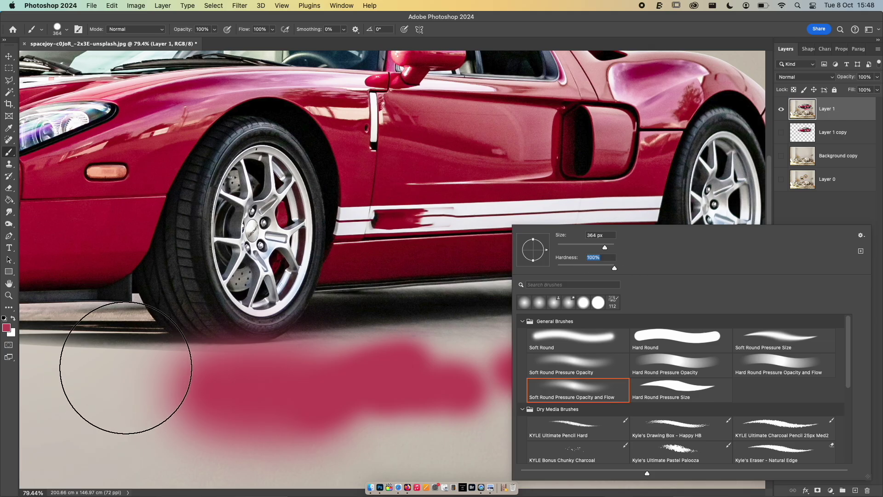
left_click(125, 367)
right_click(214, 370)
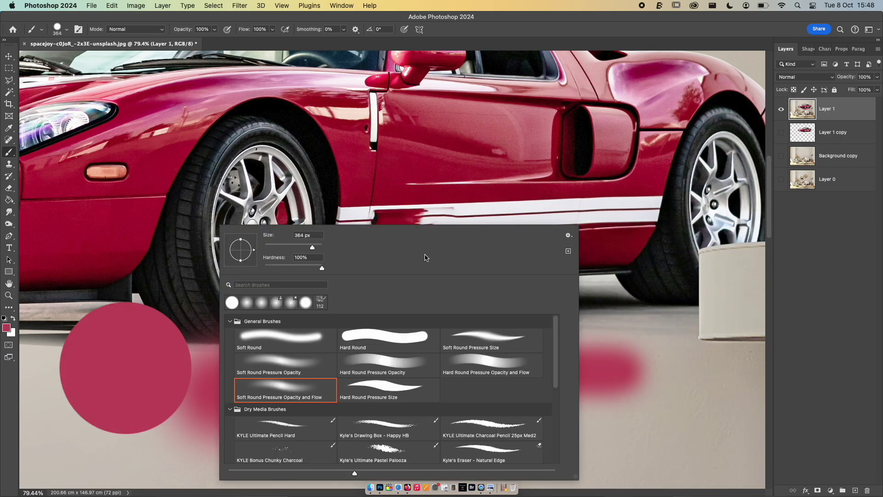
left_click_drag(322, 268, 292, 268)
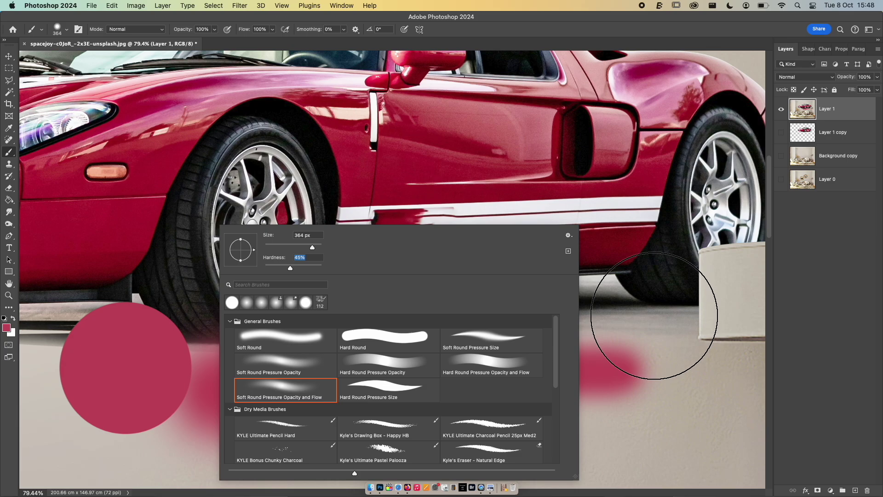
left_click(656, 335)
left_click_drag(650, 344, 578, 370)
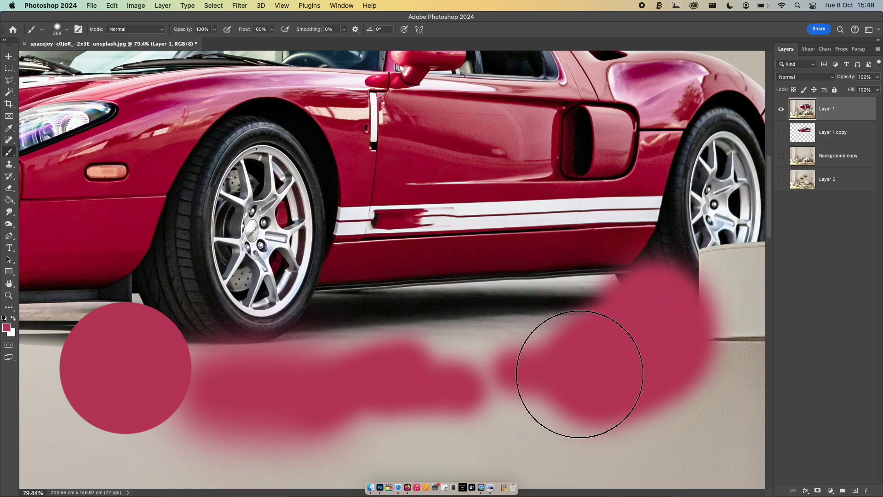
right_click(477, 323)
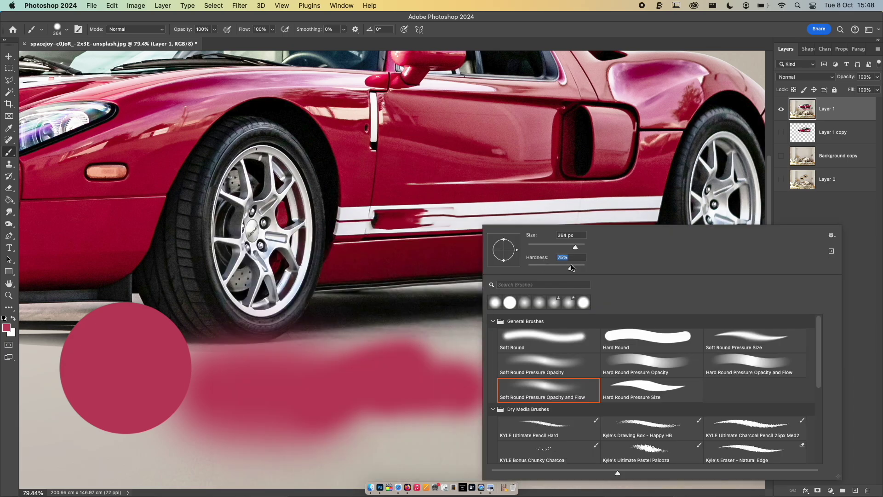
mouse_move(416, 331)
left_mouse_down()
mouse_move(404, 351)
mouse_move(434, 385)
mouse_move(528, 371)
left_mouse_up()
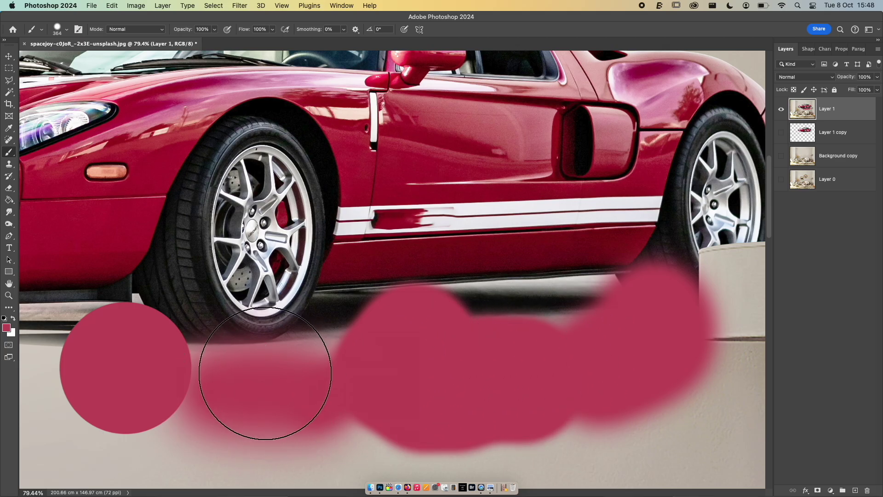
mouse_move(265, 372)
left_mouse_down()
mouse_move(290, 365)
mouse_move(286, 374)
mouse_move(147, 375)
left_mouse_up()
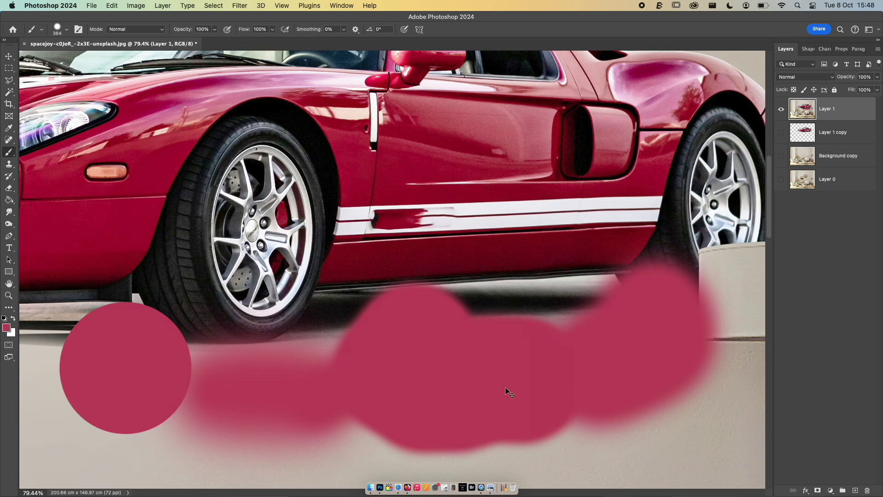
Step: Undo all the red test strokes painted beneath the car
key("super+z")
key("super+z")
key("super+z")
key("super+z")
key("super+z")
key("super+z")
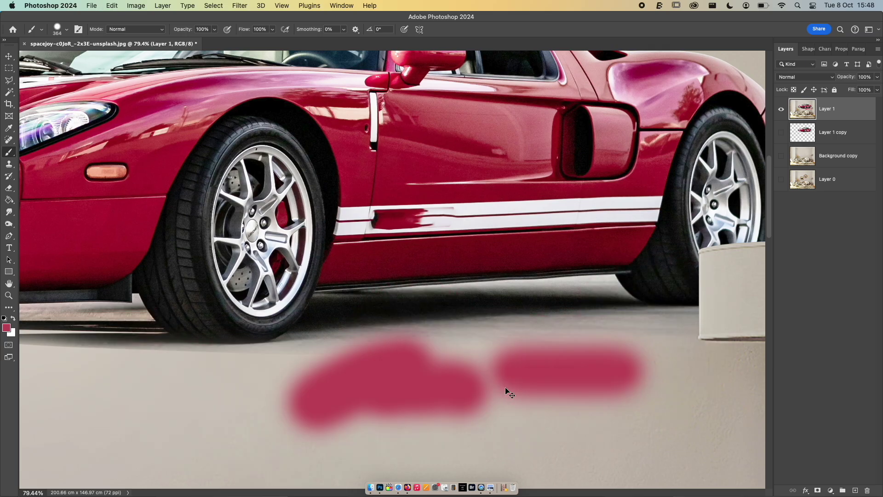
Step: Set the brush hardness to 0% and the brush size to 100 px
right_click(506, 389)
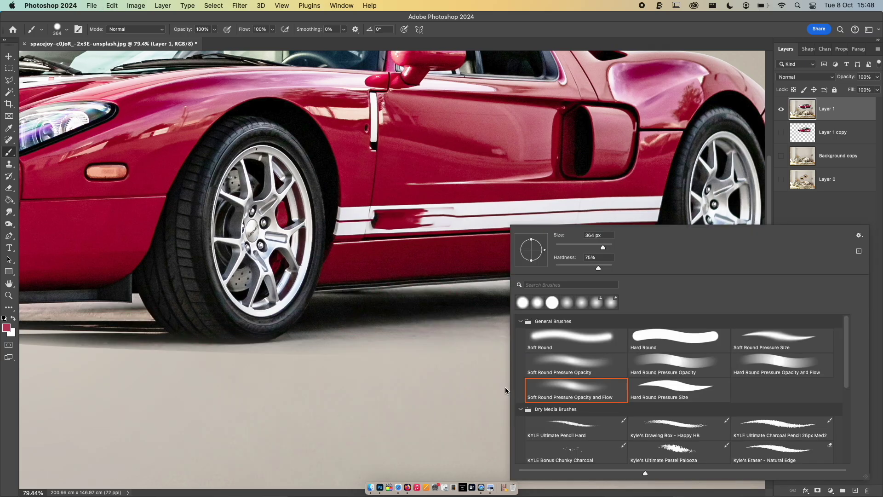
left_click_drag(587, 269, 523, 269)
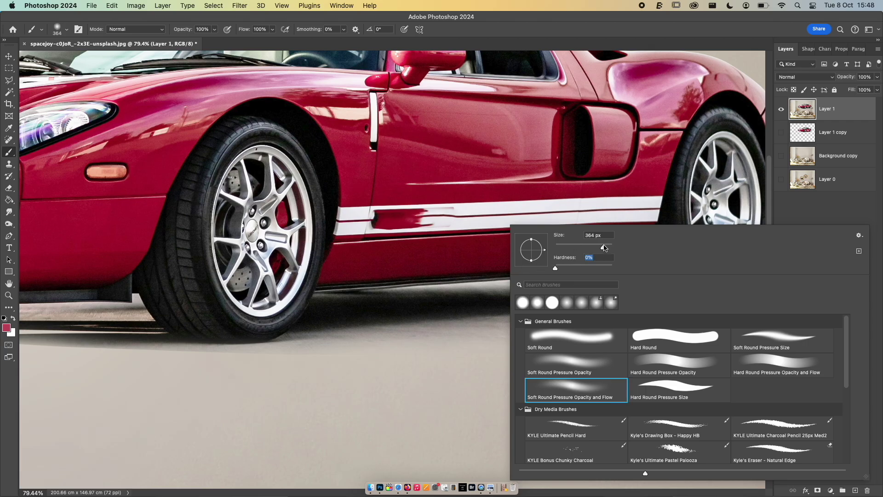
left_click_drag(604, 247, 584, 247)
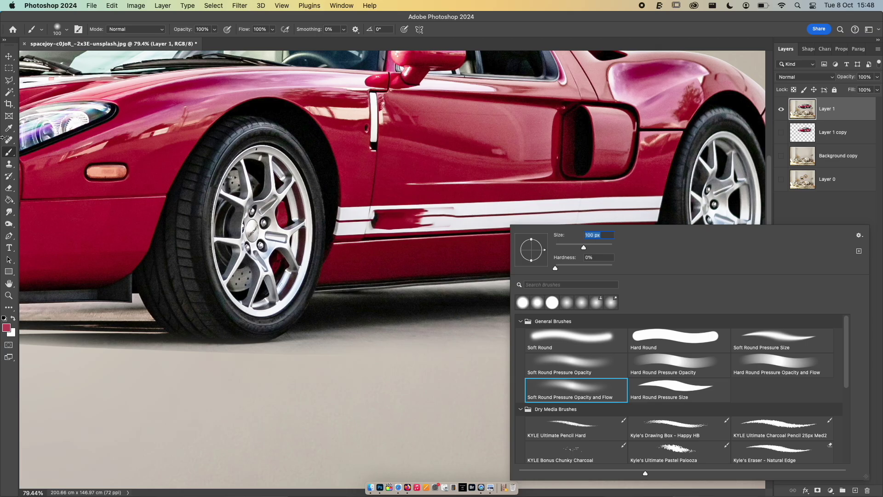
Step: Activate the Clone Stamp tool and reduce its brush size to 150 px
left_click(12, 166)
left_click(12, 166)
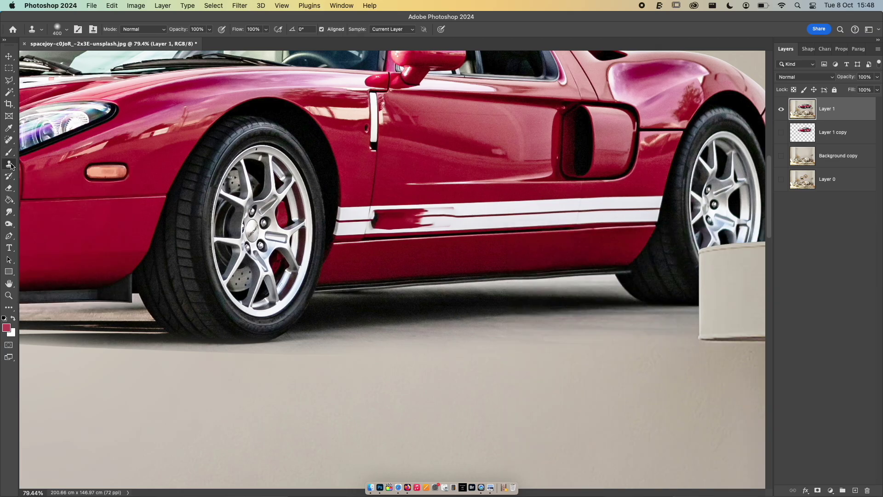
left_click(40, 163)
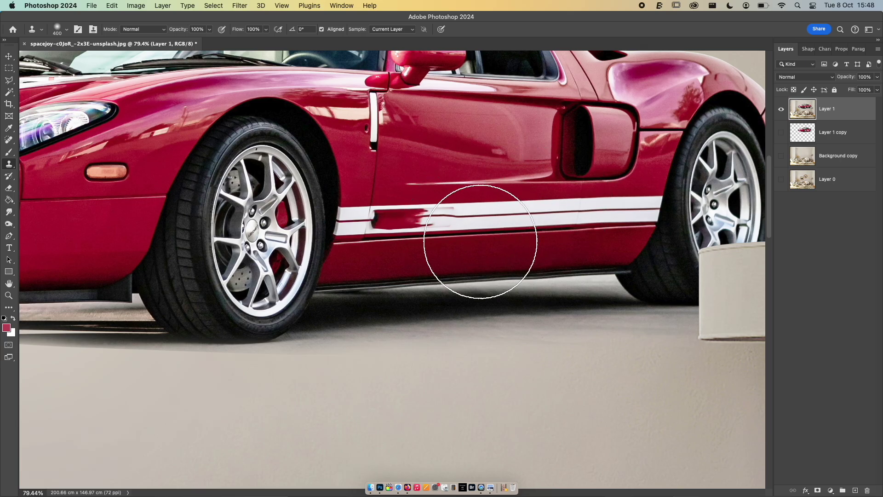
key("bracketleft")
key("bracketleft")
key("bracketleft")
key("bracketleft")
key("bracketleft")
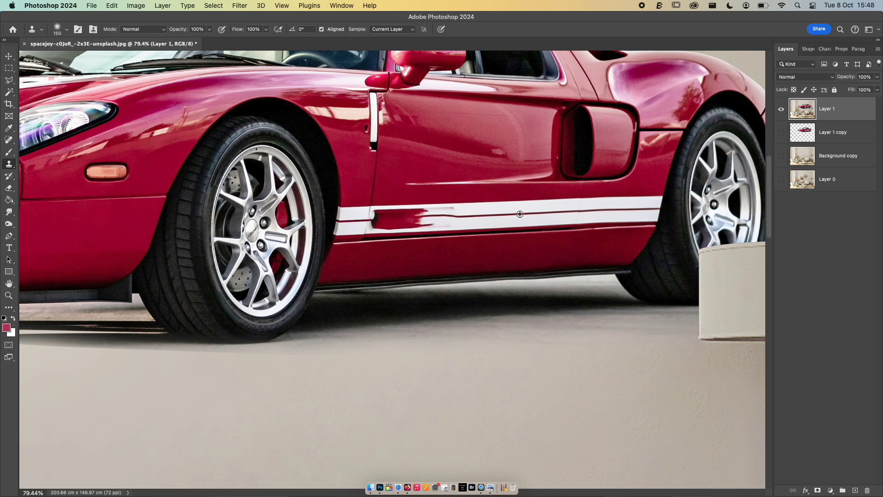
Step: Sample the intact white side stripes and clone them over the damaged stripe section behind the car's front wheel
left_click(520, 213, "alt")
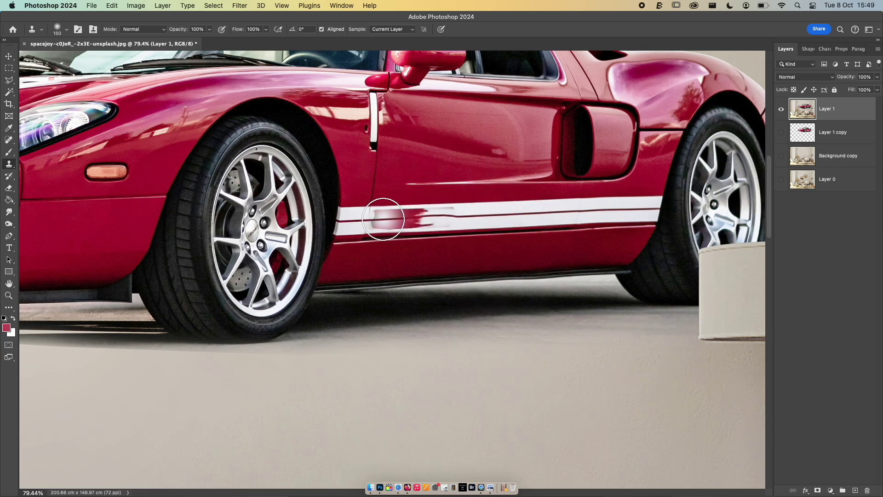
mouse_move(383, 219)
left_mouse_down()
mouse_move(375, 217)
mouse_move(405, 207)
mouse_move(437, 211)
mouse_move(390, 221)
mouse_move(497, 216)
mouse_move(473, 223)
mouse_move(582, 208)
mouse_move(580, 220)
left_mouse_up()
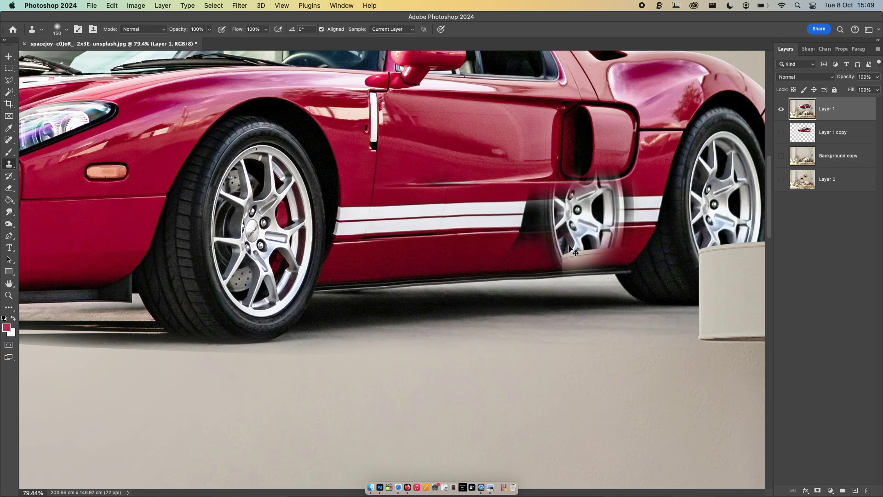
key("super+z")
key("super+z")
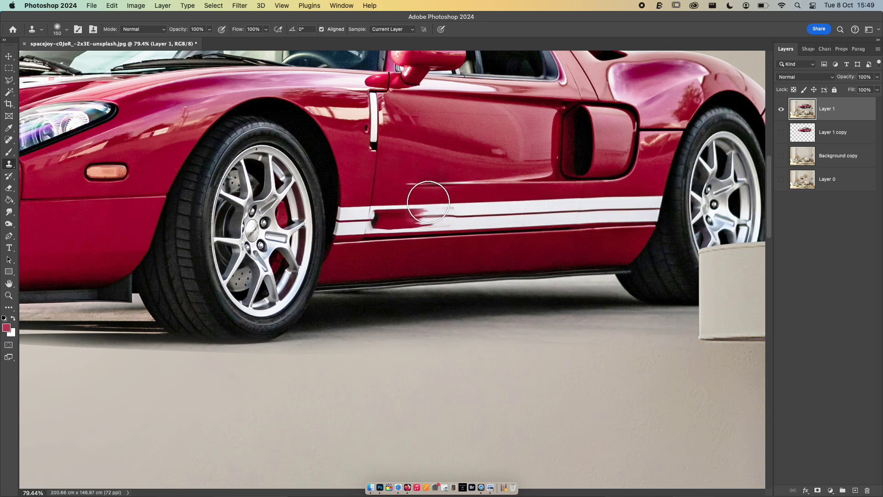
mouse_move(363, 215)
left_mouse_down()
mouse_move(416, 219)
mouse_move(381, 212)
mouse_move(463, 209)
left_mouse_up()
left_click(8, 140)
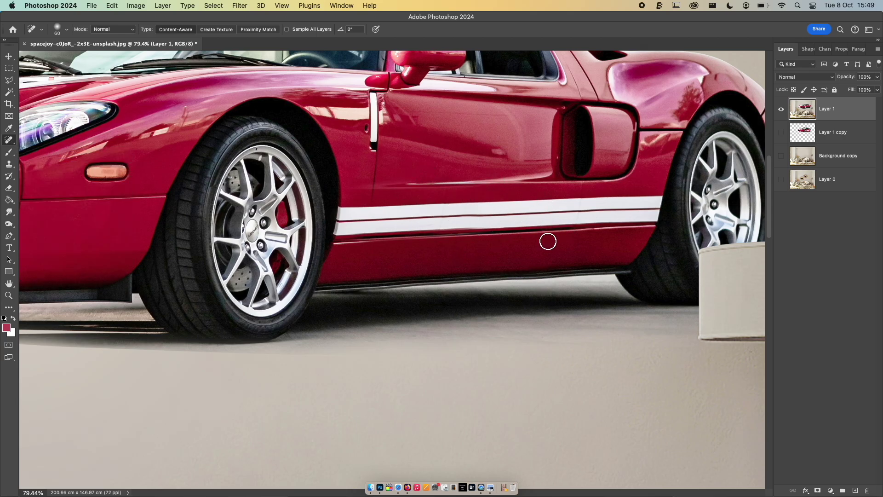
scroll(485, 238, "up", 3)
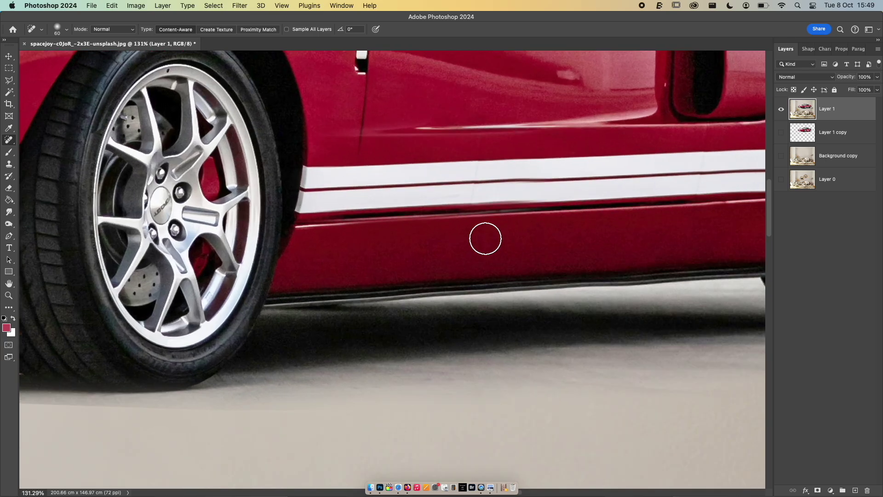
scroll(485, 238, "up", 2)
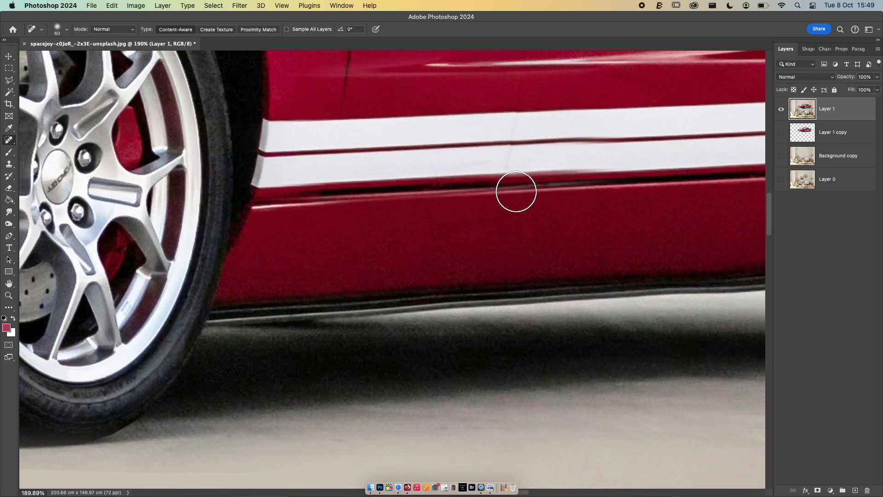
scroll(516, 191, "down", 5)
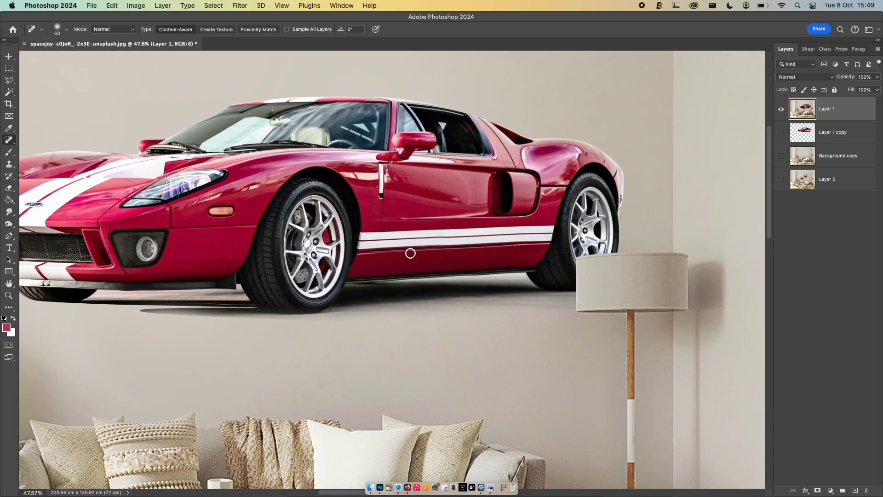
Step: Clone the floor lamp's wooden pole and part of its shade onto the wall beneath the car with the Clone Stamp
left_click_drag(416, 351, 417, 240)
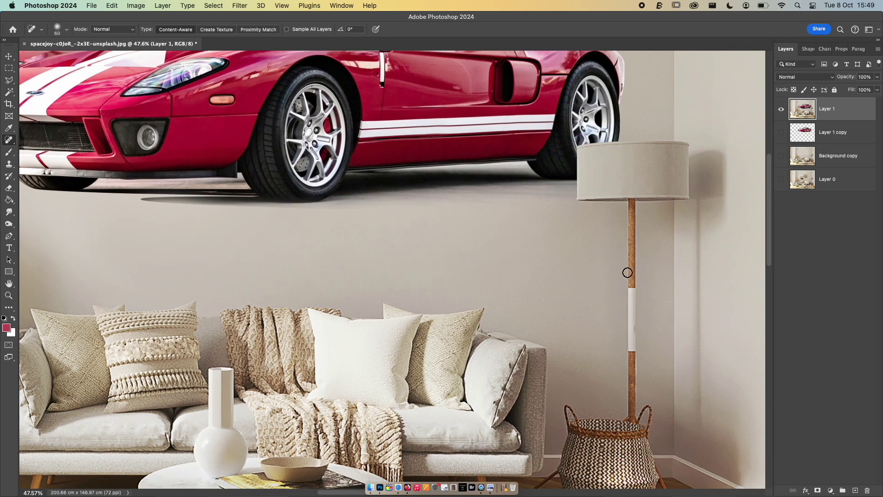
key("s")
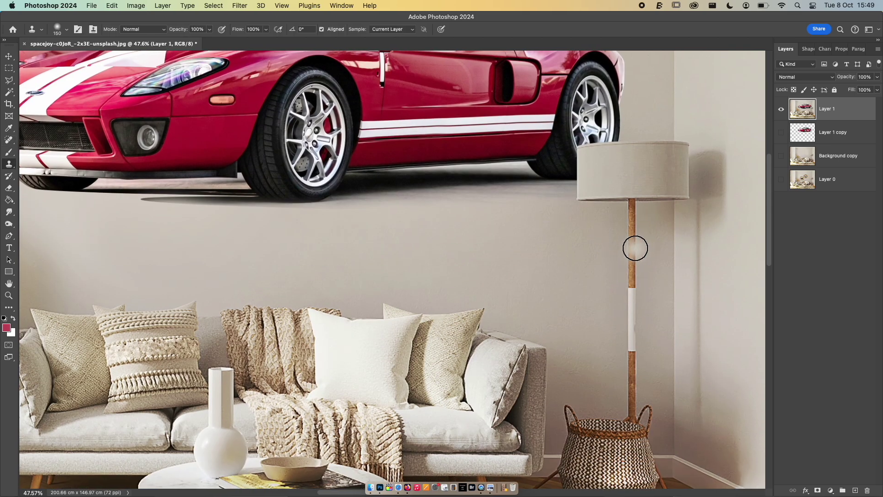
left_click(635, 248, "alt")
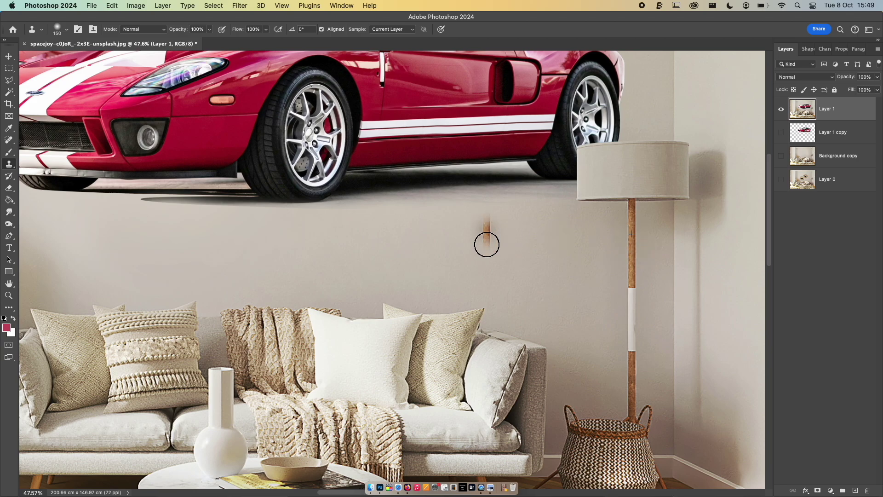
left_click_drag(485, 244, 486, 166)
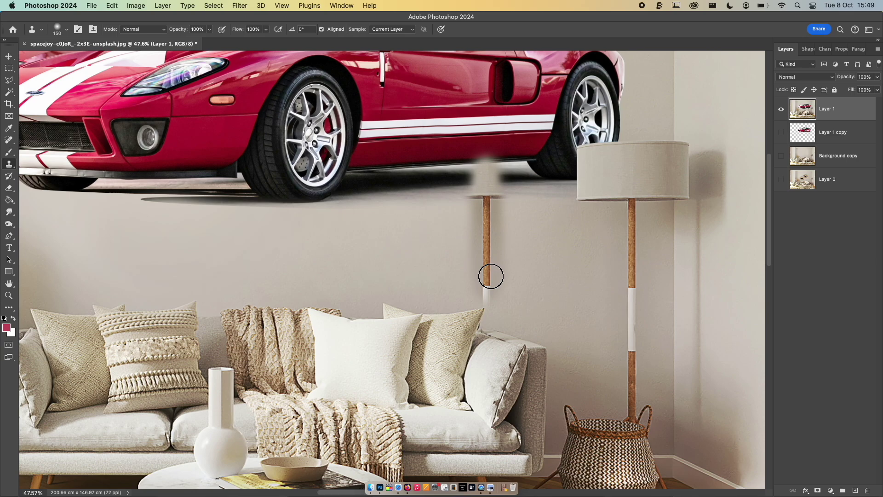
Step: Clone carpet texture over the coffee table's wooden legs to remove them
key("super+minus")
key("super+minus")
scroll(506, 349, "down", 5)
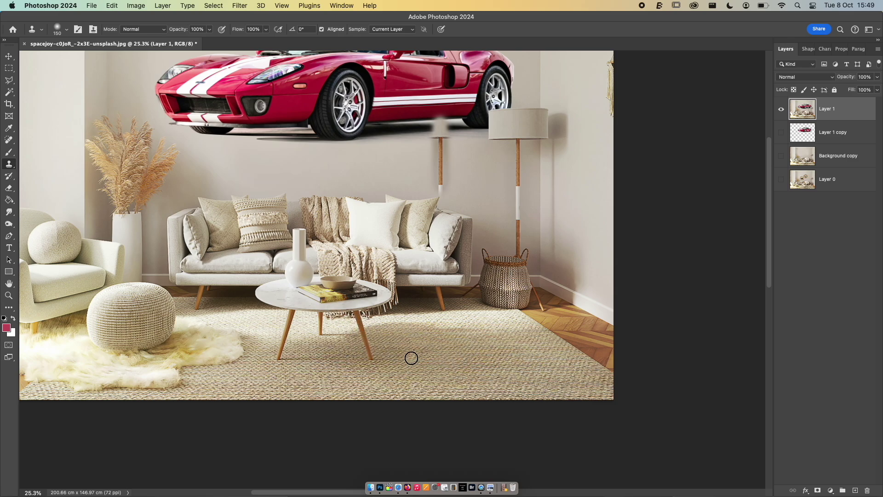
left_click_drag(371, 357, 365, 342)
left_click_drag(290, 353, 280, 355)
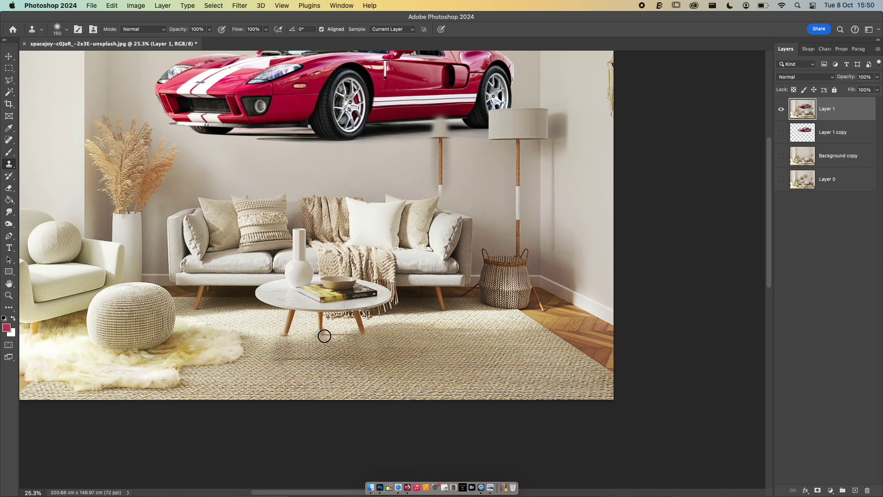
mouse_move(288, 329)
left_mouse_down()
mouse_move(278, 329)
mouse_move(288, 316)
mouse_move(322, 325)
left_mouse_up()
left_click(266, 325, "alt")
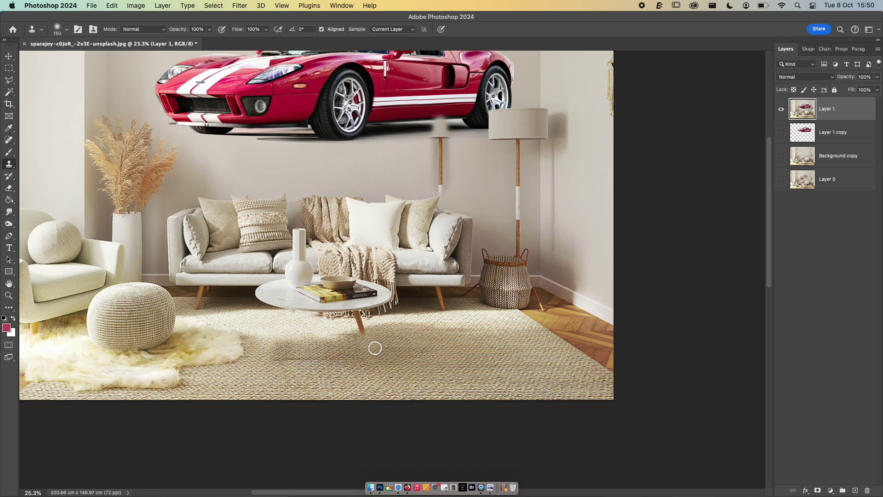
left_click_drag(368, 361, 352, 357)
Step: Undo the cloned lamp pole and the cloned carpet over the coffee table's legs
scroll(453, 338, "down", 3)
key("super+z")
key("super+z")
key("super+z")
key("super+z")
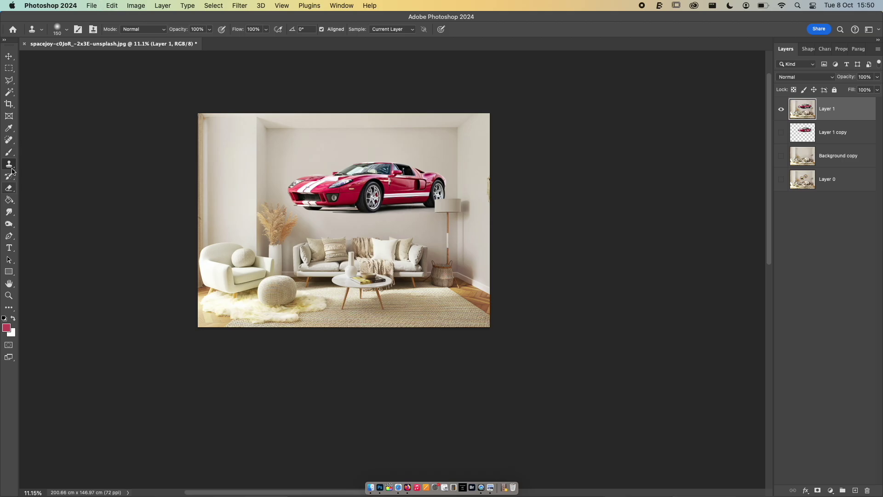
Step: Try filling the plain wall above the armchair with the red foreground colour using the Paint Bucket, and undo the fill
left_click(10, 178)
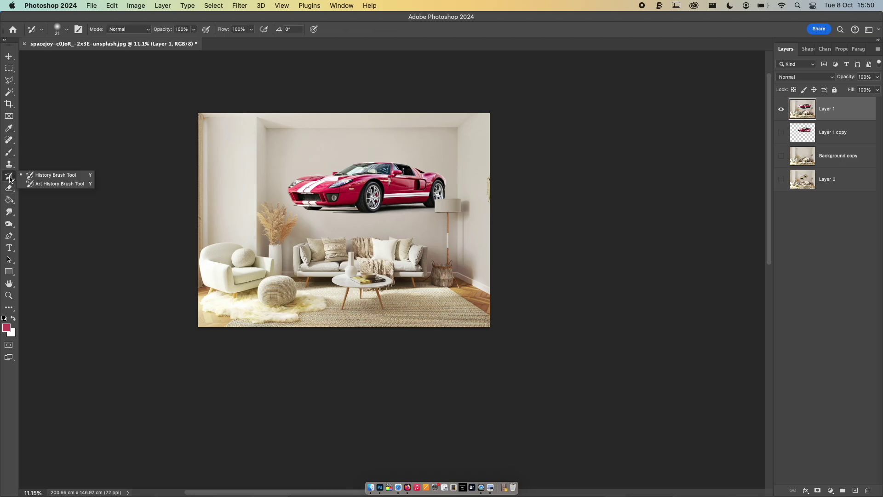
left_click(12, 190)
left_click(12, 191)
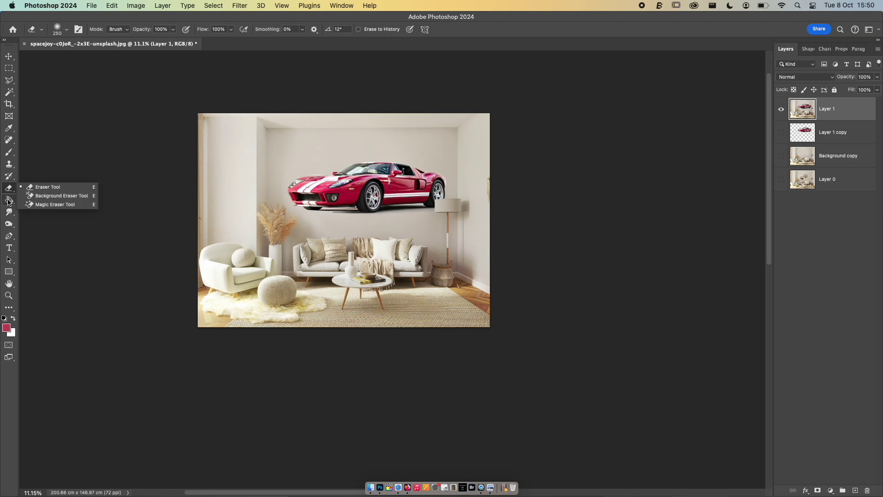
left_click(9, 201)
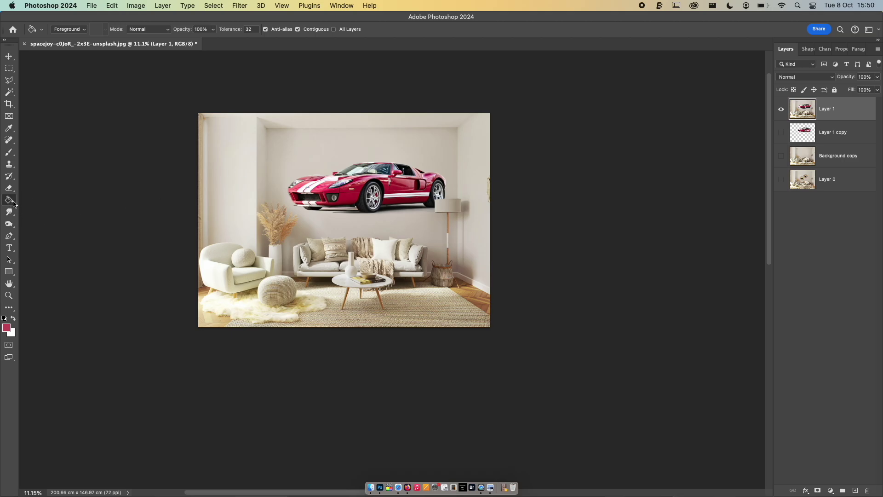
left_click(244, 167)
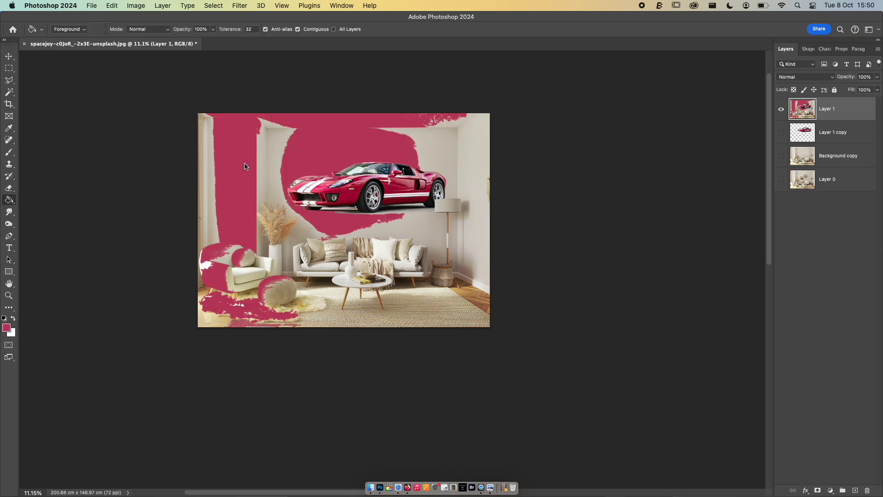
key("super+z")
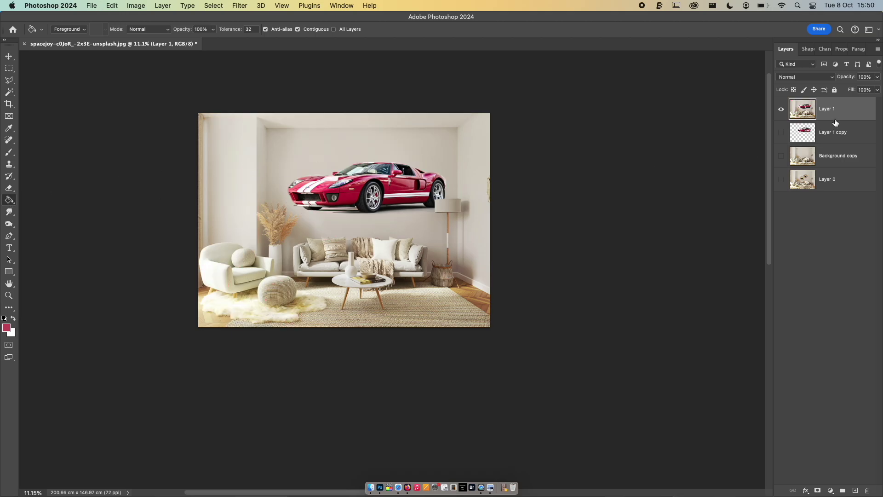
Step: Add a new layer above Layer 1, try filling it with the red foreground colour, and undo the fill
left_click(855, 490)
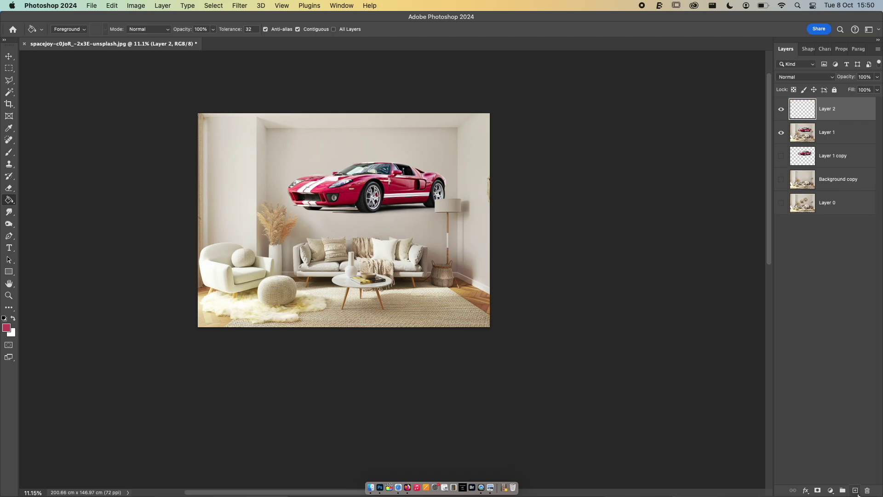
left_click(349, 194)
key("super+z")
Step: Draw a linear orange-pink-purple gradient horizontally across the room image on the new layer with the Gradient tool
right_click(8, 201)
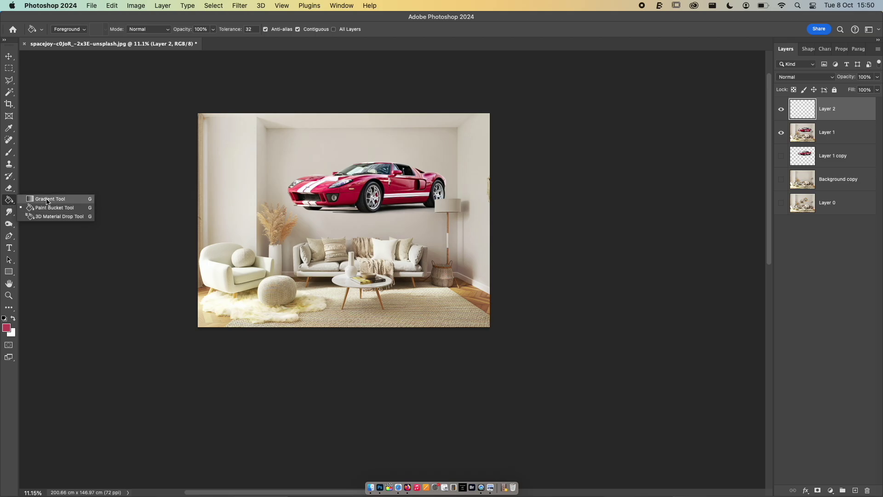
left_click(89, 199)
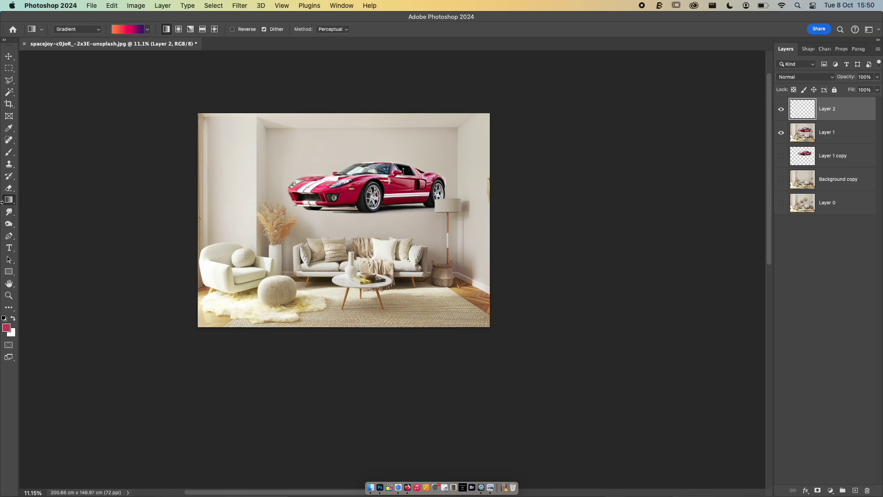
left_click(8, 163)
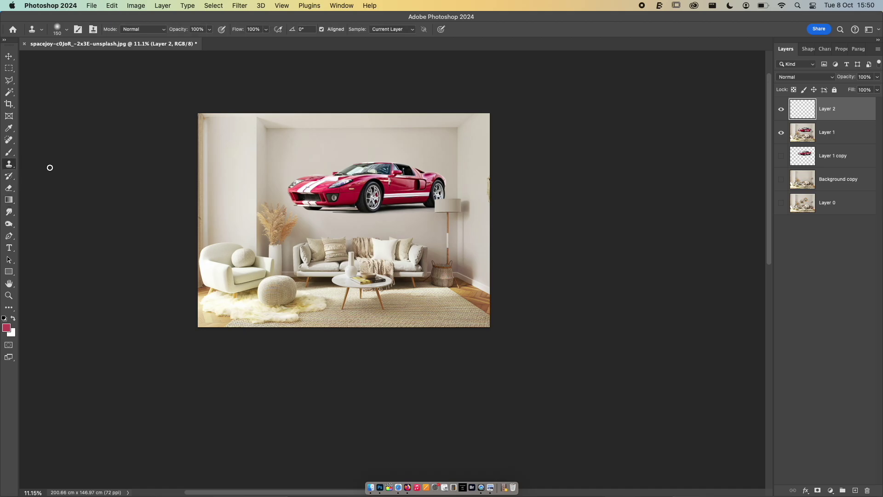
key("shift+g")
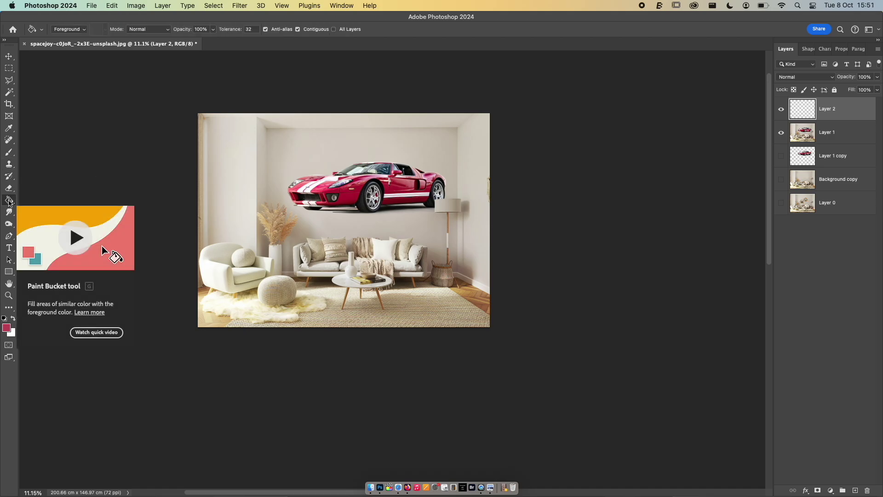
left_click_drag(9, 201, 56, 199)
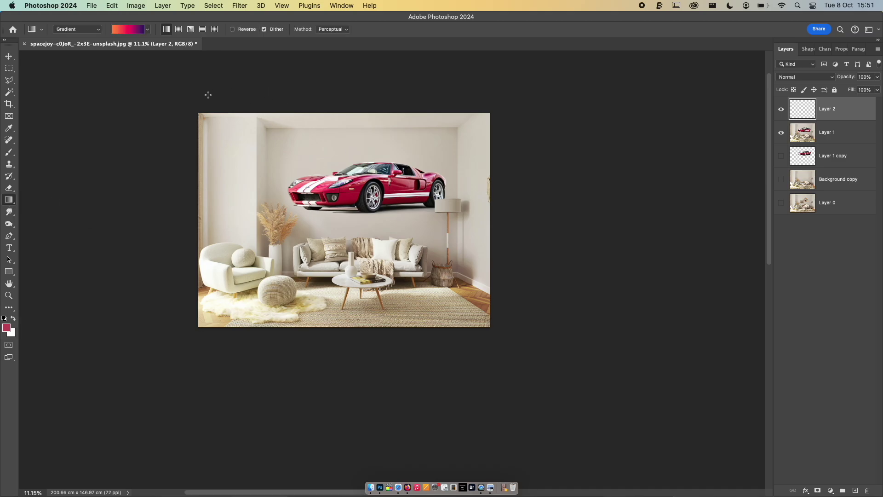
left_click_drag(241, 134, 471, 134)
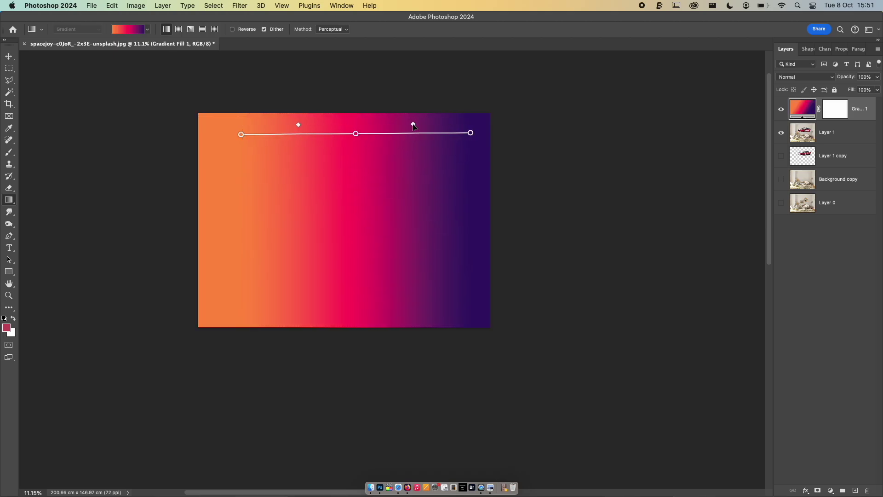
Step: Shift the midpoint between the gradient's pink and purple stops slightly towards pink, and reapply the orange-pink-purple preset
mouse_move(413, 124)
left_mouse_down()
mouse_move(363, 124)
mouse_move(406, 125)
left_mouse_up()
left_click(132, 29)
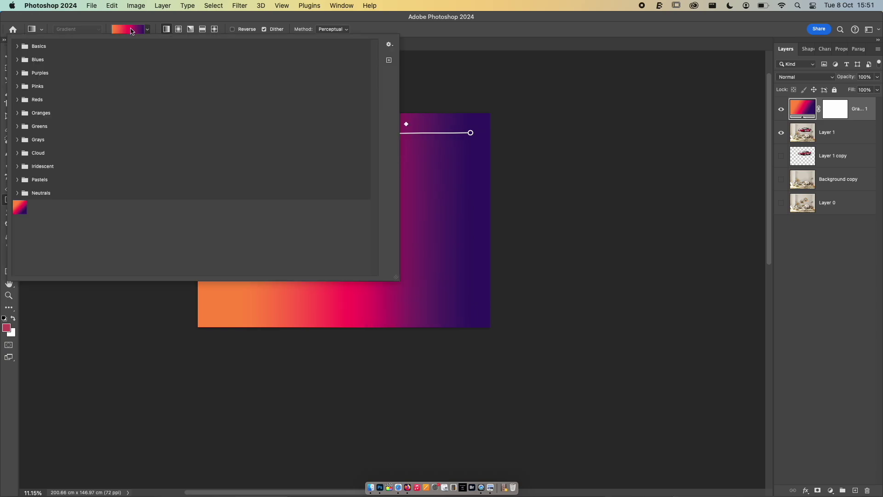
double_click(20, 206)
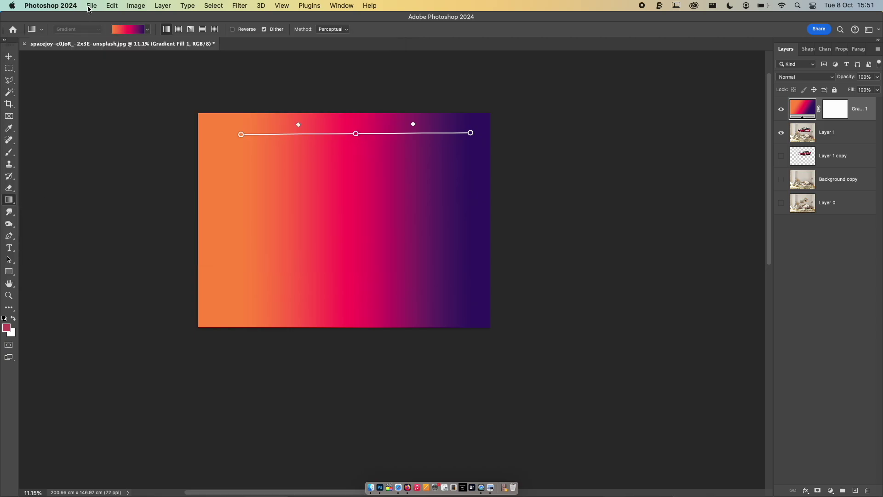
left_click(148, 30)
left_click(148, 30)
left_click(148, 29)
left_click(148, 30)
left_click(148, 30)
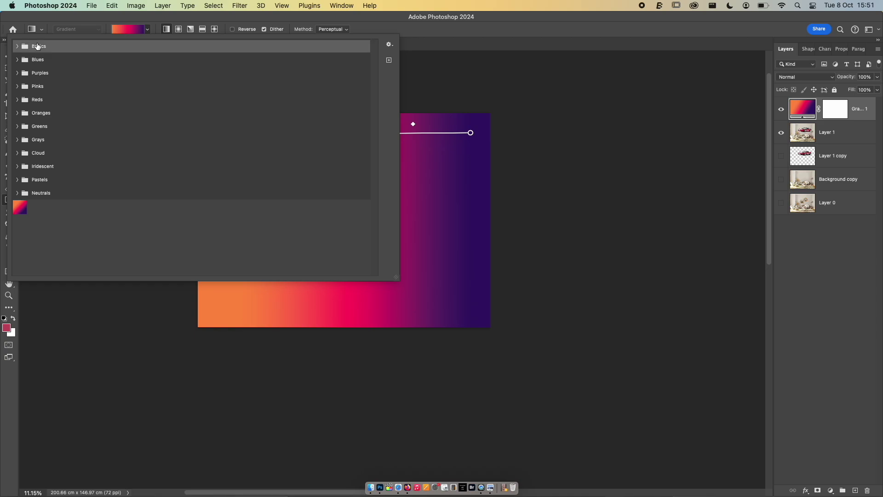
key("Escape")
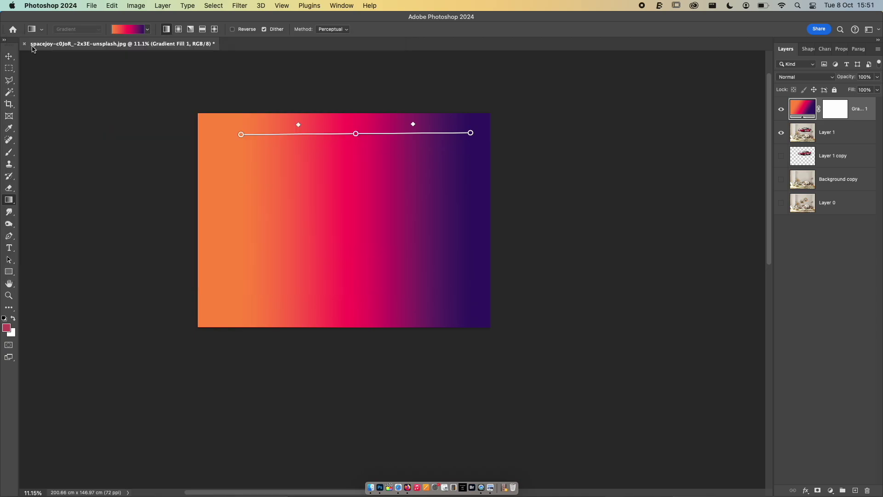
Step: Recolour the gradient's middle stop from pink to bright green, and shift the orange-green midpoint slightly towards green
double_click(356, 134)
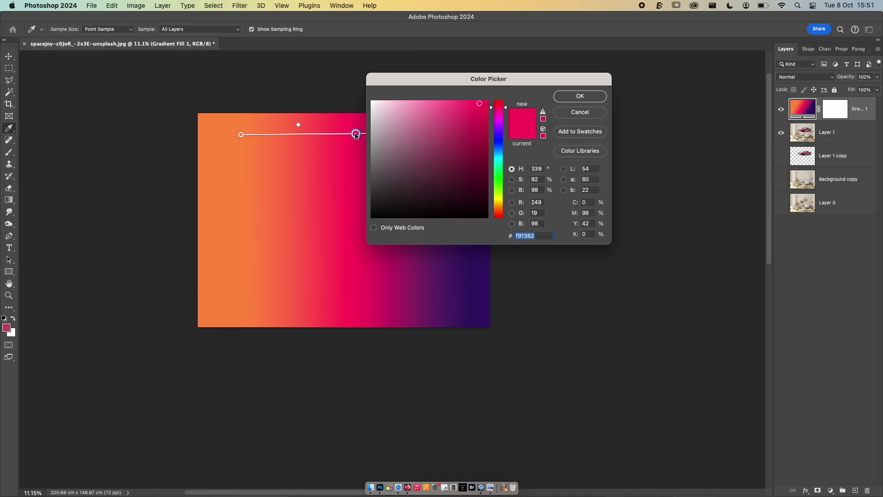
left_click(498, 175)
left_click(583, 96)
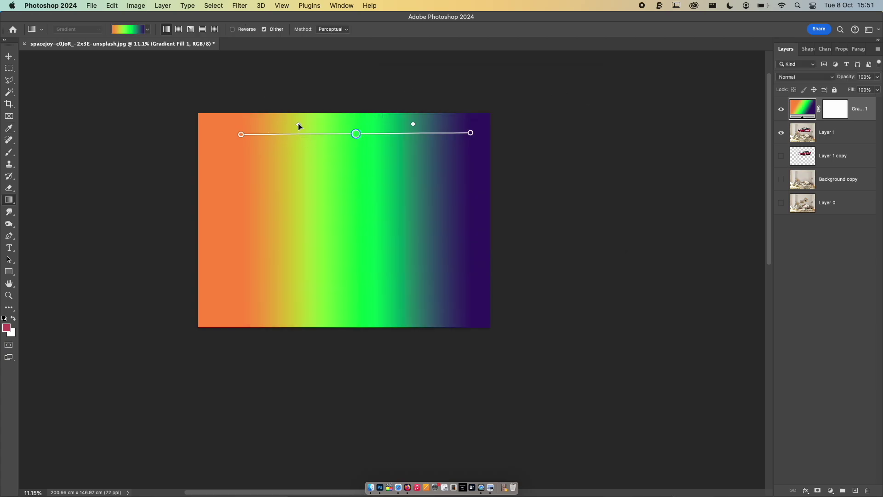
mouse_move(299, 125)
left_mouse_down()
mouse_move(284, 124)
mouse_move(351, 128)
mouse_move(304, 129)
left_mouse_up()
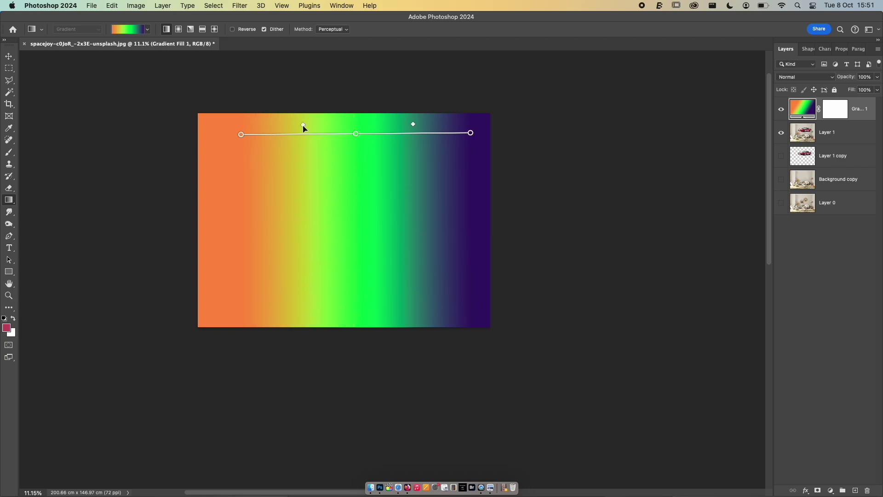
Step: Add a stop near the gradient's orange end and colour it light blue, 449cfe
double_click(264, 129)
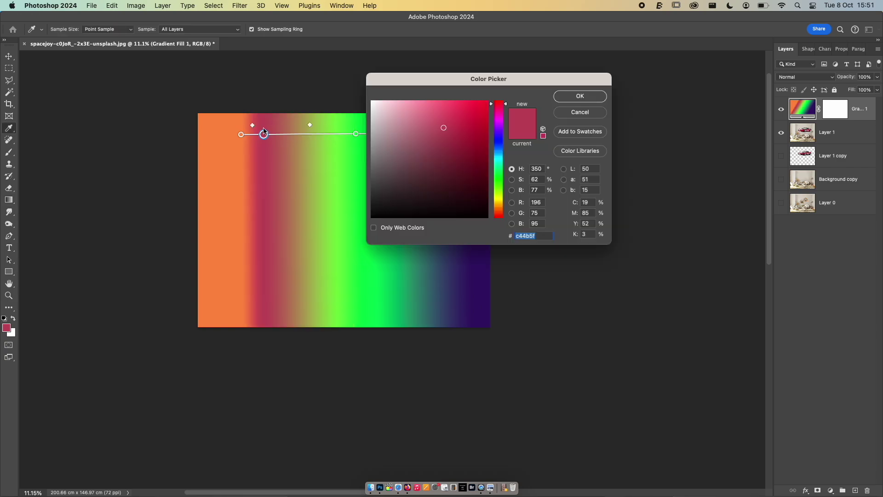
mouse_move(254, 125)
left_mouse_down()
mouse_move(278, 119)
mouse_move(256, 123)
mouse_move(266, 129)
left_mouse_up()
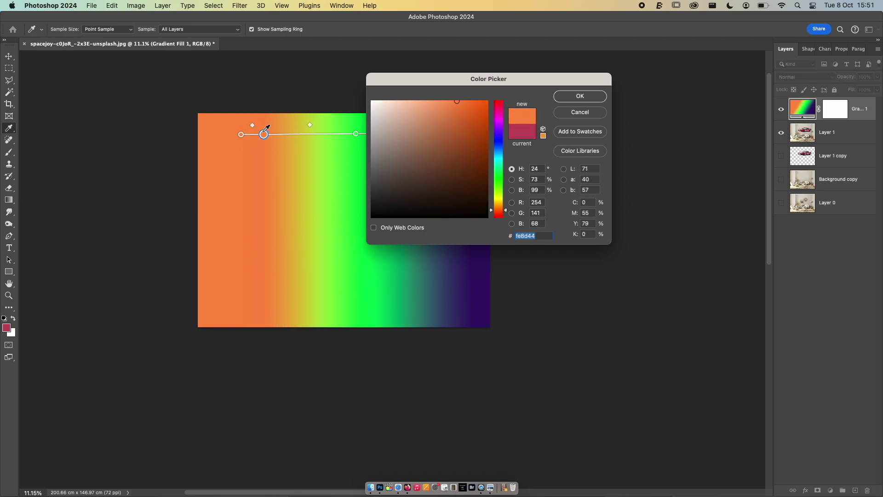
left_click(499, 153)
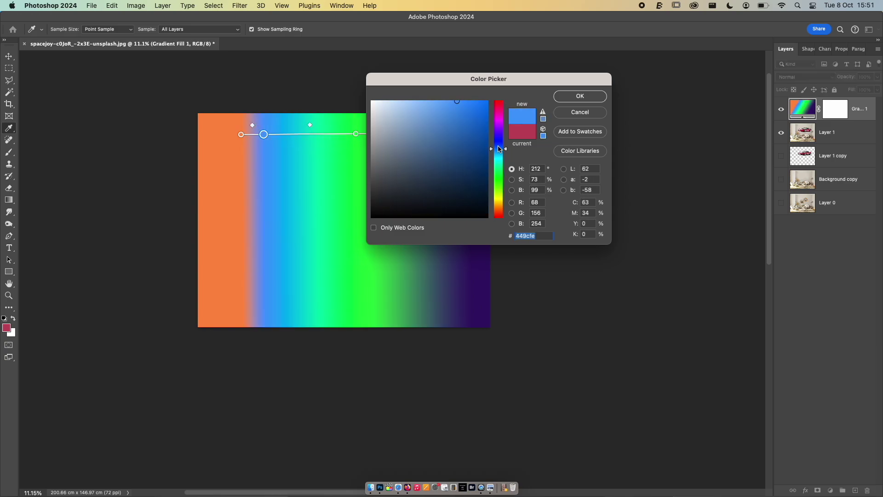
left_click(563, 95)
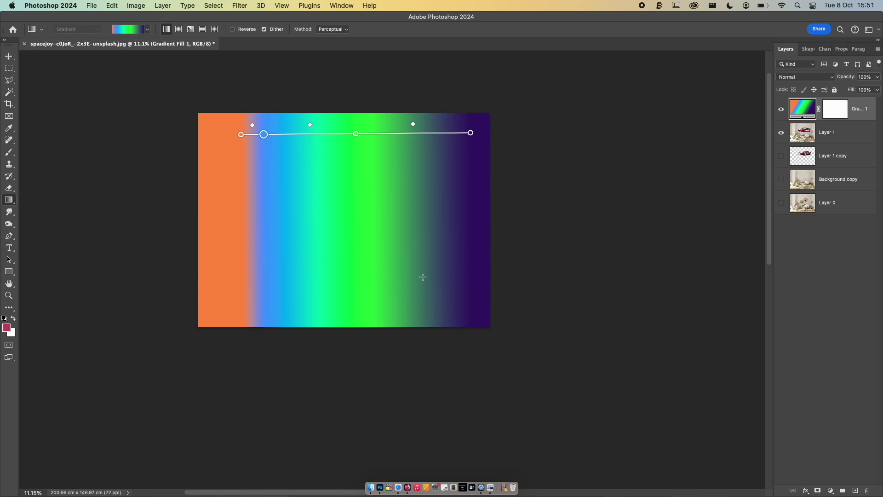
Step: Switch to the Paint Bucket, undo the added blue stop, and delete the gradient fill layer
right_click(16, 202)
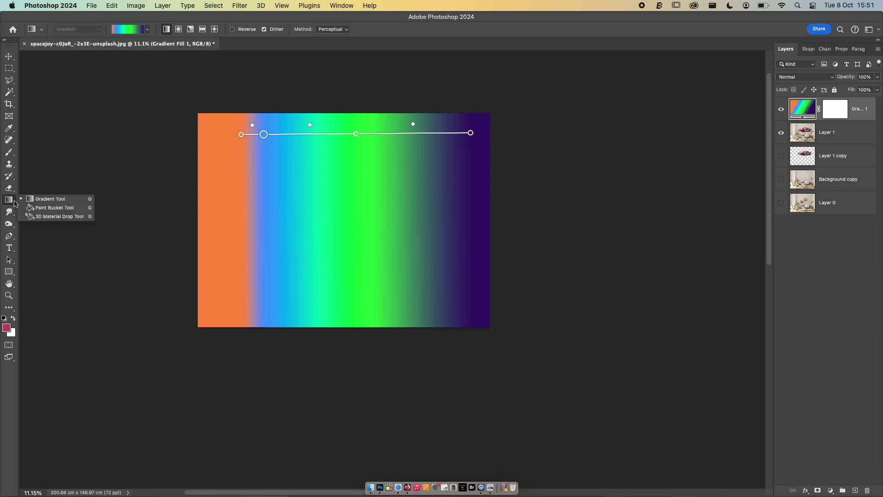
left_click(46, 207)
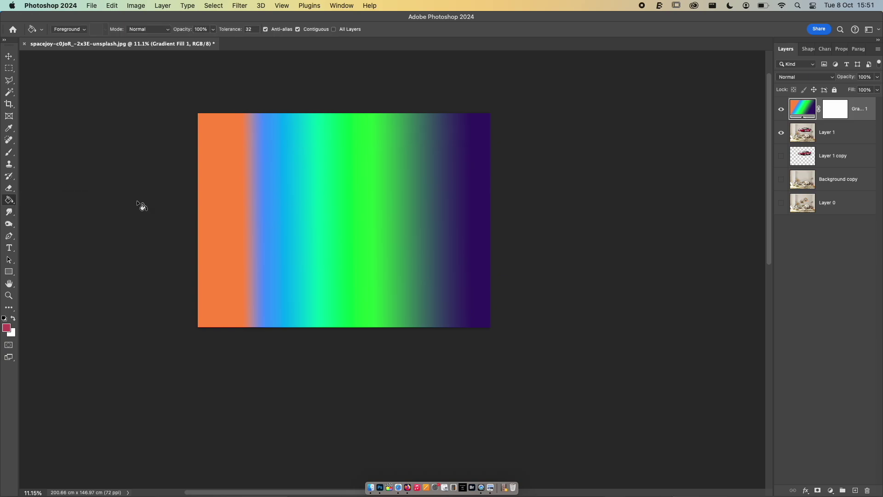
key("super+z")
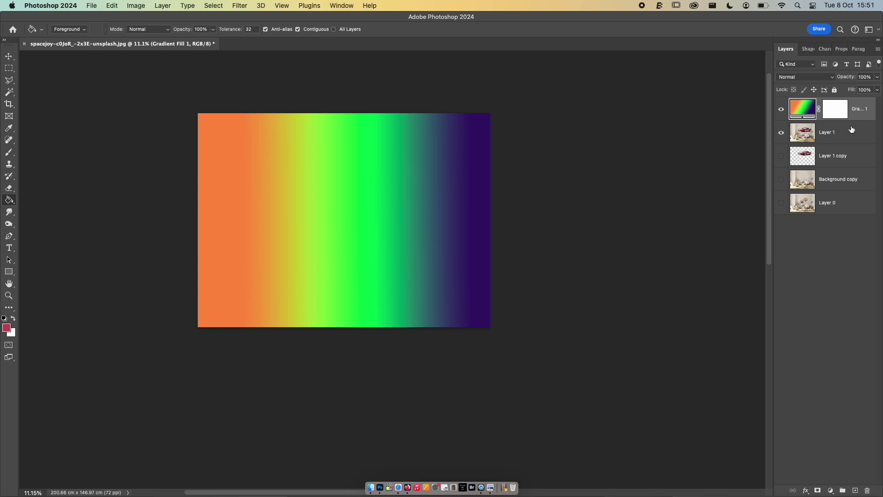
key("BackSpace")
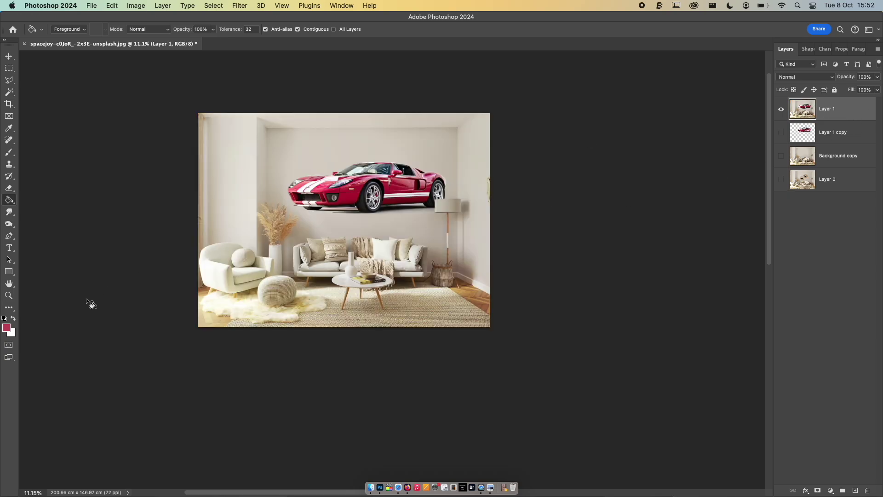
Step: Choose the Smudge tool and examine the car's front bumper and tyre edges up close
left_click(10, 215)
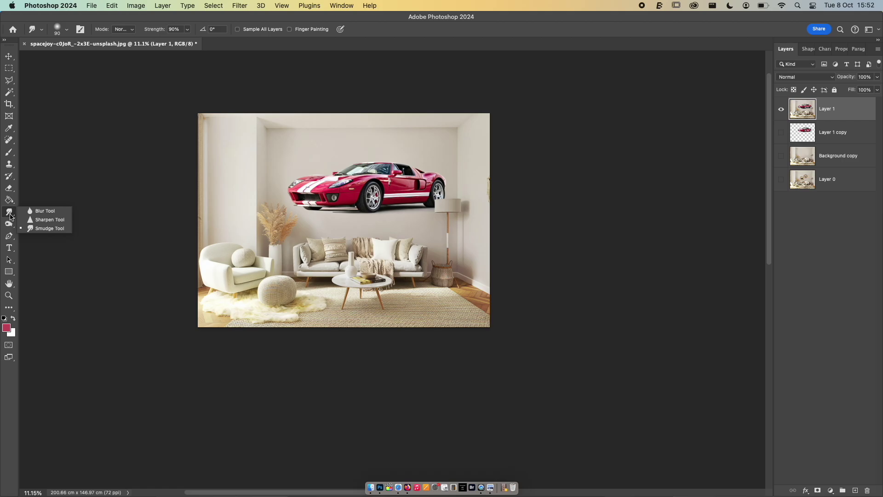
left_click(326, 185)
left_click_drag(276, 183, 309, 178)
left_click_drag(316, 145, 384, 289)
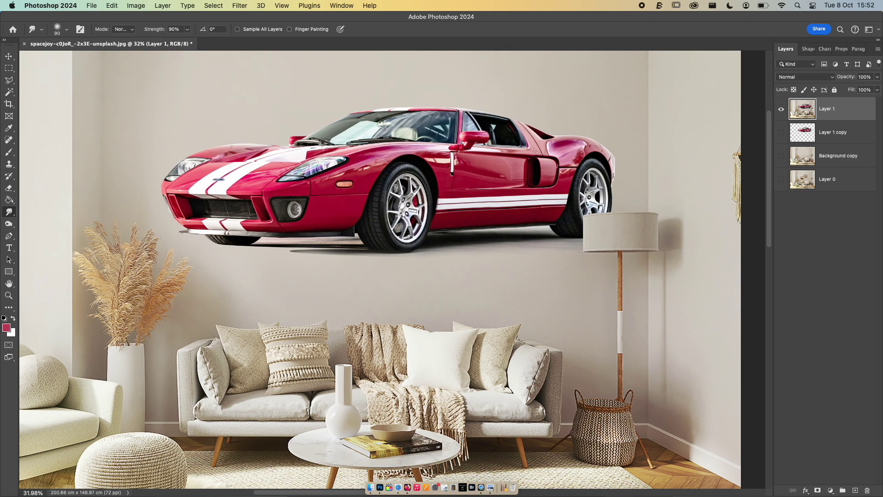
scroll(385, 289, "up", 5)
left_click_drag(266, 173, 607, 187)
scroll(376, 152, "up", 5)
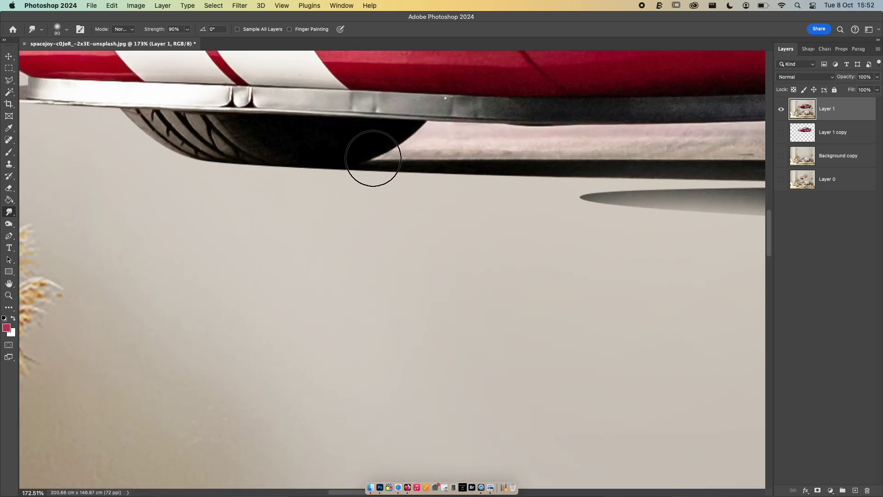
scroll(441, 171, "left", 5)
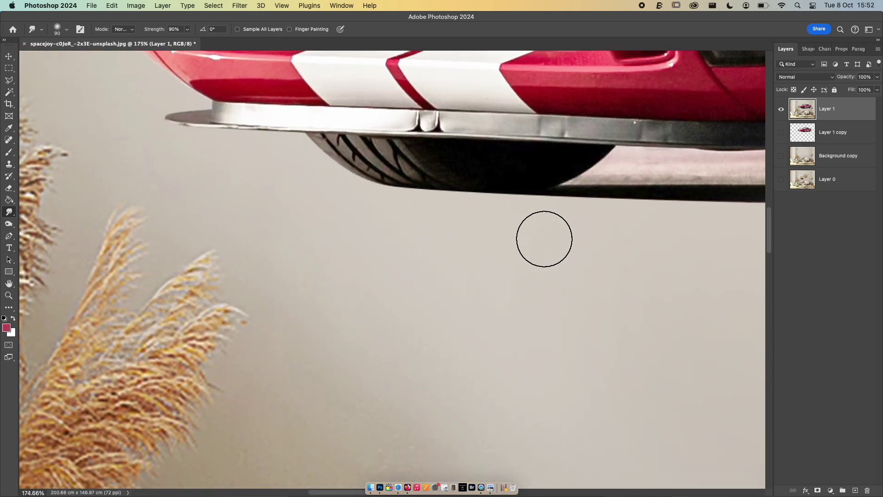
Step: Delete Layer 1, show the Layer 1 copy and Background copy layers, and check the car by toggling its visibility
key("p")
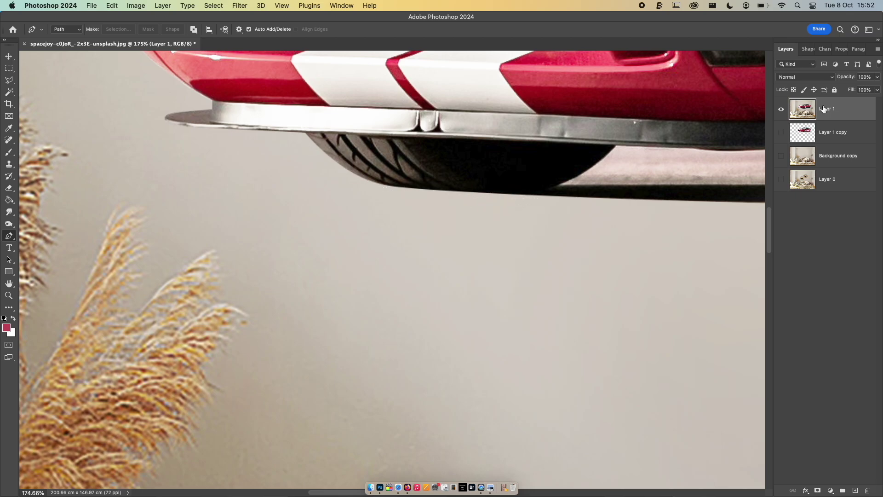
key("Delete")
left_click(781, 109)
left_click(781, 132)
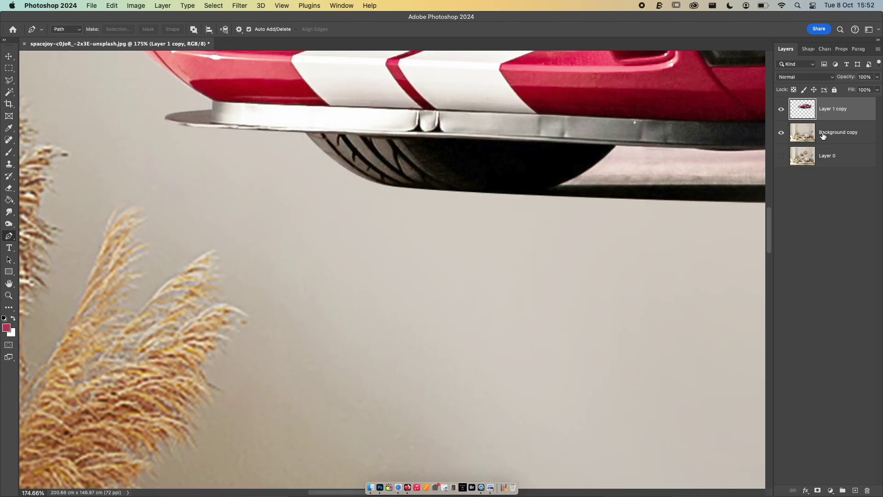
left_click(781, 110)
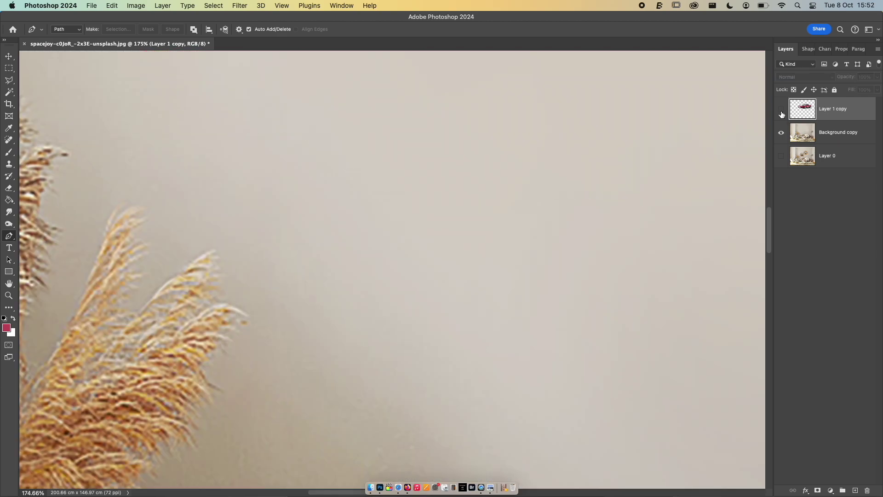
left_click(781, 110)
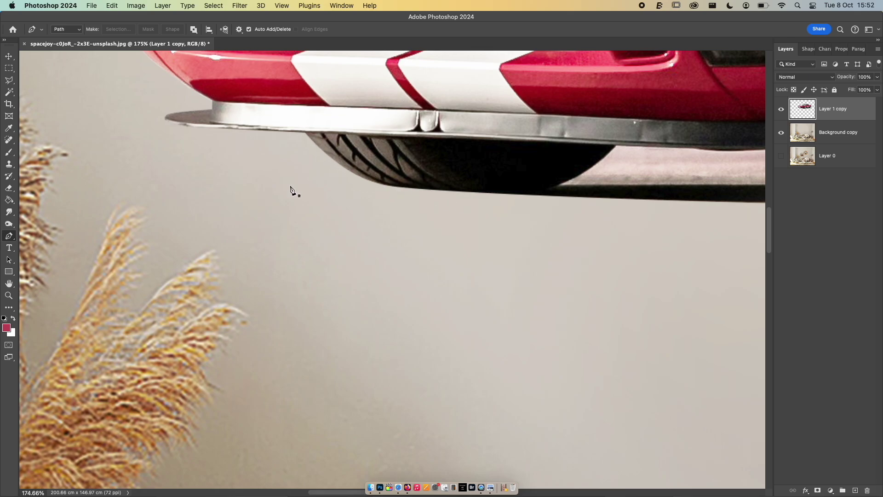
Step: Try smudging the front tyre down onto the wall with the Smudge tool at 90% strength, and undo the stroke
left_click(10, 213)
left_click(9, 214)
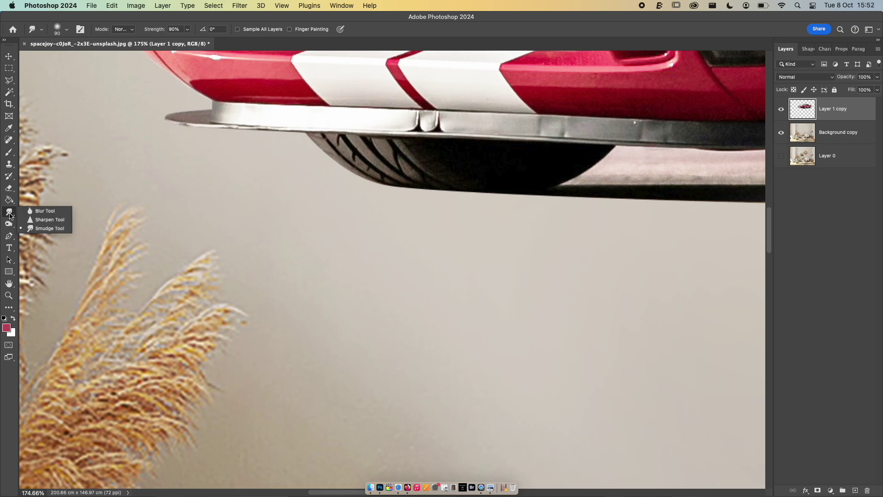
left_click(9, 214)
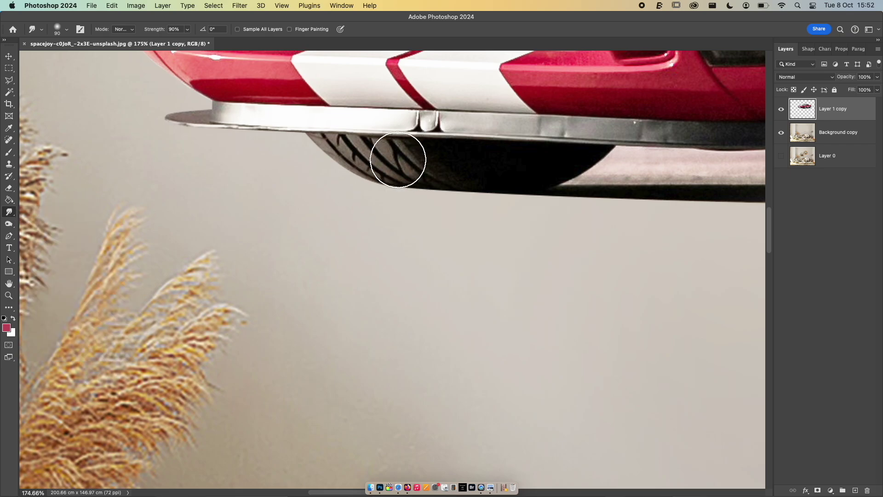
left_click_drag(398, 160, 357, 244)
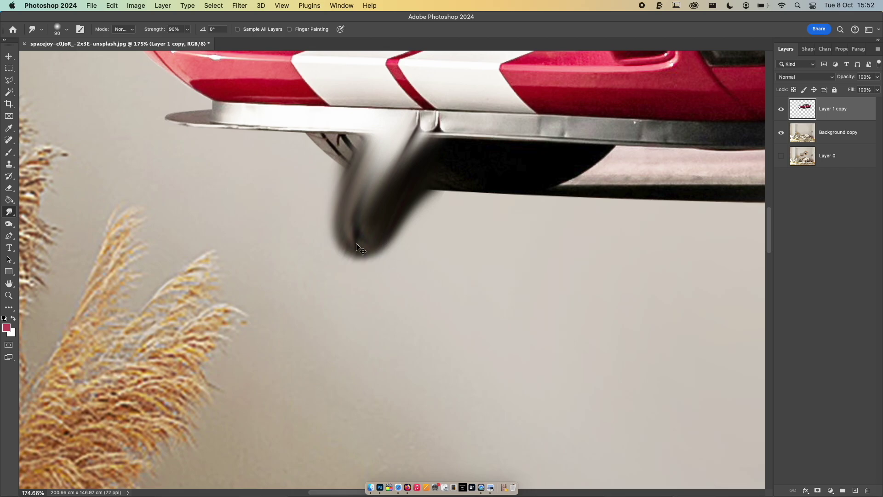
key("super+z")
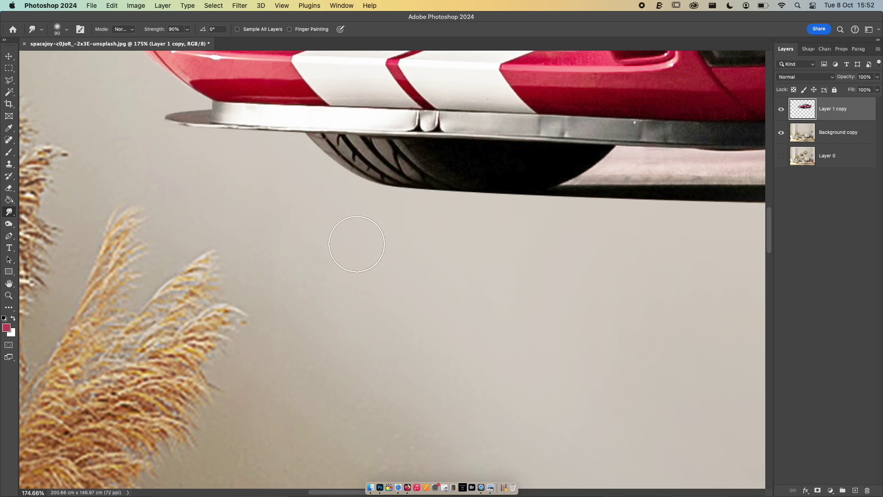
Step: Try sharpening the front tyre's tread with the Sharpen tool at 50% strength, and undo the strokes
left_click(12, 215)
left_click(35, 218)
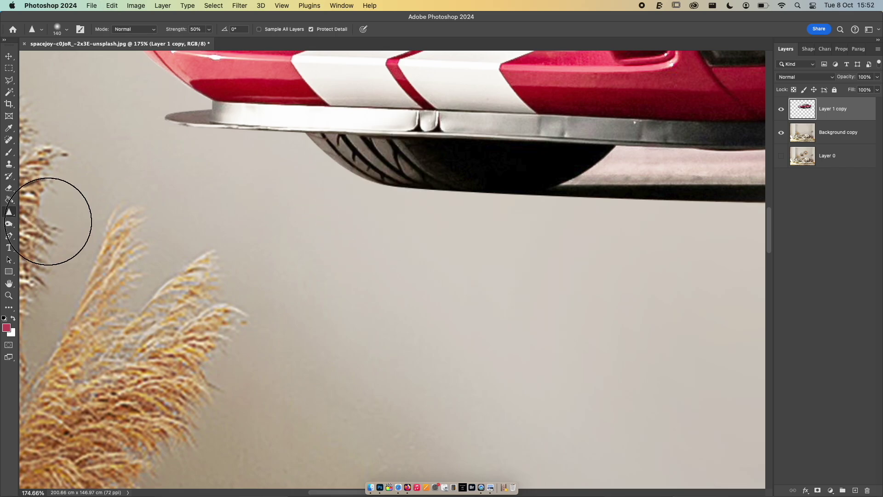
mouse_move(373, 163)
left_mouse_down()
mouse_move(412, 171)
mouse_move(292, 204)
mouse_move(575, 167)
mouse_move(337, 186)
mouse_move(380, 186)
mouse_move(463, 173)
mouse_move(308, 179)
mouse_move(451, 168)
mouse_move(501, 182)
mouse_move(339, 191)
mouse_move(217, 173)
mouse_move(294, 155)
mouse_move(278, 172)
mouse_move(307, 182)
mouse_move(387, 193)
left_mouse_up()
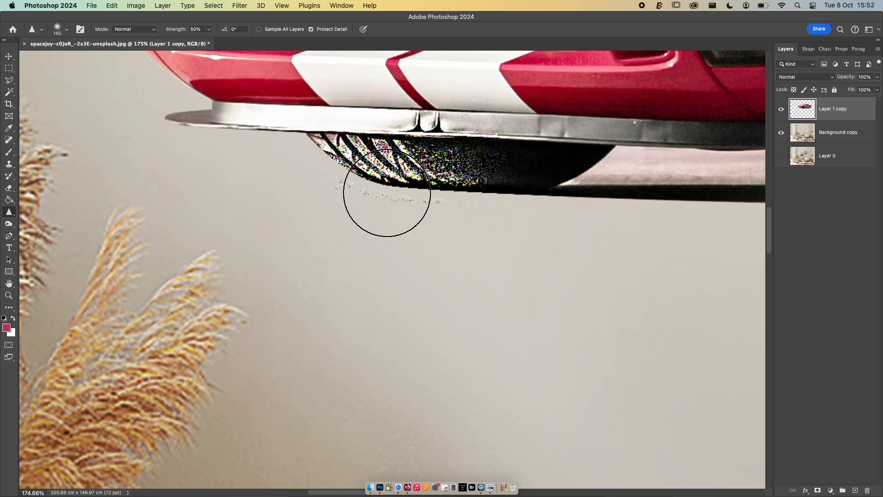
key("super+z")
key("super+z")
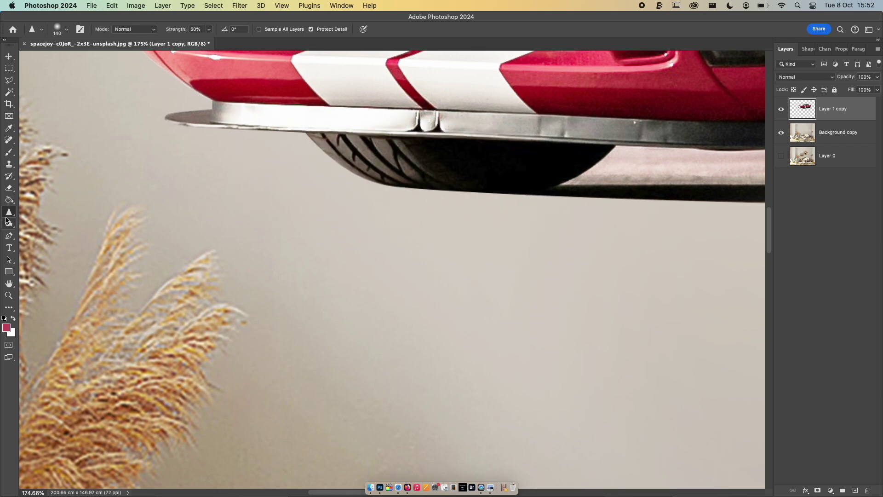
Step: Soften the lower edge of the front tyre and the shadow beside it using the Blur tool at size 15 and 50% strength
right_click(9, 213)
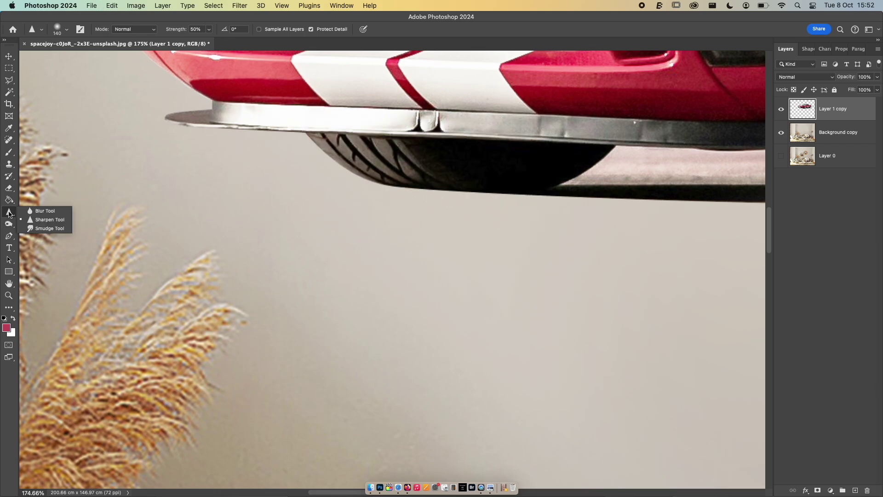
left_click(40, 212)
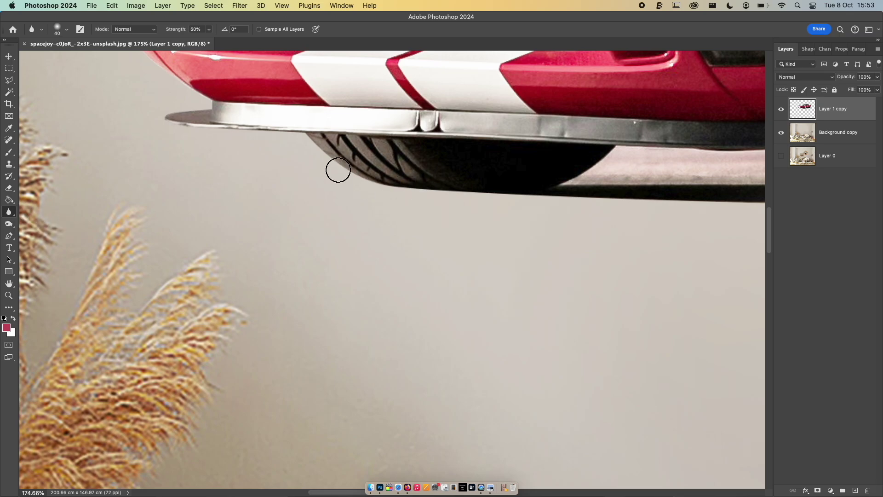
key("bracketleft")
key("bracketleft")
key("bracketleft")
key("bracketleft")
key("bracketleft")
mouse_move(310, 138)
left_mouse_down()
mouse_move(340, 167)
mouse_move(387, 186)
mouse_move(350, 171)
mouse_move(309, 135)
mouse_move(342, 168)
mouse_move(387, 185)
mouse_move(639, 200)
mouse_move(545, 196)
left_mouse_up()
scroll(643, 199, "down", 5)
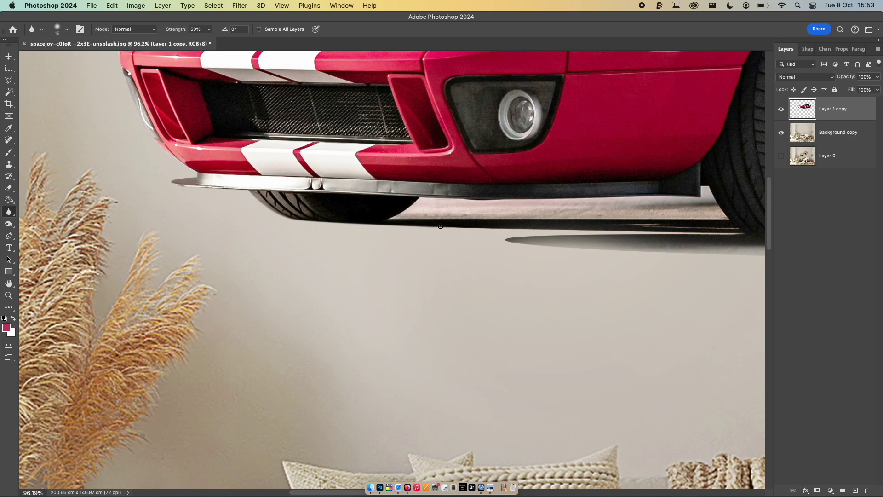
left_click_drag(440, 226, 469, 227)
Step: Duplicate the car layer Layer 1 copy
left_click(240, 6)
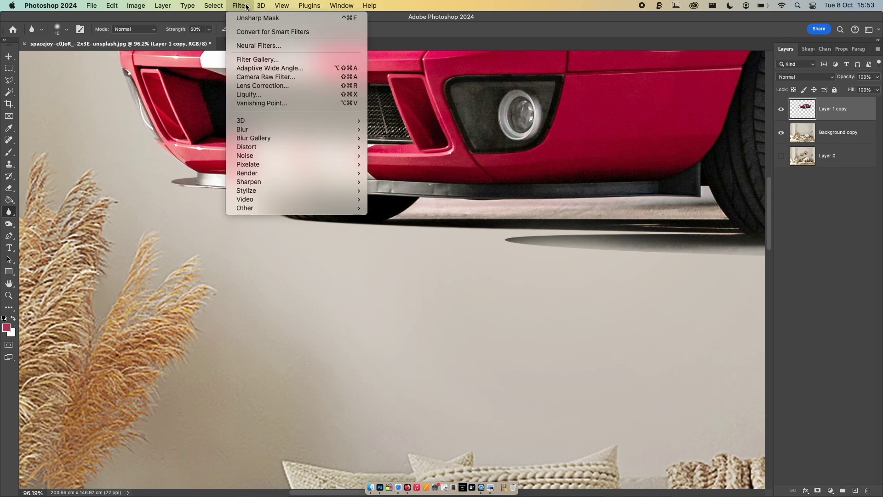
mouse_move(282, 6)
left_click(844, 112)
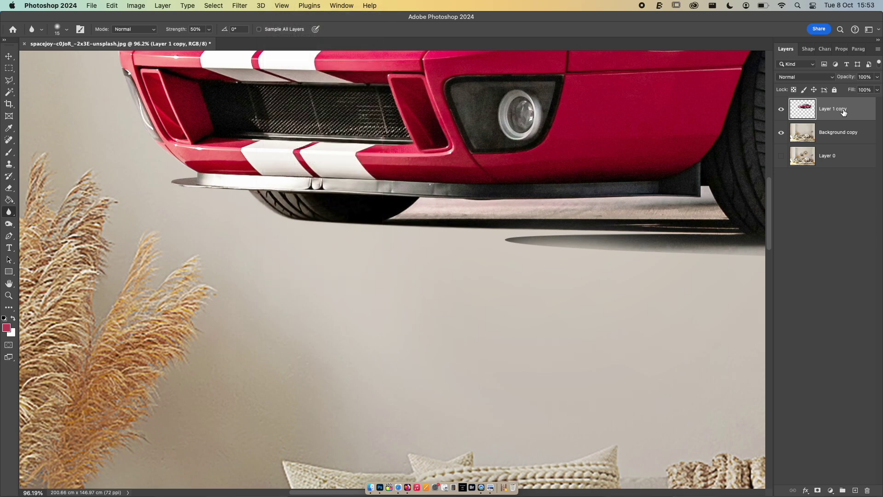
key("super+j")
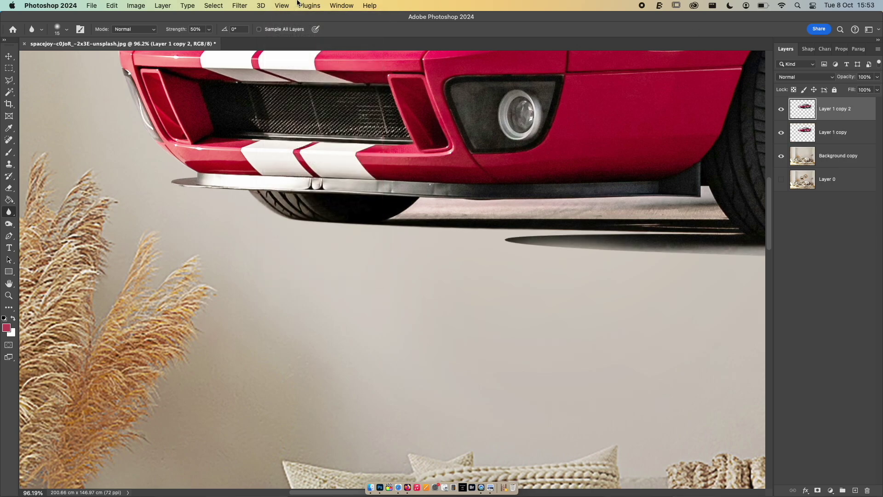
Step: Apply a Gaussian Blur with a 3.4-pixel radius to the duplicated car layer, Layer 1 copy 2
left_click(240, 6)
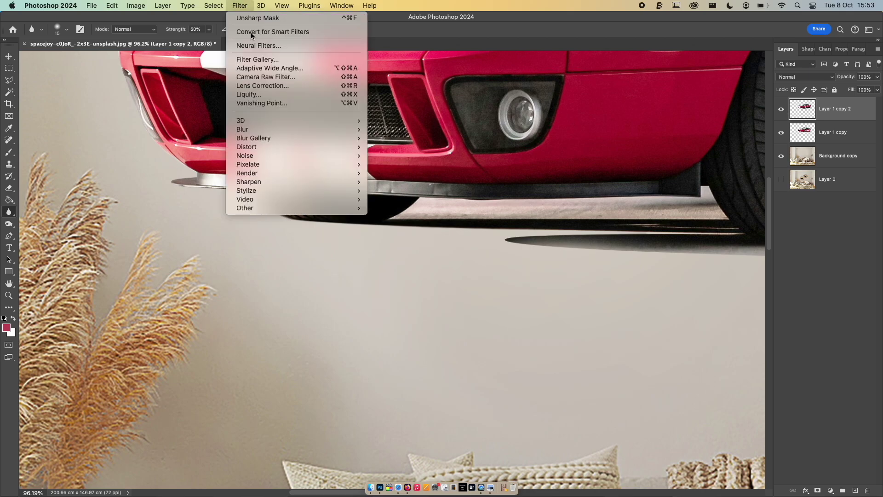
mouse_move(262, 130)
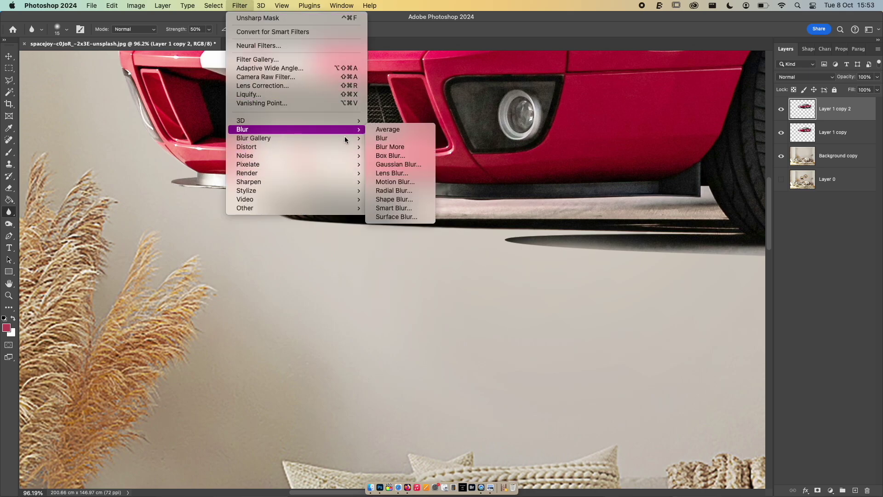
left_click(398, 164)
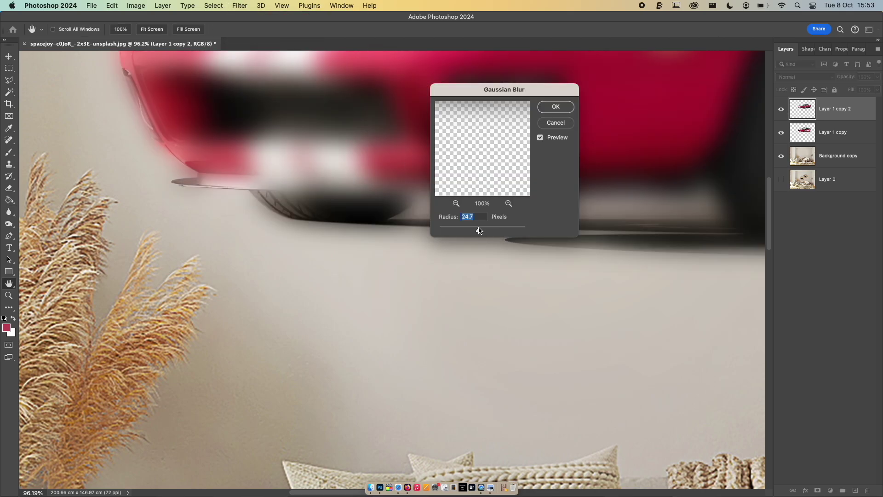
left_click_drag(478, 232, 455, 235)
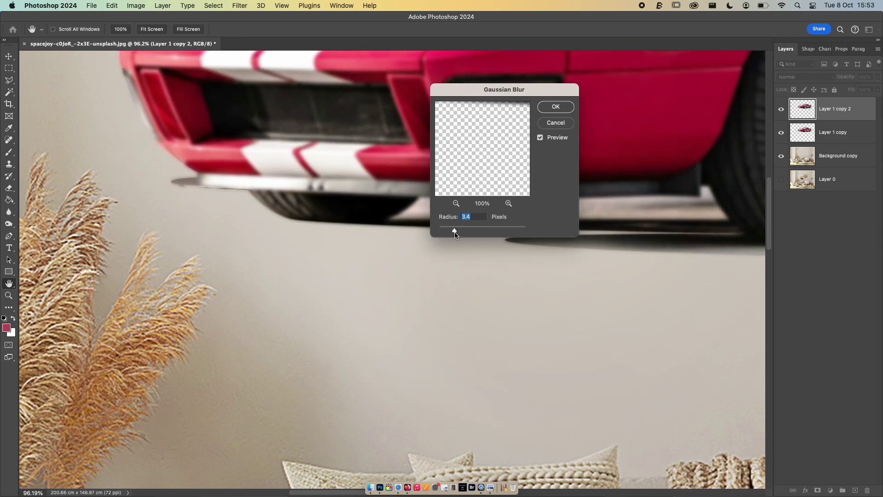
left_click(548, 110)
Step: Erase the blur over the front splitter and grille with the size 100 Eraser, and delete the blurred layer
key("r")
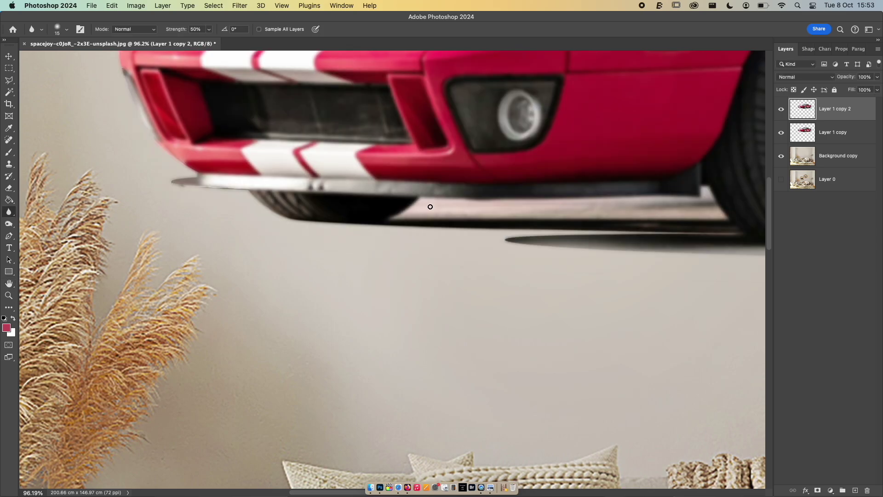
key("e")
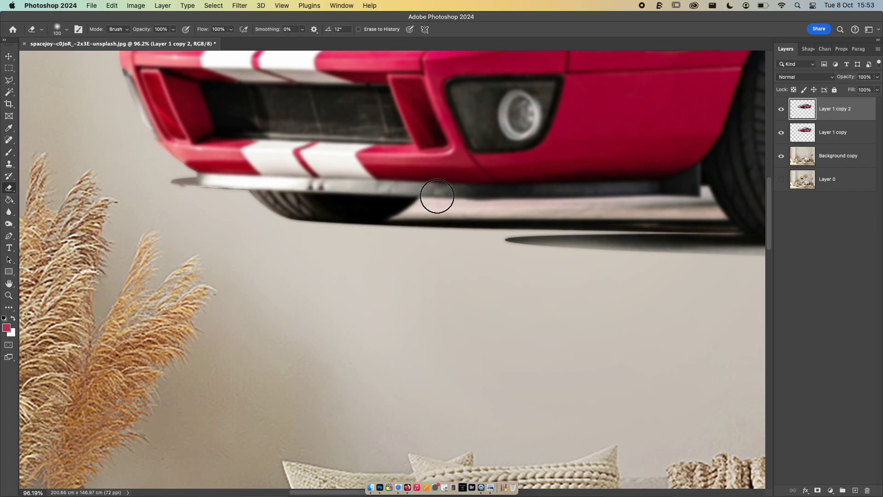
mouse_move(437, 196)
left_mouse_down()
mouse_move(366, 197)
mouse_move(465, 190)
mouse_move(381, 181)
mouse_move(426, 178)
mouse_move(536, 199)
left_mouse_up()
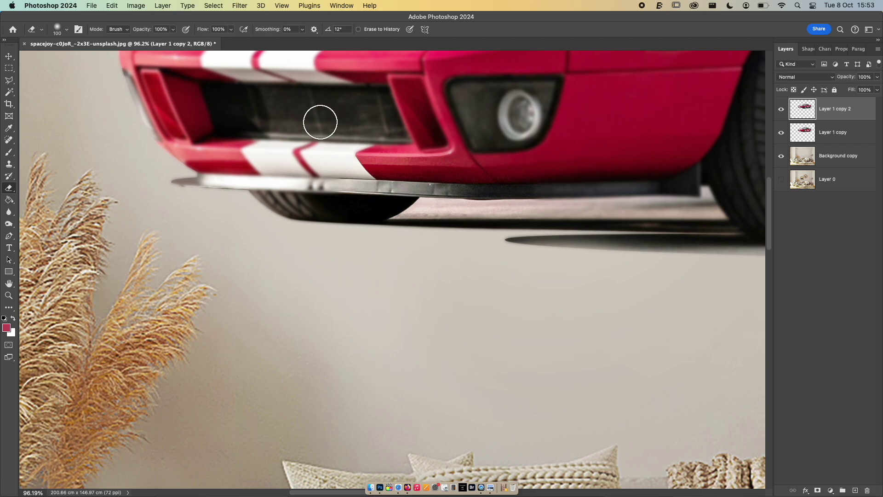
left_click_drag(321, 118, 420, 201)
key("BackSpace")
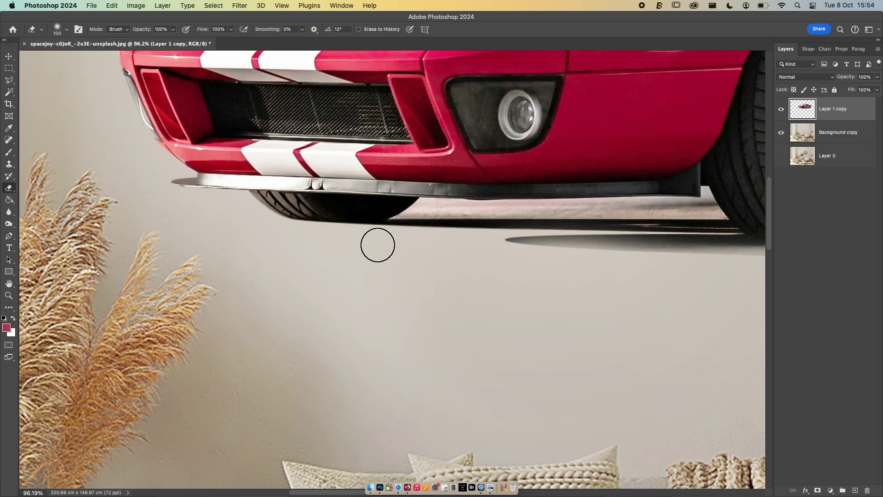
Step: Examine the car's lower and front edges against the wall and compare them with the sofa and vase edges
left_click(10, 212)
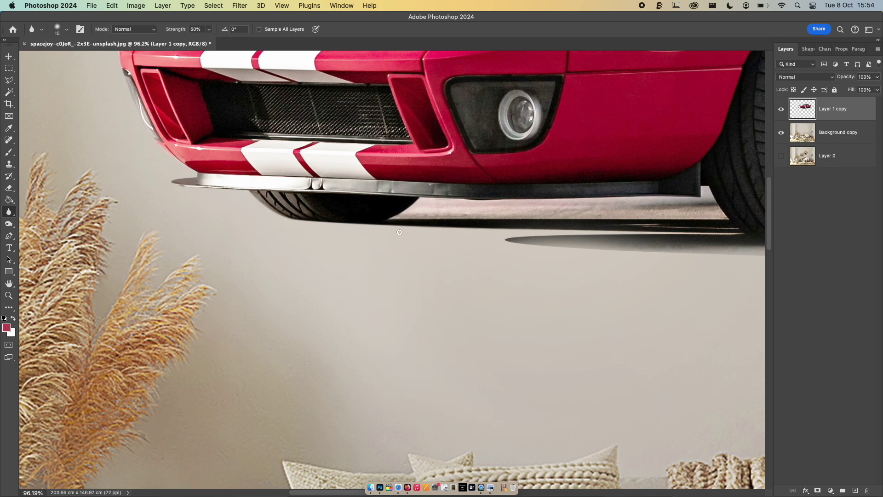
scroll(251, 217, "down", 3)
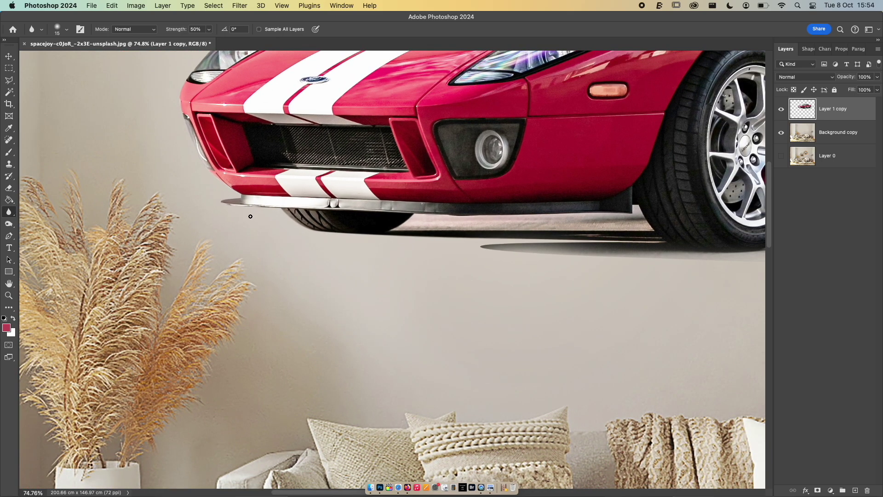
scroll(250, 216, "down", 3)
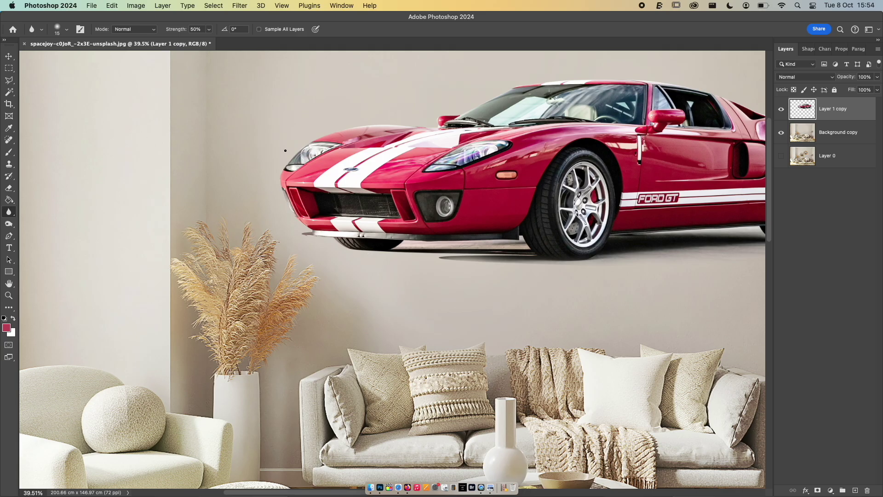
scroll(299, 153, "up", 5)
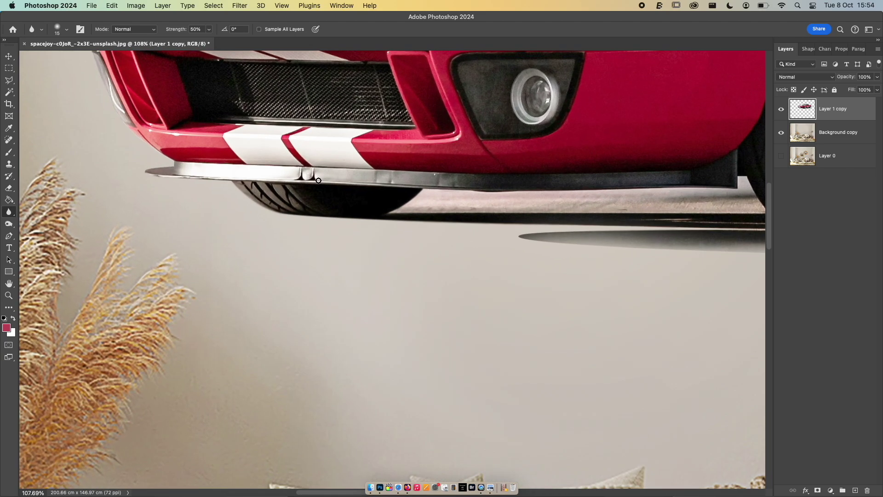
scroll(322, 177, "up", 5)
scroll(322, 177, "left", 5)
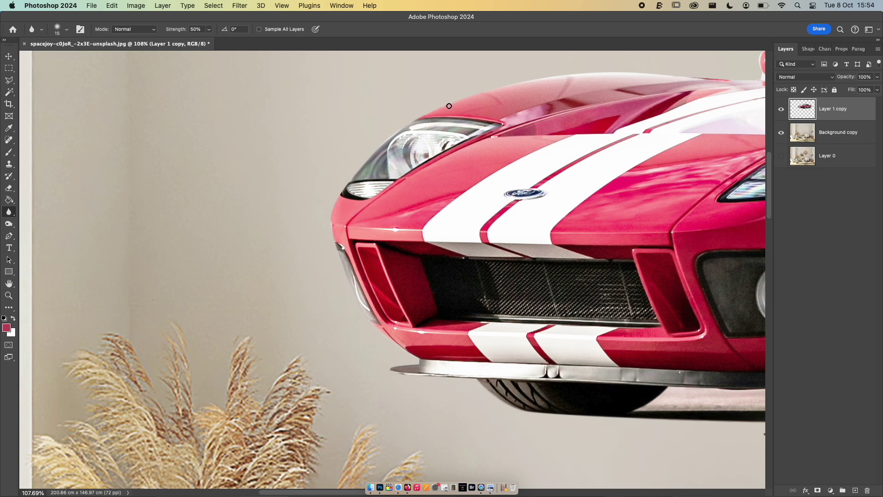
scroll(513, 136, "down", 5)
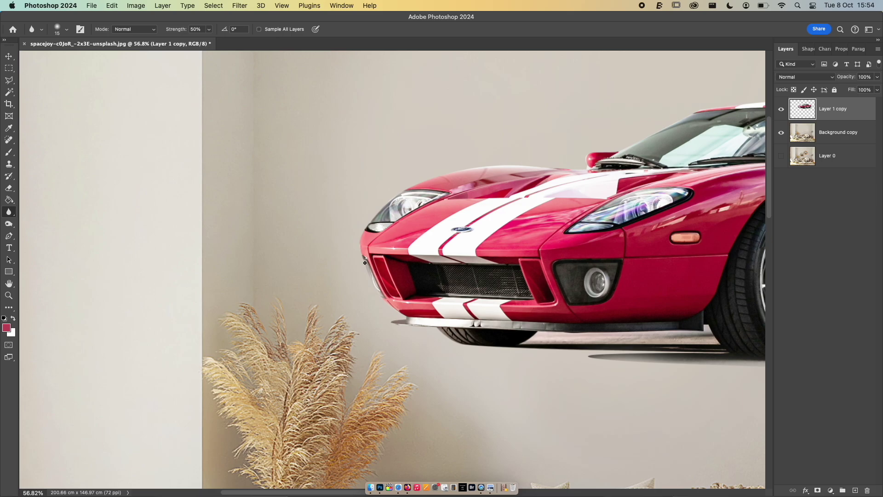
scroll(382, 364, "down", 10)
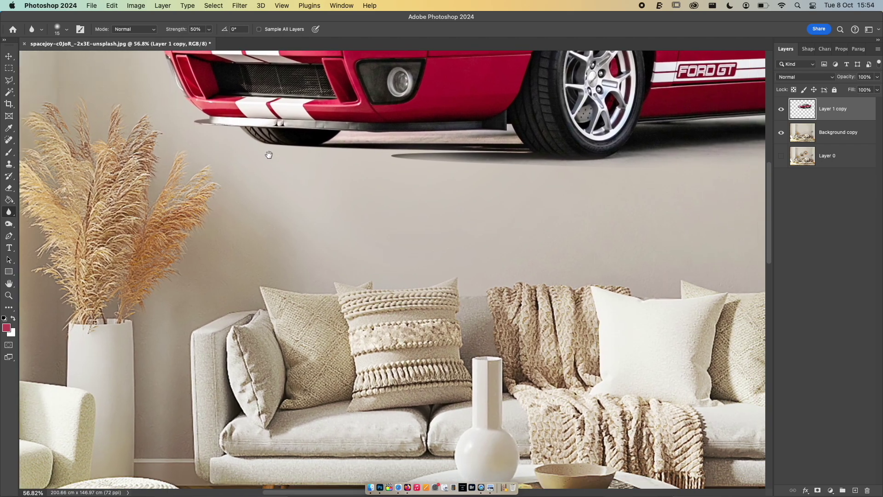
scroll(397, 277, "up", 5)
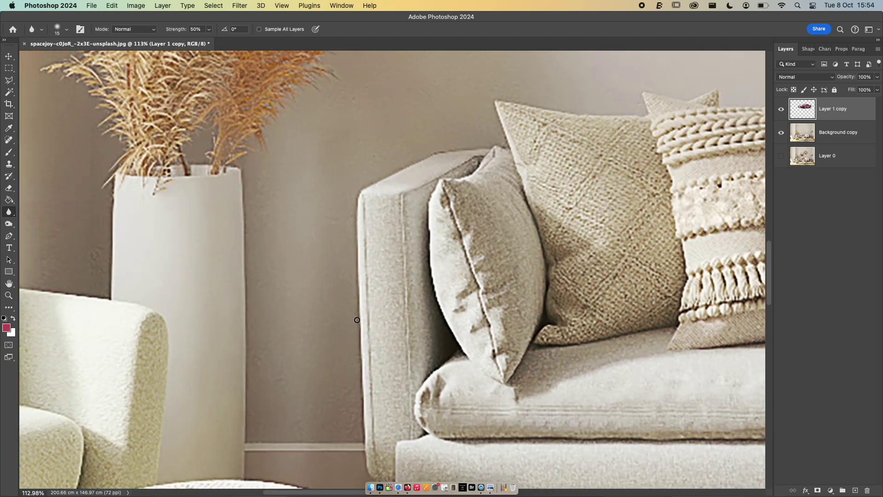
scroll(201, 364, "down", 6)
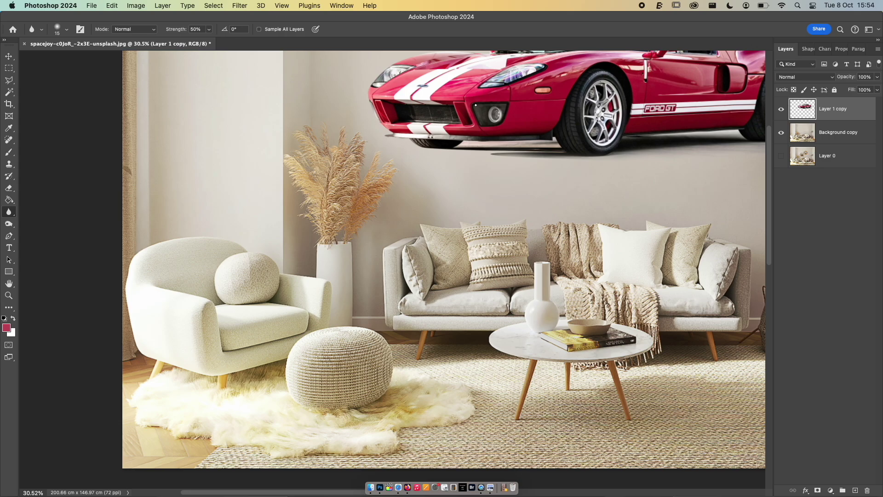
scroll(476, 105, "up", 4)
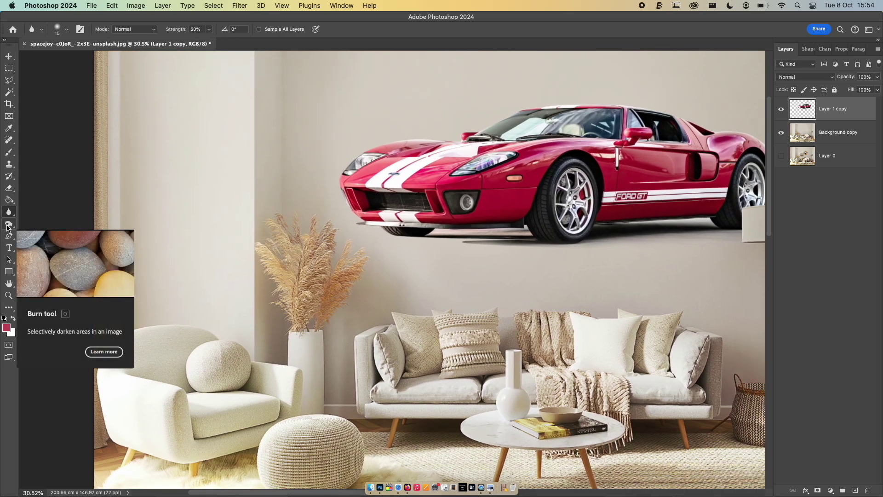
Step: Try lightening the front wheel with the Dodge tool at size 200 and 14% exposure, and undo the stroke
left_click(8, 225)
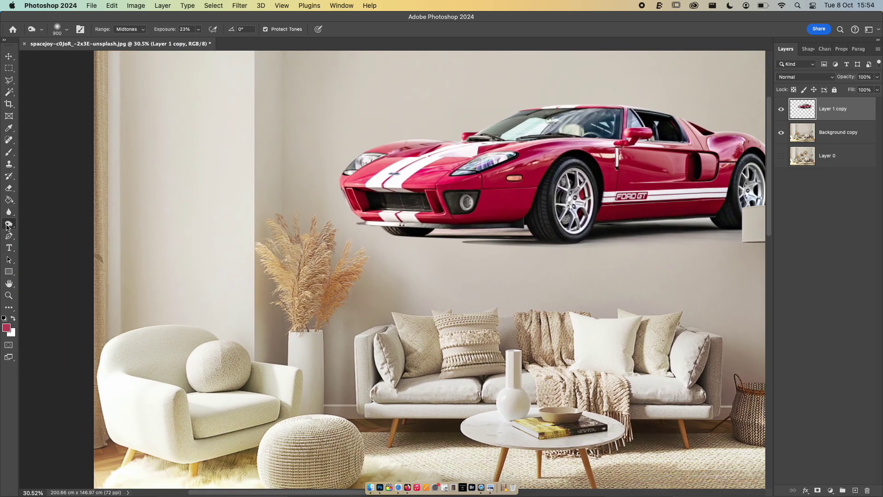
right_click(7, 226)
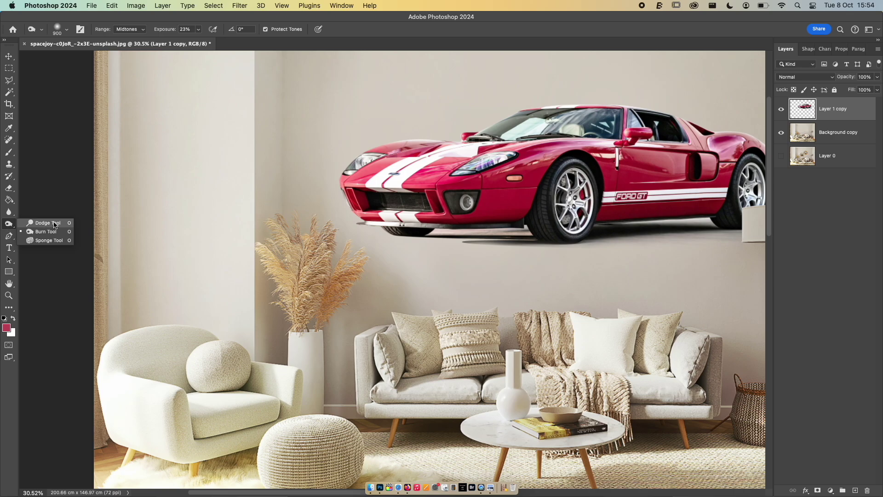
left_click(49, 240)
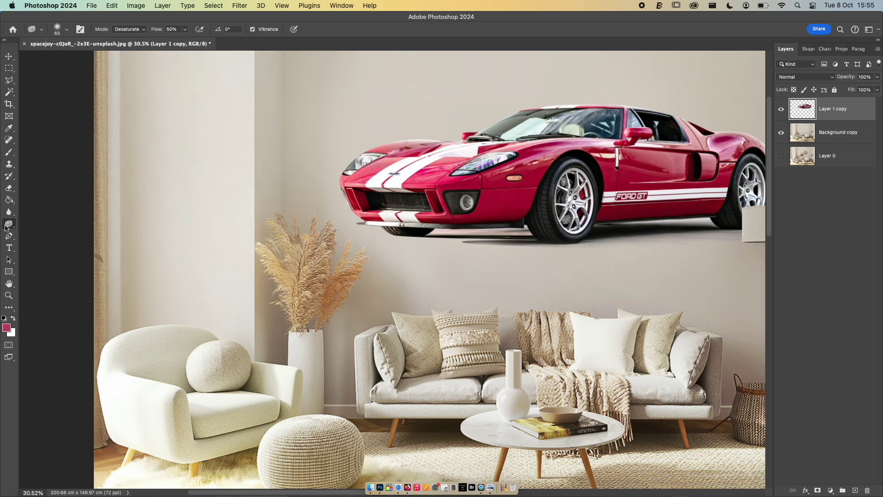
left_click(8, 225)
left_click(42, 224)
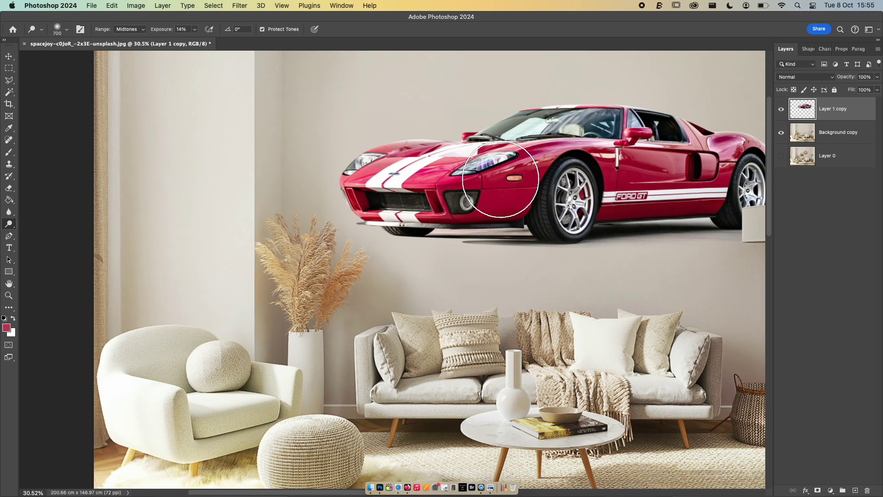
mouse_move(500, 179)
left_mouse_down()
mouse_move(503, 170)
mouse_move(558, 195)
mouse_move(397, 200)
left_mouse_up()
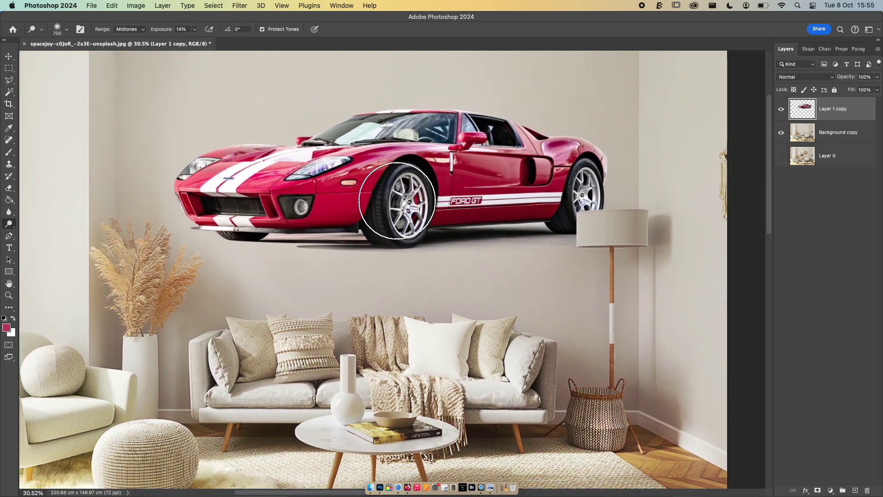
key("bracketleft")
key("bracketleft")
key("bracketleft")
key("bracketleft")
key("bracketleft")
key("bracketleft")
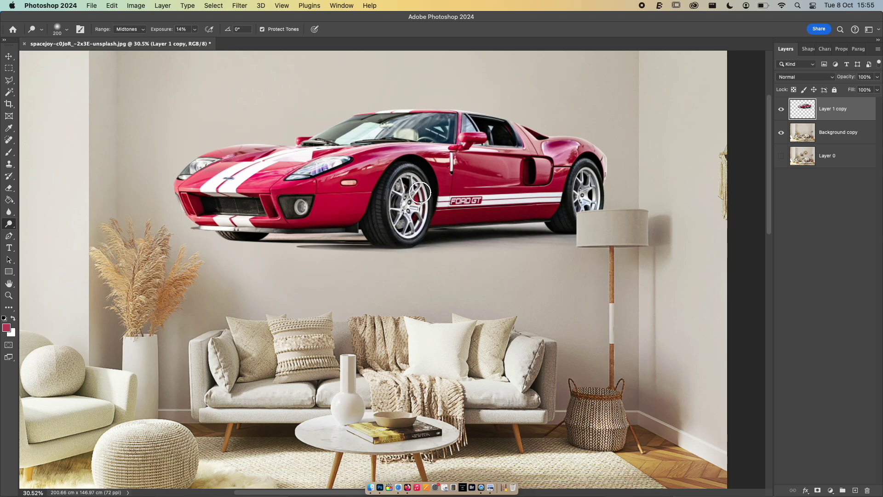
mouse_move(420, 193)
left_mouse_down()
mouse_move(385, 198)
mouse_move(360, 218)
mouse_move(373, 182)
mouse_move(387, 193)
left_mouse_up()
key("super+z")
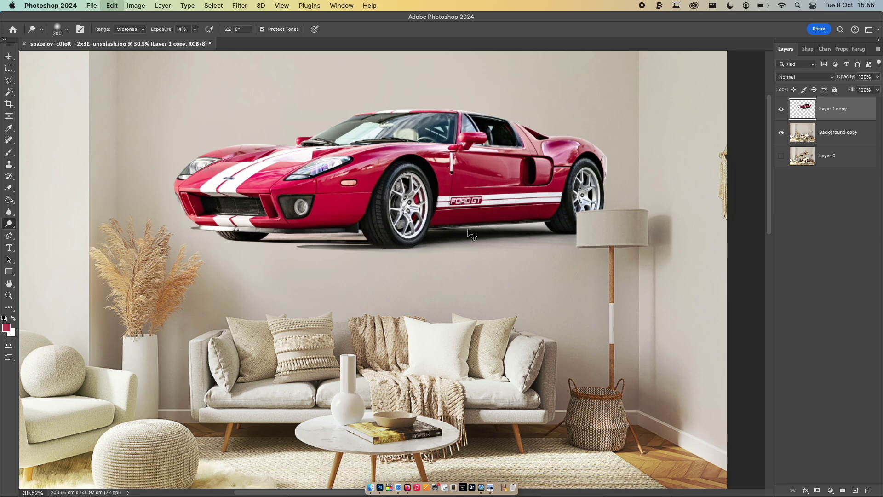
Step: Duplicate the car layer Layer 1 copy and switch to the Burn tool with a brush size of 300
key("super+j")
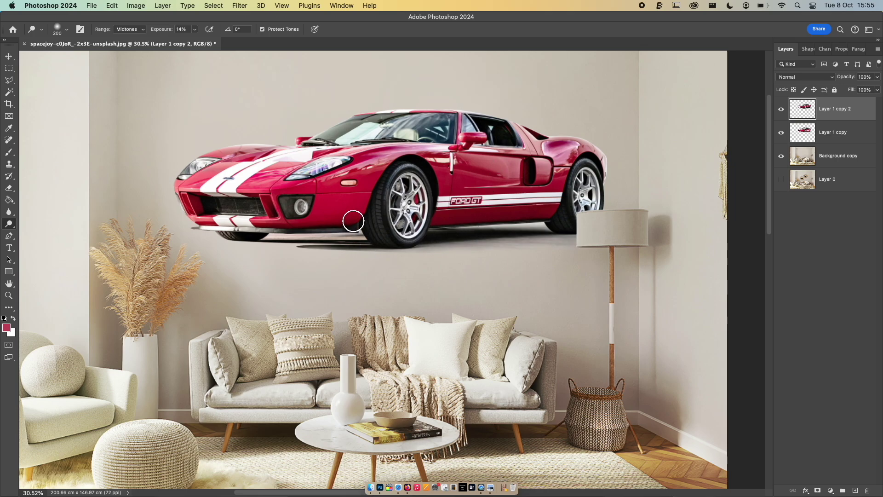
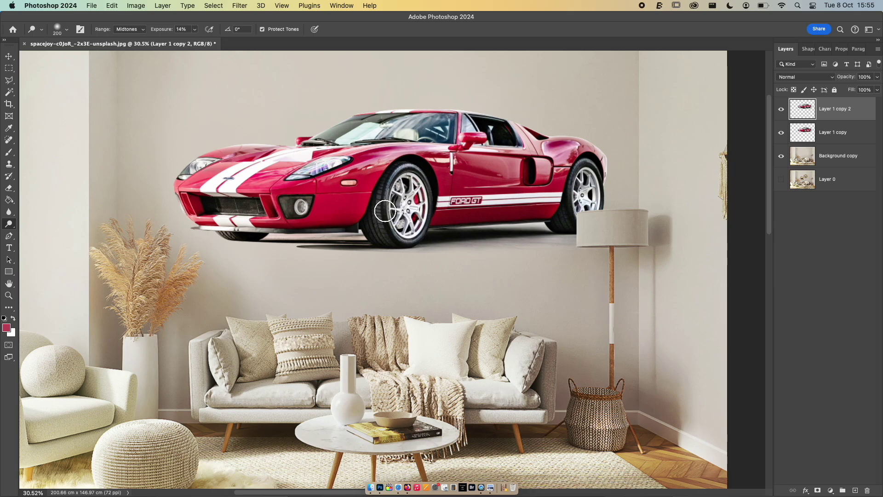
right_click(8, 224)
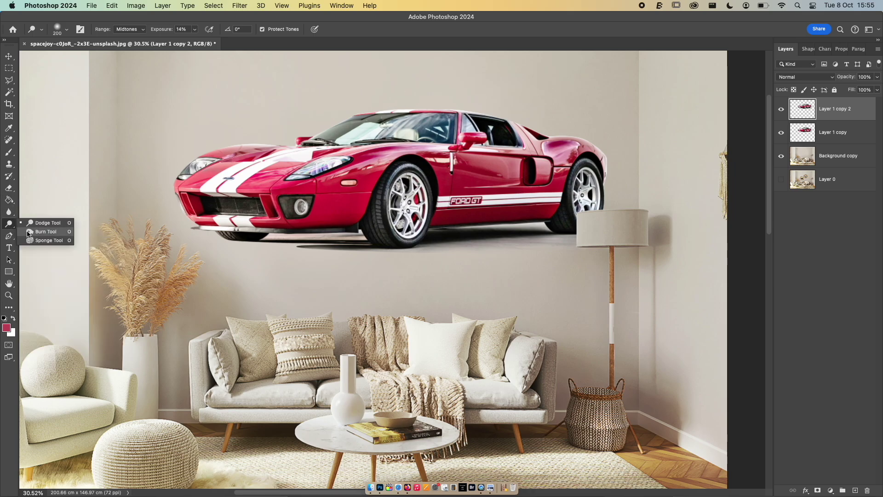
left_click(44, 232)
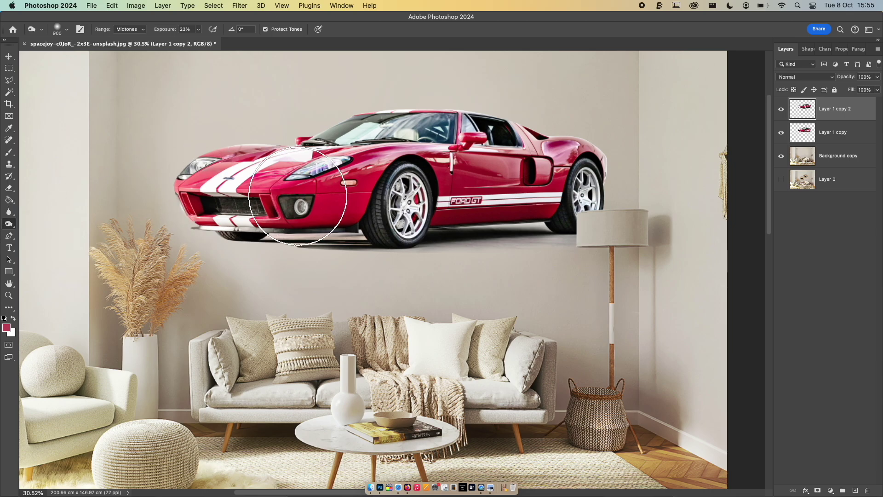
key("bracketleft")
key("bracketleft")
key("bracketleft")
key("bracketleft")
key("bracketleft")
key("bracketleft")
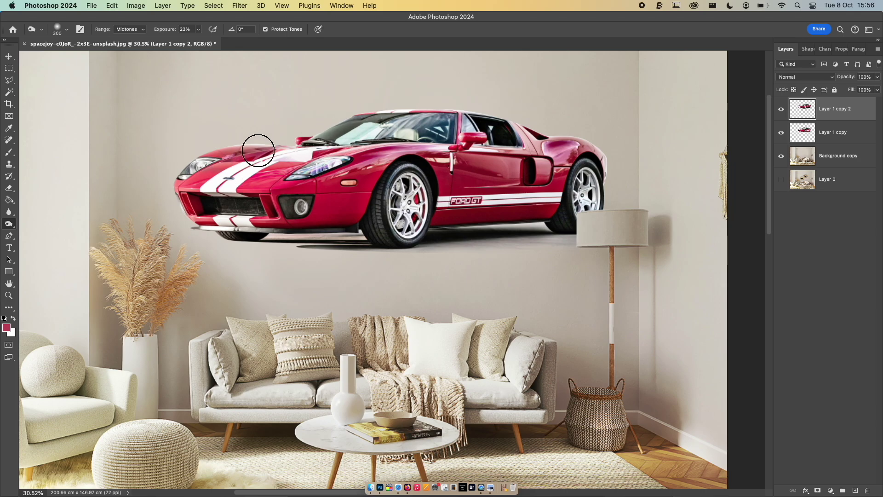
Step: Switch to Finder, browse to the MURALS folder in 3 PORTFOLIO, and place Cherokee.jpg into the living room document
left_click(372, 488)
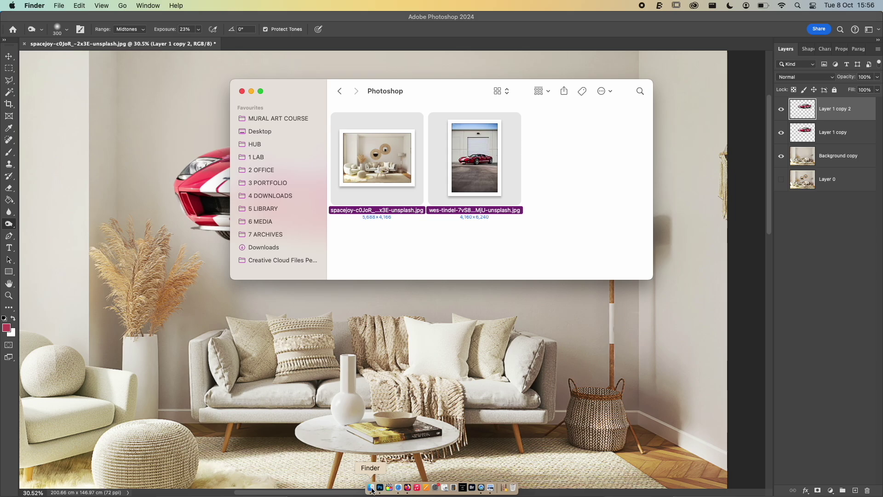
left_click(278, 195)
left_click(267, 232)
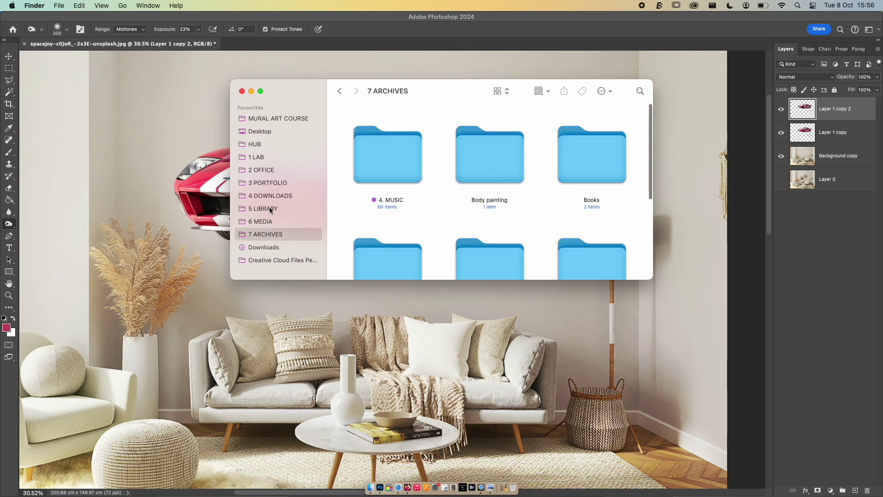
left_click(276, 182)
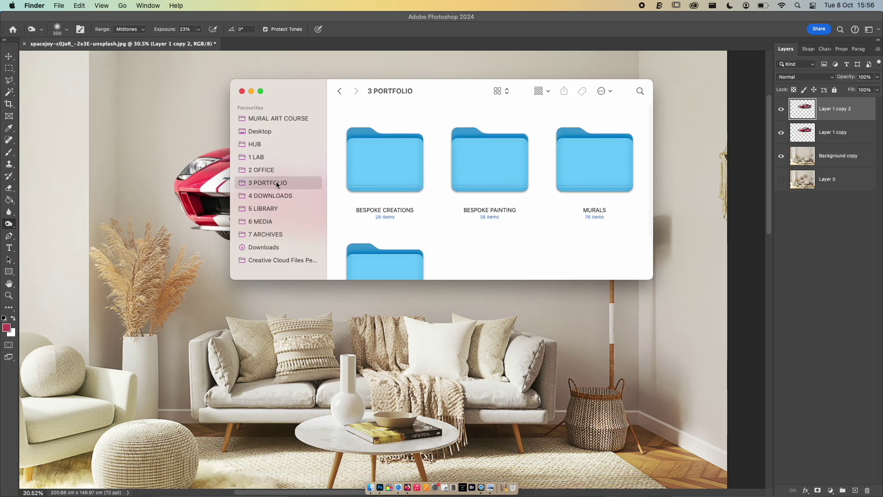
double_click(619, 155)
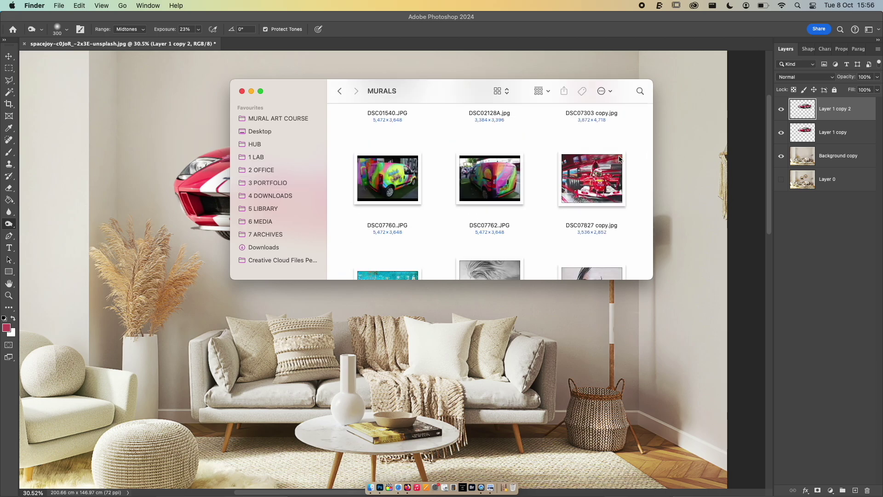
scroll(619, 159, "up", 2)
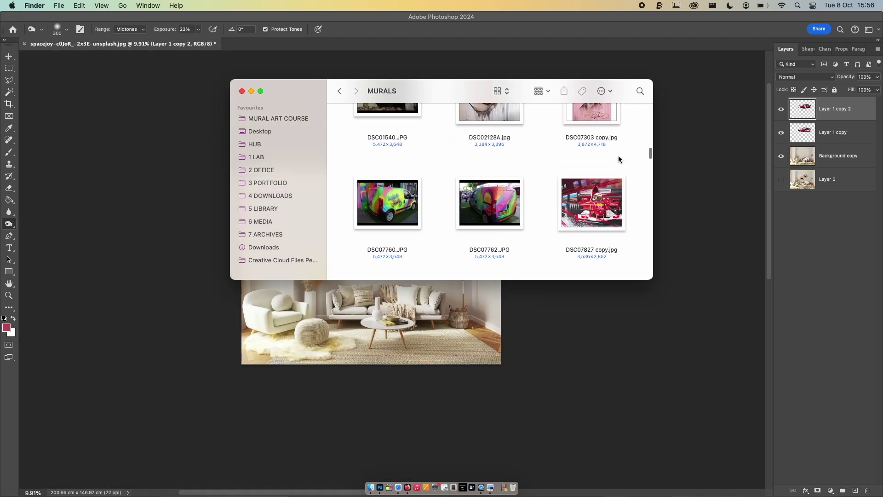
scroll(478, 175, "up", 5)
scroll(478, 175, "down", 5)
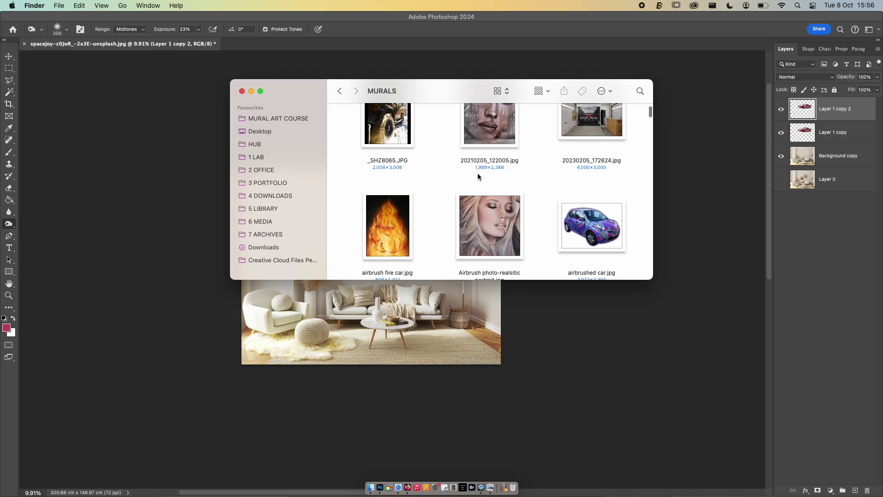
scroll(478, 175, "up", 5)
scroll(478, 173, "down", 2)
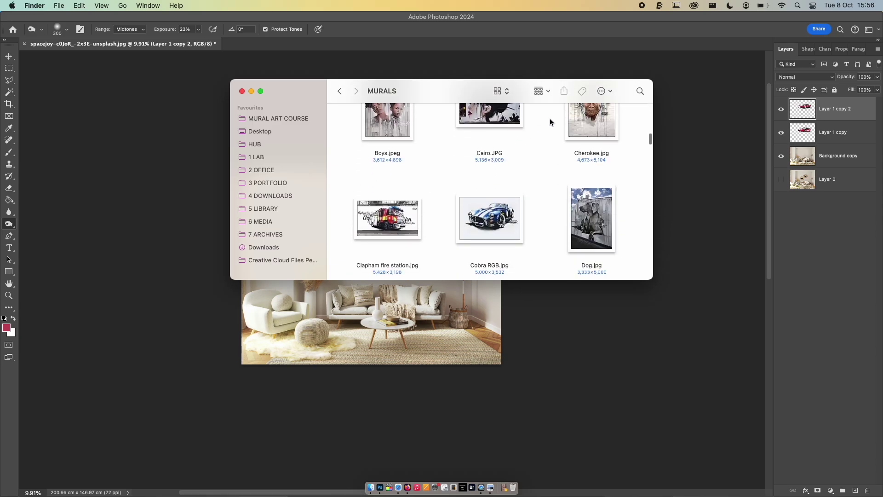
left_click_drag(581, 122, 397, 343)
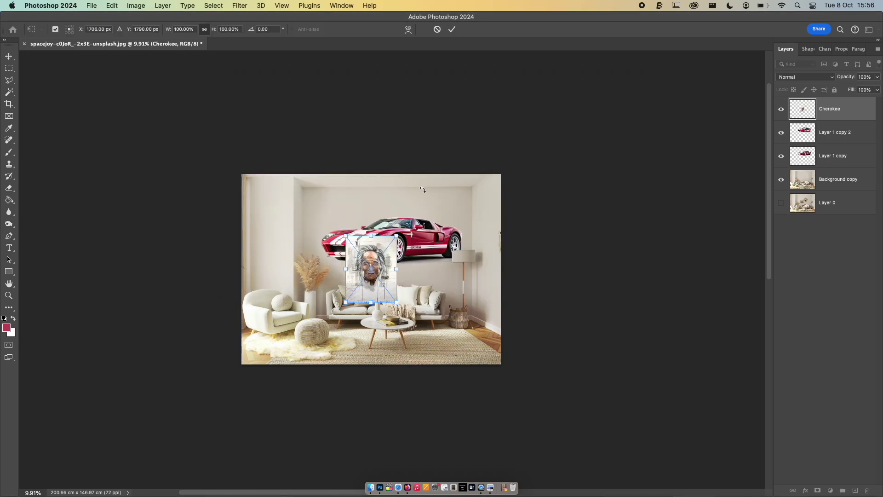
Step: Enlarge the placed Cherokee portrait over the car and darken its forehead with the size 300 Burn tool at 23% exposure
scroll(392, 268, "up", 2)
left_click_drag(397, 222, 477, 119)
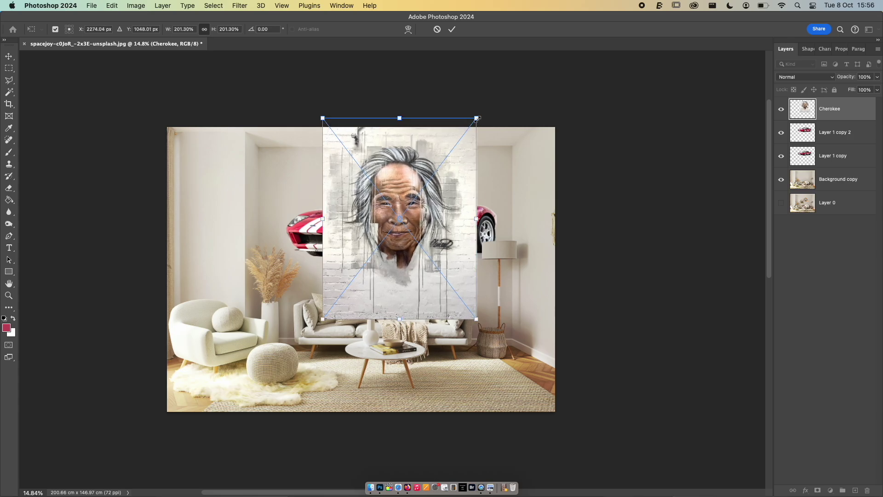
left_click_drag(427, 213, 390, 258)
scroll(390, 257, "up", 3)
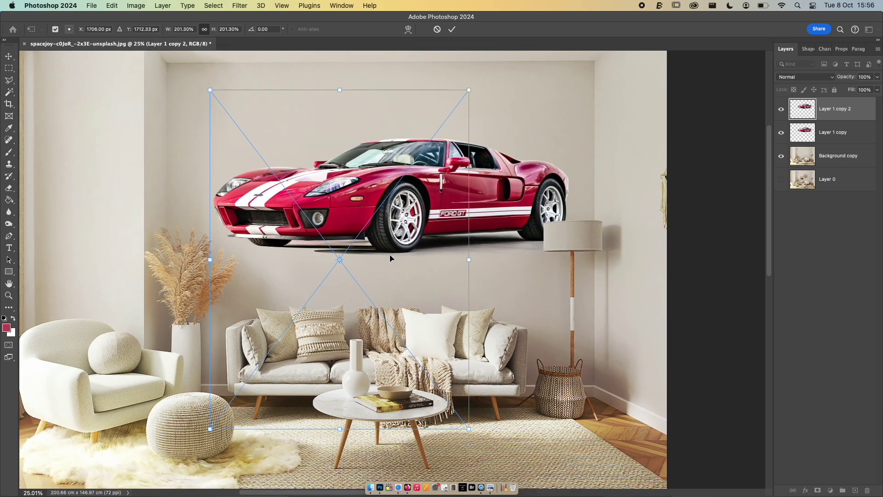
left_click_drag(470, 259, 512, 257)
key("Return")
key("o")
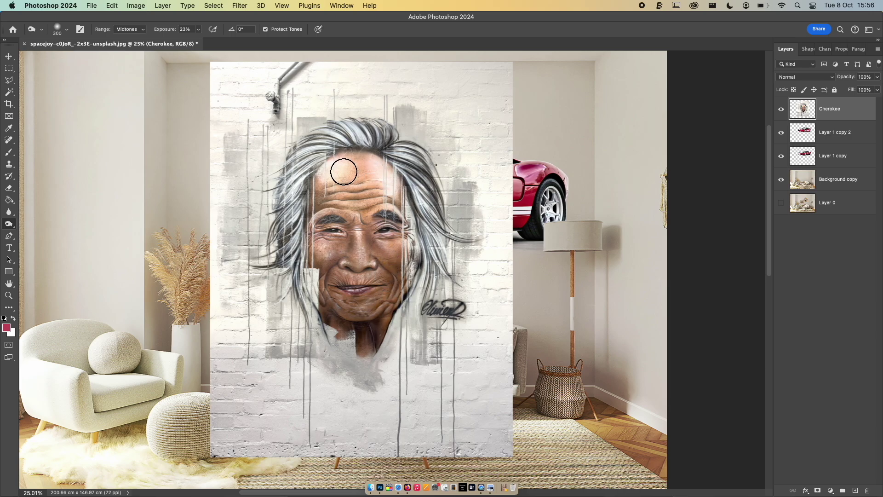
mouse_move(341, 171)
left_mouse_down()
mouse_move(324, 170)
mouse_move(332, 170)
left_mouse_up()
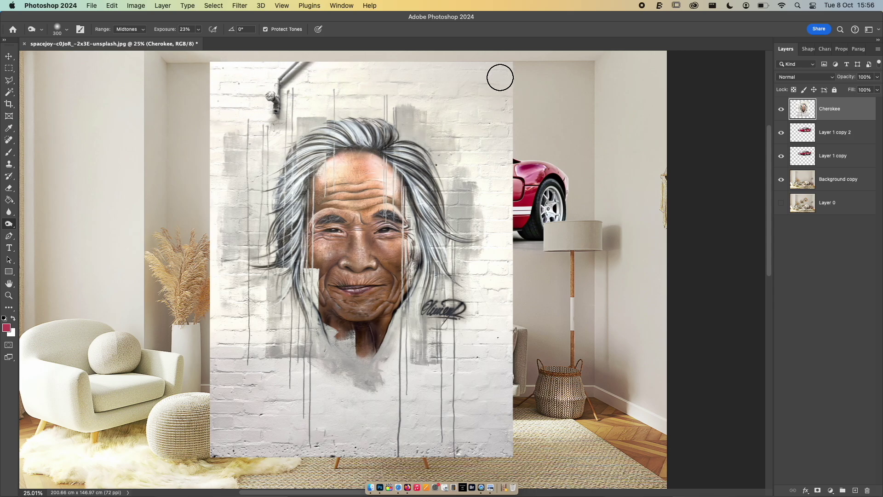
Step: Lighten the brick wall below the portrait with the Dodge tool at size 700 and 14% exposure, and delete the Cherokee layer
right_click(8, 224)
left_click(37, 220)
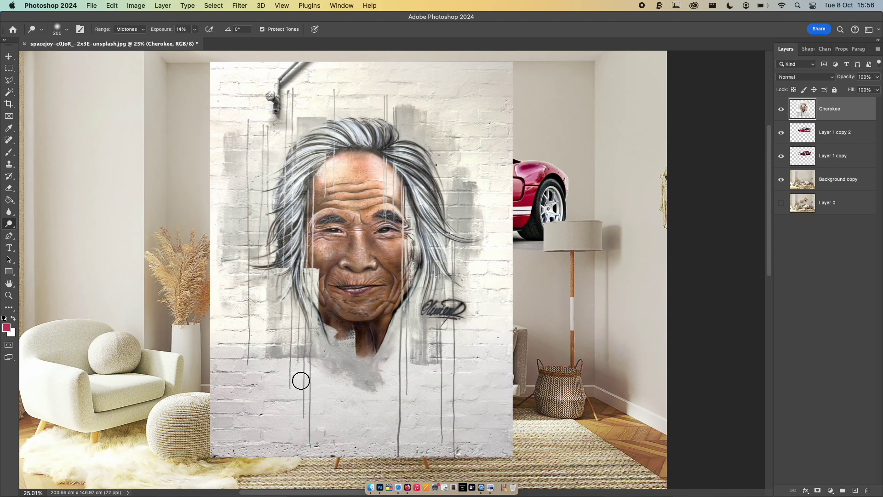
key("bracketright")
key("bracketright")
key("bracketright")
key("bracketright")
key("bracketright")
key("bracketright")
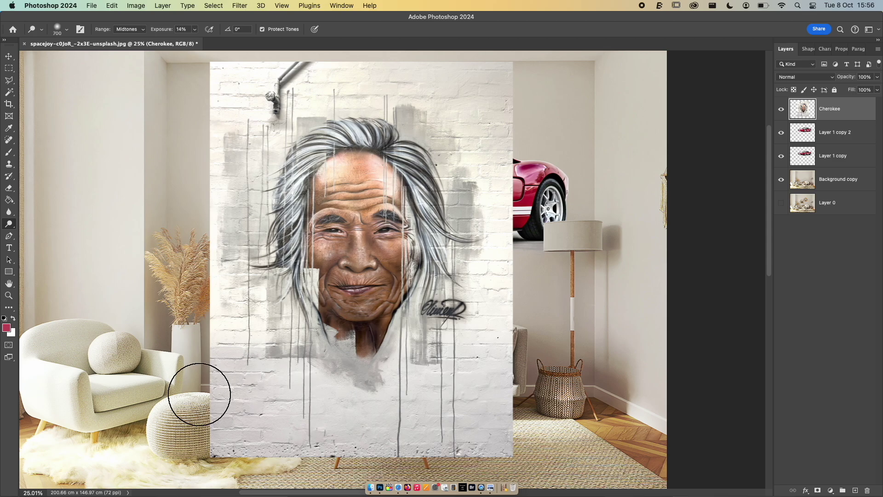
left_click_drag(304, 419, 449, 414)
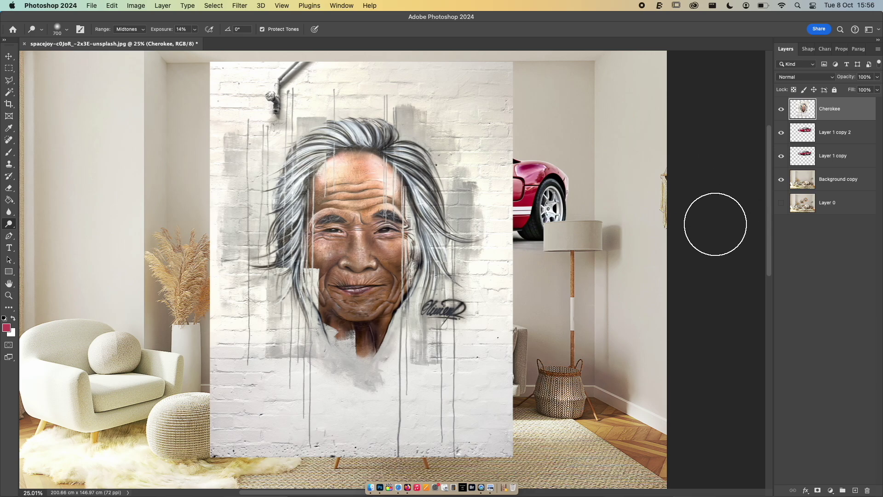
key("BackSpace")
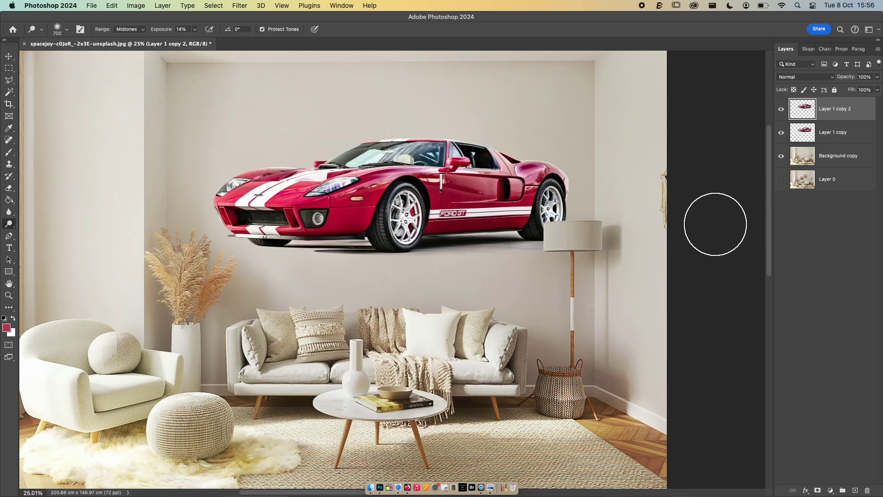
Step: Toggle the visibility of Layer 1 copy 2 to compare the car with and without it
left_click(781, 111)
left_click(781, 111)
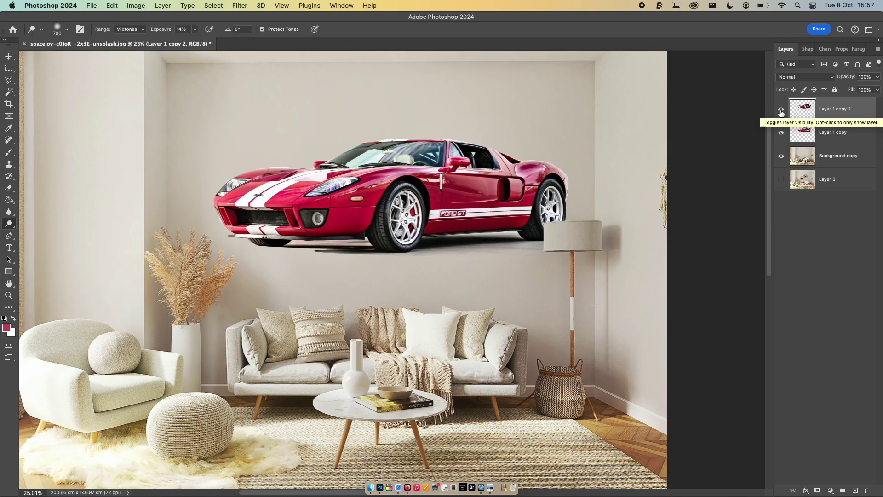
left_click(781, 111)
left_click(781, 111)
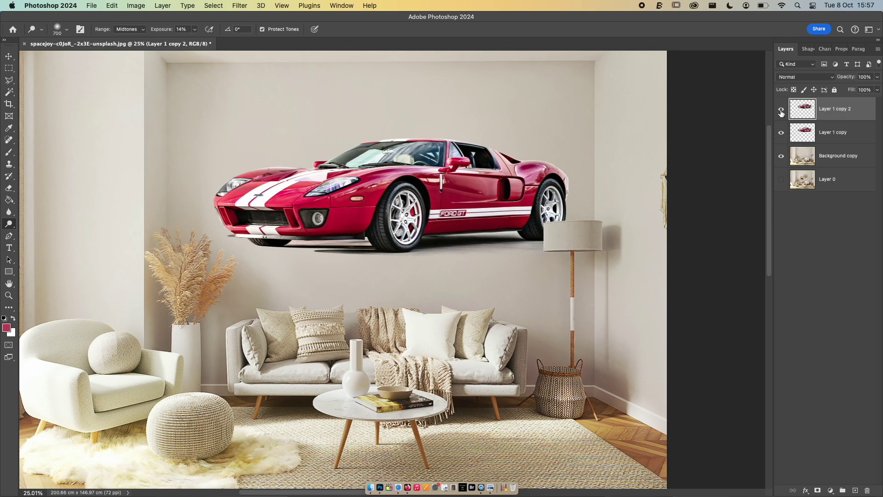
left_click(781, 110)
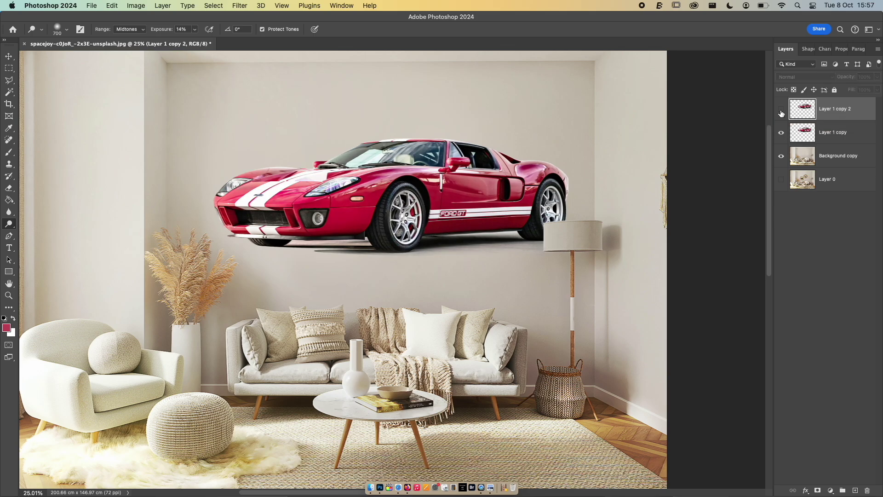
left_click(781, 111)
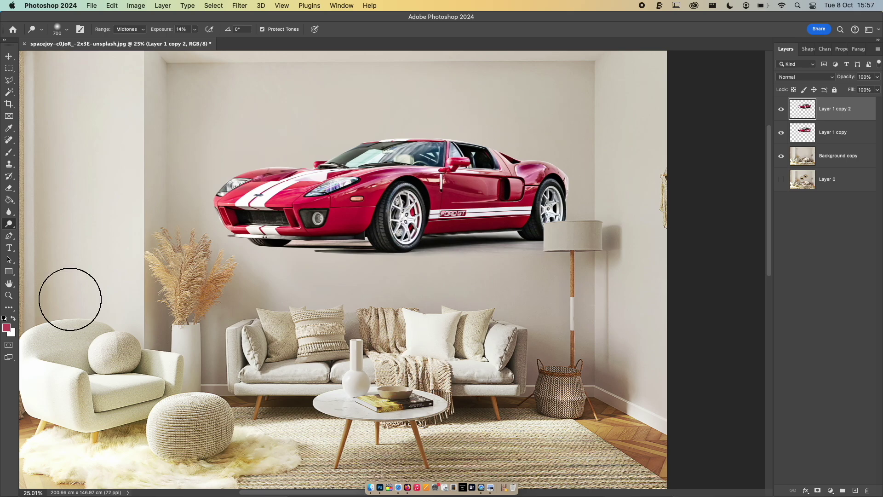
Step: Examine the tool variants grouped with the Dodge and Pen tools, and undo the stray anchor point on the wall
right_click(11, 225)
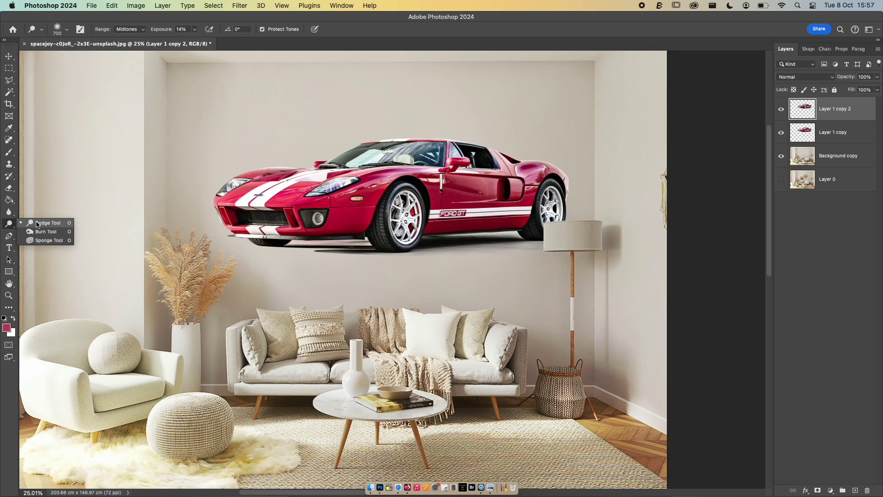
left_click(10, 228)
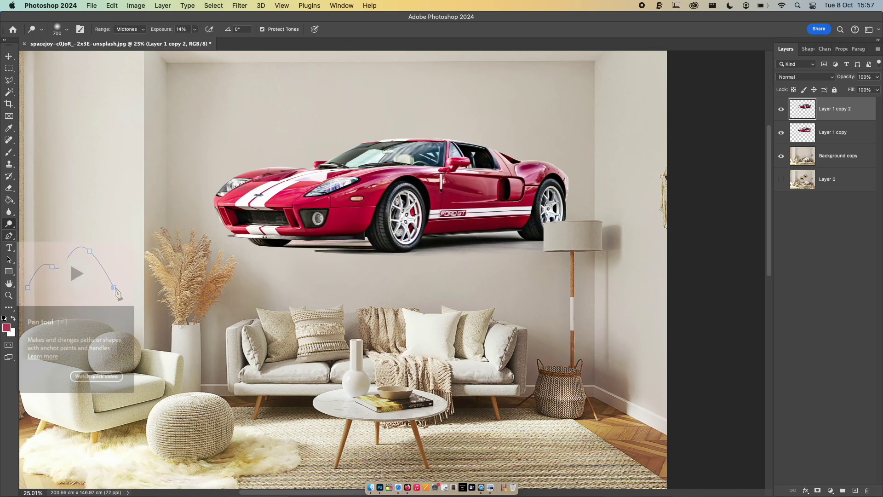
left_click(10, 238)
right_click(9, 238)
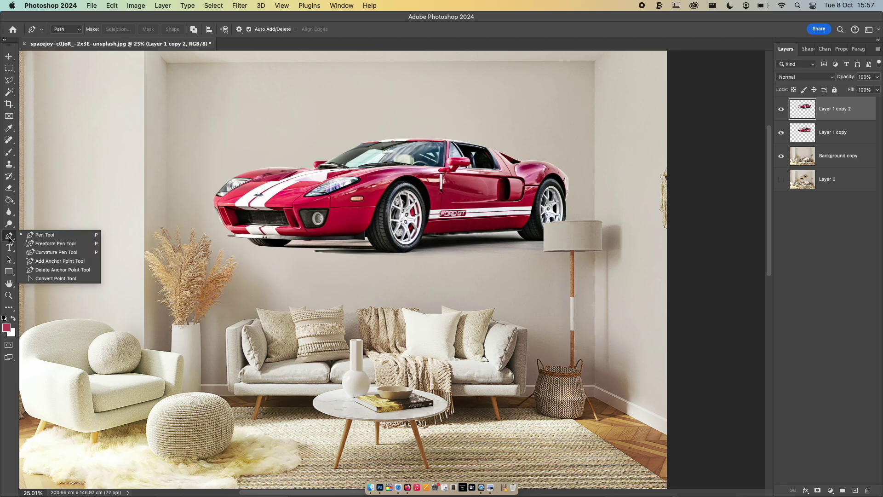
left_click(109, 208)
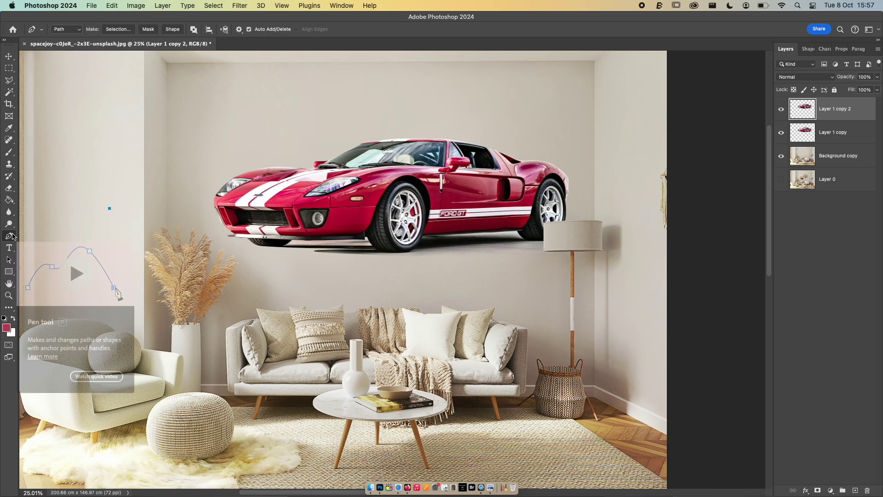
key("super+z")
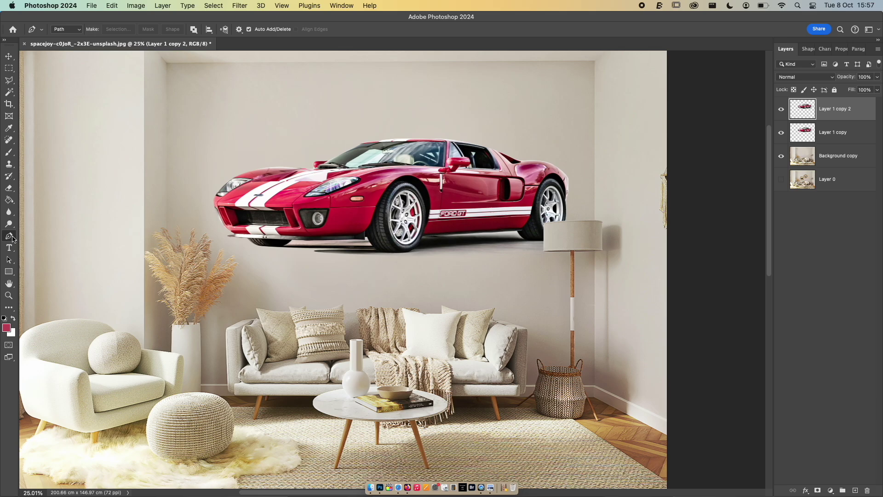
Step: Add the vertical text "ae/tkrnaeilnrgklern" down the wall above the armchair with the Vertical Type tool
left_click(10, 249)
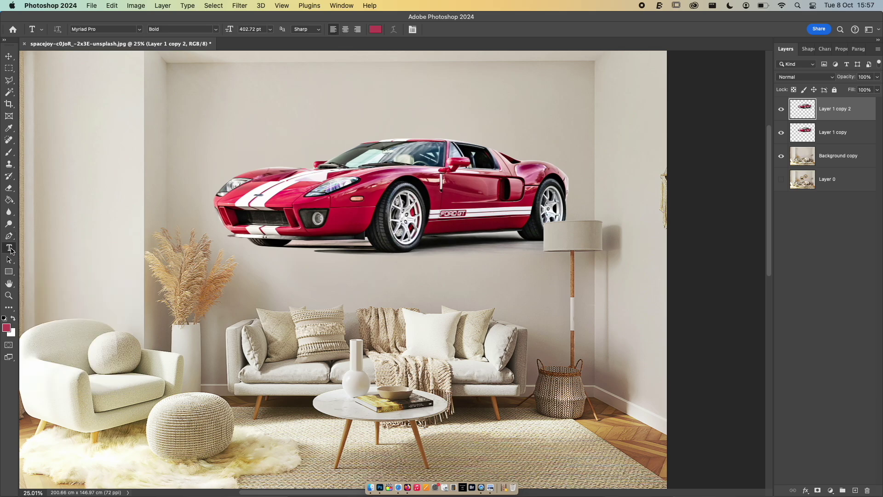
right_click(11, 250)
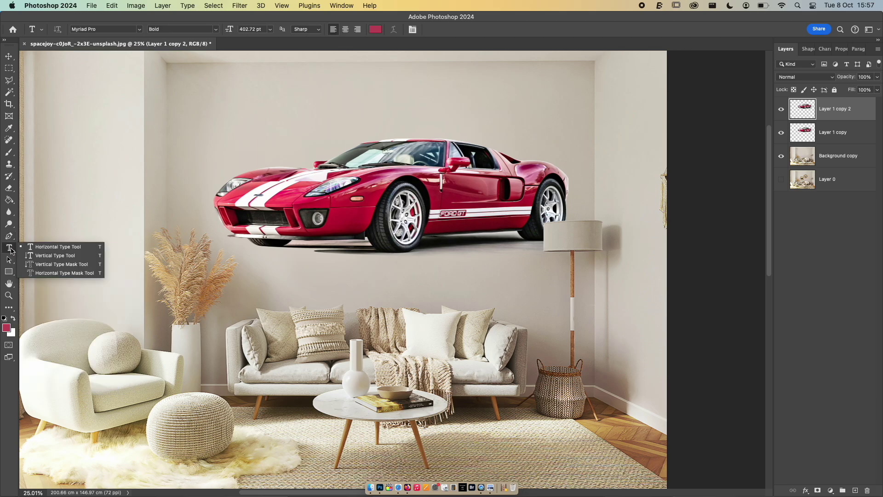
left_click(41, 256)
left_click(60, 133)
type("ae/tkrna")
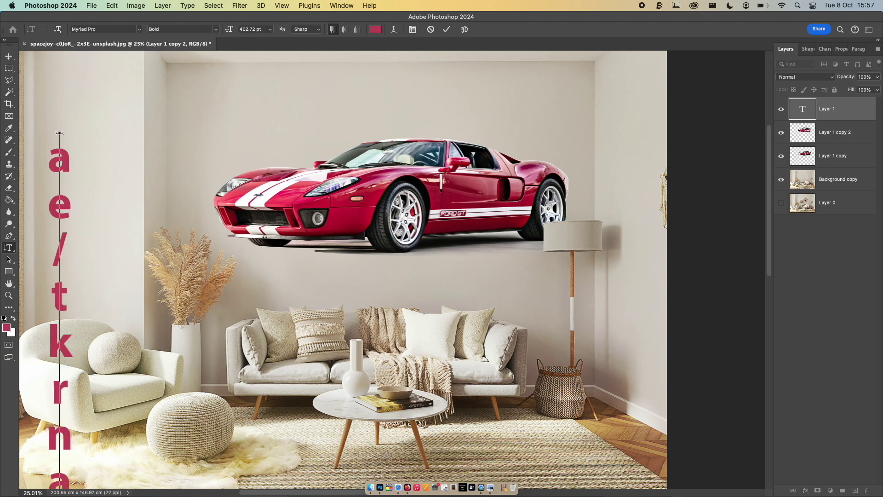
Step: Add the horizontal text "ldltjyoj5er" on the wall above the car's hood with the Horizontal Type tool
left_click(6, 249)
left_click(41, 245)
left_click(118, 138)
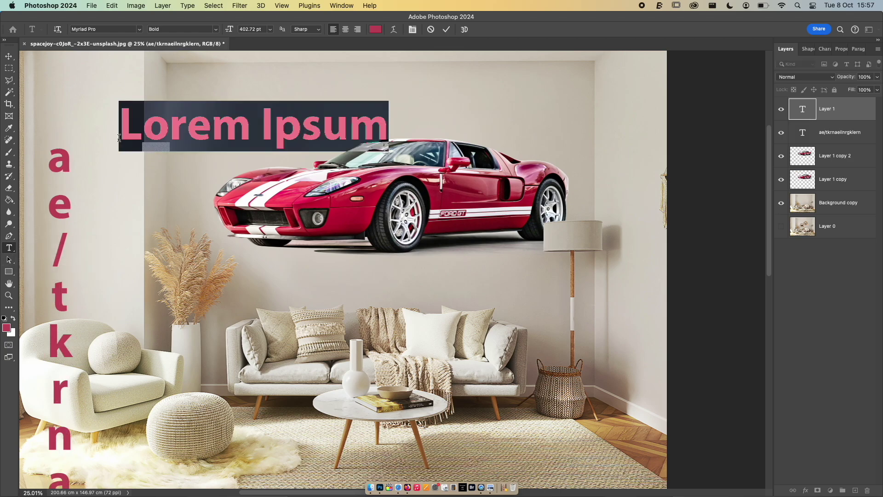
type("ldltjyoj5er")
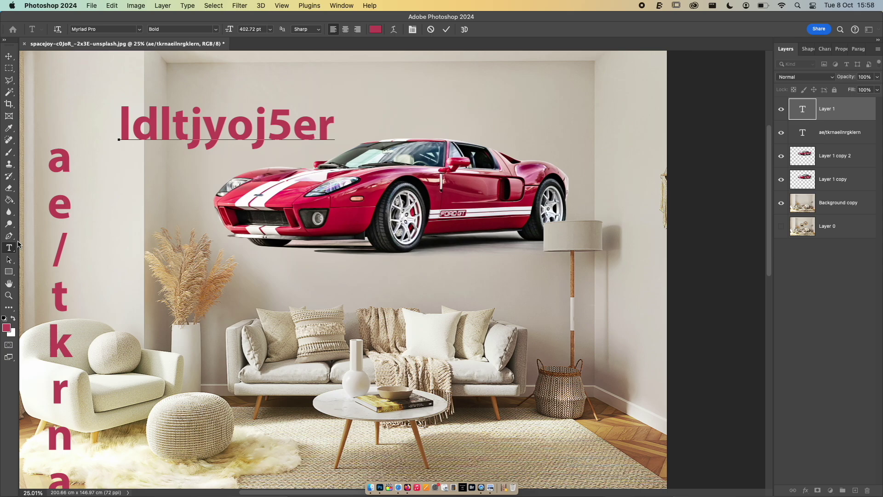
Step: Draw a wavy Pen tool path from the wall beside the car's nose across the car to above its rear wheel
left_click(9, 248)
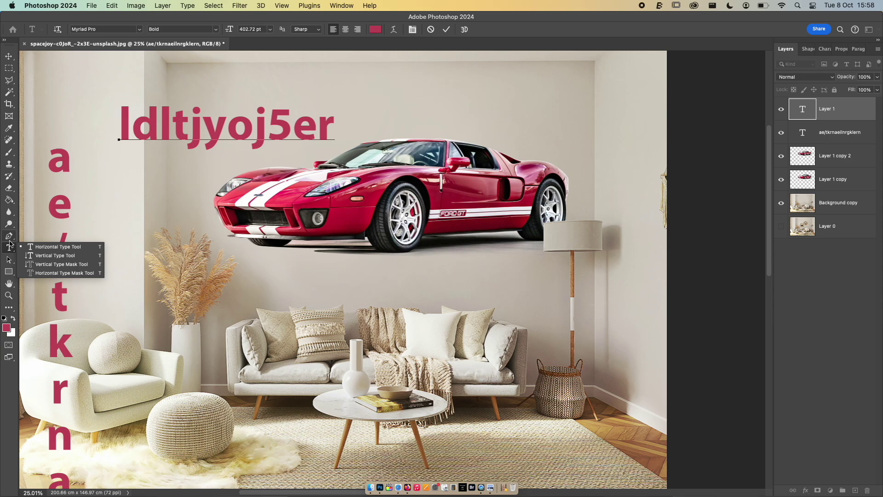
left_click(10, 237)
left_click(137, 209)
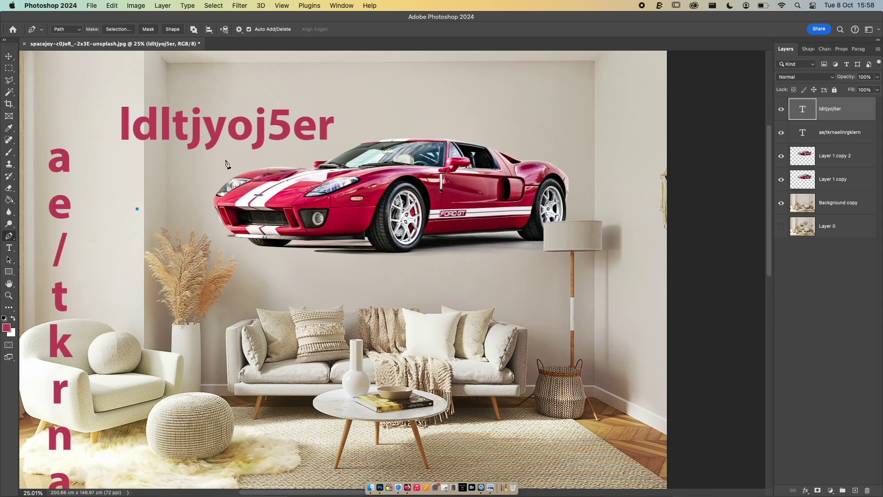
left_click_drag(226, 160, 297, 159)
left_click_drag(437, 214, 549, 184)
left_click(543, 158)
Step: Add the text "dkfgkmdfokjdfjkfnbkl" along the curved path using the Horizontal Type tool
left_click(9, 248)
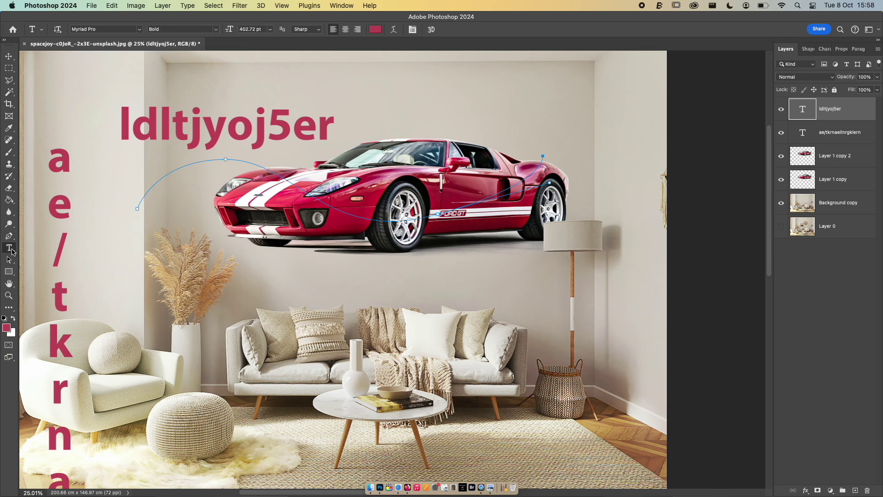
left_click(136, 208)
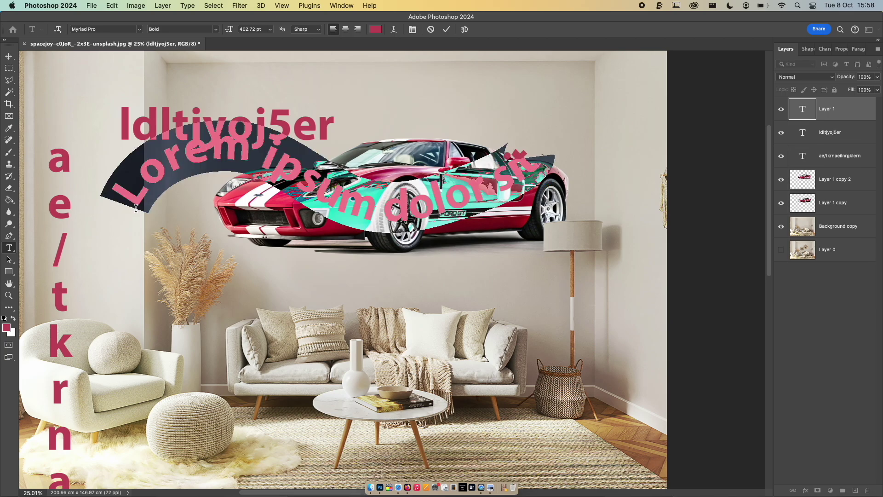
type("dkfgkmdfokjdfjkfnbkl")
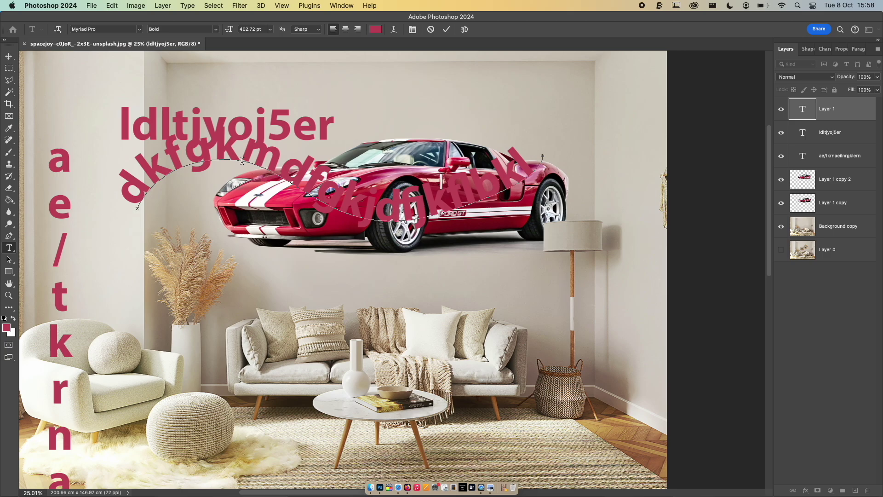
Step: Commit the path text and delete the three text layers and the duplicate car layer "Layer 1 copy 2"
left_click(8, 55)
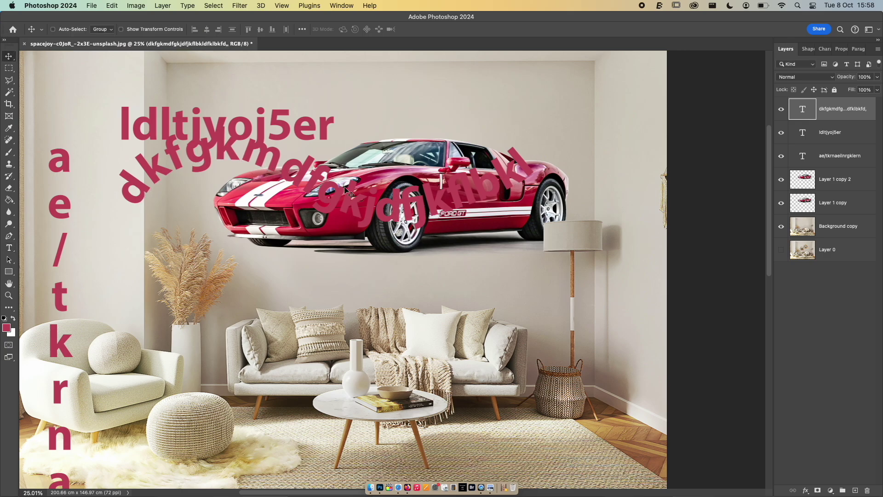
left_click_drag(345, 184, 389, 293)
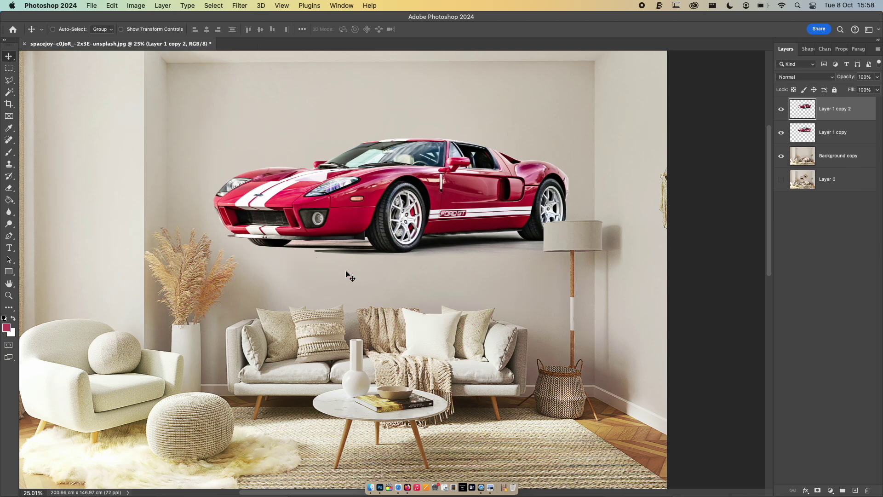
key("BackSpace")
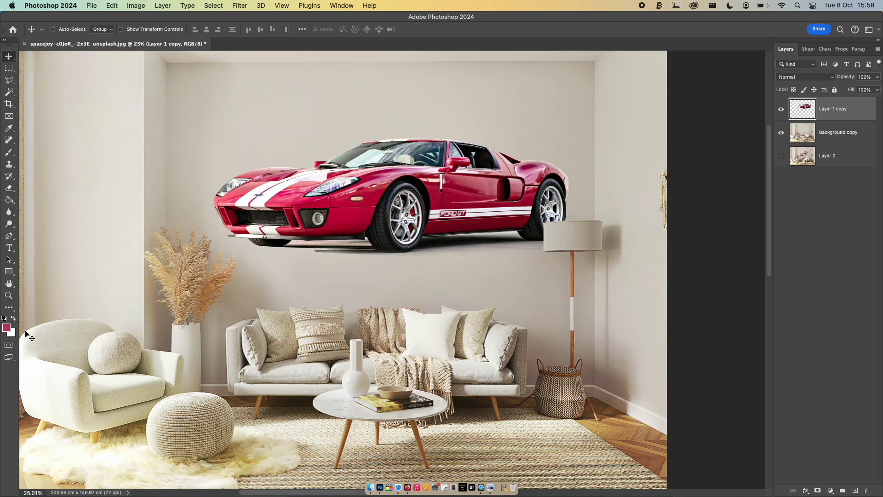
Step: With the Custom Shape tool, examine the Wild Animals and Leaf Trees presets and the 2019 Shapes sets Landmarks and Vehicles 2
left_click(9, 261)
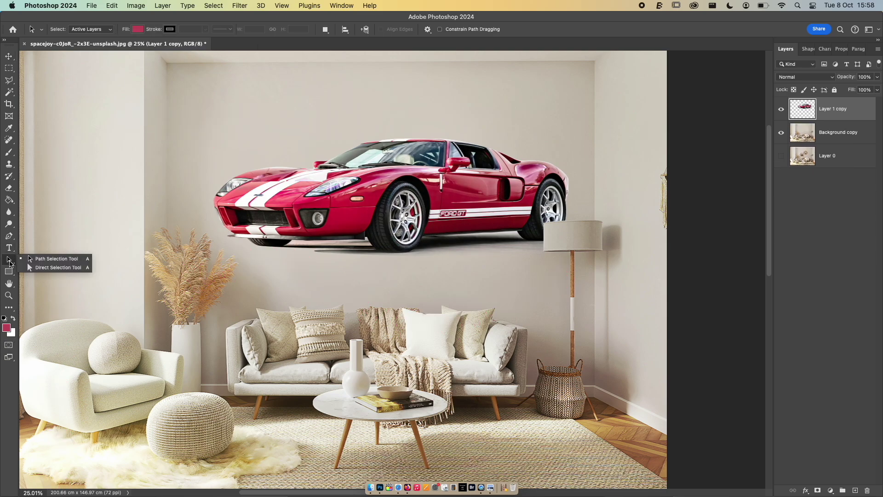
left_click(9, 262)
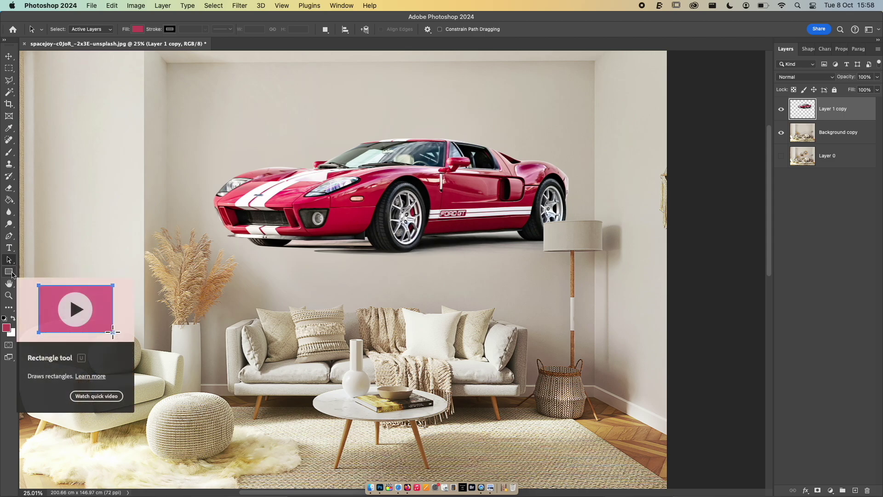
left_click(9, 272)
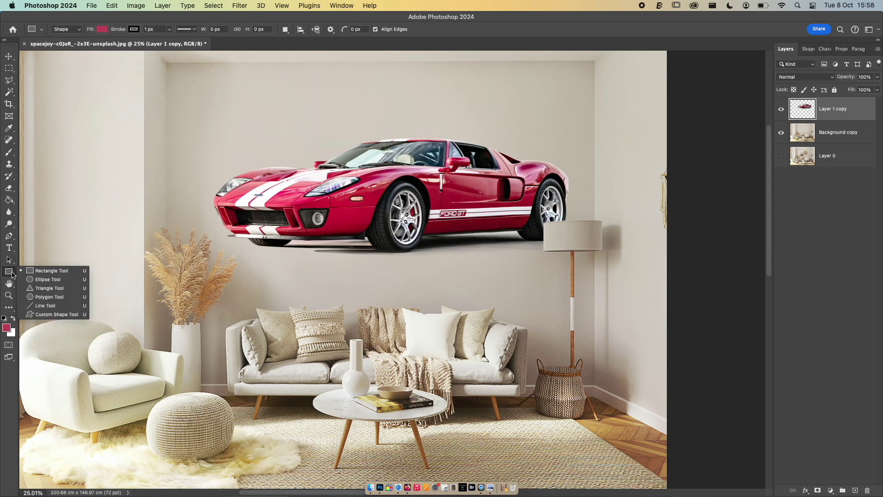
left_click(53, 314)
right_click(170, 138)
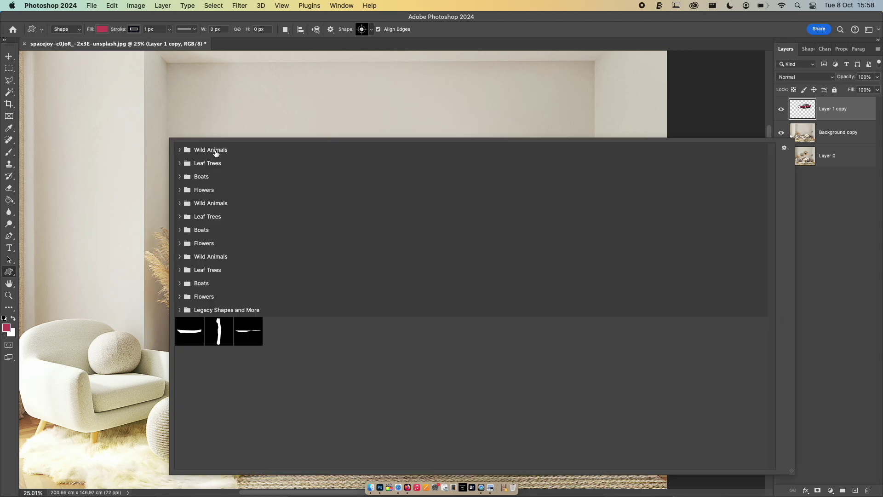
left_click(180, 150)
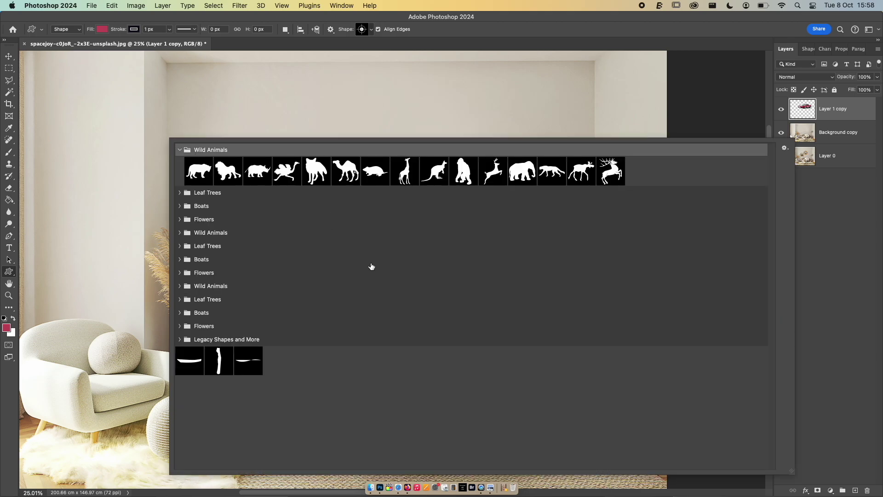
left_click(178, 195)
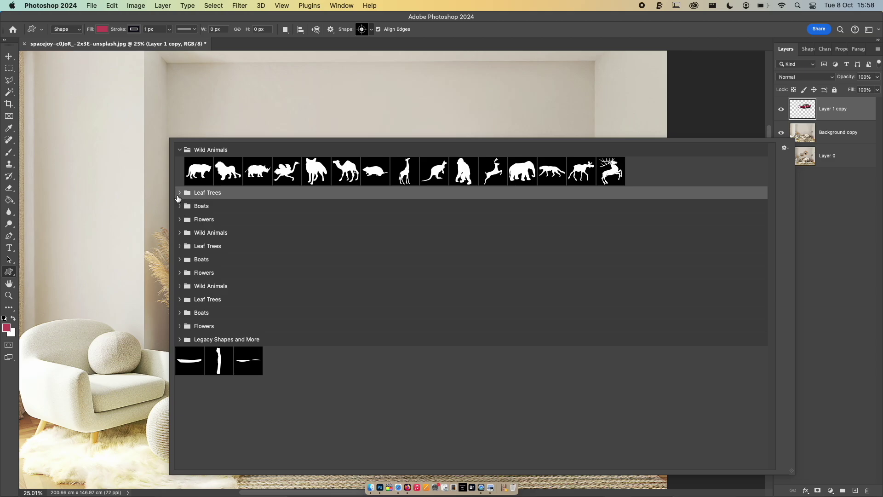
left_click(179, 193)
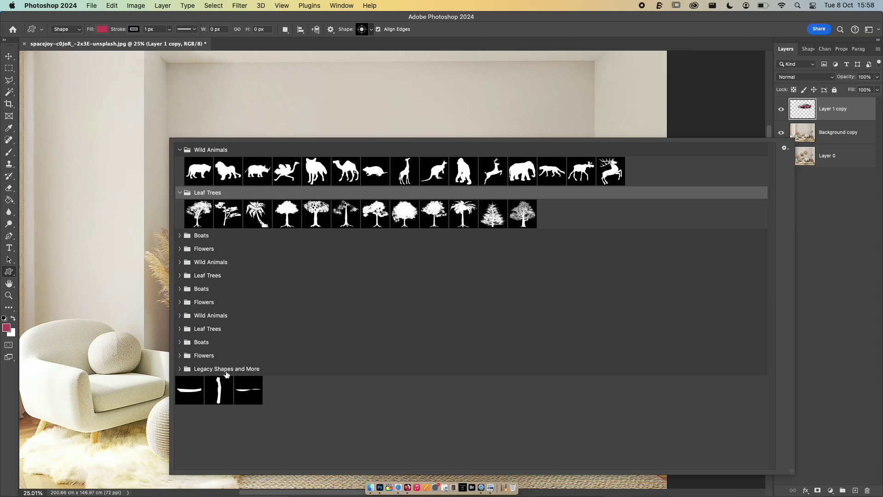
left_click(180, 369)
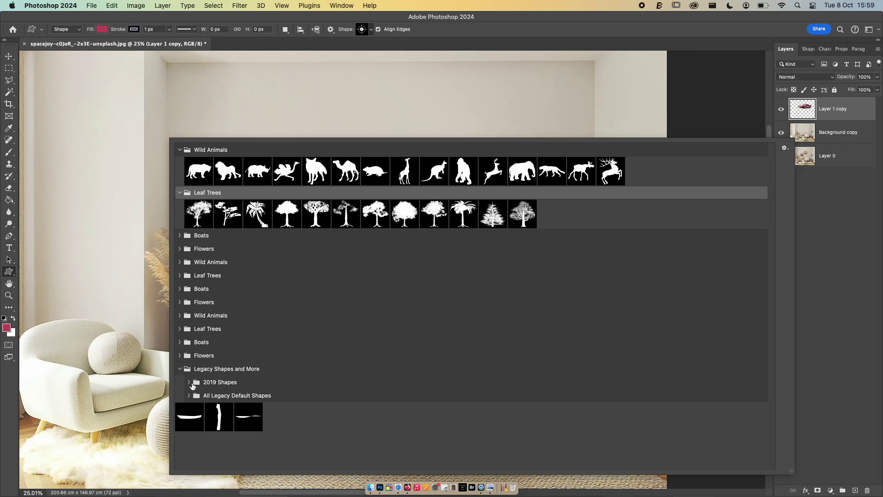
left_click(188, 383)
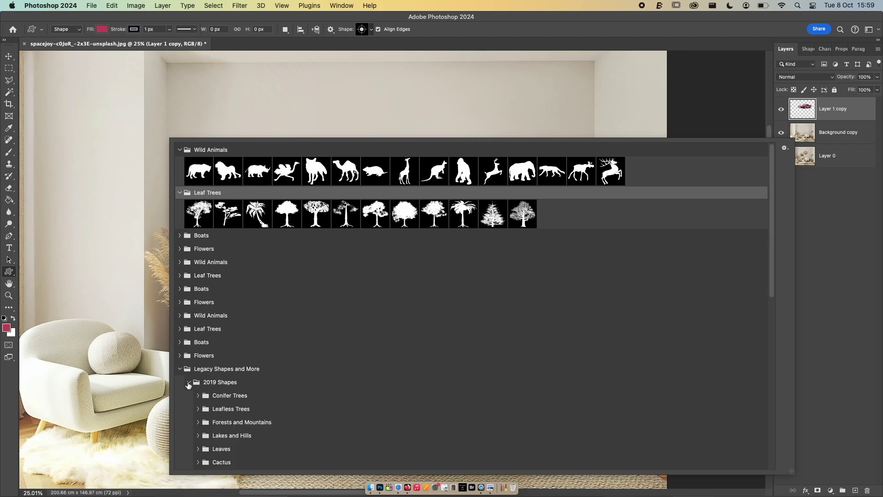
scroll(317, 383, "down", 10)
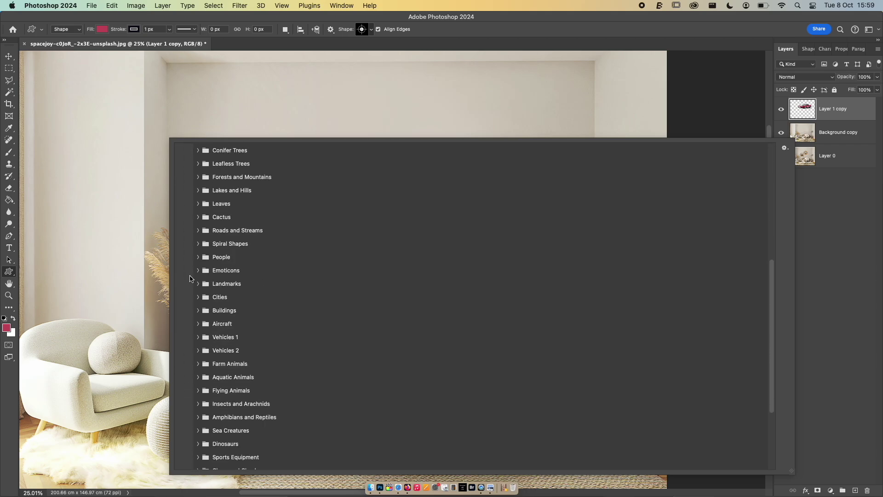
left_click(198, 284)
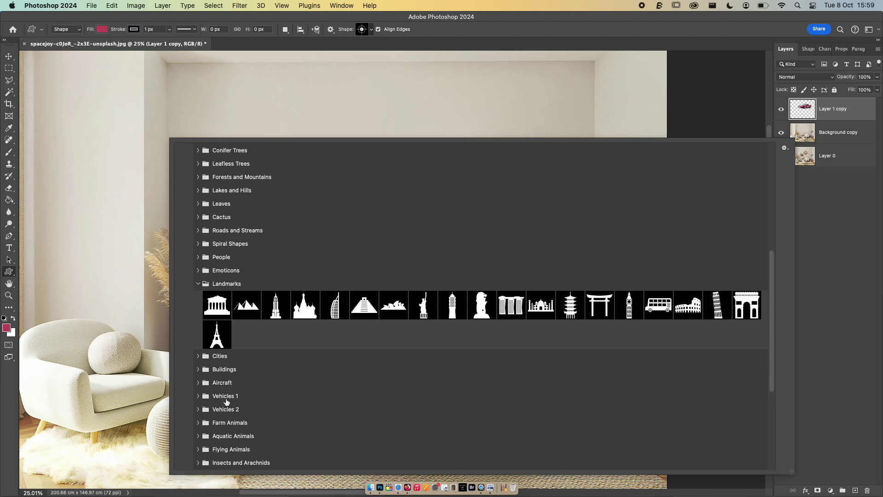
left_click(198, 409)
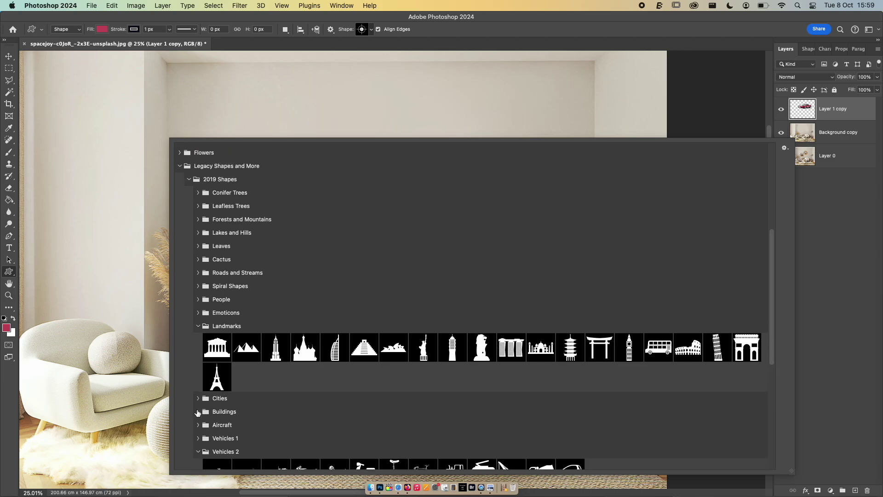
scroll(198, 412, "down", 10)
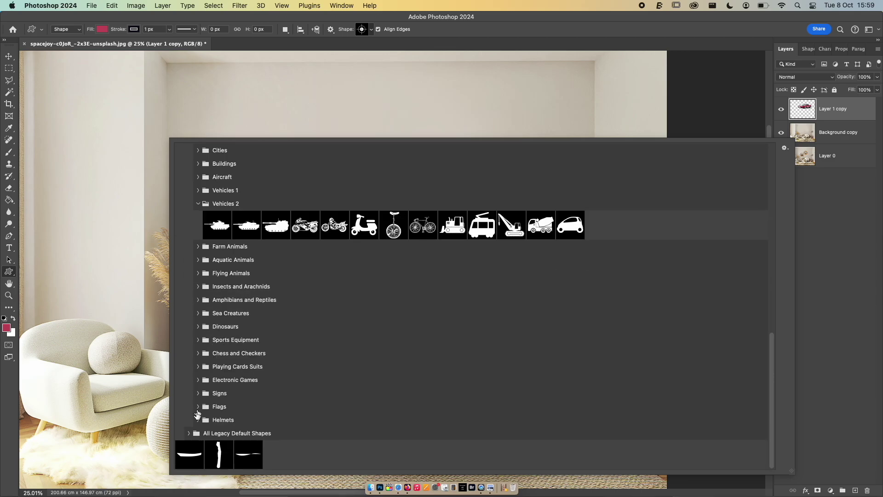
Step: Examine the Nature, Film, Artistic Textures, Animals, Arrows and Shapes sets within All Legacy Default Shapes
left_click(189, 432)
scroll(192, 437, "down", 10)
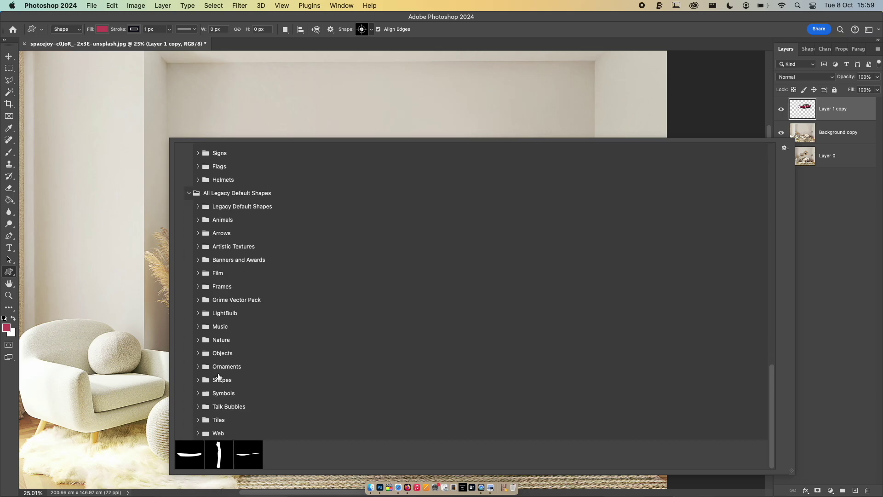
left_click(198, 339)
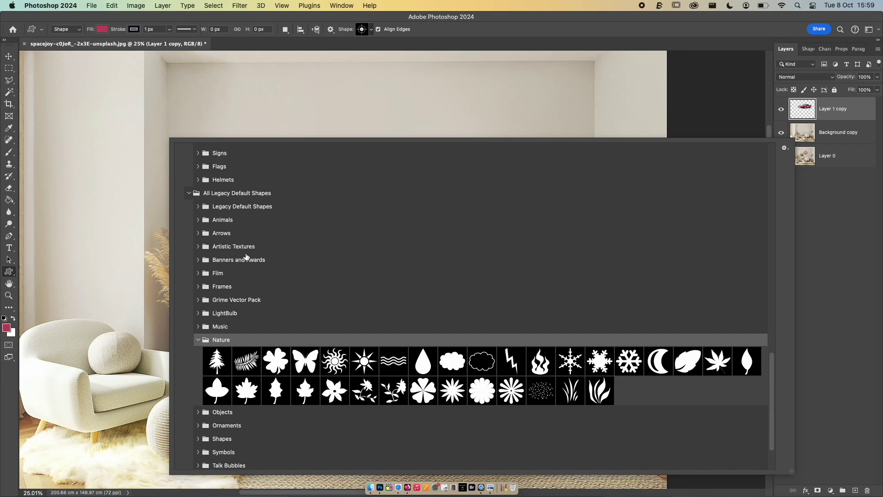
left_click(198, 273)
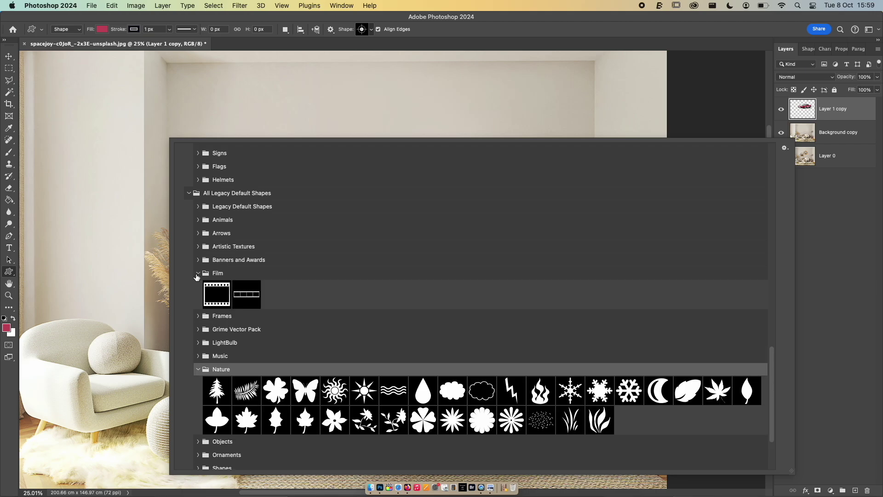
left_click(198, 247)
left_click(199, 220)
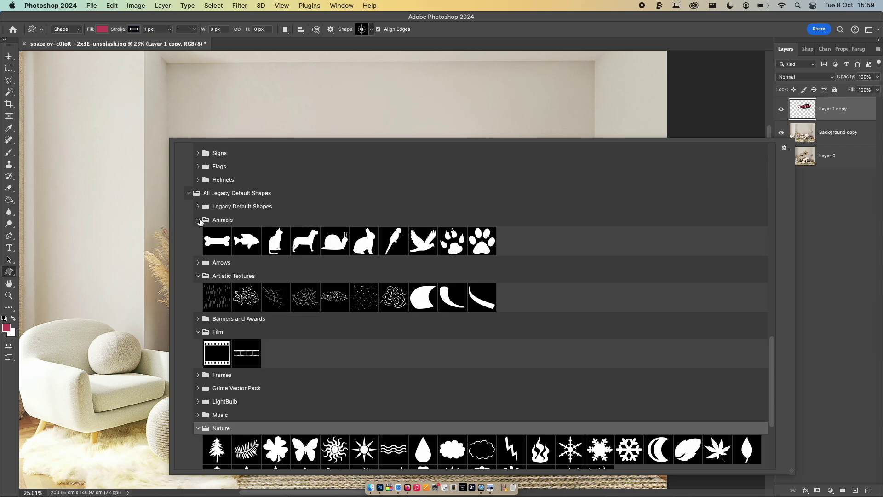
left_click(198, 262)
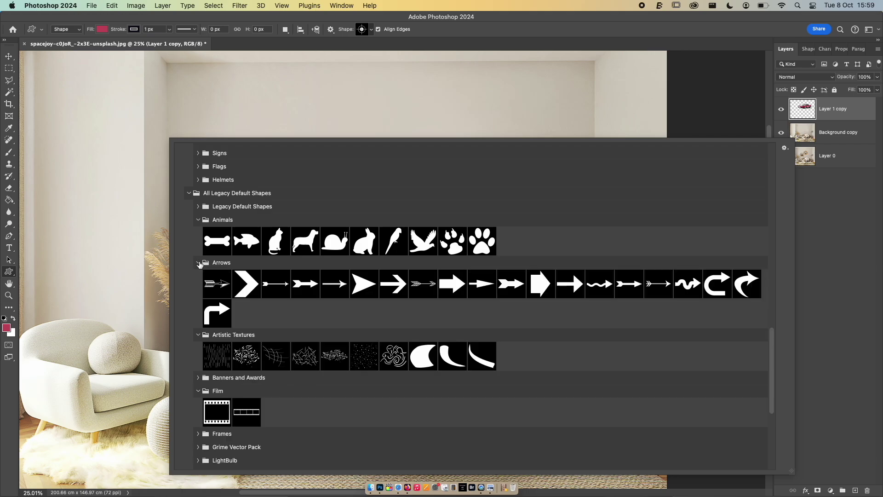
scroll(207, 281, "down", 8)
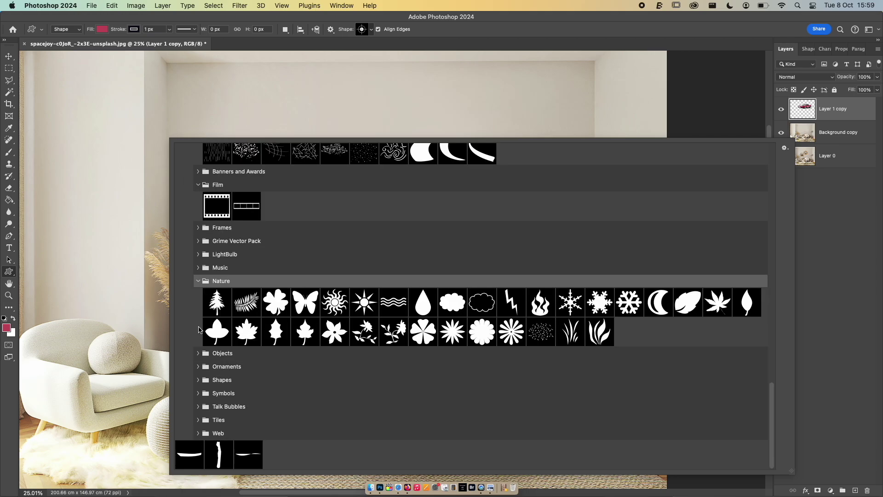
left_click(199, 381)
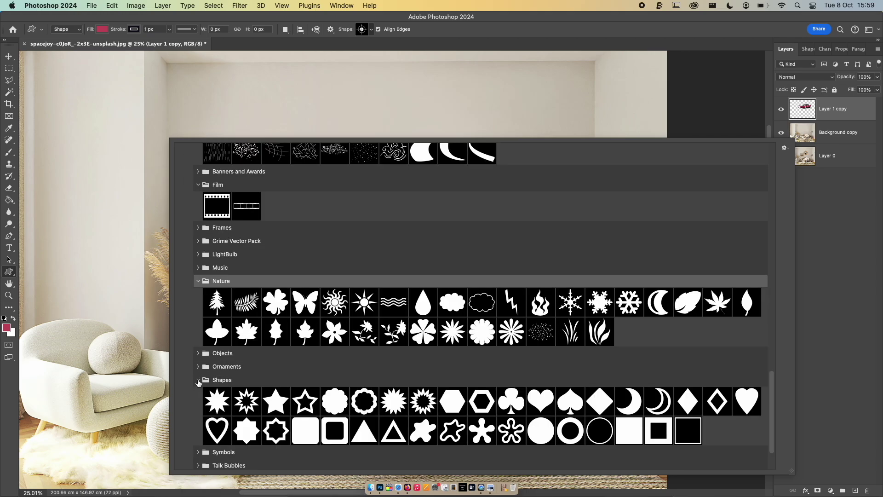
scroll(365, 411, "down", 3)
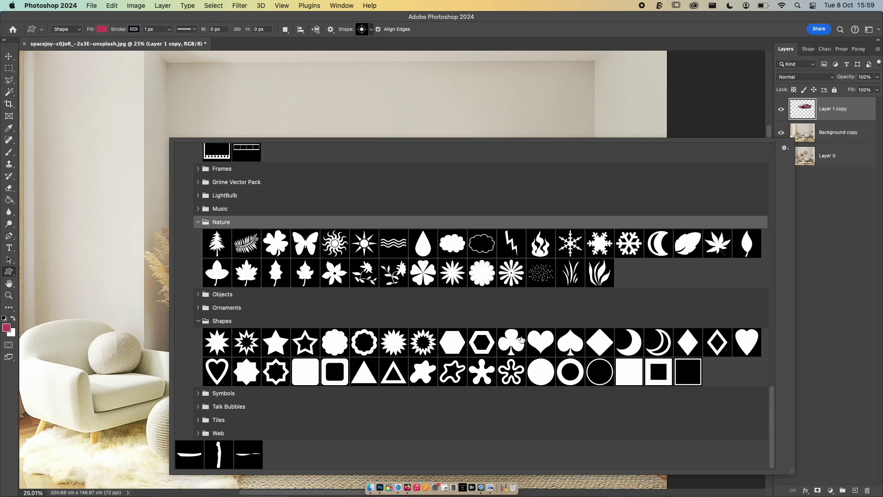
Step: Draw a heart custom shape about 30 × 33 cm over the middle of the car, and undo it
left_click(532, 345)
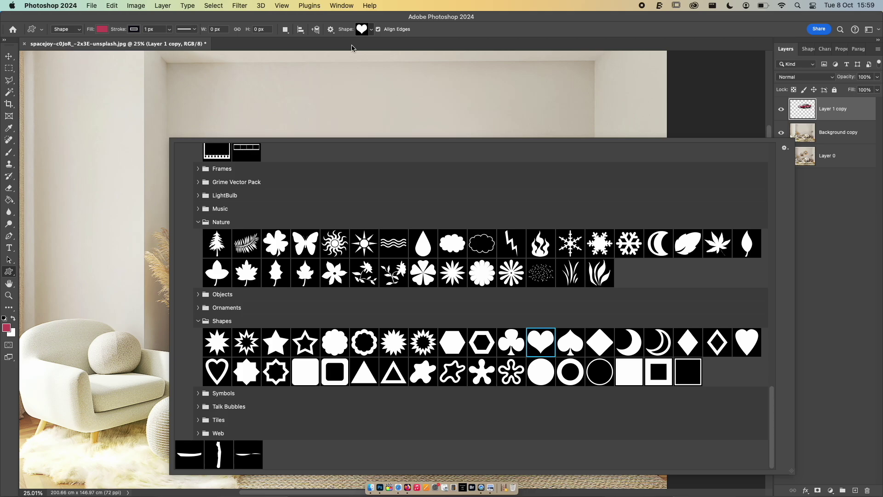
left_click(363, 92)
left_click_drag(363, 92, 462, 199)
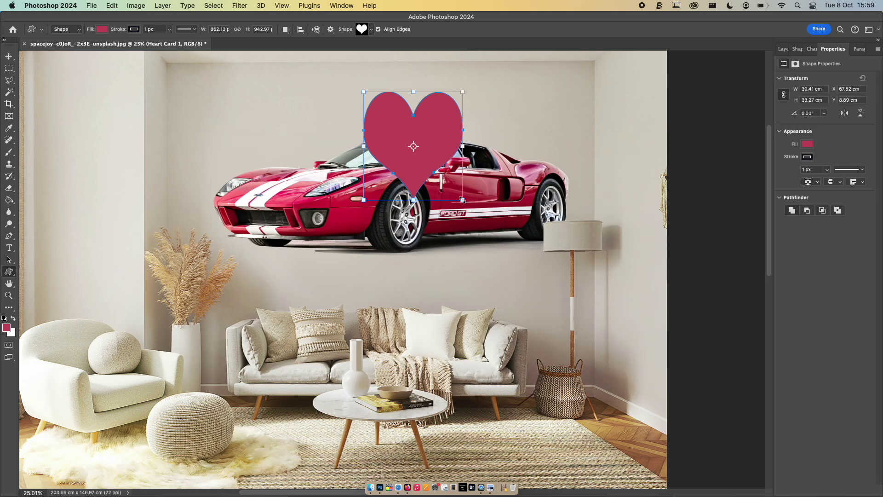
key("super+z")
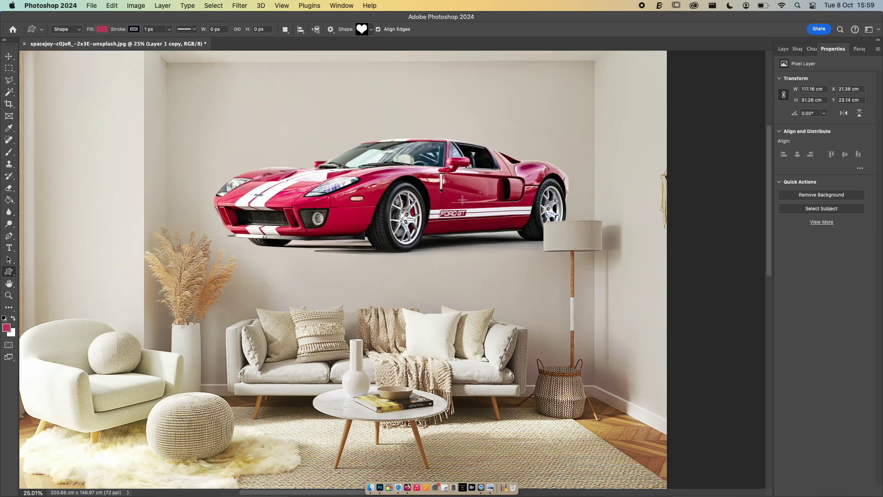
Step: Draw a rectangle about 23 × 36 cm on the wall above the armchair with the Rectangle tool, and undo it
right_click(13, 275)
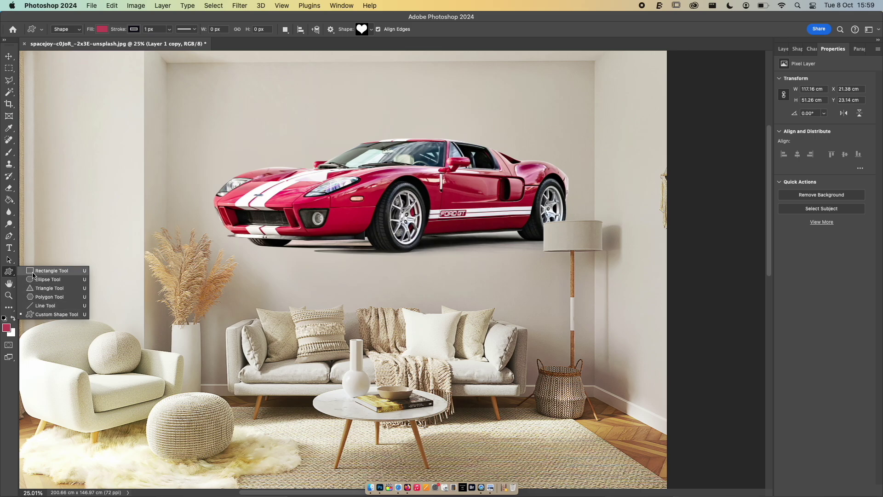
left_click(33, 274)
left_click_drag(90, 168, 166, 286)
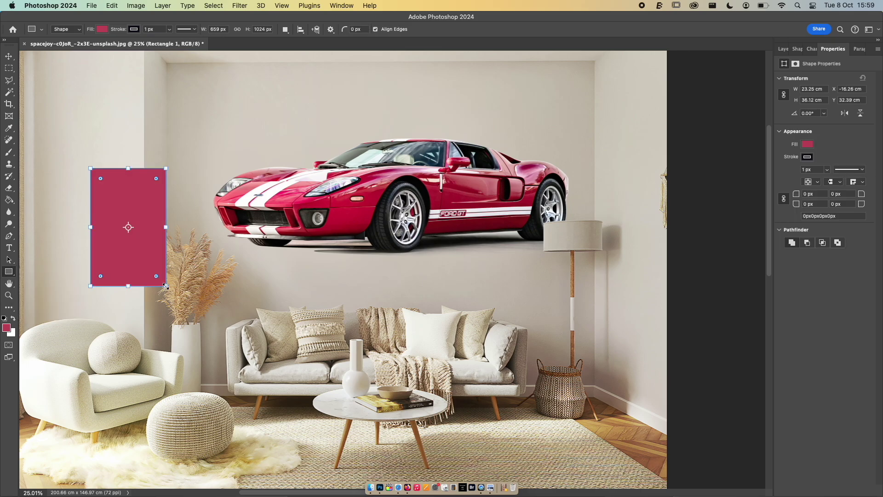
key("super+z")
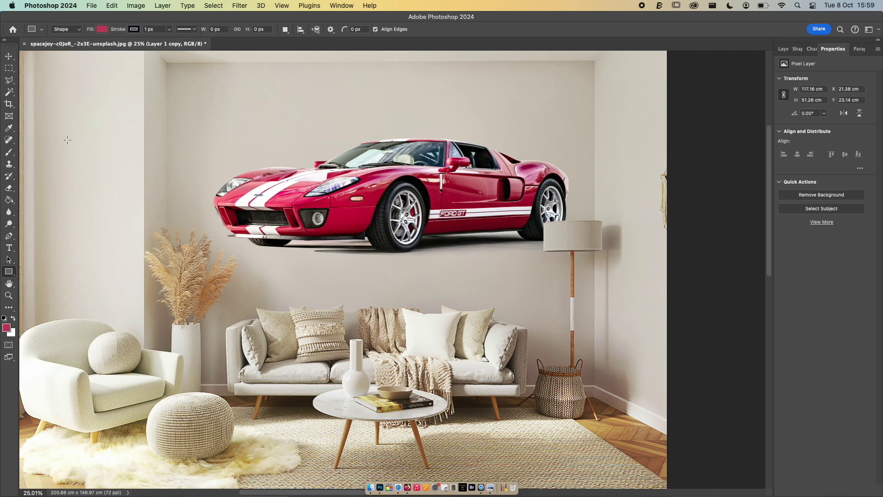
Step: Draw a rectangle about 30 × 27 cm on the wall beside the car's nose and round all its corners to about 8.5 cm
left_click_drag(66, 133, 165, 222)
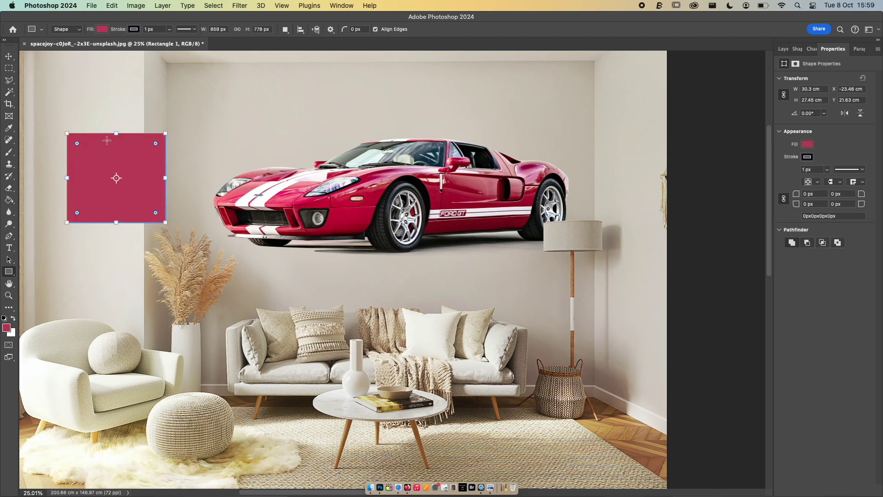
left_click_drag(156, 146, 157, 146)
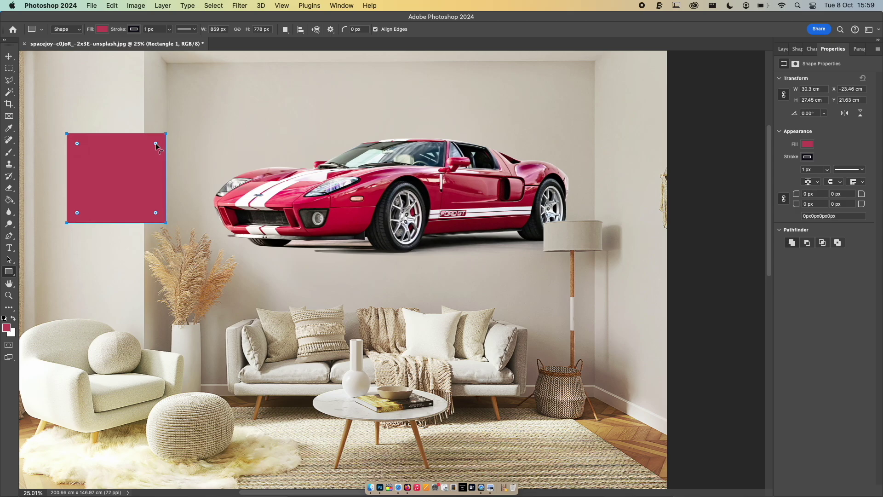
left_click_drag(156, 144, 138, 145)
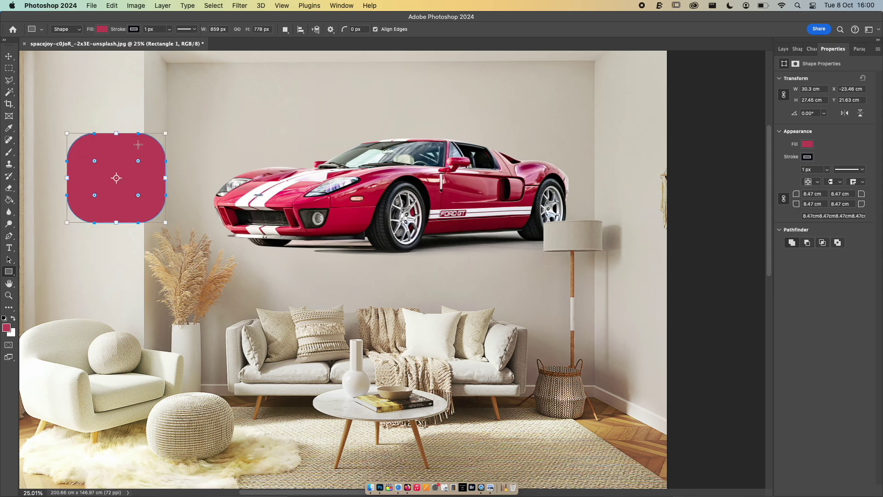
Step: Place a second, square-cornered rectangle of 859 × 778 px over the car's front, and undo both rectangles
left_click(195, 152)
key("Return")
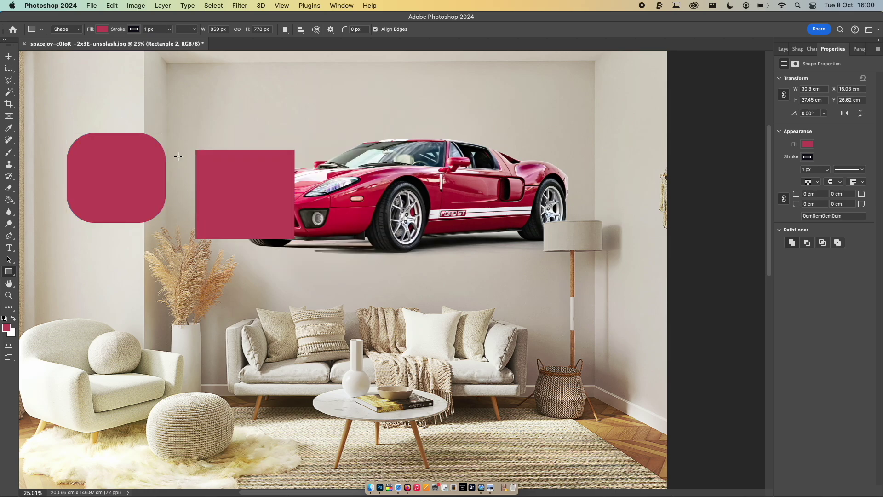
key("super+z")
key("super+z")
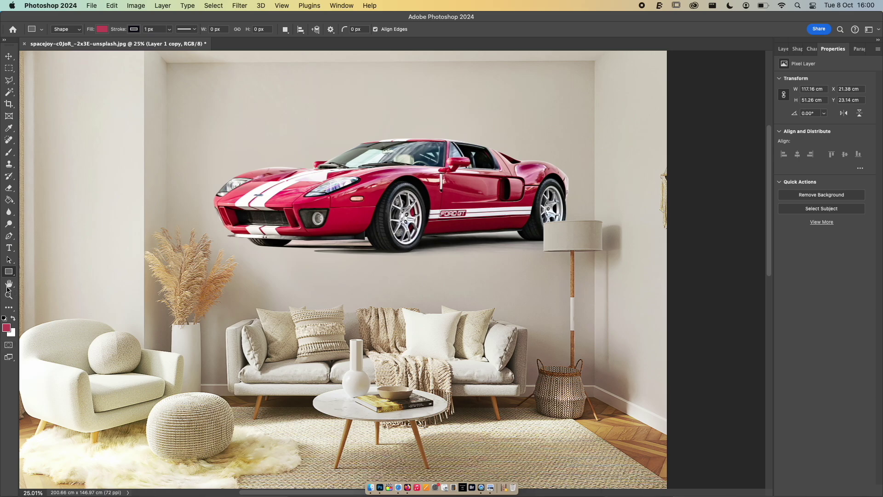
left_click(9, 284)
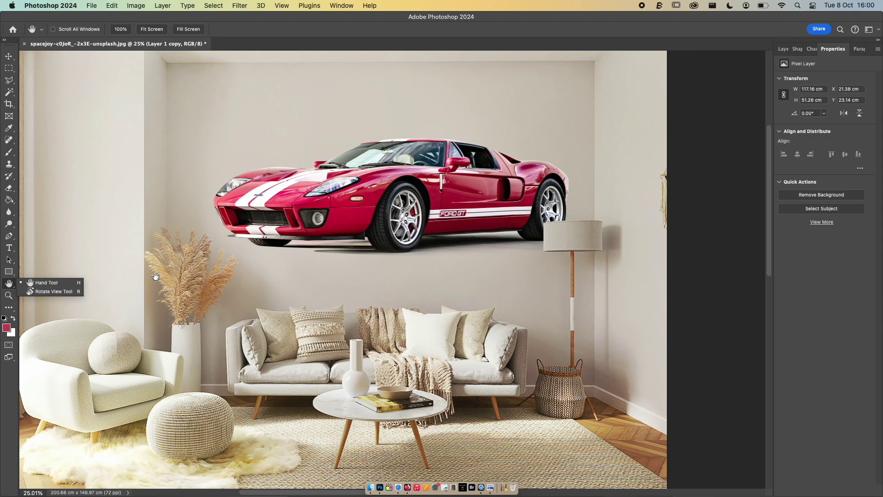
scroll(156, 276, "down", 5)
scroll(156, 276, "left", 3)
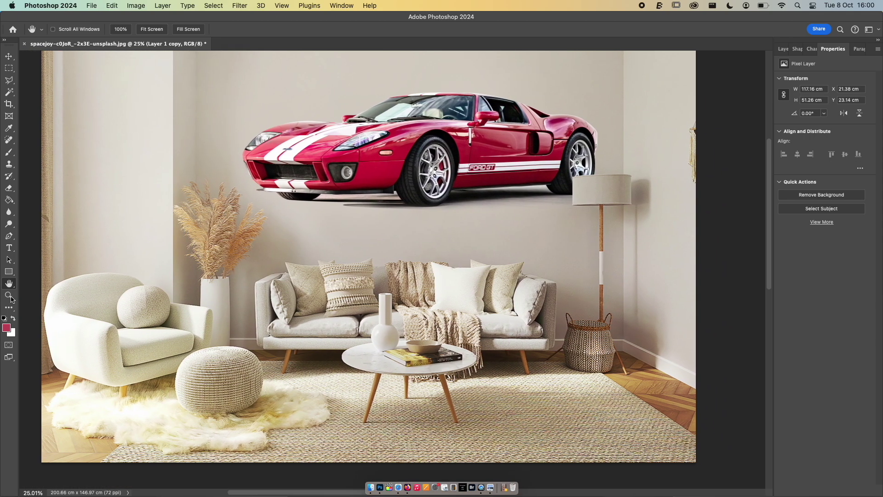
left_click(9, 310)
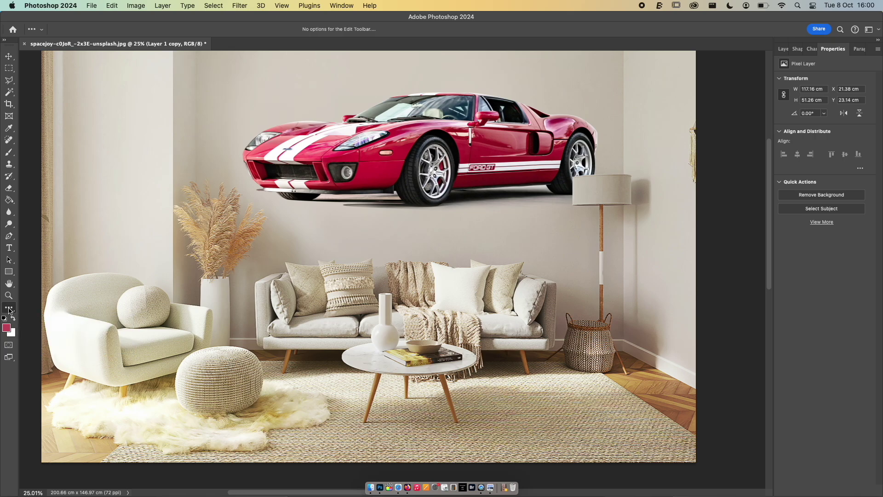
left_click(9, 309)
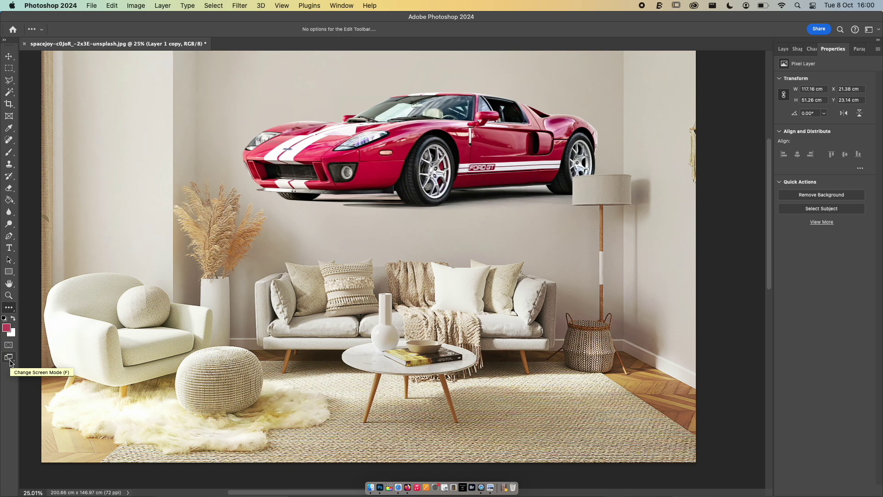
Step: Cycle the workspace repeatedly through full screen with menu bar, full screen without panels, and standard screen mode
left_click(10, 362)
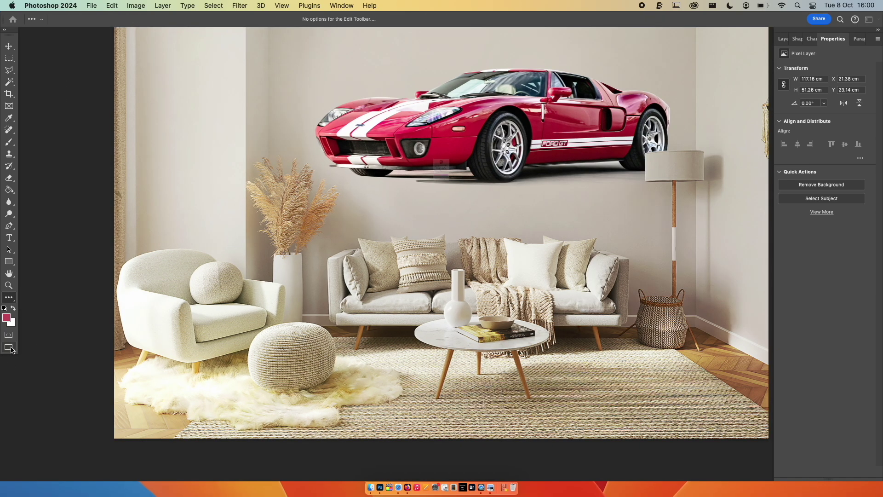
left_click(10, 348)
left_click(447, 225)
key("f")
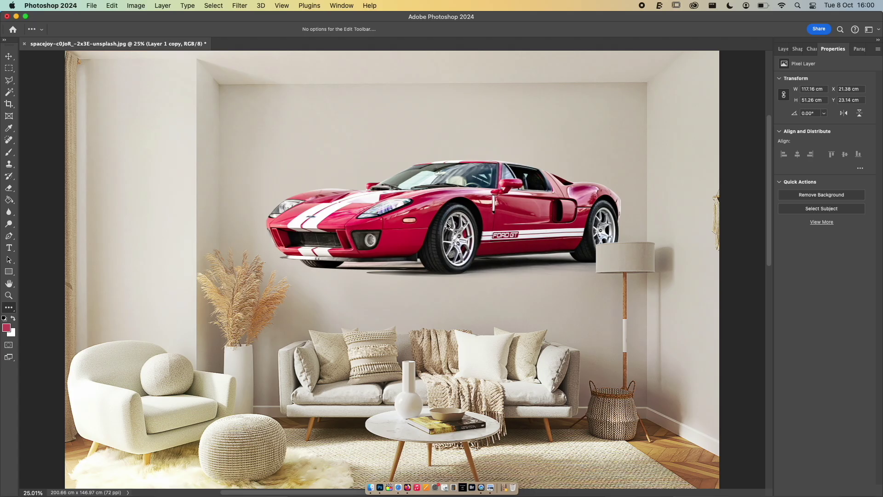
key("f")
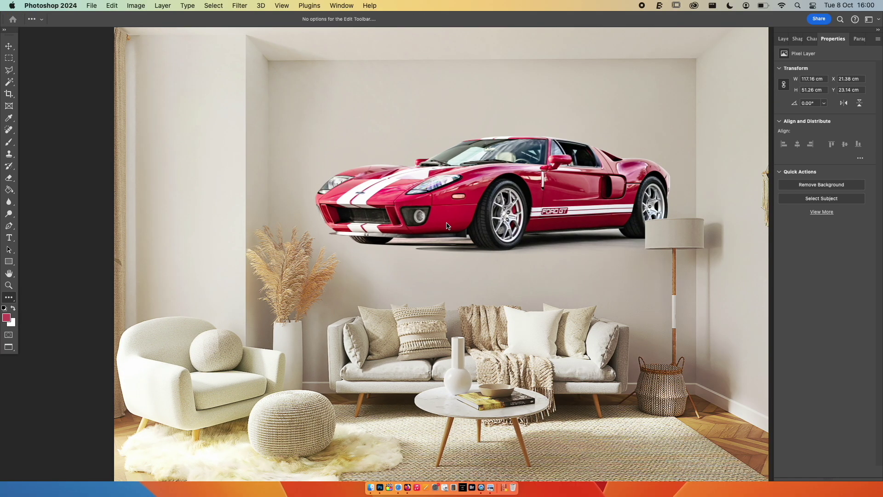
key("f")
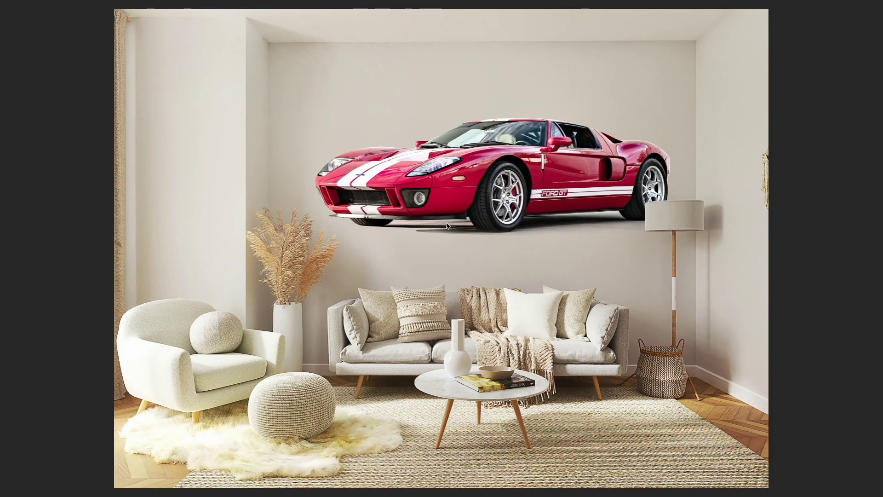
key("f")
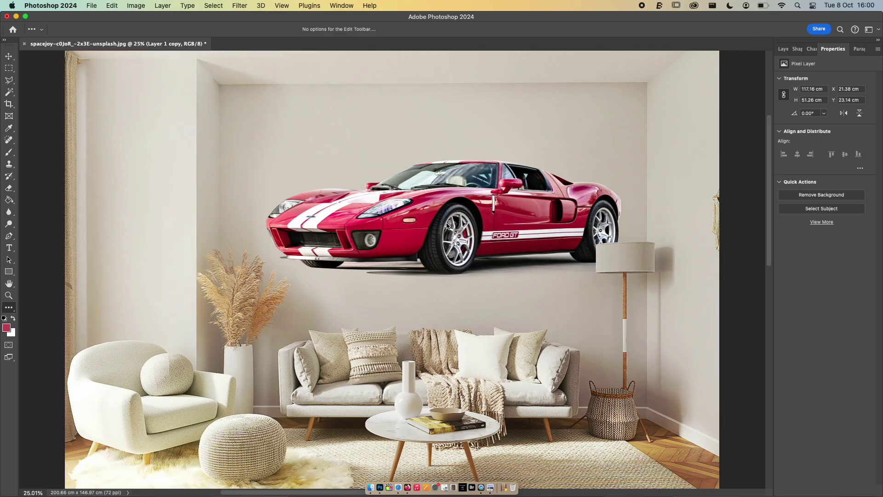
key("f")
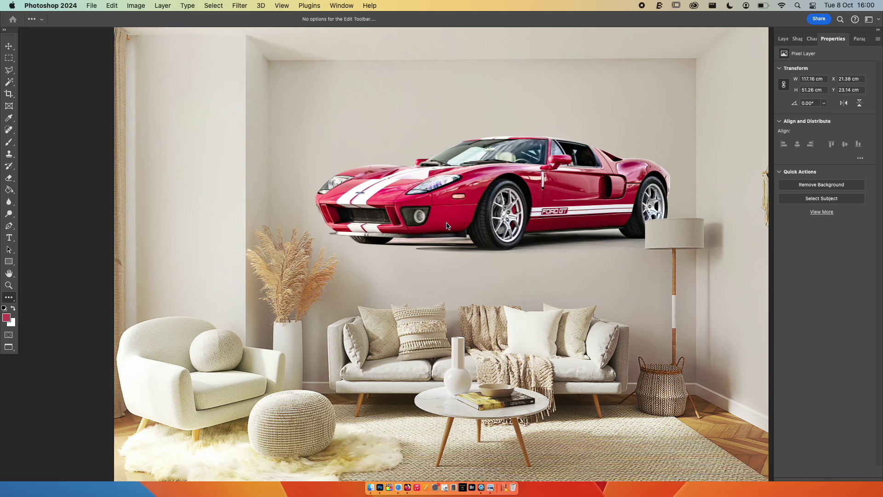
key("f")
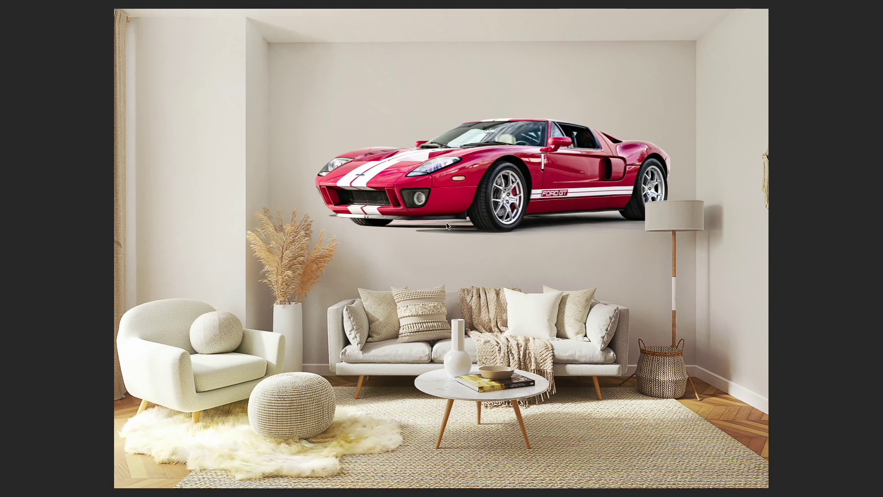
key("f")
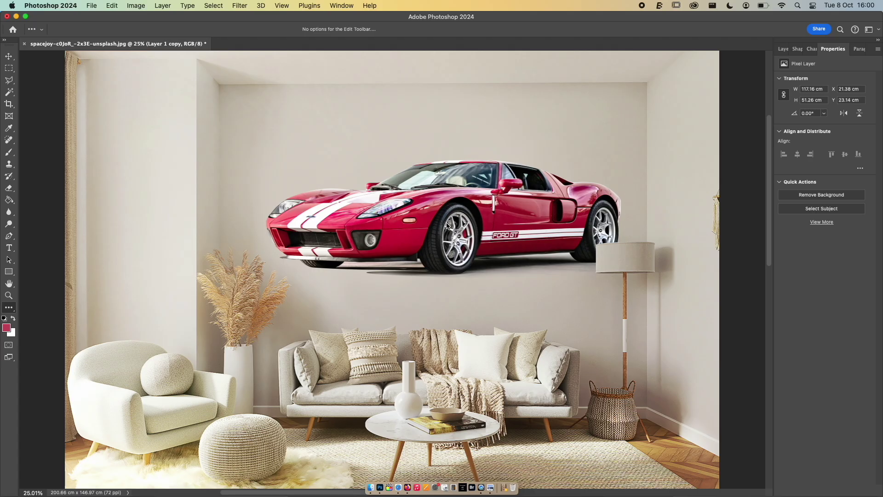
key("f")
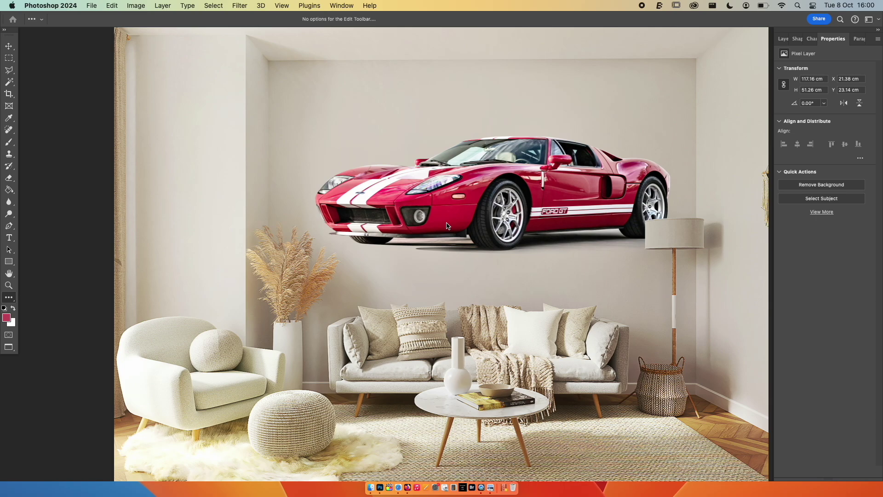
key("f")
key("f")
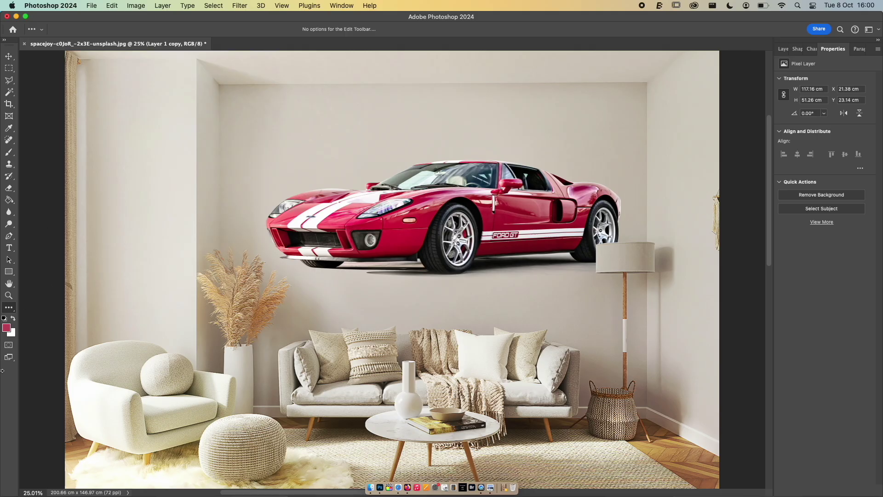
Step: Look at the foreground colour in the Color Picker without changing it, and switch Quick Mask mode on and off
left_click(7, 328)
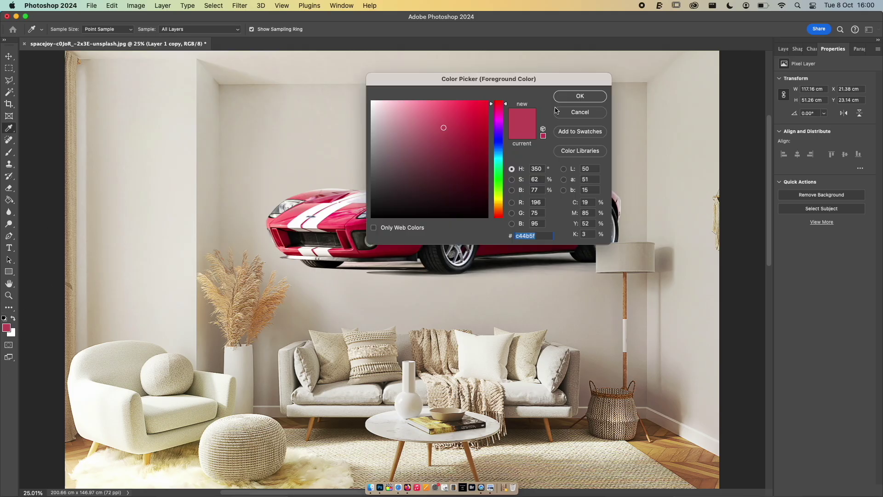
left_click(580, 112)
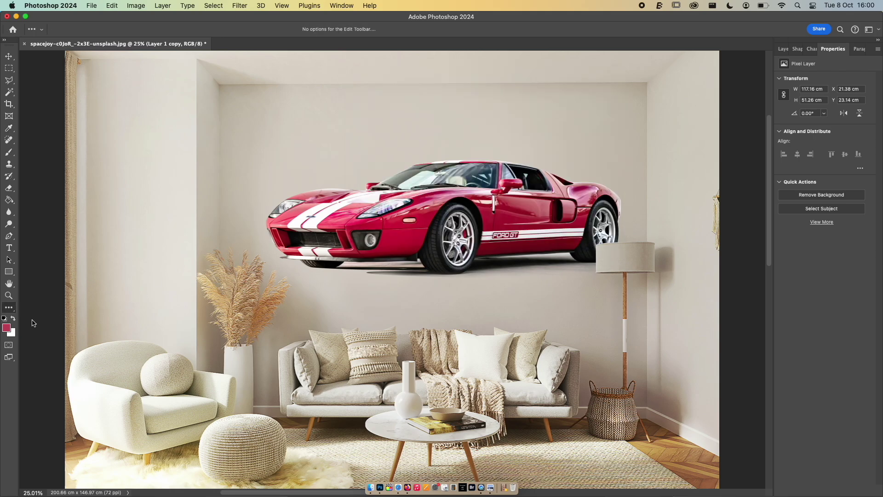
left_click(9, 346)
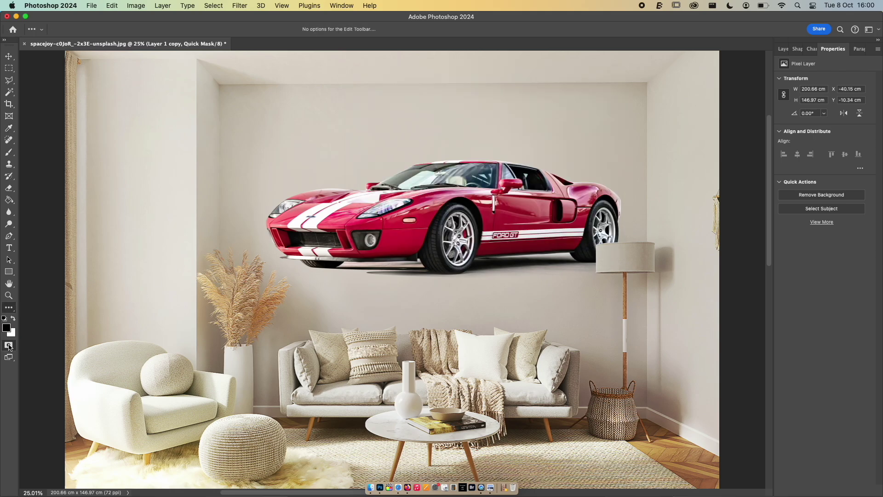
left_click(9, 345)
Step: View the composite in full screen mode without panels, and return to standard screen mode
left_click(9, 357)
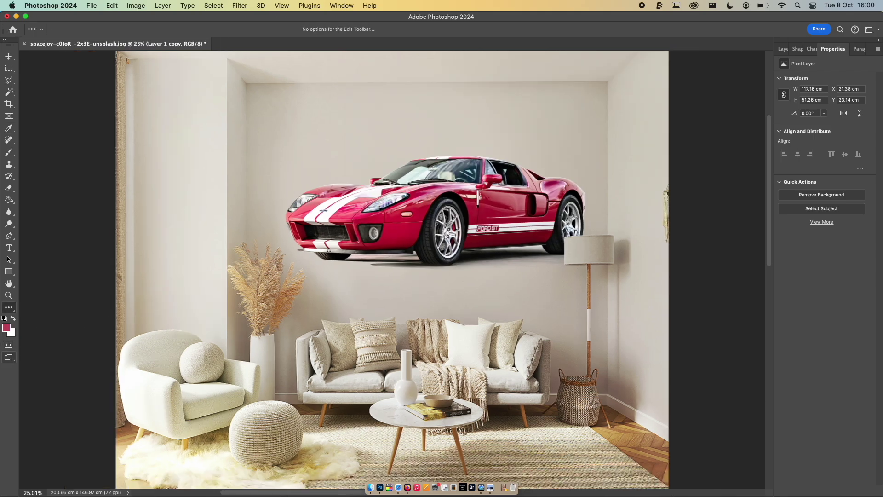
left_click(11, 349)
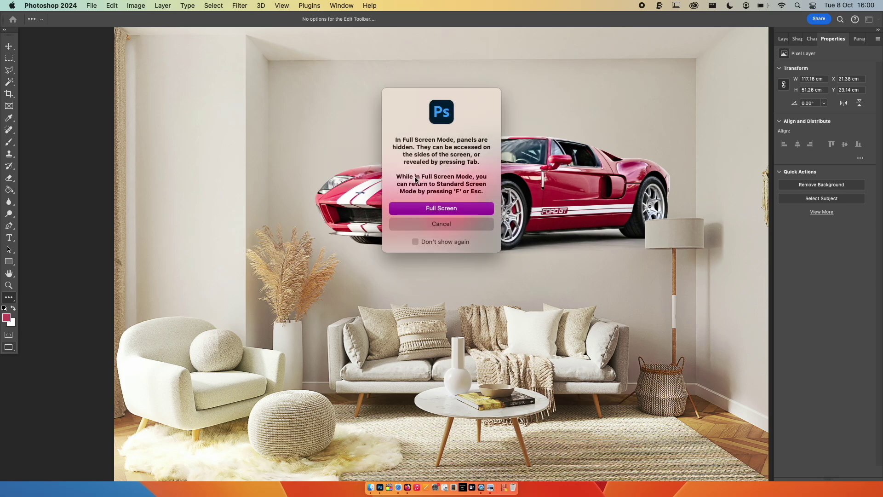
left_click(453, 212)
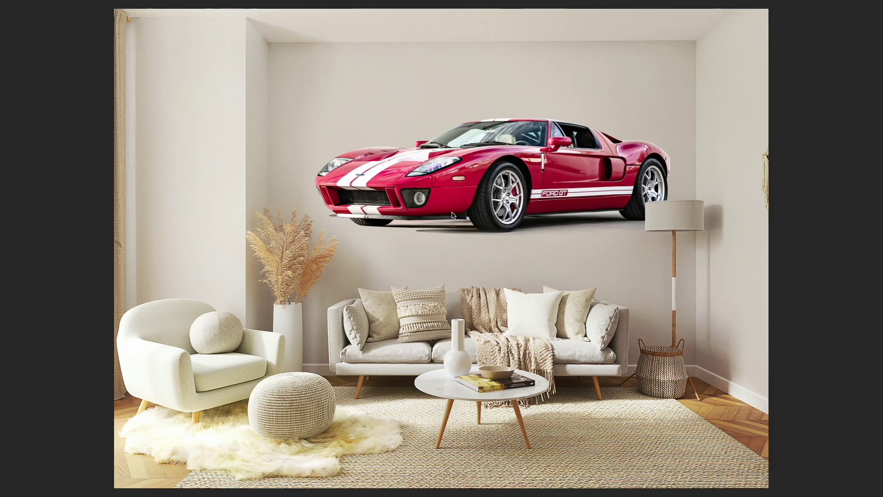
key("Escape")
key("f")
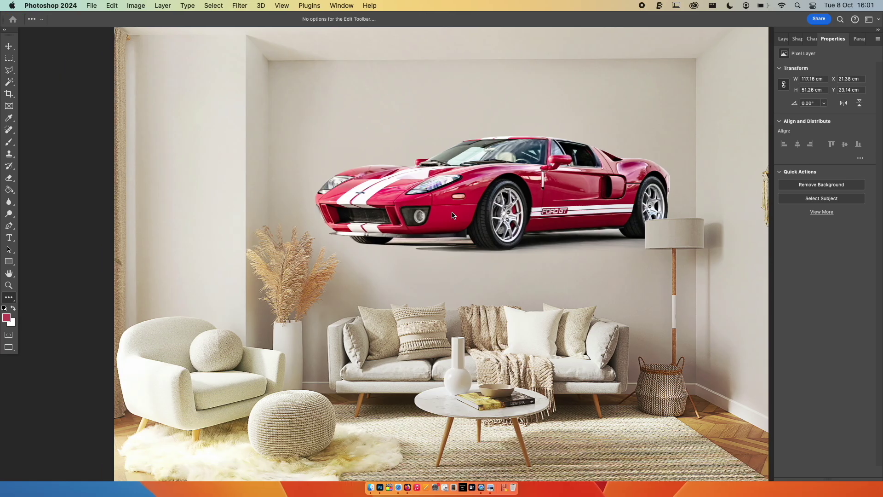
key("f")
key("f")
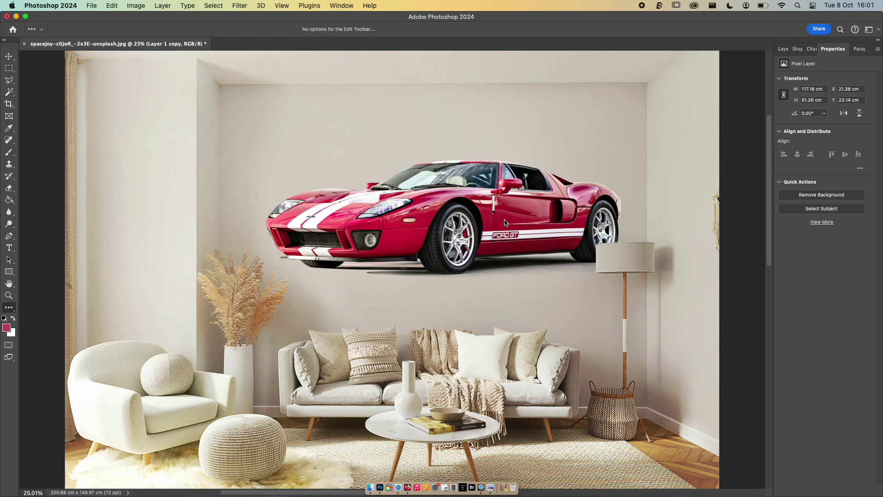
Step: Activate the Move tool and bring up the document's list of layers
left_click(8, 57)
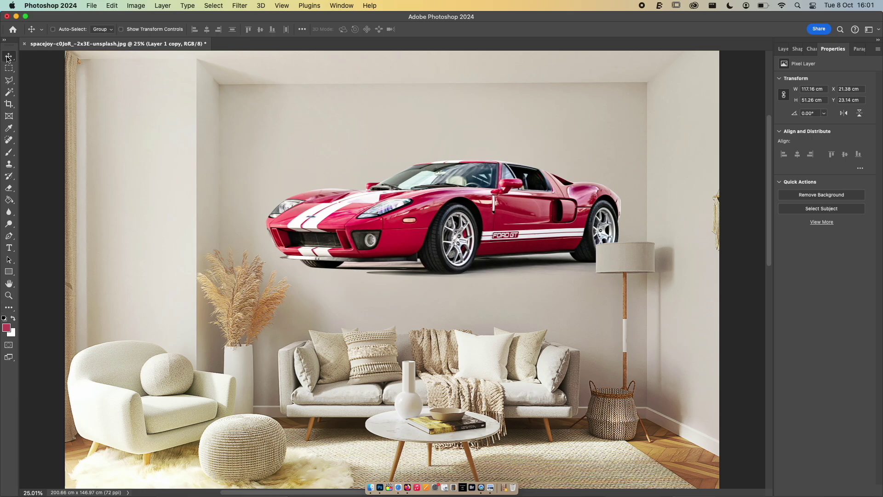
left_click(92, 6)
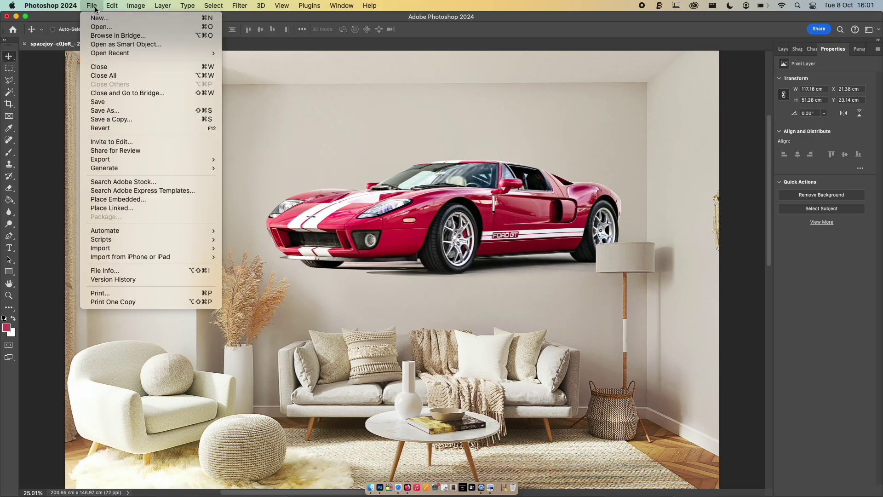
left_click(781, 52)
left_click(782, 49)
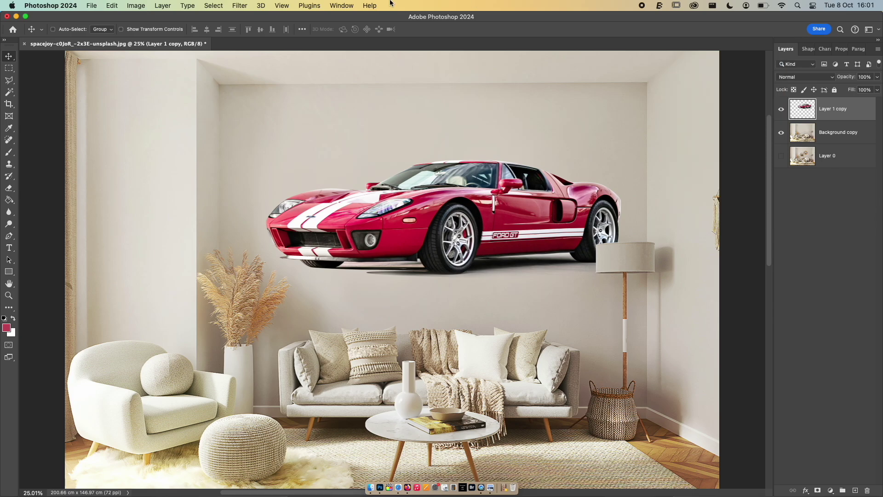
left_click(91, 6)
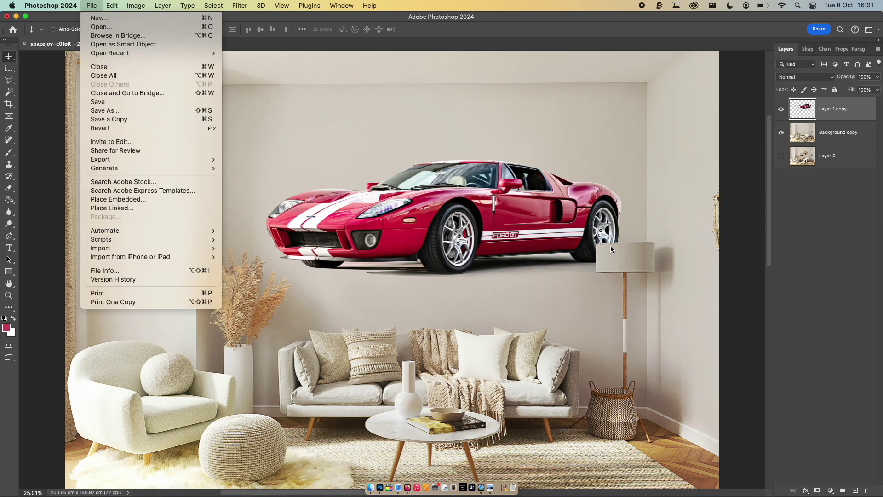
key("Escape")
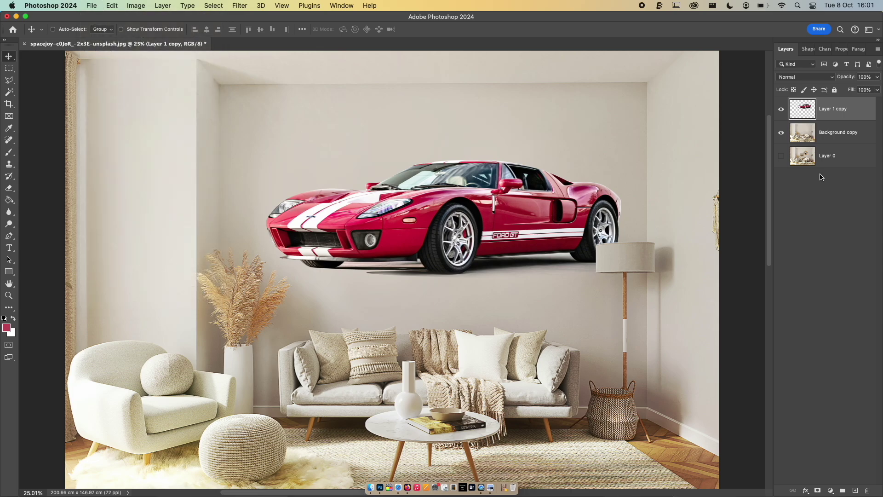
Step: Delete the Background copy and Layer 0 room layers, and shift the car slightly to the left on the transparent canvas
left_click(795, 134)
key("BackSpace")
key("BackSpace")
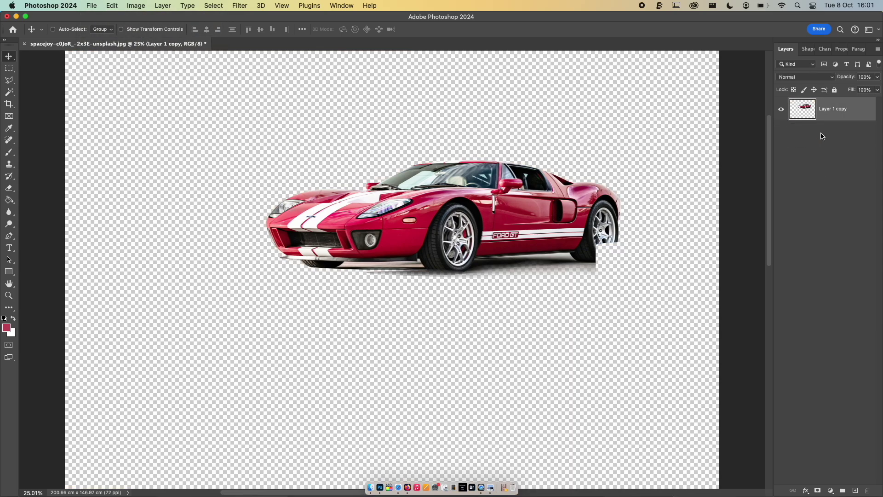
left_click_drag(558, 198, 511, 198)
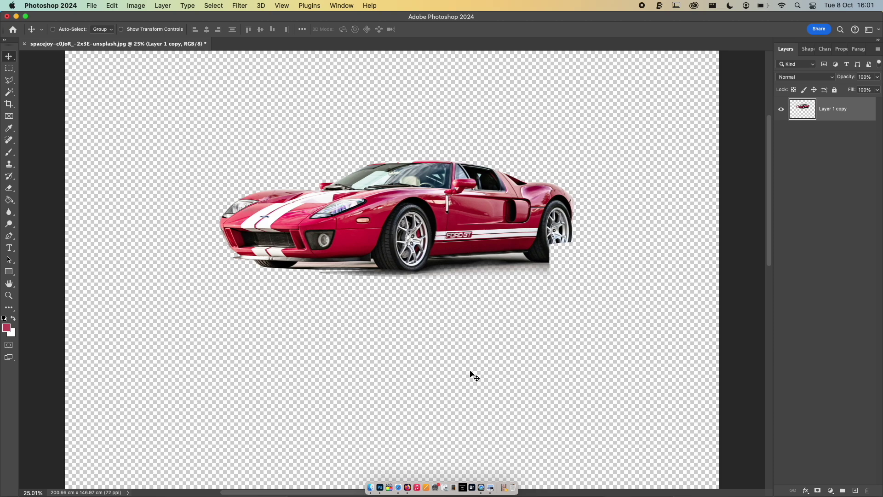
Step: Save the car cutout as a PNG copy in the Photoshop folder, using the Large file size (Fastest saving) option
left_click(95, 6)
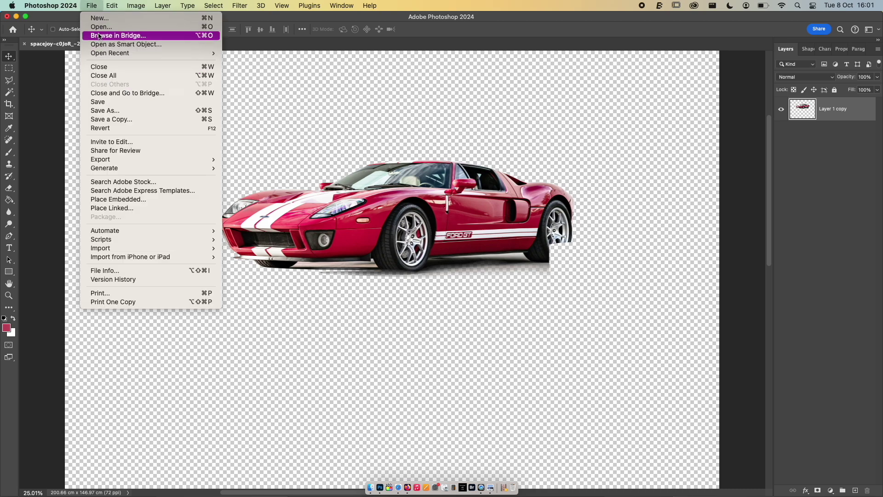
left_click(112, 110)
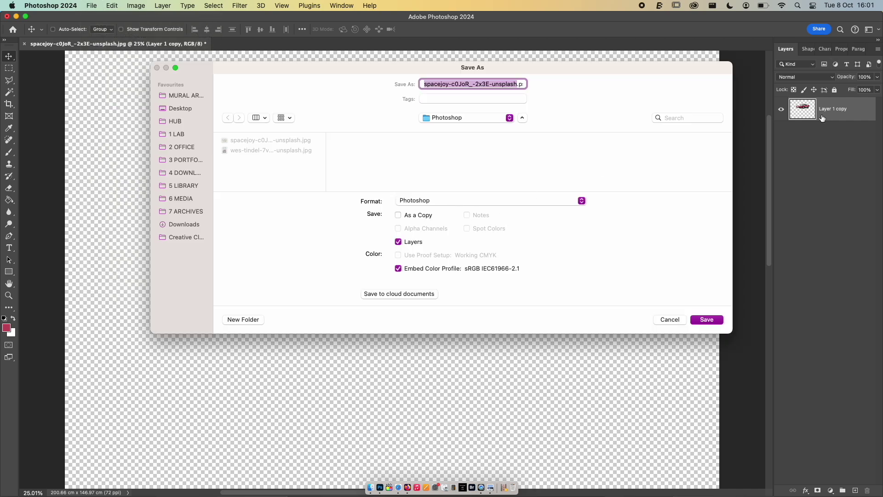
left_click(413, 201)
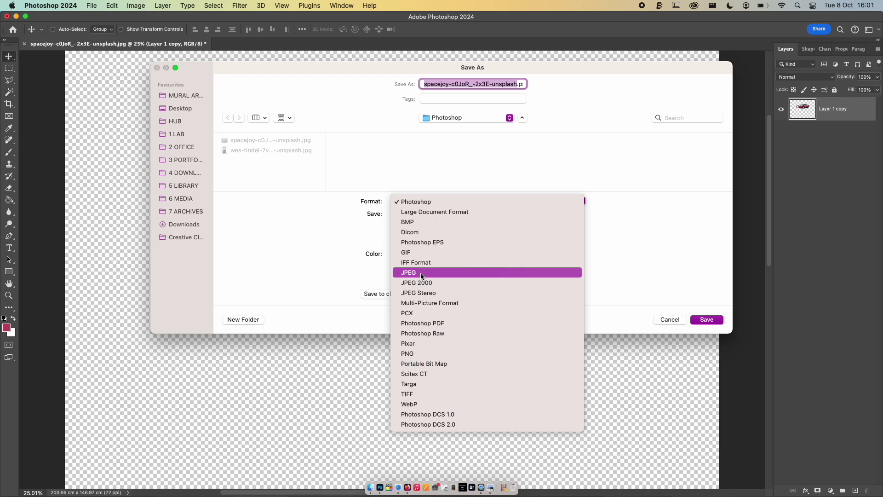
left_click(413, 355)
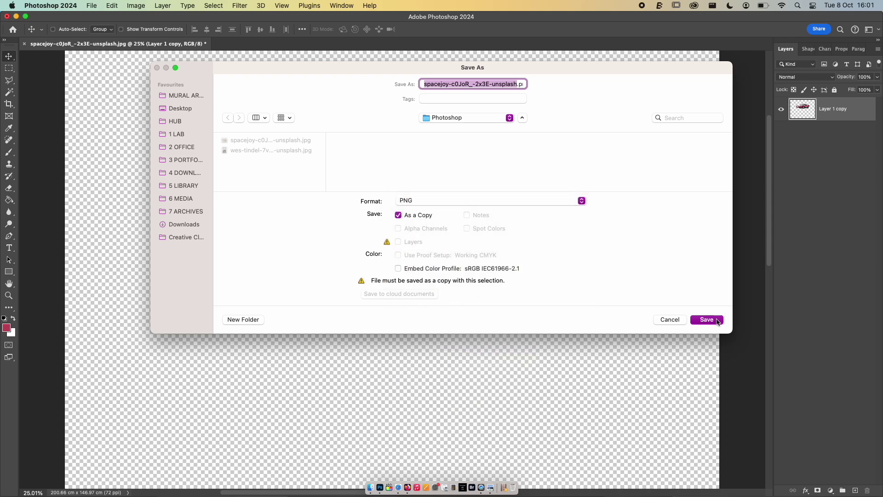
left_click(707, 320)
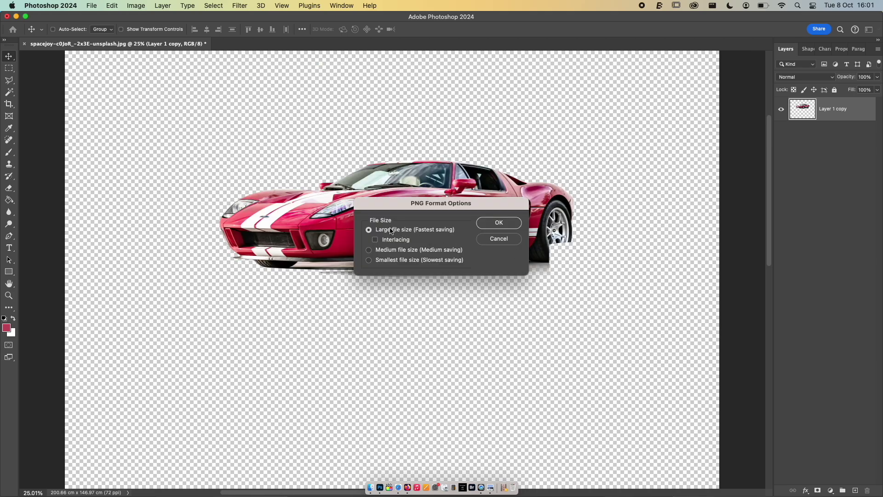
left_click(500, 222)
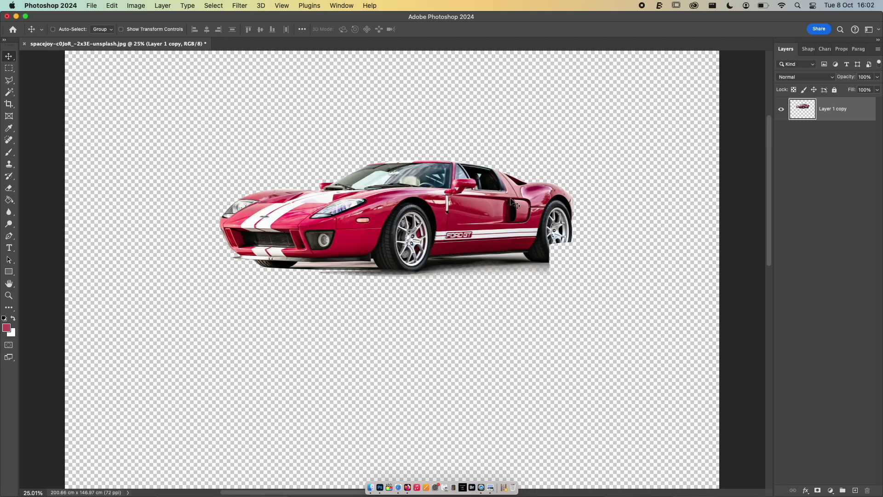
Step: Shift the car slightly up and to the left, and crop the canvas closely around it to about 119.5 × 44 cm
left_click_drag(421, 209, 435, 183)
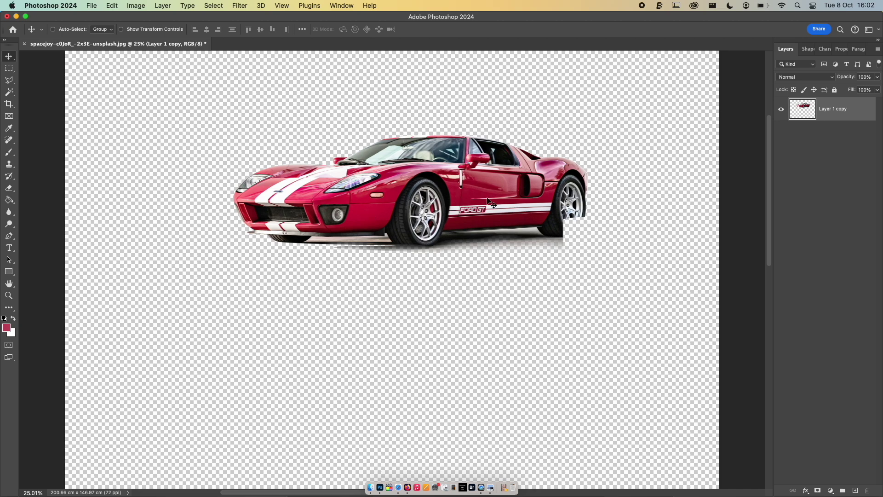
left_click_drag(489, 201, 459, 199)
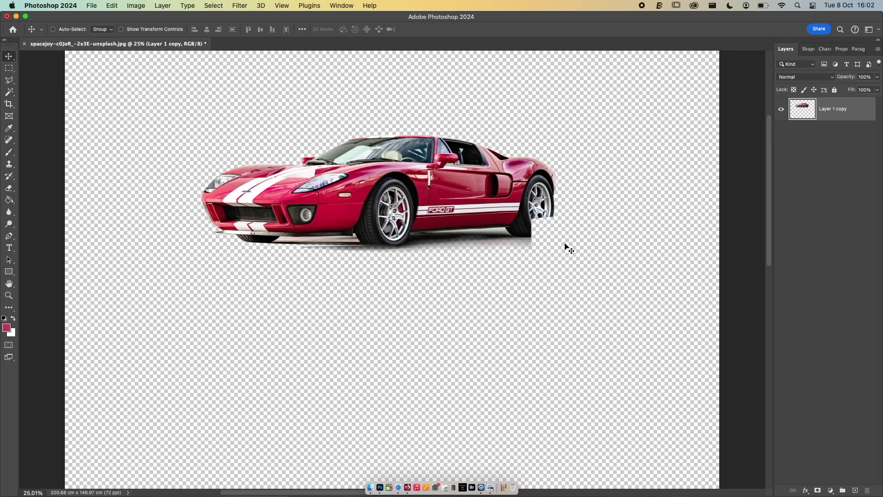
scroll(567, 248, "down", 2)
scroll(568, 249, "down", 1)
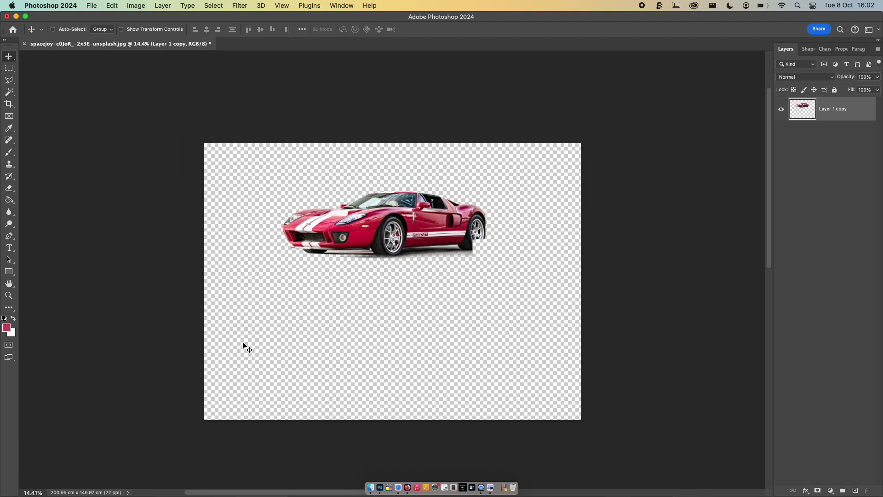
key("c")
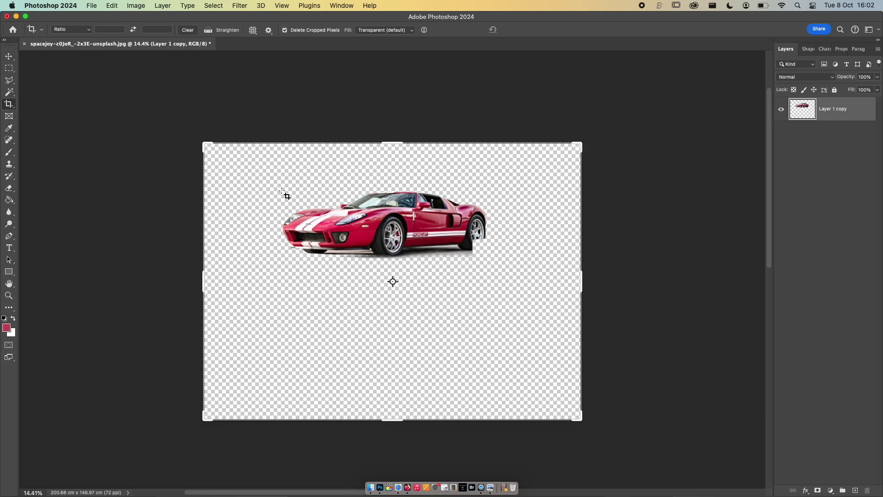
left_click_drag(282, 184, 506, 265)
key("Return")
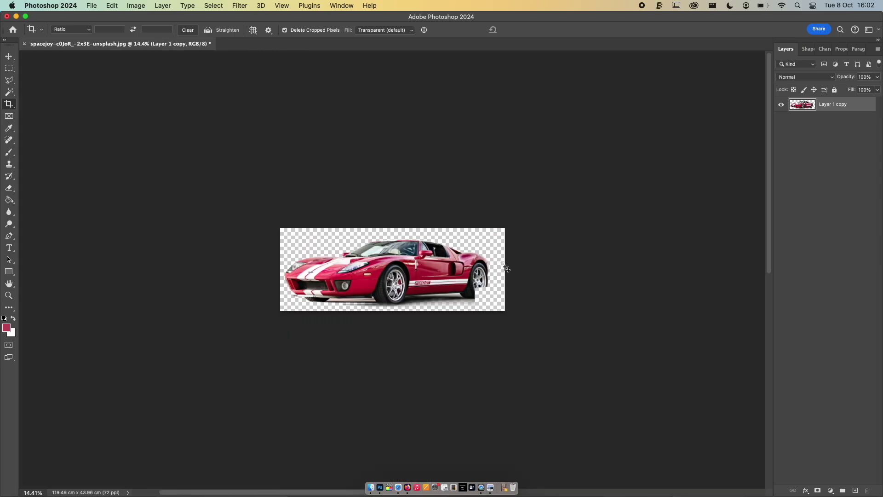
key("super+0")
key("v")
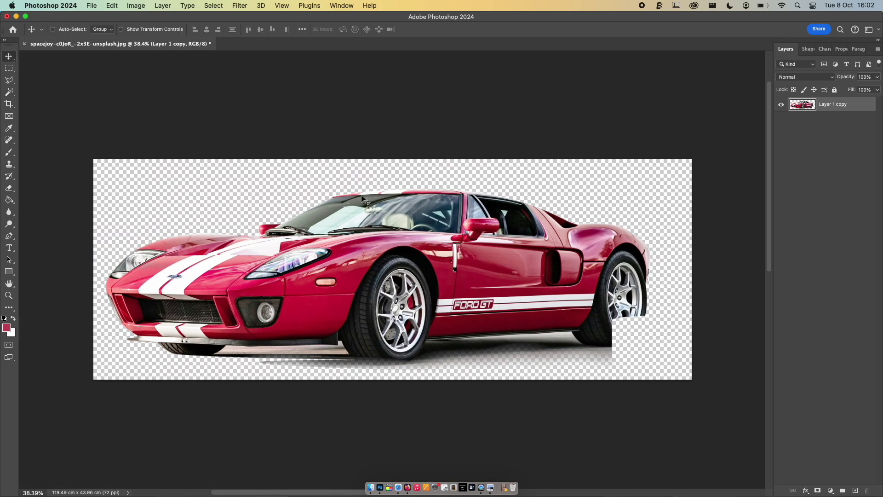
Step: Nudge the car slightly upward within the cropped canvas
scroll(530, 237, "down", 3)
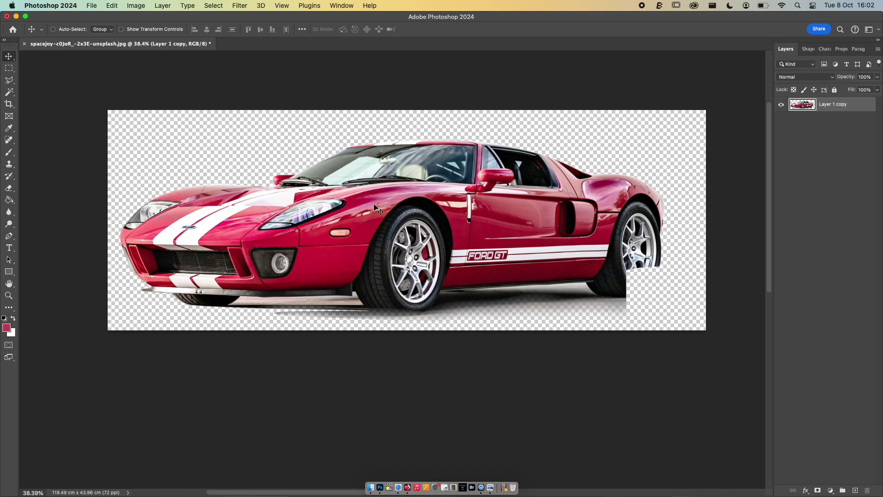
left_click_drag(510, 220, 514, 204)
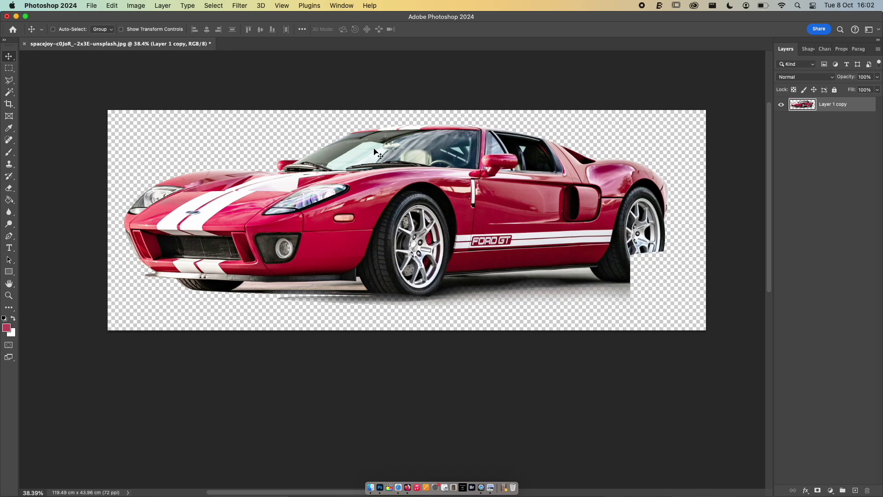
left_click_drag(453, 199, 452, 202)
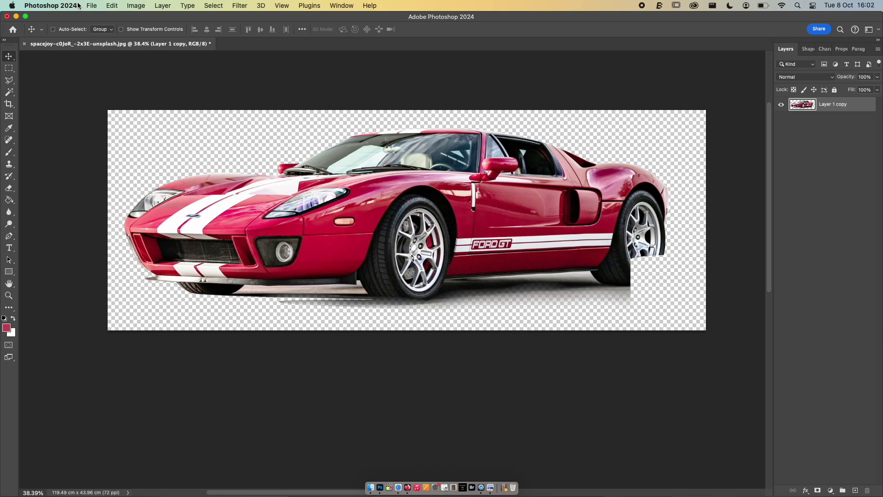
Step: Open the transparent signature PNG from the 2. LOGOS folder within 2 OFFICE, and place it over the front of the car in the car document
left_click(92, 5)
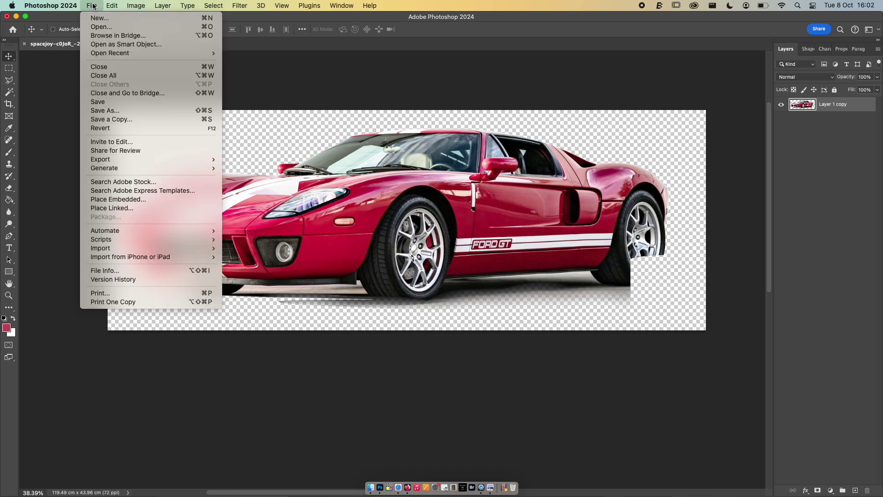
left_click(104, 29)
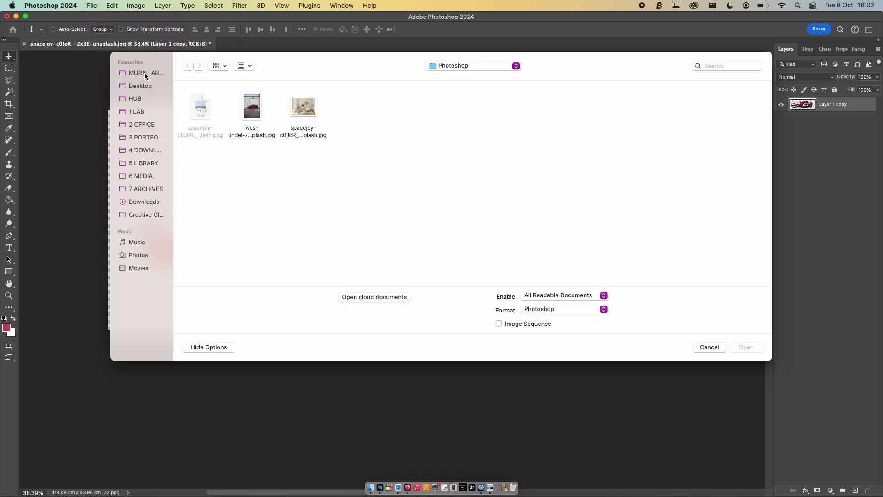
left_click(139, 122)
left_click(252, 115)
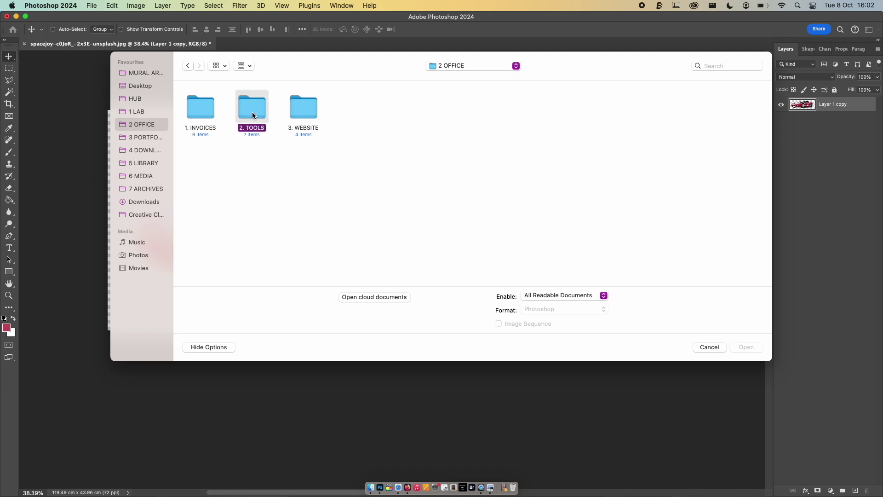
double_click(253, 115)
double_click(251, 110)
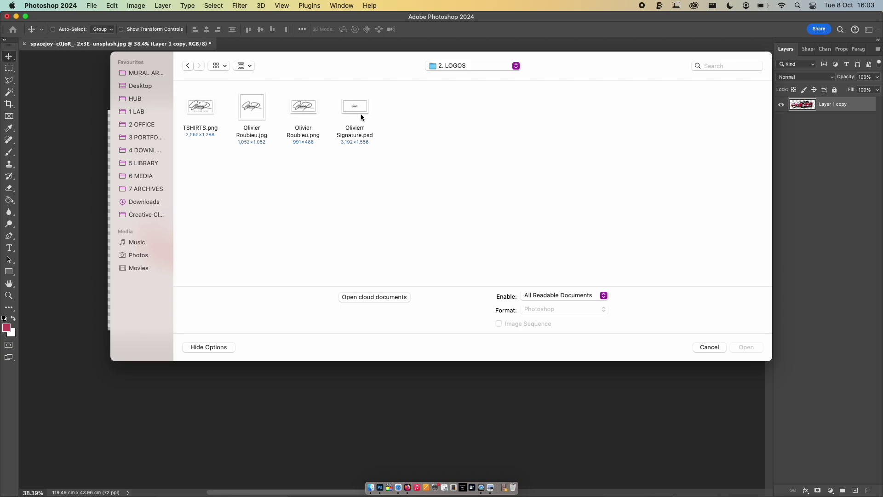
double_click(305, 107)
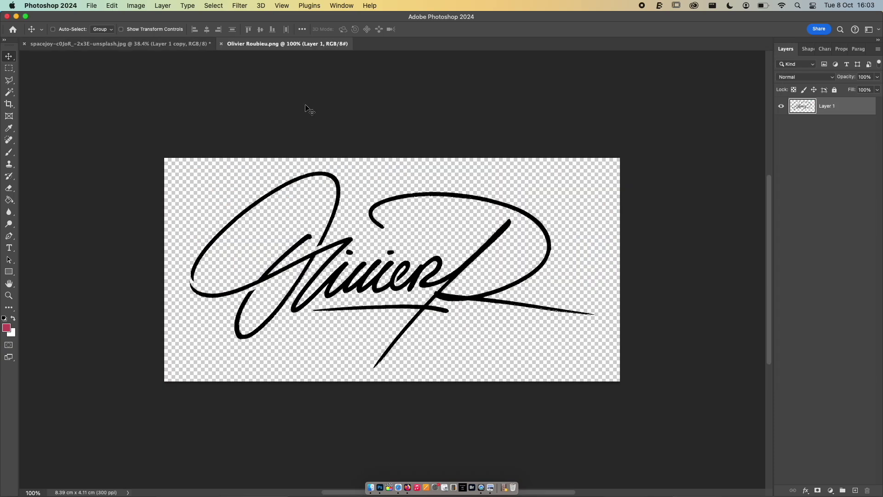
mouse_move(382, 233)
left_mouse_down()
mouse_move(385, 219)
mouse_move(396, 220)
mouse_move(390, 233)
mouse_move(192, 45)
mouse_move(300, 170)
left_mouse_up()
mouse_move(290, 177)
left_mouse_down()
mouse_move(266, 210)
mouse_move(243, 221)
left_mouse_up()
Step: Open the signature JPG from the 2. LOGOS folder, place it over the middle of the car, and shift the transparent signature slightly to the right
left_click(97, 6)
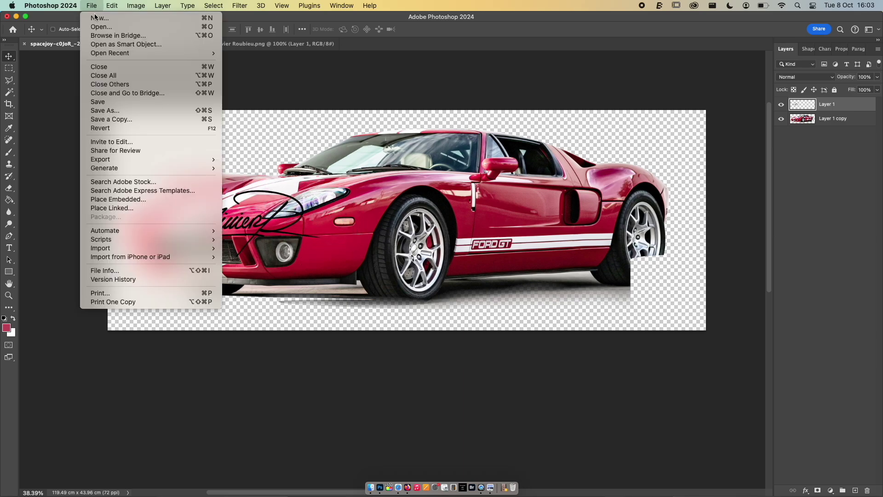
left_click(98, 27)
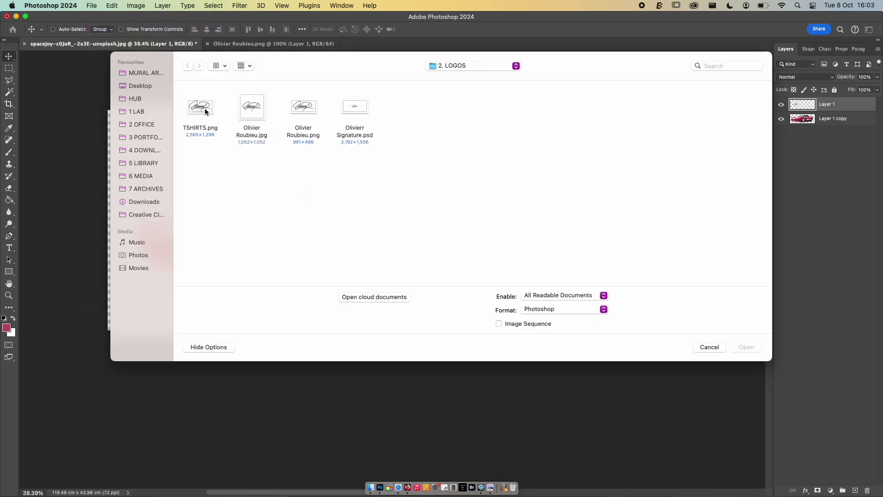
left_click_drag(251, 108, 90, 111)
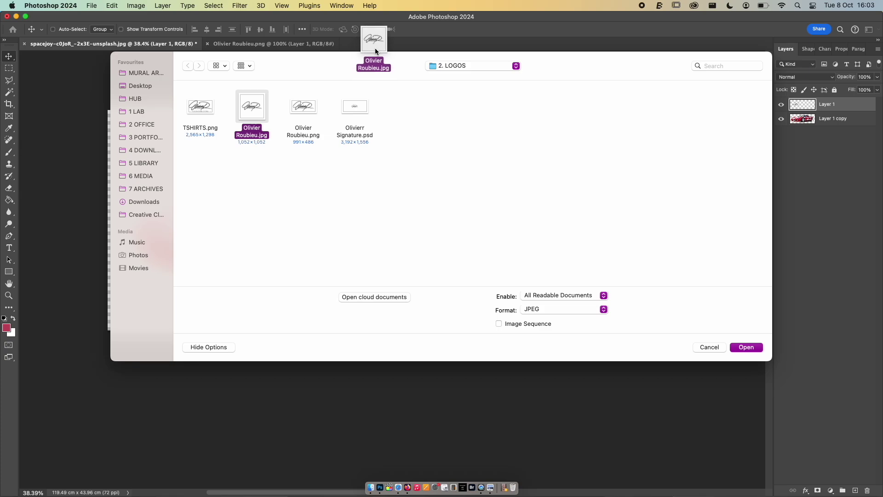
left_click_drag(375, 51, 375, 52)
left_click(753, 351)
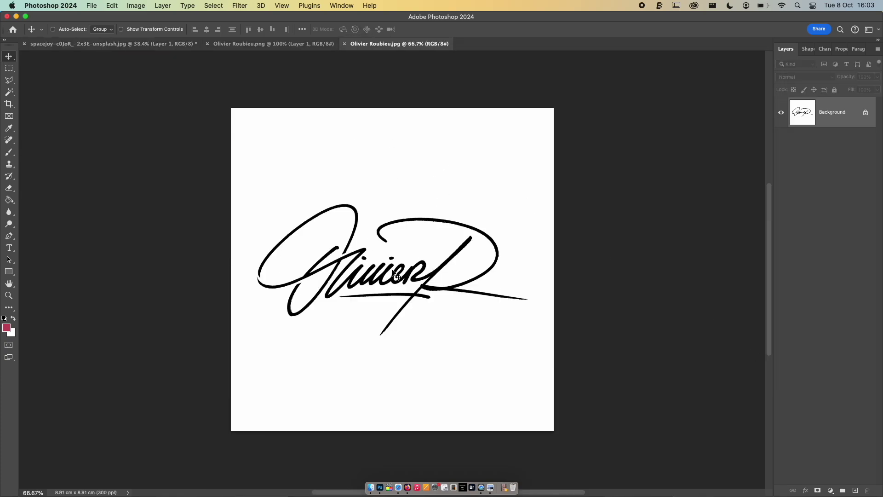
mouse_move(395, 274)
left_mouse_down()
mouse_move(140, 45)
mouse_move(368, 258)
mouse_move(449, 212)
mouse_move(442, 208)
mouse_move(447, 215)
left_mouse_up()
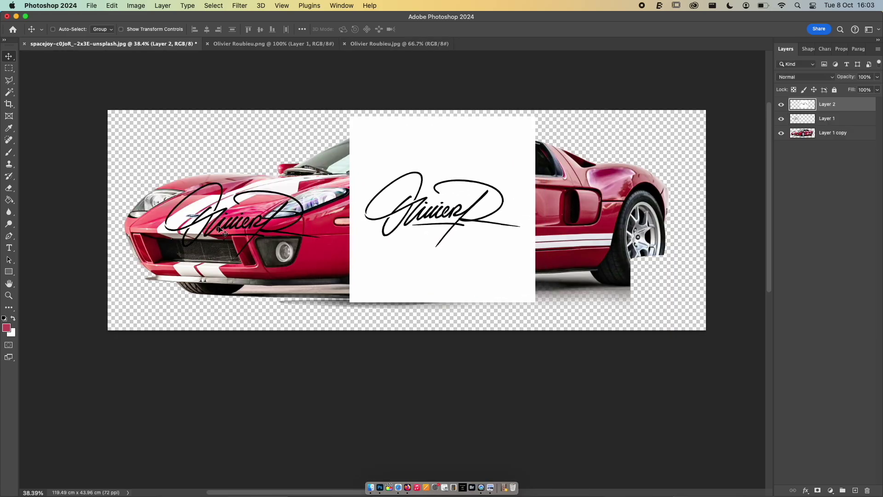
mouse_move(220, 226)
left_mouse_down()
mouse_move(247, 225)
mouse_move(212, 221)
mouse_move(226, 224)
left_mouse_up()
Step: Delete the white-backed signature layer (Layer 2) and the car layer (Layer 1 copy)
key("super")
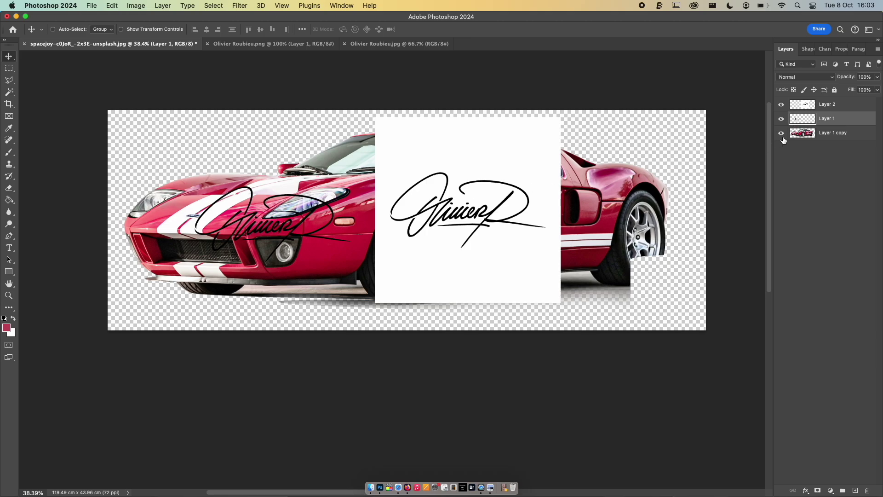
key("BackSpace")
key("super+z")
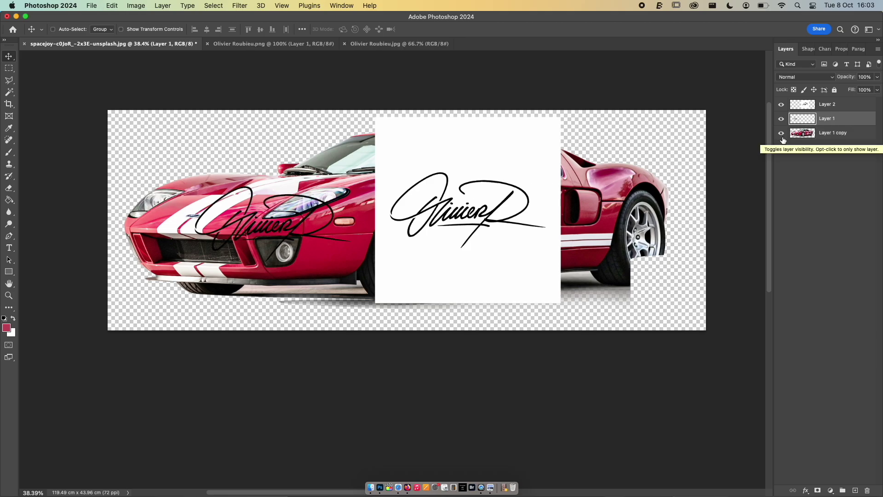
left_click(813, 108)
key("BackSpace")
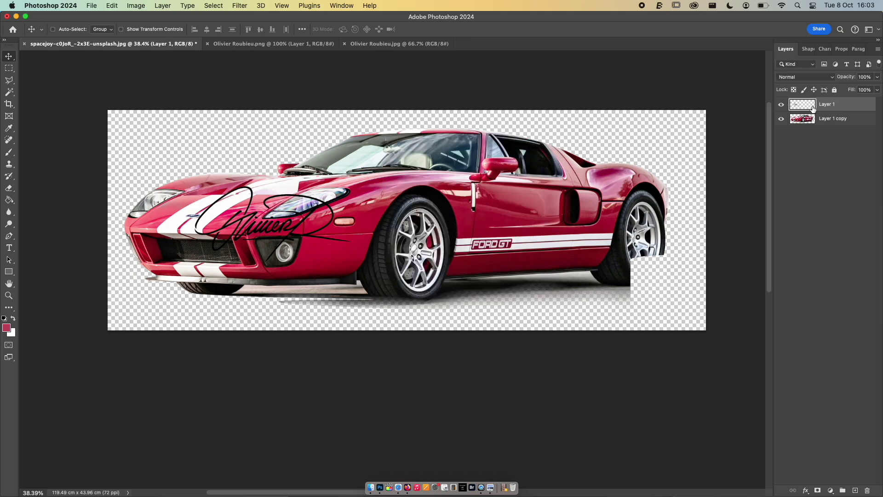
left_click(842, 122)
key("BackSpace")
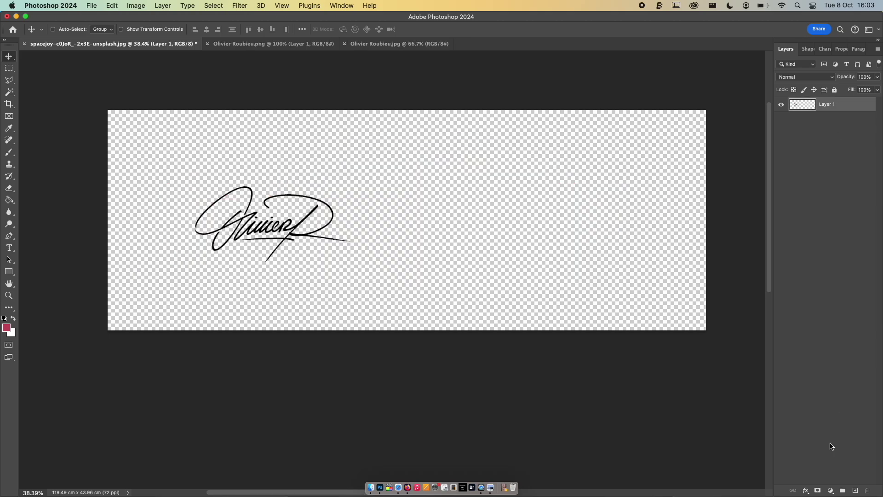
Step: Add an empty layer above the signature, and view the options for creating another new layer without applying them
key("super")
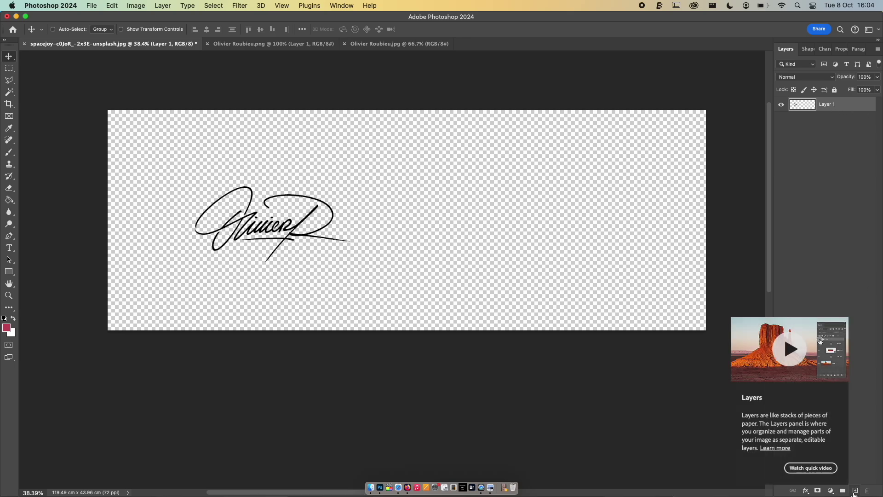
left_click(854, 491)
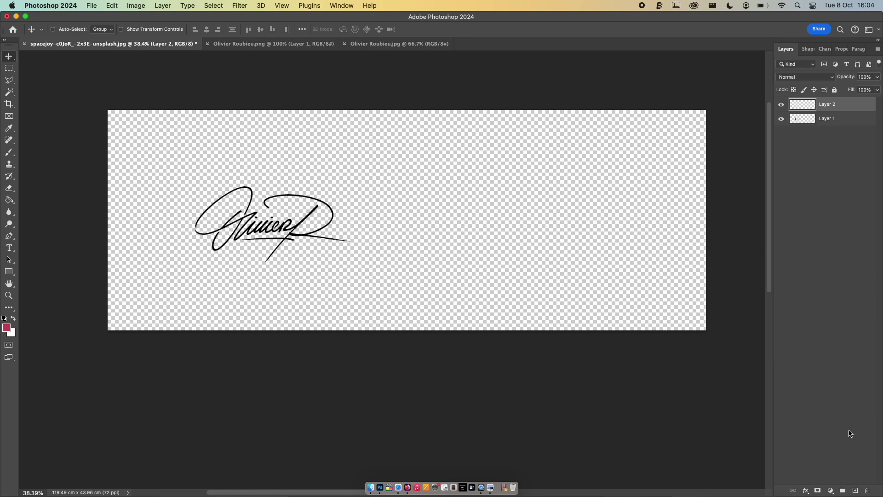
left_click(803, 126)
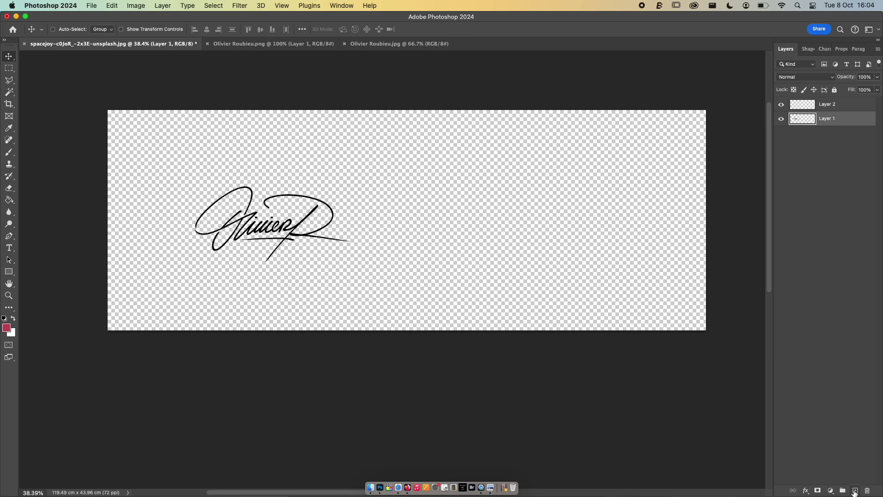
left_click(855, 491, "alt")
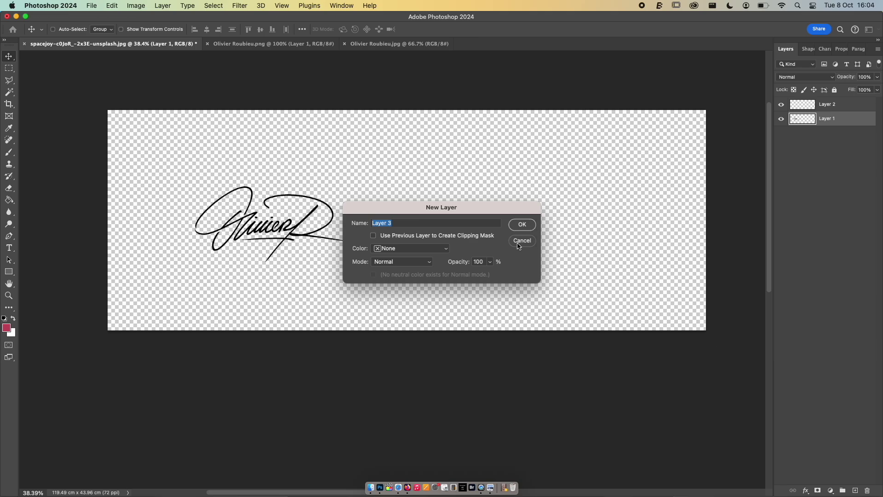
left_click(522, 241)
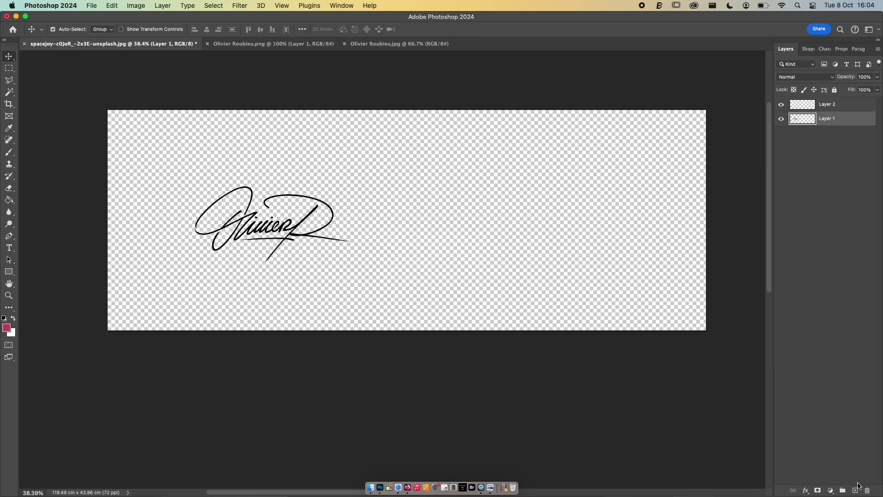
Step: Add a new layer directly beneath the signature layer and fill it with white using the Paint Bucket
left_click(855, 490, "super")
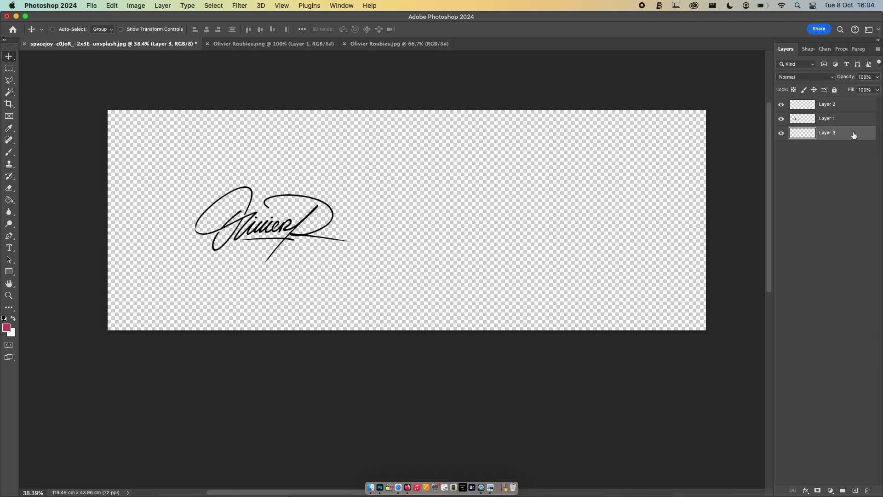
left_click(15, 318)
key("g")
left_click(378, 225)
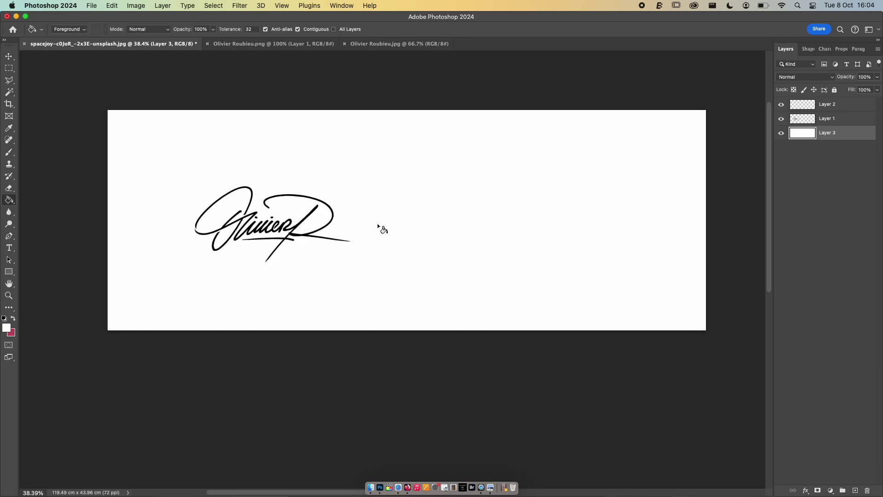
Step: Move the signature on Layer 1 to roughly the centre of the canvas, and delete the empty Layer 2
left_click(9, 56)
mouse_move(281, 224)
left_mouse_down()
mouse_move(360, 224)
mouse_move(282, 232)
left_mouse_up()
key("super+z")
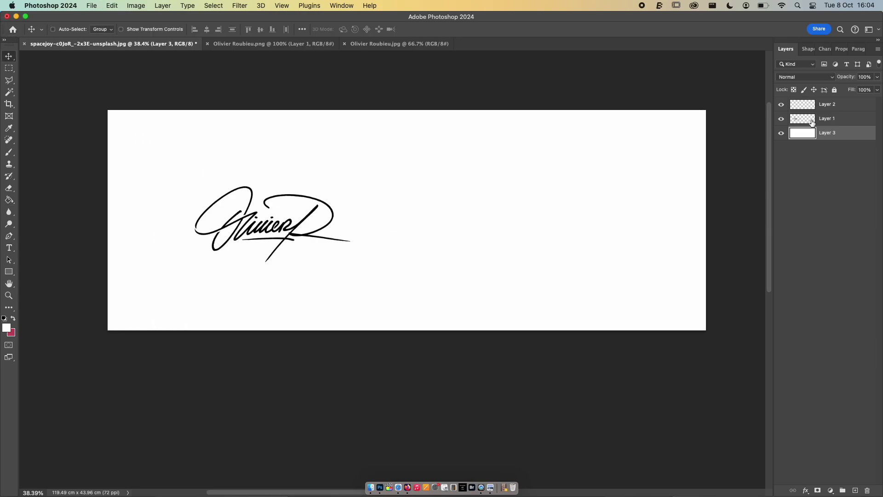
left_click(811, 121)
left_click_drag(280, 269, 378, 265)
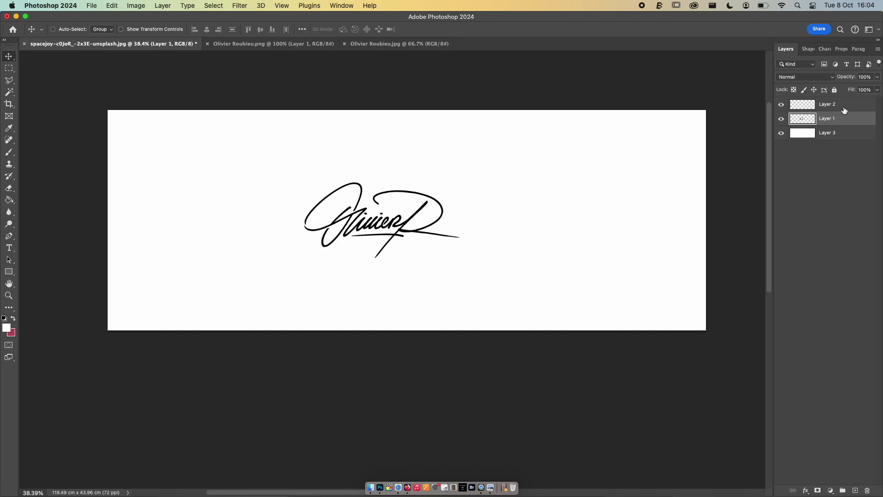
left_click(846, 106)
key("Delete")
Step: Crop the canvas closely around the signature to about 37.8 × 18.9 cm, and activate the Move tool
key("c")
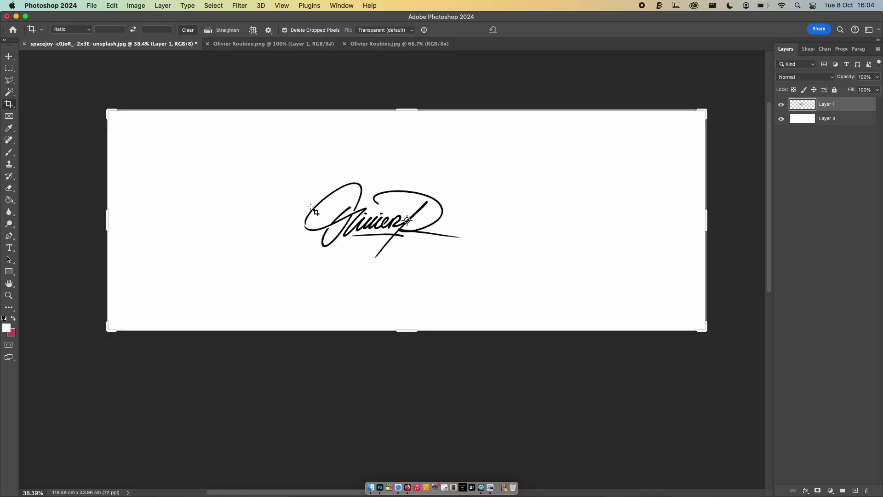
left_click_drag(291, 177, 471, 288)
key("Escape")
key("super+0")
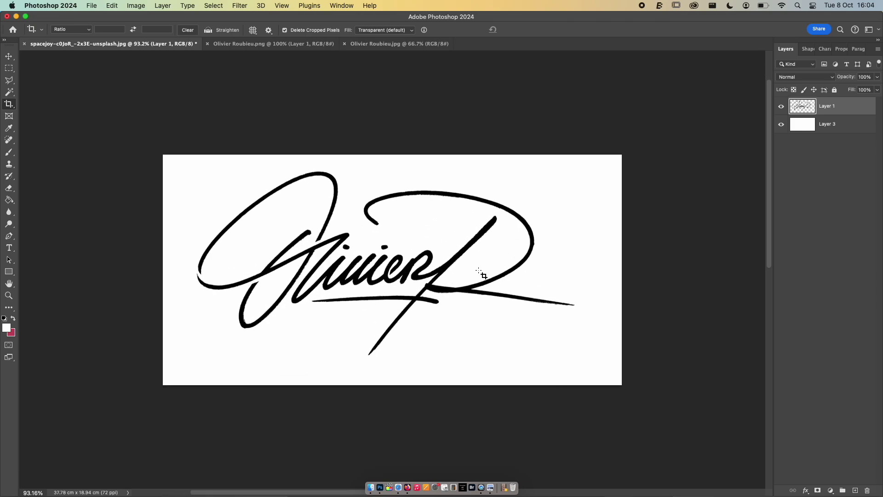
key("v")
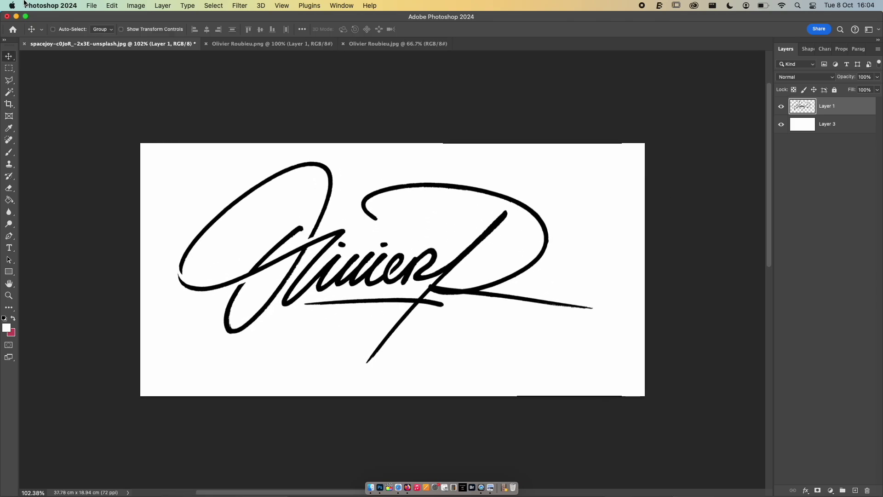
Step: Save the artwork as a PNG in the Photoshop folder, replacing spacejoy-c0JoR_-2x3E-unsplash.png, with the Large file size (Fastest saving) option
left_click(89, 6)
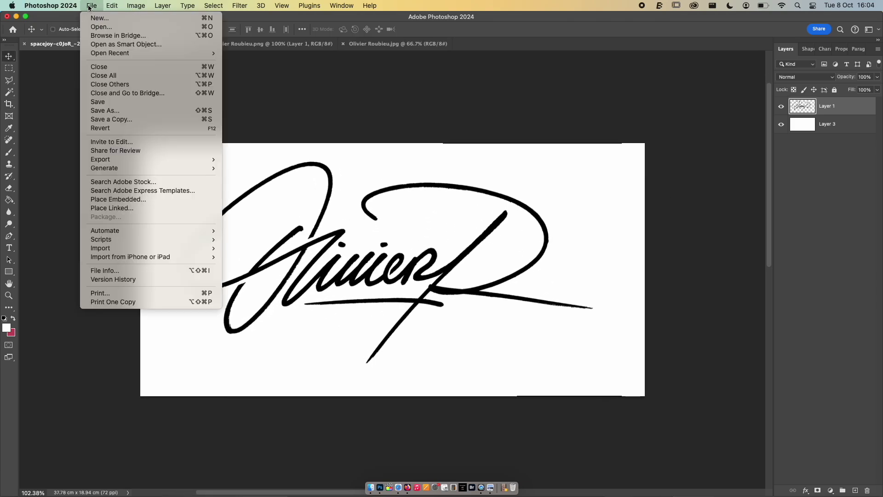
left_click(128, 111)
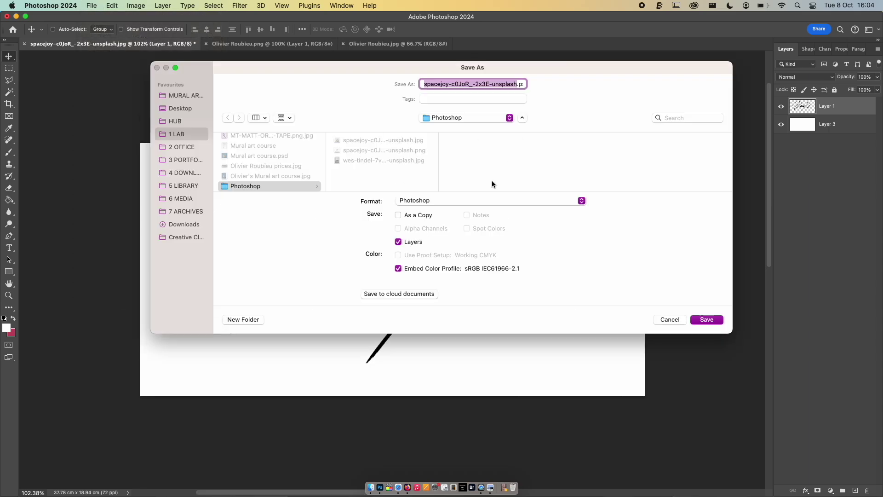
left_click(489, 200)
left_click(445, 352)
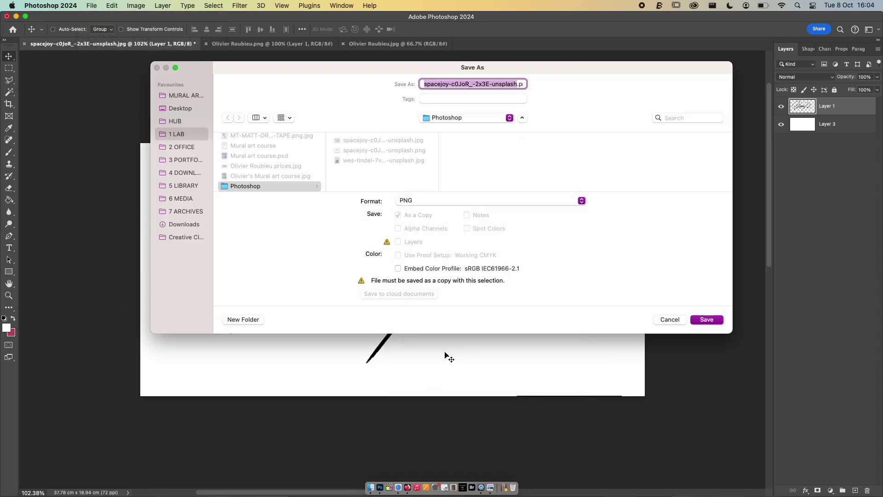
left_click(707, 320)
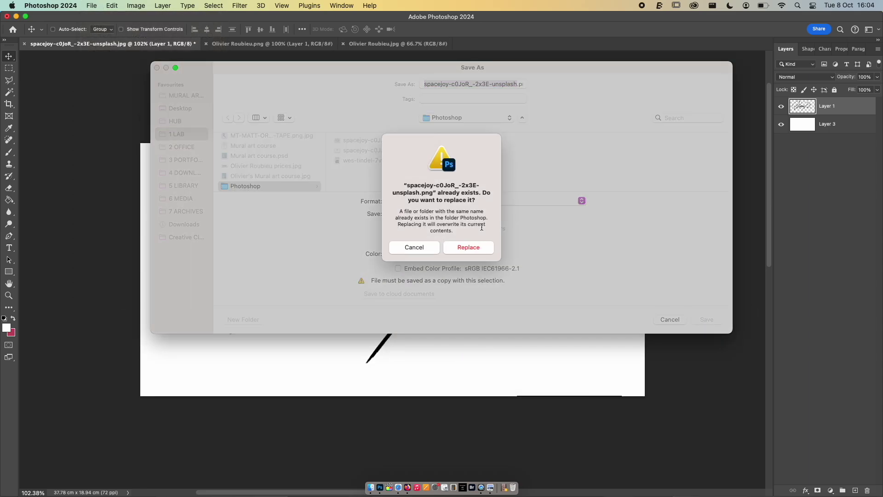
left_click(451, 248)
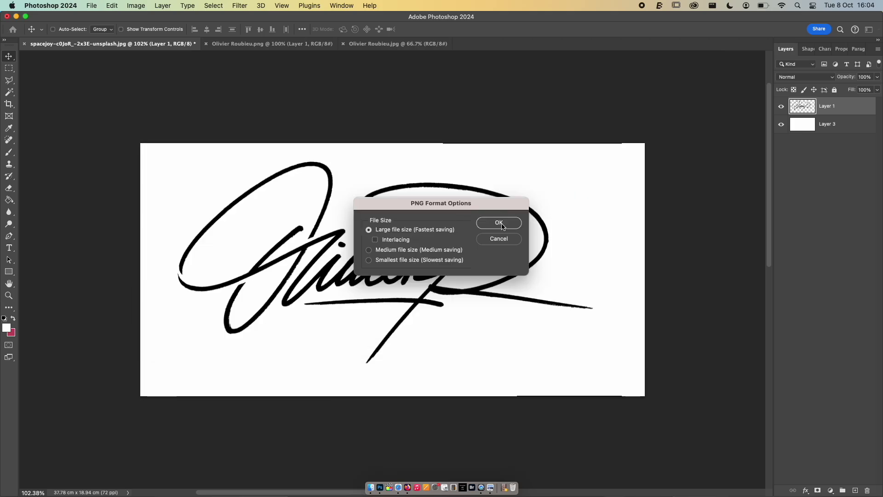
left_click(500, 224)
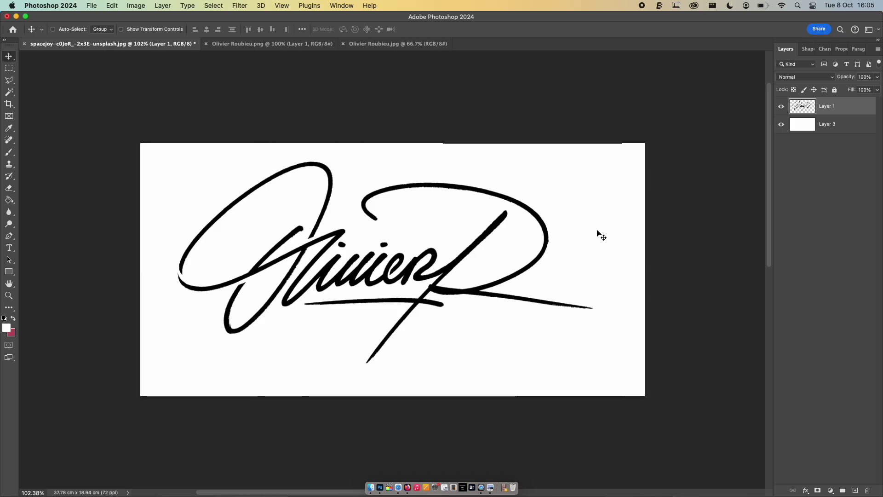
Step: Hide the white background on Layer 3 and shift the signature on Layer 1 slightly down and to the right
left_click(782, 124)
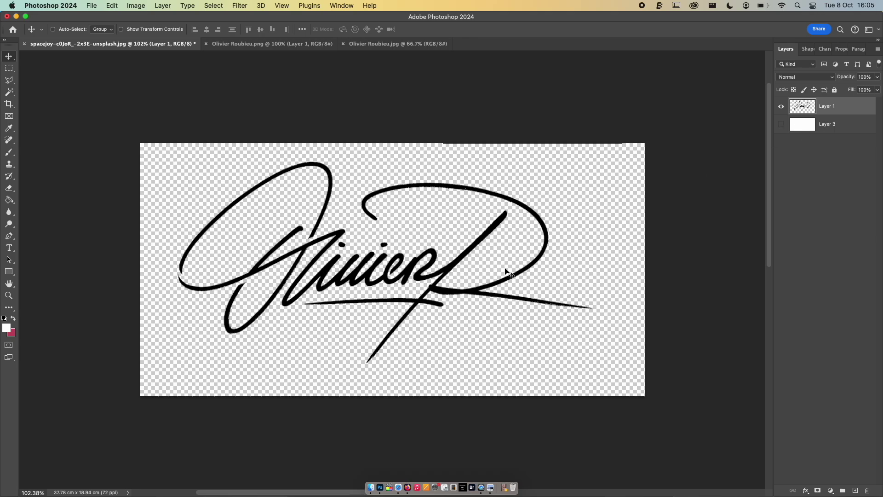
left_click_drag(505, 274, 508, 281)
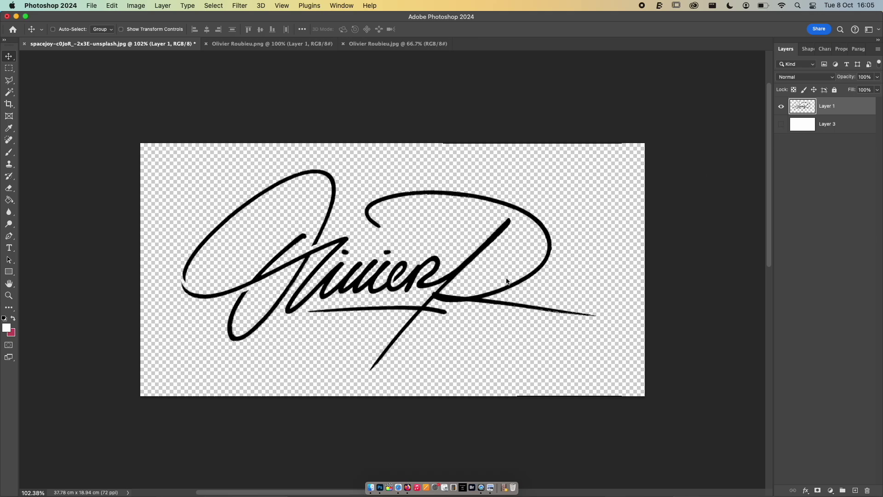